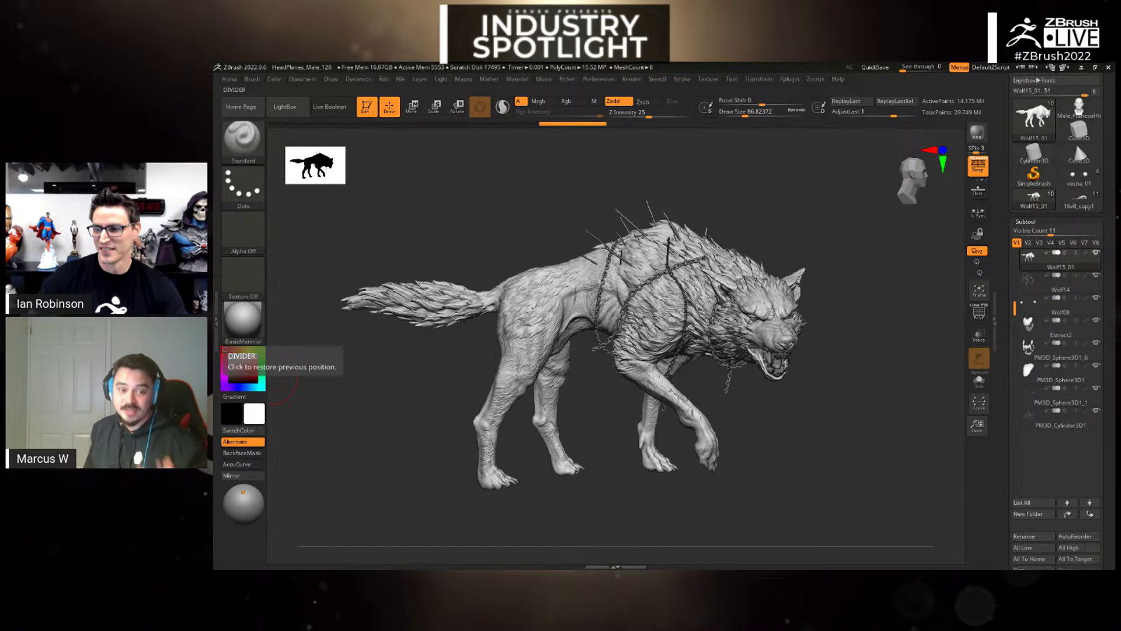
- Switch to the PureRef reference board and examine the film stills of the chained white dragon among the dragon images
key(alt+Tab)
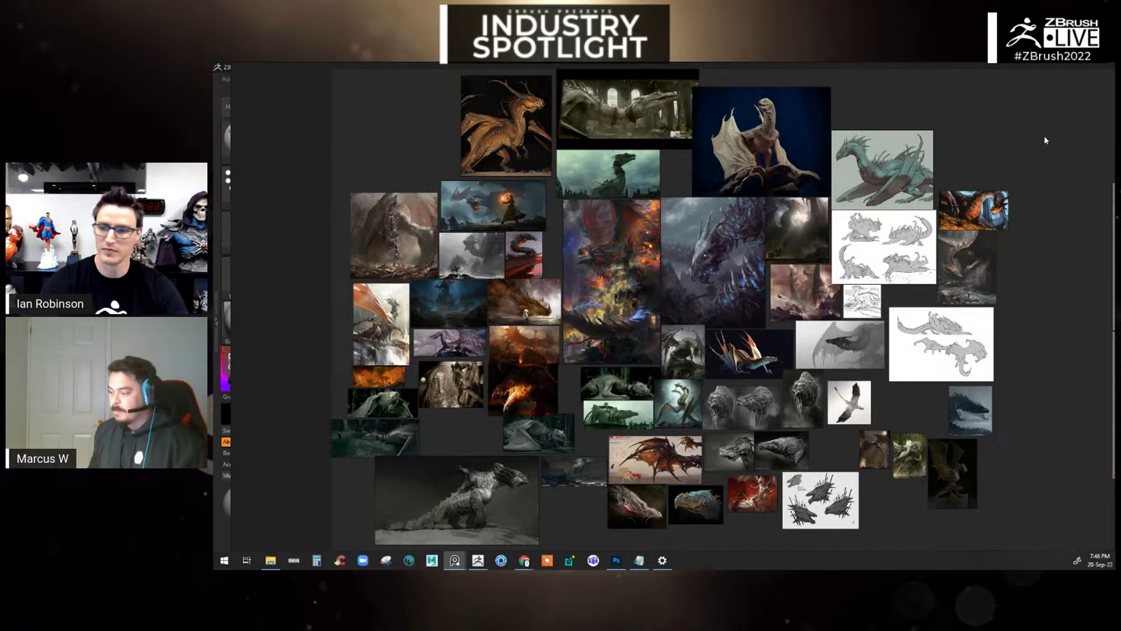
scroll(659, 165, up, 2)
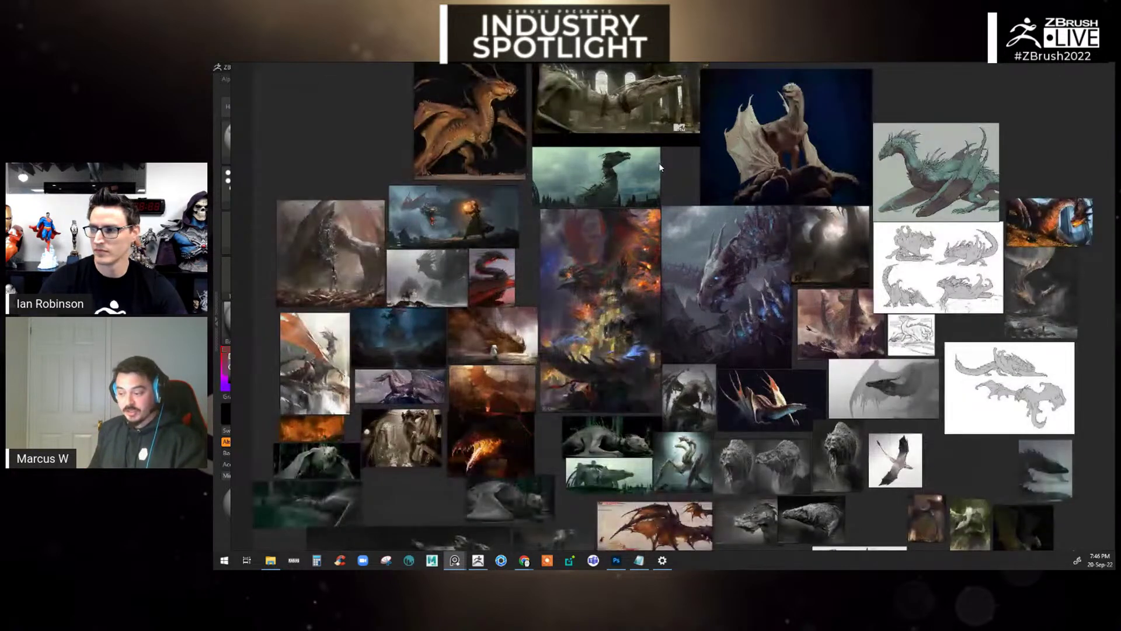
middle_drag(660, 165, 657, 147)
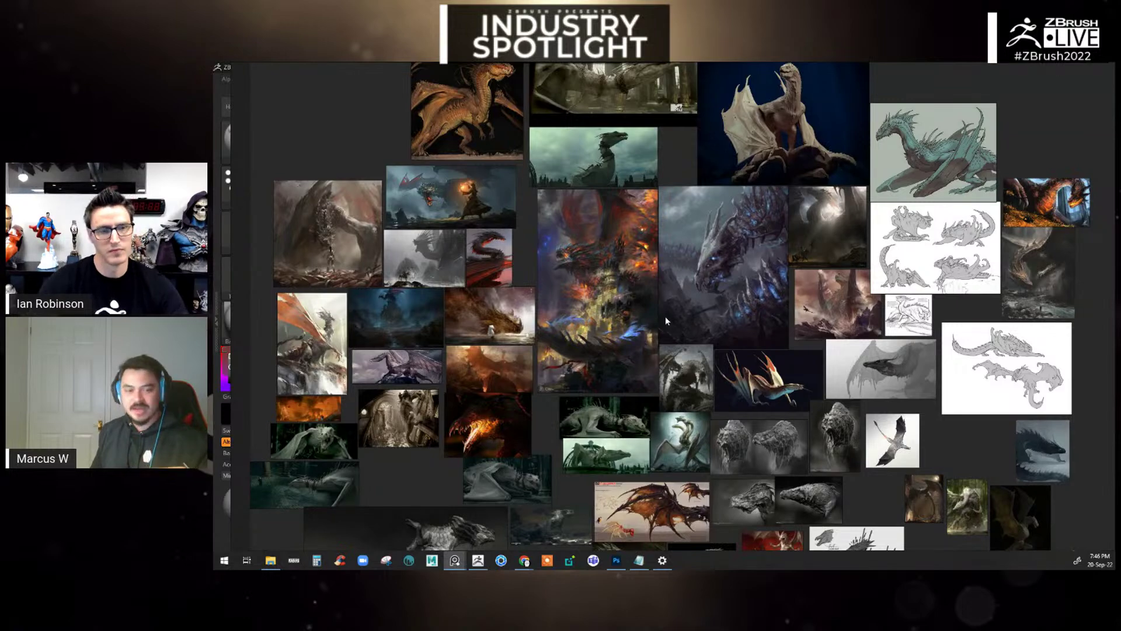
scroll(590, 427, up, 5)
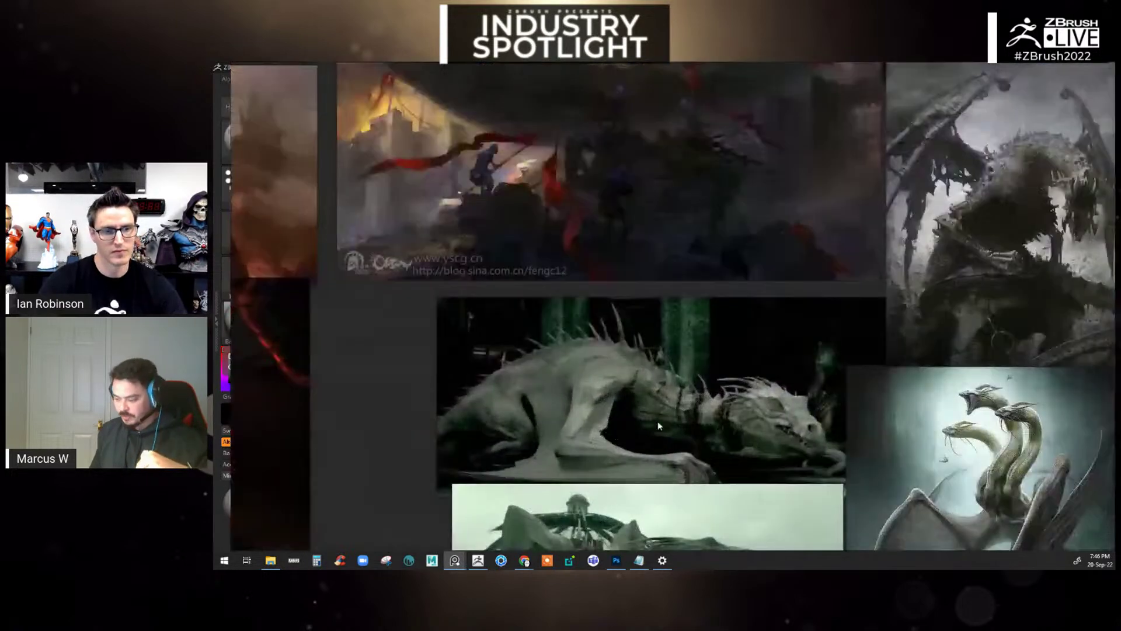
scroll(668, 290, up, 5)
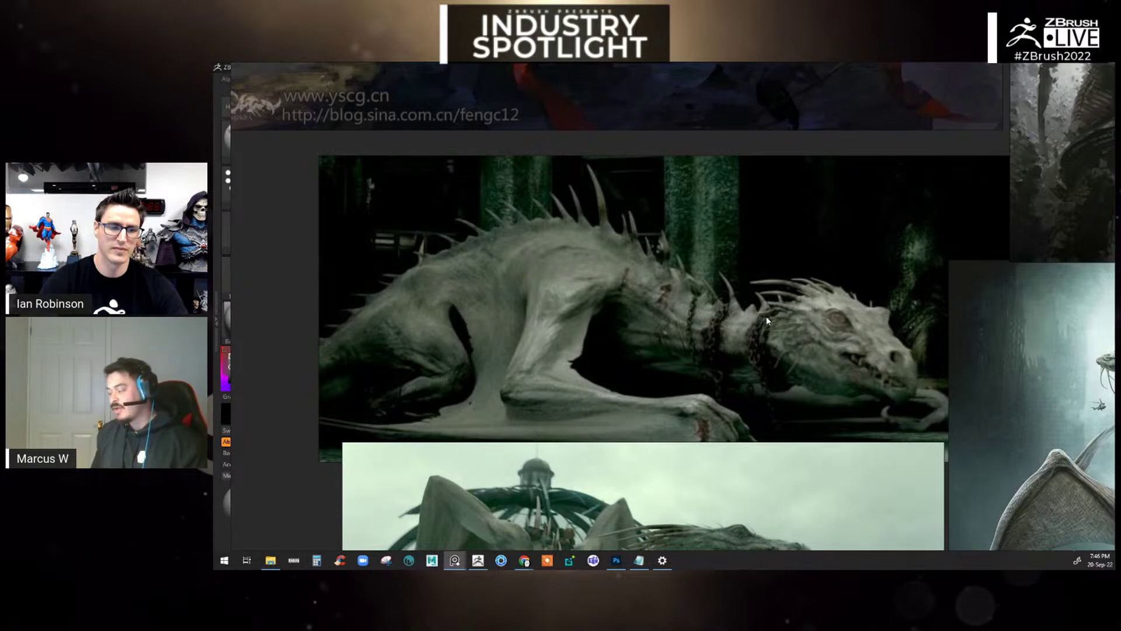
scroll(765, 315, down, 5)
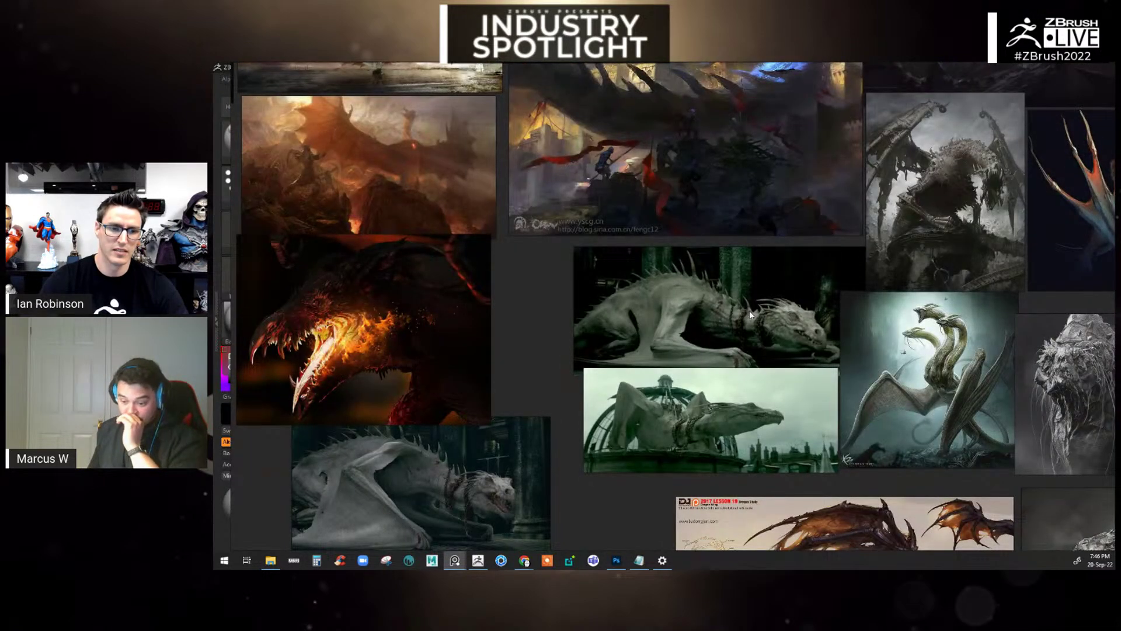
scroll(750, 310, down, 4)
scroll(751, 312, up, 3)
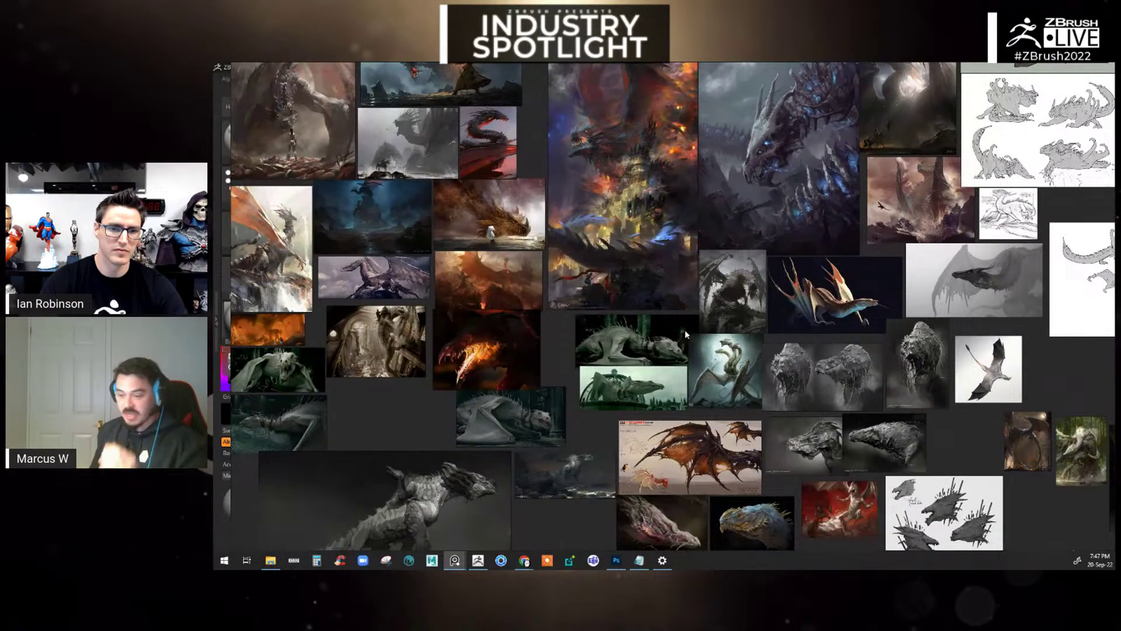
- Examine the painting of a huge dragon lowering its head over a lone warrior
middle_drag(427, 174, 519, 259)
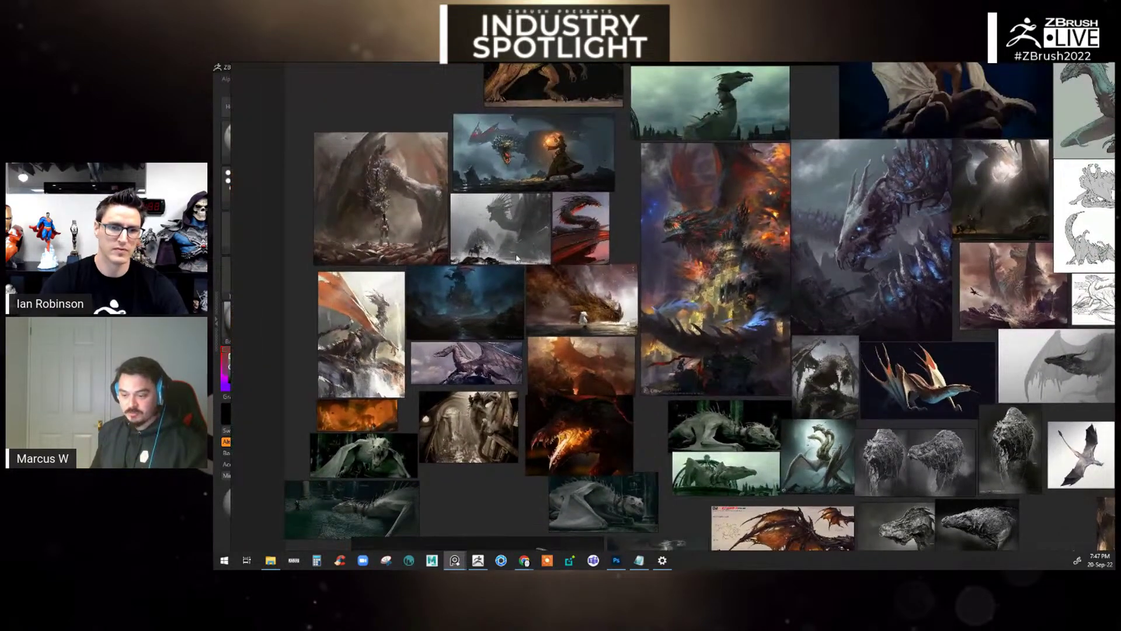
scroll(361, 187, up, 6)
middle_drag(440, 199, 572, 286)
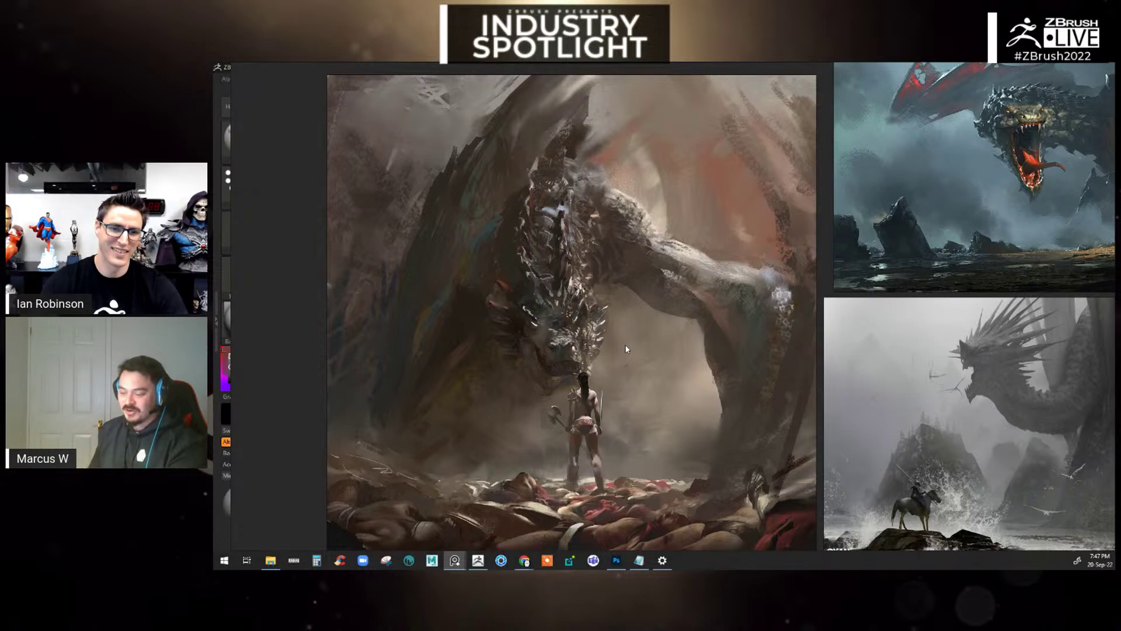
scroll(645, 312, down, 1)
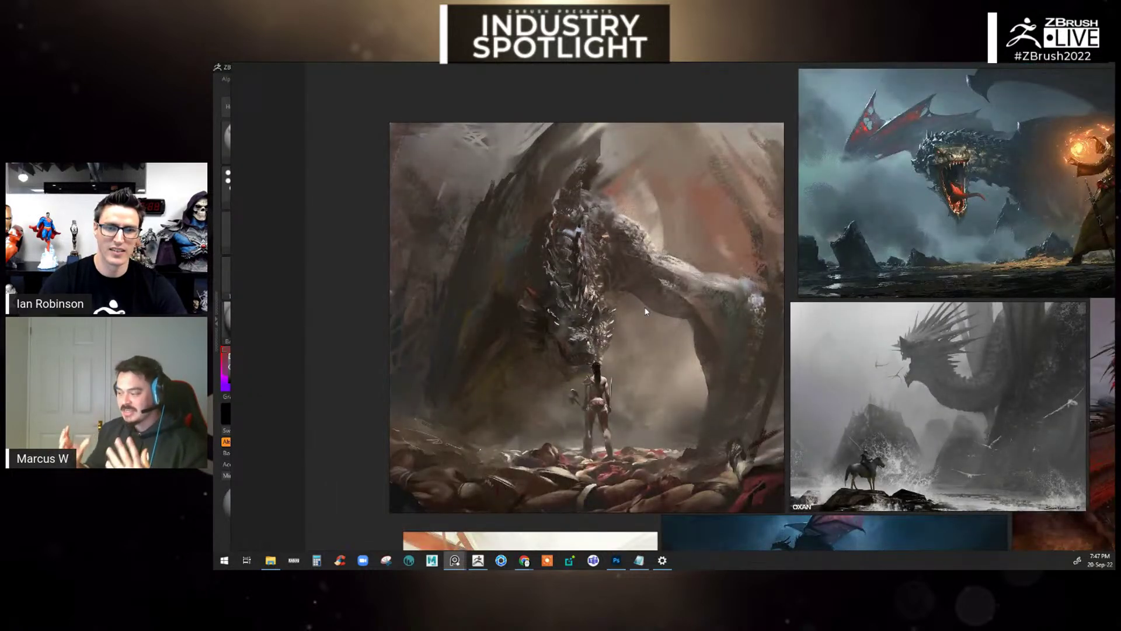
- Look across the remaining dragon references and examine the grayscale dragon head studies up close
middle_drag(646, 311, 513, 296)
scroll(520, 299, down, 2)
middle_drag(796, 348, 435, 218)
scroll(648, 349, down, 2)
scroll(399, 282, down, 2)
scroll(514, 256, down, 2)
middle_drag(515, 254, 386, 137)
scroll(565, 263, up, 4)
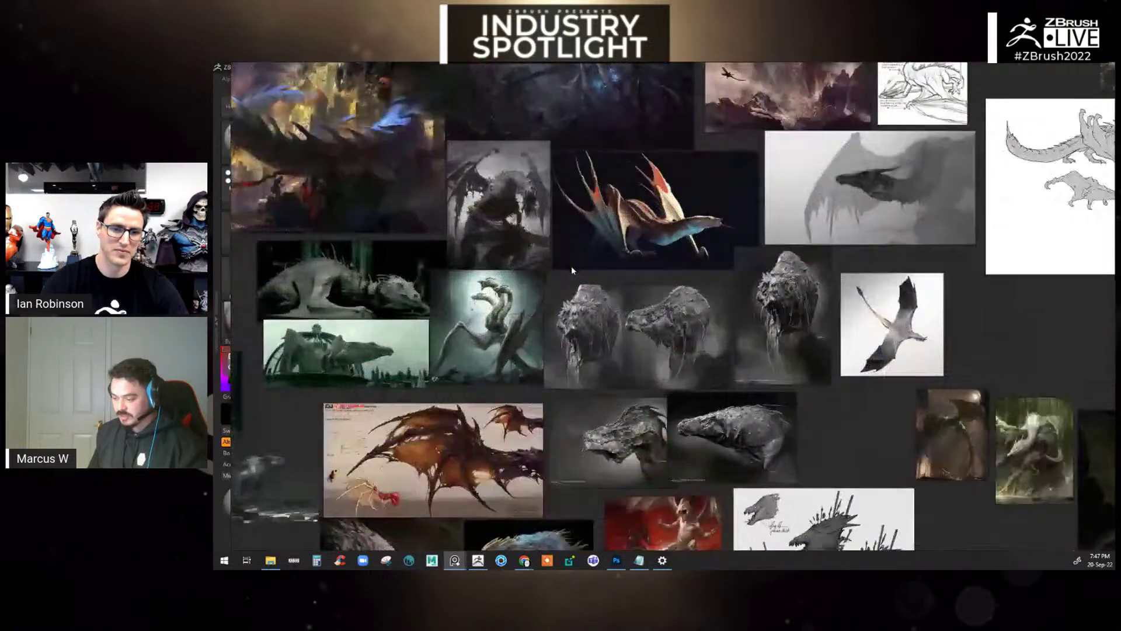
middle_drag(681, 326, 595, 261)
scroll(595, 261, up, 3)
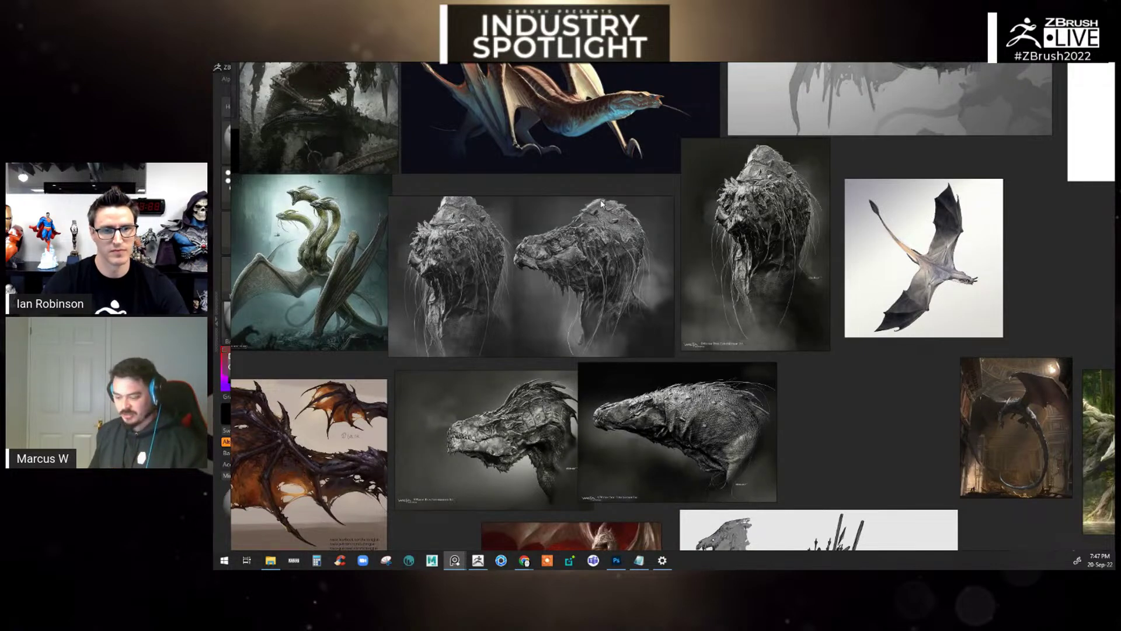
scroll(617, 295, down, 3)
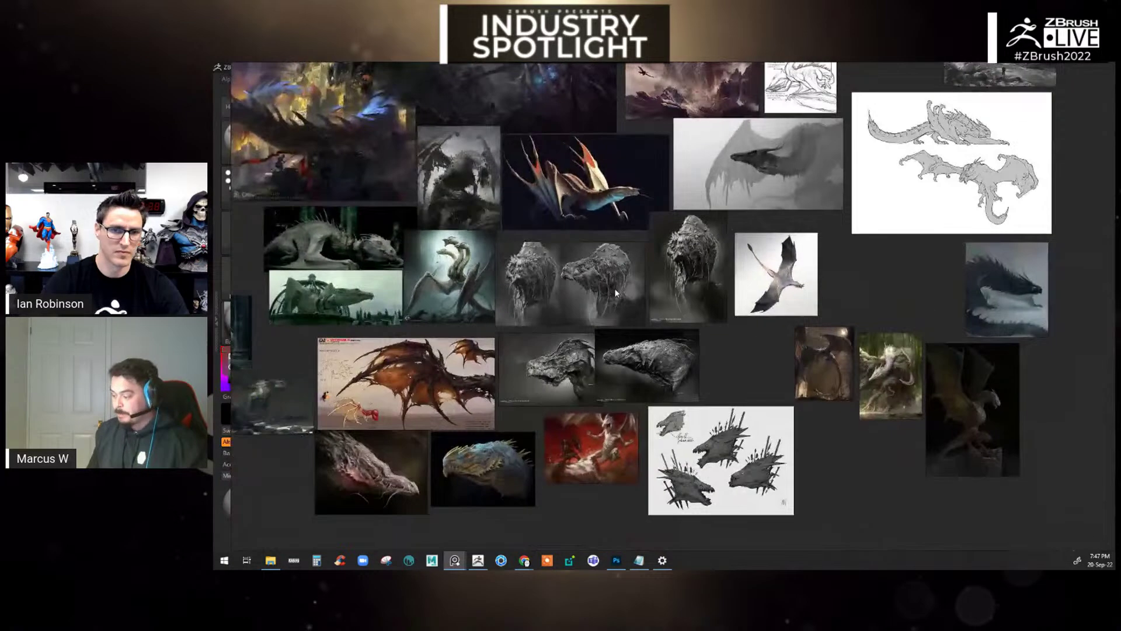
middle_drag(614, 288, 638, 332)
scroll(640, 330, down, 4)
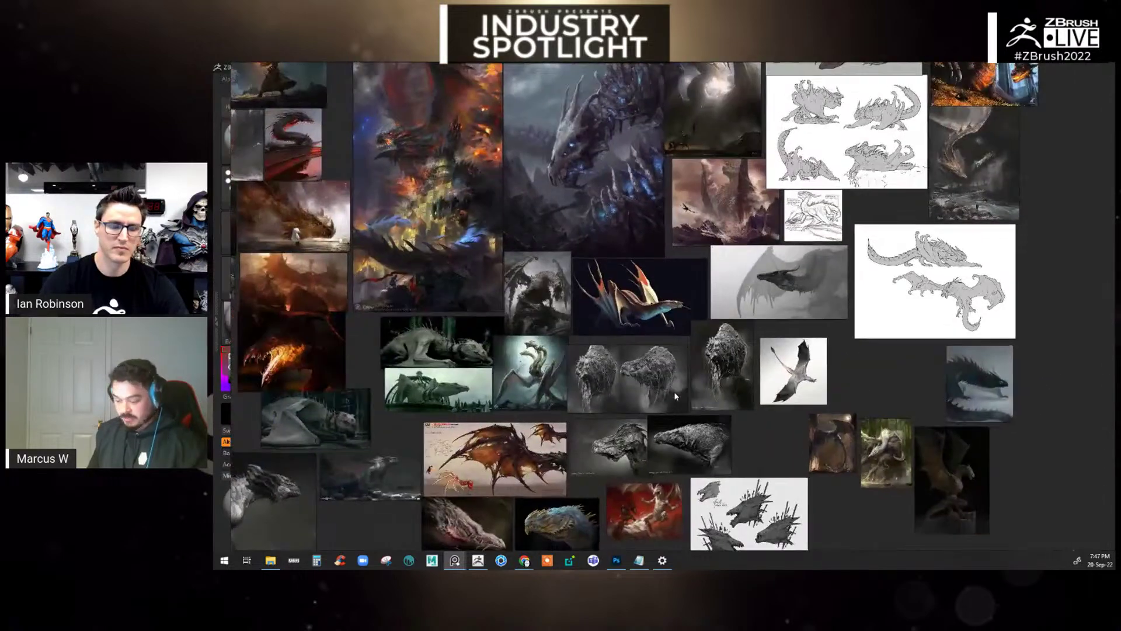
scroll(682, 395, down, 5)
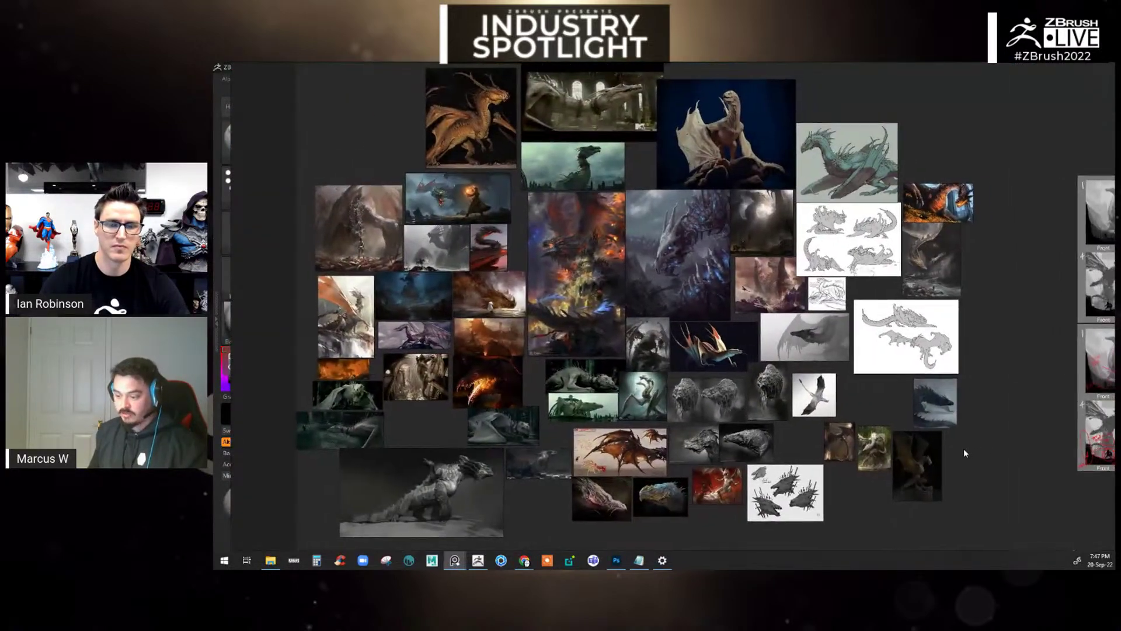
- Examine the six front-and-back cover composition thumbnails and their copies annotated in red
middle_drag(964, 450, 496, 432)
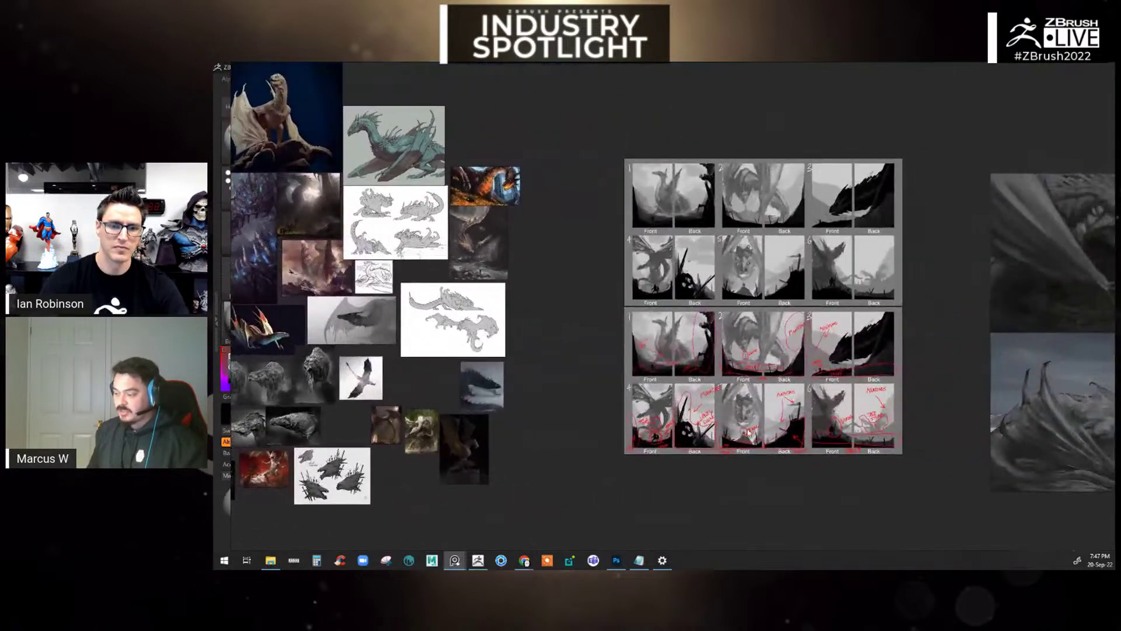
scroll(755, 420, up, 3)
middle_drag(781, 410, 673, 480)
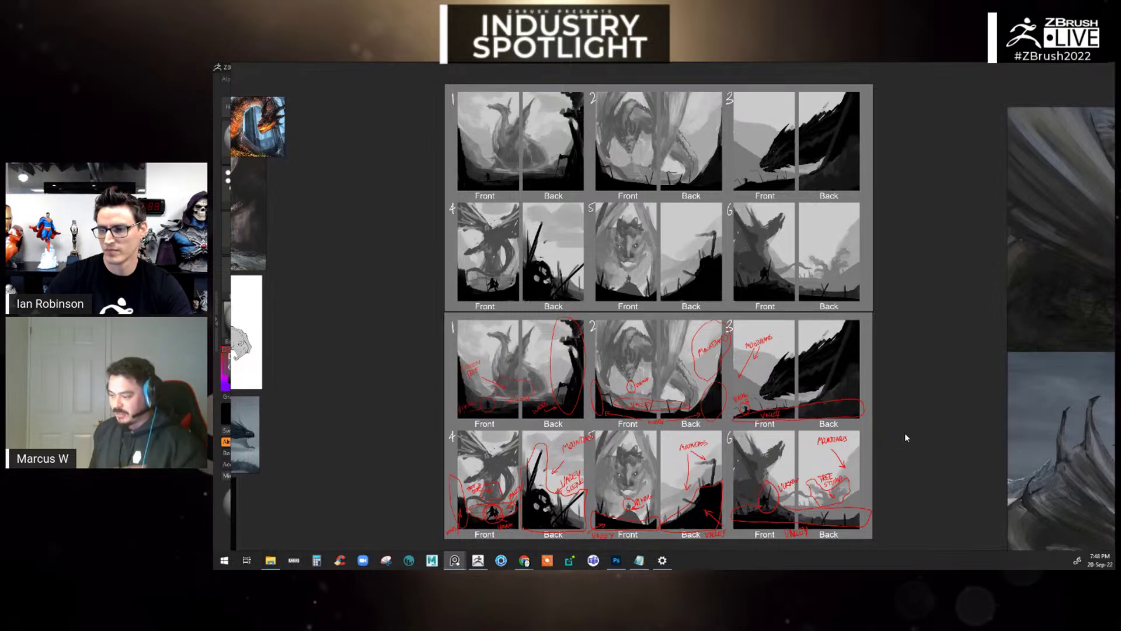
middle_drag(826, 328, 811, 335)
scroll(751, 310, up, 2)
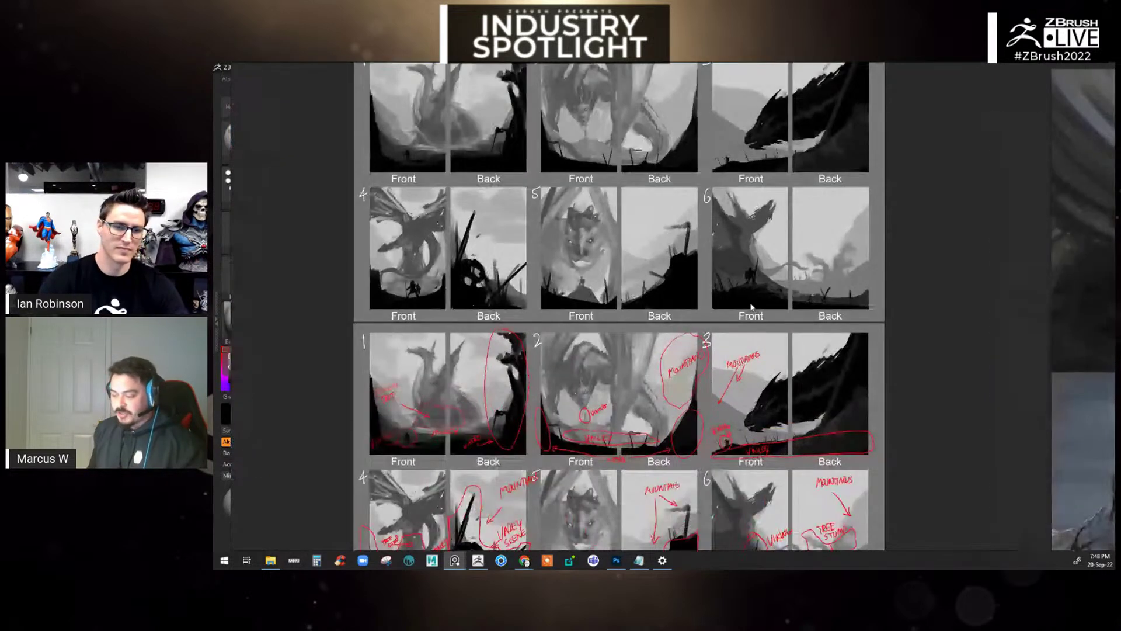
middle_drag(751, 308, 777, 451)
scroll(804, 388, up, 2)
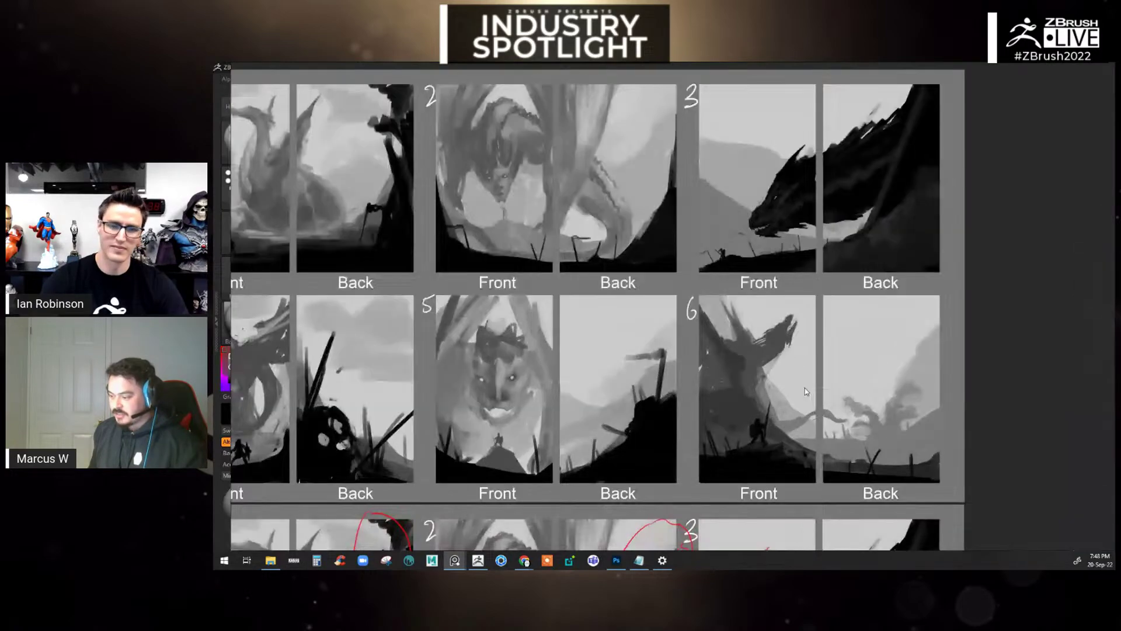
- Examine composition thumbnail 3, the black dragon head spanning the front and back covers, and compare it with its neighbours
scroll(804, 388, down, 1)
scroll(934, 353, down, 1)
middle_drag(863, 342, 858, 368)
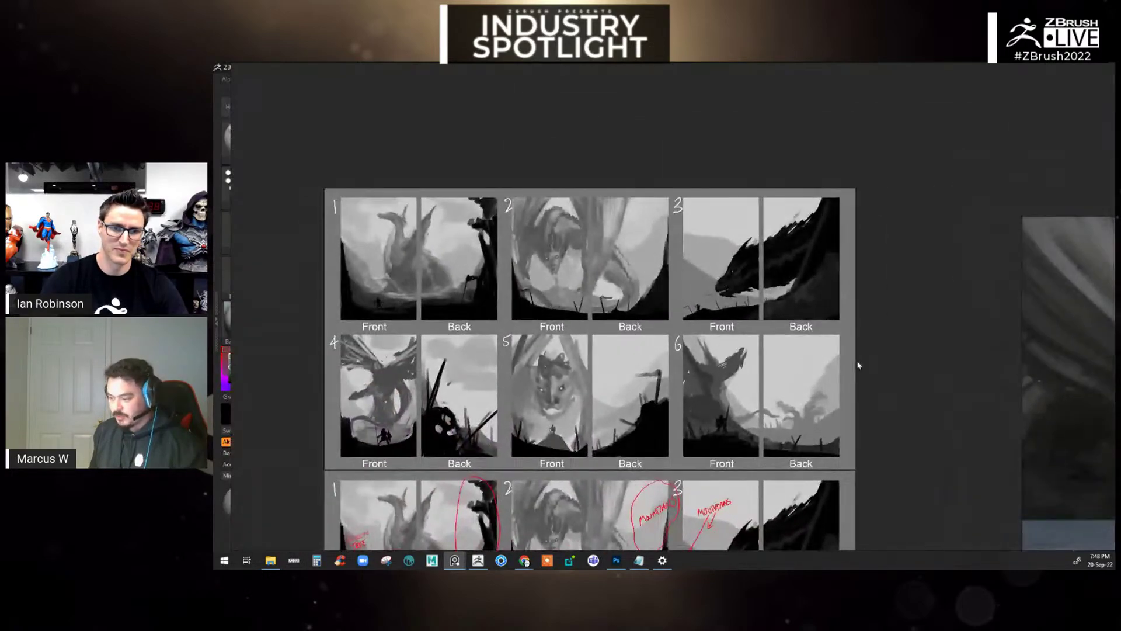
scroll(733, 222, up, 2)
scroll(707, 259, up, 1)
middle_drag(714, 255, 603, 252)
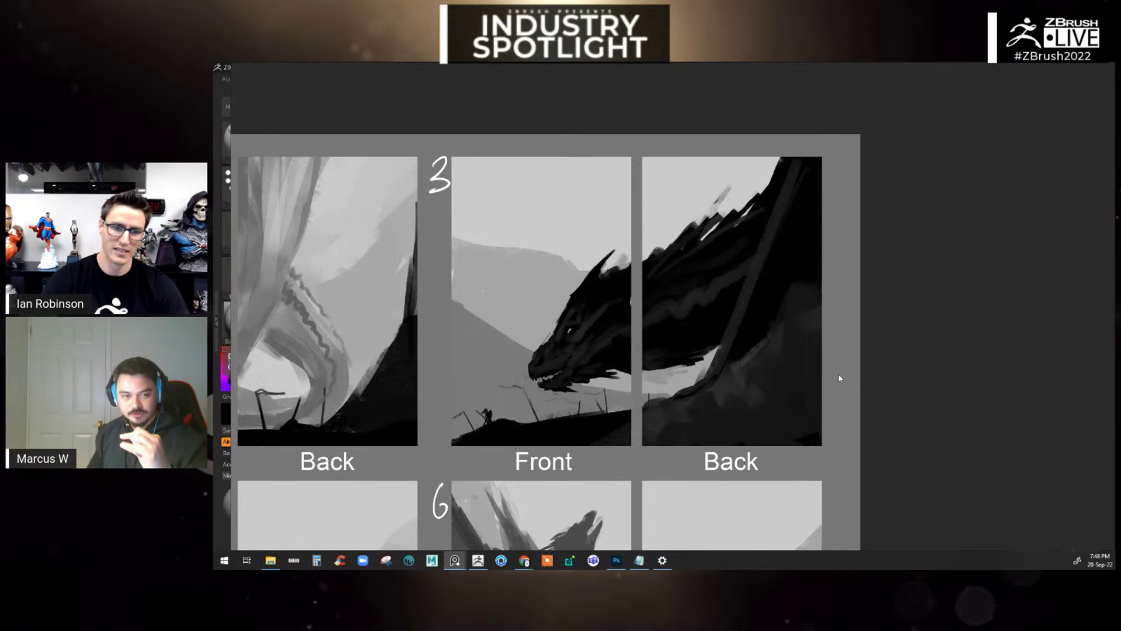
scroll(817, 307, down, 3)
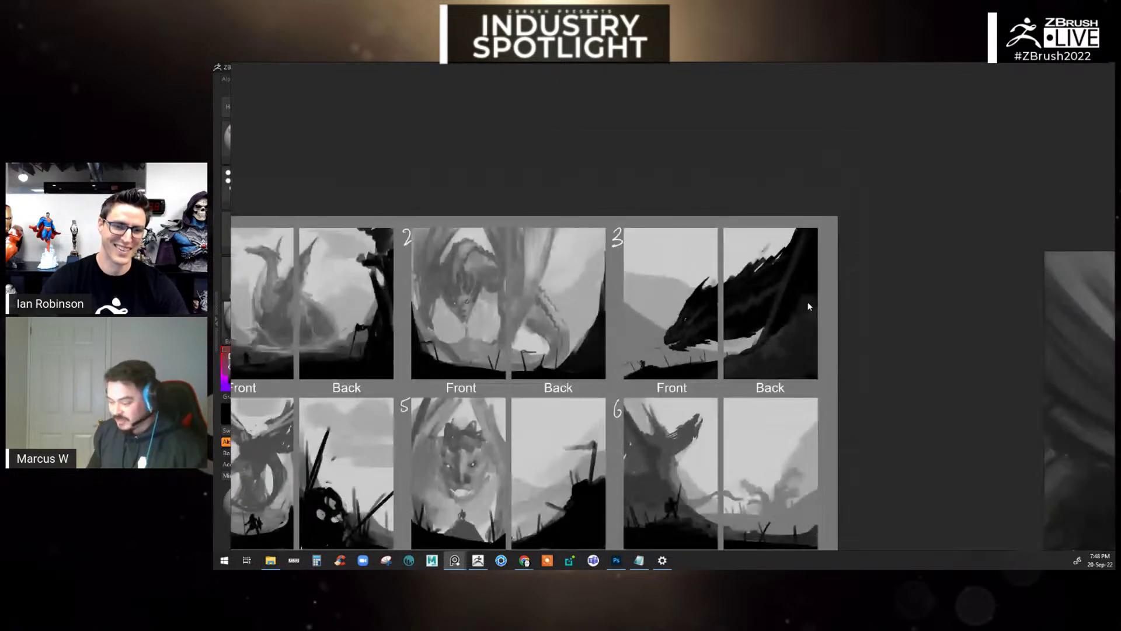
scroll(867, 360, down, 1)
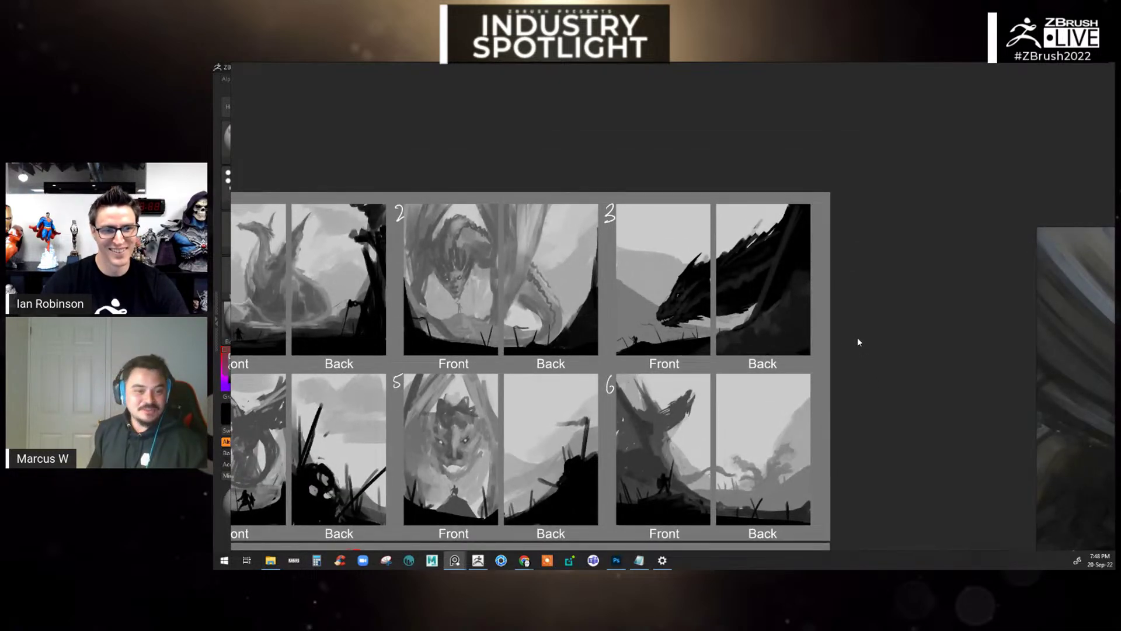
- Examine the dark "In the Shadow of Gods" cover sketches, focusing on the lying dragon version with red layout guides
scroll(858, 343, down, 4)
middle_drag(858, 346, 392, 253)
scroll(392, 253, up, 1)
middle_drag(608, 298, 537, 250)
scroll(529, 253, up, 1)
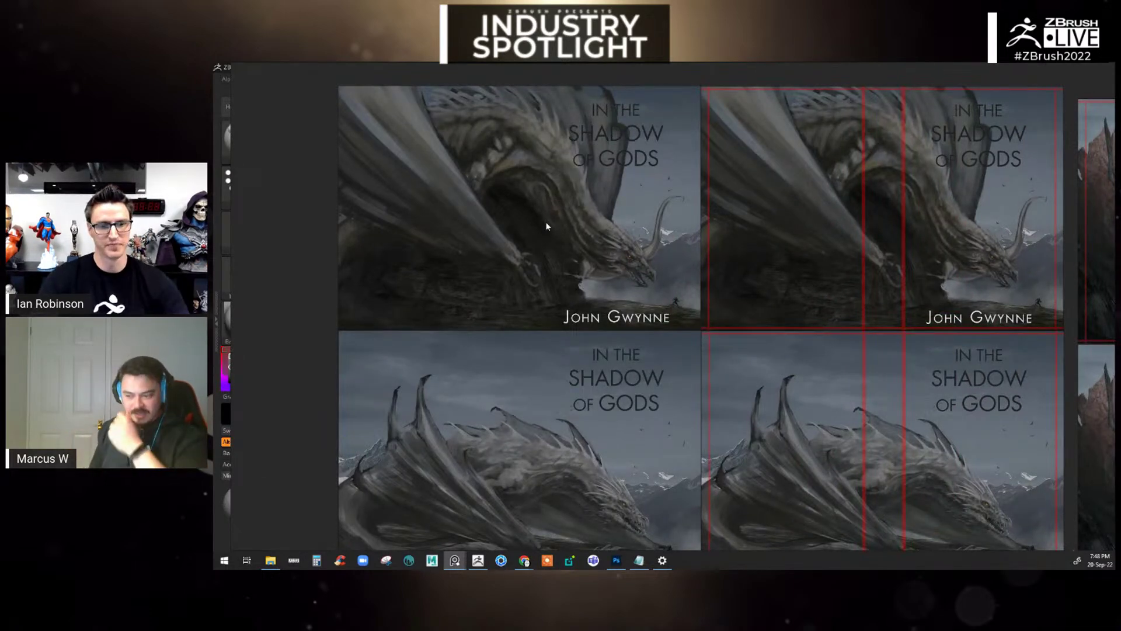
middle_drag(556, 217, 533, 157)
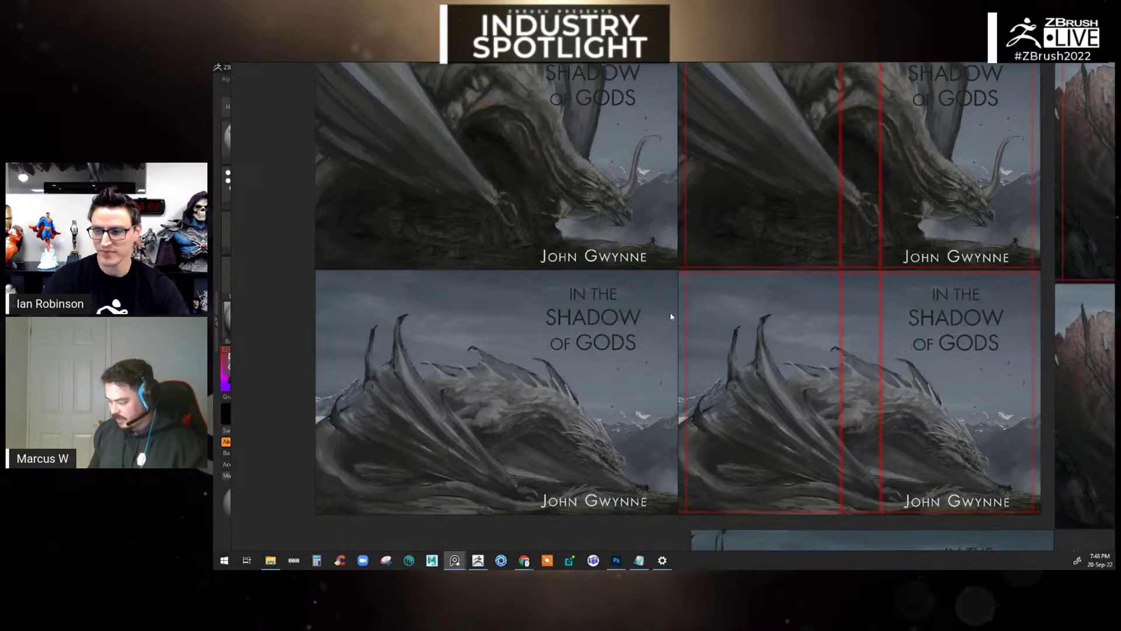
click(908, 366)
middle_drag(979, 431, 827, 373)
scroll(827, 374, up, 2)
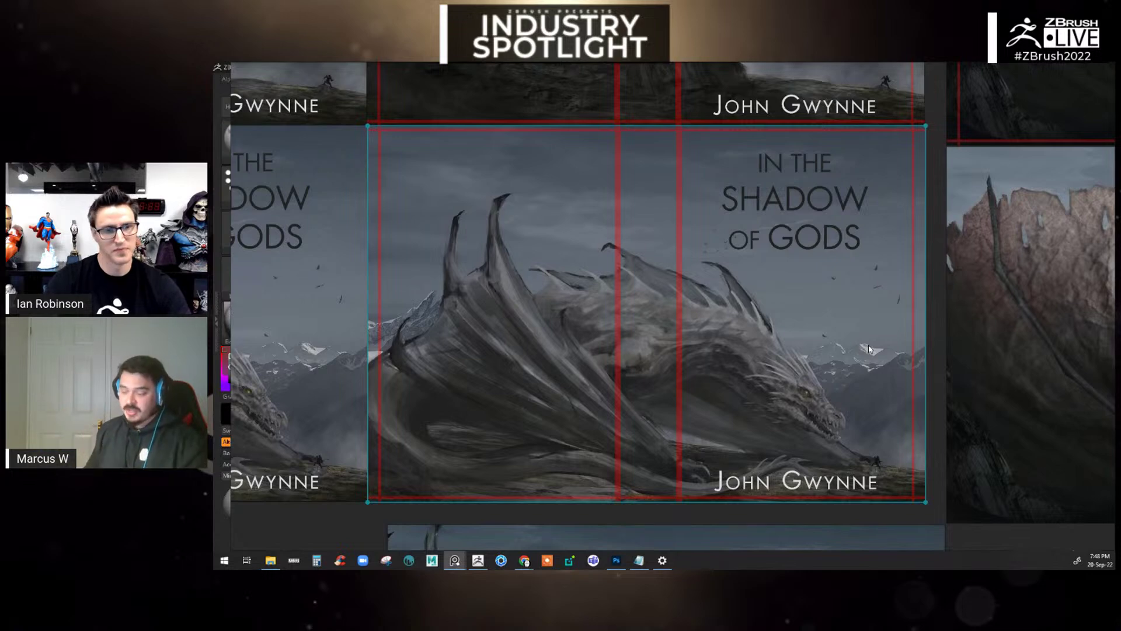
- Examine the rendered cover versions showing the spiked dragon with the raised tattered wing, with and without title text
middle_drag(855, 347, 369, 403)
middle_drag(552, 381, 489, 384)
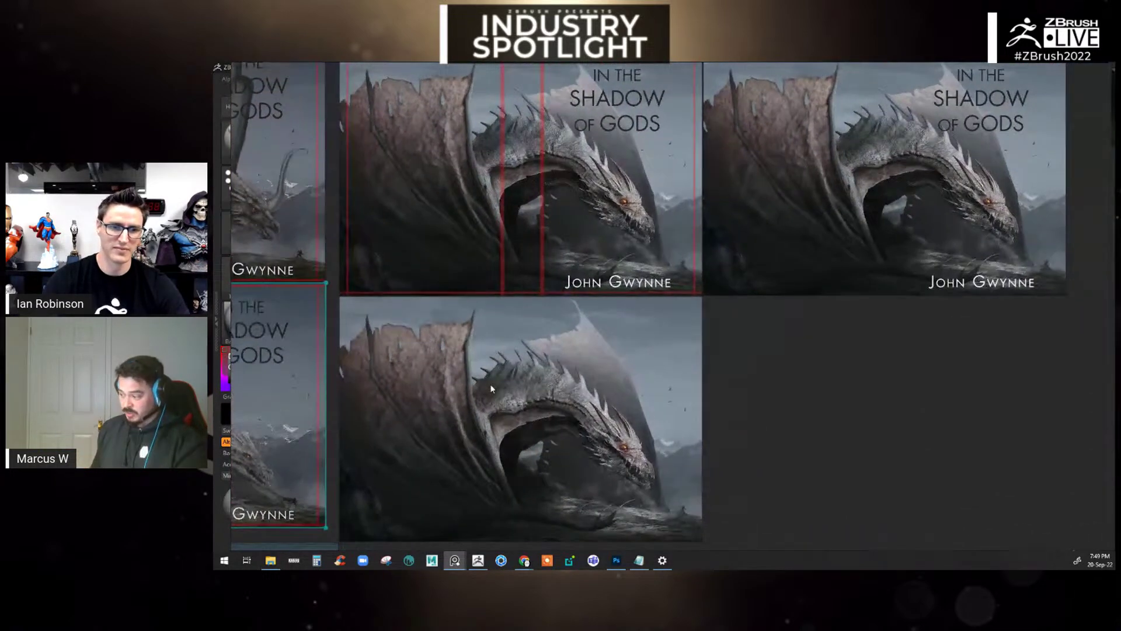
scroll(510, 372, down, 3)
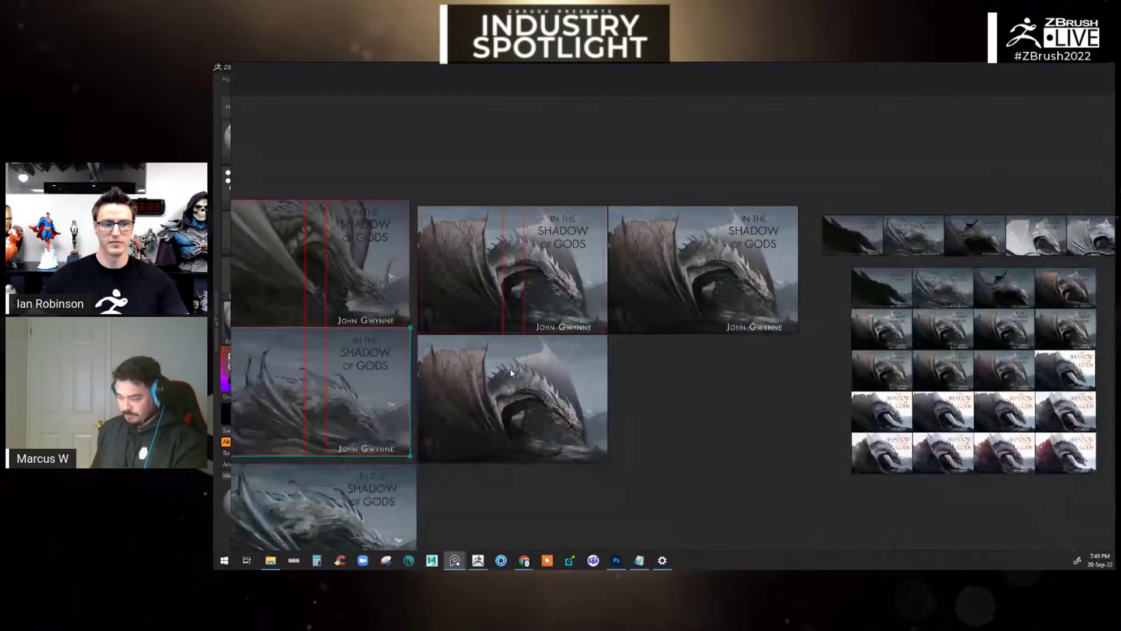
- Examine the cover progression row, comparing the painted dragon sketch with the untextured and detailed 3D sculpt versions
middle_drag(691, 386, 326, 501)
scroll(461, 446, up, 4)
middle_drag(604, 416, 472, 504)
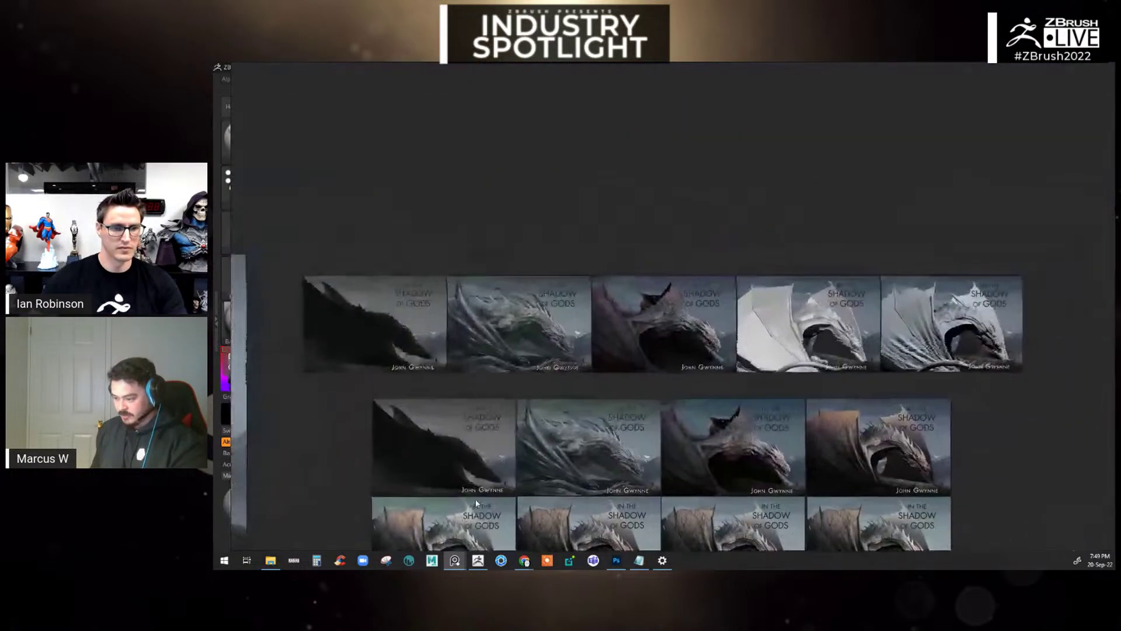
scroll(473, 503, up, 1)
scroll(875, 293, up, 4)
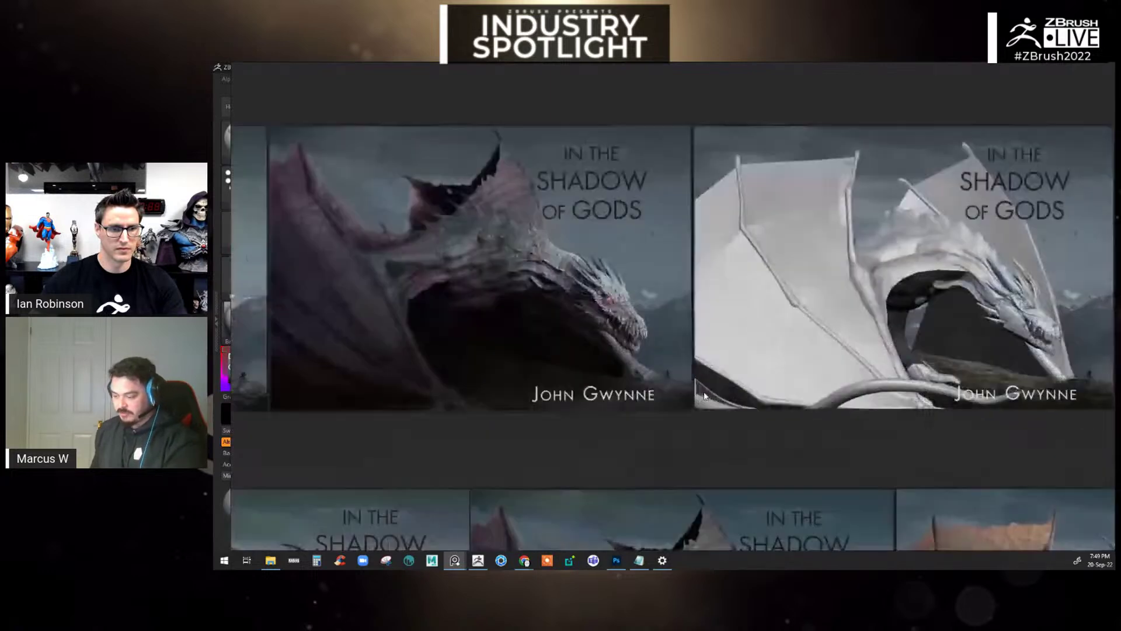
middle_drag(642, 262, 798, 374)
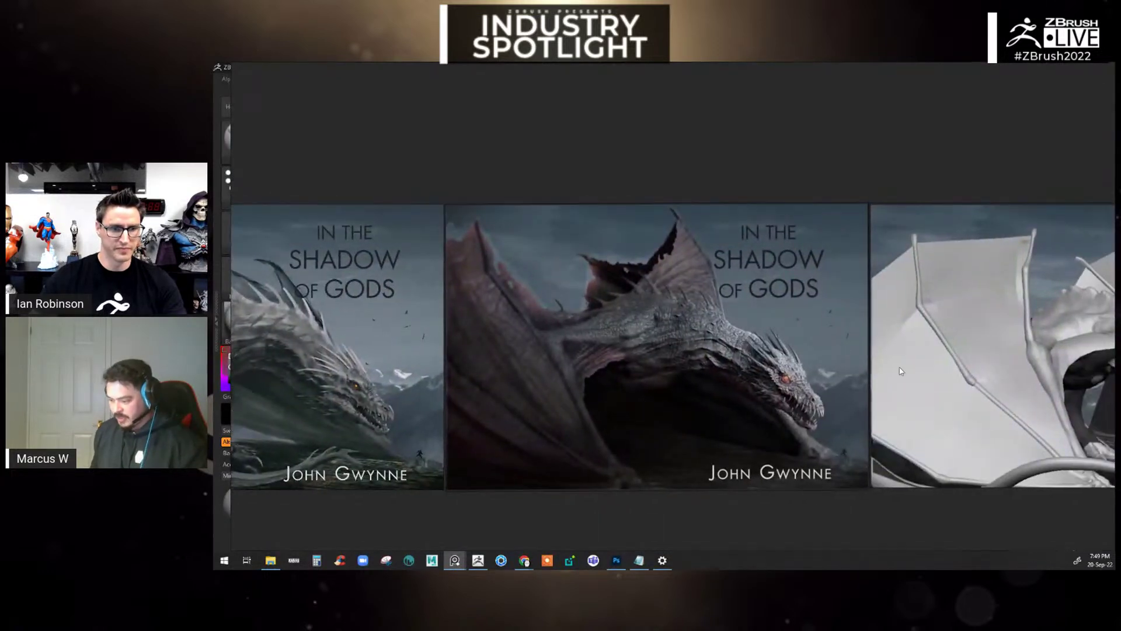
middle_drag(882, 374, 733, 376)
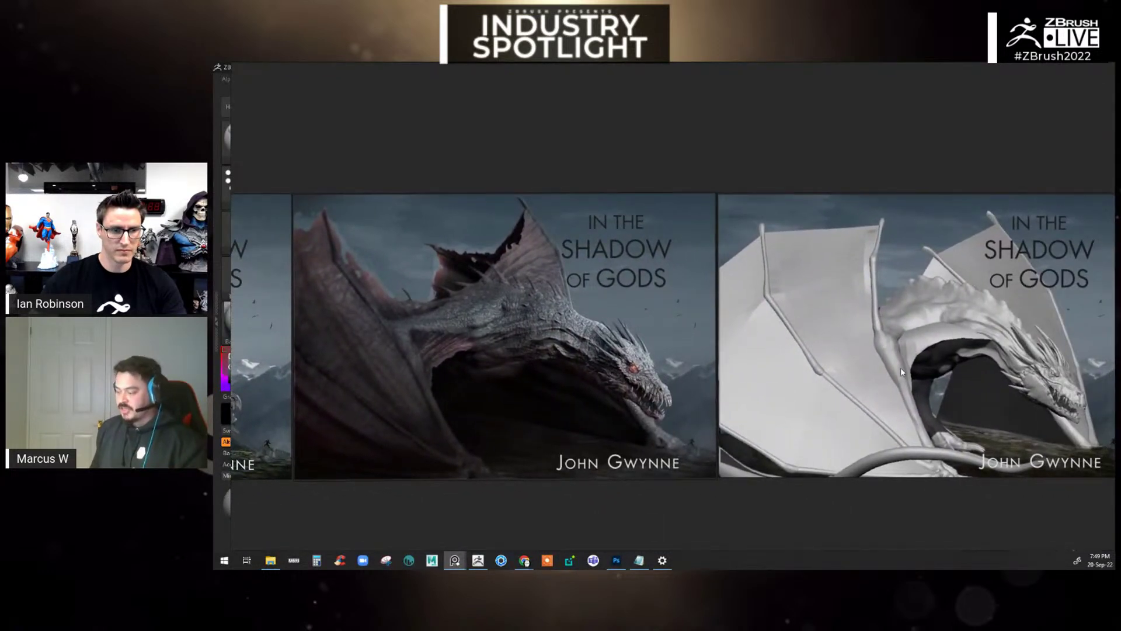
middle_drag(900, 367, 436, 323)
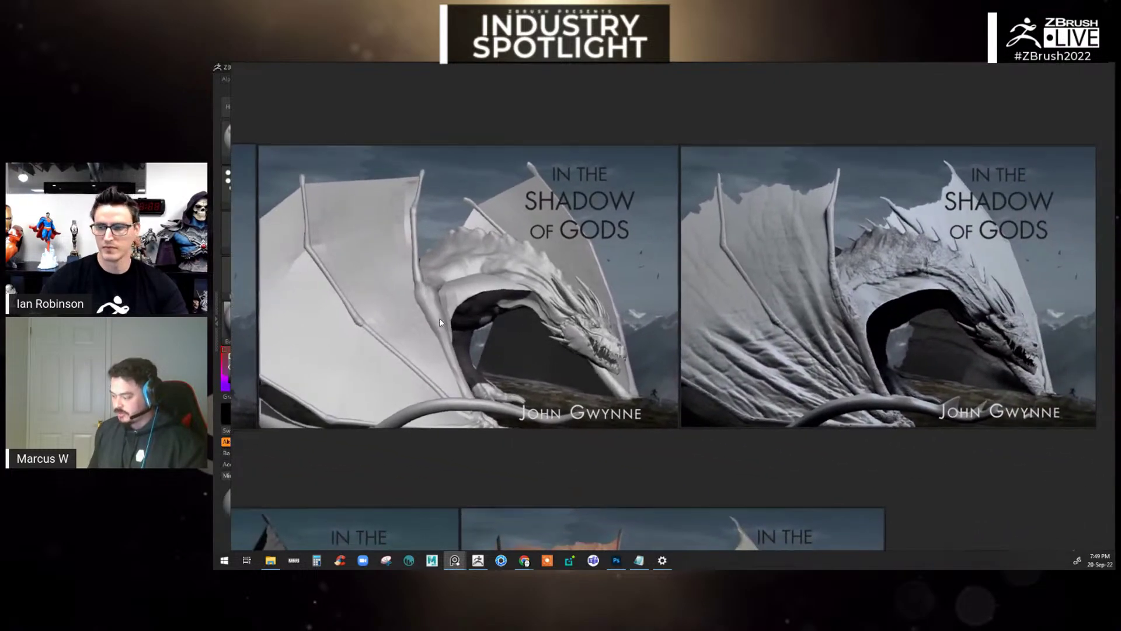
- Examine the grid of cover iterations below the progression row, comparing the colour and lighting variants of the dragon
scroll(434, 318, down, 2)
middle_drag(464, 520, 603, 288)
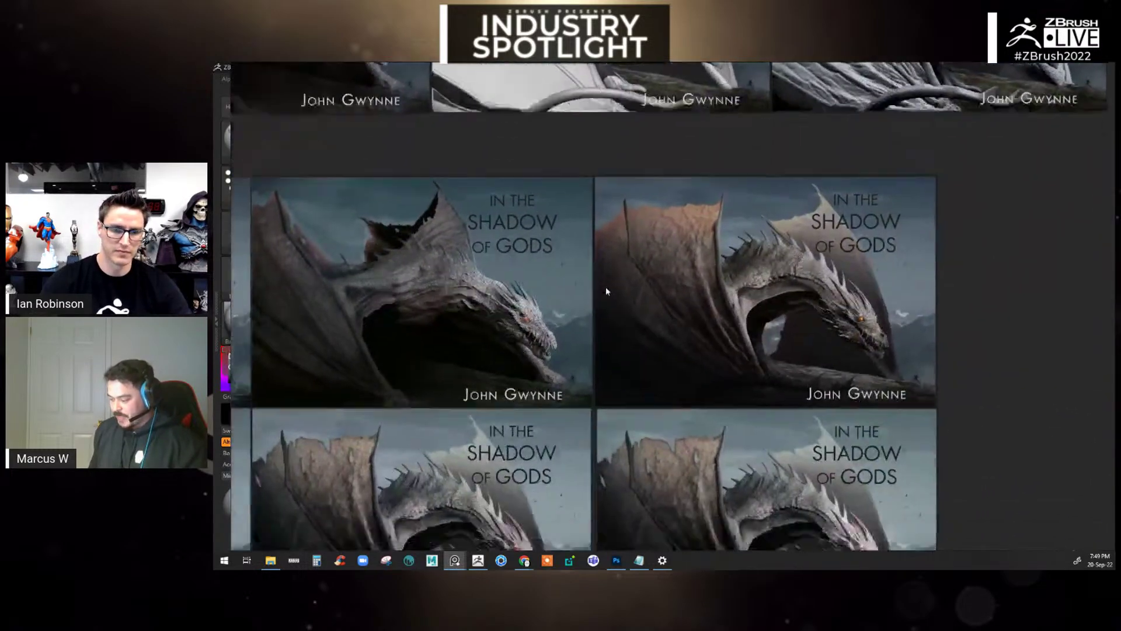
middle_drag(696, 366, 766, 244)
middle_drag(740, 421, 891, 230)
middle_drag(833, 344, 915, 313)
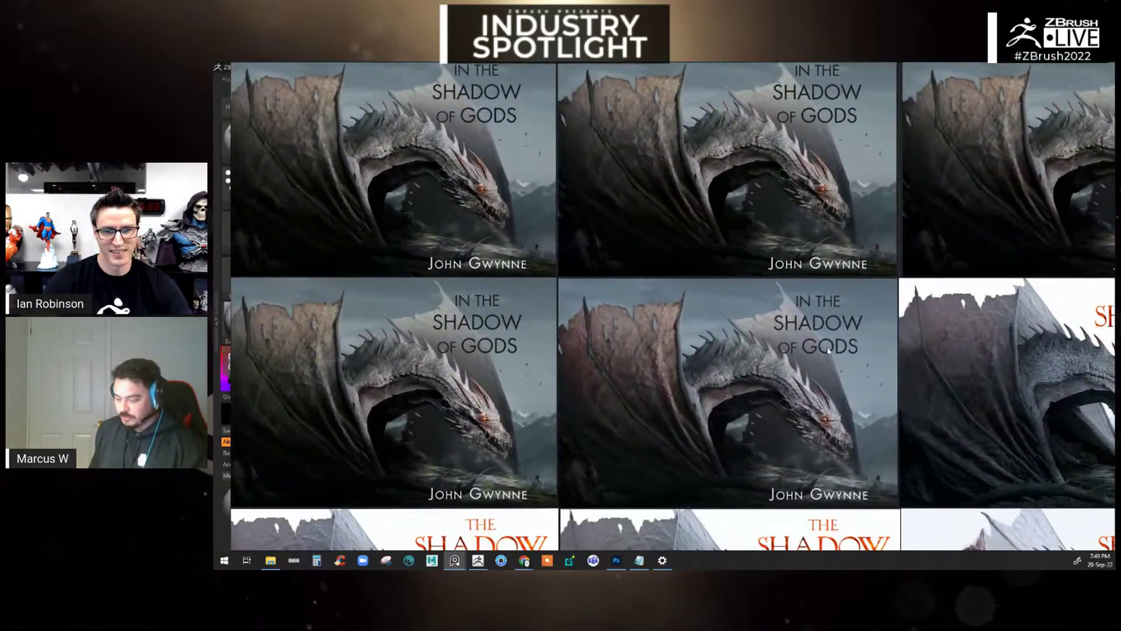
- Examine the final "The Shadow of the Gods" cover iterations, comparing the white-sky versions and the red-winged dragon up close
middle_drag(827, 346, 553, 146)
middle_drag(679, 351, 657, 277)
middle_drag(549, 442, 508, 246)
scroll(787, 467, up, 6)
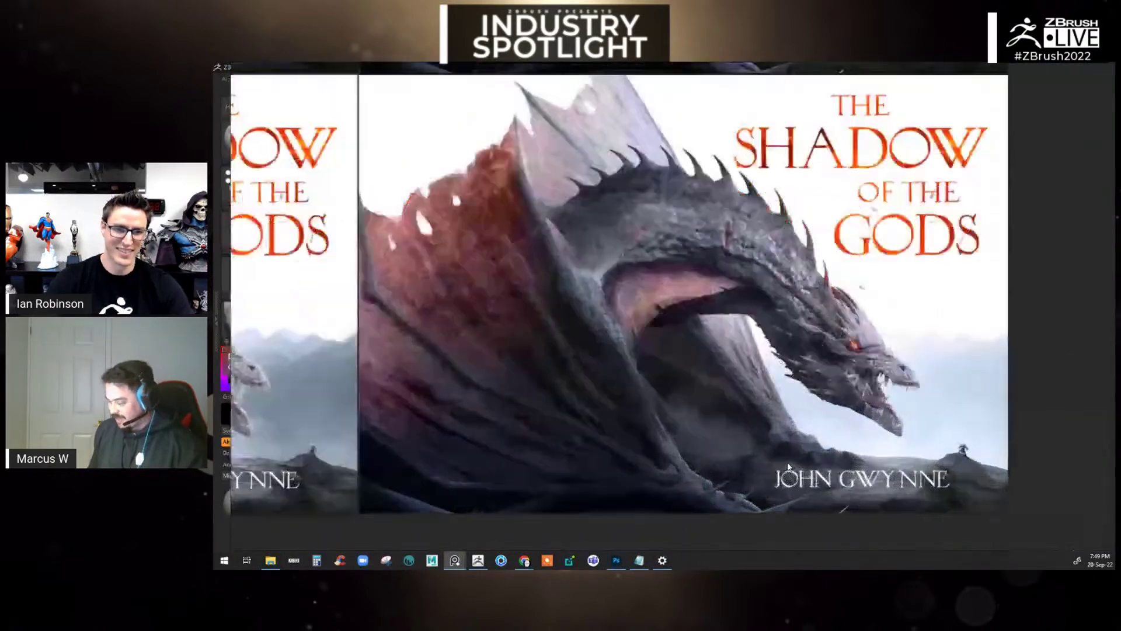
scroll(786, 475, down, 2)
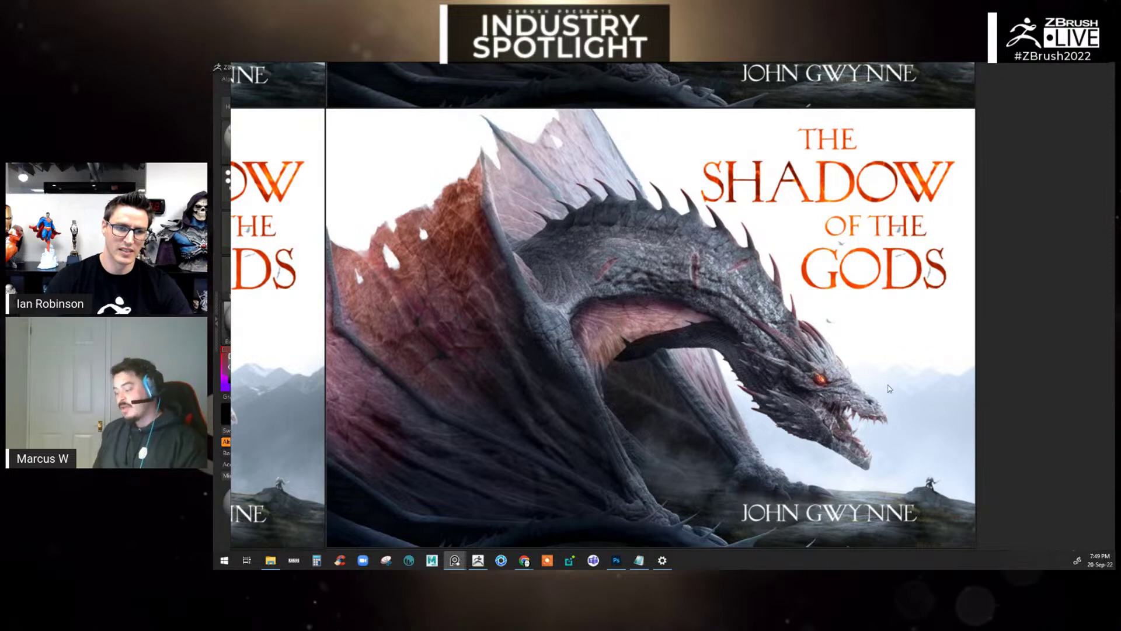
scroll(890, 389, down, 2)
scroll(809, 388, down, 4)
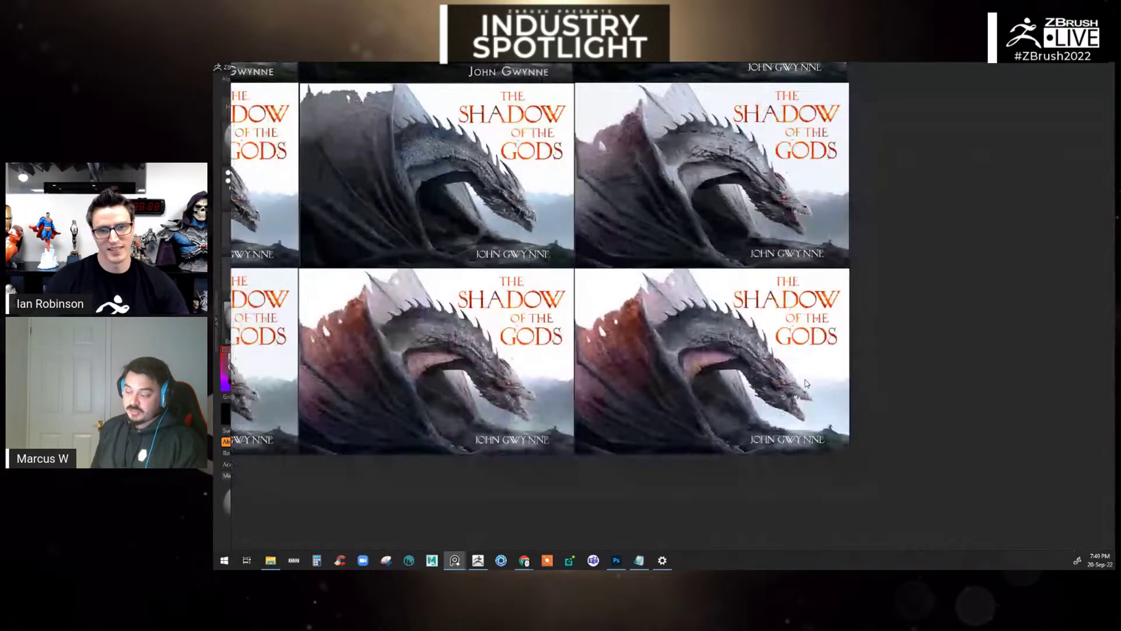
scroll(642, 403, up, 2)
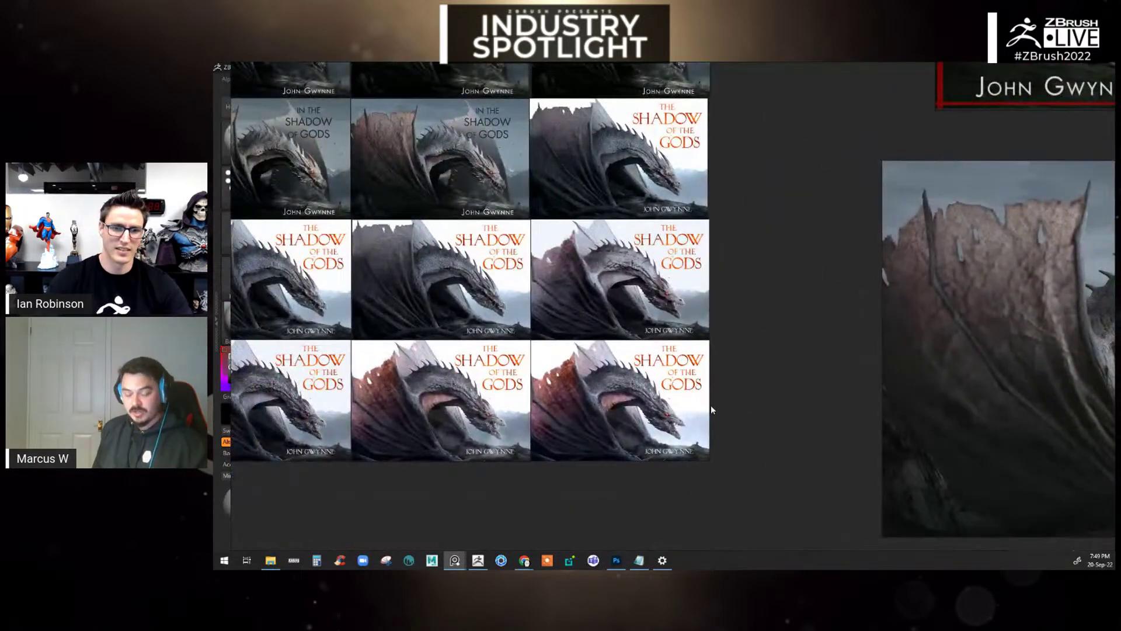
scroll(709, 405, up, 1)
scroll(713, 399, up, 1)
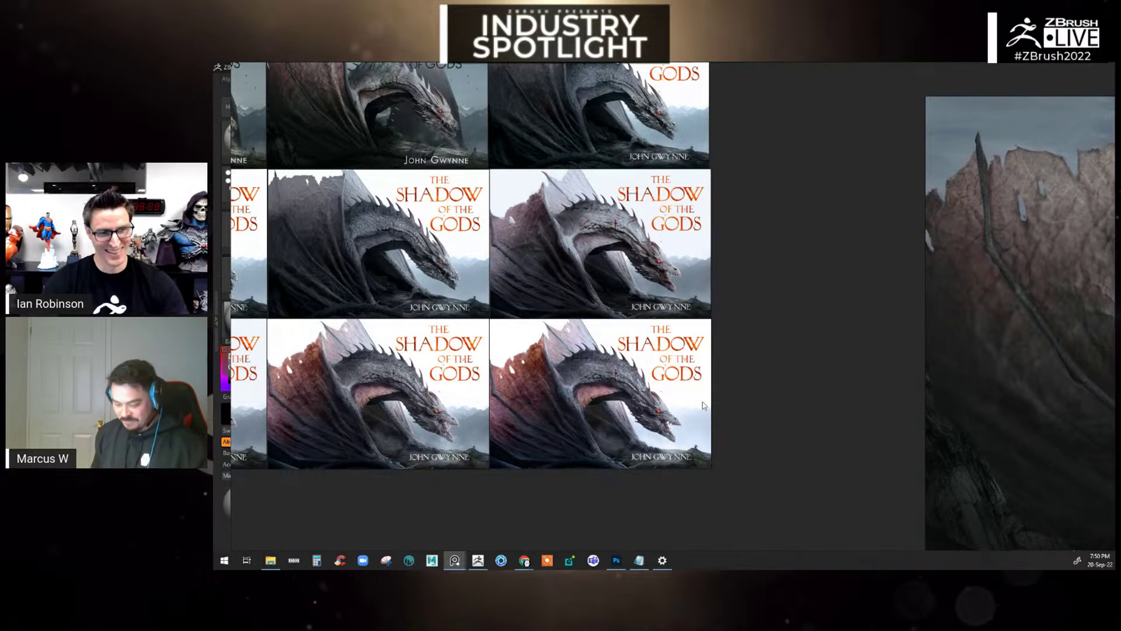
- Switch to the Fury_of_the_gods reference board and show the wolf reference collection around the finished dragon cover
mouse_move(464, 556)
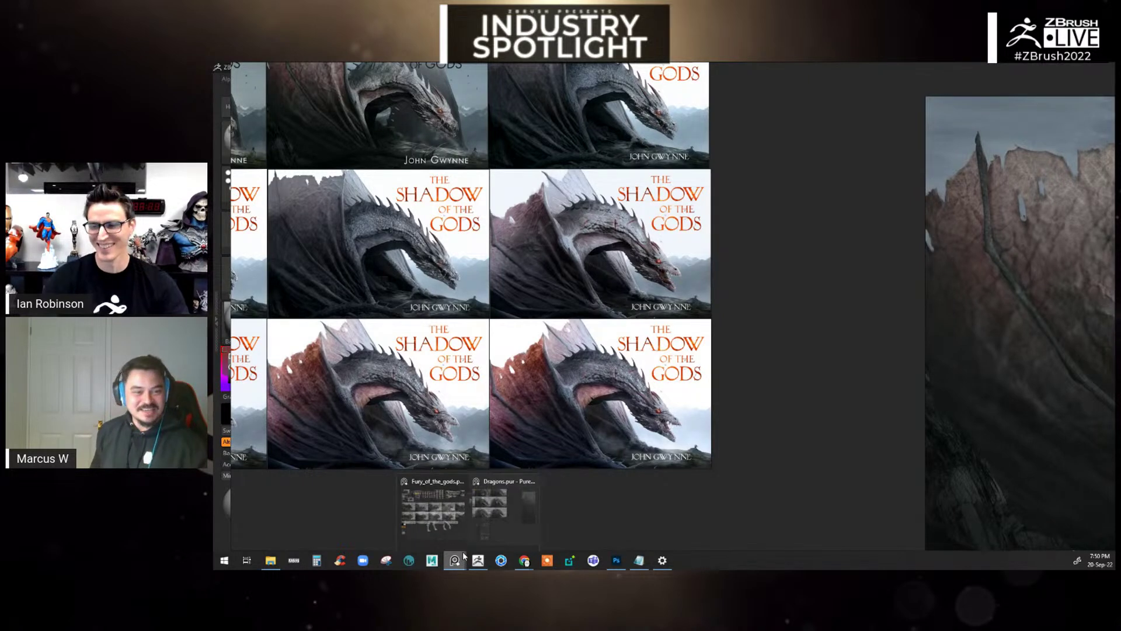
click(406, 504)
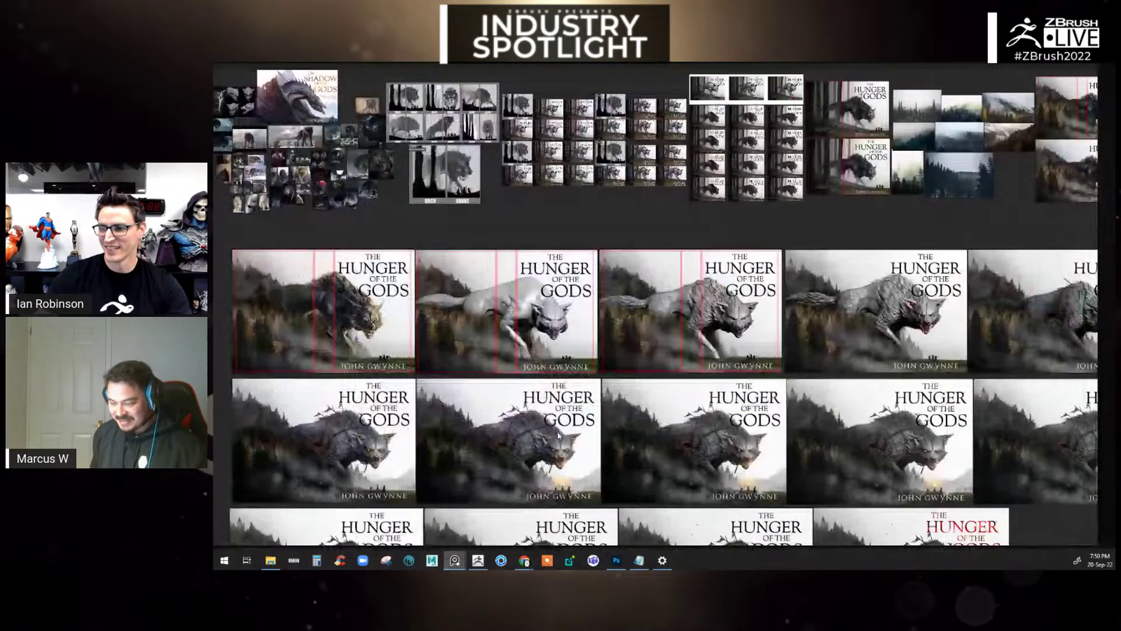
scroll(939, 432, down, 4)
scroll(587, 289, up, 6)
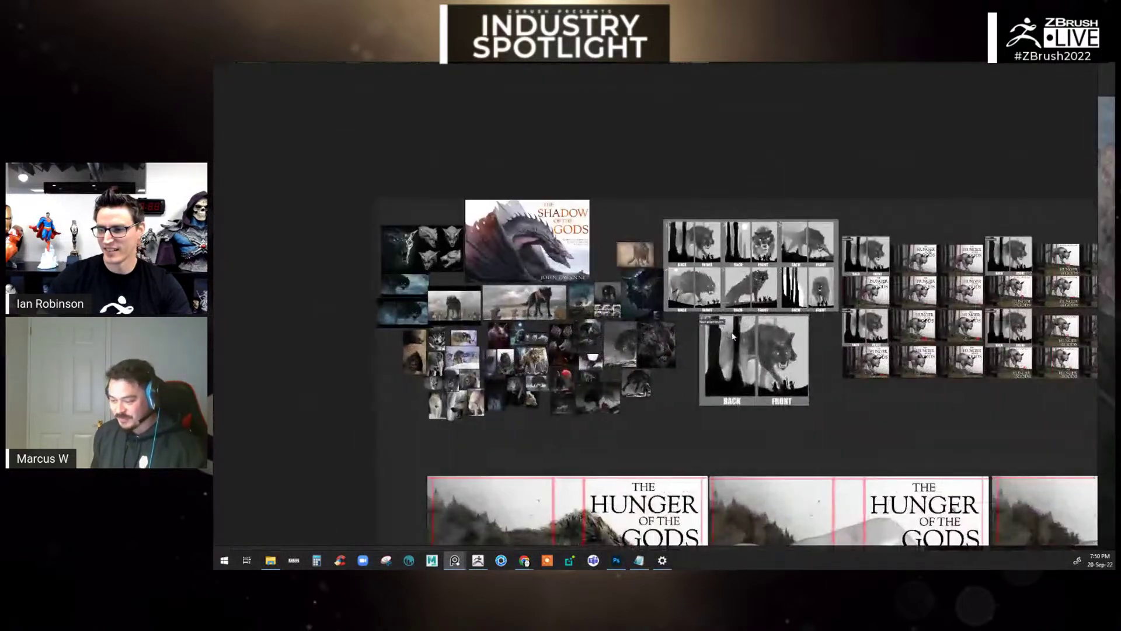
scroll(896, 354, up, 2)
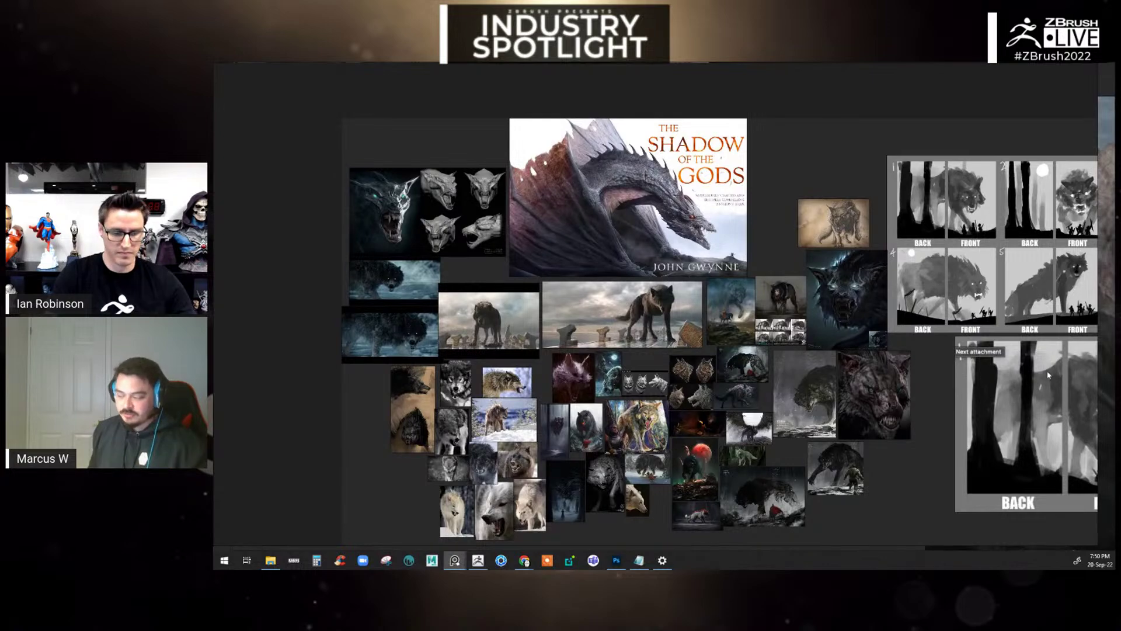
- Examine the six black-and-white wolf composition thumbnails and the enlarged back-and-front sketch below them
middle_drag(946, 367, 534, 347)
scroll(664, 368, up, 1)
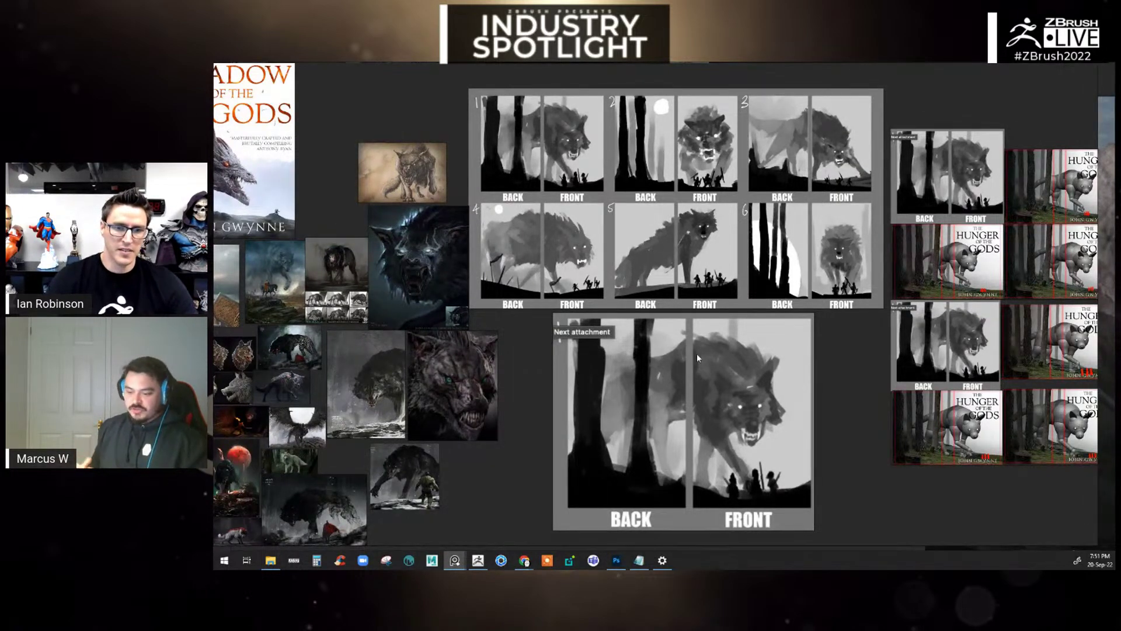
middle_drag(712, 352, 826, 358)
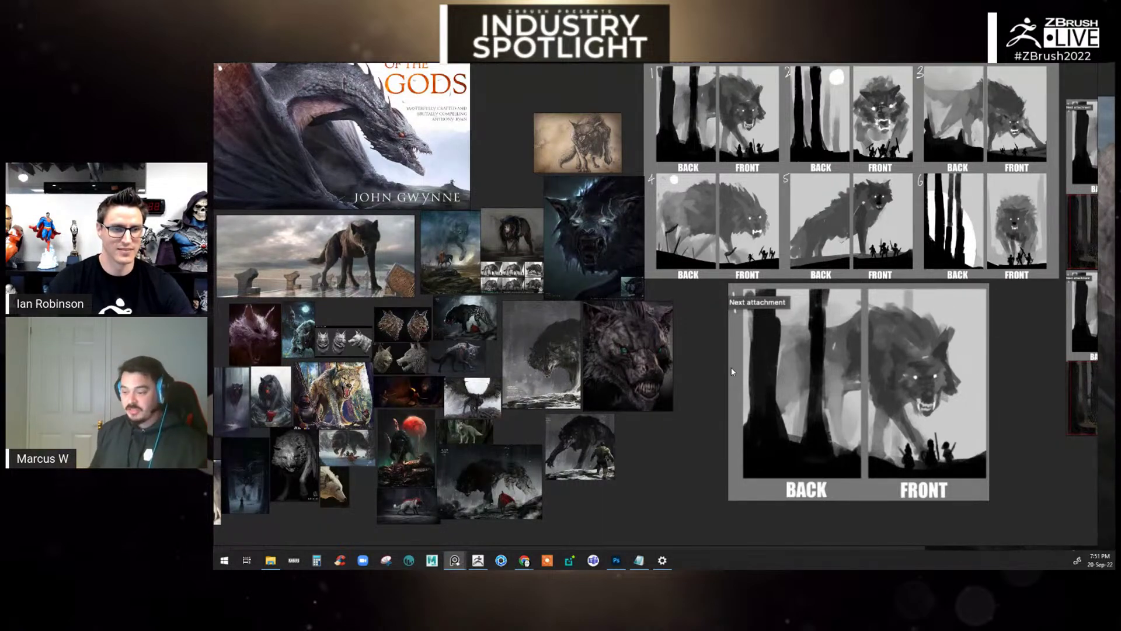
- Examine the wolf reference collection, from the glowing-eyed wolf head and dark creature concepts to the real wolf photos
middle_drag(461, 185, 336, 81)
scroll(586, 297, up, 8)
scroll(909, 502, down, 5)
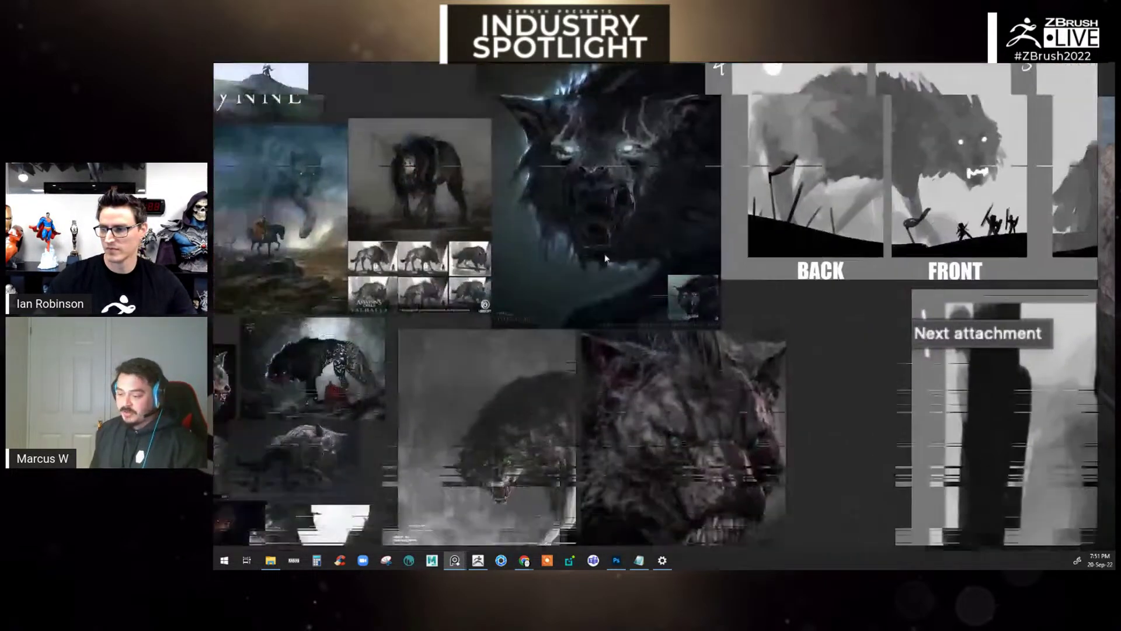
scroll(632, 253, down, 2)
scroll(632, 254, down, 4)
scroll(782, 290, up, 3)
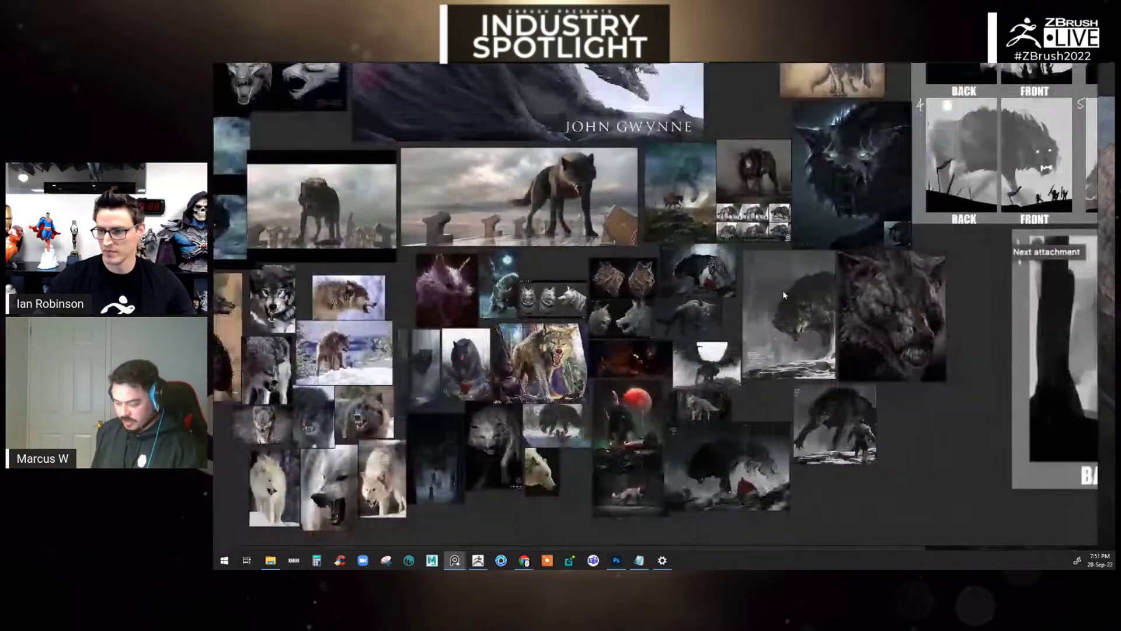
middle_drag(783, 290, 803, 296)
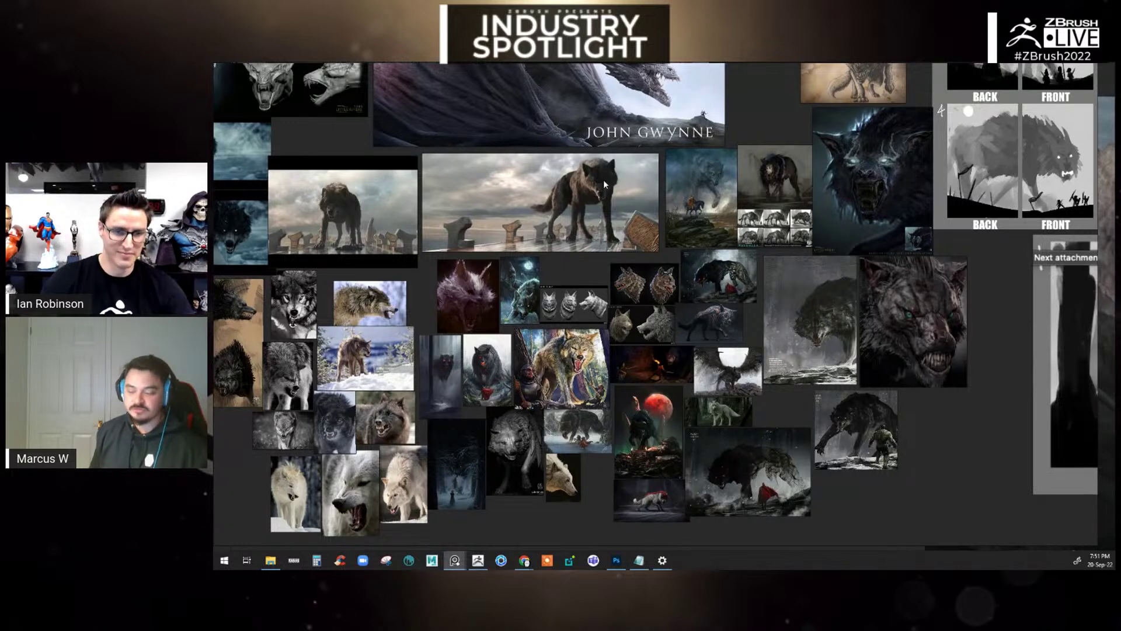
middle_drag(603, 187, 655, 175)
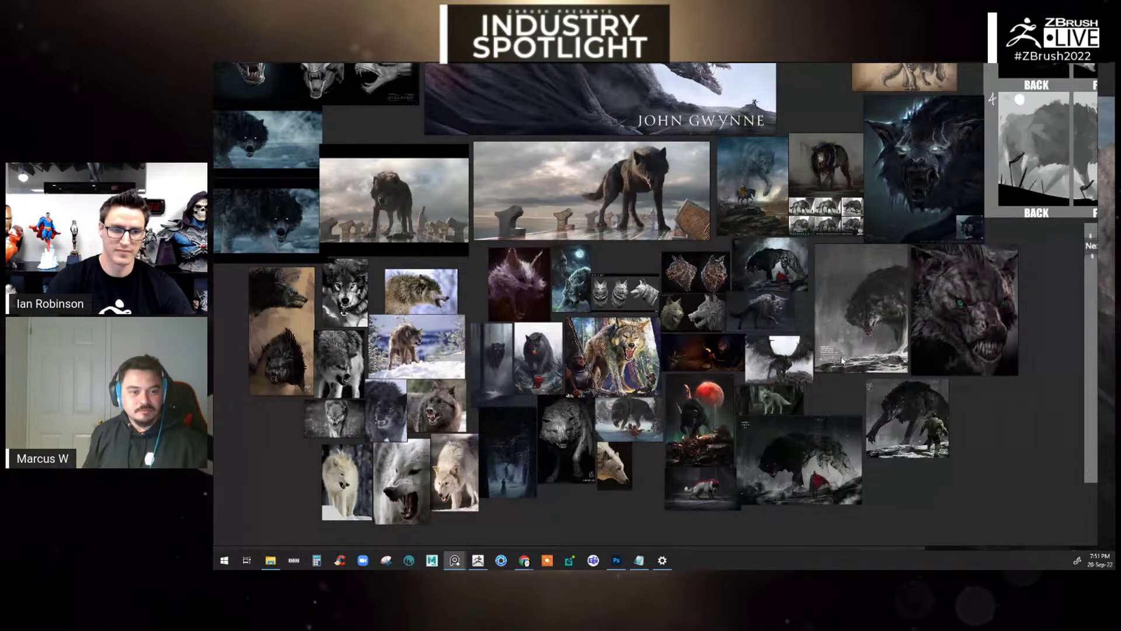
mouse_move(1021, 363)
middle_down()
mouse_move(820, 365)
mouse_move(729, 390)
middle_up()
middle_drag(849, 329, 751, 353)
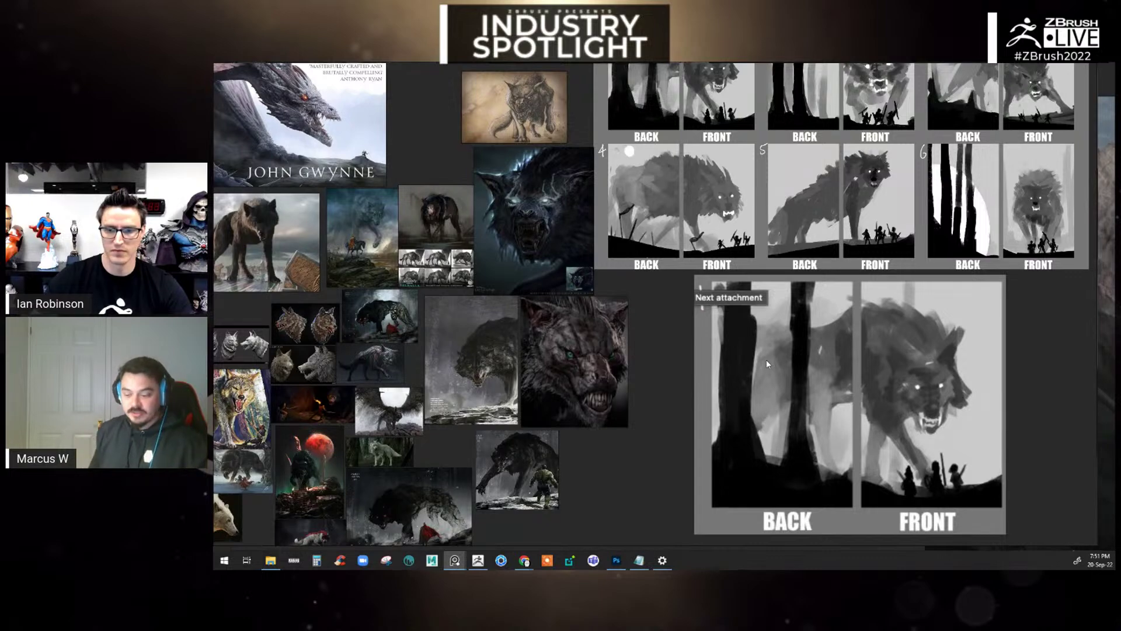
- Inspect the dark wolf concept with ember-like streaks in its fur close up, among the neighbouring wolf sculpt references
scroll(401, 377, up, 5)
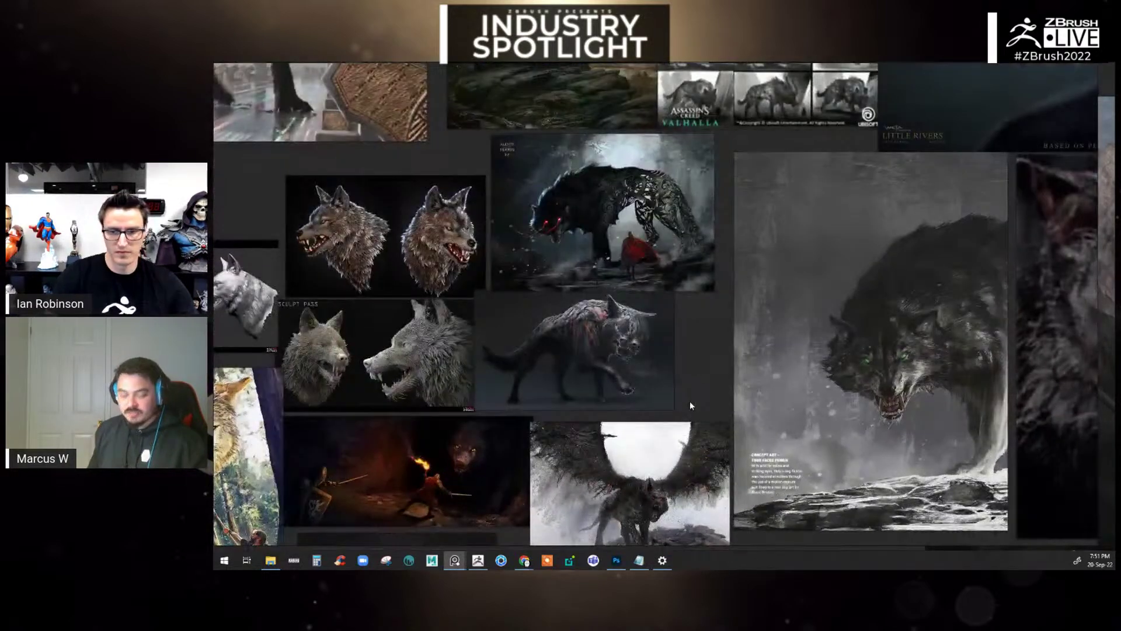
scroll(647, 395, up, 5)
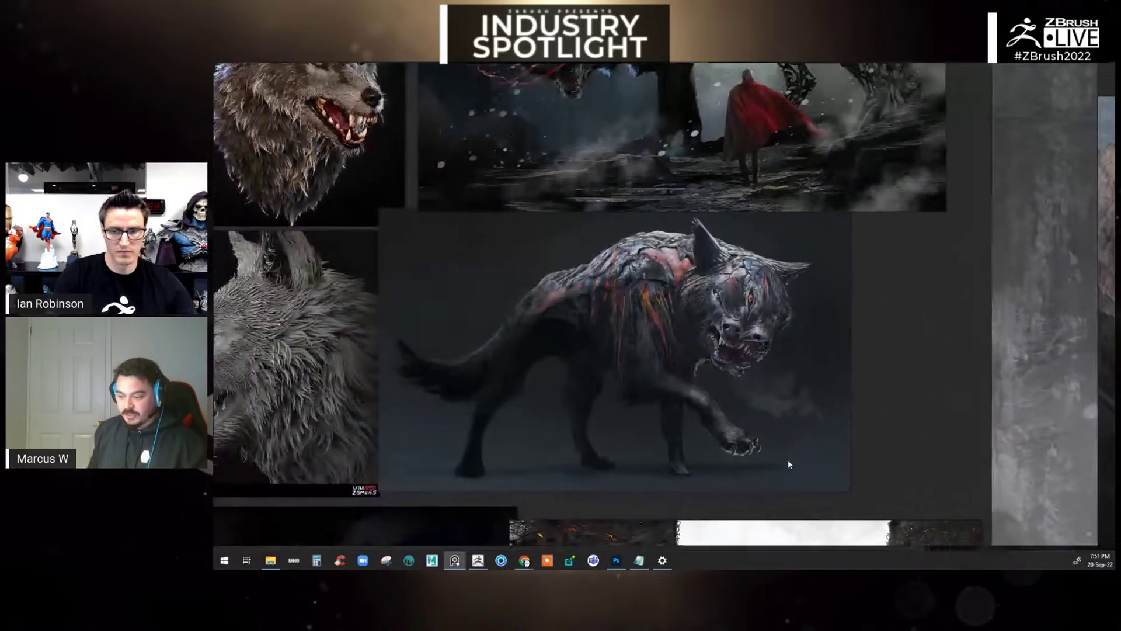
middle_drag(788, 461, 792, 461)
scroll(754, 304, up, 4)
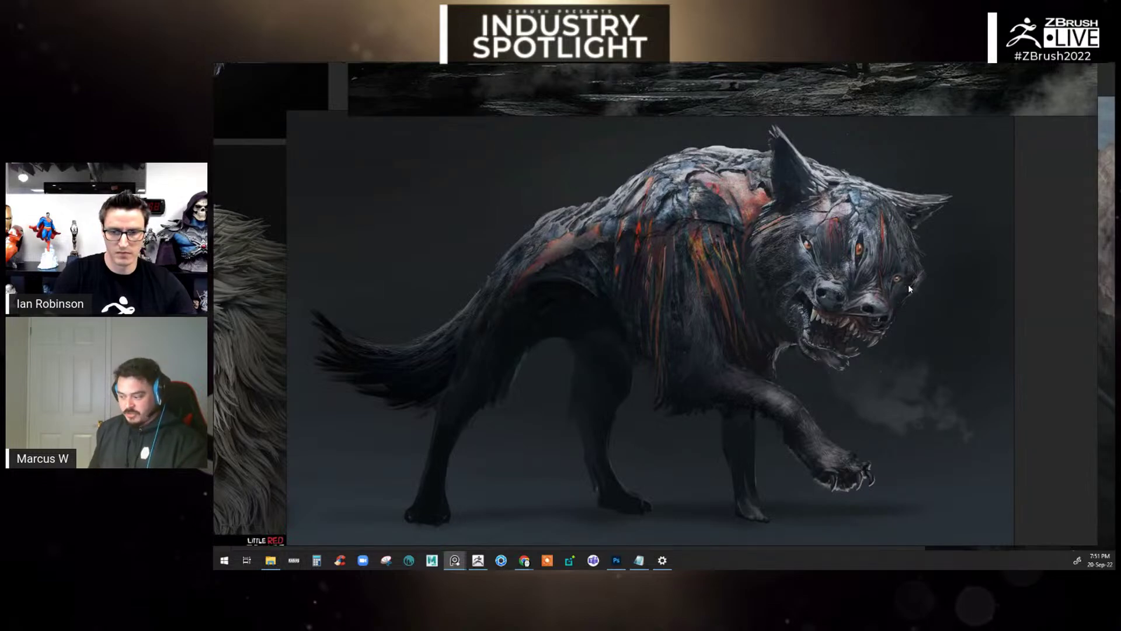
scroll(927, 269, down, 5)
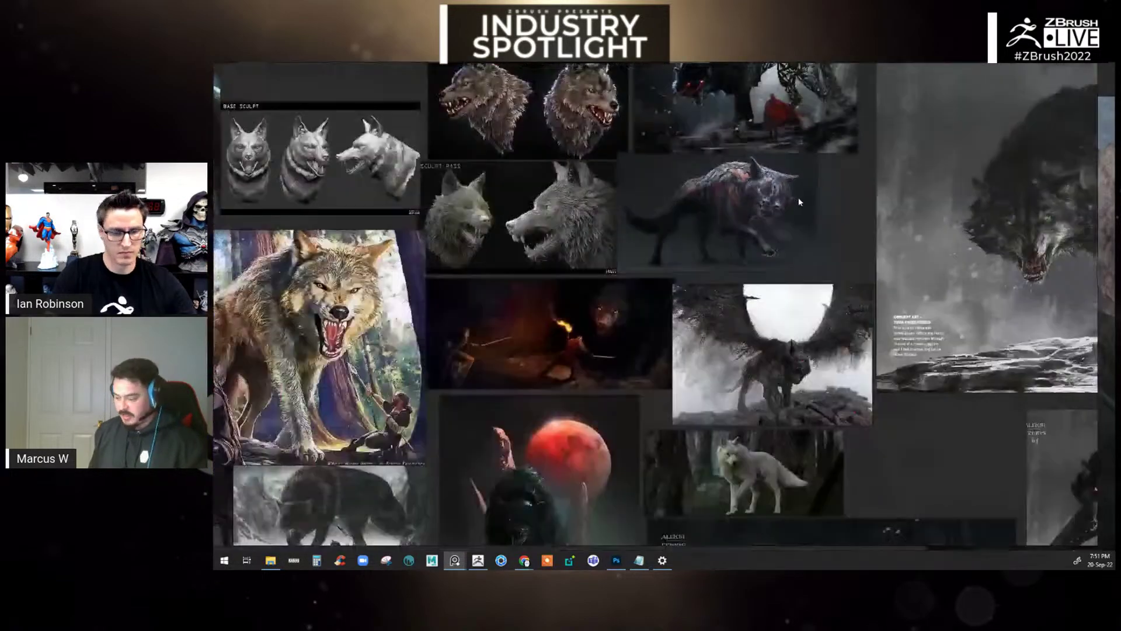
scroll(836, 222, down, 3)
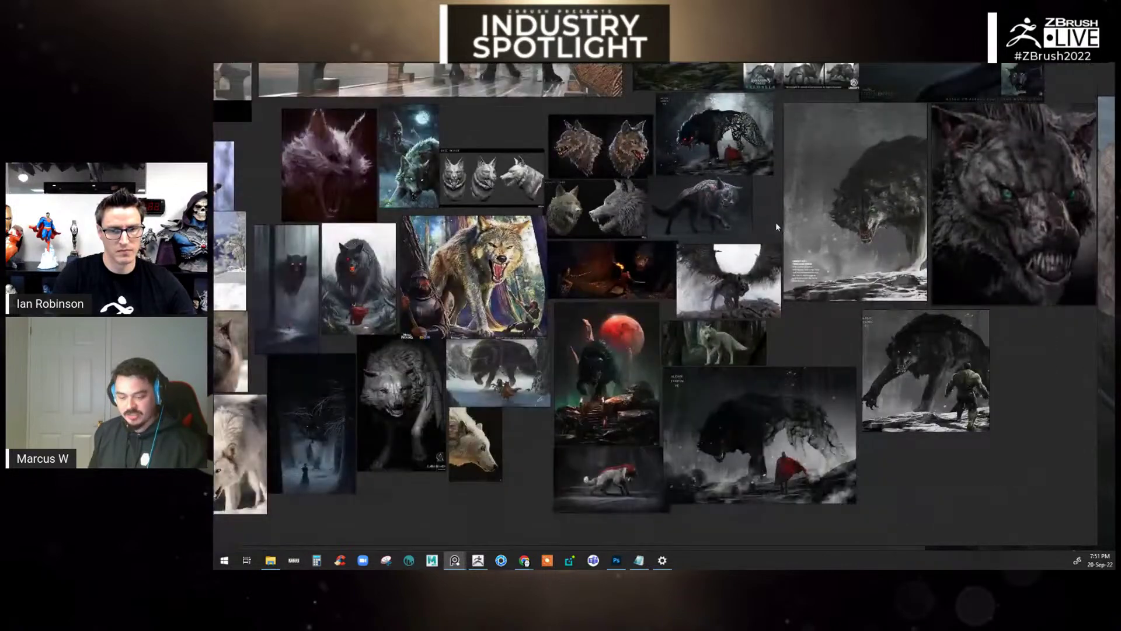
- Examine the grid of "The Hunger of the Gods" layouts, comparing the grey wolf blockouts and title placements with the chosen thumbnail
mouse_move(851, 250)
middle_down()
mouse_move(619, 261)
mouse_move(425, 352)
middle_up()
scroll(435, 363, down, 3)
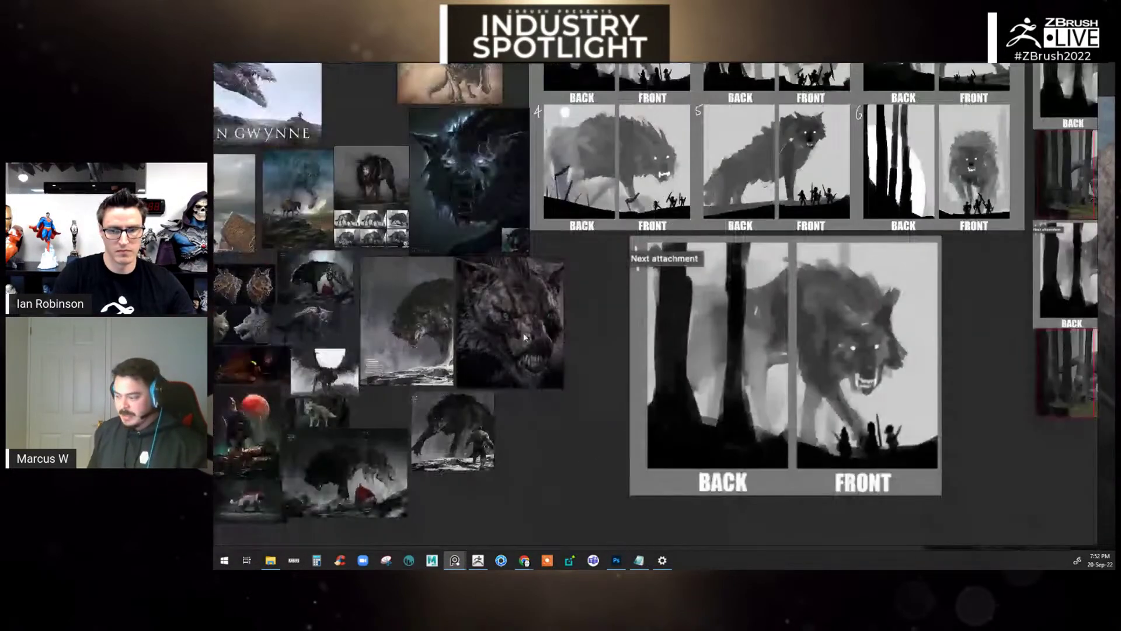
mouse_move(626, 322)
middle_down()
mouse_move(287, 428)
mouse_move(111, 436)
mouse_move(0, 424)
middle_up()
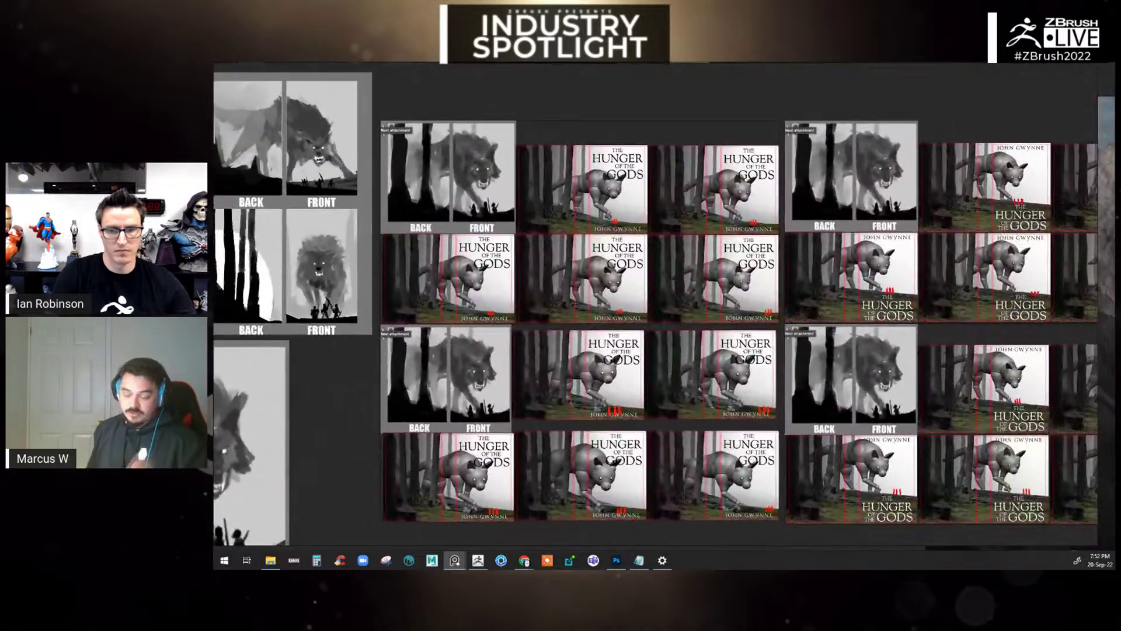
middle_drag(270, 388, 238, 382)
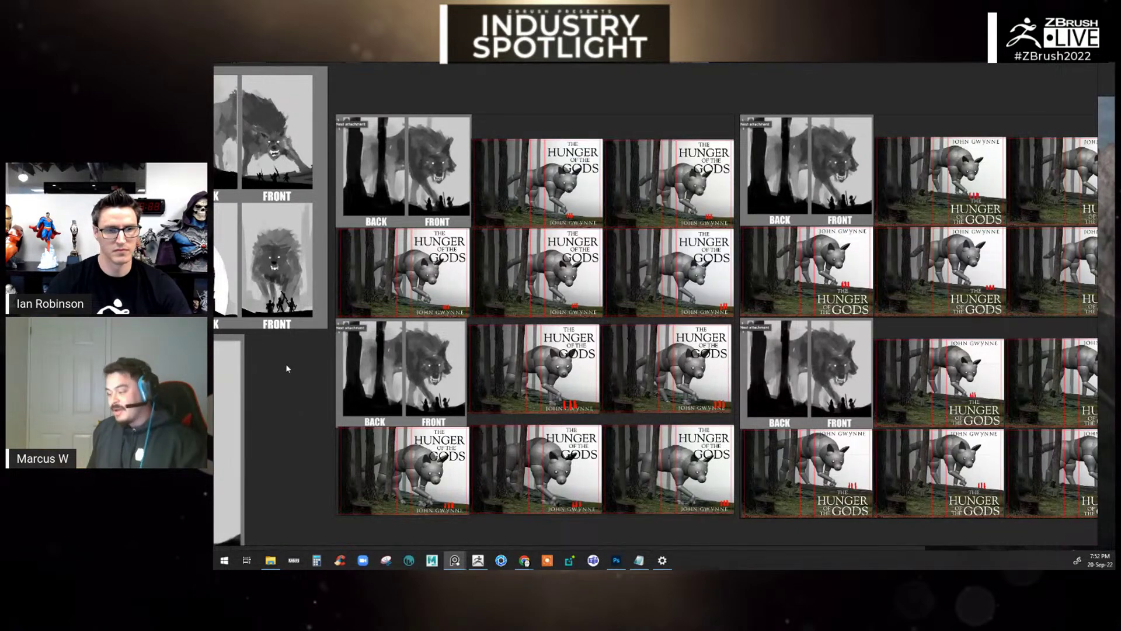
middle_drag(769, 387, 767, 387)
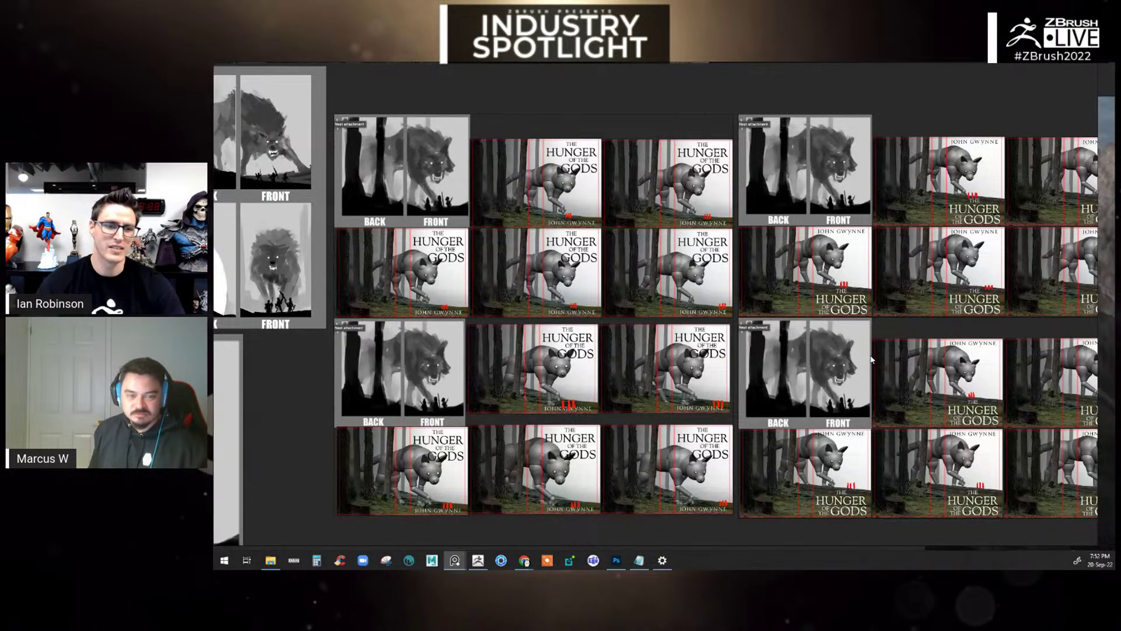
middle_drag(871, 360, 761, 352)
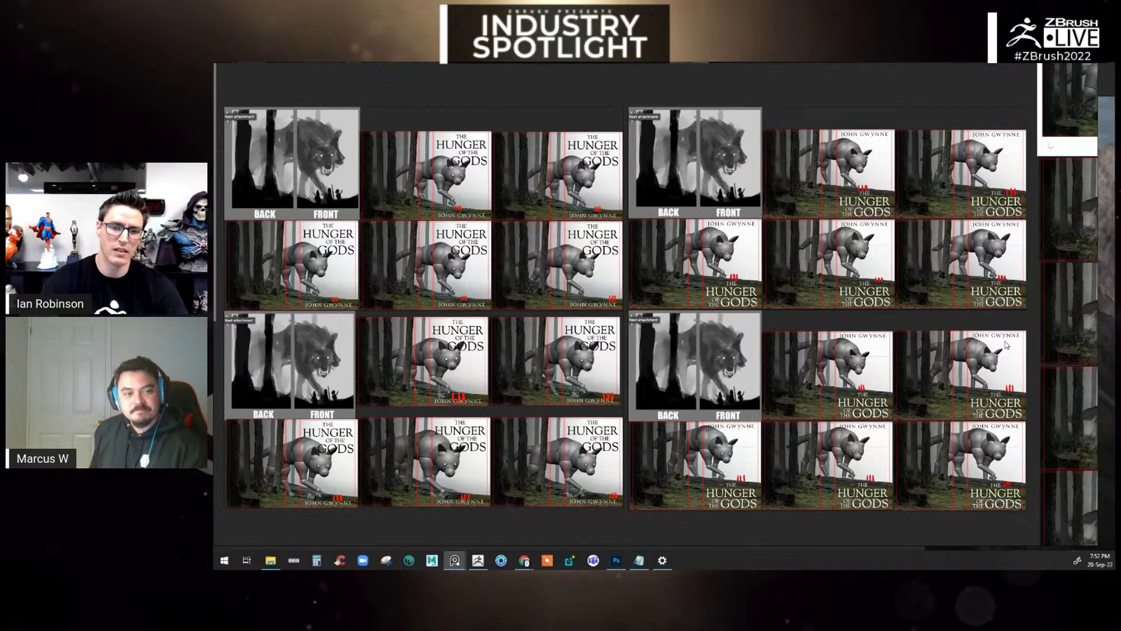
middle_drag(1006, 344, 1017, 345)
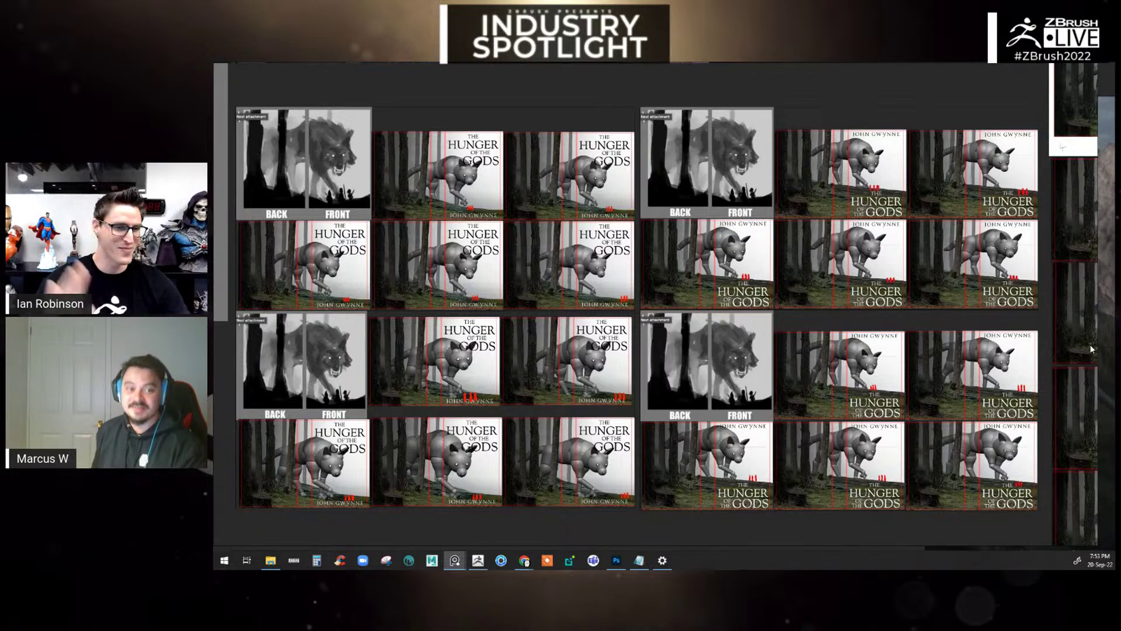
- Return to the wolf cover board and show the three numbered wolf blockouts above the painted forest cover variants
scroll(1092, 349, down, 2)
mouse_move(1104, 352)
middle_down()
mouse_move(1071, 355)
mouse_move(1114, 367)
middle_up()
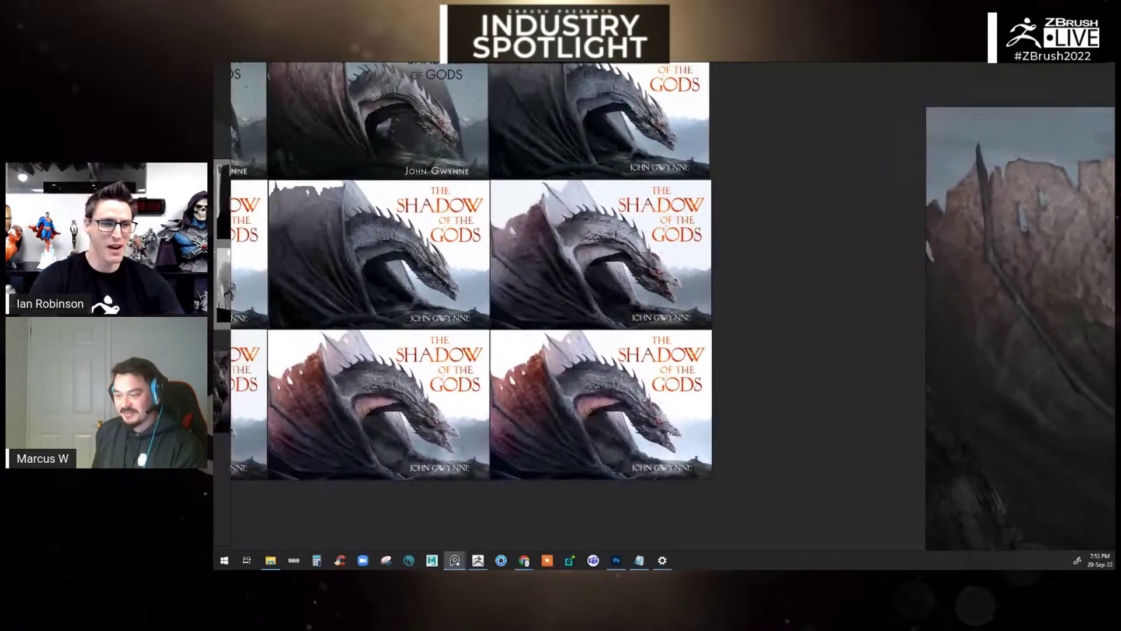
click(225, 243)
middle_drag(970, 337, 531, 378)
scroll(829, 349, up, 3)
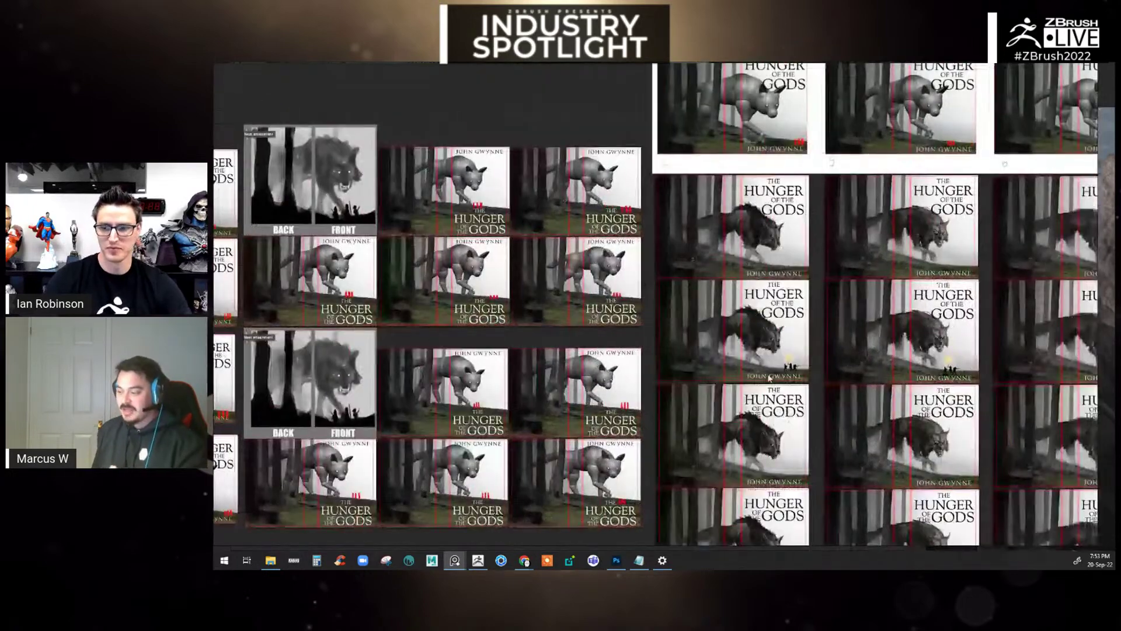
middle_drag(788, 382, 608, 421)
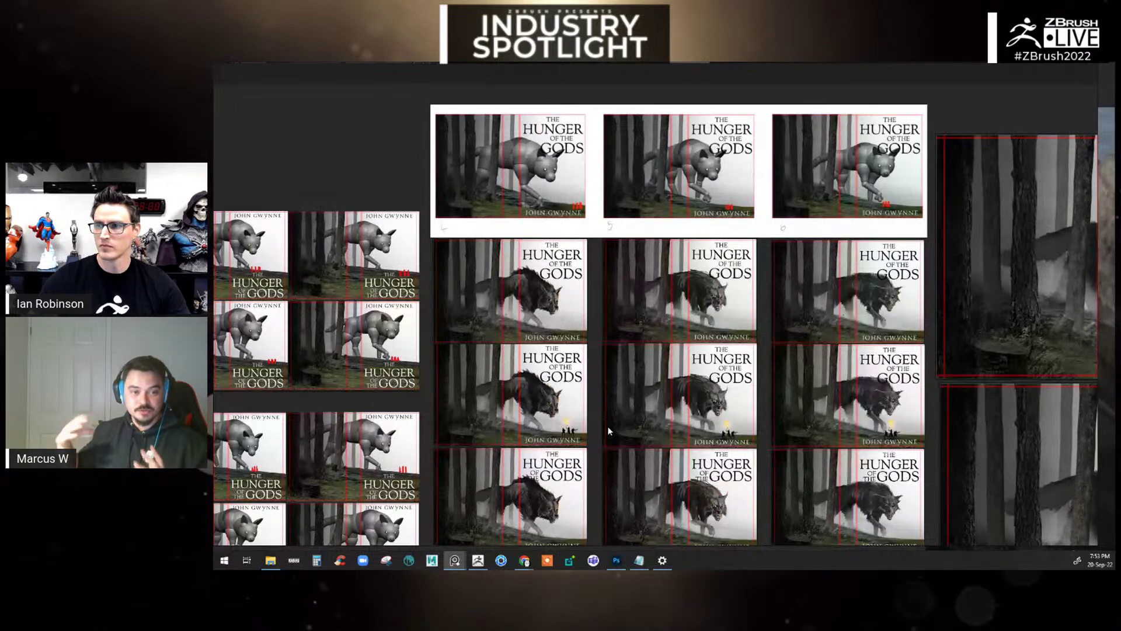
- Compare the painted wolf variants in the forest cover grid, with and without the small torch-lit figures
scroll(648, 379, down, 2)
middle_drag(648, 373, 511, 312)
scroll(513, 311, up, 1)
scroll(594, 158, up, 3)
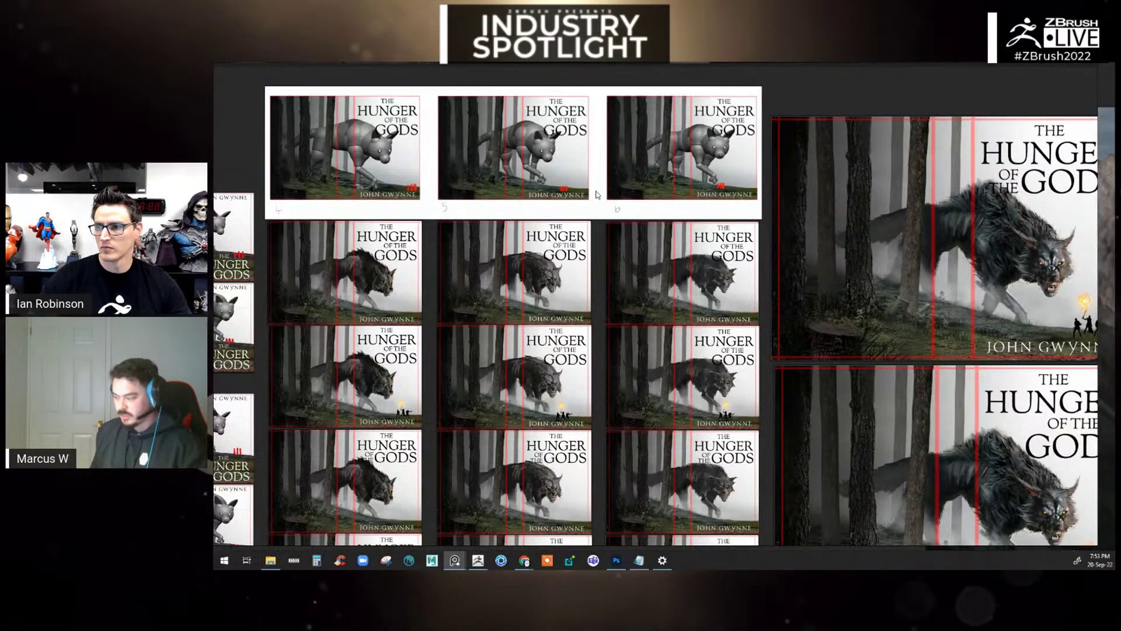
mouse_move(658, 246)
middle_down()
mouse_move(689, 181)
mouse_move(644, 230)
middle_up()
middle_drag(607, 283, 661, 247)
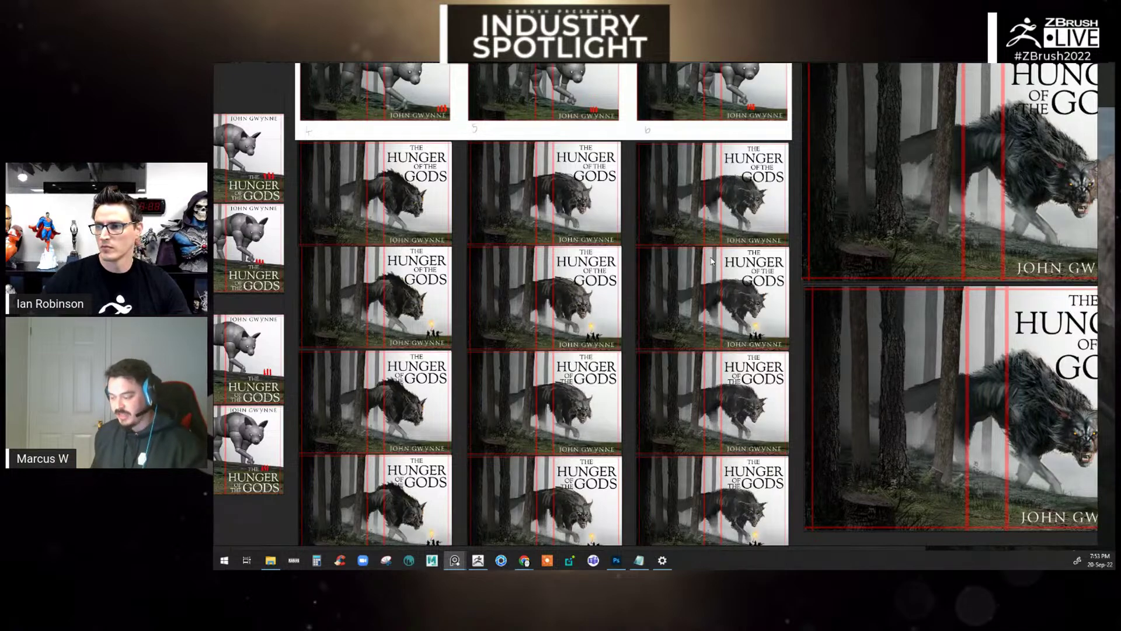
- Examine the two enlarged forest wolf covers and the misty pine forest reference photos beside them
middle_drag(711, 259, 578, 278)
scroll(578, 278, down, 1)
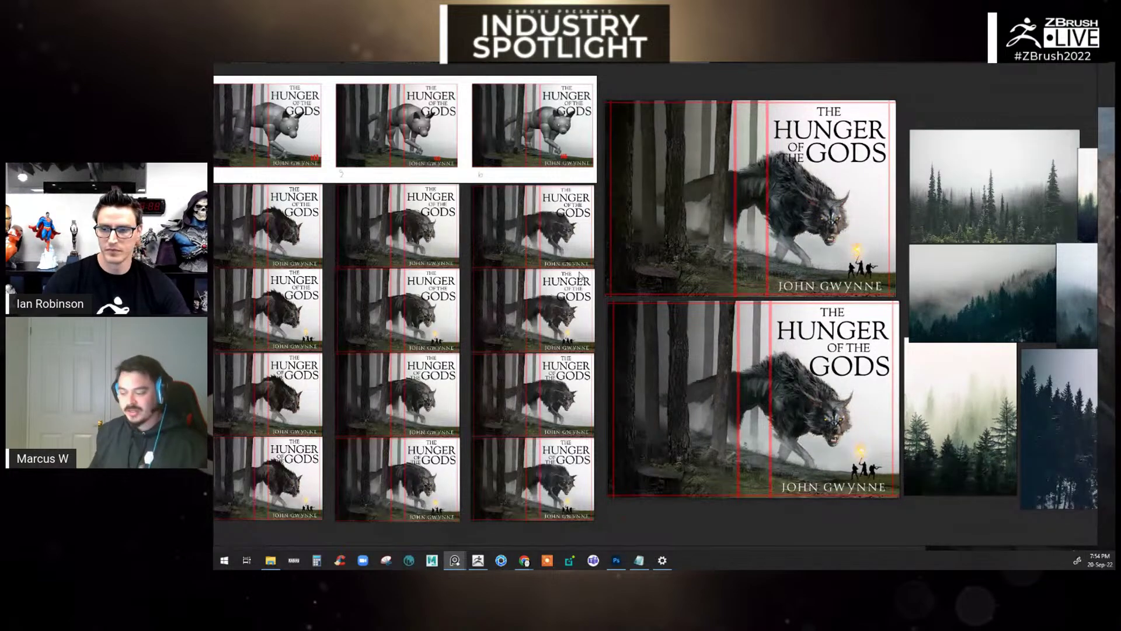
middle_drag(402, 344, 475, 346)
middle_drag(772, 394, 689, 407)
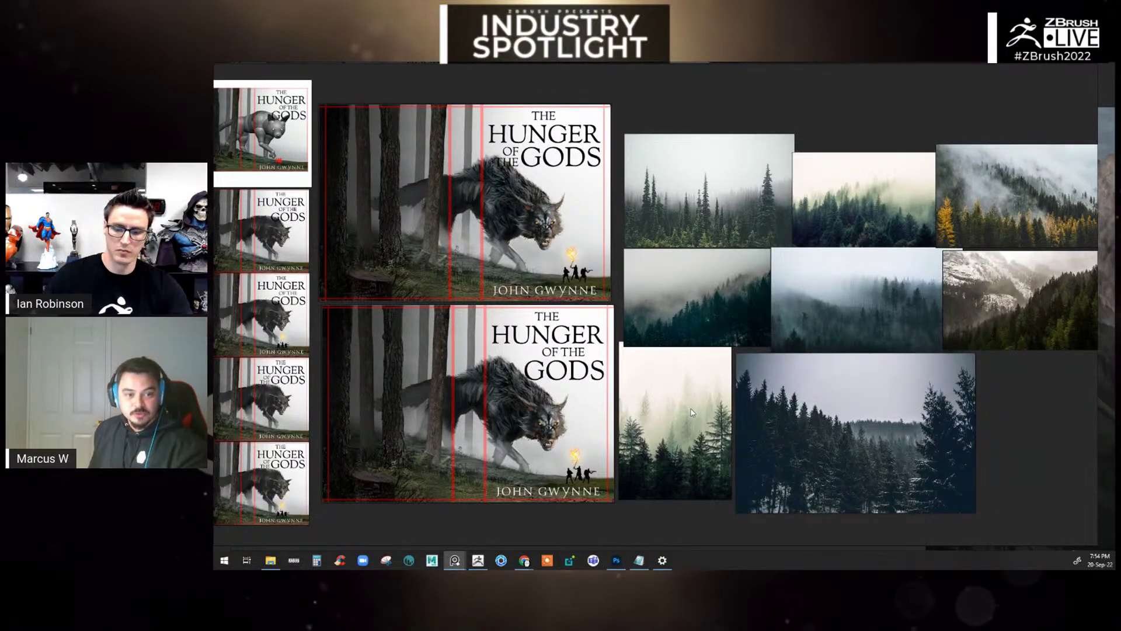
middle_drag(883, 410, 592, 419)
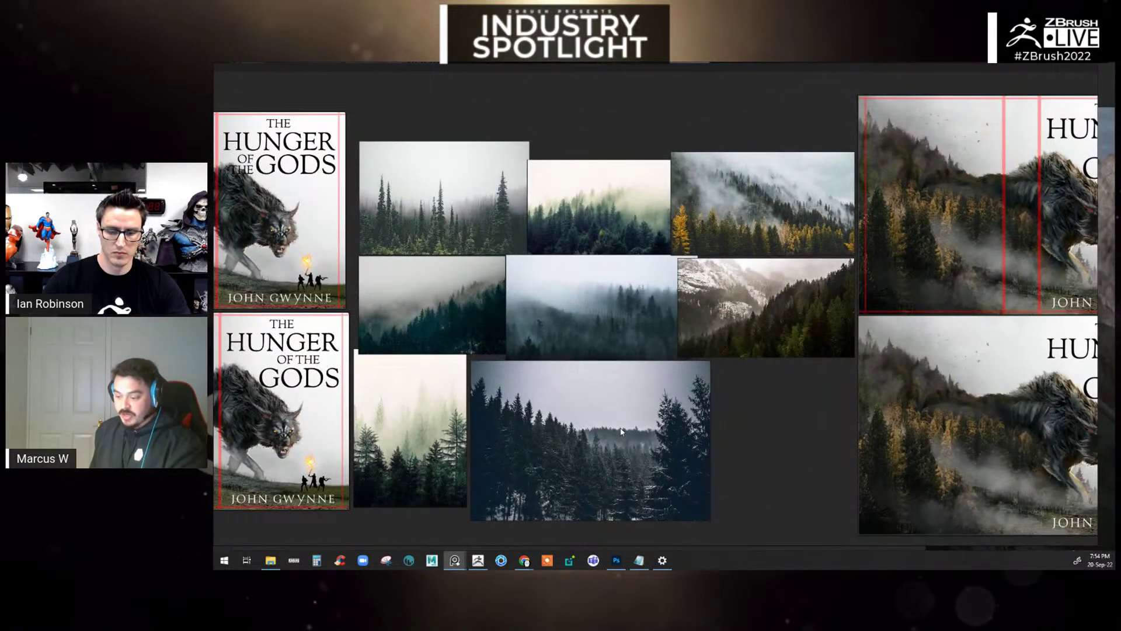
- Compare the wraparound "The Hunger of the Gods" layouts, from the dark horned wolf variants to the grey wolf blockouts
middle_drag(1104, 318, 771, 273)
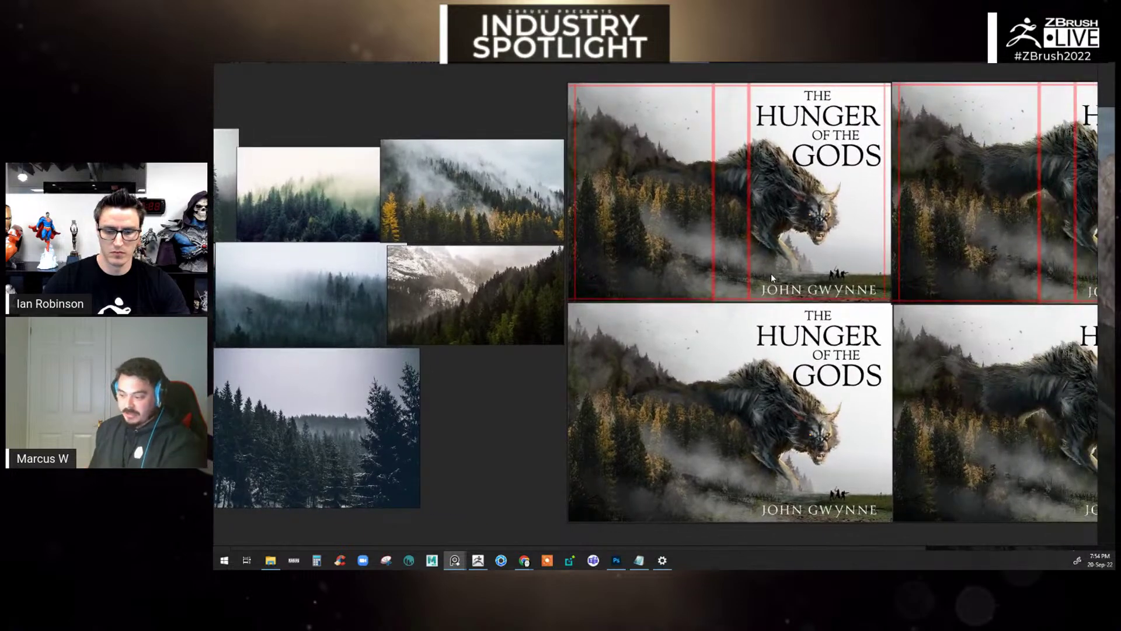
middle_drag(894, 269, 811, 282)
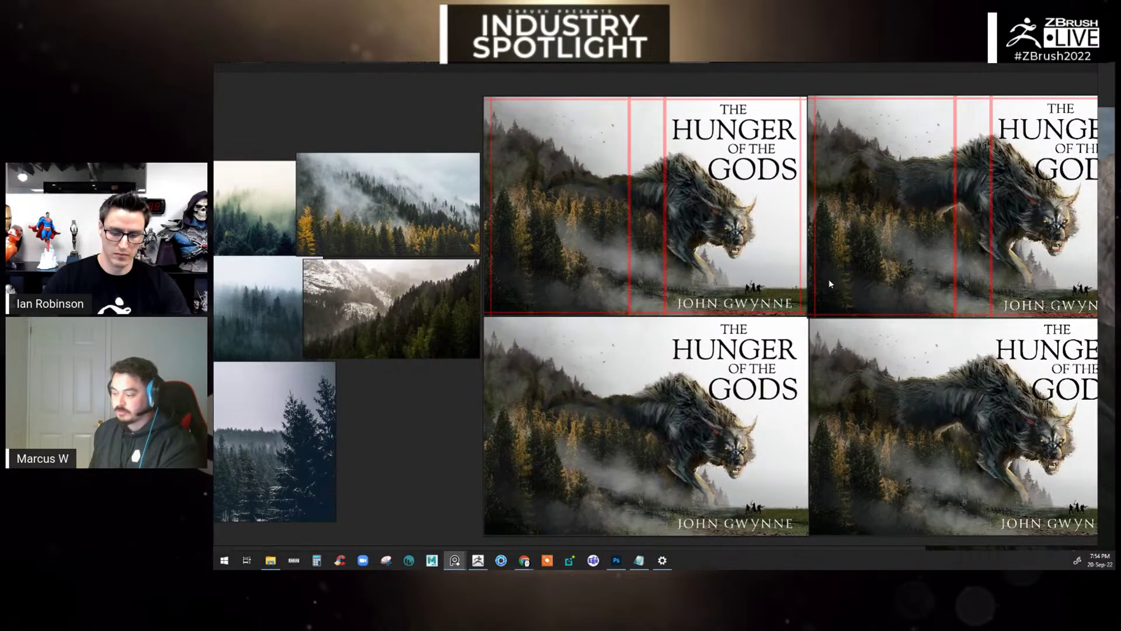
mouse_move(866, 289)
middle_down()
mouse_move(411, 271)
mouse_move(488, 283)
middle_up()
middle_drag(1023, 352, 789, 349)
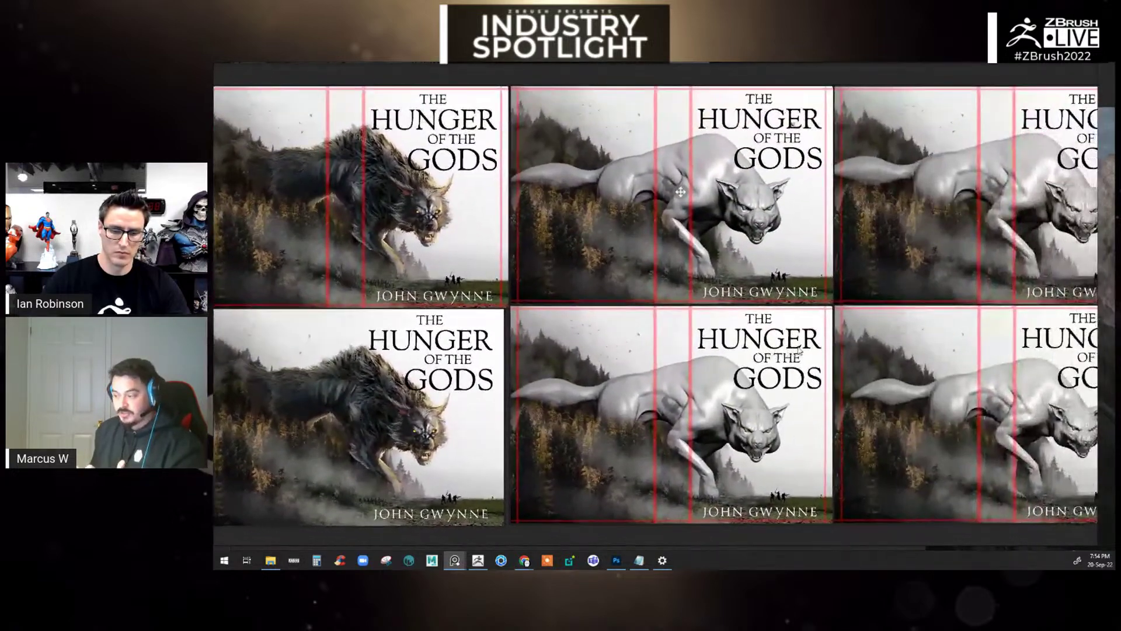
scroll(820, 351, down, 2)
middle_drag(960, 374, 879, 372)
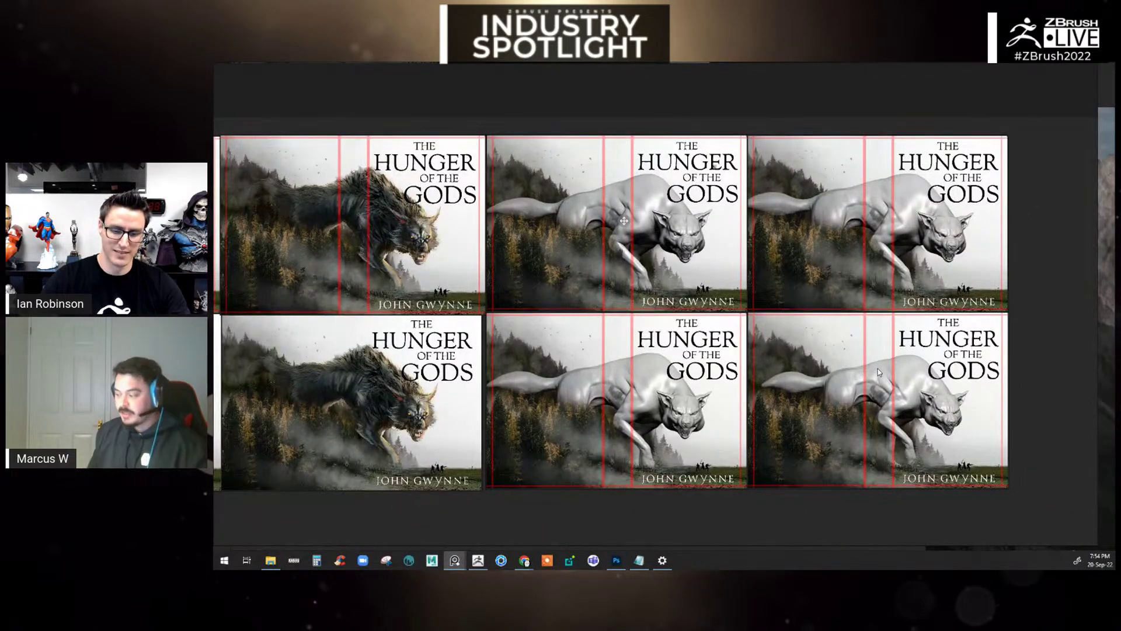
- Show the three rows of wraparound wolf cover iterations beneath the earlier references and thumbnails on the board
scroll(879, 372, down, 8)
drag(788, 398, 903, 232)
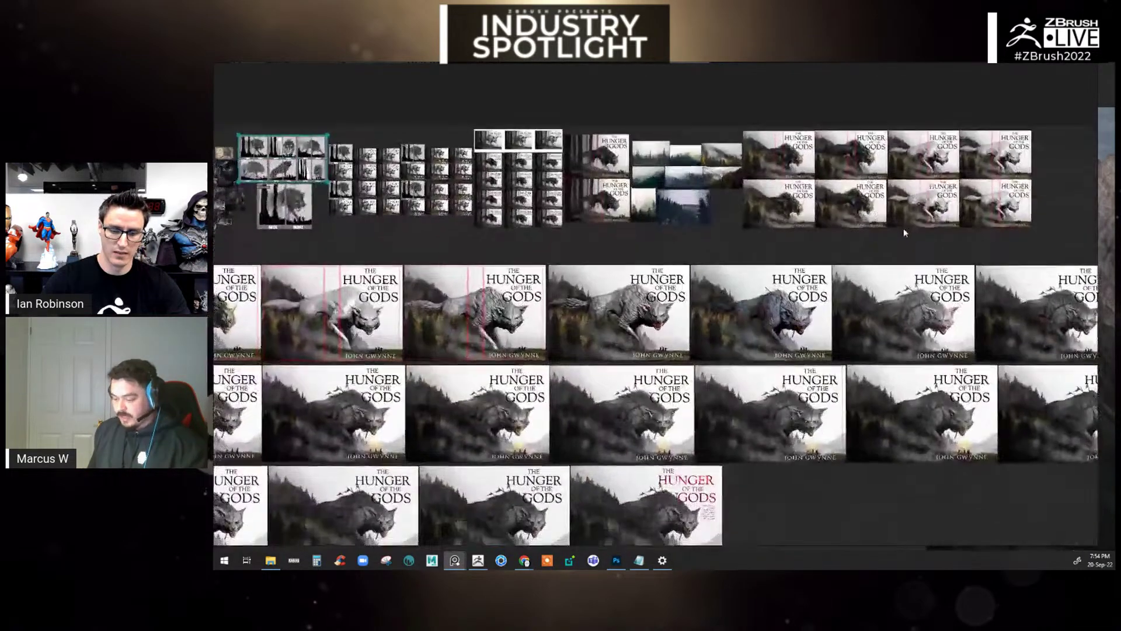
middle_drag(904, 228, 1009, 161)
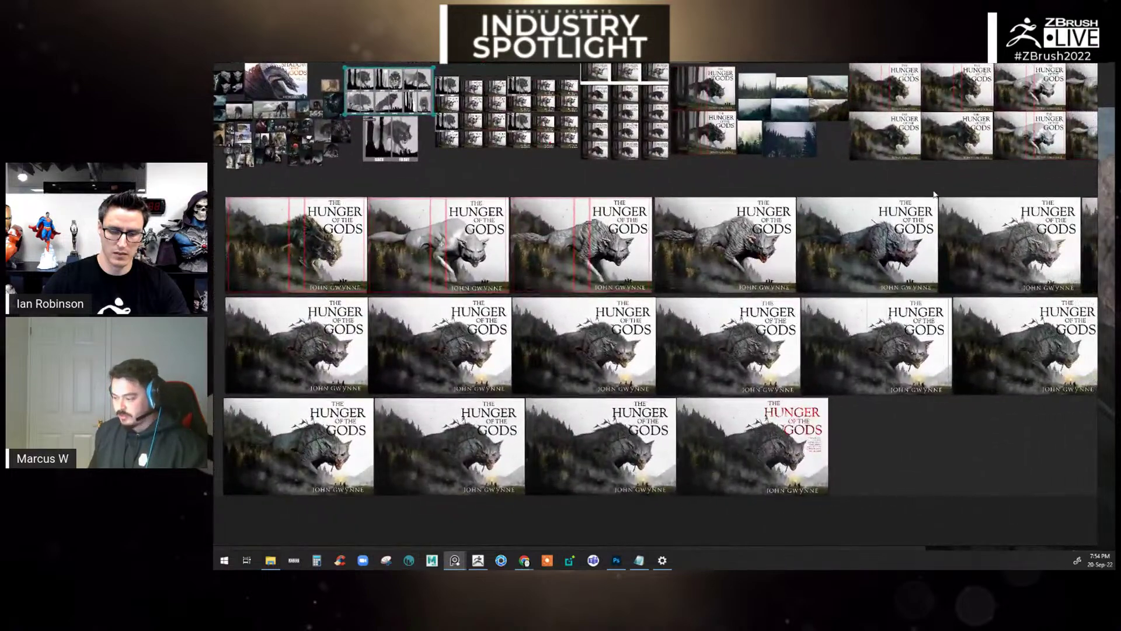
middle_drag(759, 300, 835, 301)
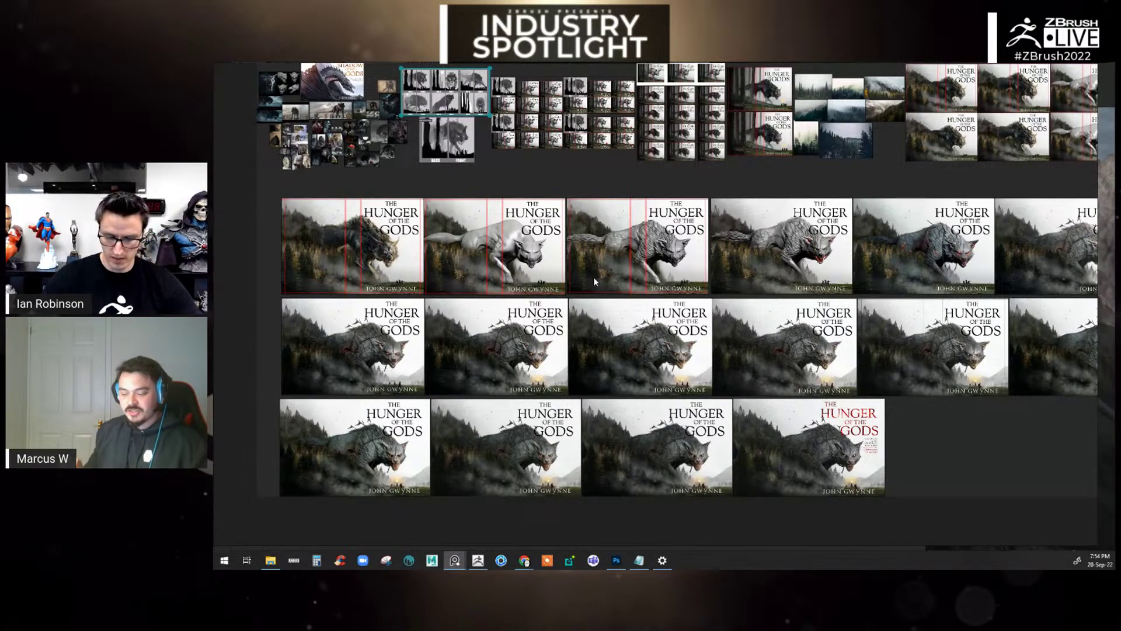
- Examine the painted wolf iterations with chains, spears and glowing eyes in the lower rows of the board
scroll(528, 398, up, 5)
middle_drag(548, 292, 644, 362)
scroll(643, 362, up, 2)
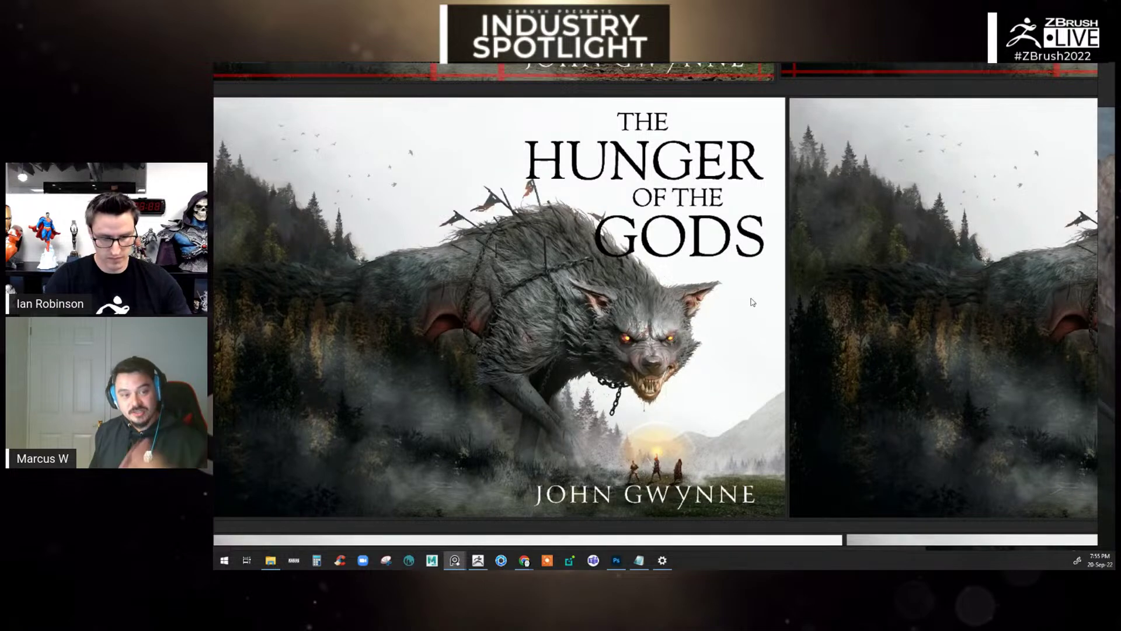
scroll(807, 311, down, 3)
middle_drag(661, 206, 634, 193)
scroll(716, 241, down, 3)
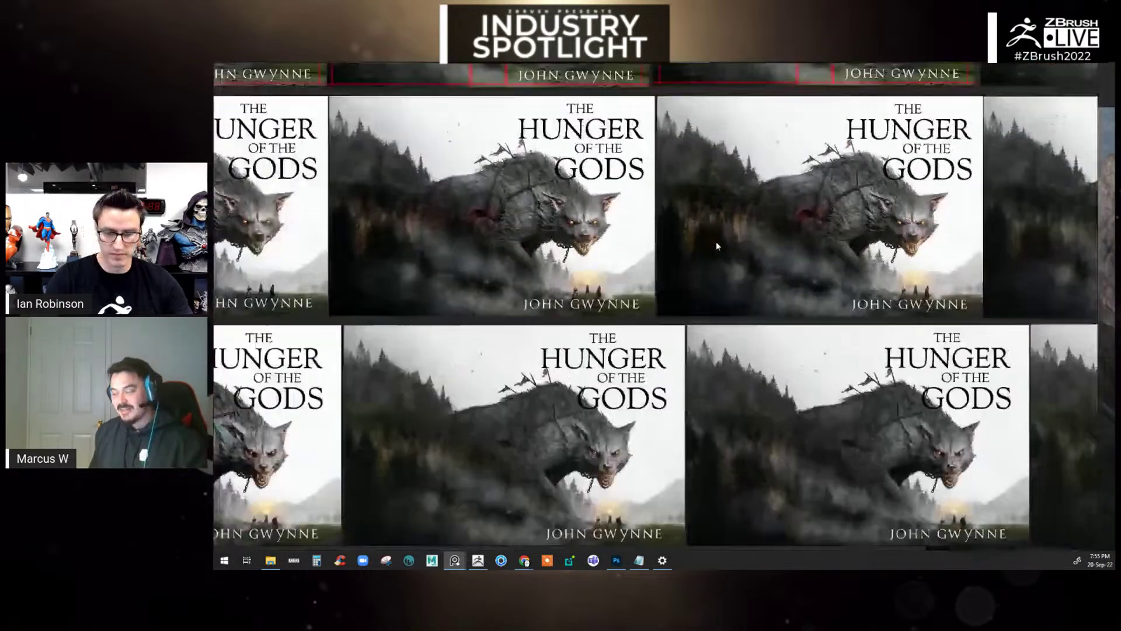
middle_drag(727, 272, 583, 206)
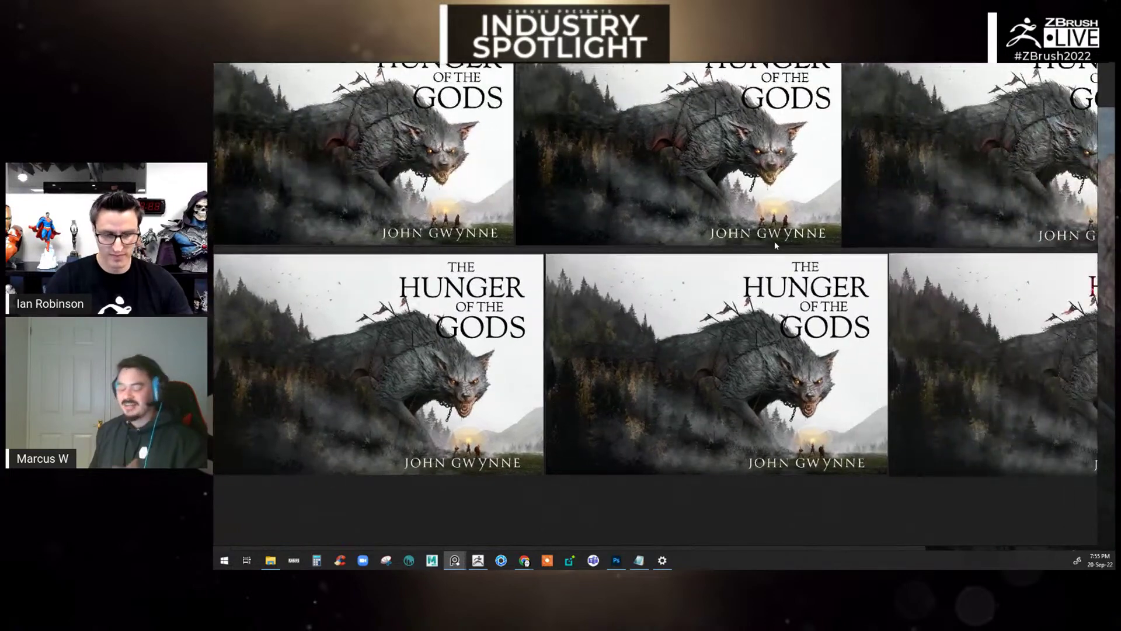
- Show the last wolf cover iteration with the red title and the review quote enlarged
middle_drag(774, 242, 449, 212)
scroll(755, 324, up, 4)
middle_drag(831, 335, 778, 308)
scroll(779, 309, down, 2)
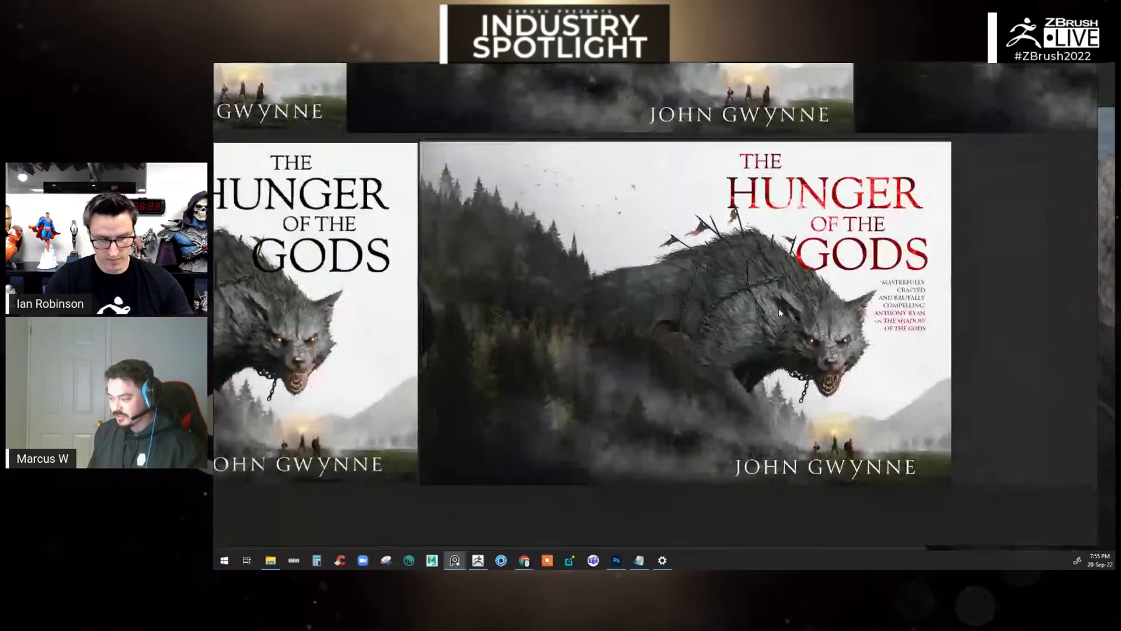
scroll(779, 308, up, 1)
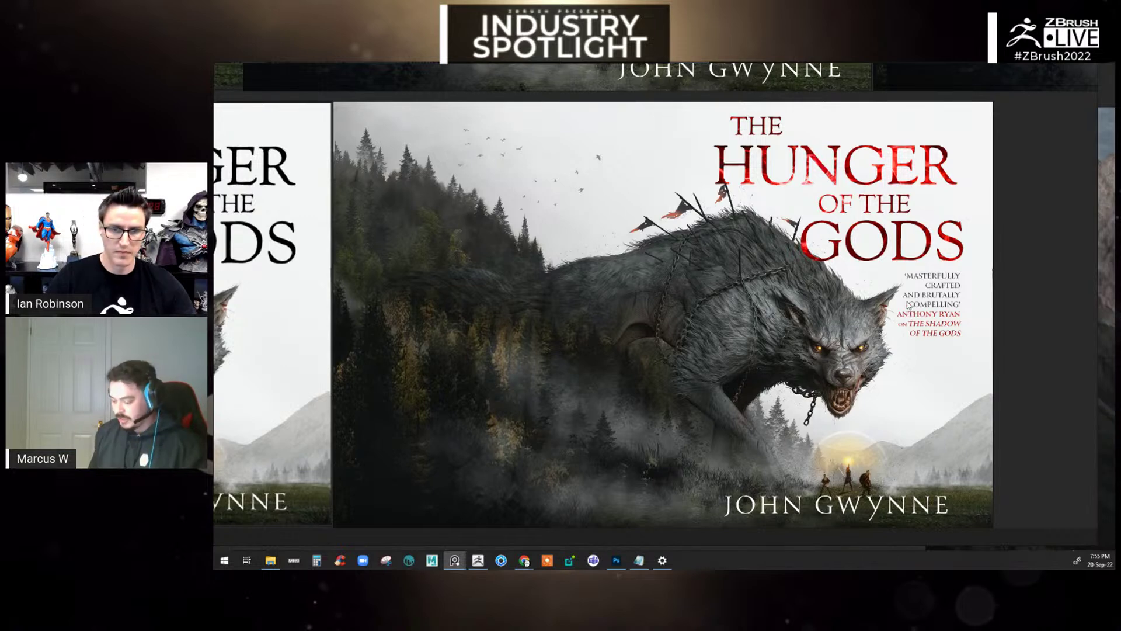
- Switch to ZBrush and show the detailed wolf sculpt with its chains and spears
click(479, 556)
drag(825, 200, 834, 214)
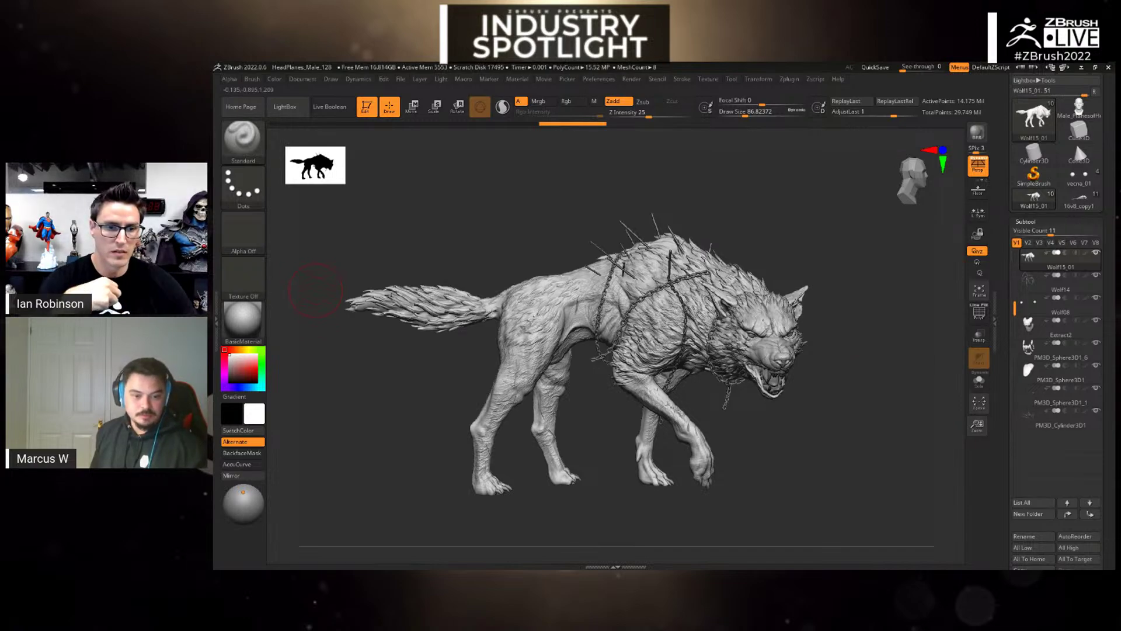
- Return to the reference board and compare the smooth wolf blockout cover with the sculpted and painted wolf covers
key(alt+Tab)
scroll(528, 330, down, 8)
scroll(432, 257, up, 5)
middle_drag(386, 265, 429, 265)
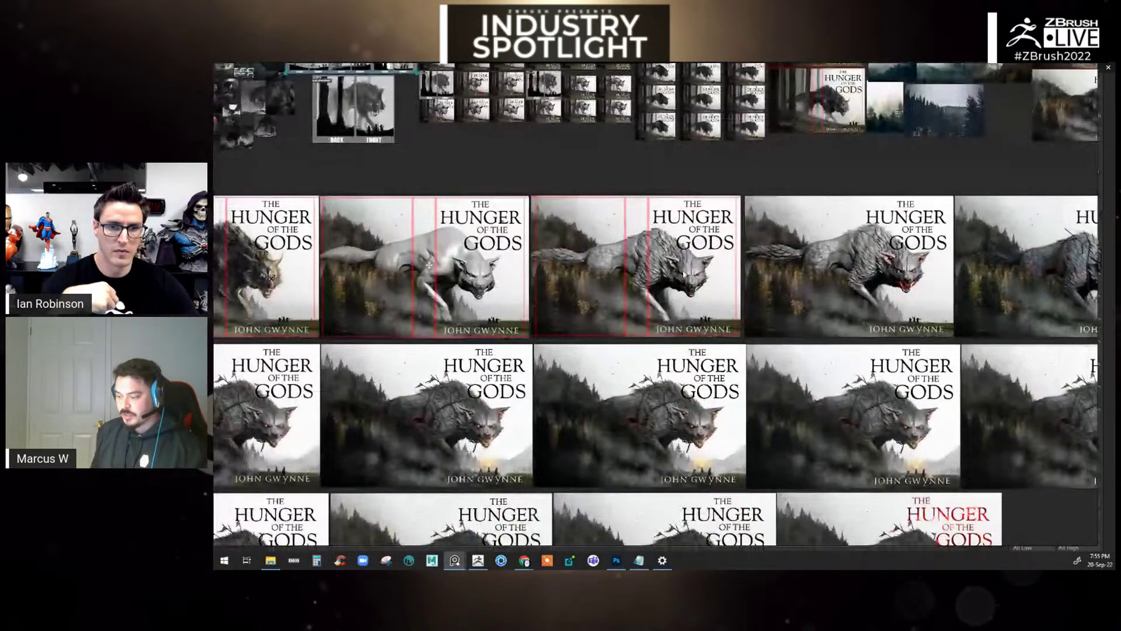
middle_drag(566, 271, 615, 310)
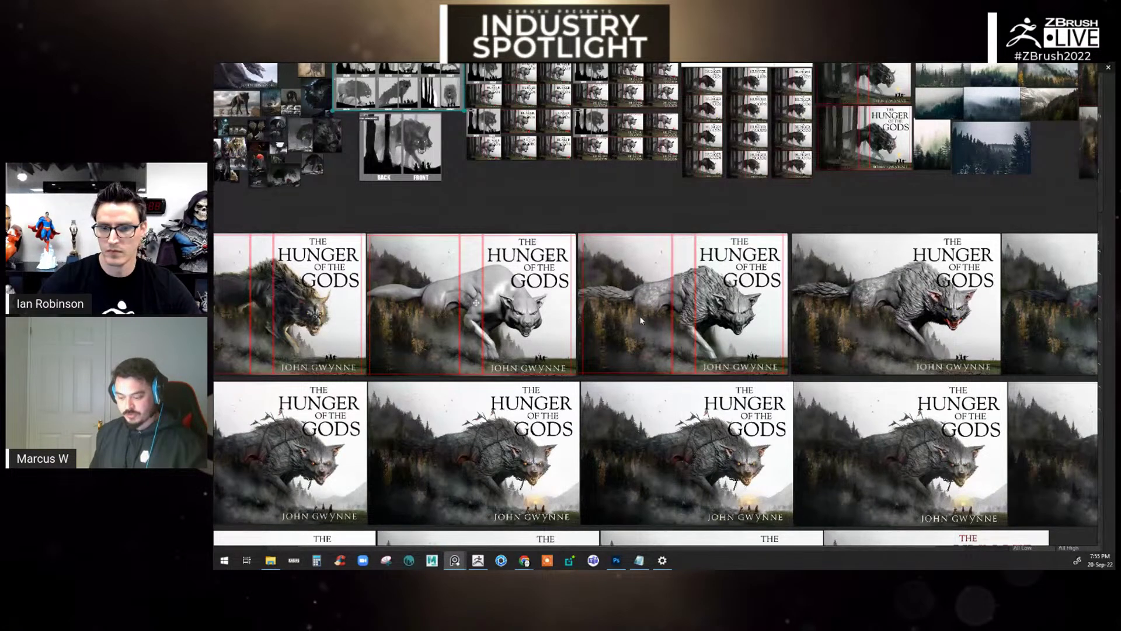
middle_drag(620, 318, 488, 270)
scroll(445, 267, down, 3)
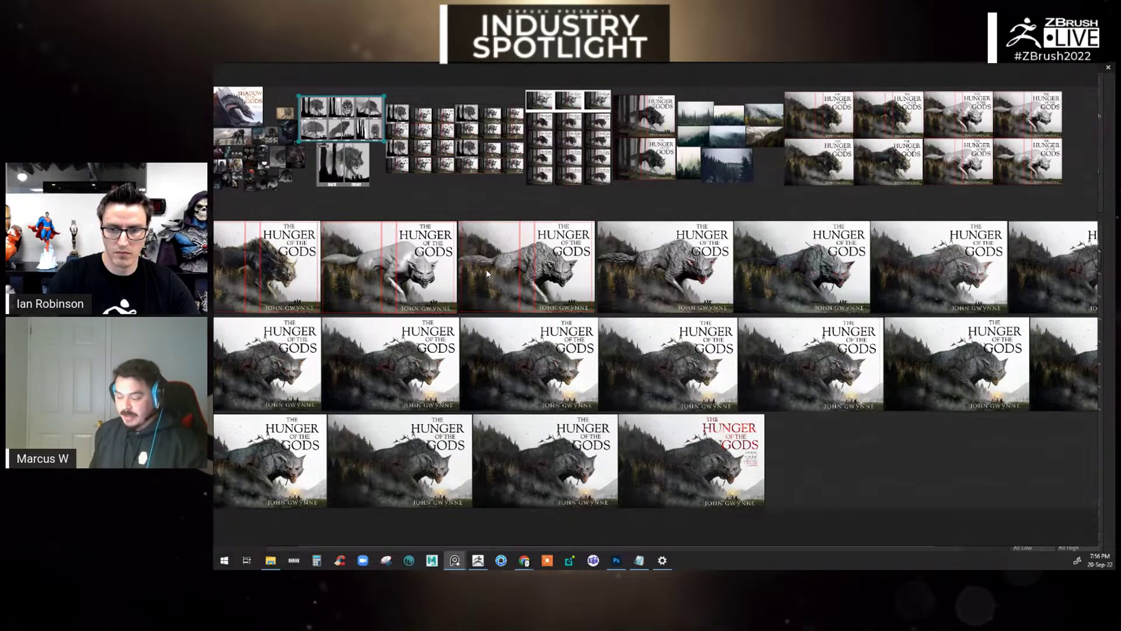
- Switch to ZBrush and inspect the wolf sculpt from both sides, including the fur, ribs and chains
click(493, 563)
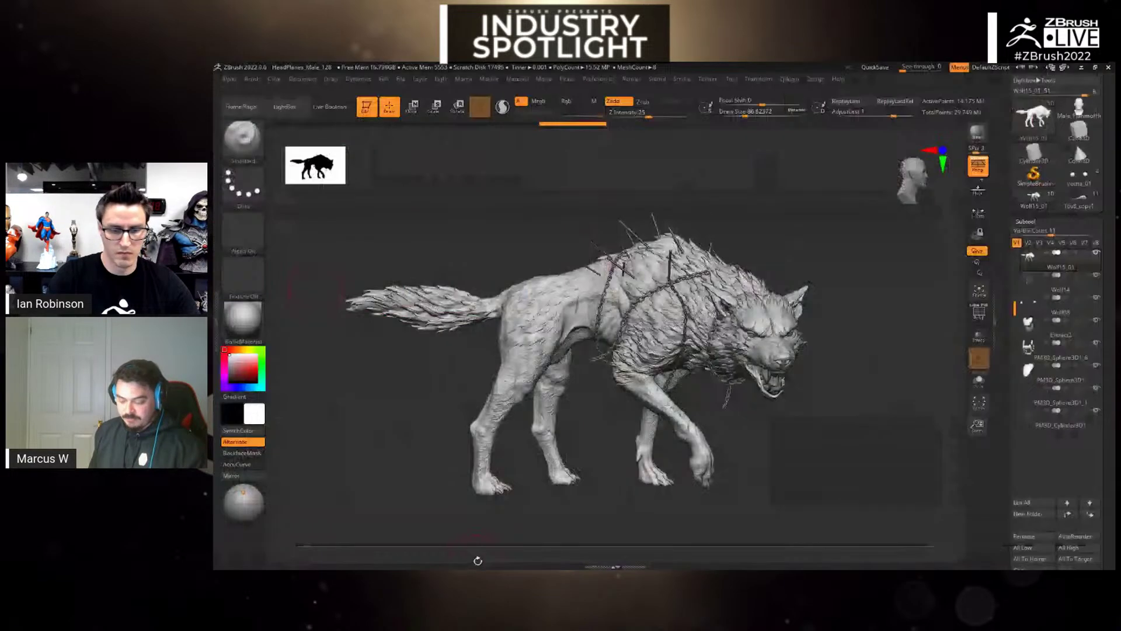
drag(797, 204, 782, 194)
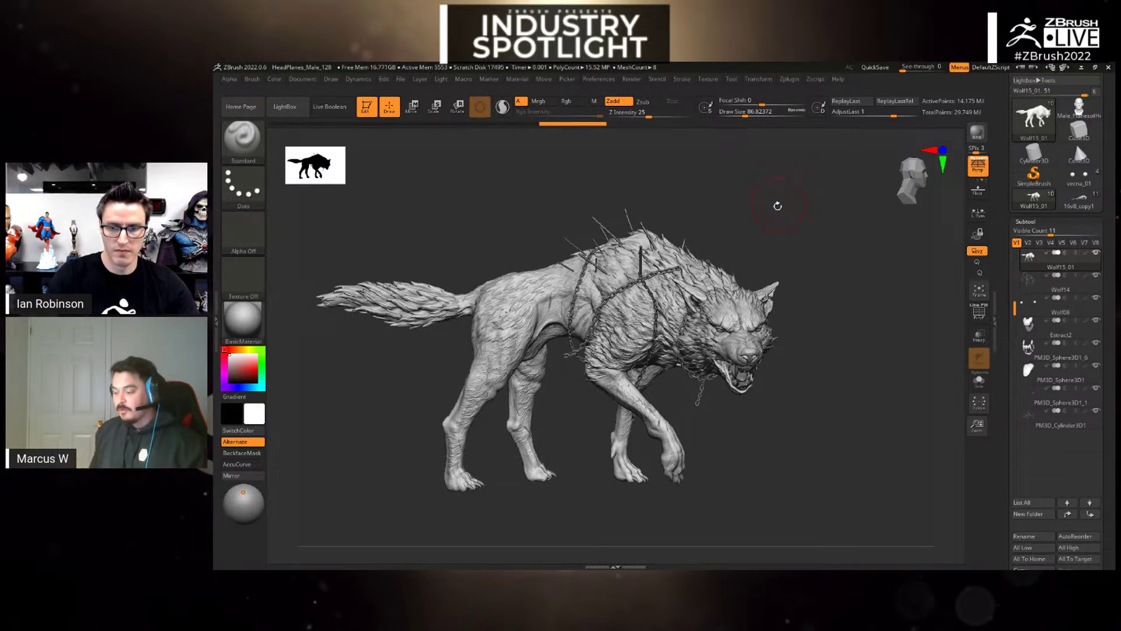
mouse_move(778, 206)
mouse_down()
mouse_move(877, 217)
mouse_move(728, 187)
mouse_move(601, 268)
mouse_move(485, 278)
mouse_up()
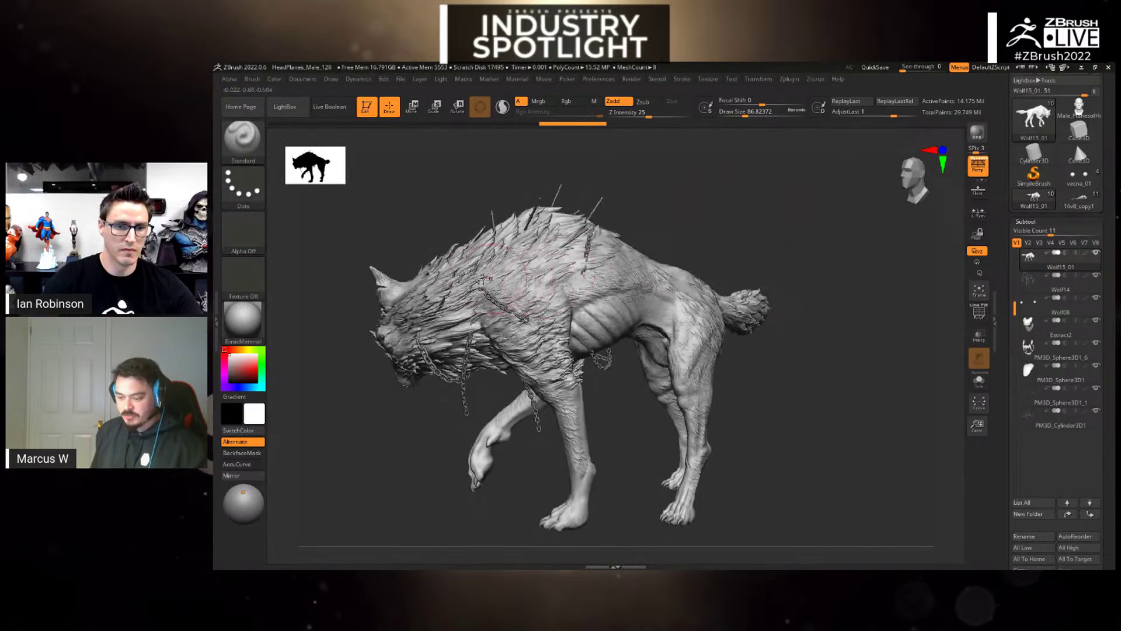
mouse_move(810, 328)
mouse_down()
mouse_move(842, 333)
mouse_move(882, 461)
mouse_move(844, 449)
mouse_move(844, 461)
mouse_up()
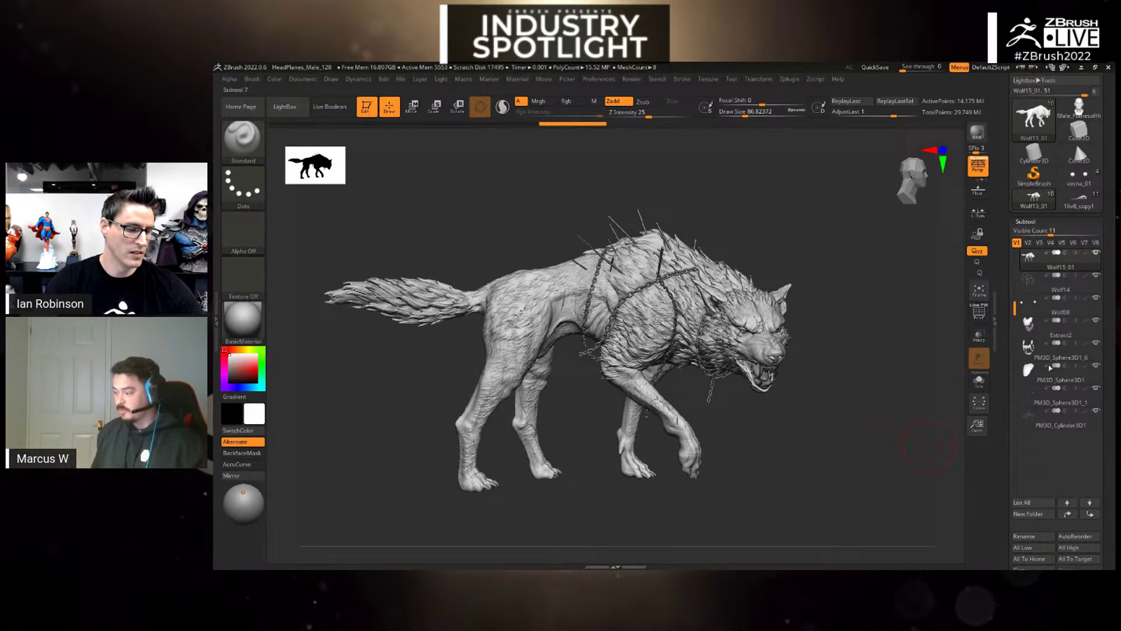
- Turn perspective off and back on to compare how it changes the wolf sculpt's proportions
click(978, 165)
drag(799, 234, 837, 219)
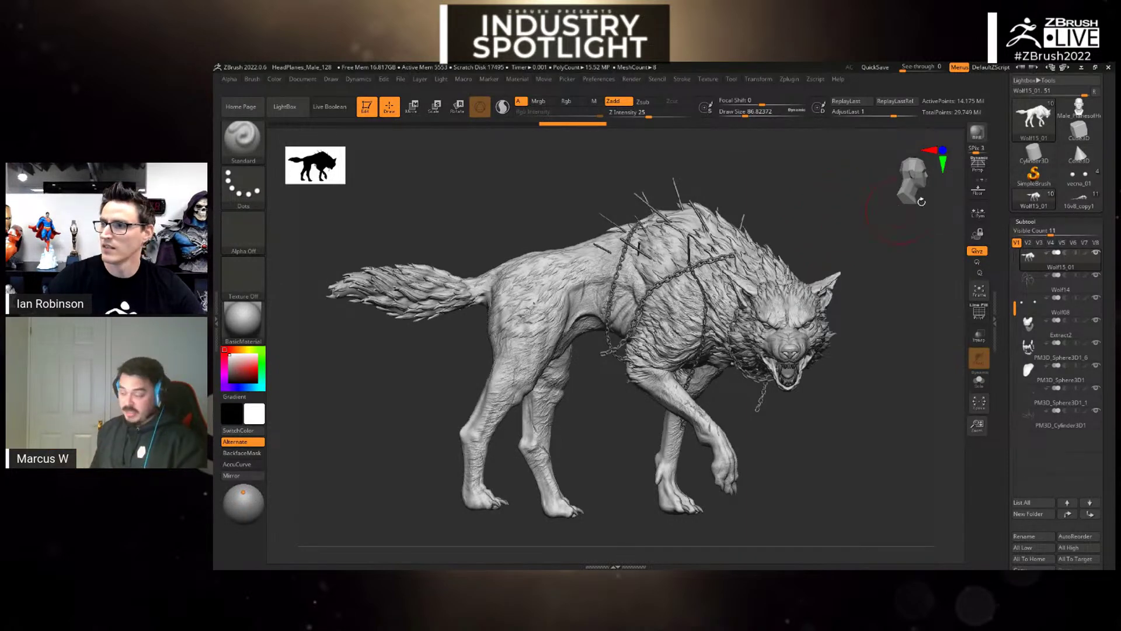
click(978, 166)
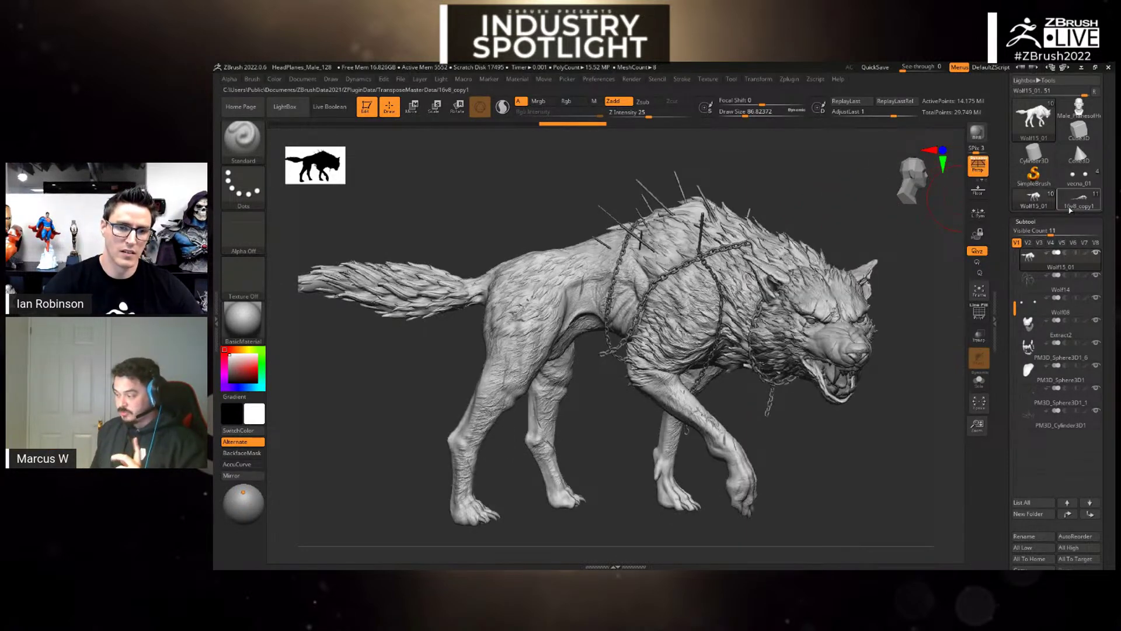
- Switch to the dragon model 16v8_copy1 and frame it in a side view close to the cover pose
mouse_move(1070, 210)
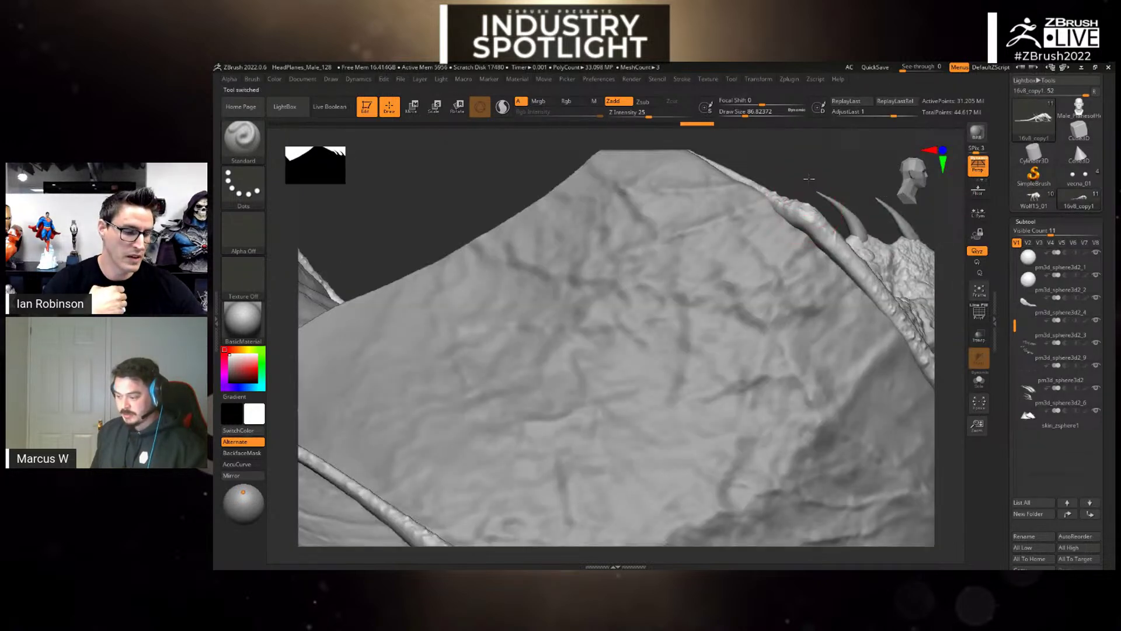
drag(809, 178, 794, 243)
key(f)
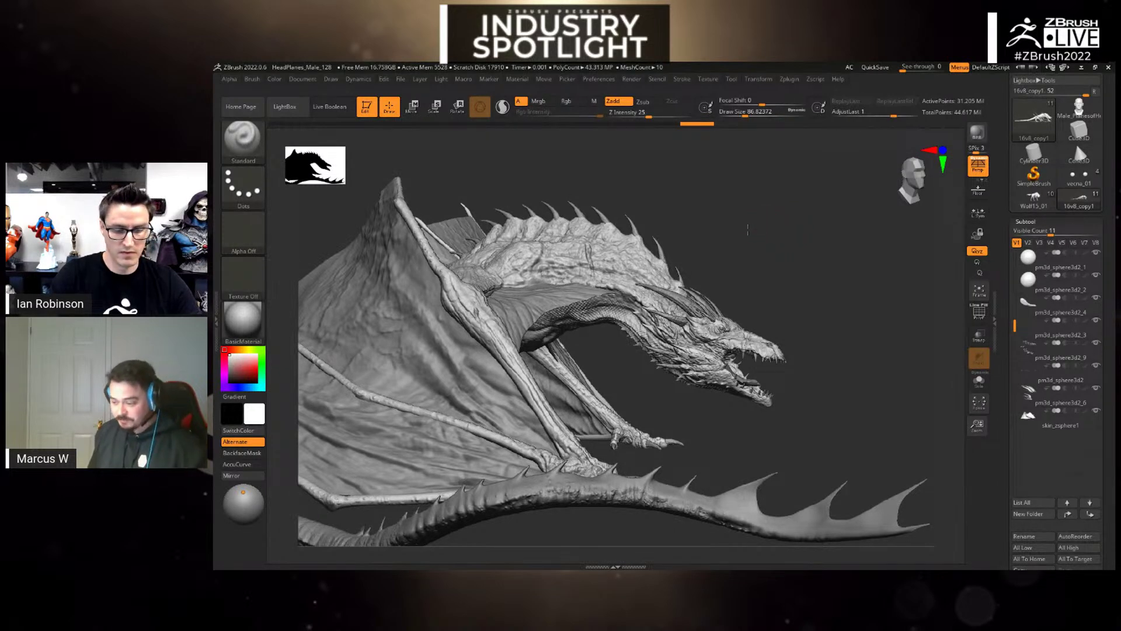
mouse_move(759, 225)
mouse_down()
mouse_move(744, 230)
mouse_move(767, 219)
mouse_up()
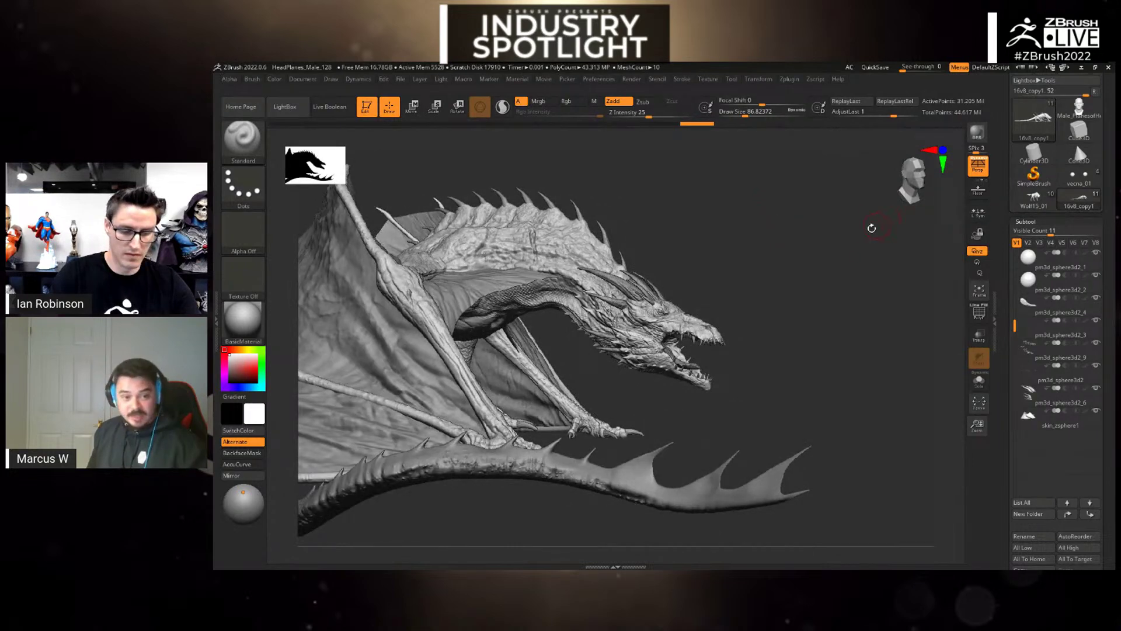
- Turn off perspective and inspect the dragon from the front, side and rear, including its wings and the separate tail piece
click(978, 167)
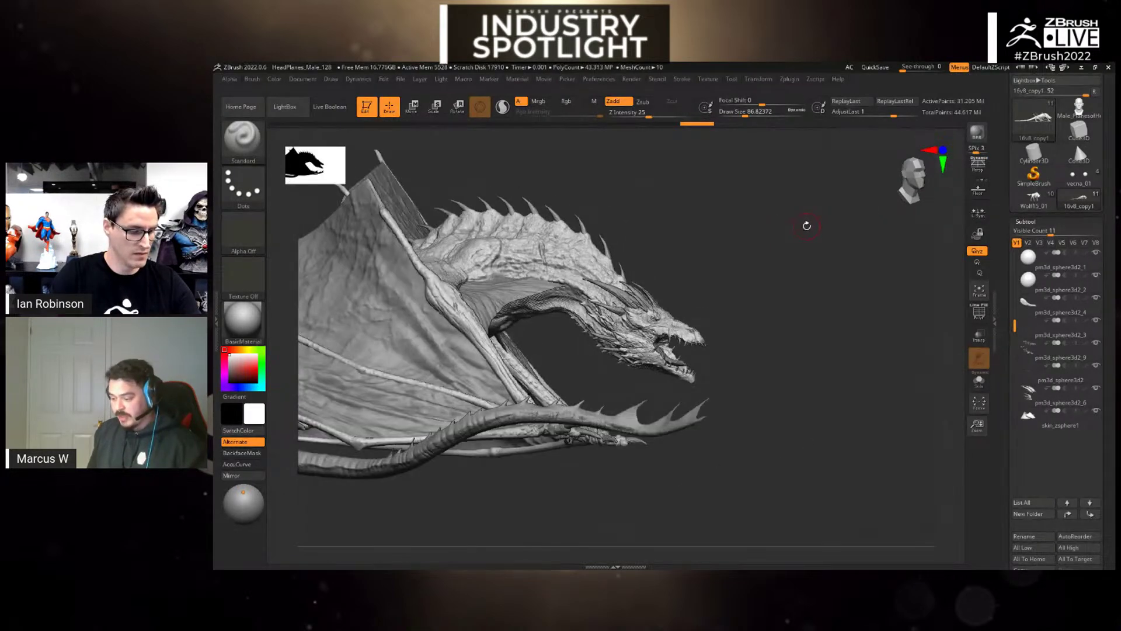
alt+drag(806, 226, 798, 278)
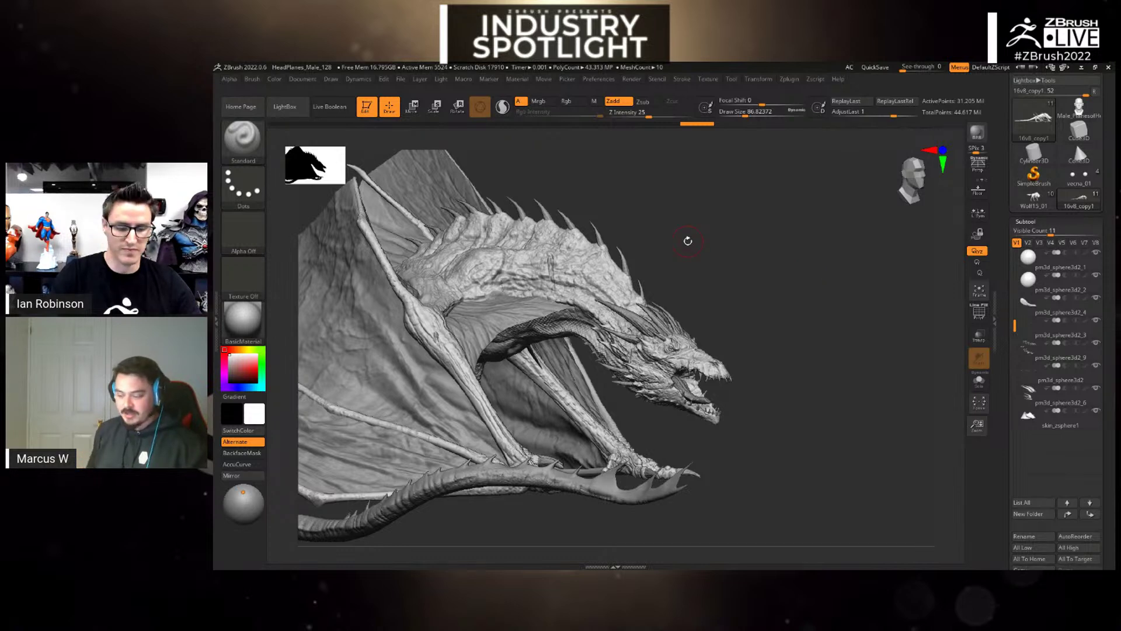
mouse_move(688, 240)
mouse_down()
mouse_move(624, 251)
mouse_move(627, 235)
mouse_move(682, 261)
mouse_move(605, 277)
mouse_up()
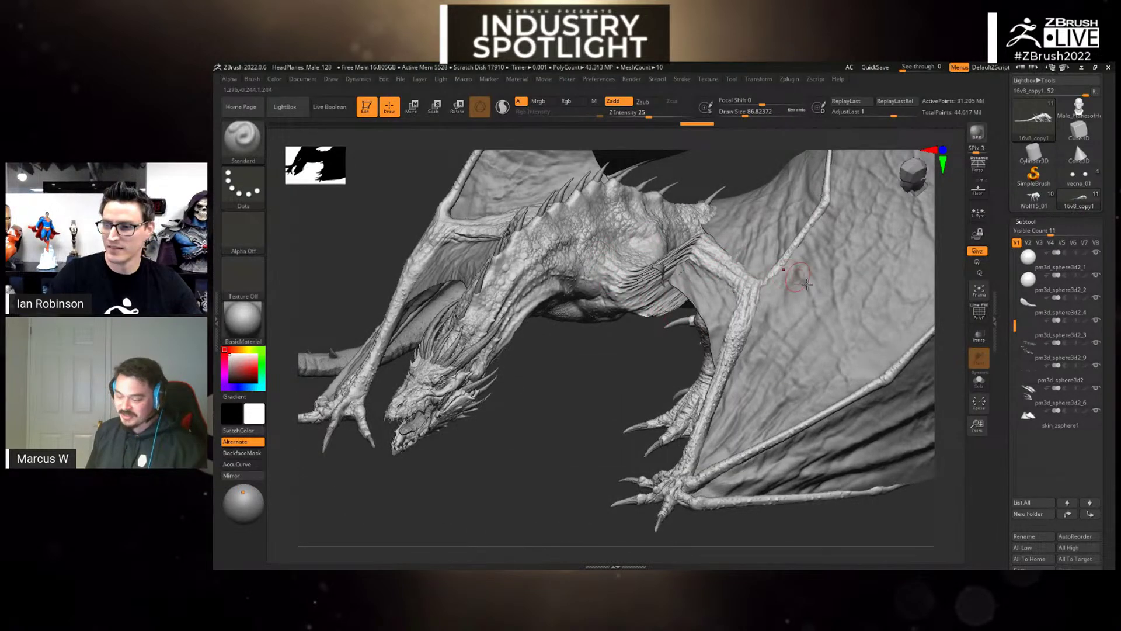
drag(570, 458, 640, 436)
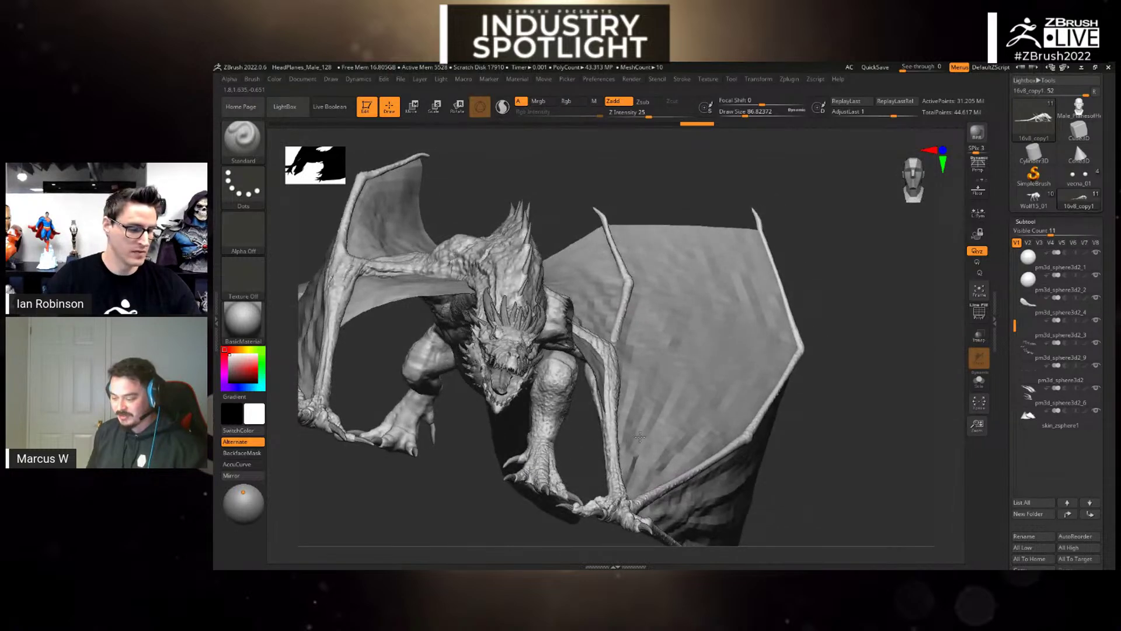
drag(856, 485, 825, 402)
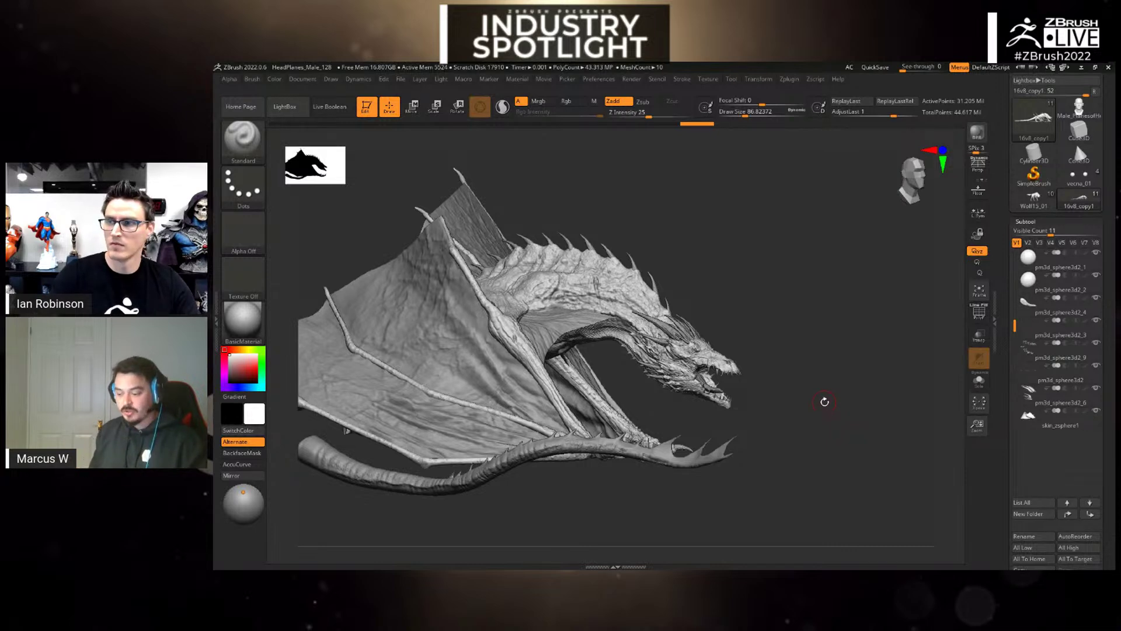
drag(850, 357, 910, 343)
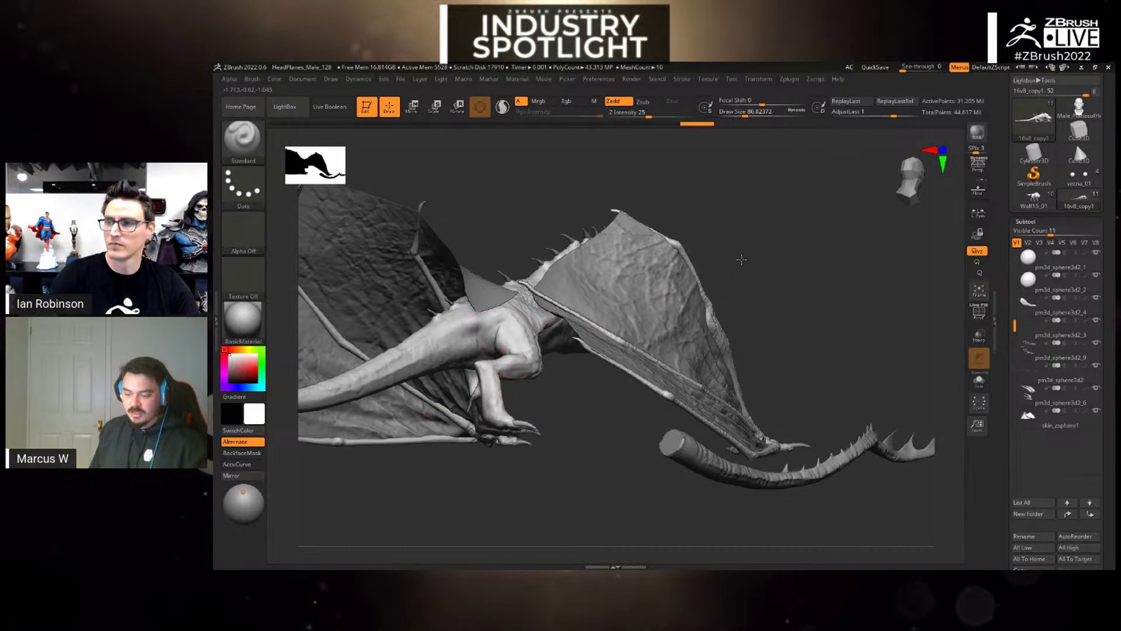
drag(741, 259, 856, 279)
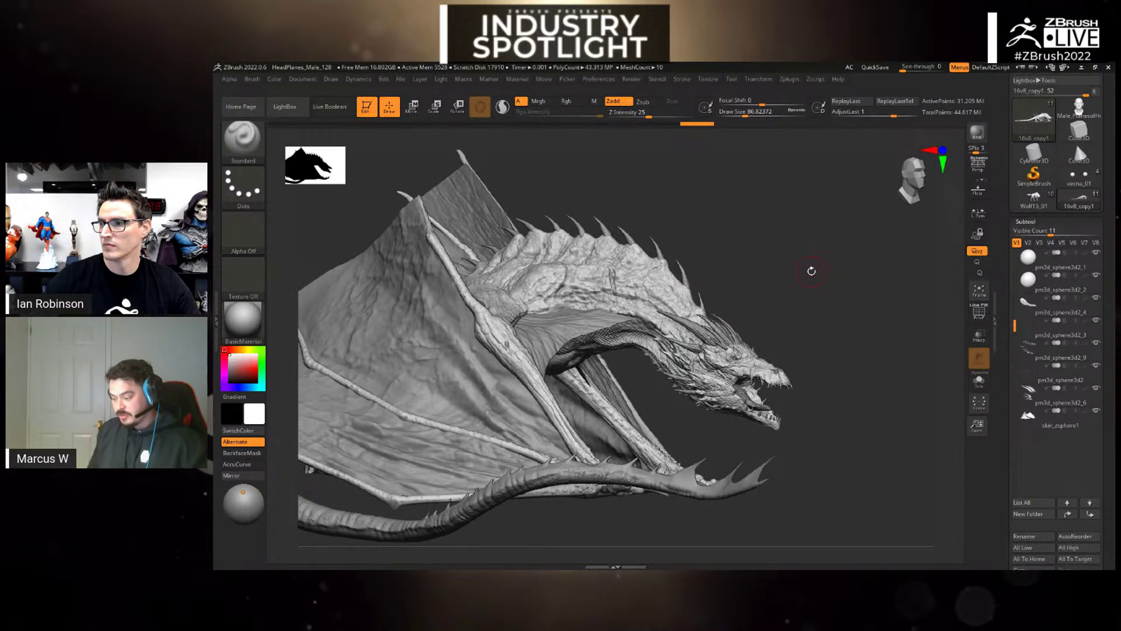
mouse_move(810, 271)
mouse_down()
mouse_move(786, 271)
mouse_move(802, 268)
mouse_move(797, 280)
mouse_up()
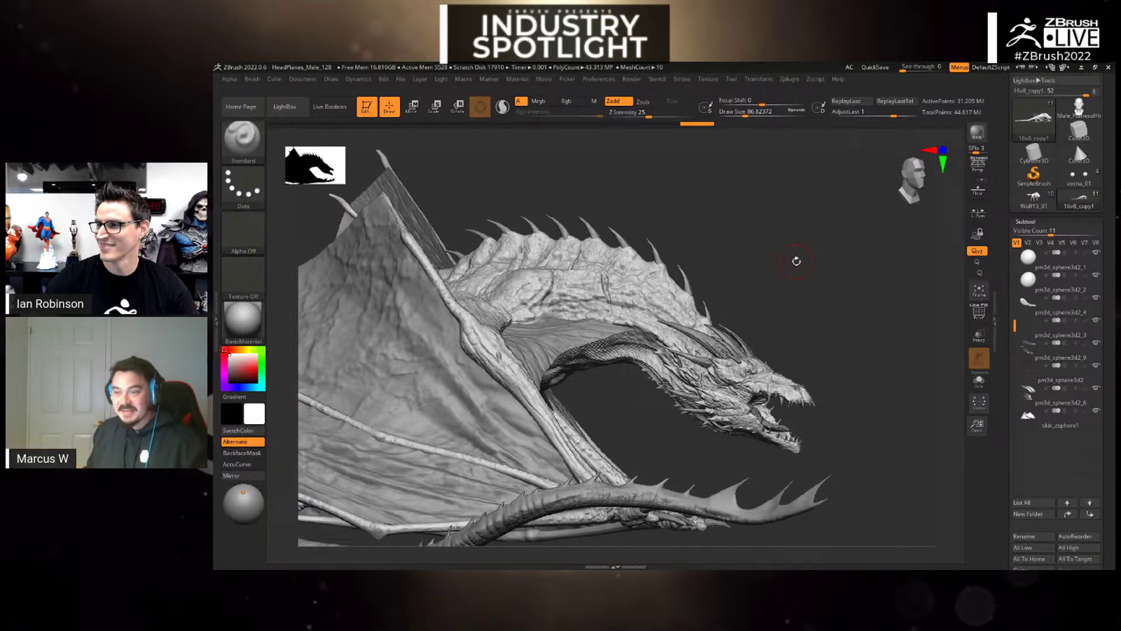
drag(782, 267, 785, 270)
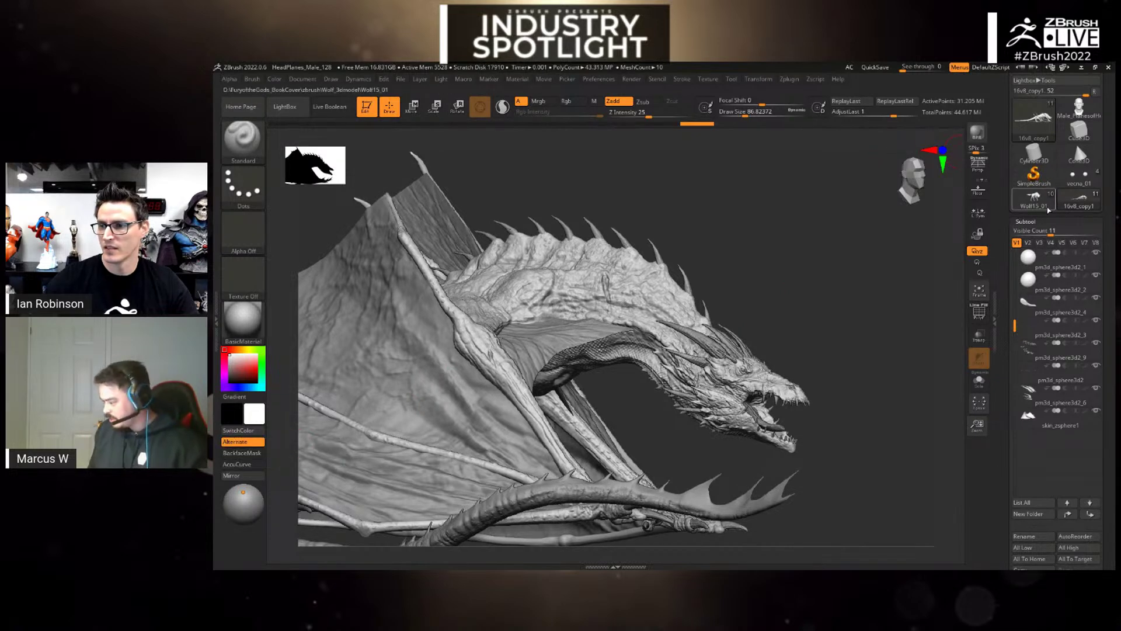
- Switch back to the wolf model Wolf15_01
mouse_move(1045, 210)
click(827, 233)
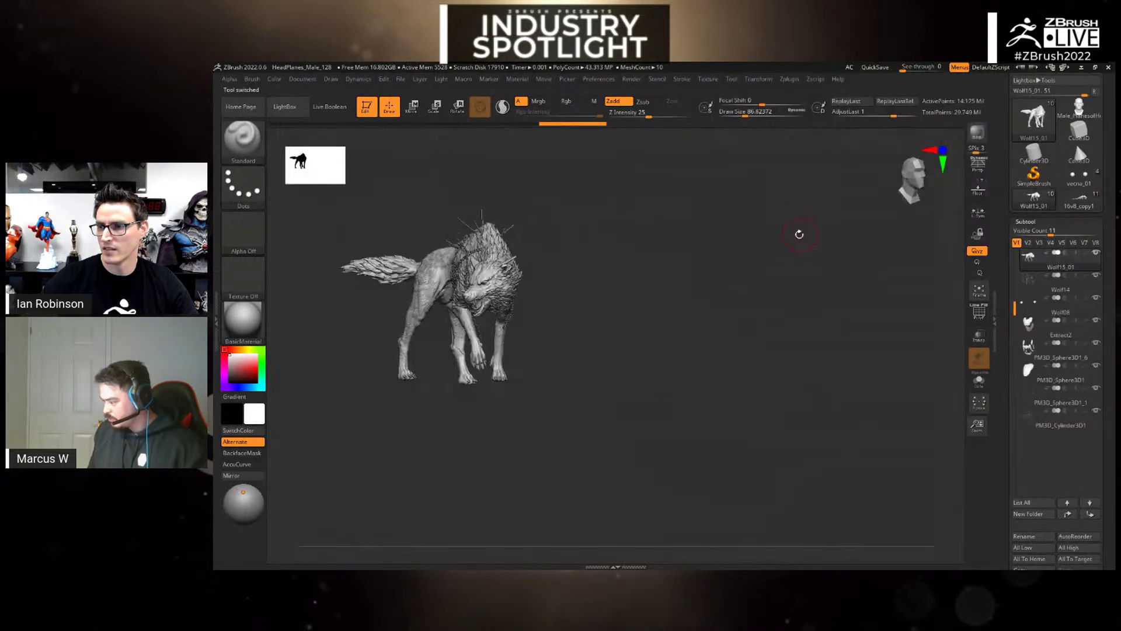
- Turn the wolf sculpt to its side-on cover pose and compare it with the final wolf cover painting on the reference board
mouse_move(830, 391)
mouse_down()
mouse_move(867, 427)
mouse_move(855, 416)
mouse_up()
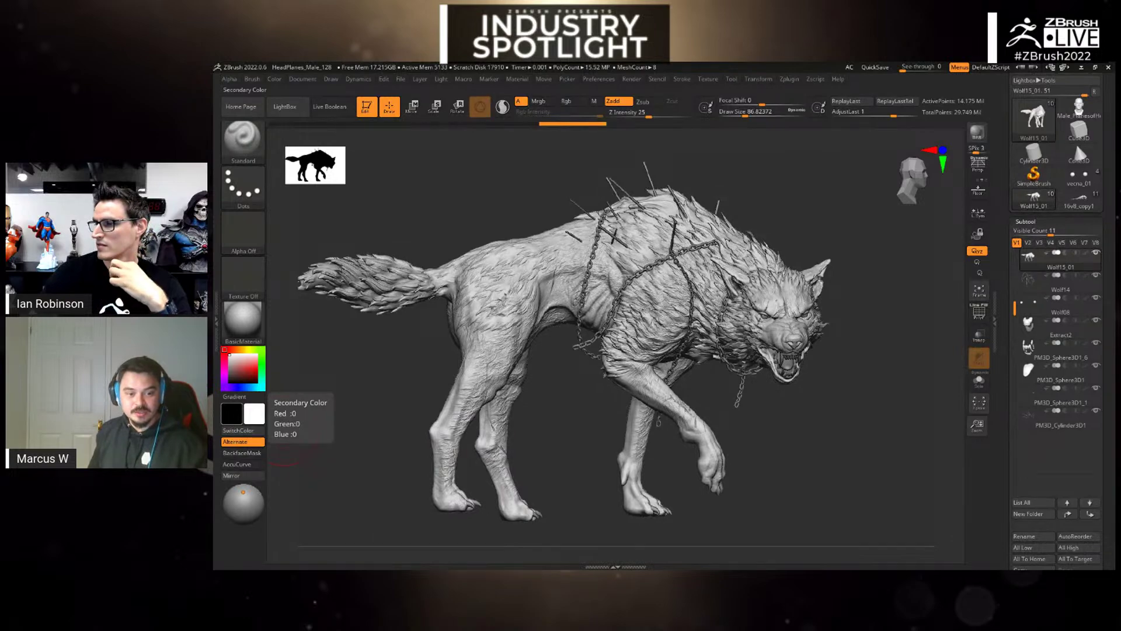
key(alt+Tab)
middle_drag(777, 360, 689, 259)
scroll(598, 348, up, 3)
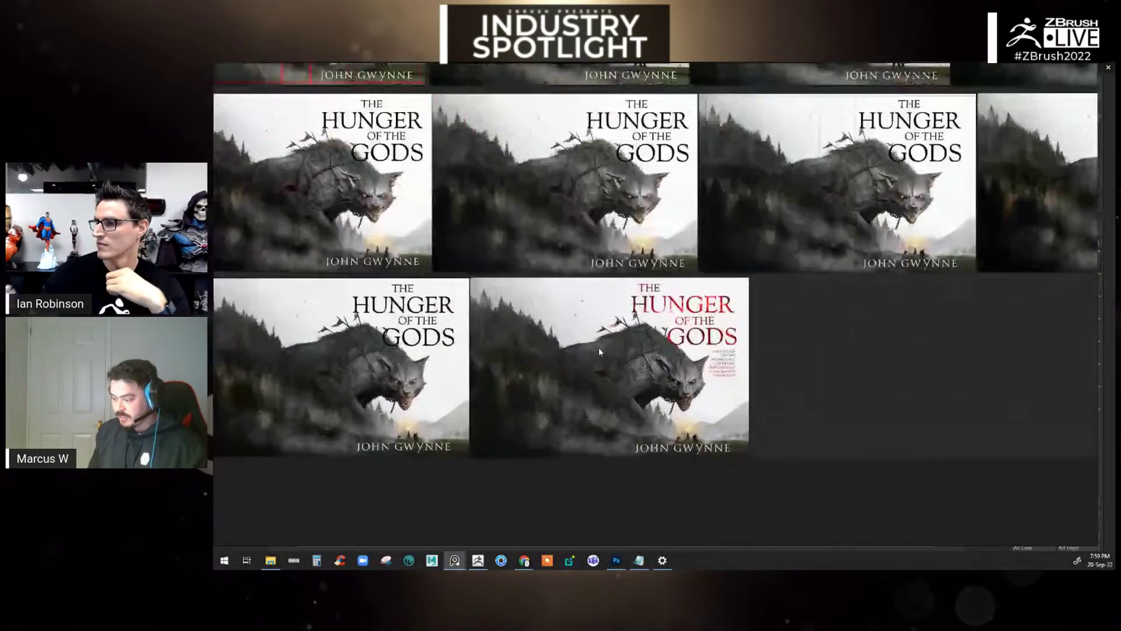
scroll(617, 376, up, 3)
scroll(642, 352, up, 3)
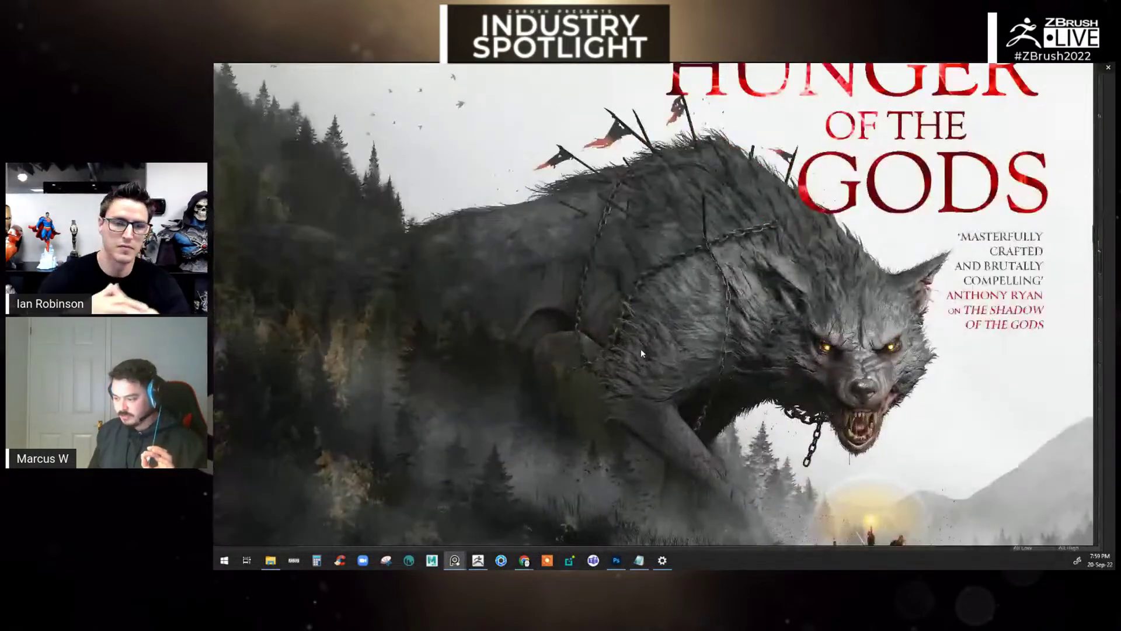
scroll(629, 338, up, 4)
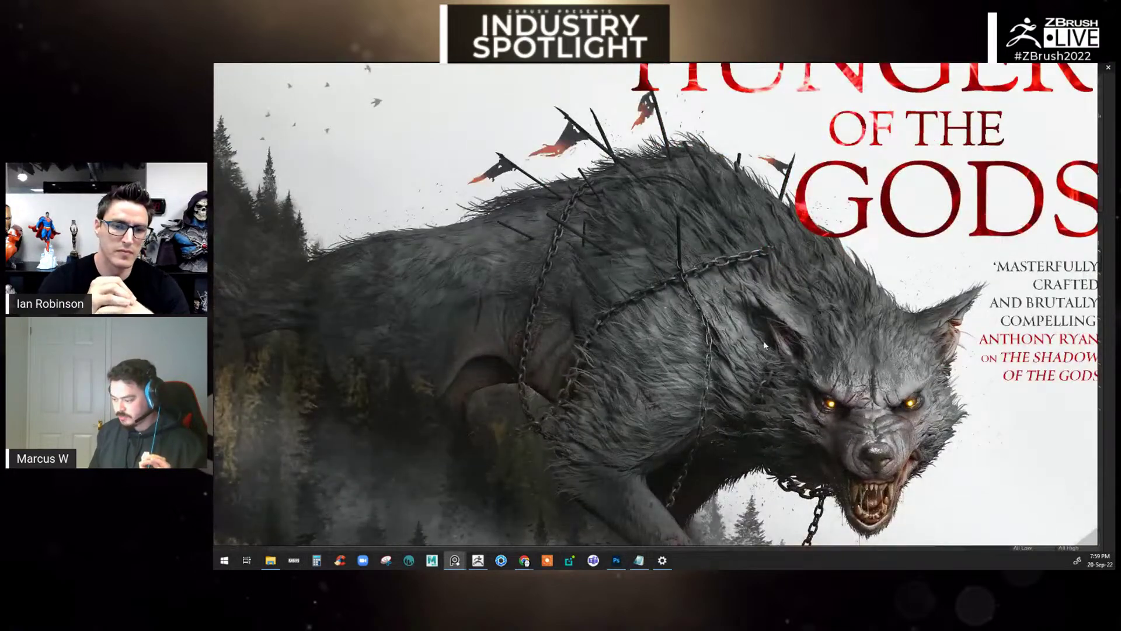
scroll(899, 339, down, 2)
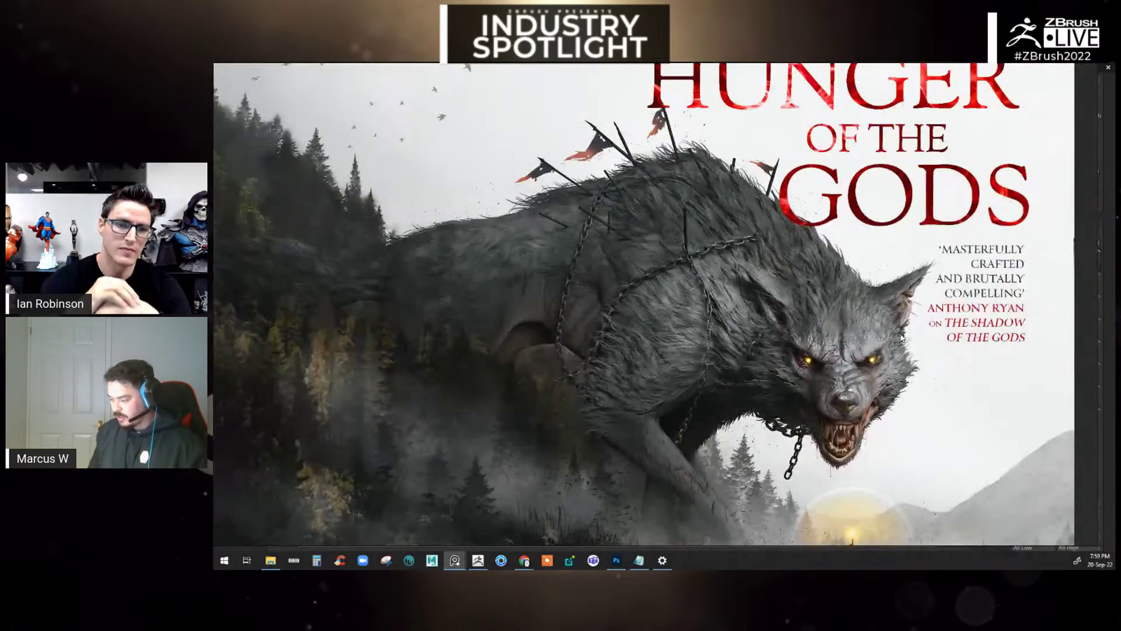
scroll(902, 339, up, 3)
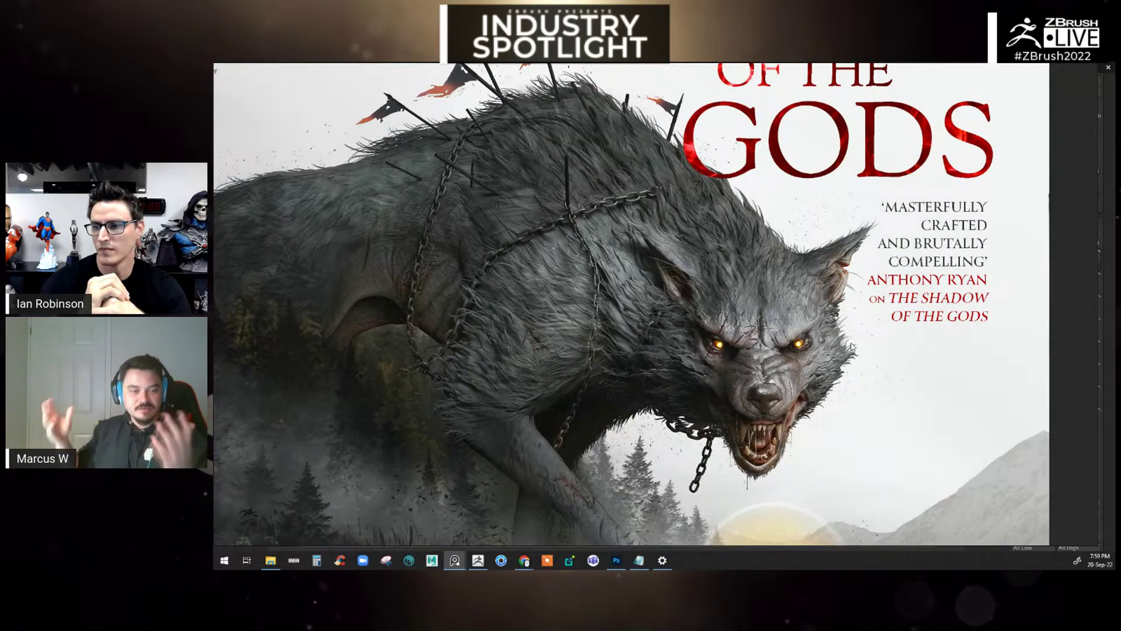
scroll(911, 302, down, 3)
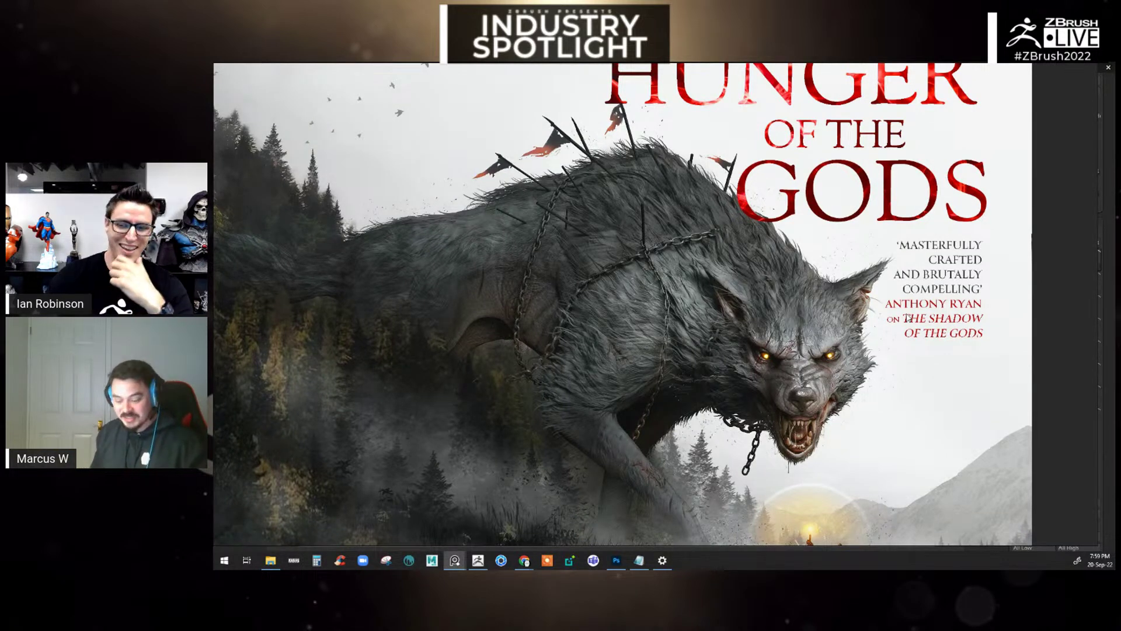
click(477, 560)
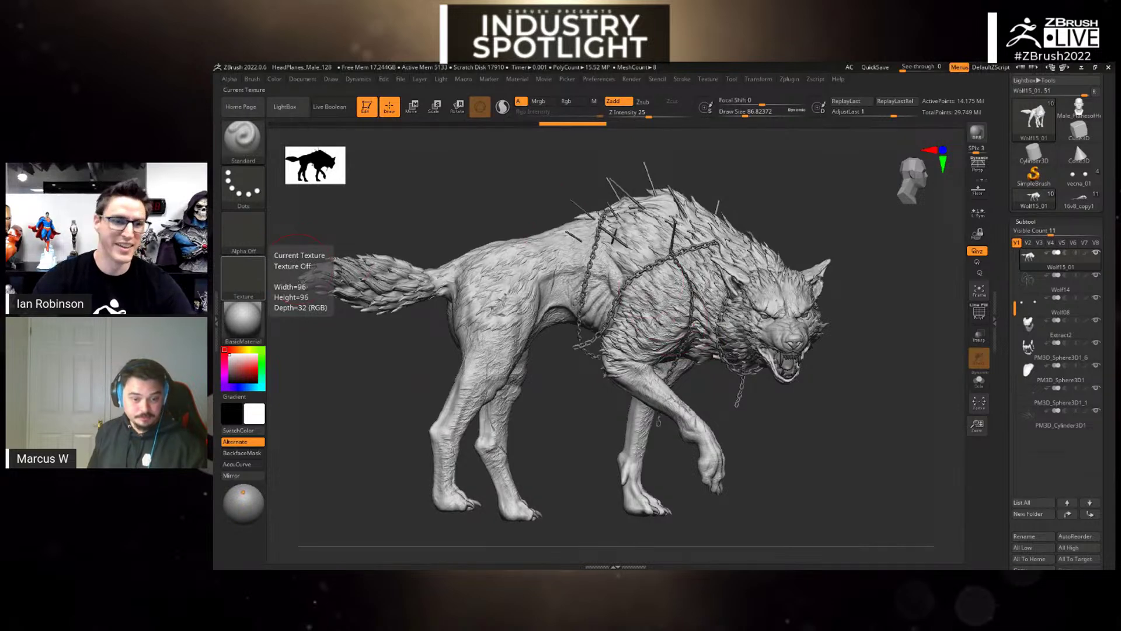
- Switch to the reference board and examine the complete final The Hunger of the Gods cover
click(455, 560)
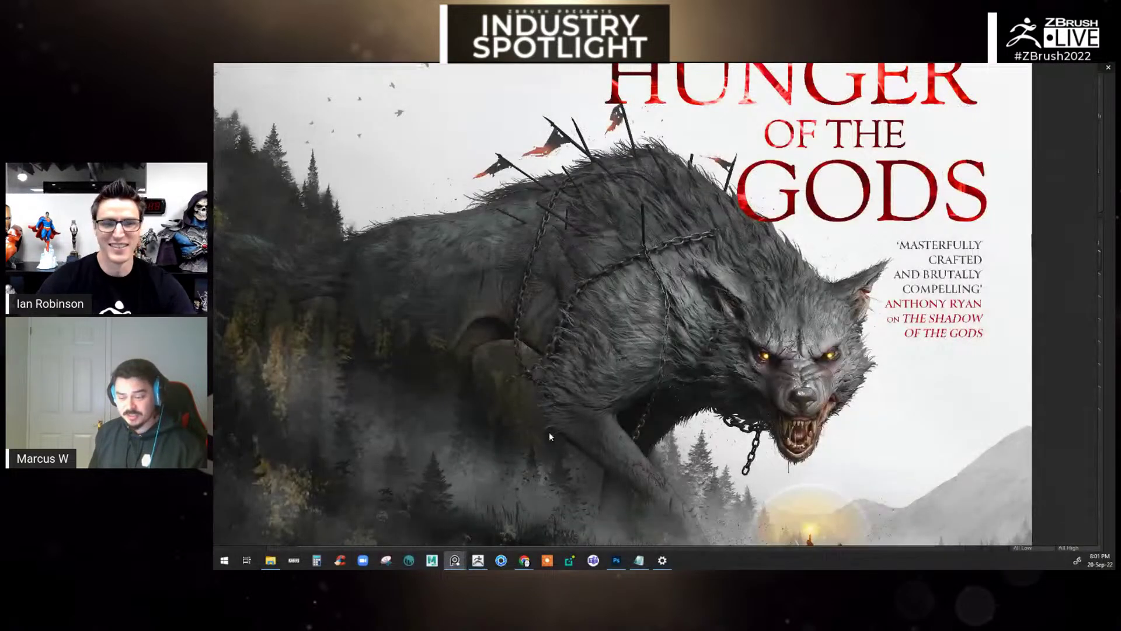
scroll(549, 432, down, 5)
scroll(549, 404, up, 2)
middle_drag(531, 426, 706, 391)
scroll(664, 395, up, 2)
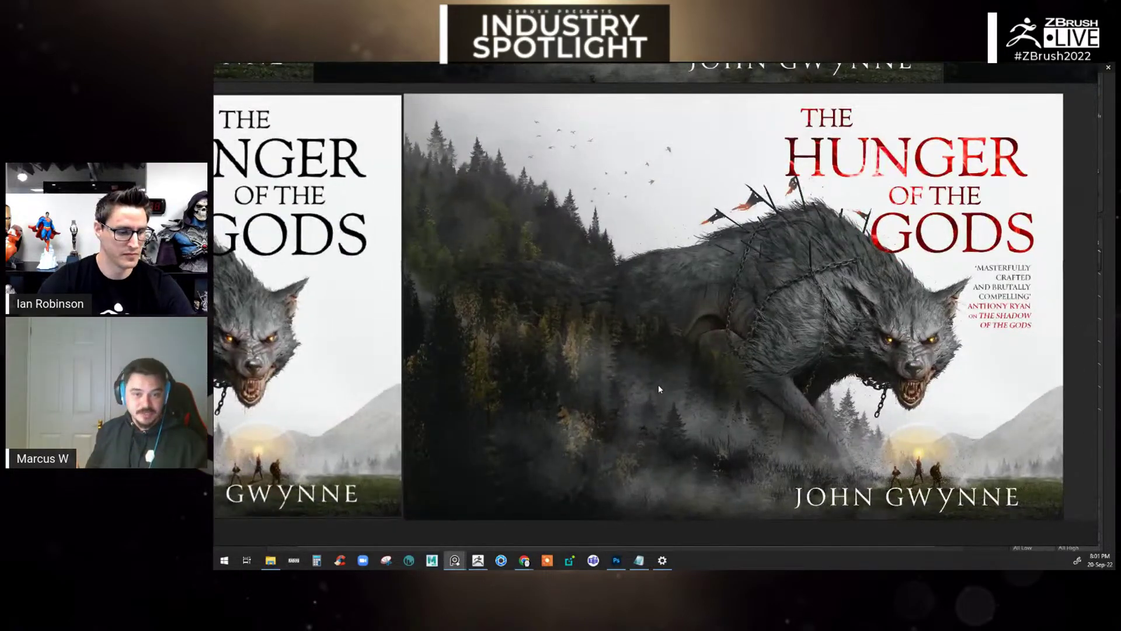
middle_drag(779, 340, 699, 352)
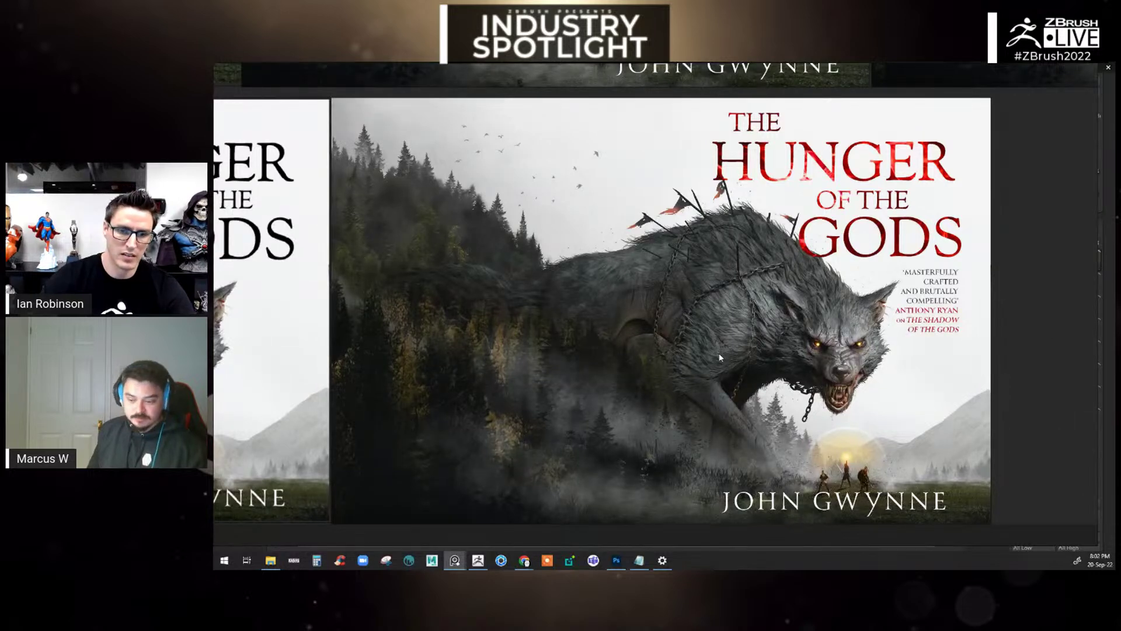
scroll(719, 357, down, 1)
drag(718, 354, 721, 382)
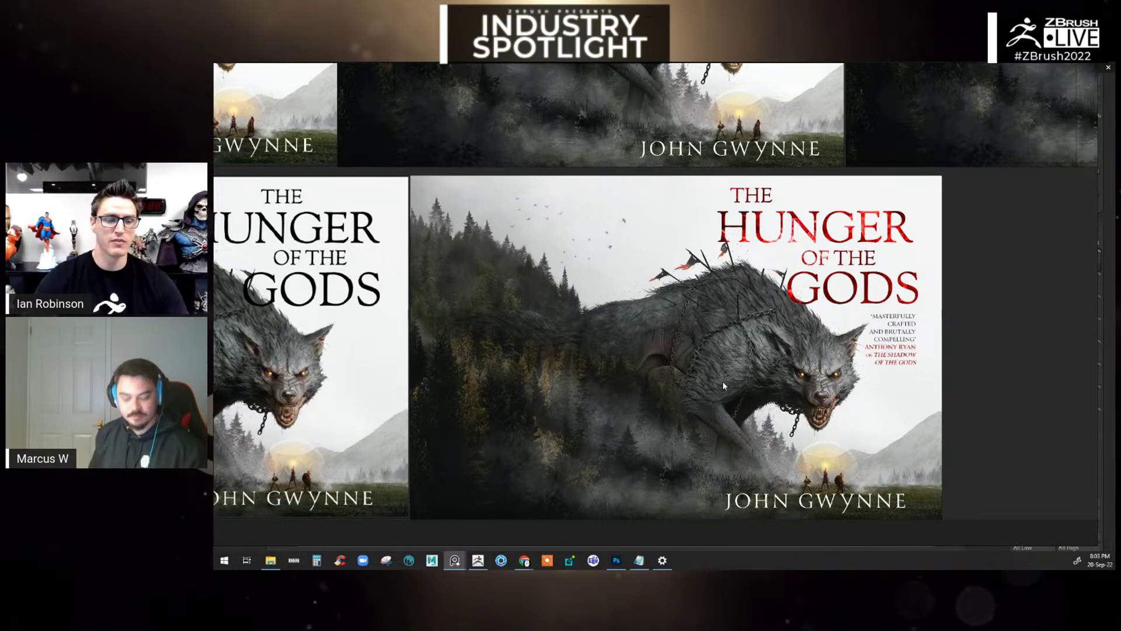
- Switch to ZBrush, load the Male_PlanesofHead_128 model and frame the whole head in a three-quarter view
click(478, 560)
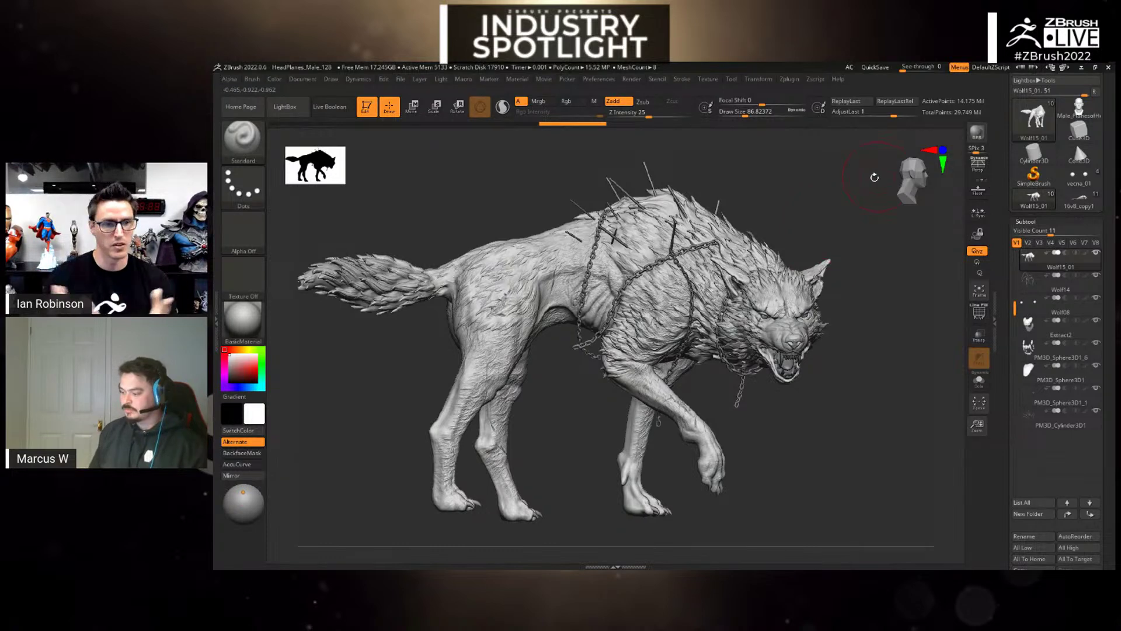
drag(827, 183, 868, 184)
click(1089, 110)
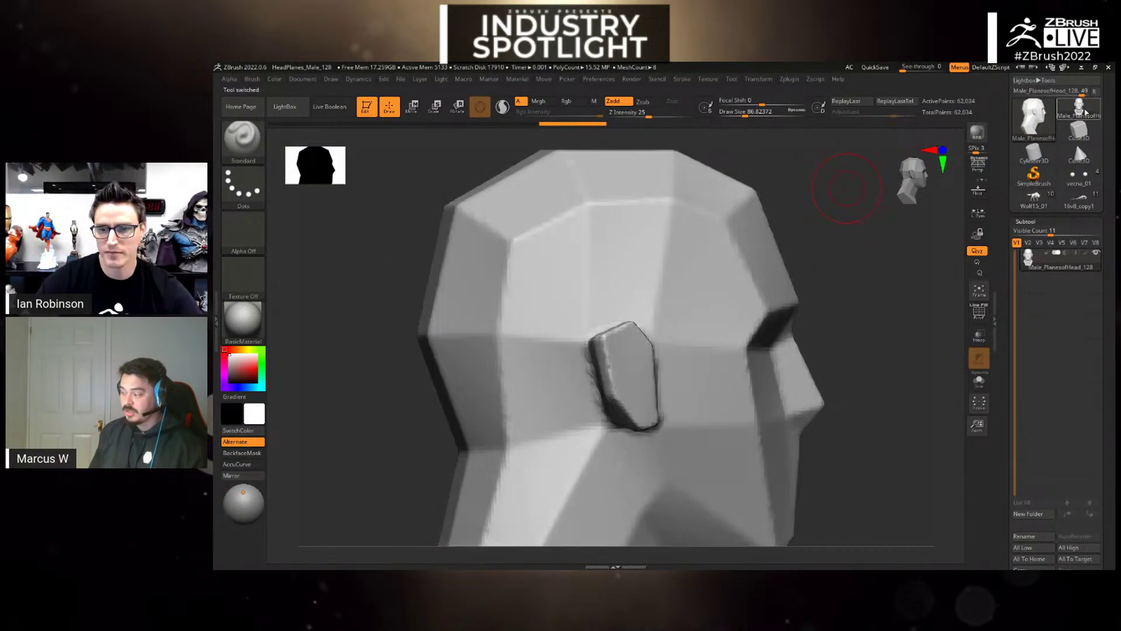
drag(844, 258, 798, 210)
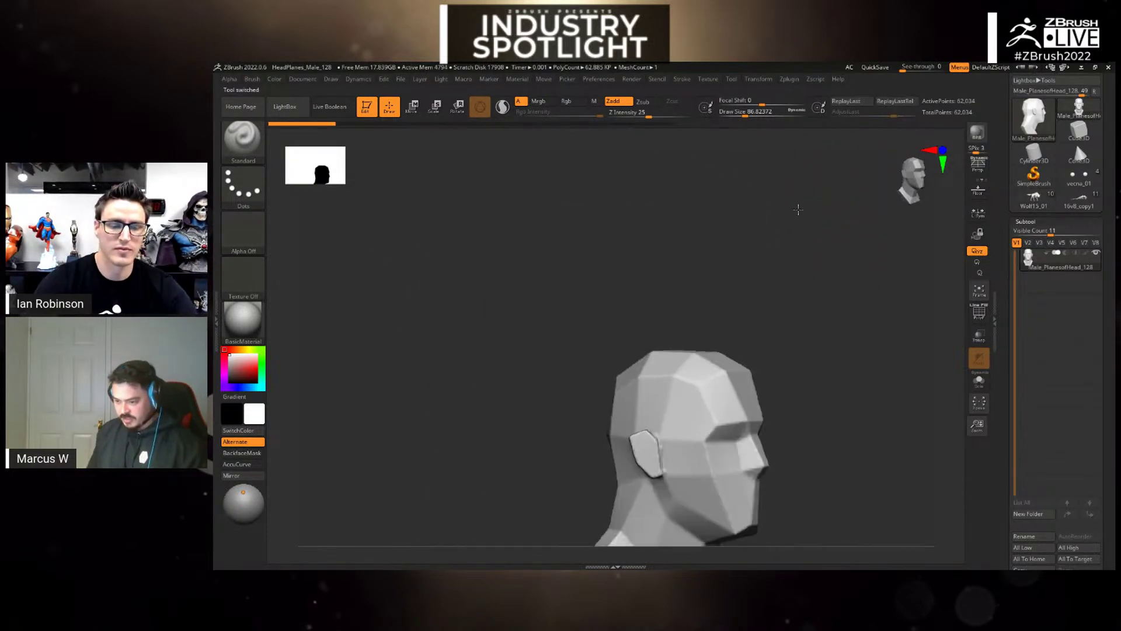
drag(783, 252, 755, 252)
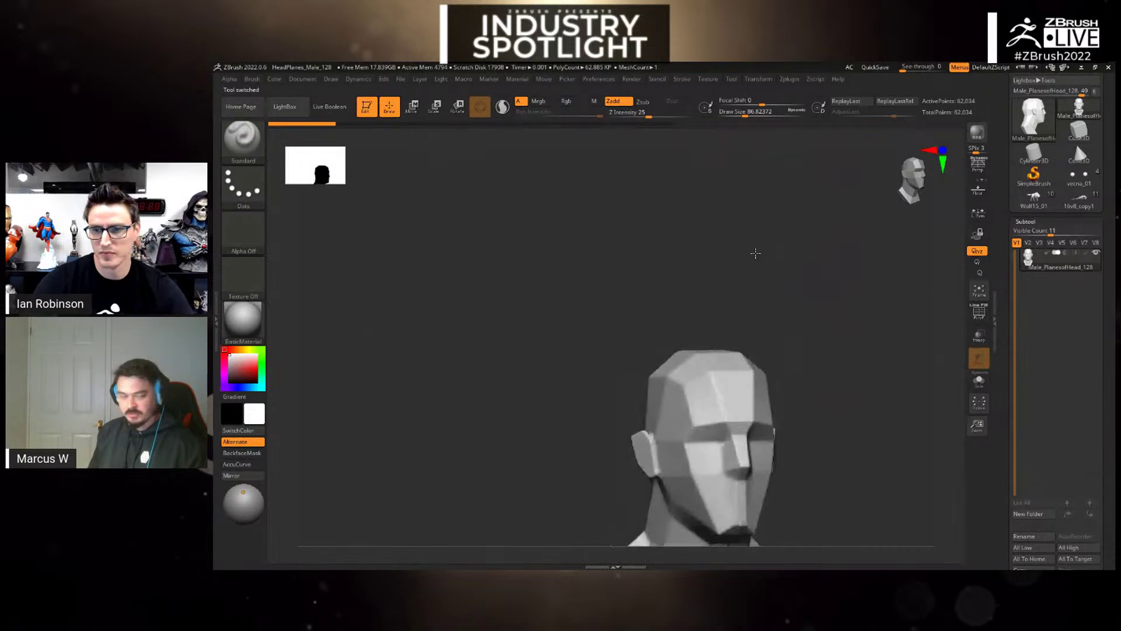
shift+drag(755, 253, 757, 250)
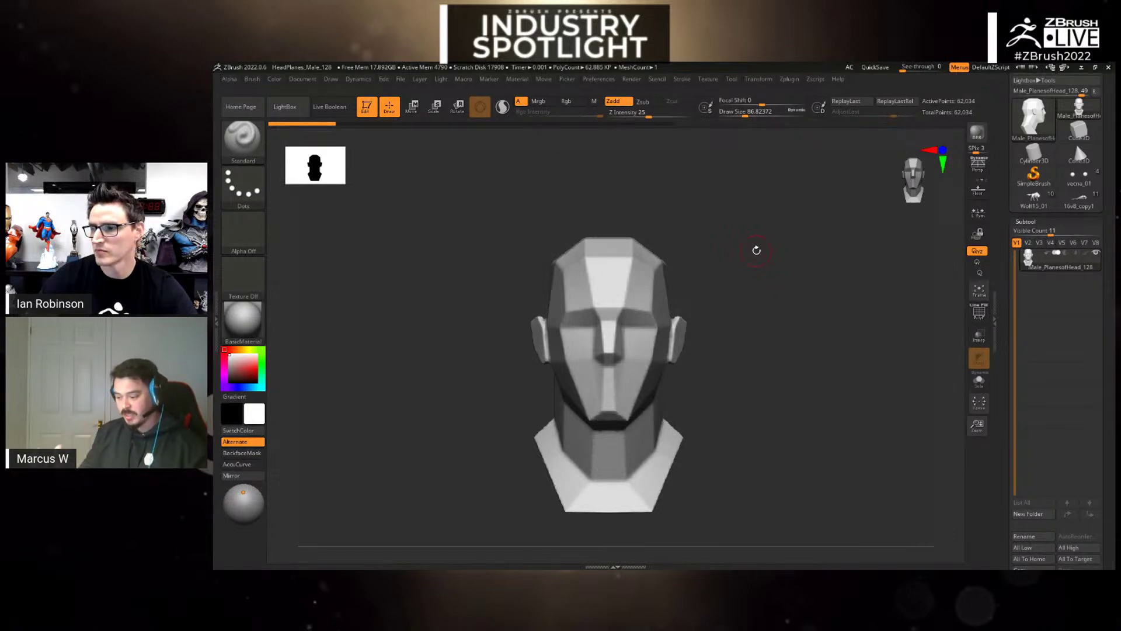
drag(756, 250, 771, 250)
- Open the DynaMesh geometry settings of the planar head
drag(1114, 358, 1112, 123)
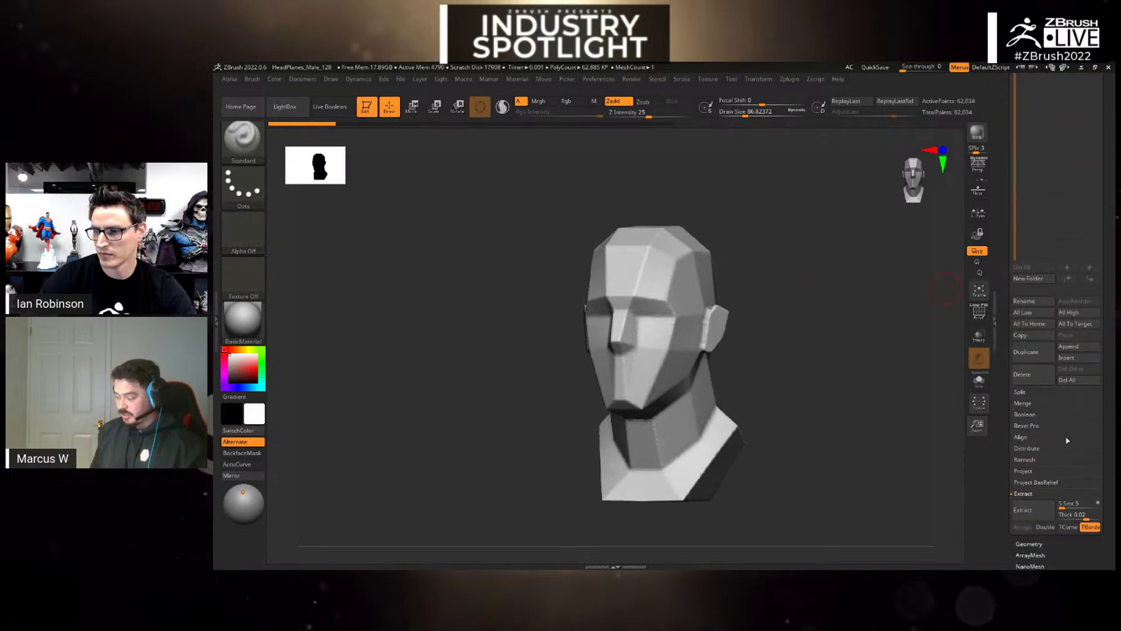
click(1038, 543)
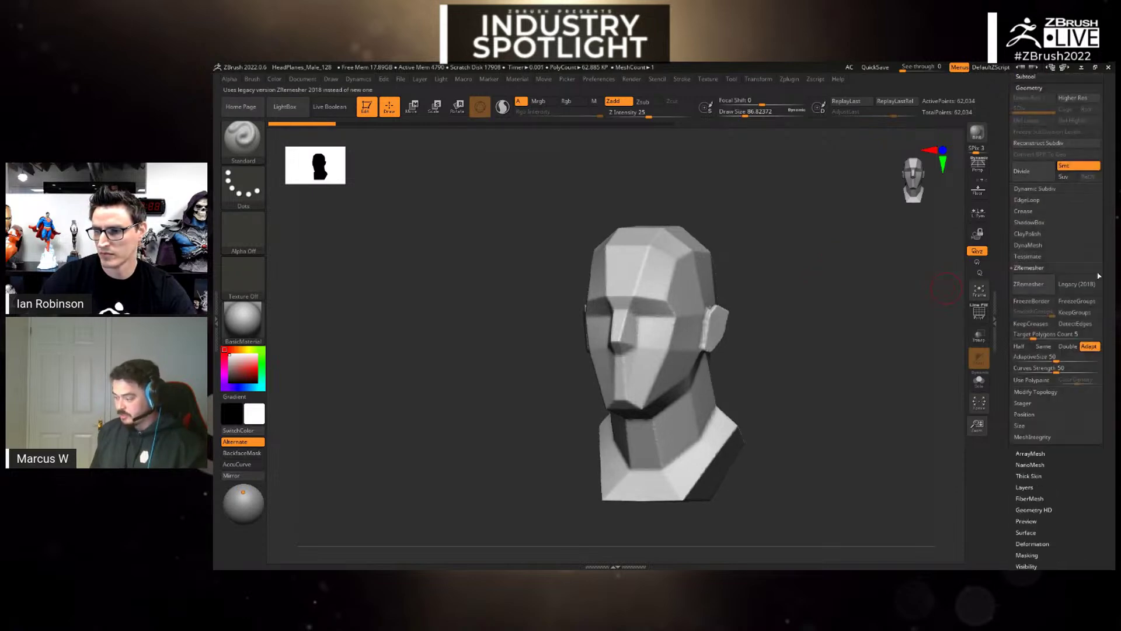
click(1028, 245)
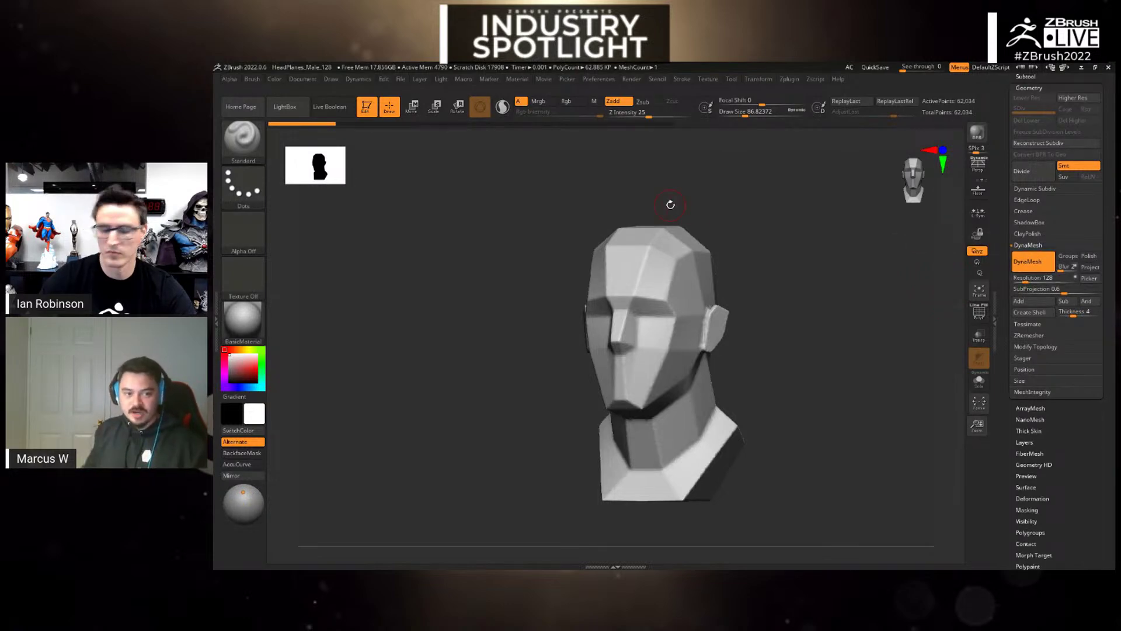
- Roughly build up the forehead, brow, eye sockets and cheeks with the ClayBuildup brush, raising its draw size to about 124
key(b)
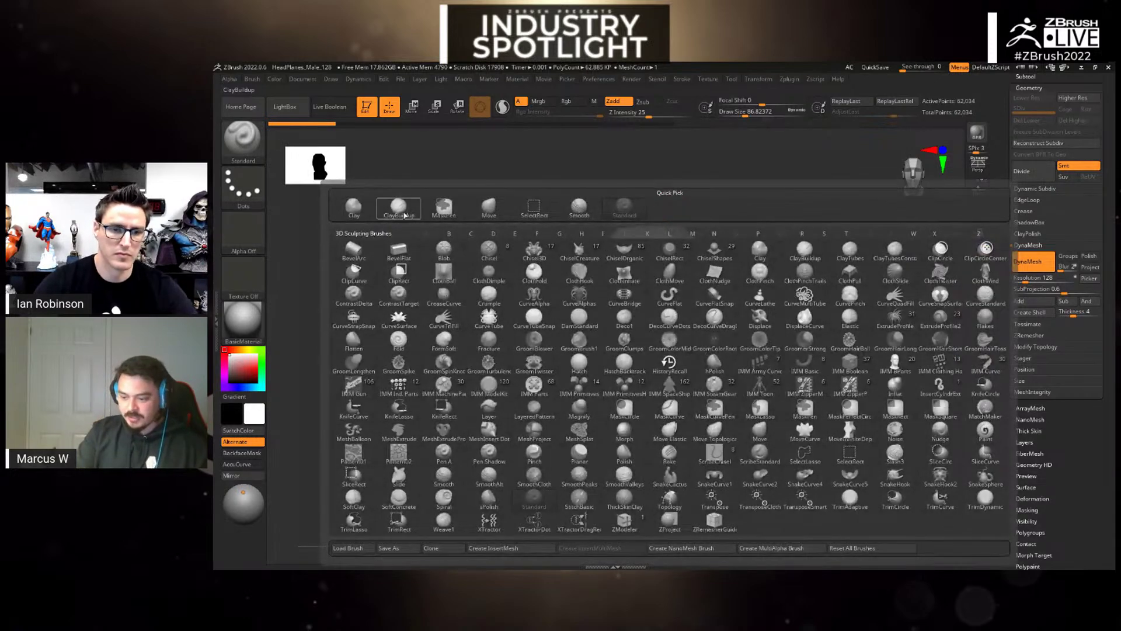
click(404, 215)
drag(759, 321, 744, 338)
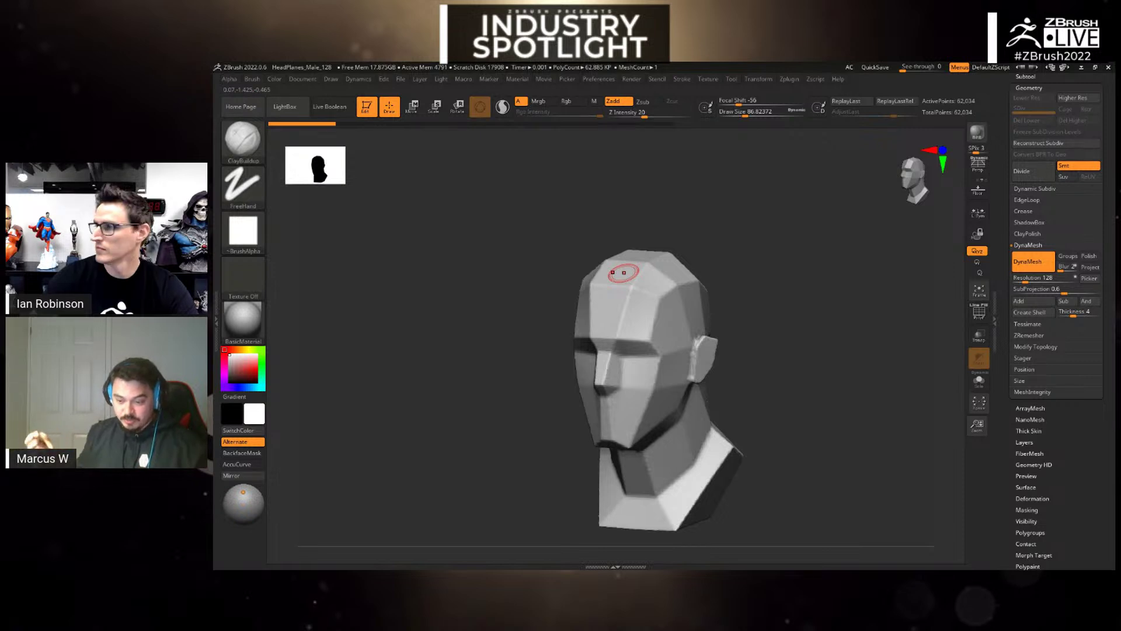
mouse_move(624, 272)
mouse_down()
mouse_move(638, 337)
mouse_move(670, 330)
mouse_move(650, 324)
mouse_move(669, 321)
mouse_move(642, 357)
mouse_move(666, 354)
mouse_move(632, 413)
mouse_move(626, 393)
mouse_move(607, 392)
mouse_move(613, 383)
mouse_move(621, 400)
mouse_up()
key(space)
mouse_move(655, 313)
mouse_down()
mouse_move(621, 327)
mouse_move(681, 284)
mouse_move(624, 297)
mouse_move(651, 268)
mouse_up()
mouse_move(754, 303)
mouse_down()
mouse_move(770, 263)
mouse_move(671, 243)
mouse_move(625, 273)
mouse_move(652, 248)
mouse_up()
drag(624, 280, 666, 252)
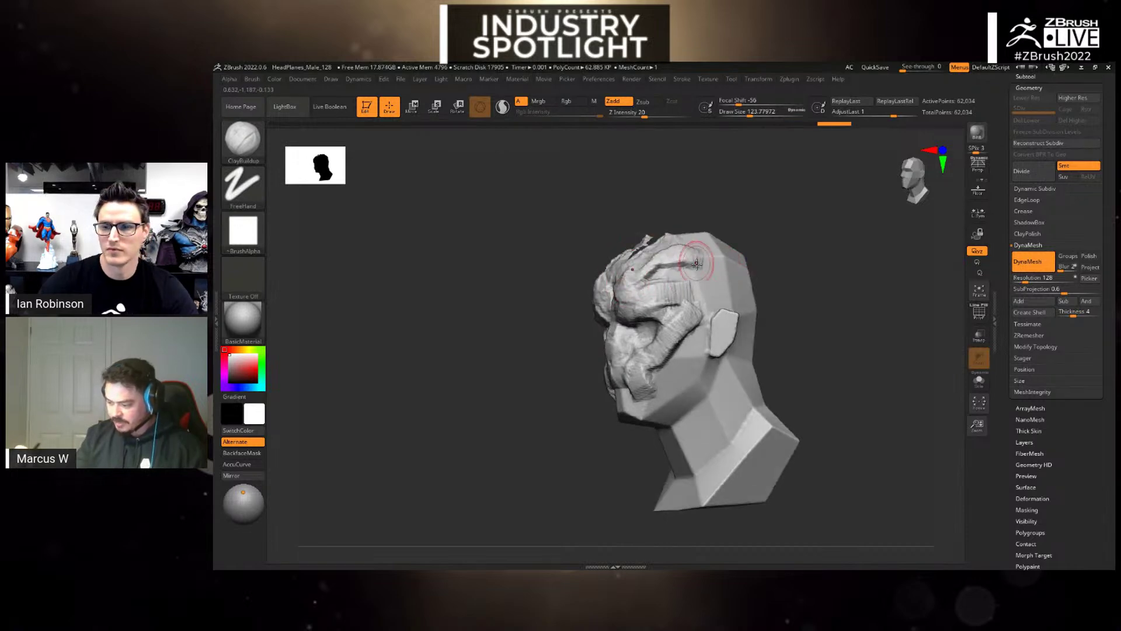
- Undo the last few sculpting strokes on the head's forehead
drag(724, 311, 870, 312)
drag(759, 316, 765, 352)
key(ctrl+z)
key(ctrl+z)
key(ctrl+z)
key(ctrl+z)
key(ctrl+z)
key(ctrl+z)
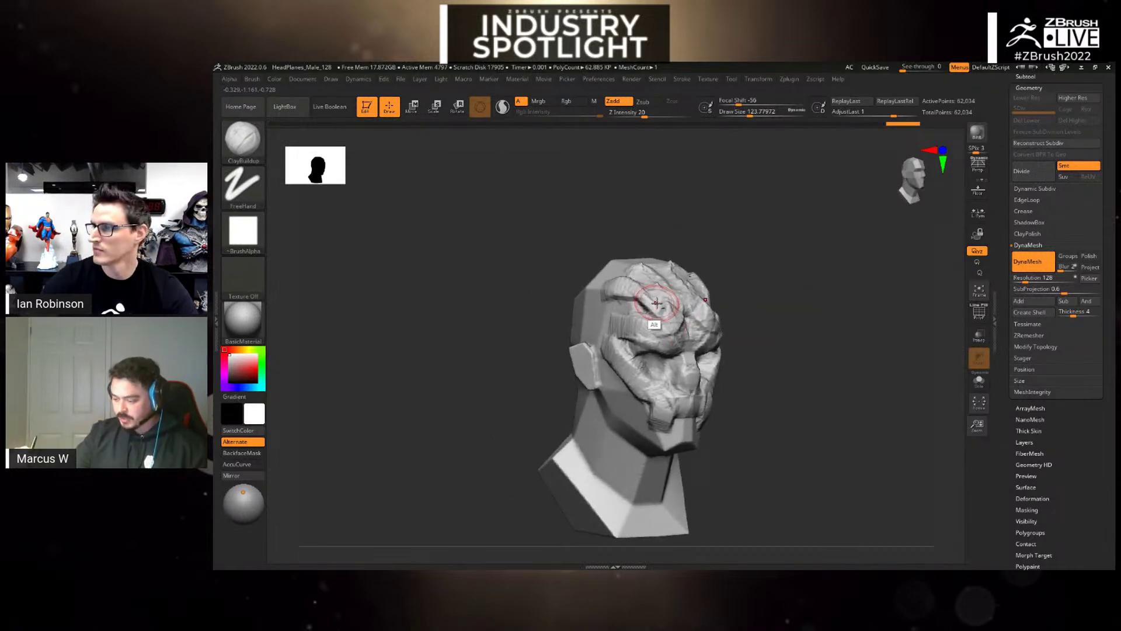
- Pull the head's ears outward into long pointed shapes with the Move brush
key(b)
key(m)
key(v)
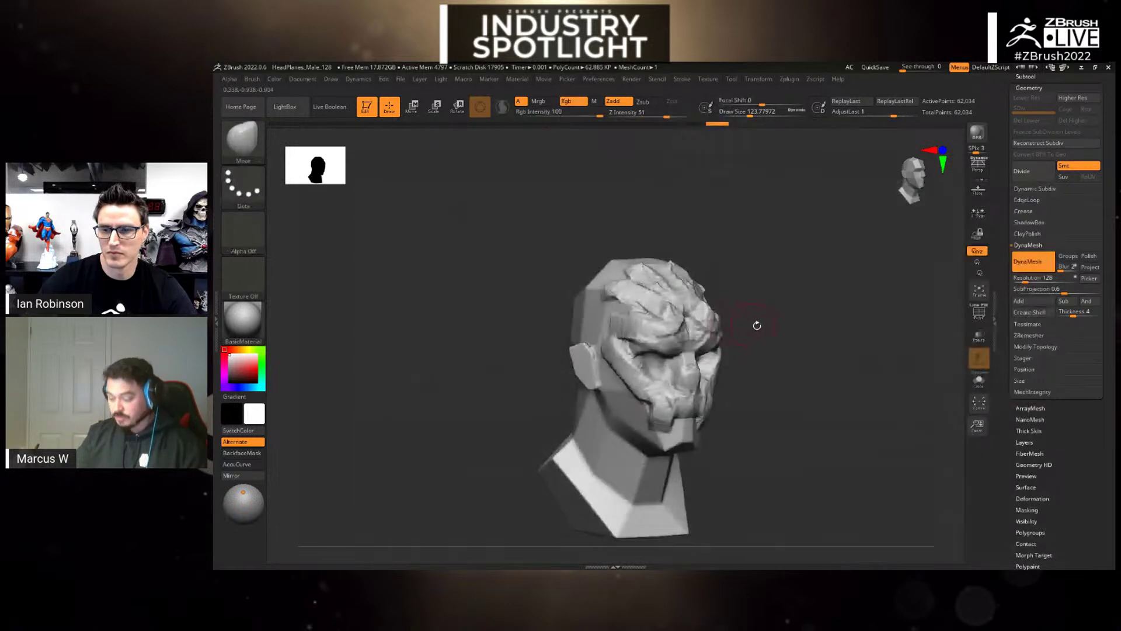
mouse_move(766, 307)
mouse_down()
mouse_move(620, 343)
mouse_move(559, 330)
mouse_move(568, 352)
mouse_move(578, 345)
mouse_up()
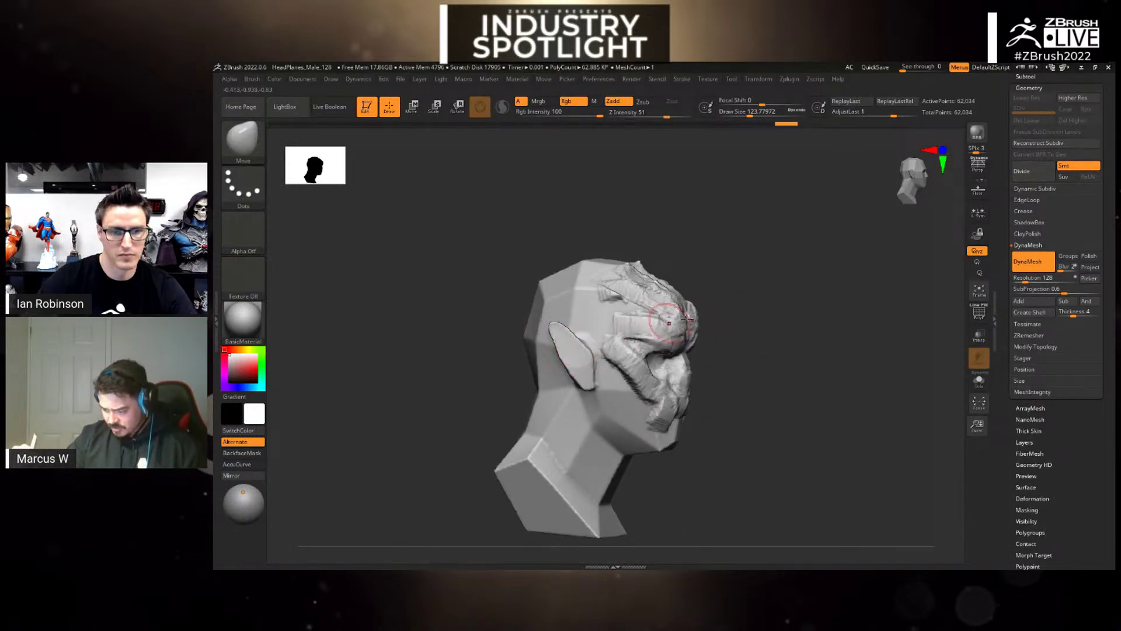
drag(788, 315, 708, 284)
key(space)
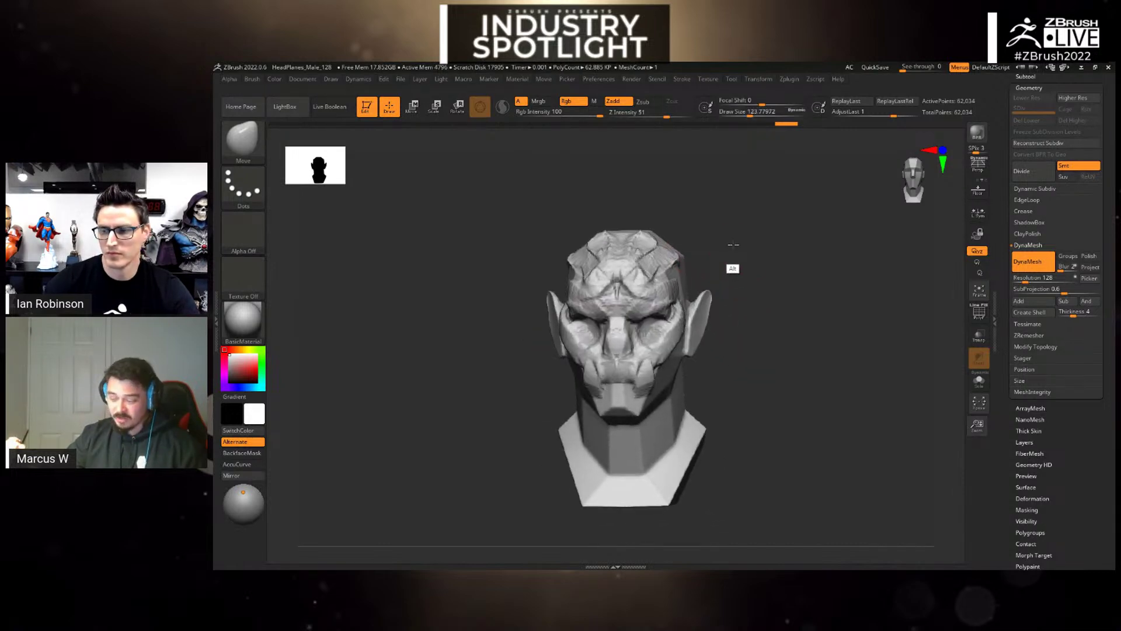
key(b)
key(t)
key(d)
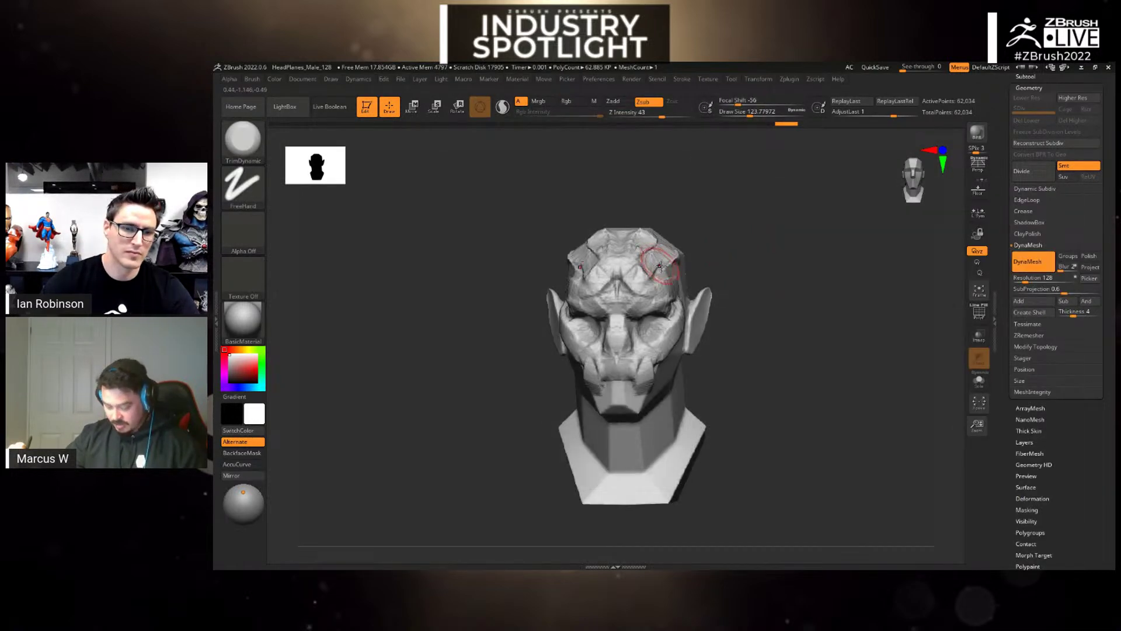
- Switch to the ClayBuildup brush at a draw size of about 154 and try carving around the mouth
key(b)
click(407, 216)
key(space)
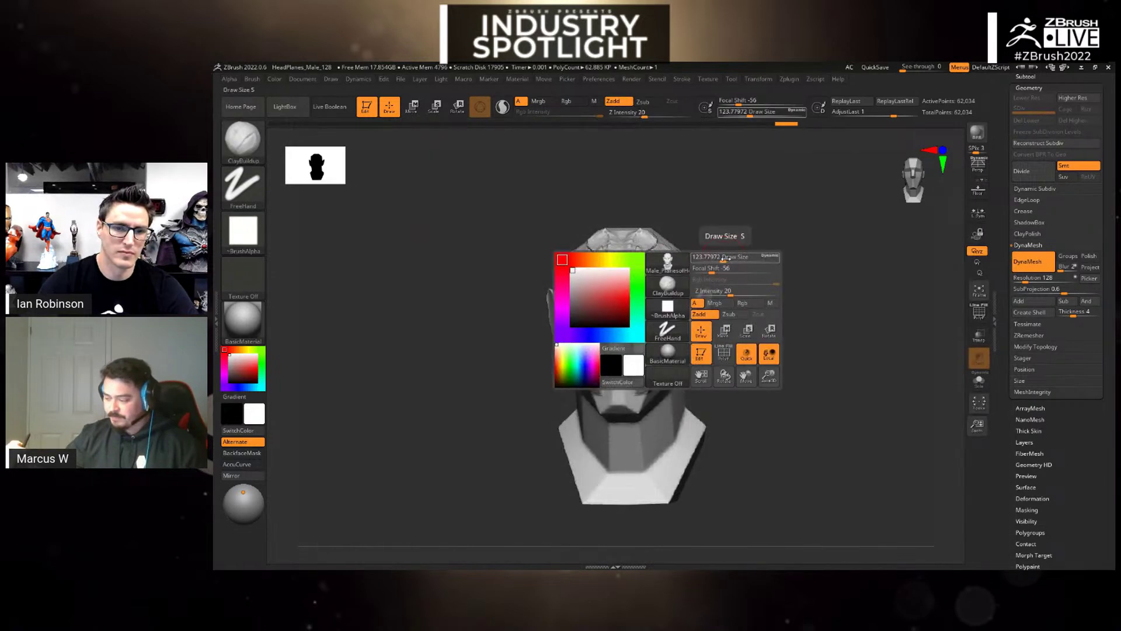
mouse_move(714, 262)
mouse_down()
mouse_move(745, 250)
mouse_move(727, 257)
mouse_up()
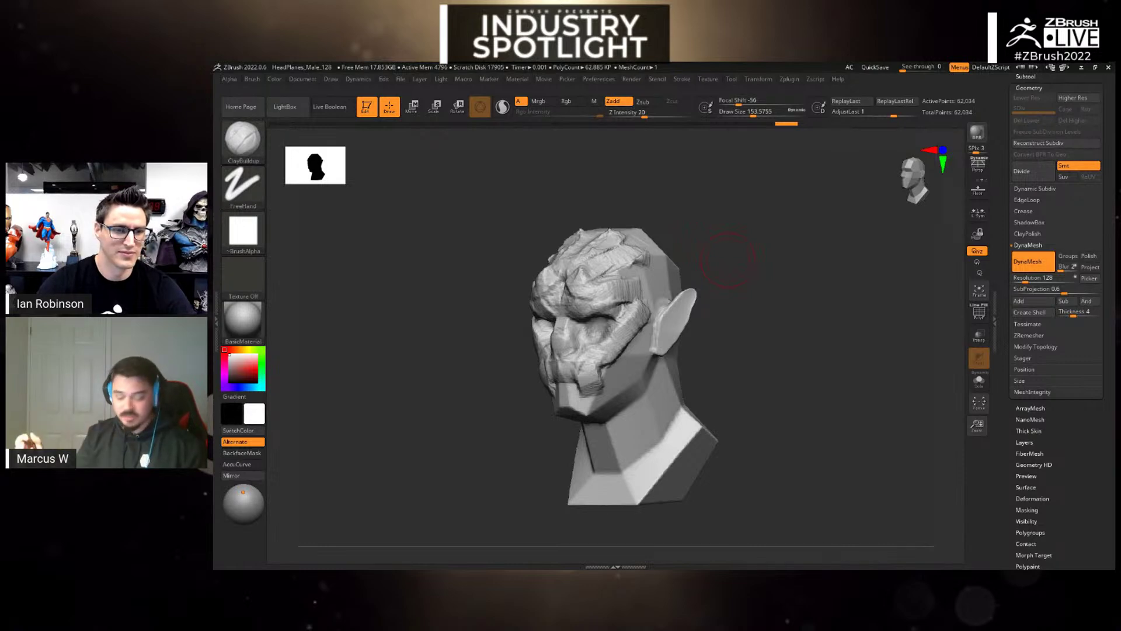
alt+drag(571, 384, 593, 374)
key(ctrl+z)
- Build up the chin, lower lip and jawline with ClayBuildup at a draw size of about 80, undoing the last jaw stroke
key(space)
drag(621, 320, 611, 320)
drag(583, 400, 576, 409)
mouse_move(589, 403)
mouse_down()
mouse_move(578, 412)
mouse_move(592, 409)
mouse_up()
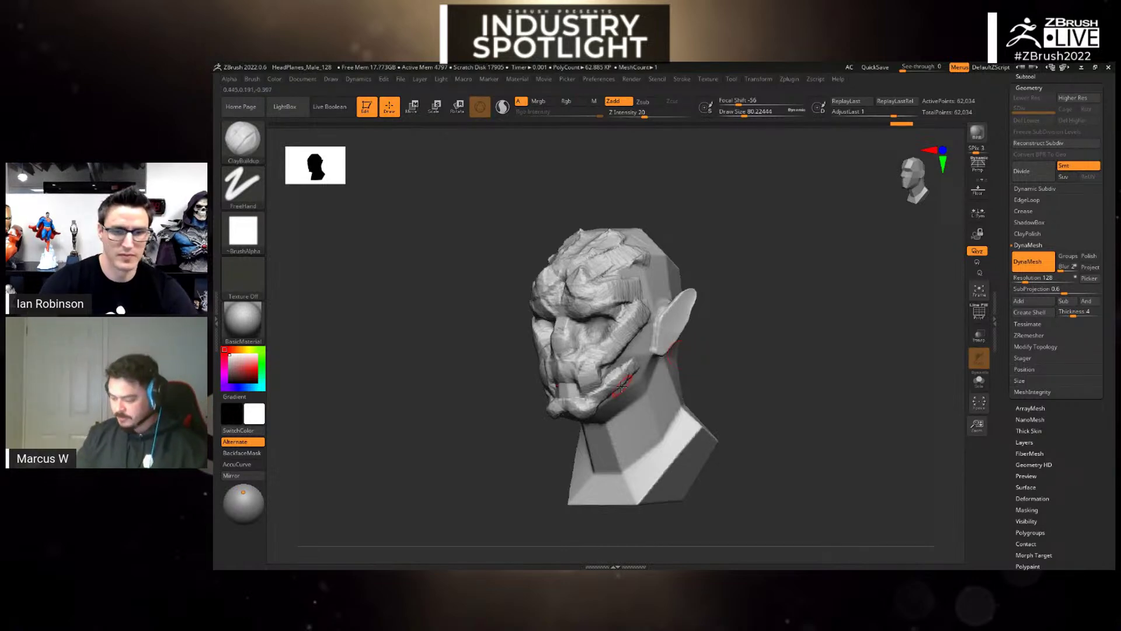
mouse_move(750, 347)
alt+mouse_down()
mouse_move(810, 337)
mouse_move(789, 310)
alt+mouse_up()
drag(671, 380, 702, 346)
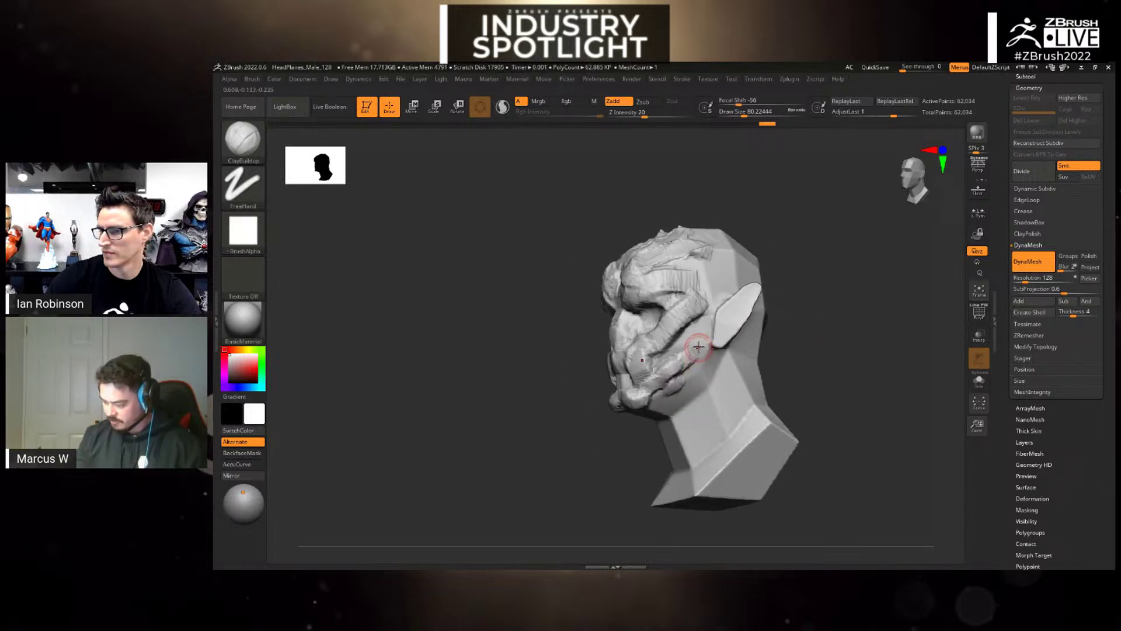
key(ctrl+z)
- Sculpt the jaw, neck muscles and brow with ClayBuildup at Z intensity 10, focal shift -29 and a draw size of about 94
key(space)
drag(643, 112, 634, 114)
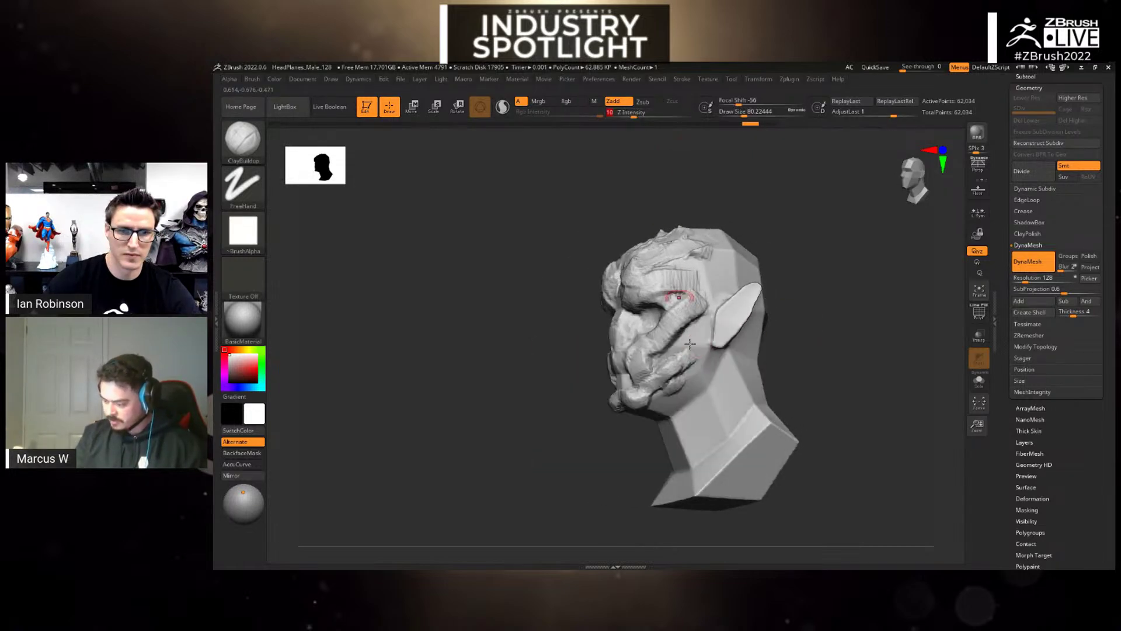
mouse_move(676, 378)
mouse_down()
mouse_move(704, 338)
mouse_move(678, 379)
mouse_move(699, 369)
mouse_move(681, 391)
mouse_move(678, 432)
mouse_move(680, 406)
mouse_up()
key(space)
drag(712, 369, 690, 465)
mouse_move(690, 465)
mouse_down()
mouse_move(713, 369)
mouse_move(687, 480)
mouse_move(697, 462)
mouse_up()
mouse_move(814, 370)
mouse_down()
mouse_move(846, 370)
mouse_move(806, 367)
mouse_up()
drag(630, 308, 634, 264)
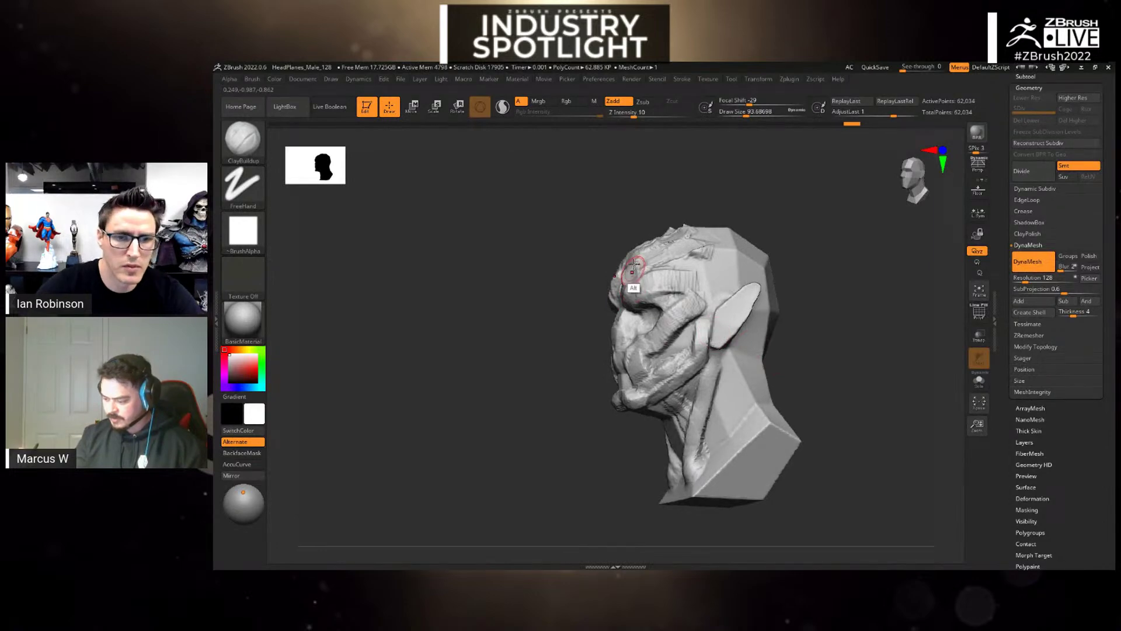
drag(807, 273, 841, 295)
- Open the Tablet section of the preferences, then return to the head and view its front
click(598, 79)
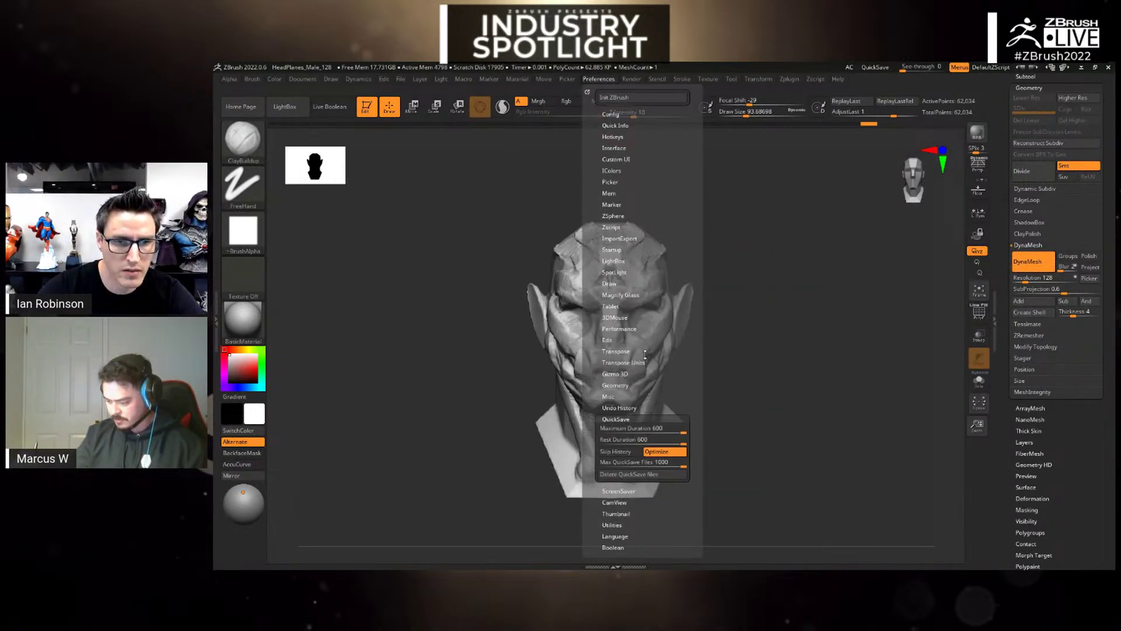
click(614, 307)
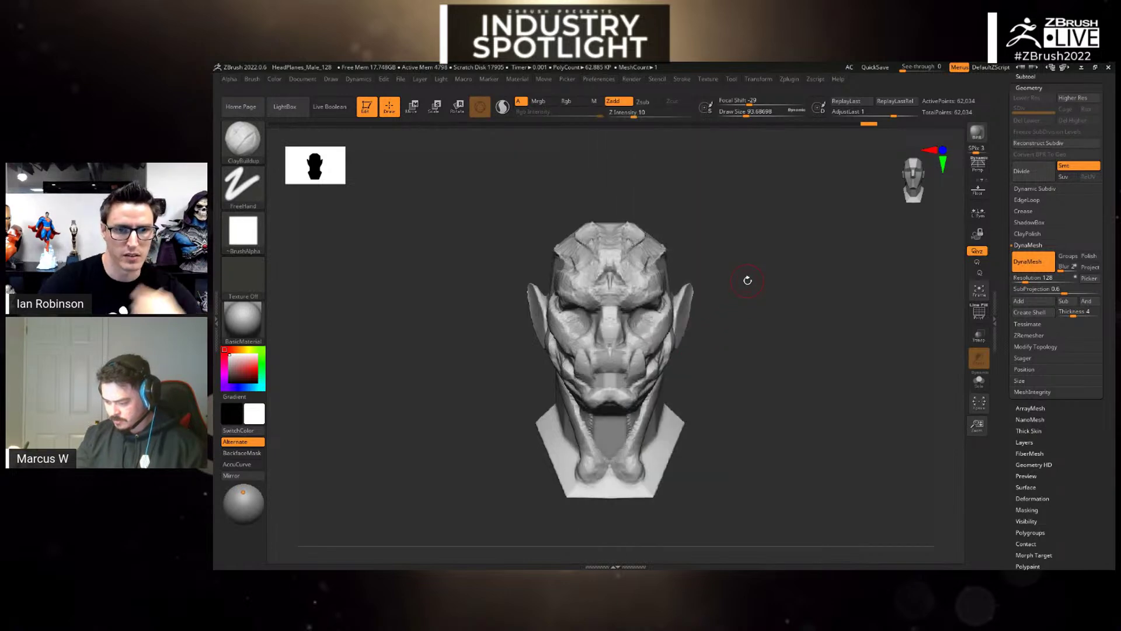
drag(745, 280, 729, 274)
mouse_move(645, 321)
mouse_down()
mouse_move(659, 324)
mouse_move(638, 324)
mouse_up()
drag(765, 290, 768, 288)
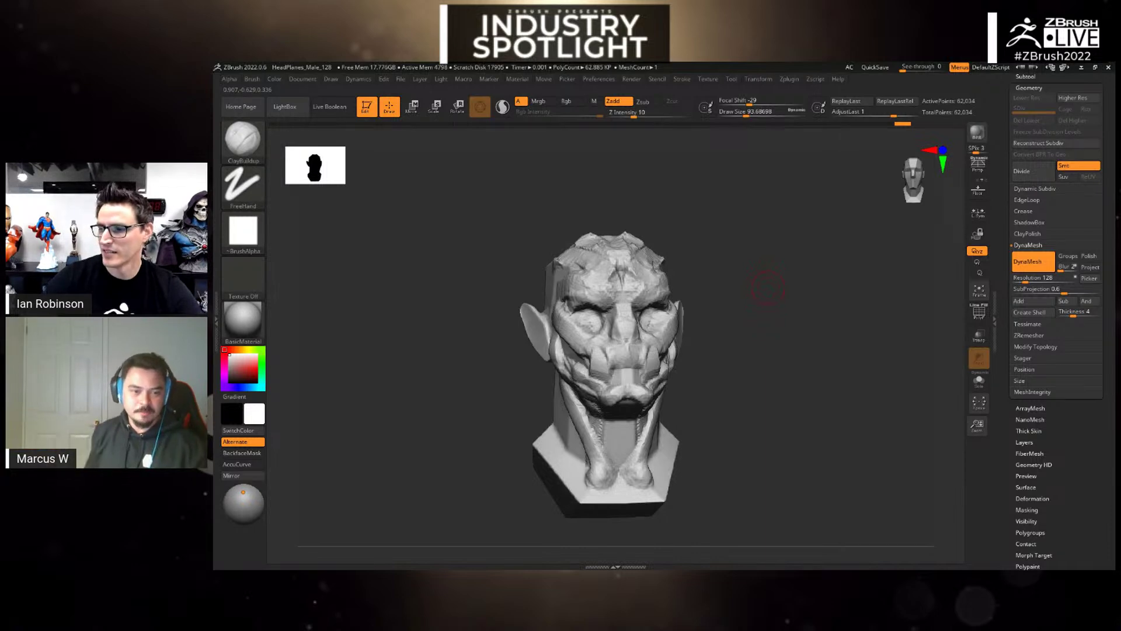
- Build up ridges and raised bumps across the forehead and upper skull with ClayBuildup at a draw size of about 94
drag(777, 321, 657, 365)
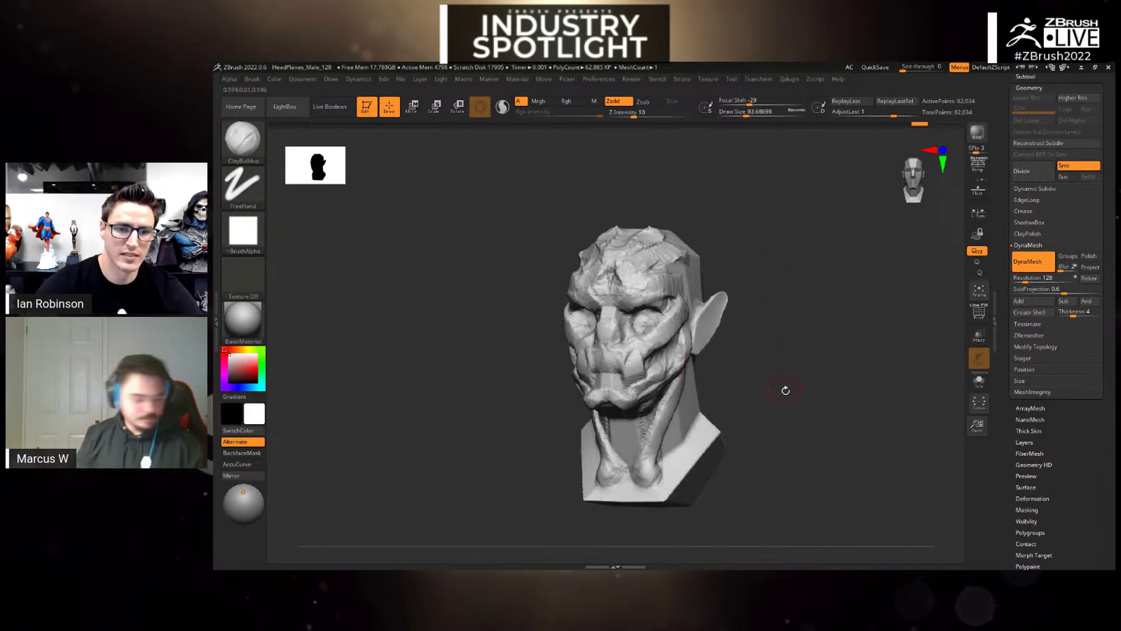
drag(783, 368, 626, 291)
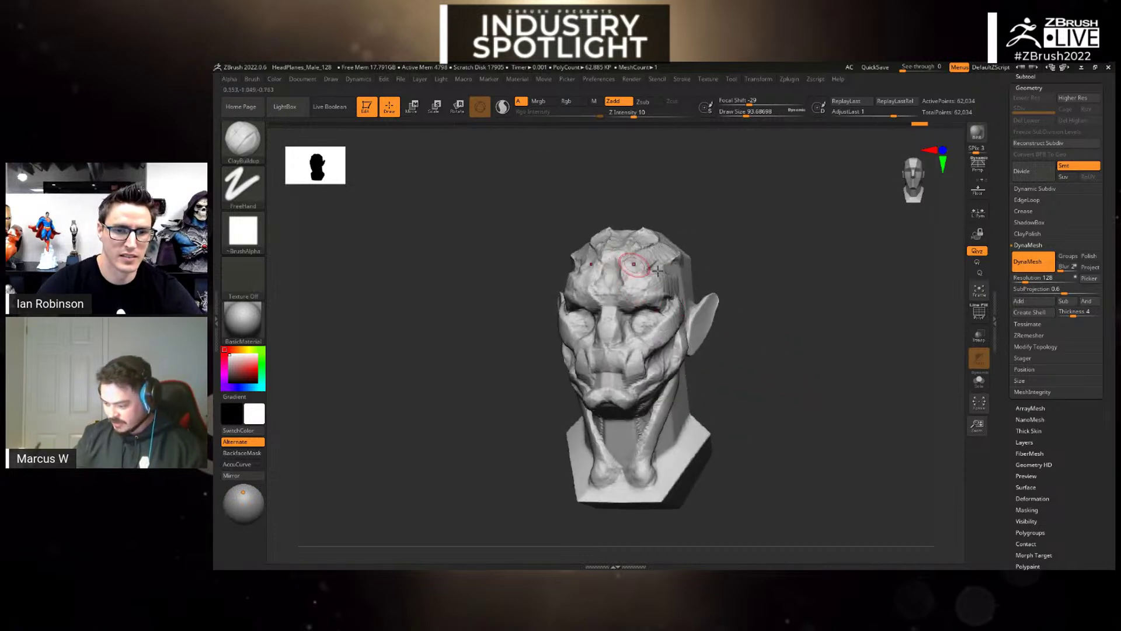
alt+drag(754, 273, 769, 350)
drag(733, 294, 654, 339)
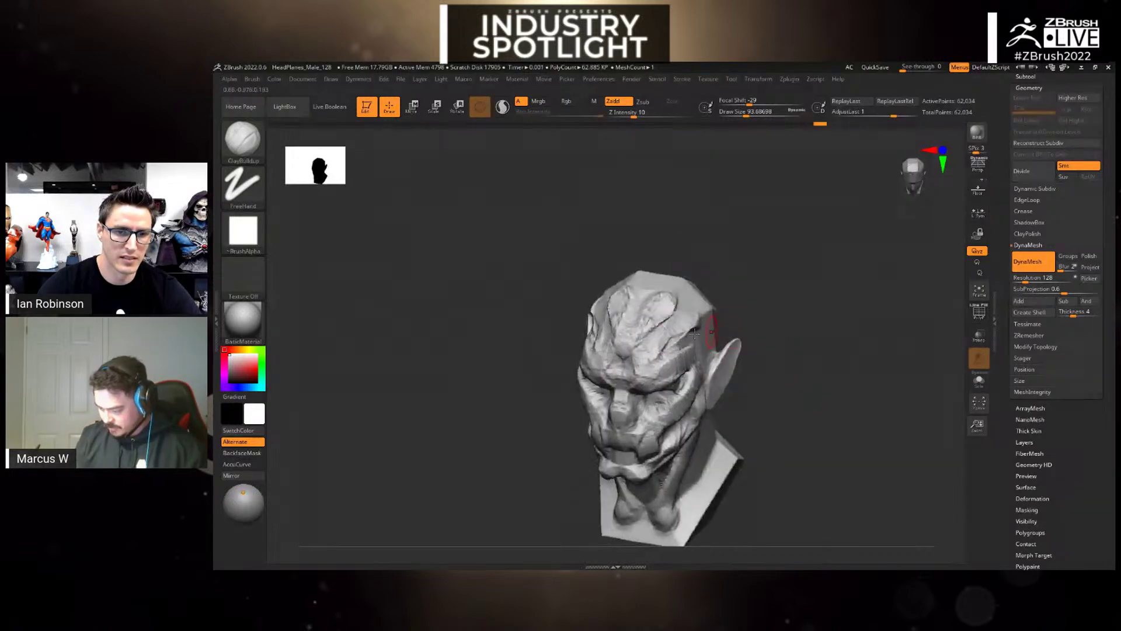
mouse_move(667, 299)
mouse_down()
mouse_move(673, 290)
mouse_move(692, 307)
mouse_move(763, 288)
mouse_move(788, 300)
mouse_up()
right_click(689, 316)
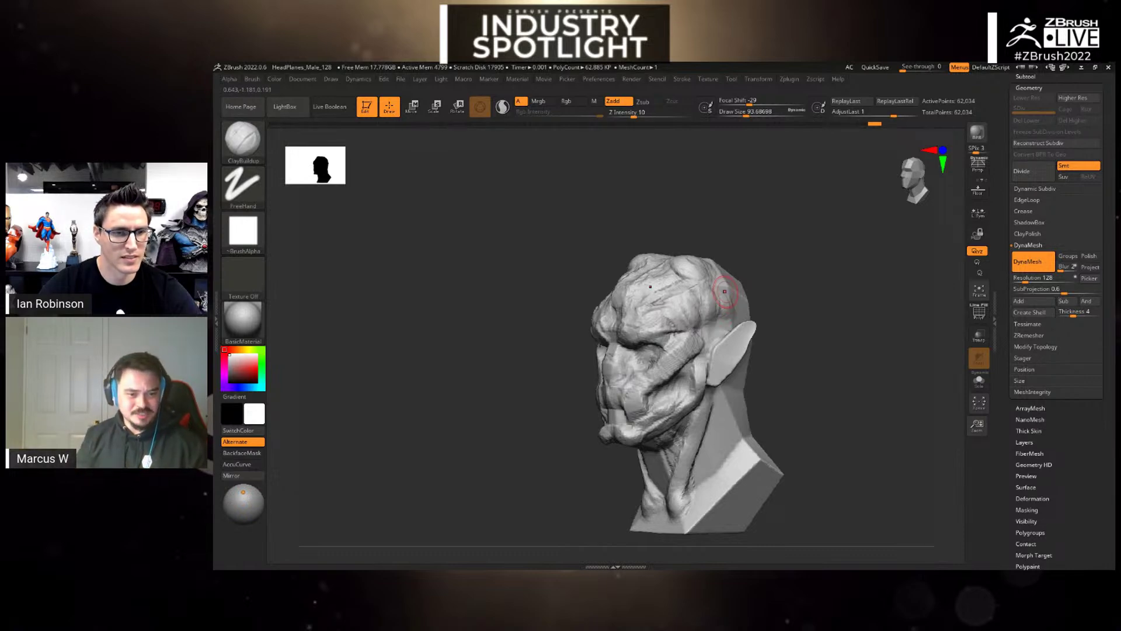
- Raise the ClayBuildup draw size to about 132 and build up the temples and the sides of the skull
right_click(754, 256)
drag(764, 256, 770, 255)
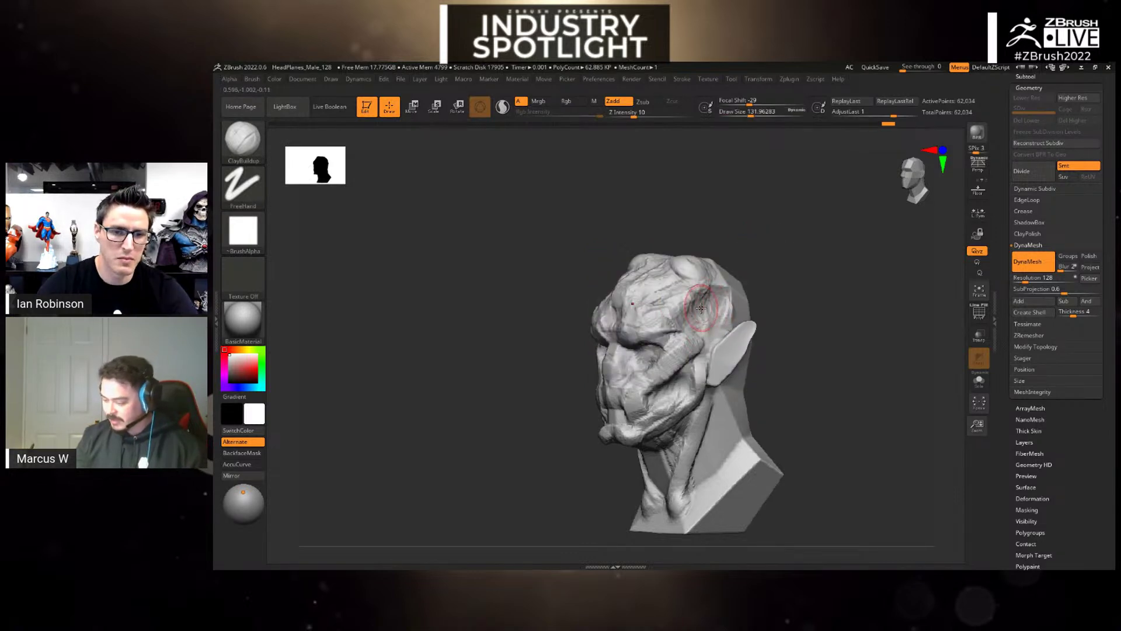
shift+drag(801, 295, 830, 291)
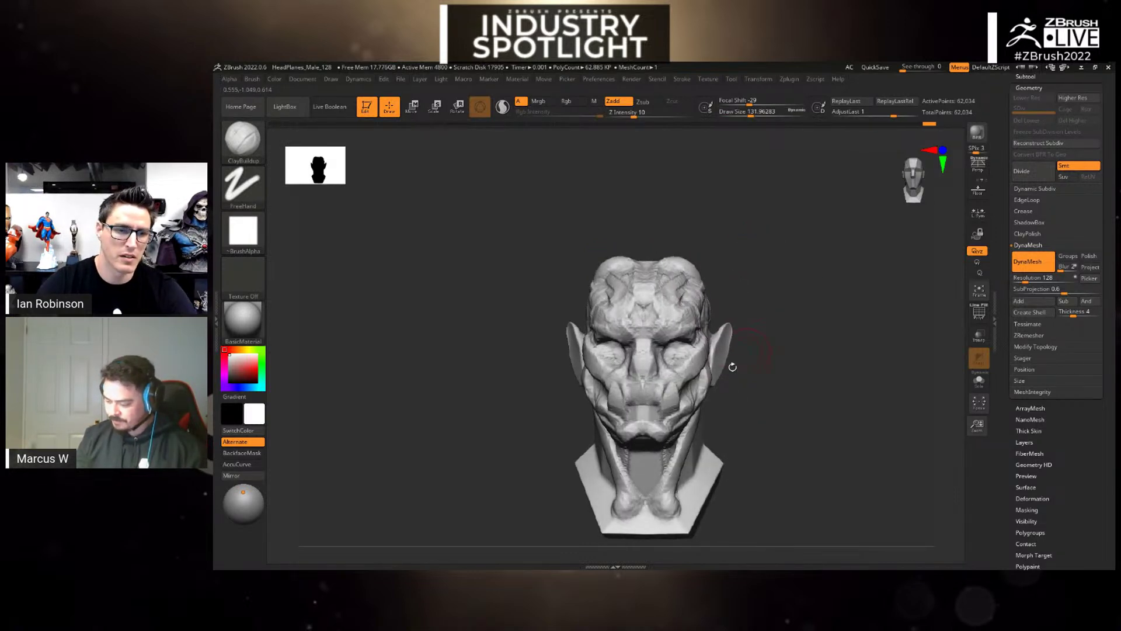
mouse_move(758, 408)
mouse_down()
mouse_move(763, 389)
mouse_move(750, 412)
mouse_up()
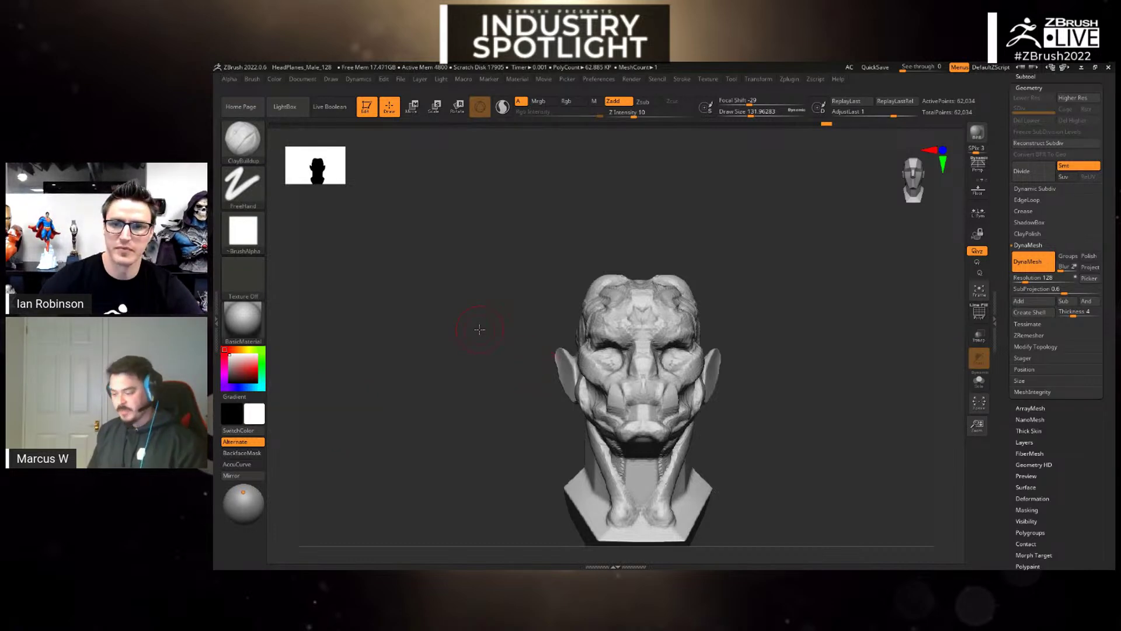
- Pull the two upper corners of the skull upward into horn bases with the Move brush at a draw size of about 202
mouse_move(480, 329)
mouse_down()
mouse_move(780, 315)
mouse_move(767, 336)
mouse_move(732, 337)
mouse_move(740, 313)
mouse_move(713, 292)
mouse_move(716, 320)
mouse_up()
mouse_move(834, 375)
alt+mouse_down()
mouse_move(803, 320)
mouse_move(755, 303)
alt+mouse_up()
key(b)
key(m)
key(v)
key(space)
mouse_move(667, 236)
mouse_down()
mouse_move(690, 224)
mouse_move(697, 255)
mouse_move(685, 228)
mouse_up()
mouse_move(805, 245)
mouse_down()
mouse_move(706, 244)
mouse_move(657, 215)
mouse_move(798, 223)
mouse_up()
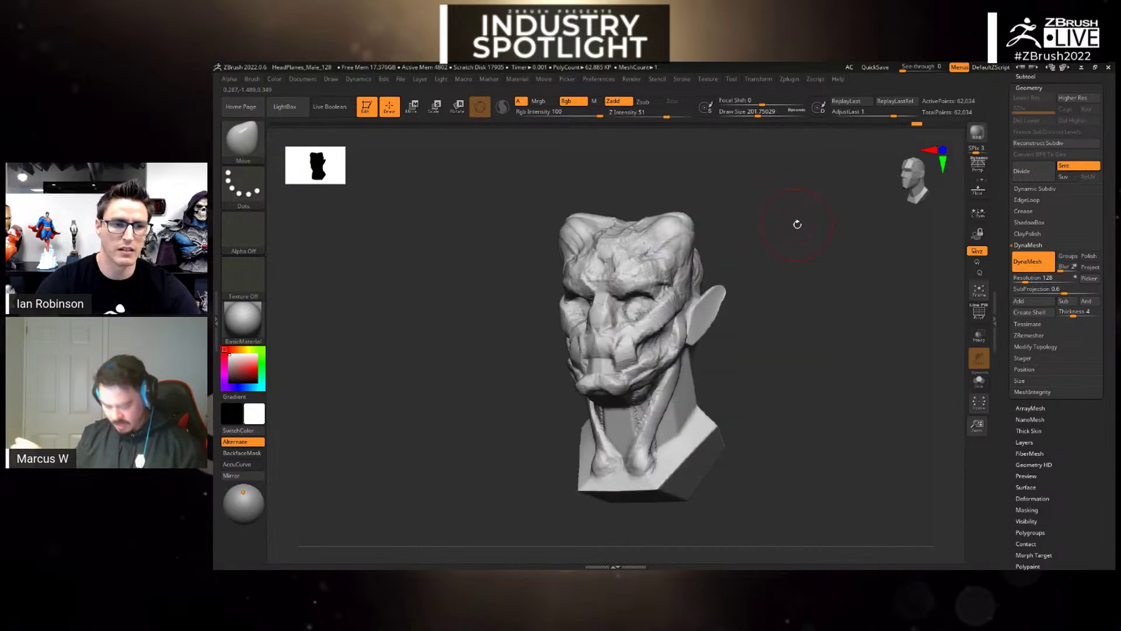
- Pull two long horns out of the skull with the SnakeHook brush at a draw size of about 305
key(b)
key(s)
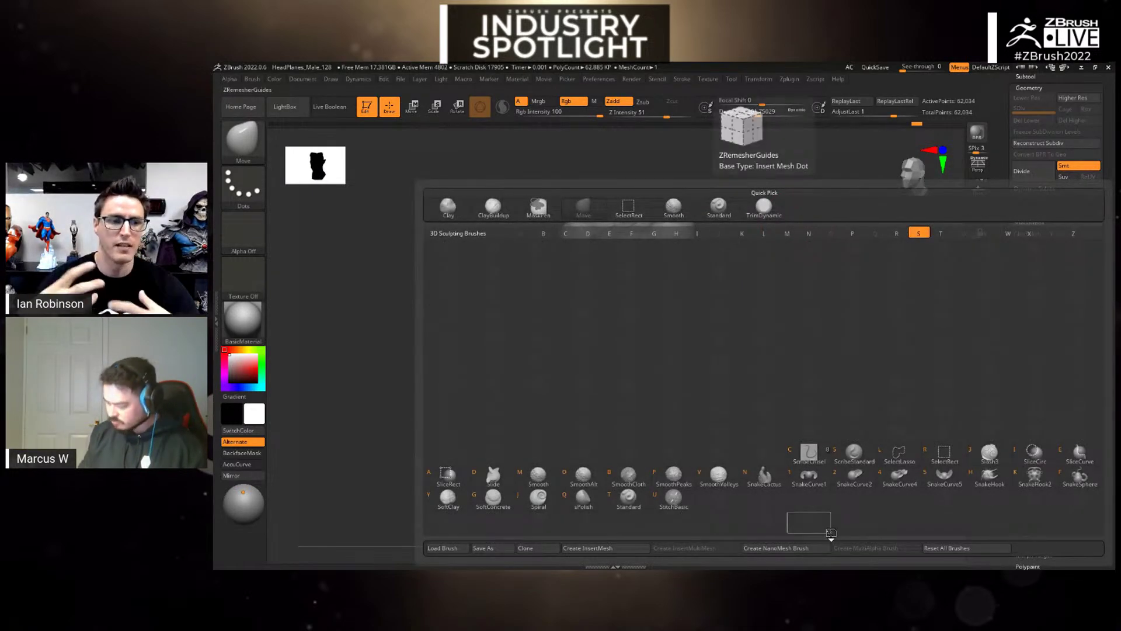
click(989, 478)
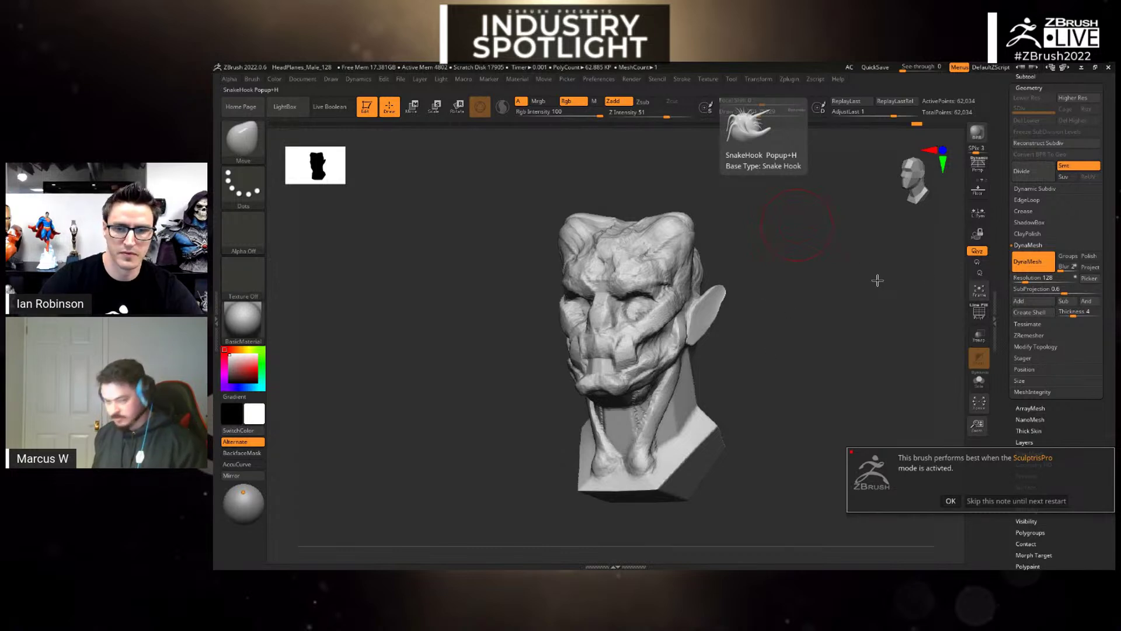
click(950, 500)
mouse_move(793, 256)
shift+mouse_down()
mouse_move(788, 333)
mouse_move(805, 313)
mouse_move(807, 323)
shift+mouse_up()
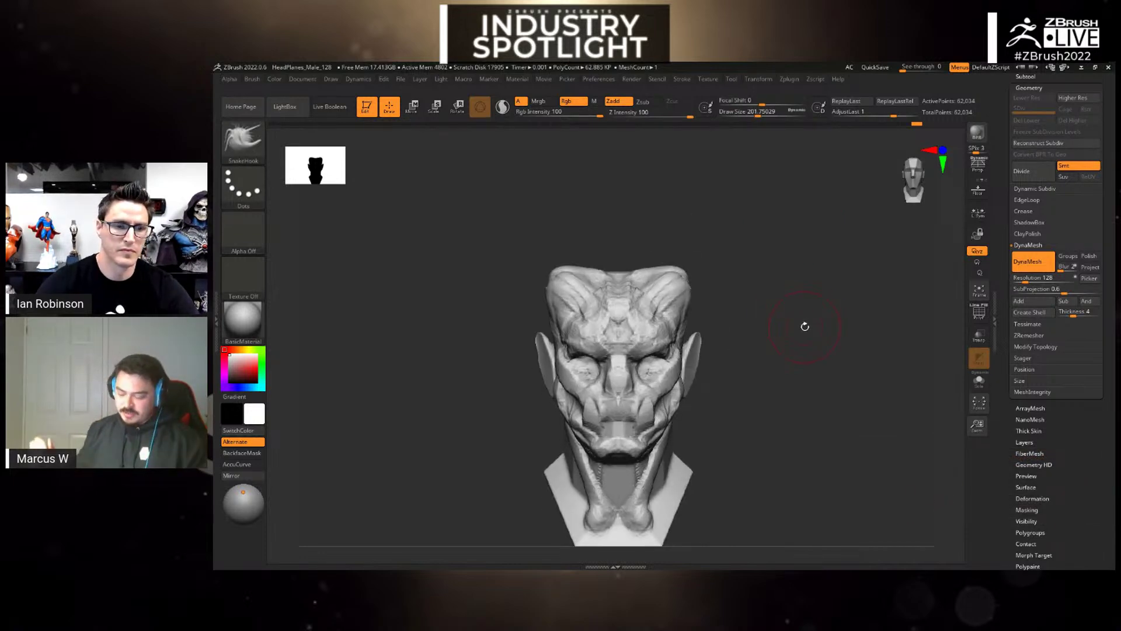
key(space)
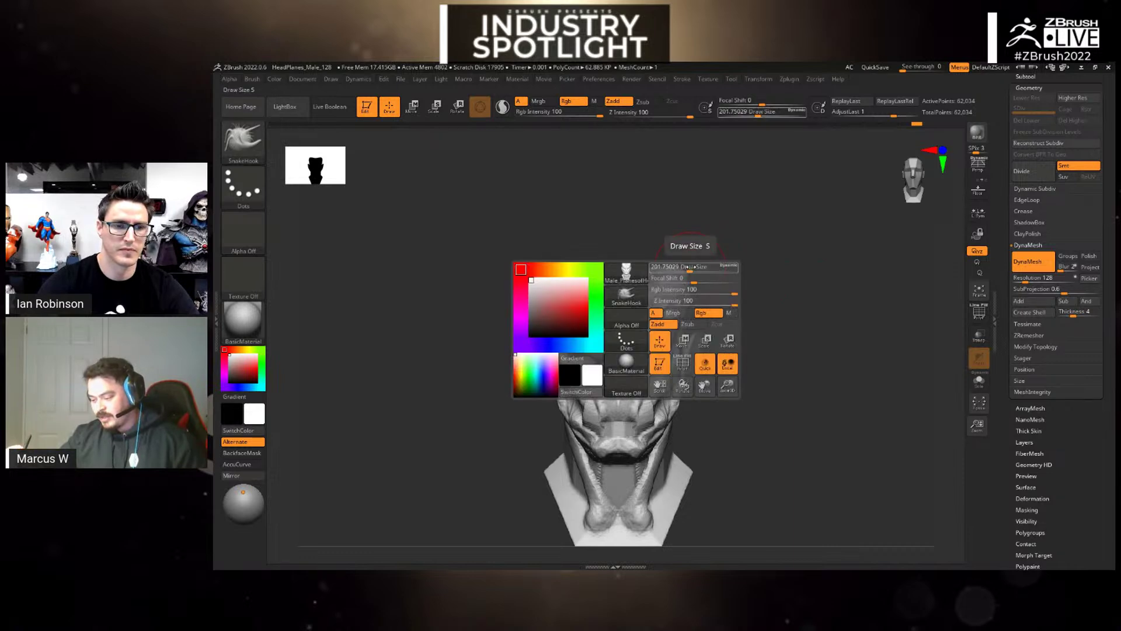
drag(690, 268, 702, 269)
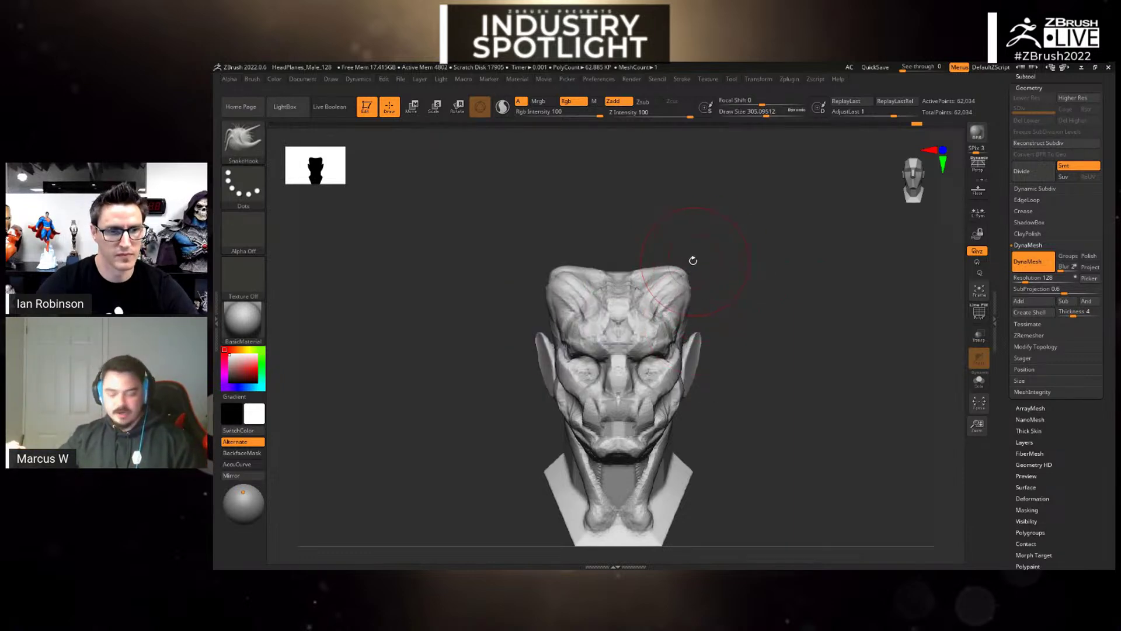
mouse_move(672, 274)
mouse_down()
mouse_move(677, 259)
mouse_move(741, 263)
mouse_move(769, 311)
mouse_move(768, 292)
mouse_move(788, 275)
mouse_move(806, 344)
mouse_move(778, 325)
mouse_up()
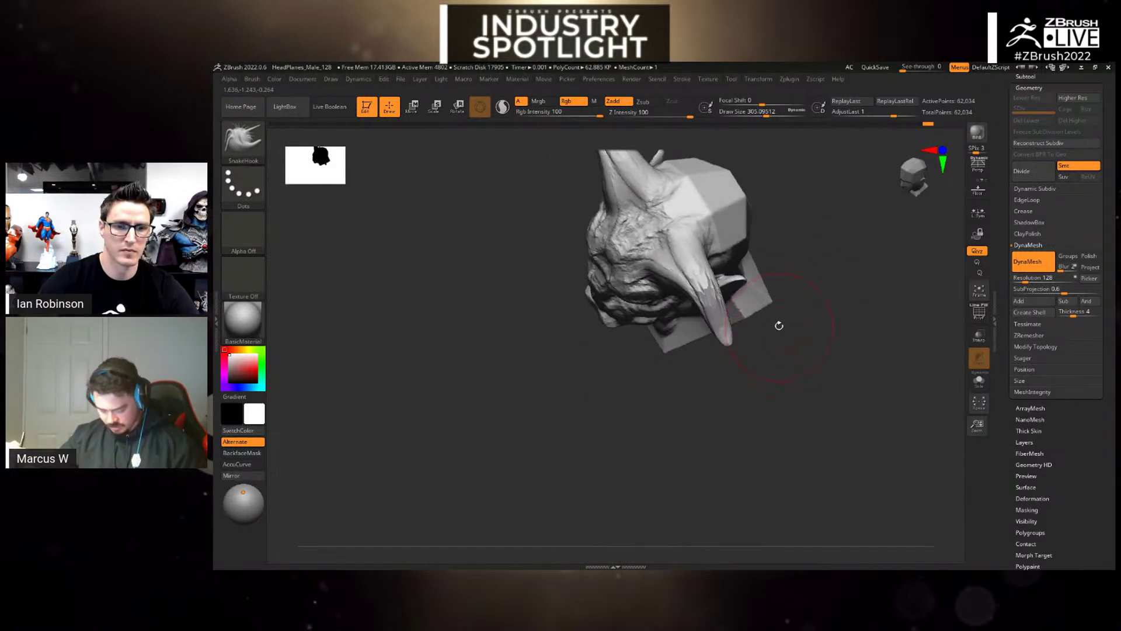
- Bend the horns into a curved shape with the Move brush at a draw size of about 492
key(b)
key(m)
key(v)
key(space)
mouse_move(757, 287)
mouse_down()
mouse_move(666, 304)
mouse_move(653, 327)
mouse_move(706, 303)
mouse_up()
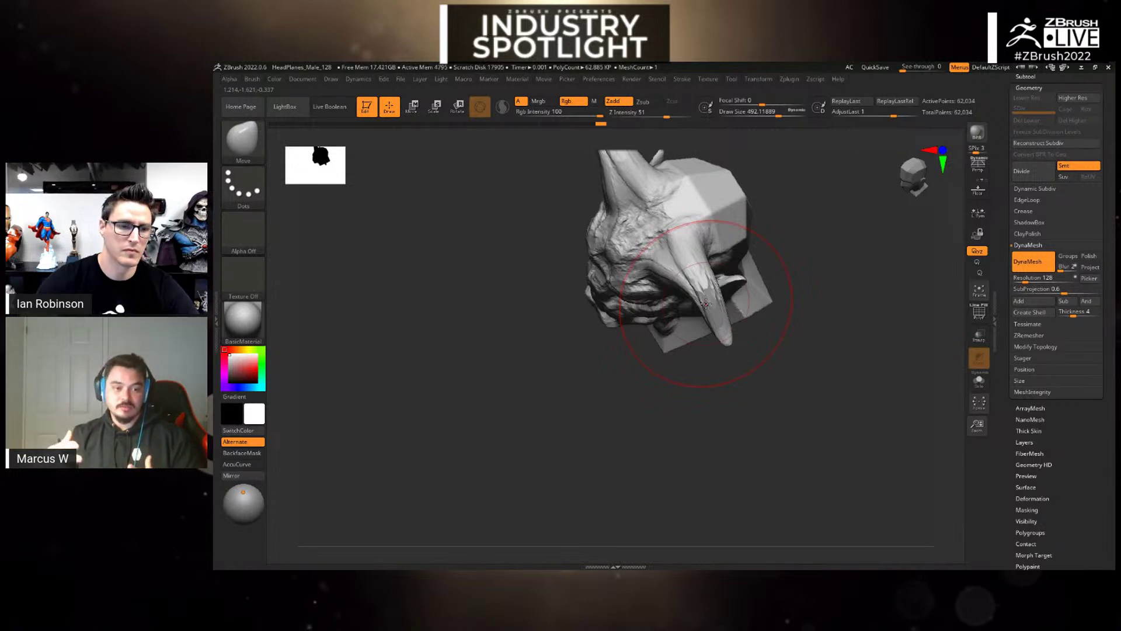
mouse_move(704, 453)
mouse_down()
mouse_move(818, 271)
mouse_move(814, 212)
mouse_up()
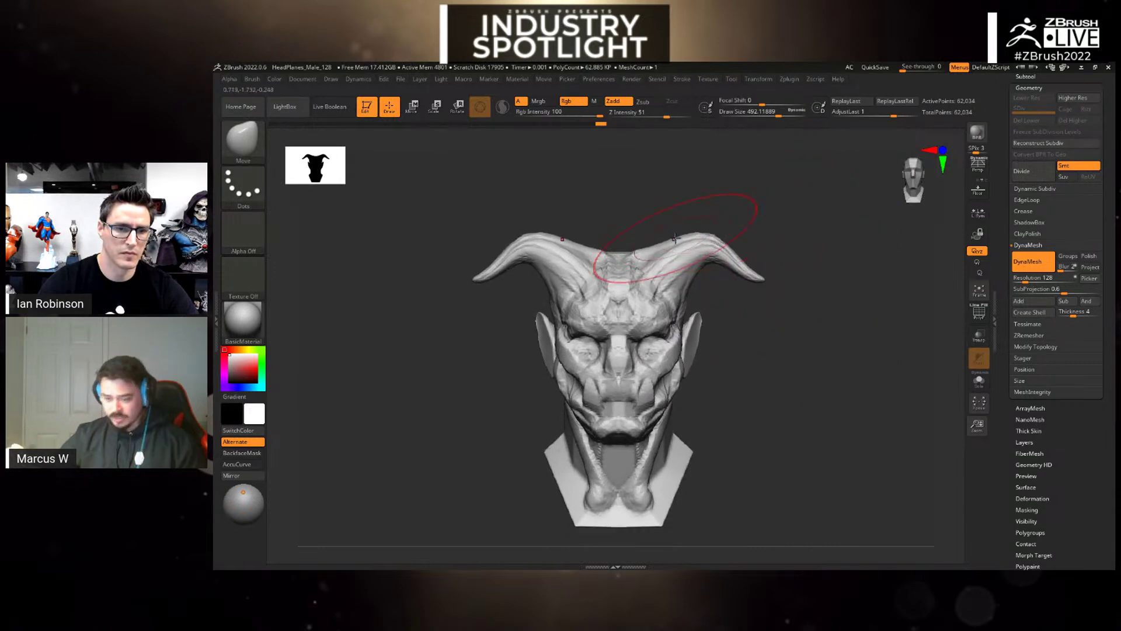
- Mask both horns with the MaskPen's Lasso stroke and invert the mask to protect the rest of the head
ctrl+click(243, 187)
ctrl+click(401, 209)
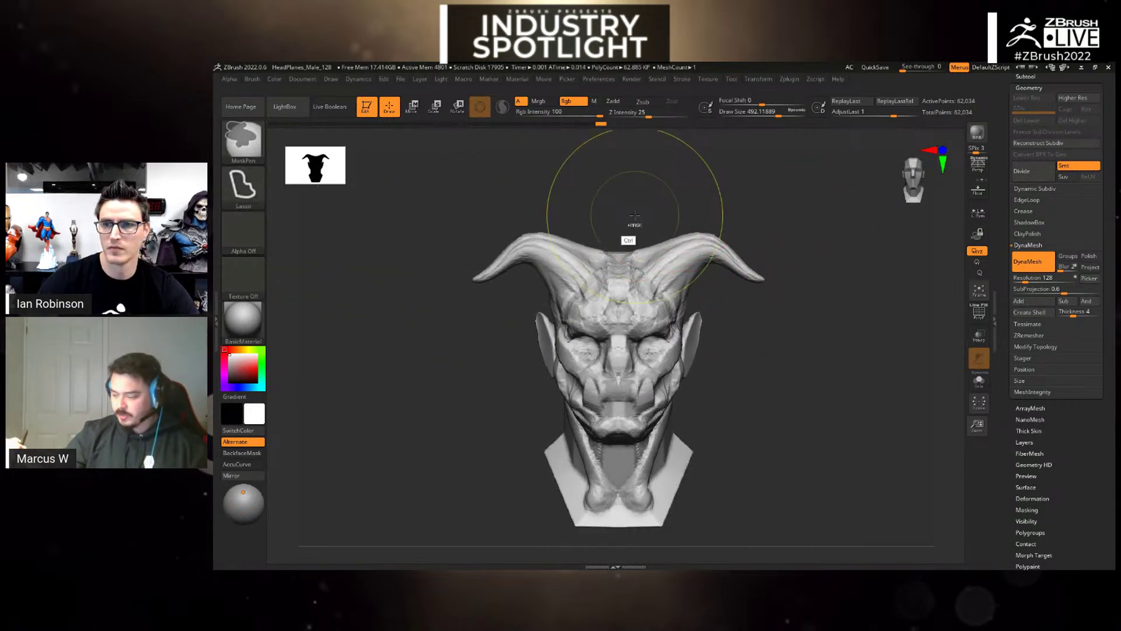
mouse_move(622, 211)
ctrl+mouse_down()
mouse_move(660, 276)
mouse_move(740, 321)
mouse_move(706, 229)
ctrl+mouse_up()
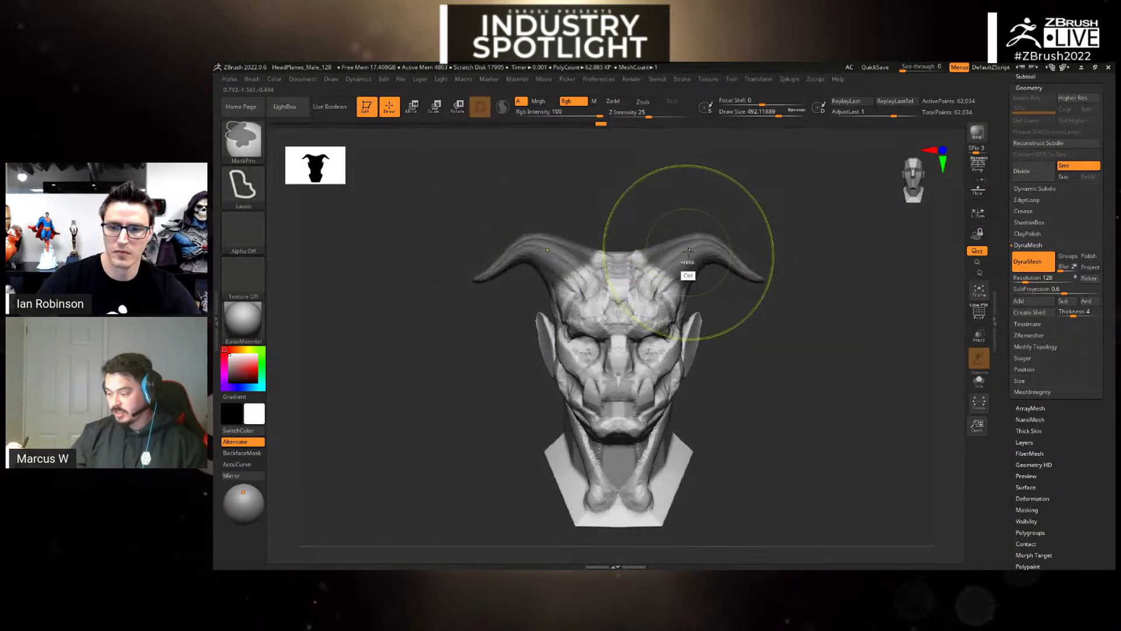
ctrl+click(706, 229)
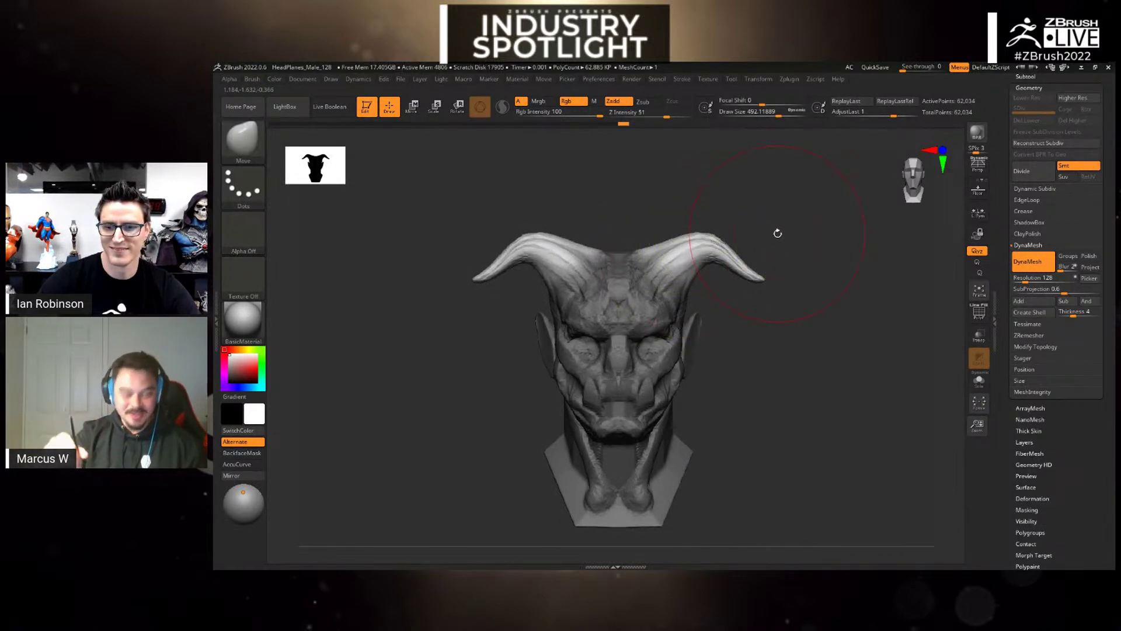
- Rotate and scale the unmasked horns with the gizmo so they curl downward and back beside the head
key(w)
click(602, 311)
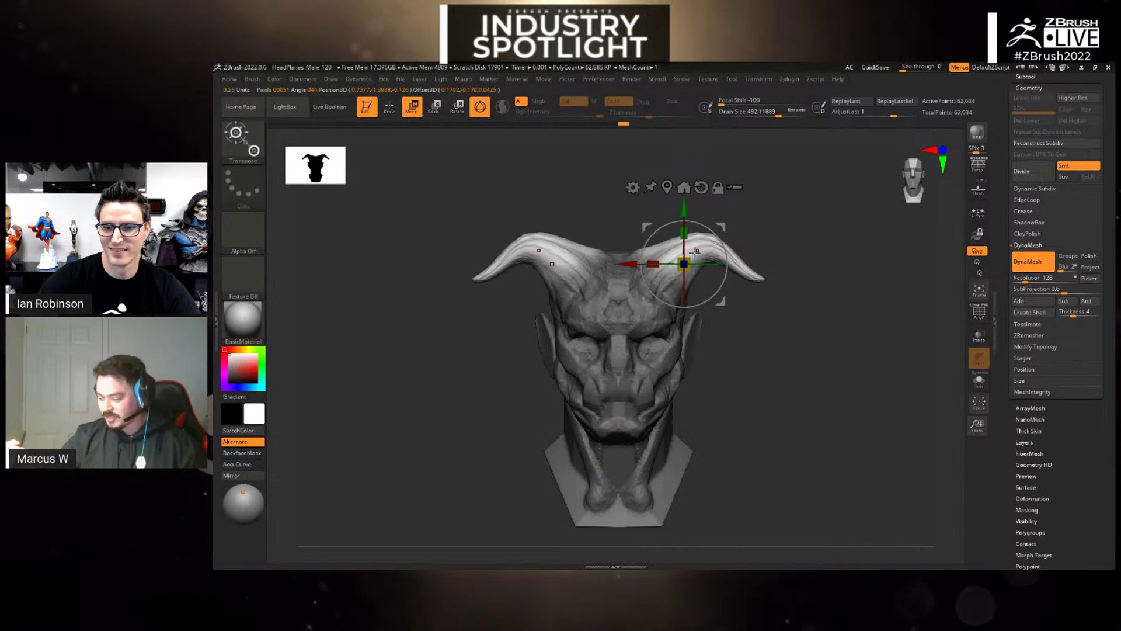
drag(692, 222, 713, 233)
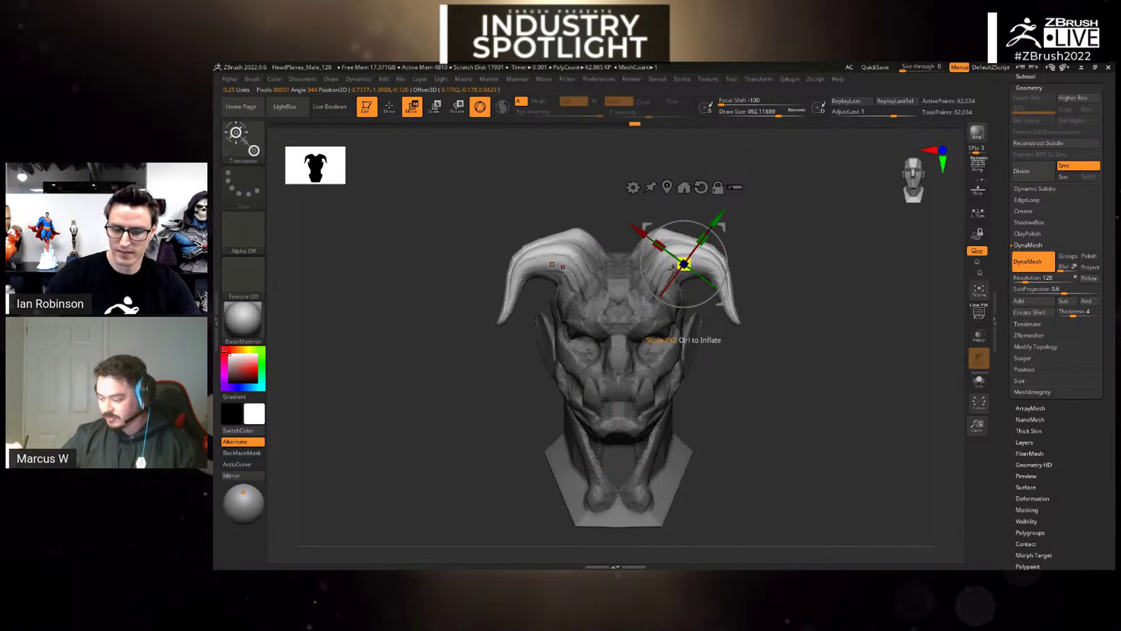
drag(679, 272, 694, 238)
drag(817, 256, 858, 216)
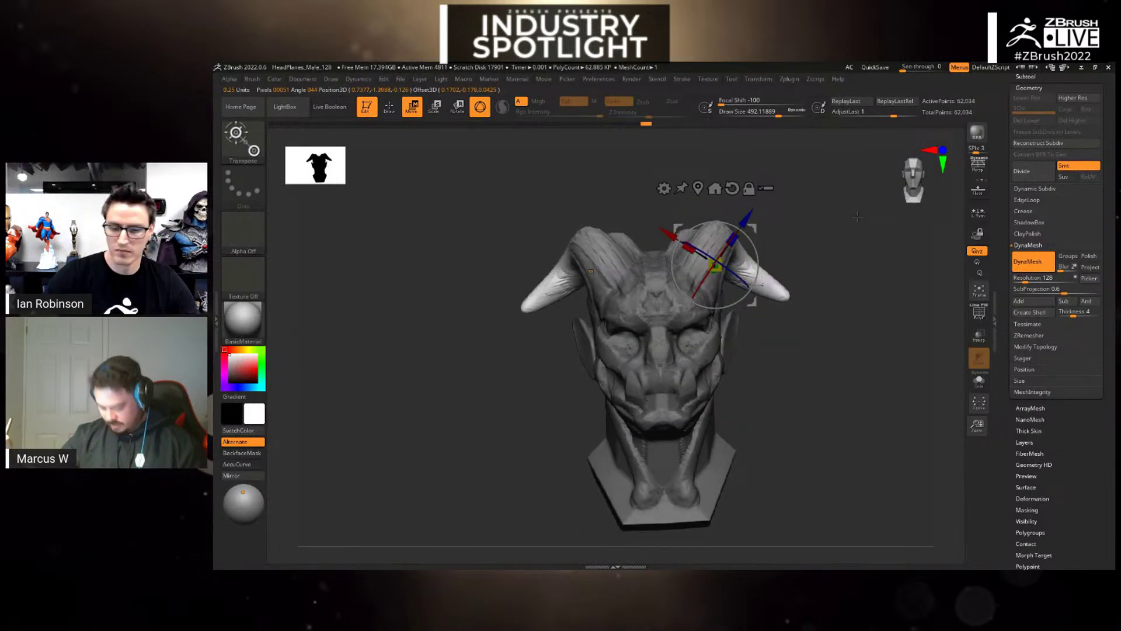
- Adjust the horn curve with the Move brush, then reshape the nose at a draw size of about 274
key(q)
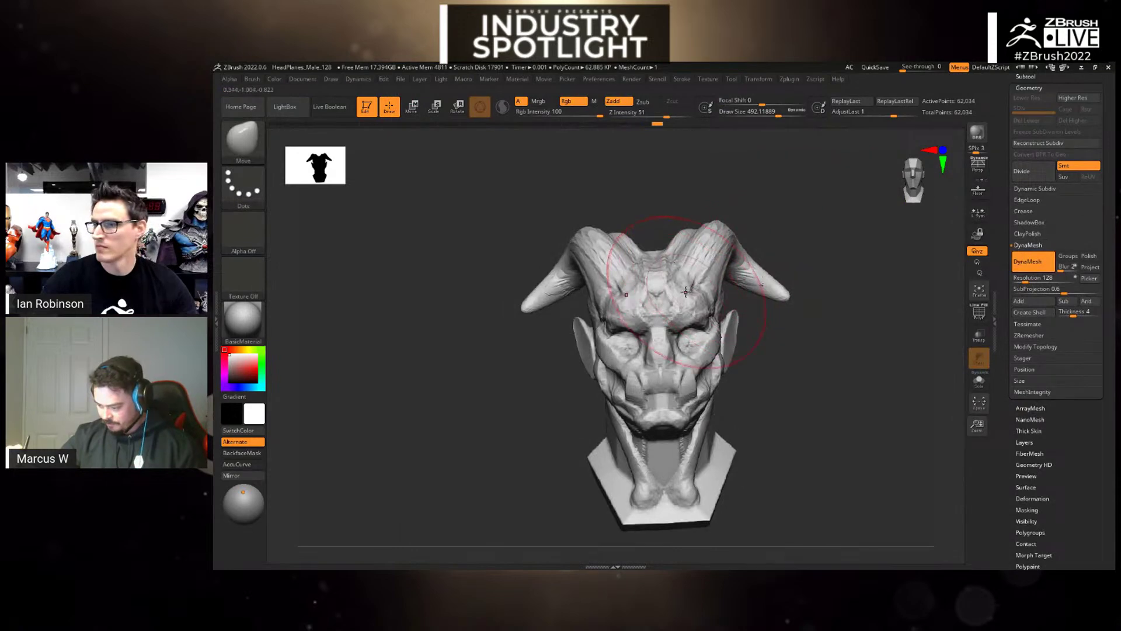
drag(708, 226, 717, 235)
key(space)
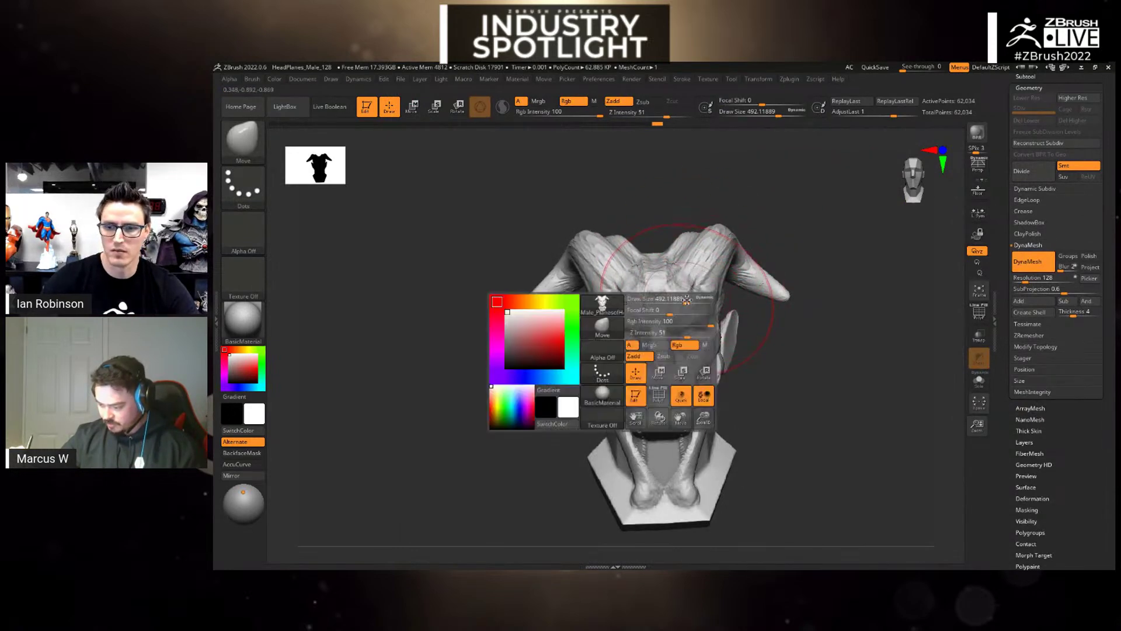
drag(676, 300, 671, 300)
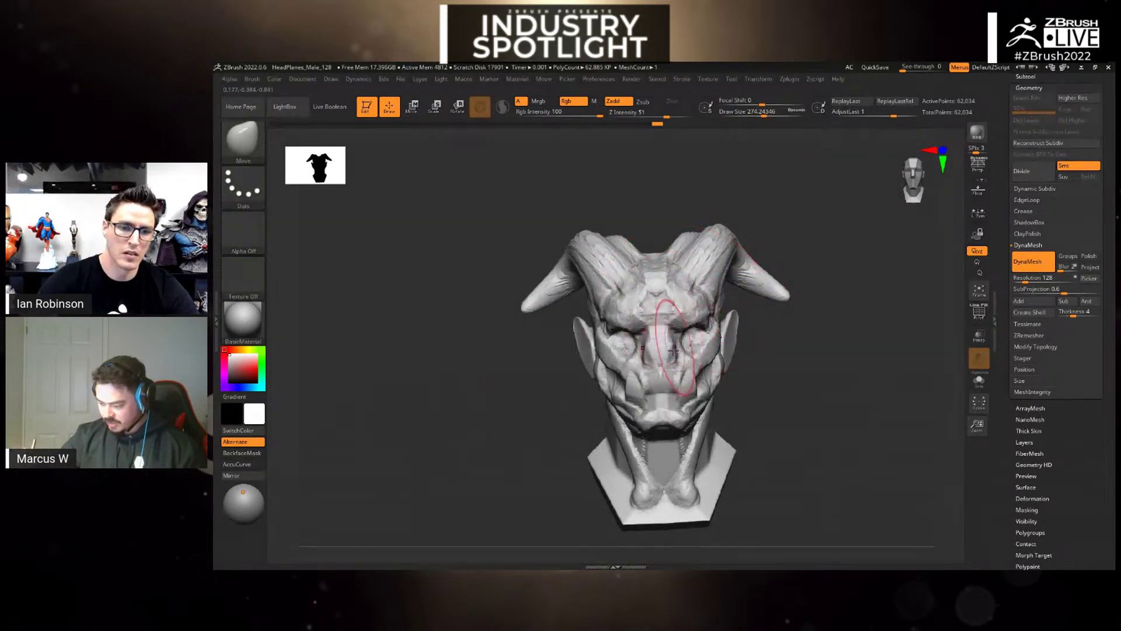
drag(687, 363, 685, 351)
mouse_move(856, 268)
mouse_down()
mouse_move(813, 395)
mouse_move(805, 333)
mouse_up()
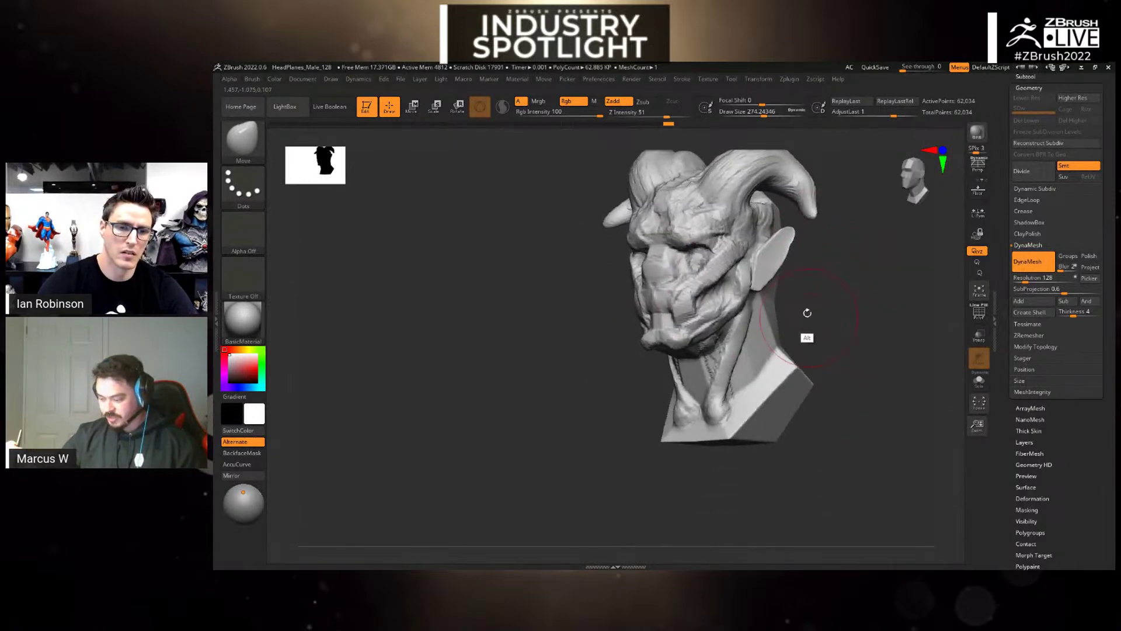
- Carve the nostrils, mouth line and inner ears with DamStandard using Alpha 47 and a draw size of about 136
key(b)
key(d)
key(s)
click(251, 234)
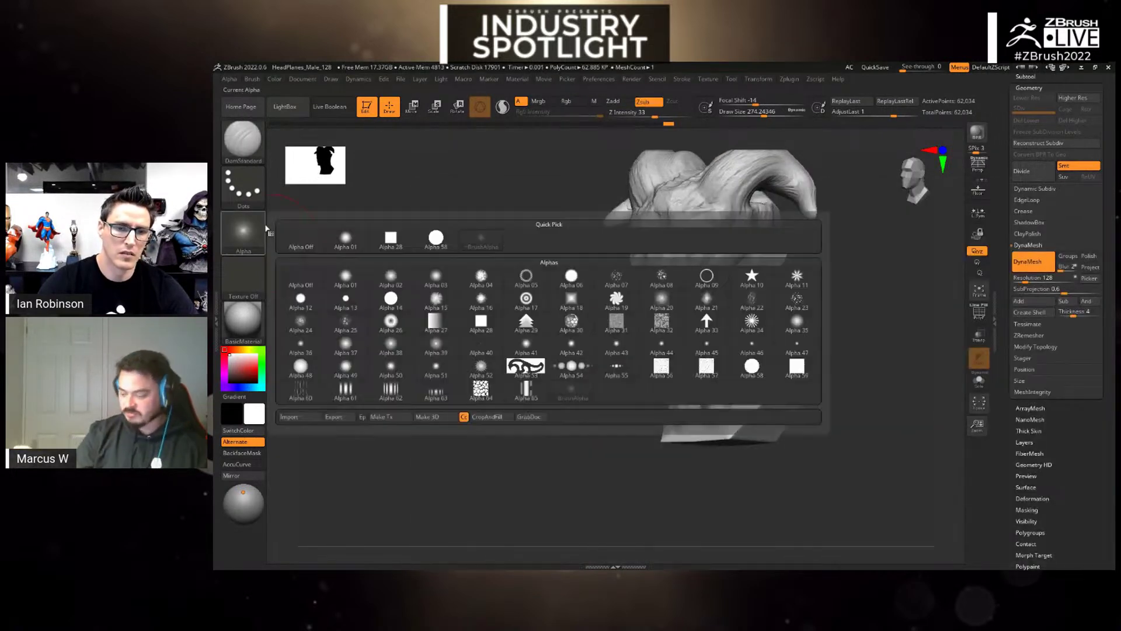
click(797, 347)
key(space)
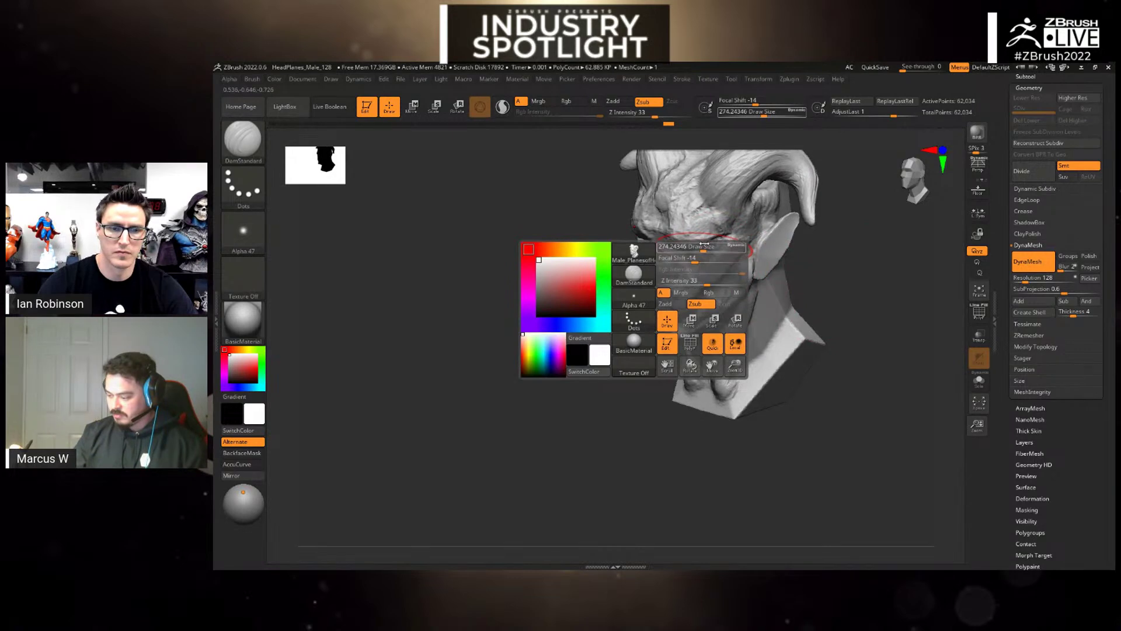
drag(694, 248, 691, 247)
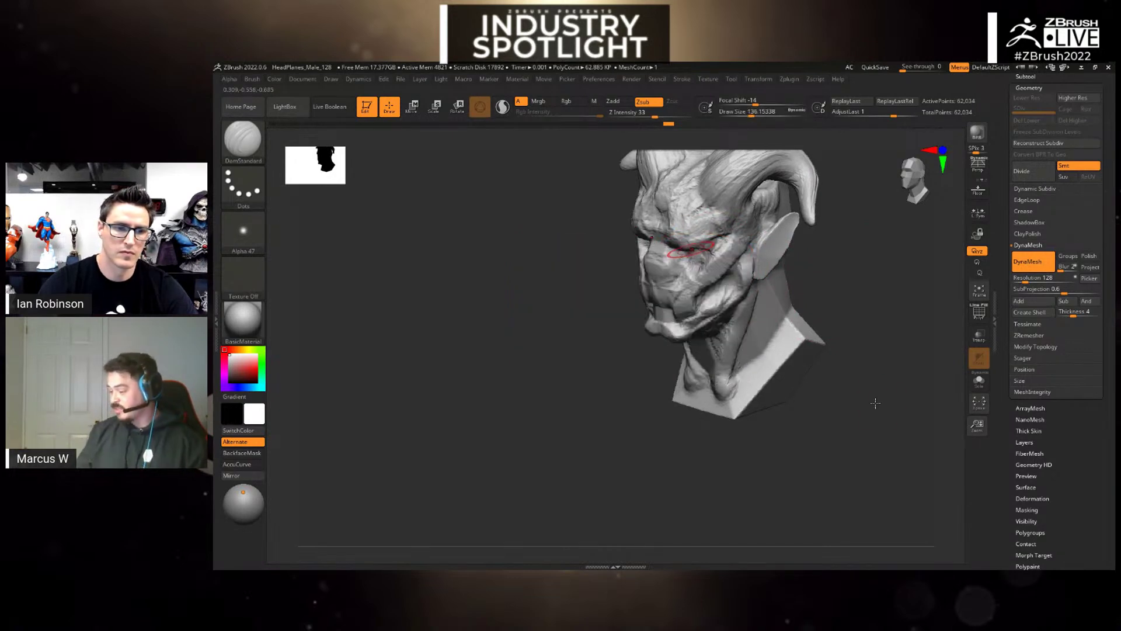
drag(875, 403, 875, 345)
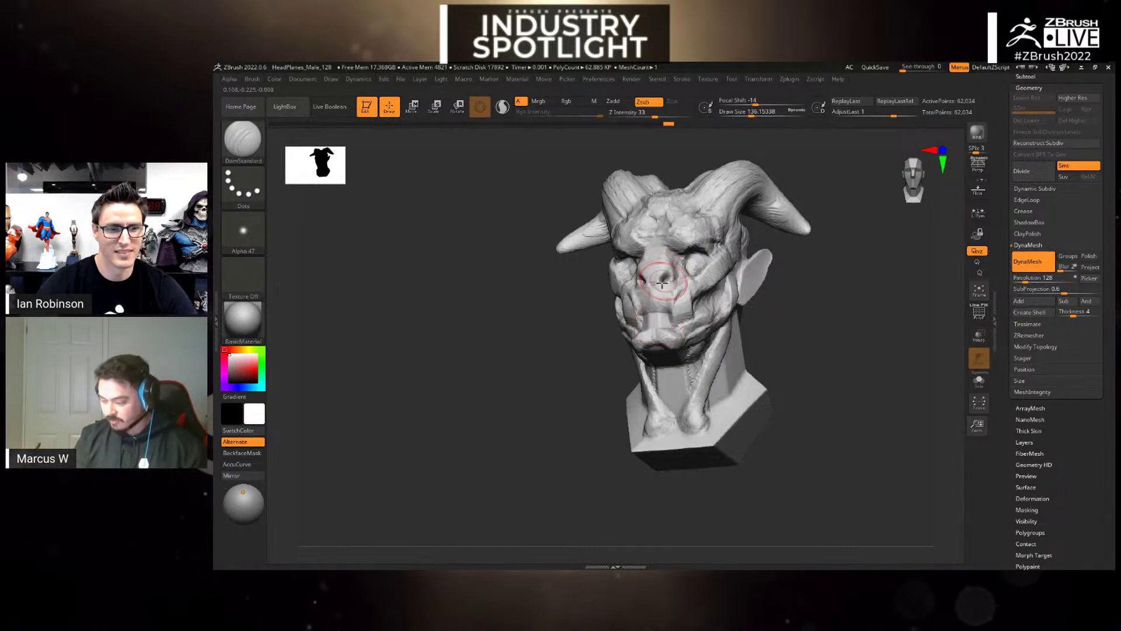
drag(661, 307, 724, 298)
drag(875, 350, 808, 352)
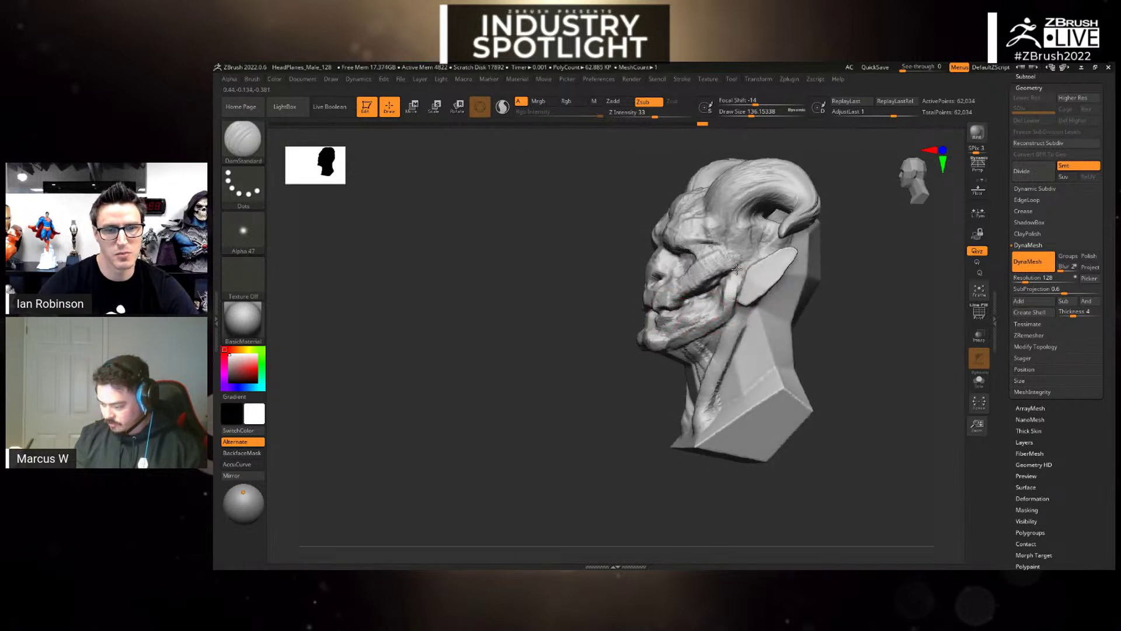
mouse_move(851, 313)
mouse_down()
mouse_move(878, 311)
mouse_move(790, 343)
mouse_move(795, 352)
mouse_move(819, 345)
mouse_move(776, 330)
mouse_move(771, 316)
mouse_move(722, 310)
mouse_up()
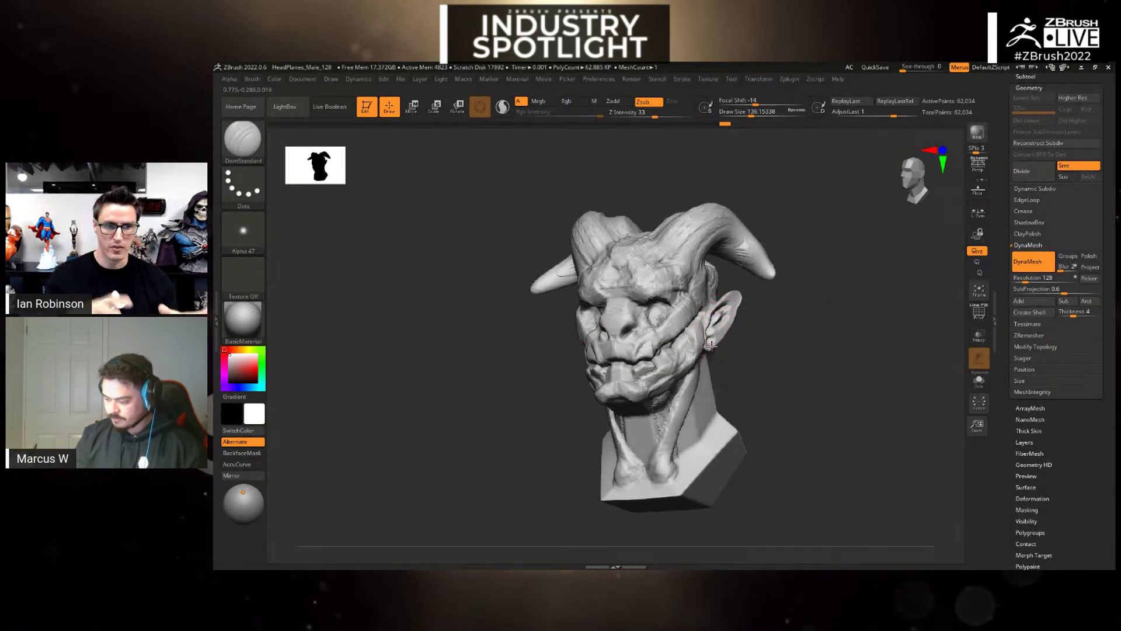
- Reshape the brow and eye area with the Move brush at a draw size of about 136
mouse_move(812, 380)
mouse_down()
mouse_move(837, 384)
mouse_move(825, 383)
mouse_up()
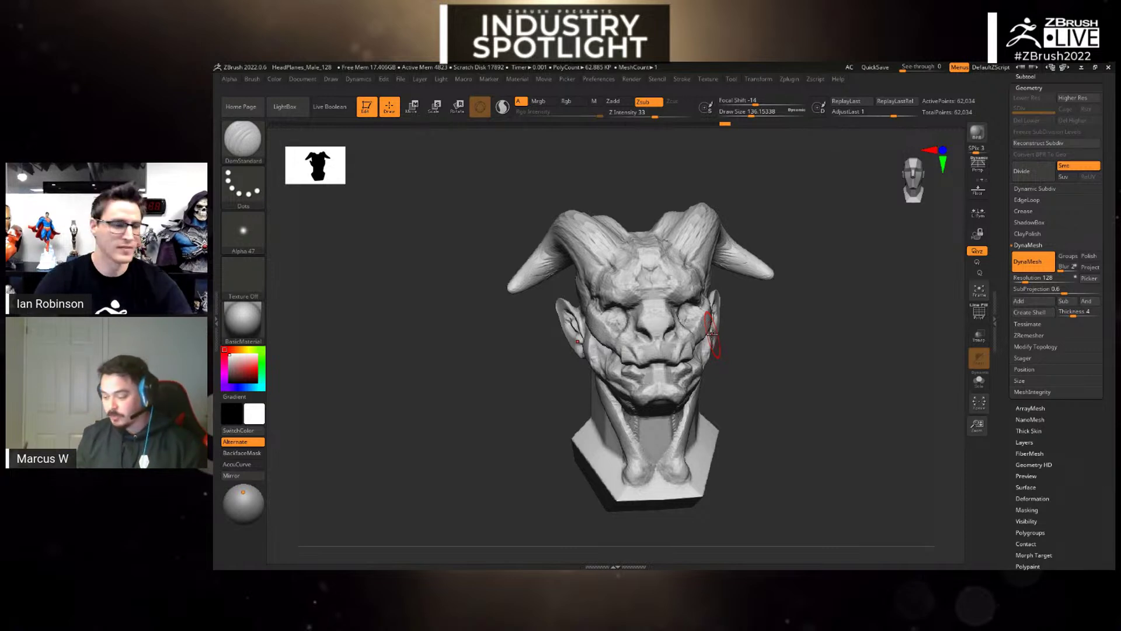
drag(773, 348, 820, 357)
key(b)
key(m)
key(v)
drag(822, 334, 806, 355)
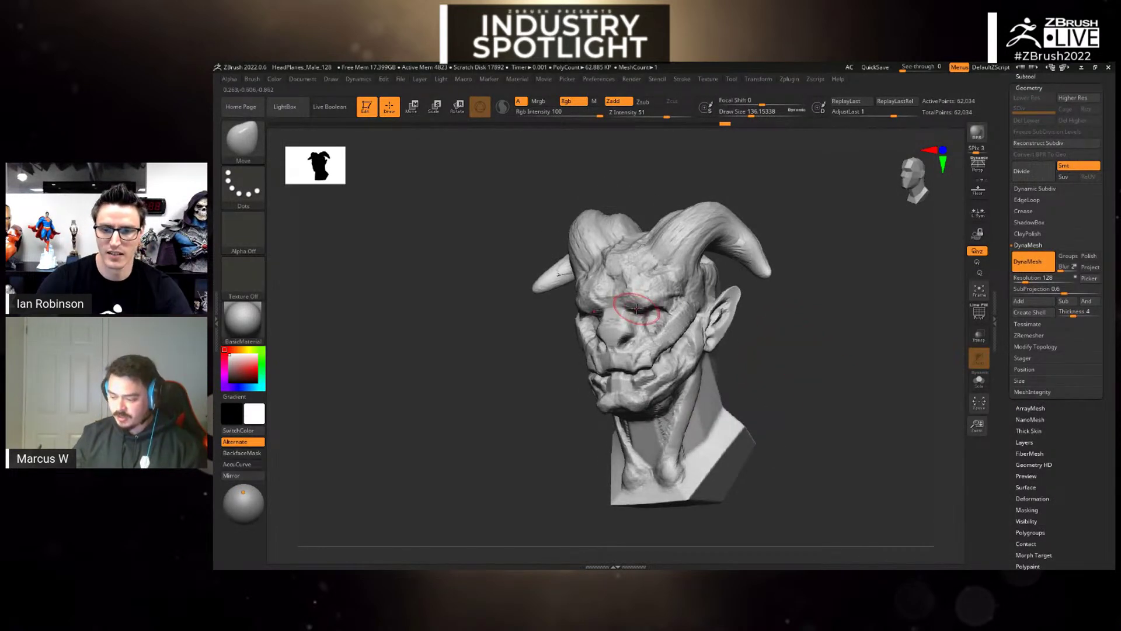
drag(636, 305, 646, 315)
drag(787, 337, 808, 326)
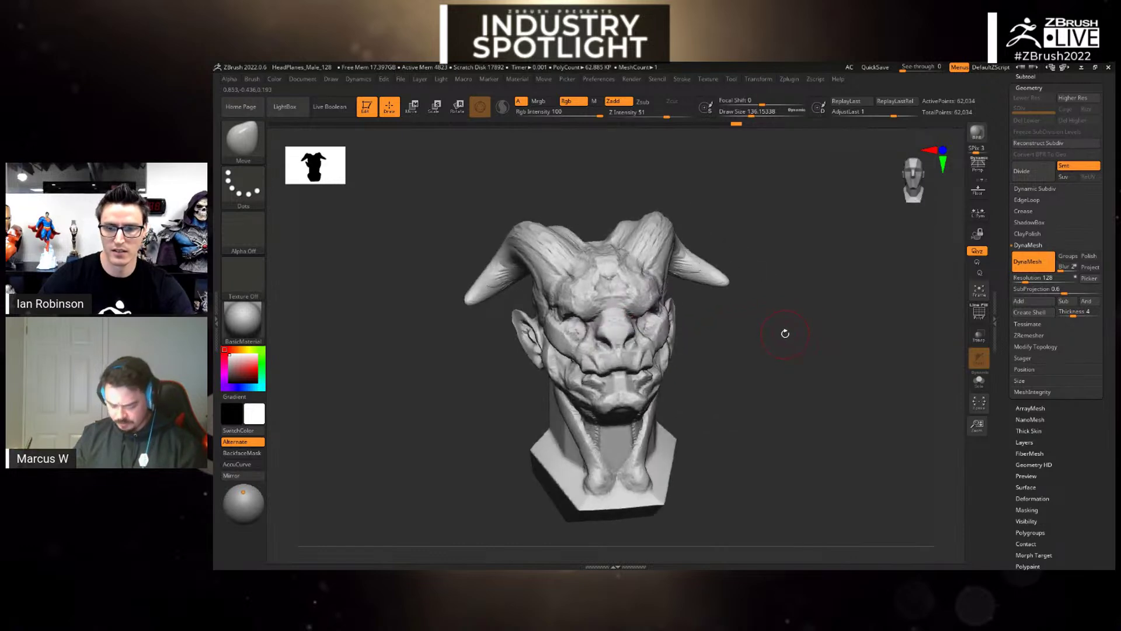
- Build up form on the head with ClayBuildup, using draw sizes of about 62 and 77
key(b)
click(493, 209)
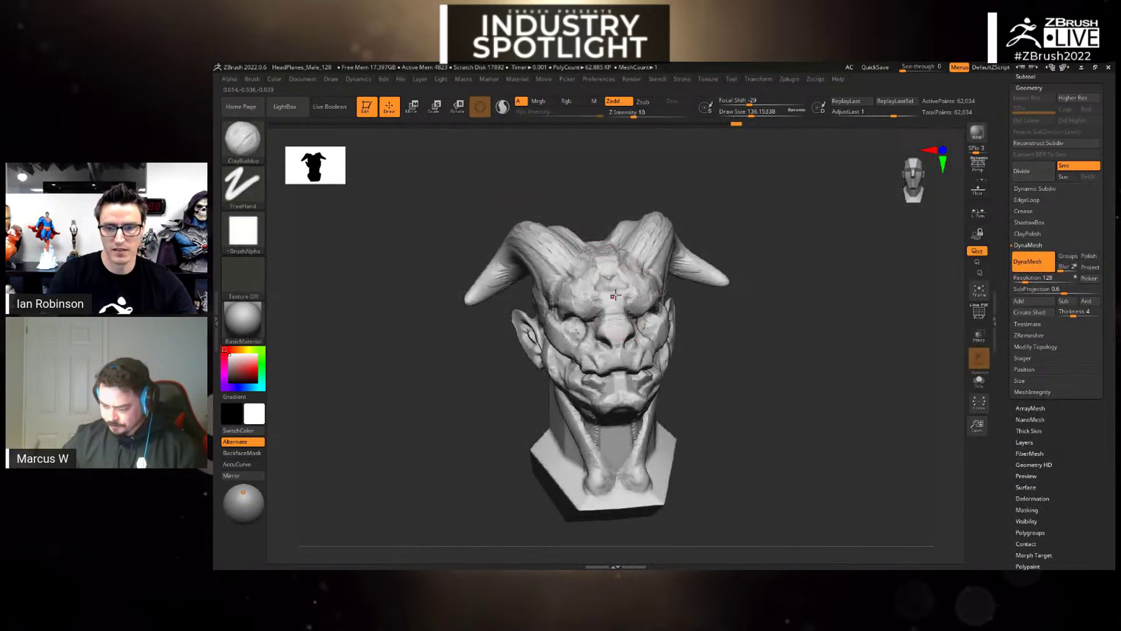
key(space)
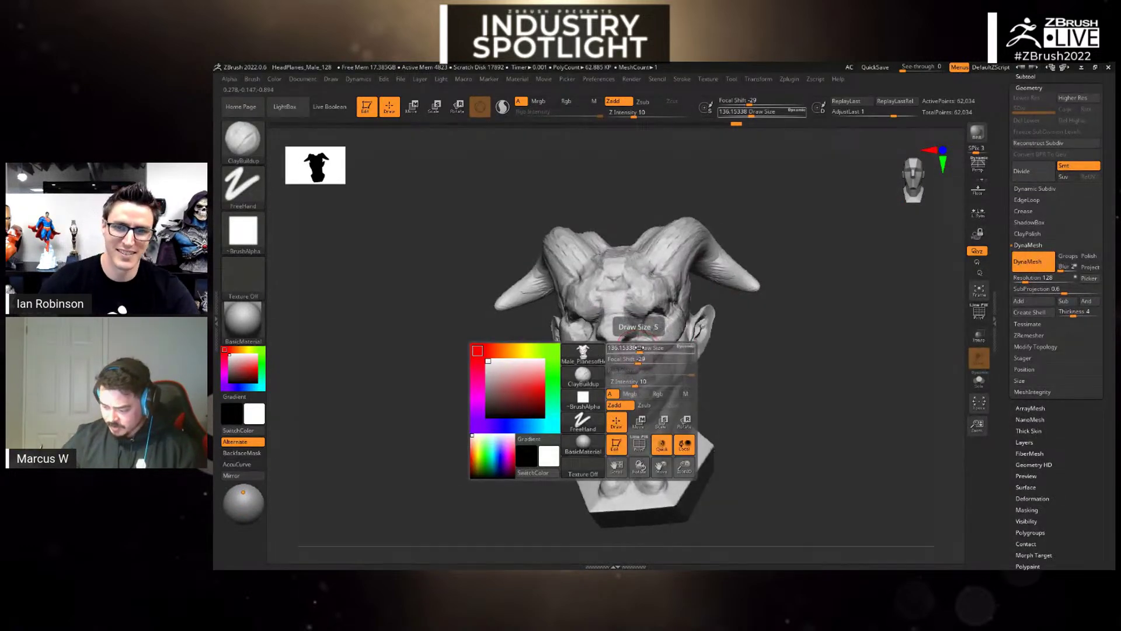
drag(641, 349, 627, 348)
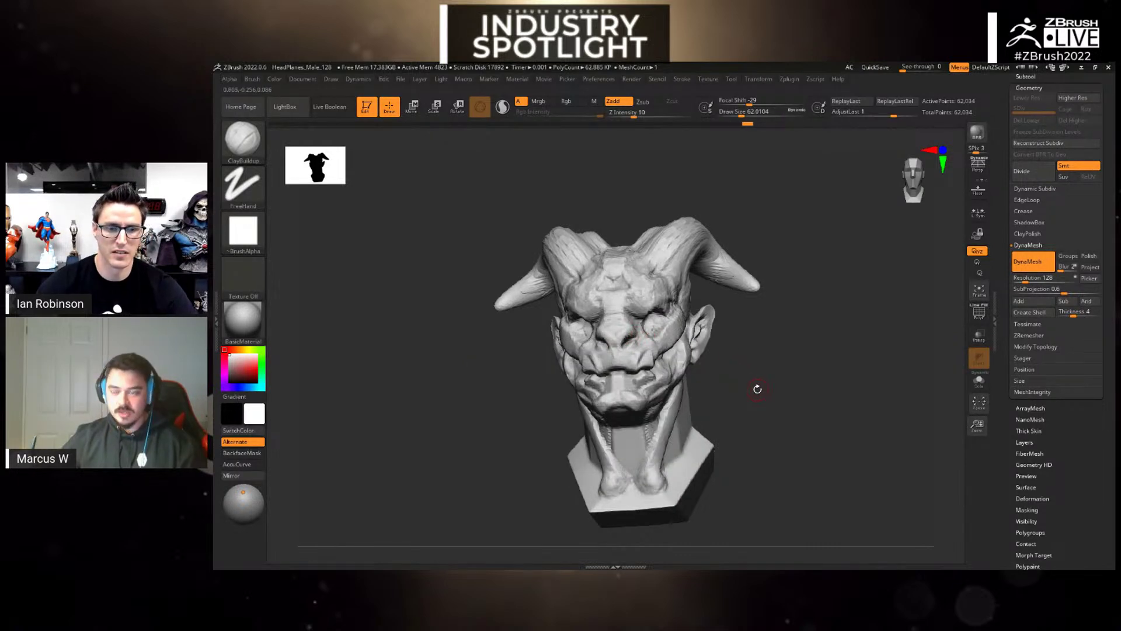
drag(759, 389, 629, 371)
key(space)
drag(546, 345, 552, 345)
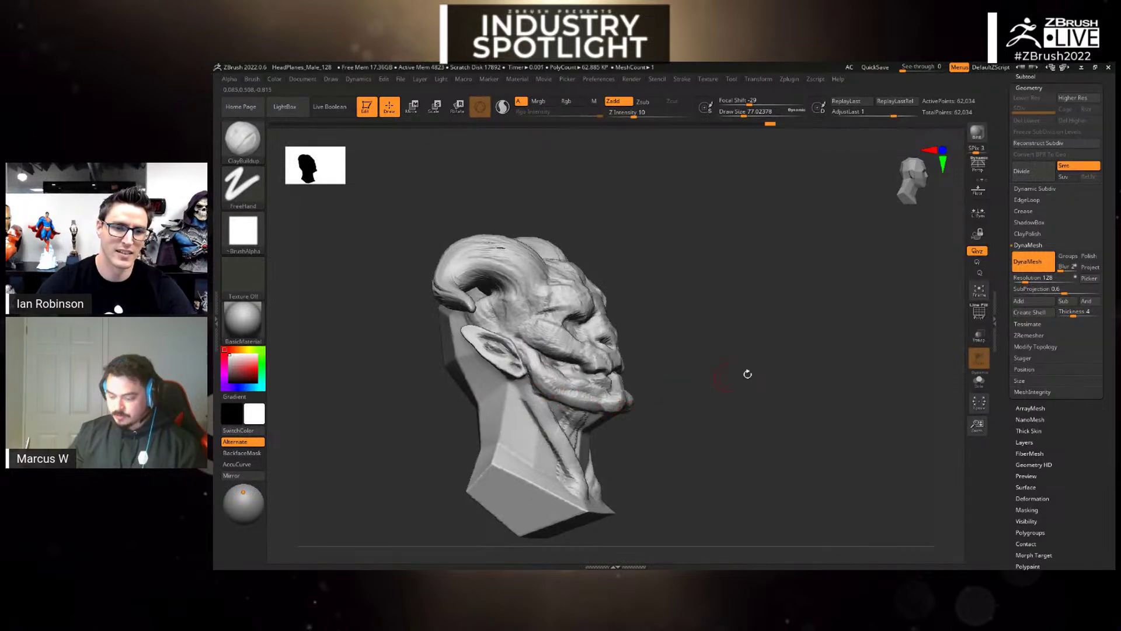
drag(746, 373, 744, 395)
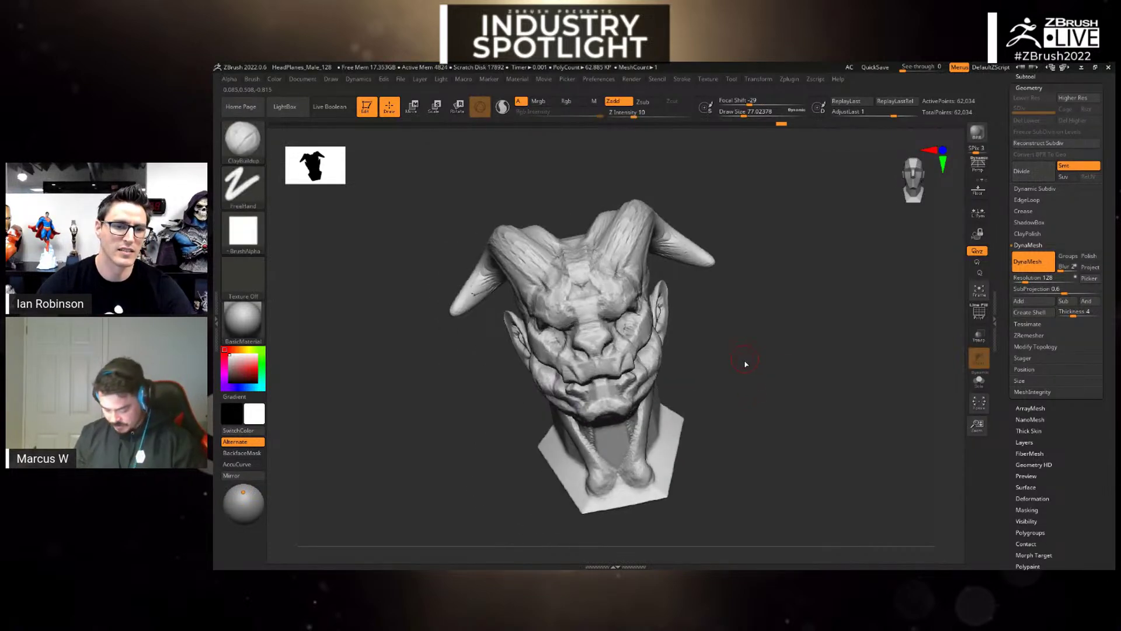
- Mask both ears with the MaskPen's Lasso stroke and invert the mask to protect the rest of the head
key(space)
drag(658, 335, 671, 334)
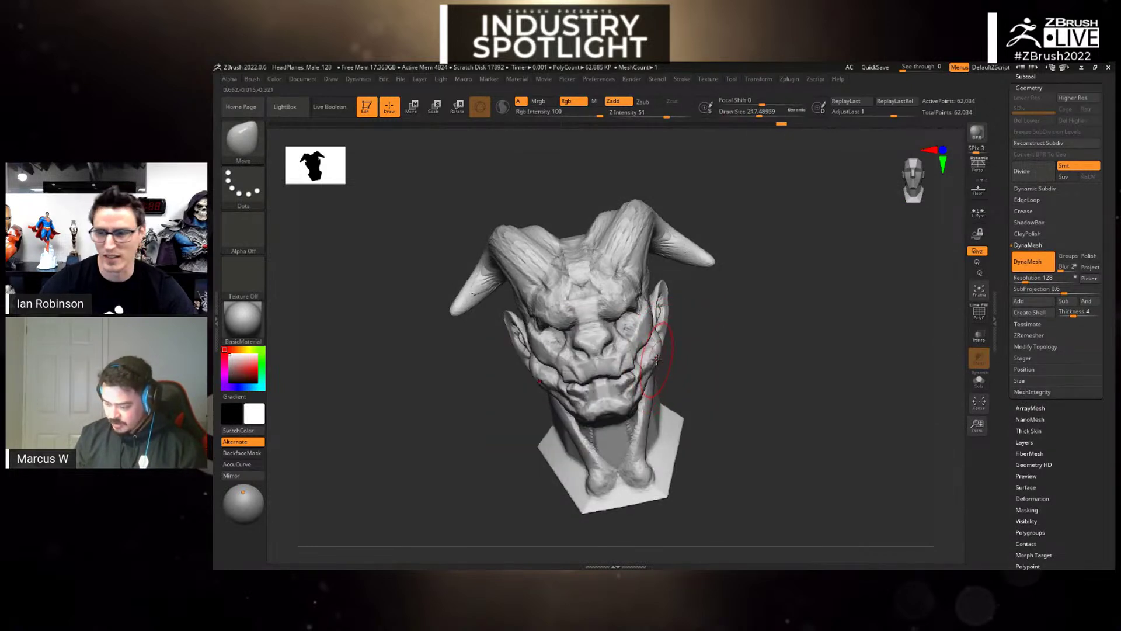
drag(715, 310, 727, 309)
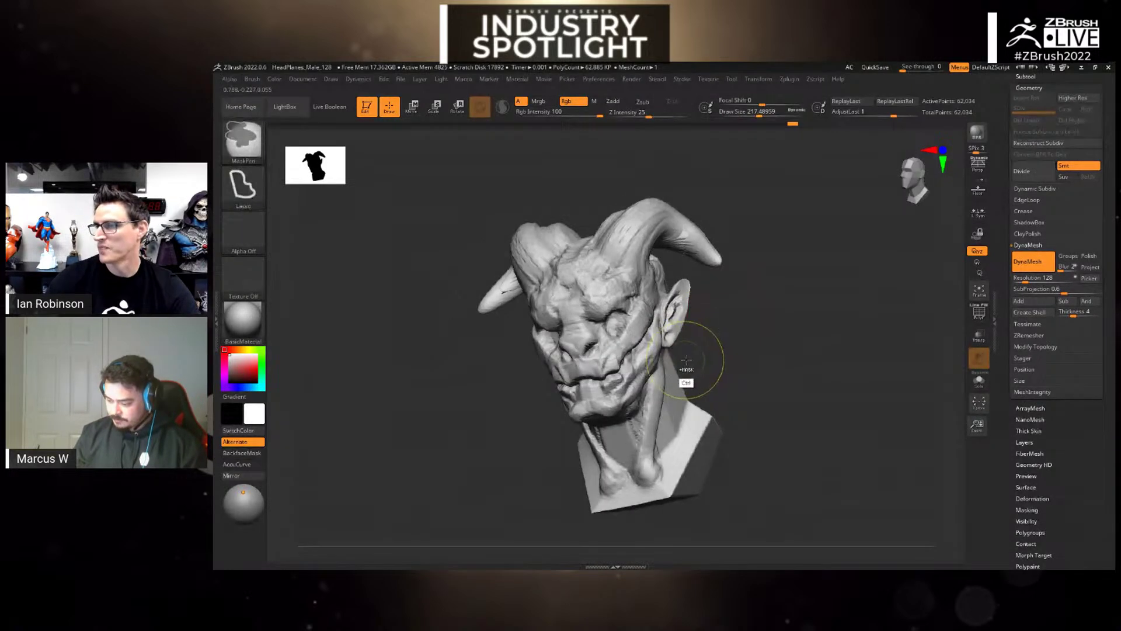
mouse_move(687, 357)
ctrl+mouse_down()
mouse_move(685, 273)
mouse_move(669, 279)
mouse_move(664, 302)
mouse_move(669, 359)
ctrl+mouse_up()
drag(726, 320, 611, 318)
ctrl+click(709, 322)
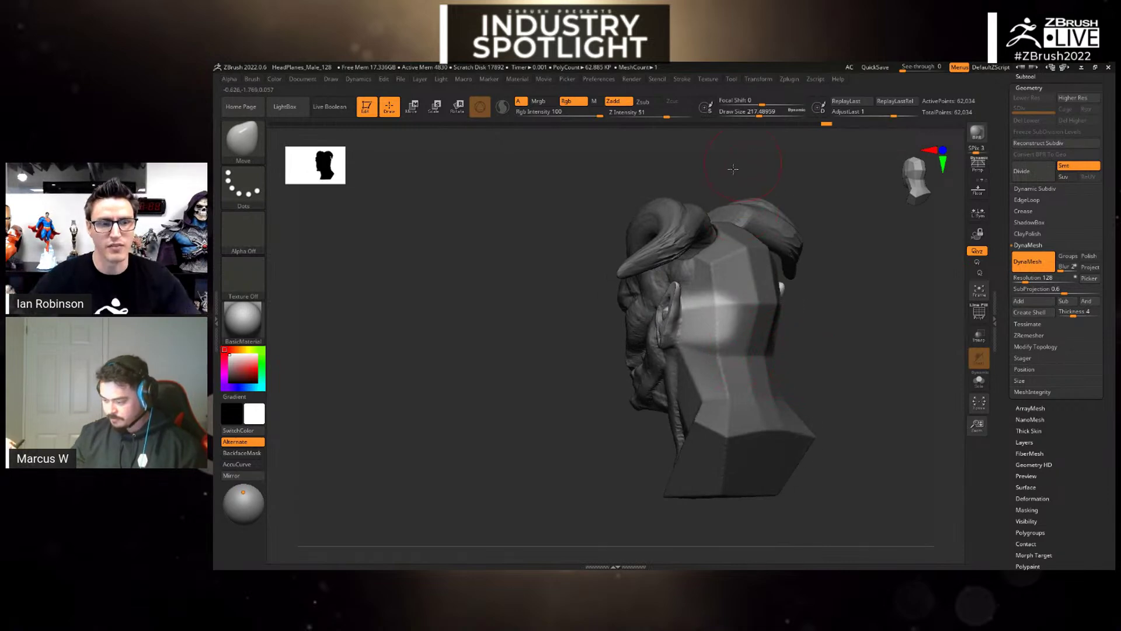
mouse_move(754, 160)
mouse_down()
mouse_move(678, 250)
mouse_move(680, 310)
mouse_move(740, 305)
mouse_up()
mouse_move(618, 401)
mouse_down()
mouse_move(678, 396)
mouse_move(679, 381)
mouse_up()
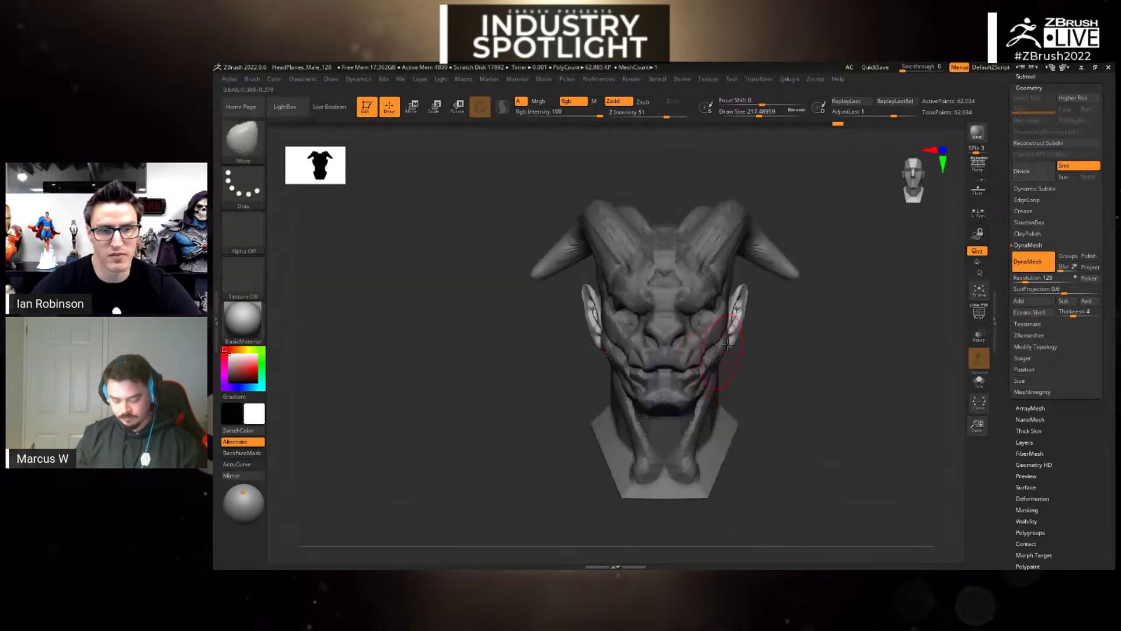
- Rotate and scale the unmasked ears with the gizmo so they stick out sideways from the head
key(w)
click(714, 163)
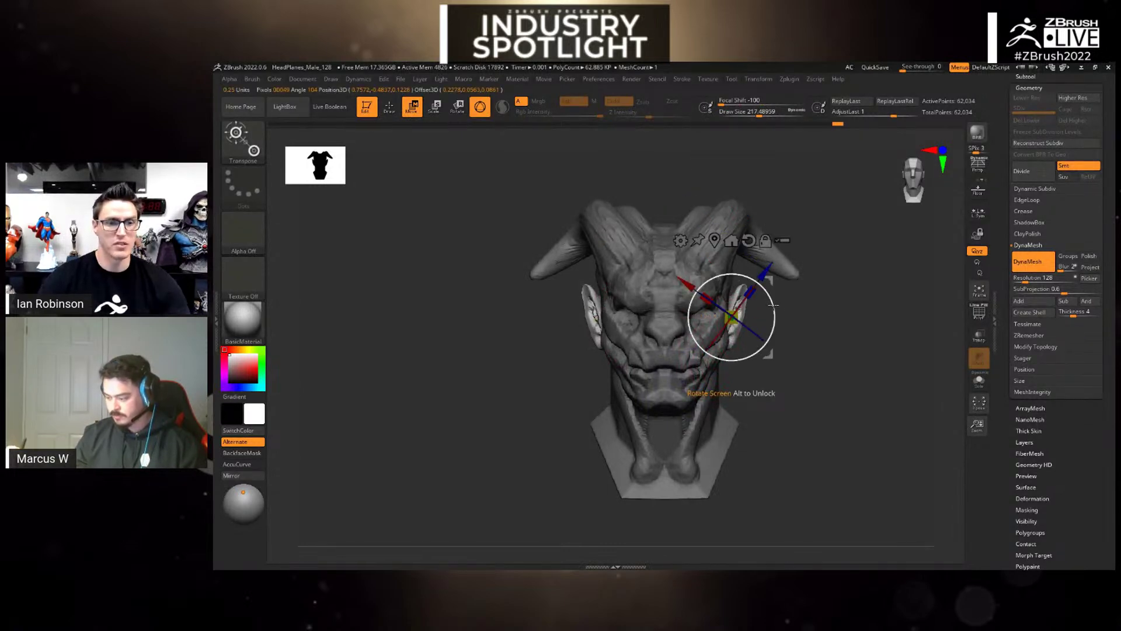
mouse_move(772, 322)
alt+mouse_down()
mouse_move(767, 297)
mouse_move(769, 316)
mouse_move(780, 308)
alt+mouse_up()
key(q)
mouse_move(849, 319)
mouse_down()
mouse_move(817, 319)
mouse_move(852, 318)
mouse_up()
key(w)
drag(772, 279, 781, 286)
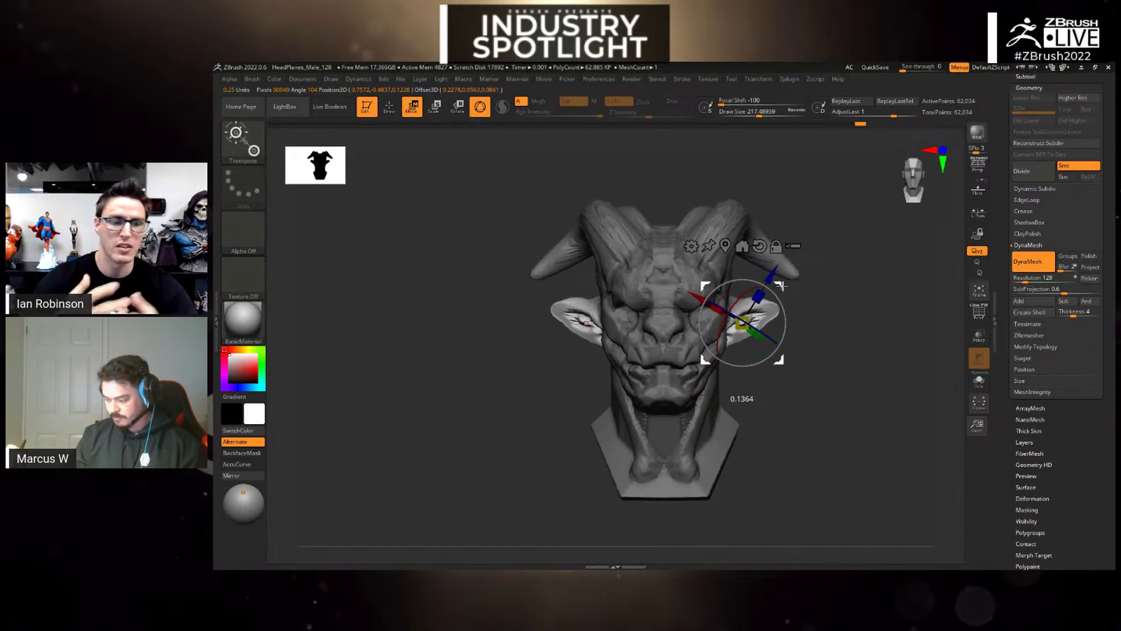
- Shift the gizmo closer to the ear base and enlarge both unmasked ears
key(q)
mouse_move(845, 349)
mouse_down()
mouse_move(804, 383)
mouse_move(786, 359)
mouse_up()
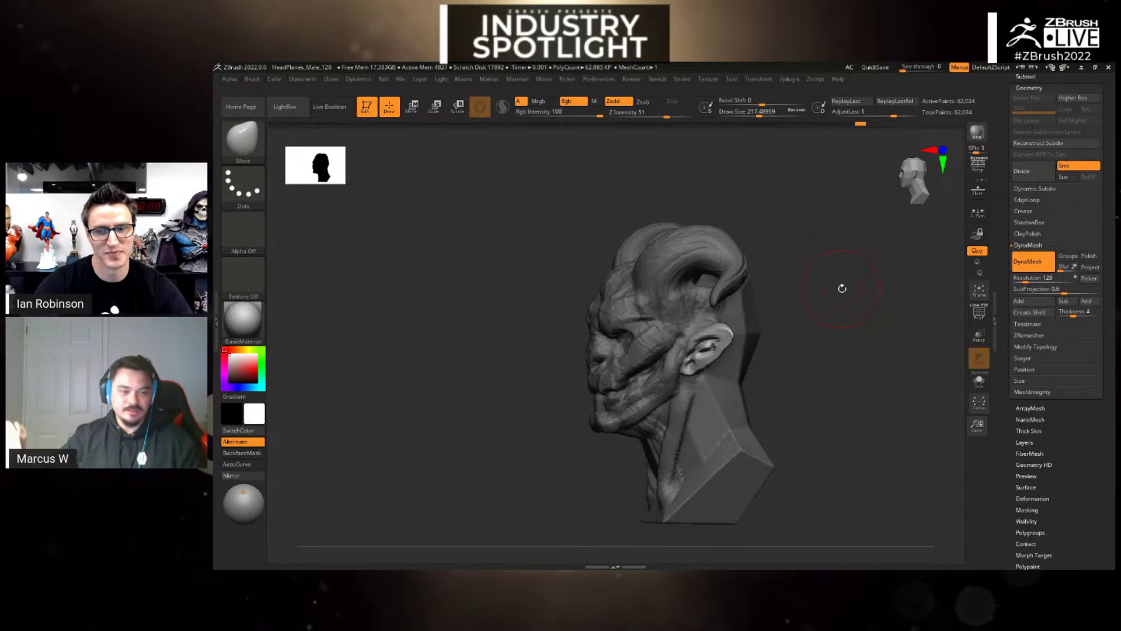
key(w)
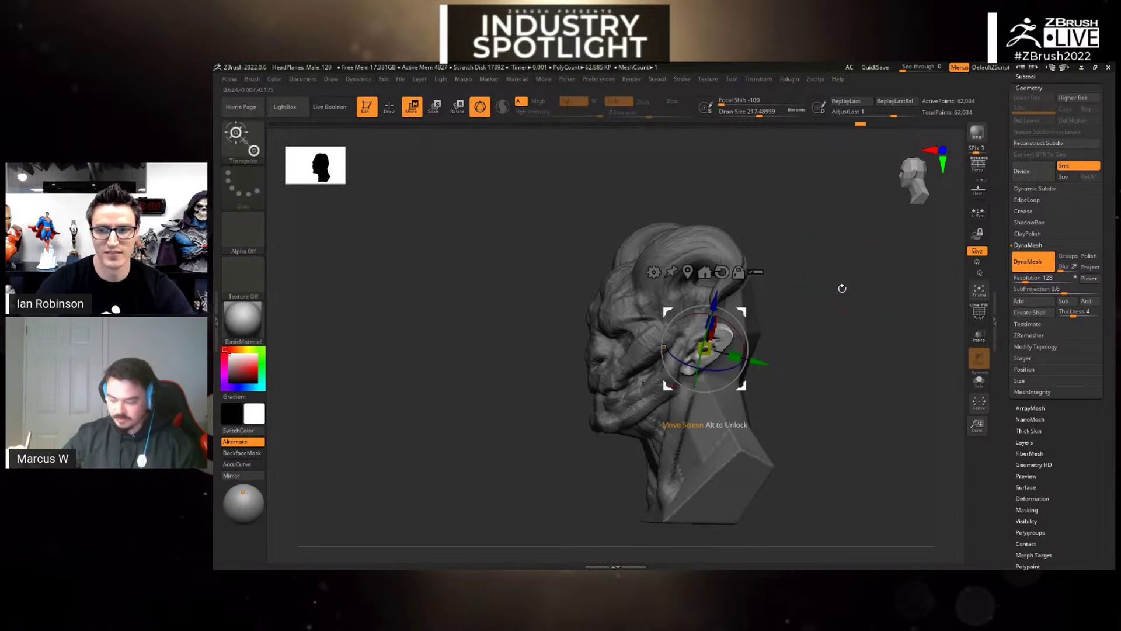
drag(842, 288, 824, 309)
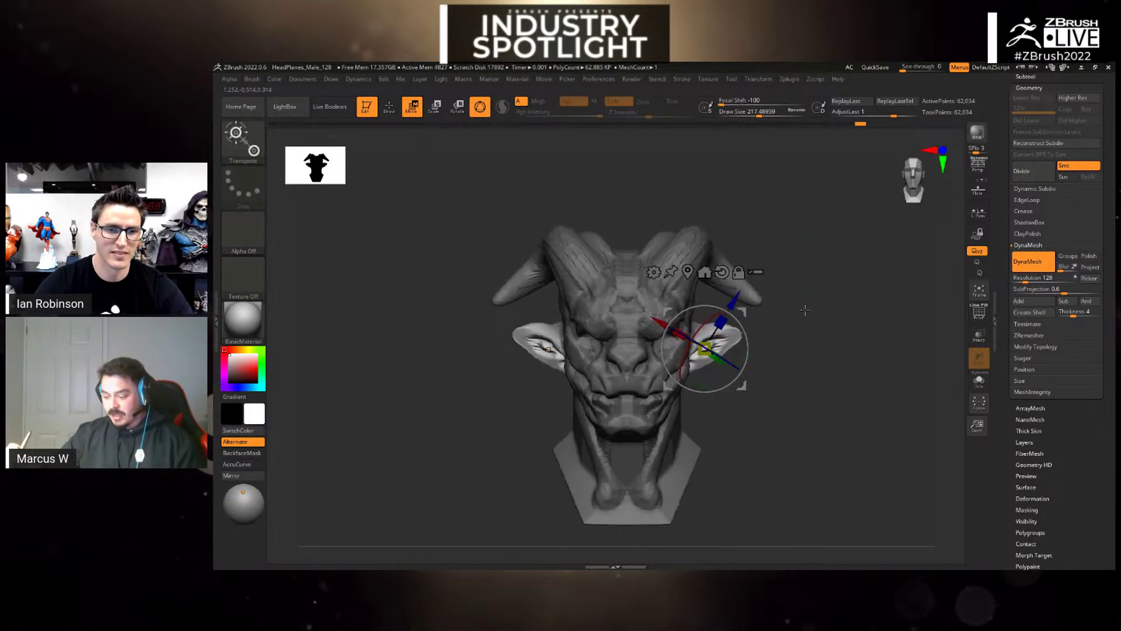
alt+drag(745, 330, 717, 354)
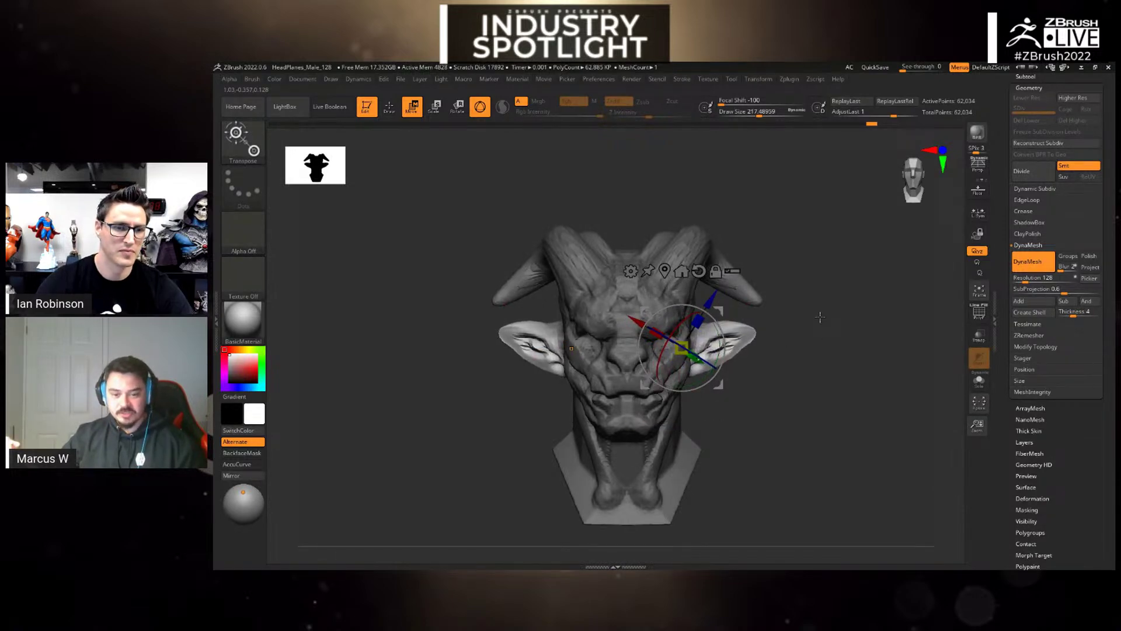
drag(813, 287, 810, 280)
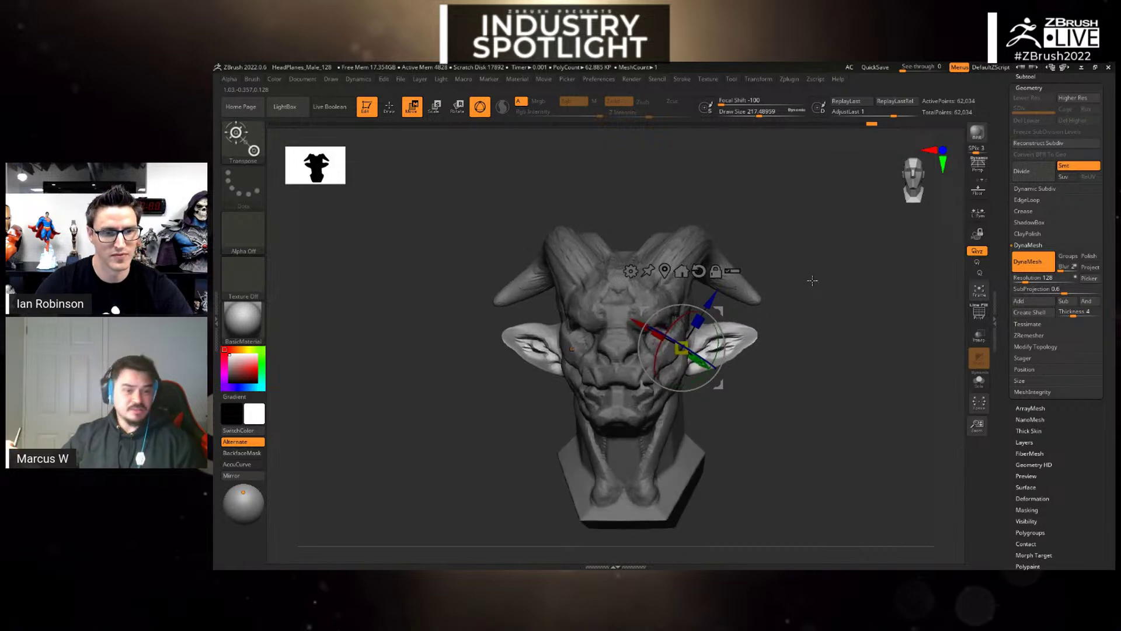
- Pull the ears into longer, pointed tips with the Move brush at a draw size of about 228
key(q)
key(space)
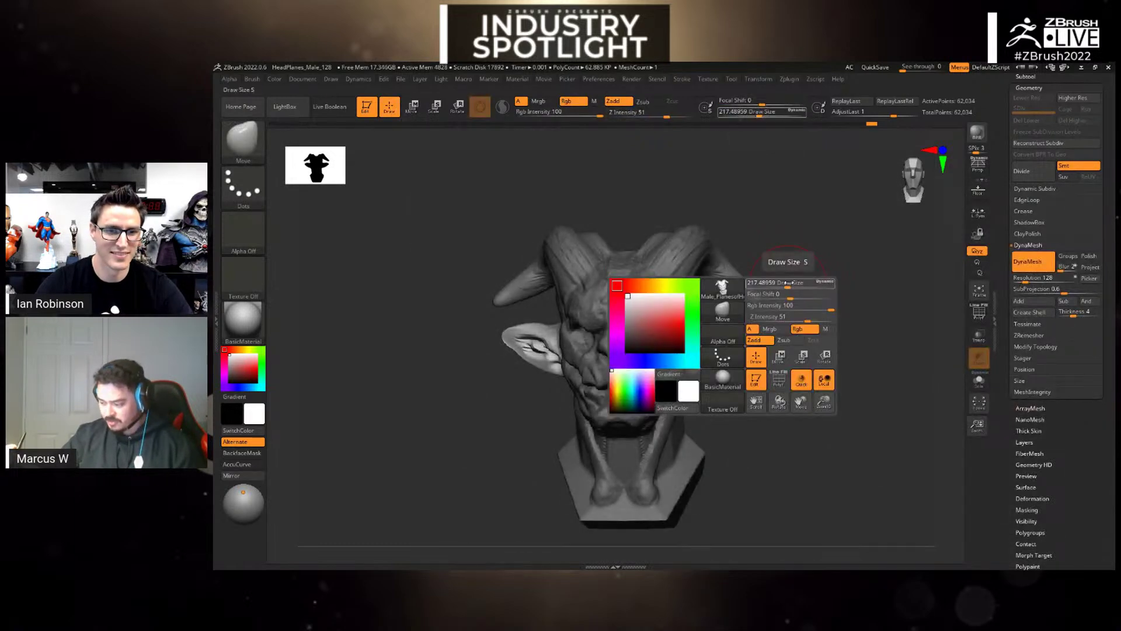
drag(788, 283, 775, 283)
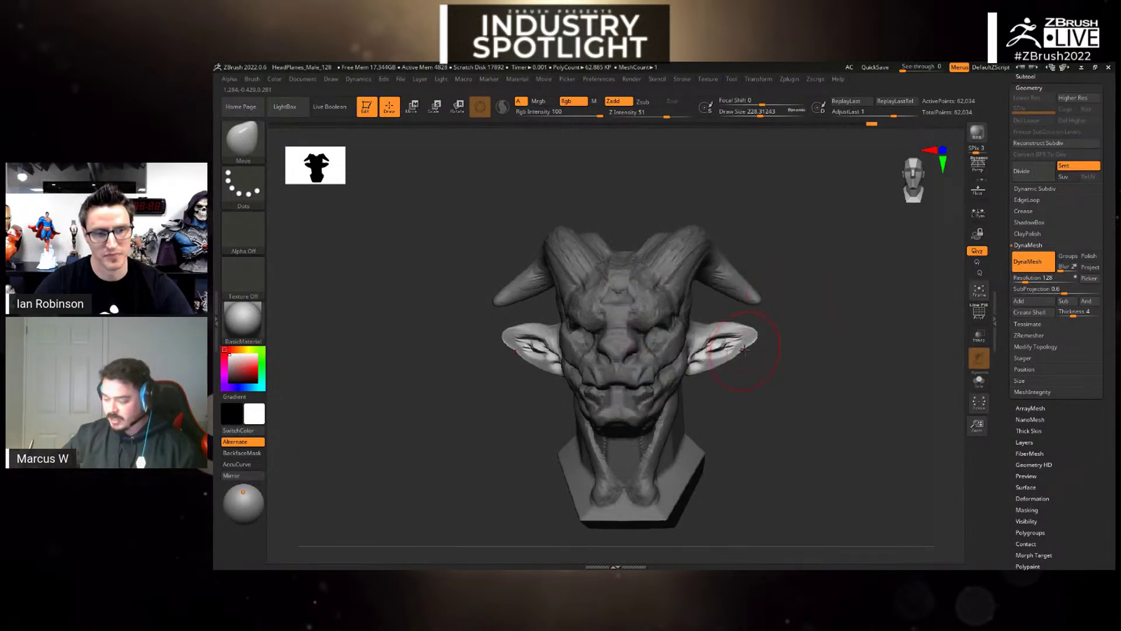
drag(745, 348, 735, 335)
drag(837, 304, 808, 310)
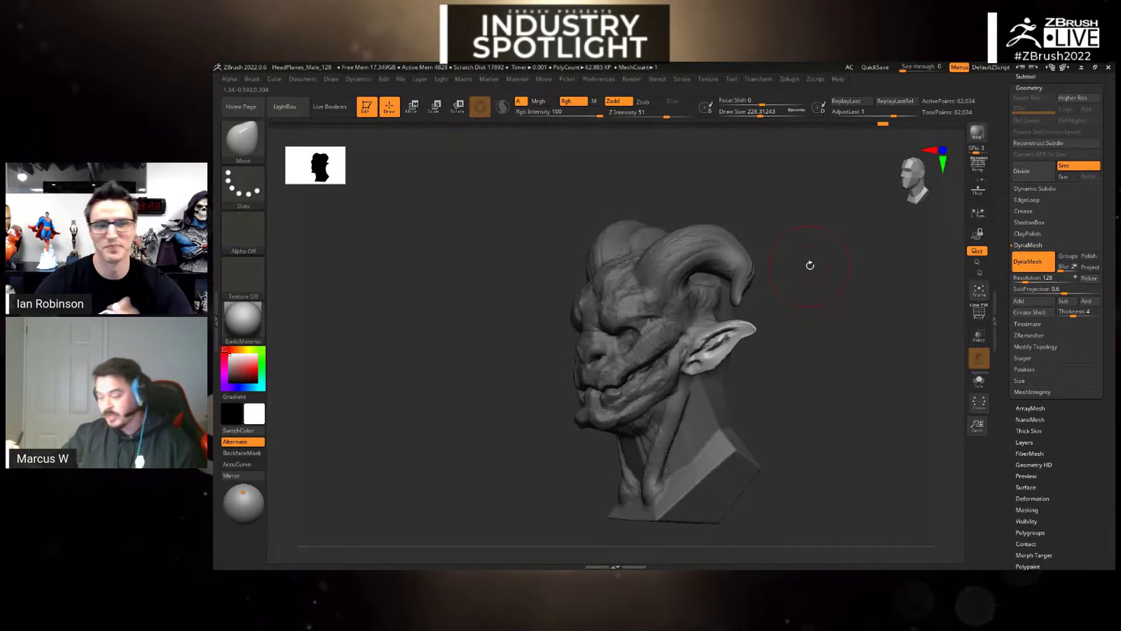
mouse_move(813, 268)
mouse_down()
mouse_move(842, 291)
mouse_move(761, 358)
mouse_move(778, 330)
mouse_move(763, 314)
mouse_up()
- Clear the mask and build up volume on the back of the skull with ClayBuildup
key(b)
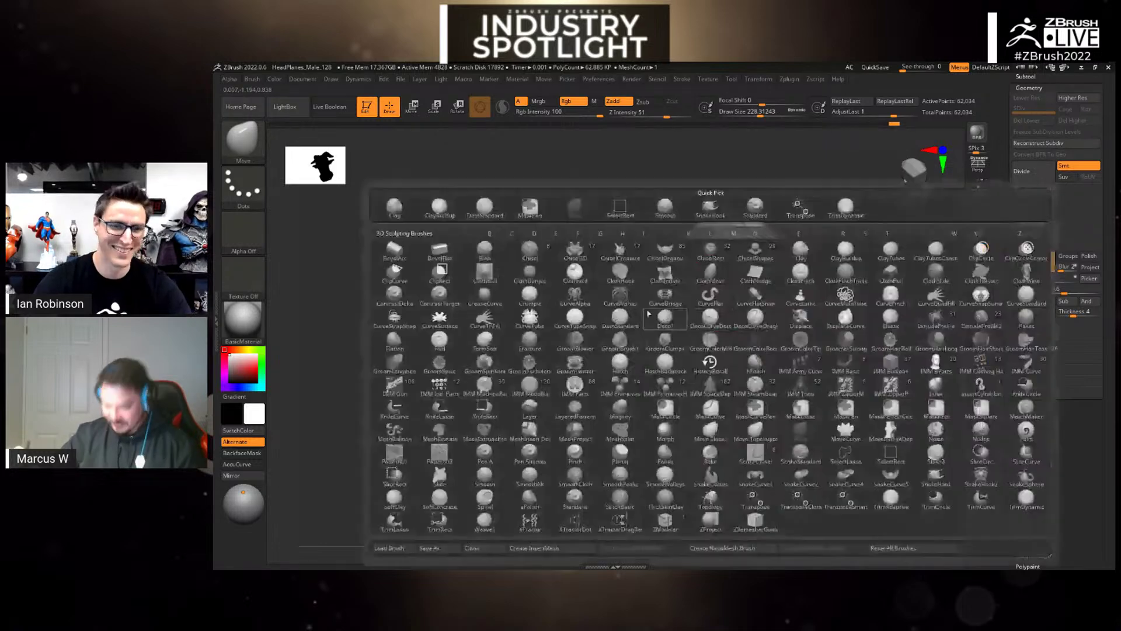
key(c)
key(b)
mouse_move(685, 284)
alt+mouse_down()
mouse_move(658, 343)
mouse_move(712, 338)
mouse_move(700, 297)
alt+mouse_up()
mouse_move(790, 374)
mouse_down()
mouse_move(854, 344)
mouse_move(835, 362)
mouse_move(773, 335)
mouse_move(801, 314)
mouse_up()
- Reshape the back of the skull with the Move brush at a draw size of about 372
key(b)
key(m)
key(v)
key(space)
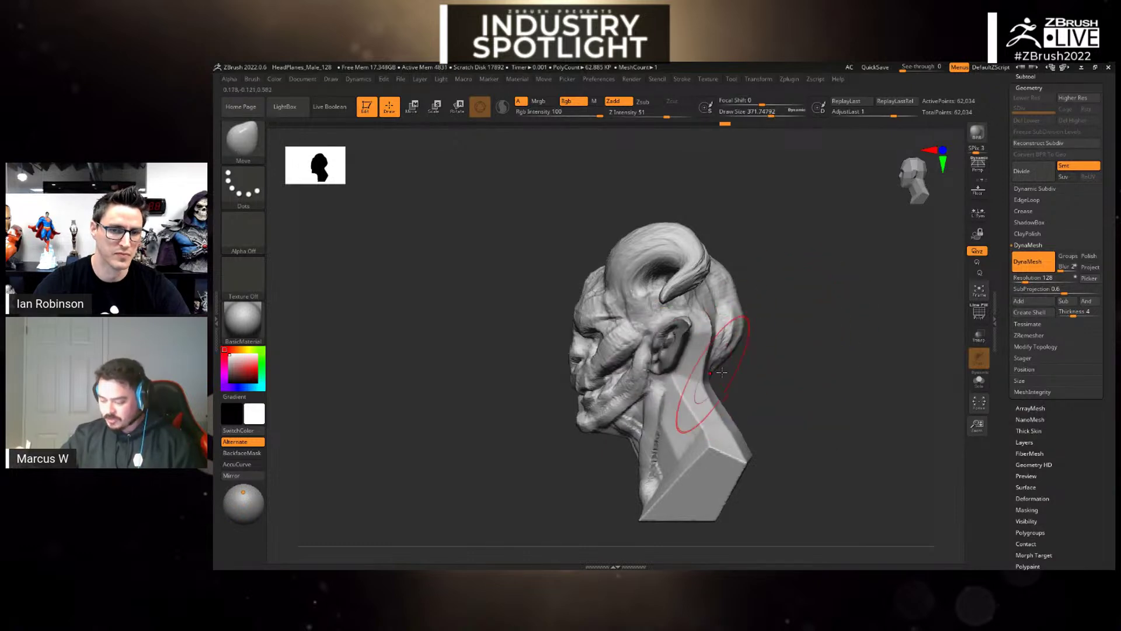
drag(732, 291, 729, 293)
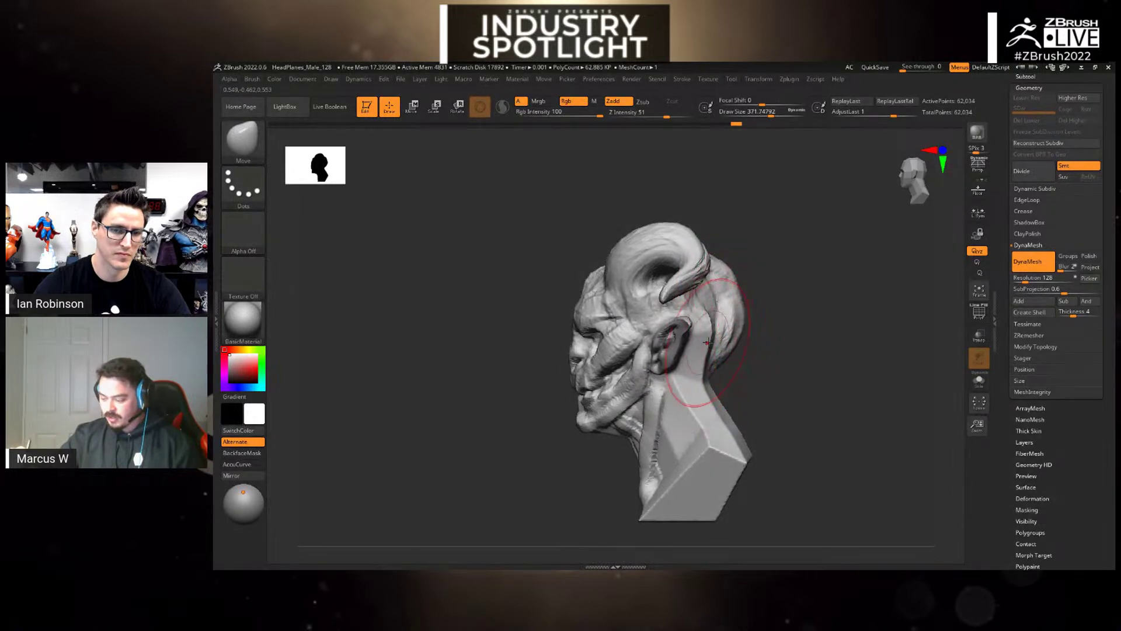
drag(796, 305, 805, 335)
key(space)
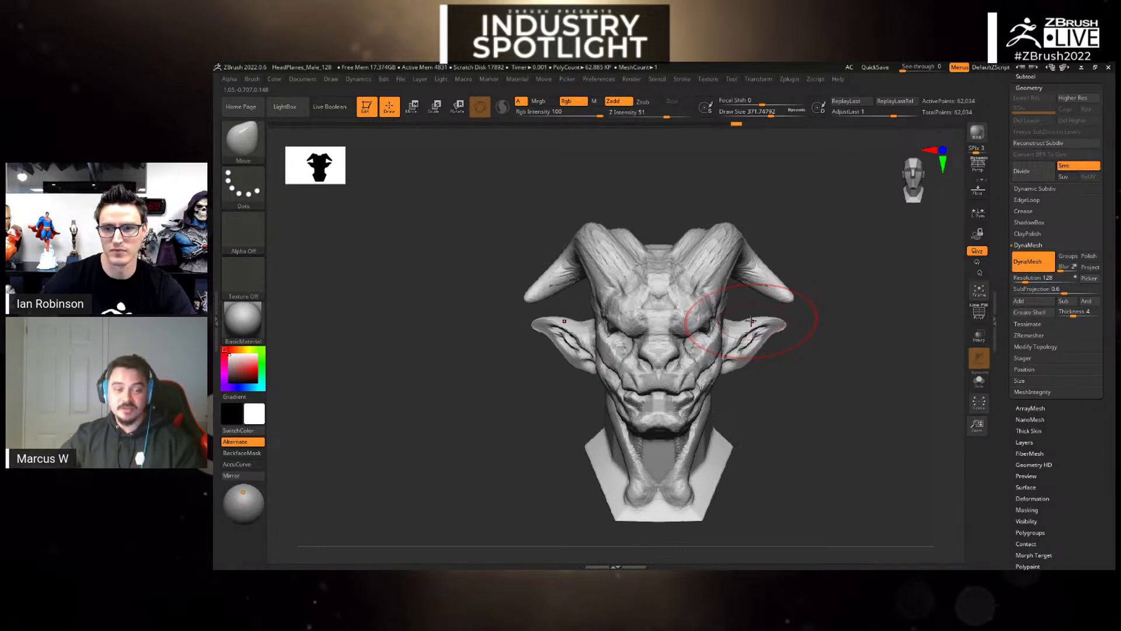
- Carve wrinkles into the forehead and brow with DamStandard at a draw size of about 90 and Z Intensity 13
key(b)
key(d)
key(s)
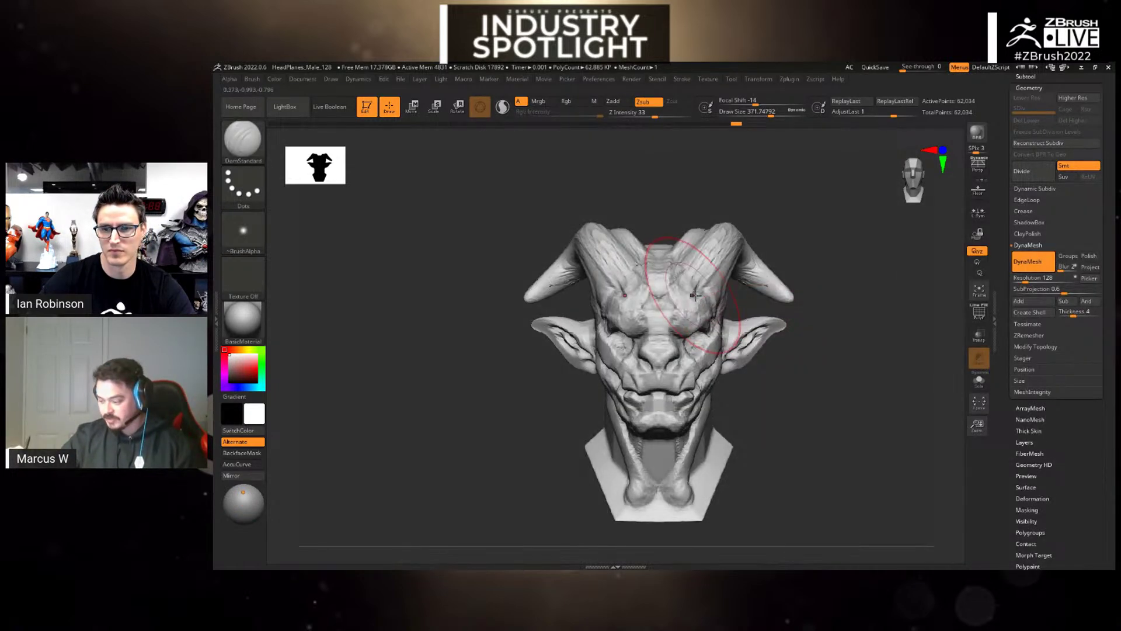
key(space)
drag(695, 289, 681, 289)
drag(808, 219, 636, 284)
key(space)
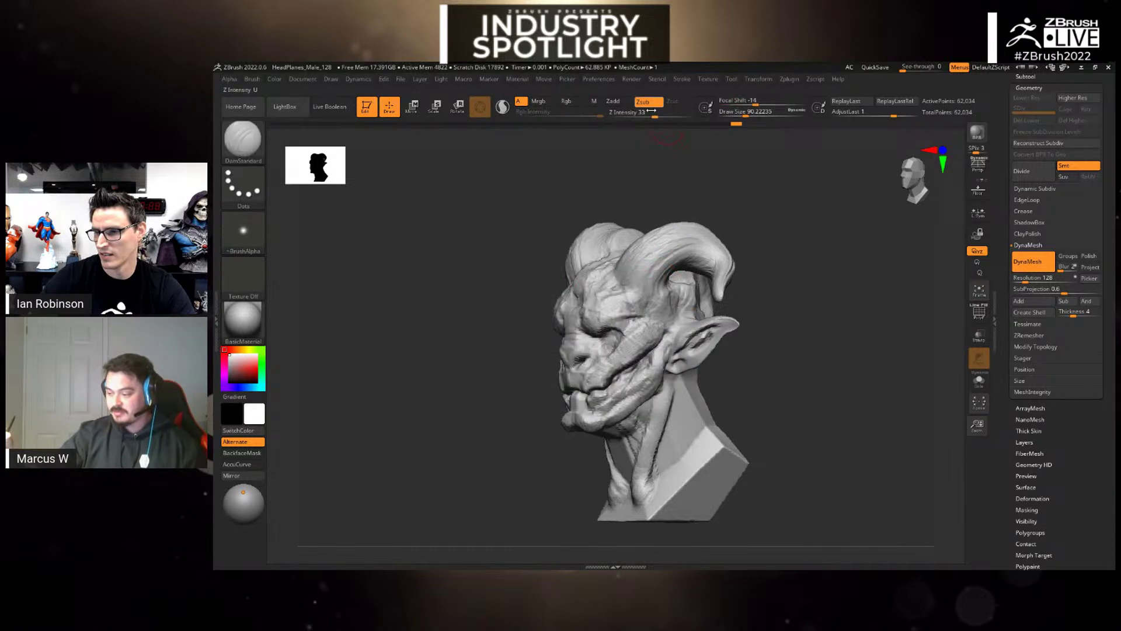
drag(652, 112, 637, 113)
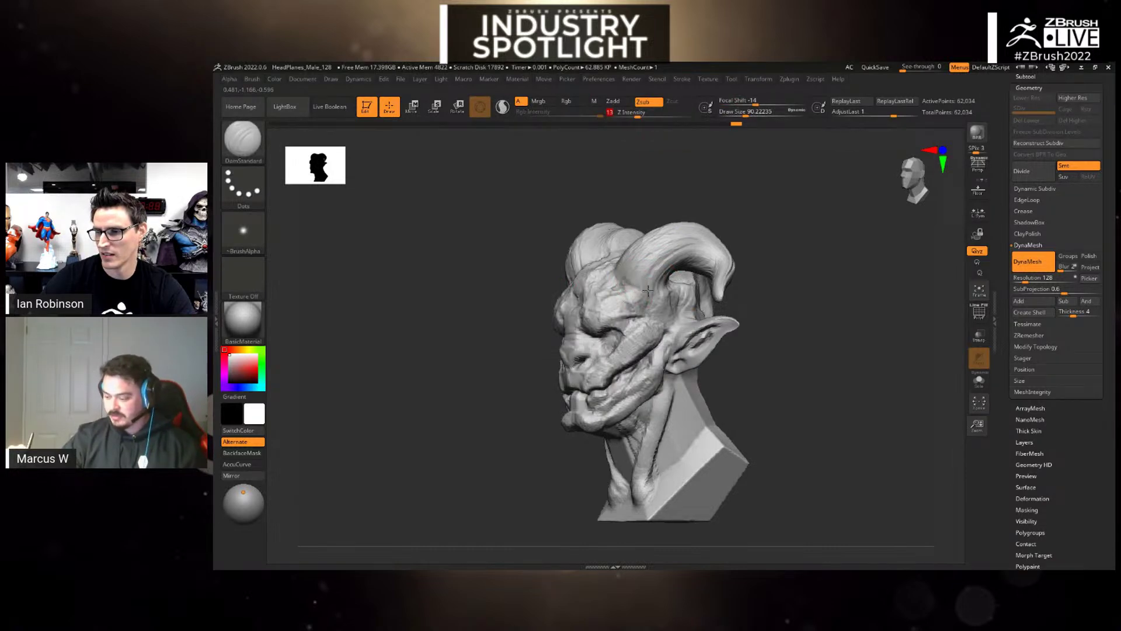
mouse_move(760, 212)
mouse_down()
mouse_move(619, 267)
mouse_move(616, 212)
mouse_up()
key(space)
drag(784, 241, 785, 235)
alt+drag(759, 324, 797, 296)
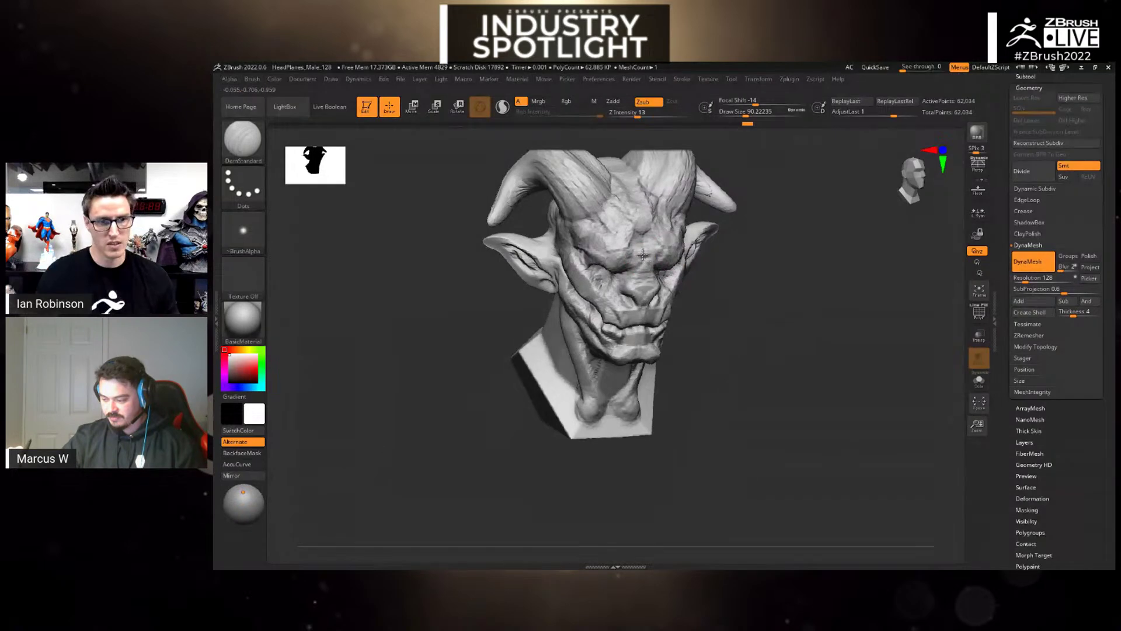
drag(770, 274, 814, 319)
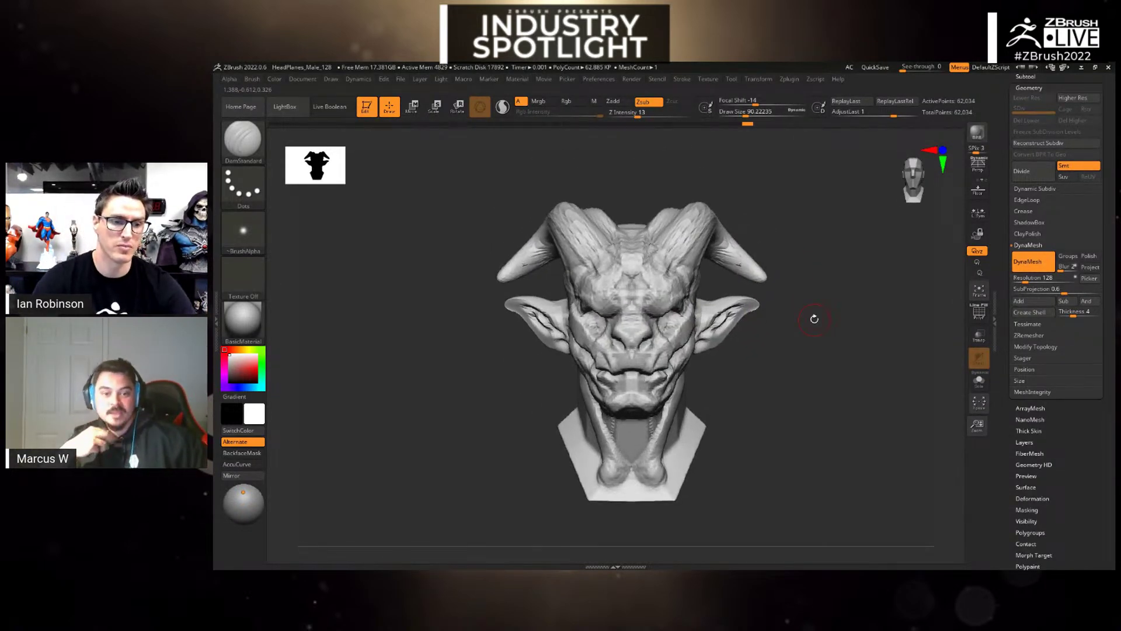
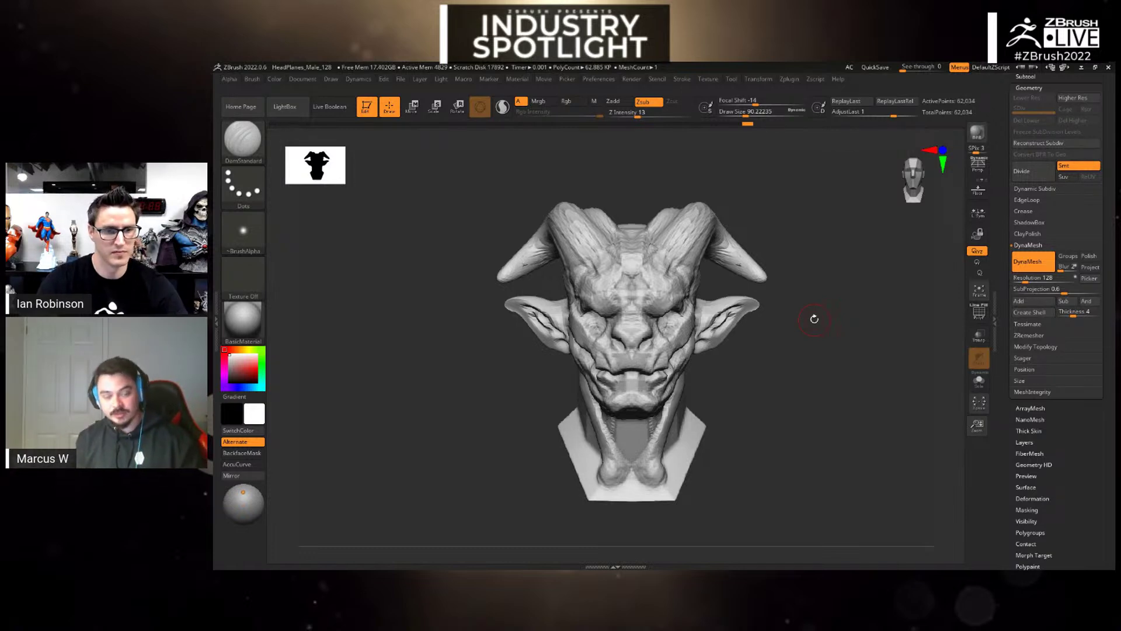
- Pull the horn tips outward with the Move brush at a draw size of about 251
mouse_move(817, 399)
mouse_down()
mouse_move(805, 393)
mouse_move(851, 412)
mouse_up()
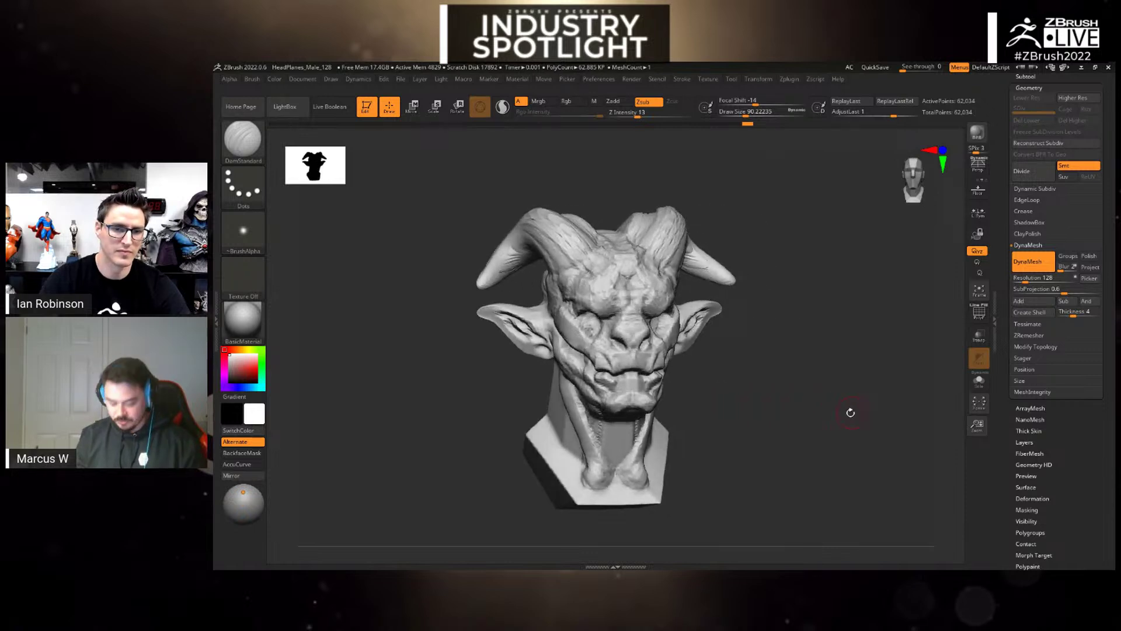
key(b)
key(m)
key(v)
key(space)
drag(760, 299, 776, 297)
mouse_move(822, 345)
alt+mouse_down()
mouse_move(829, 411)
mouse_move(811, 383)
alt+mouse_up()
mouse_move(749, 320)
mouse_down()
mouse_move(735, 331)
mouse_move(771, 339)
mouse_up()
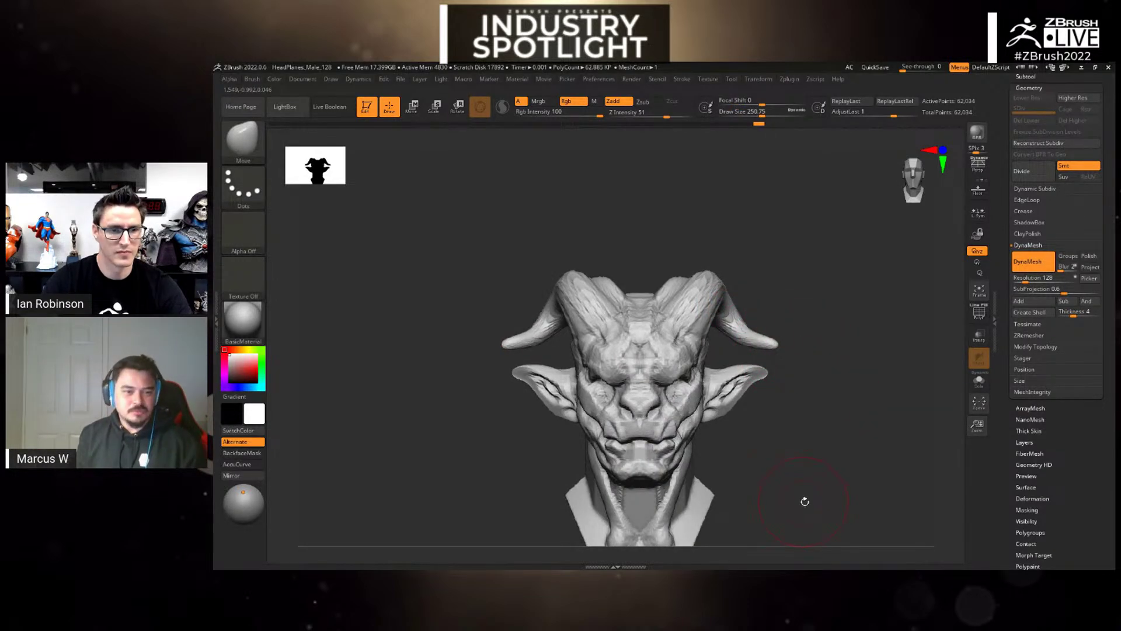
drag(797, 418, 797, 410)
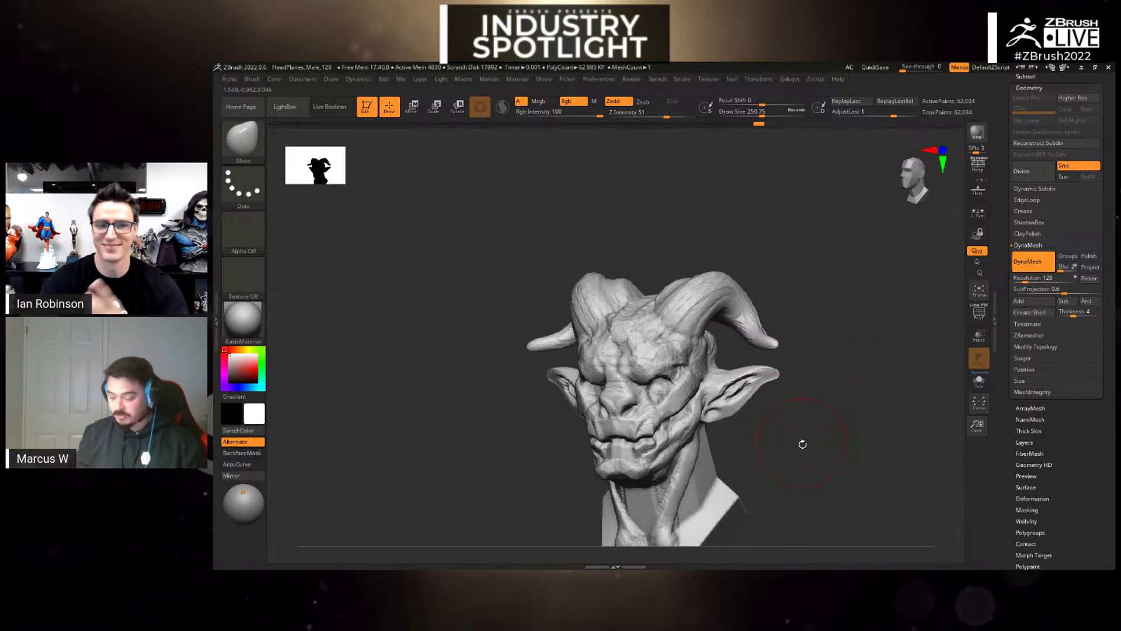
- Remesh the head with DynaMesh at resolution 208 and set the DynaMesh blur to 0
alt+drag(824, 451, 823, 357)
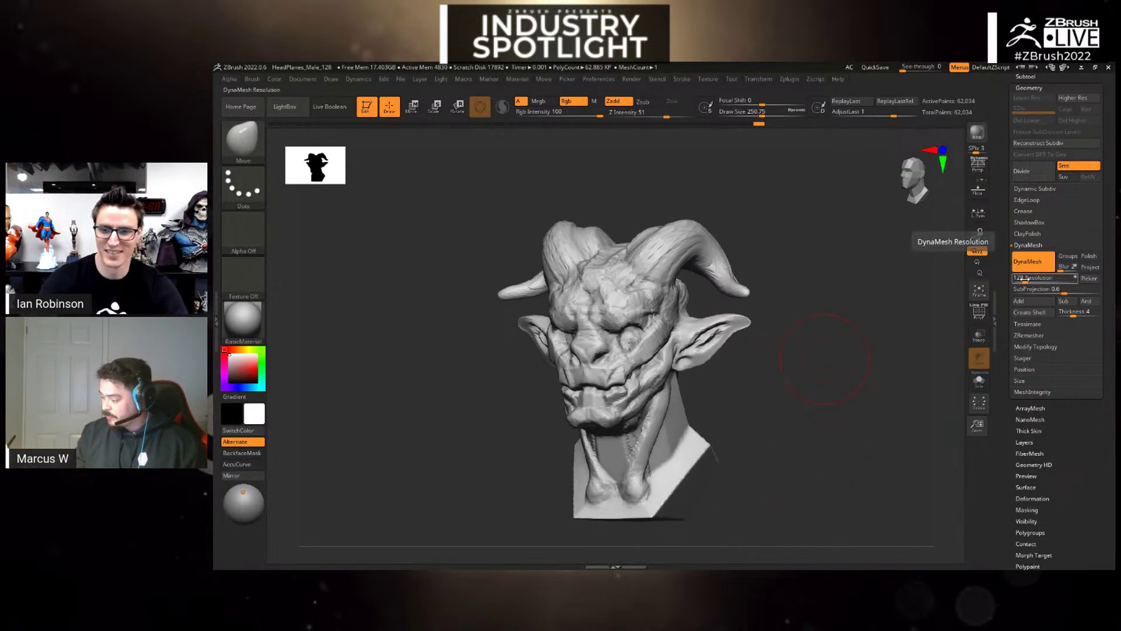
mouse_move(1025, 280)
mouse_down()
mouse_move(1040, 279)
mouse_move(1030, 282)
mouse_up()
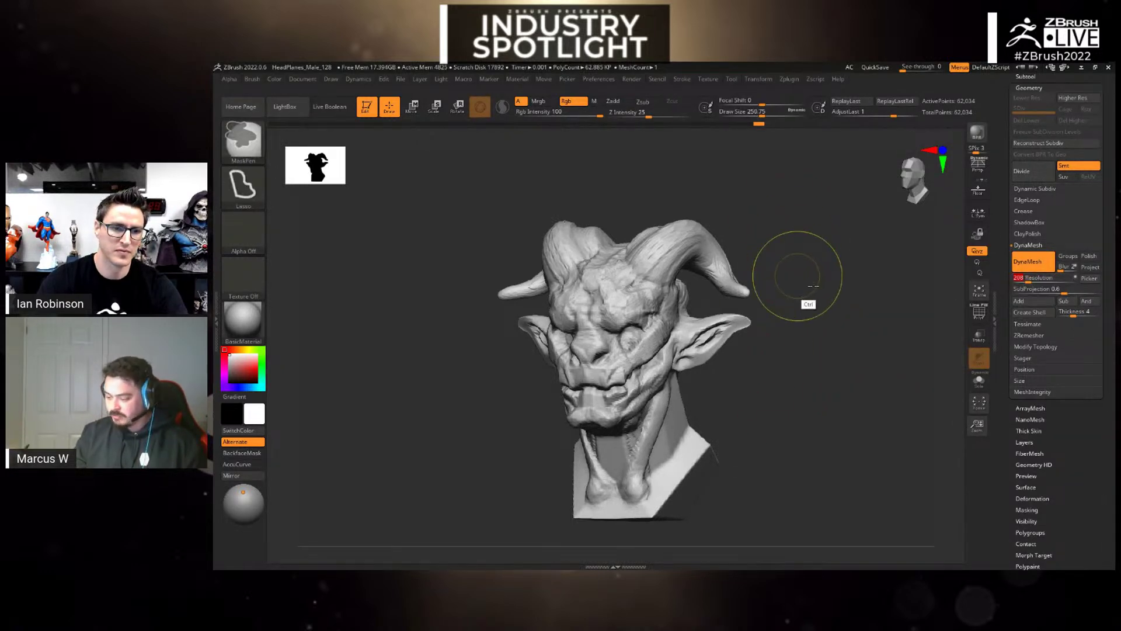
ctrl+drag(796, 276, 881, 418)
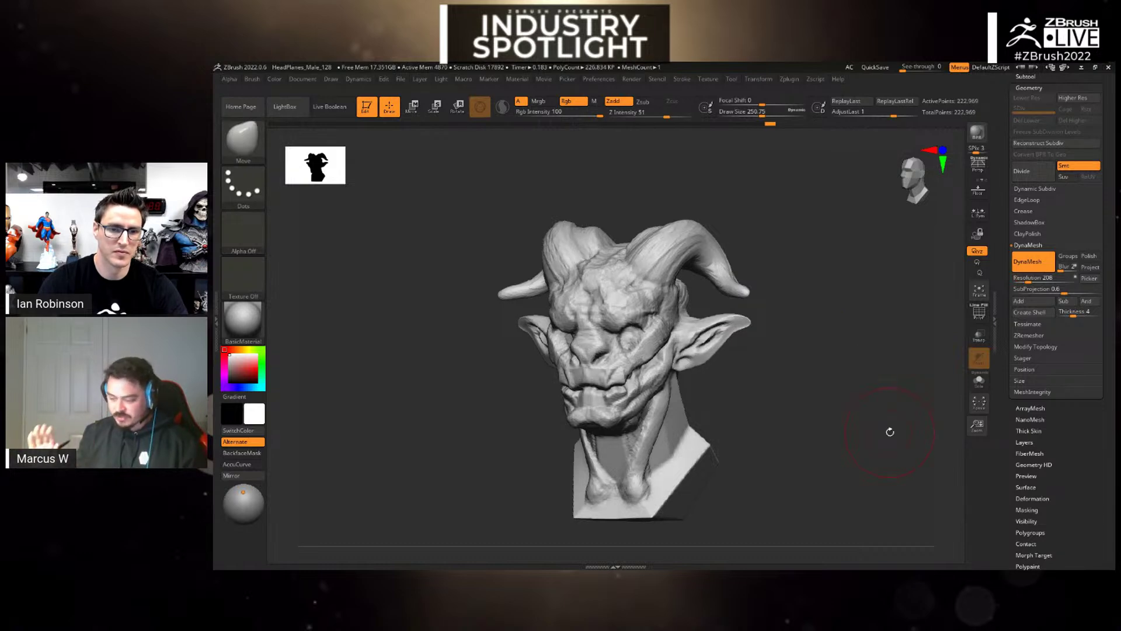
shift+drag(804, 399, 824, 396)
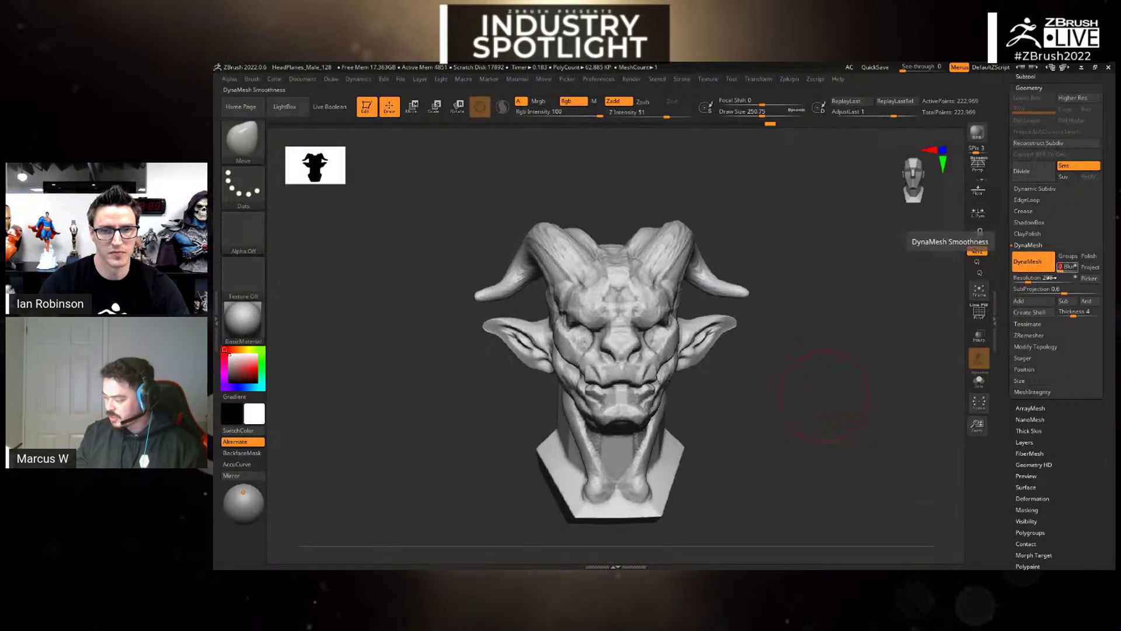
click(1014, 312)
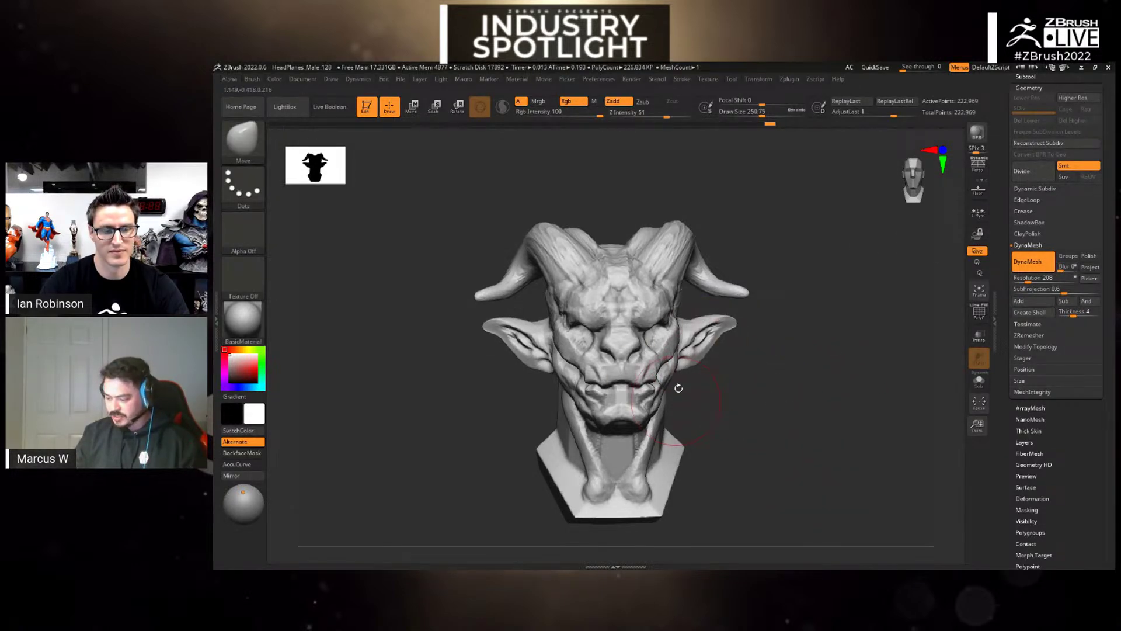
- Reshape the head's side profile around the jaw and upper neck with the Move brush at a draw size of about 476
drag(774, 344, 813, 365)
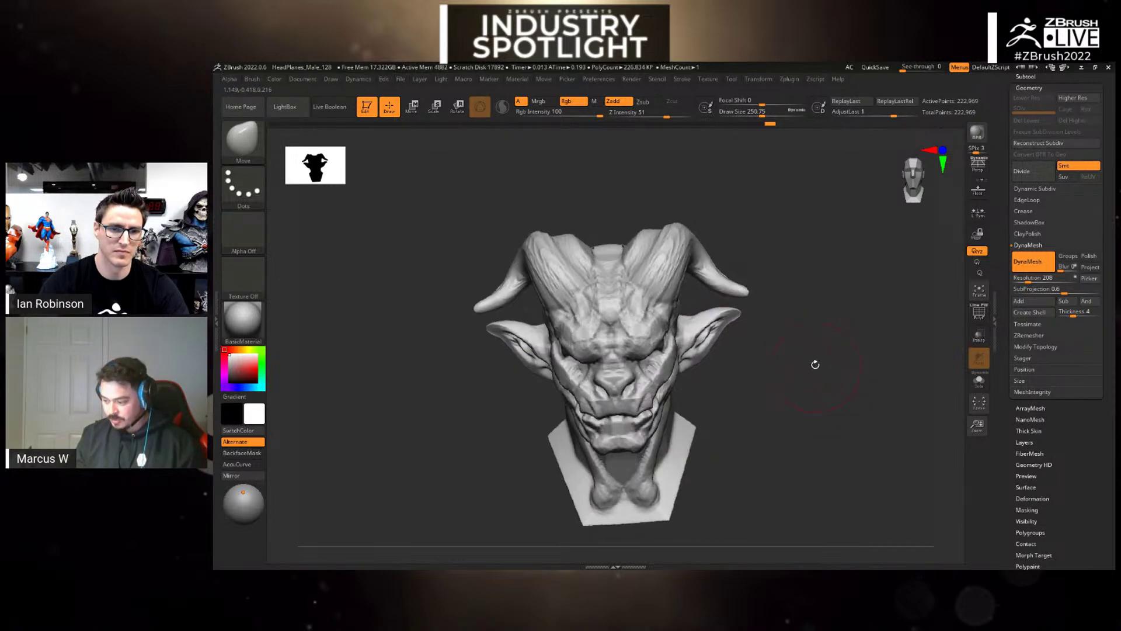
drag(776, 267, 730, 263)
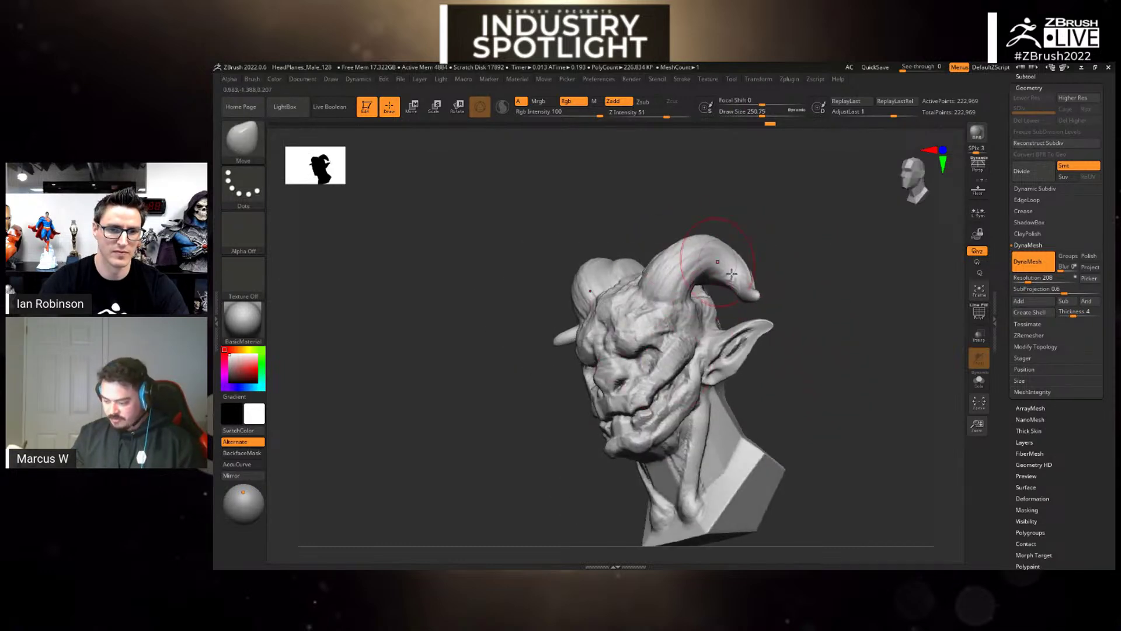
key(b)
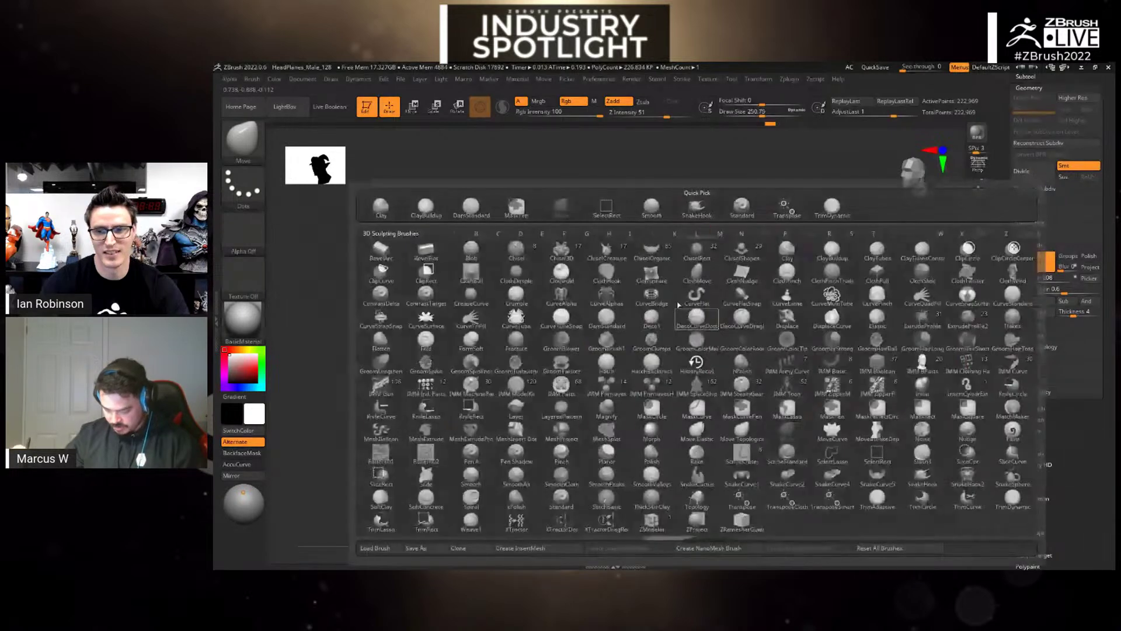
key(m)
key(v)
key(space)
drag(647, 310, 664, 308)
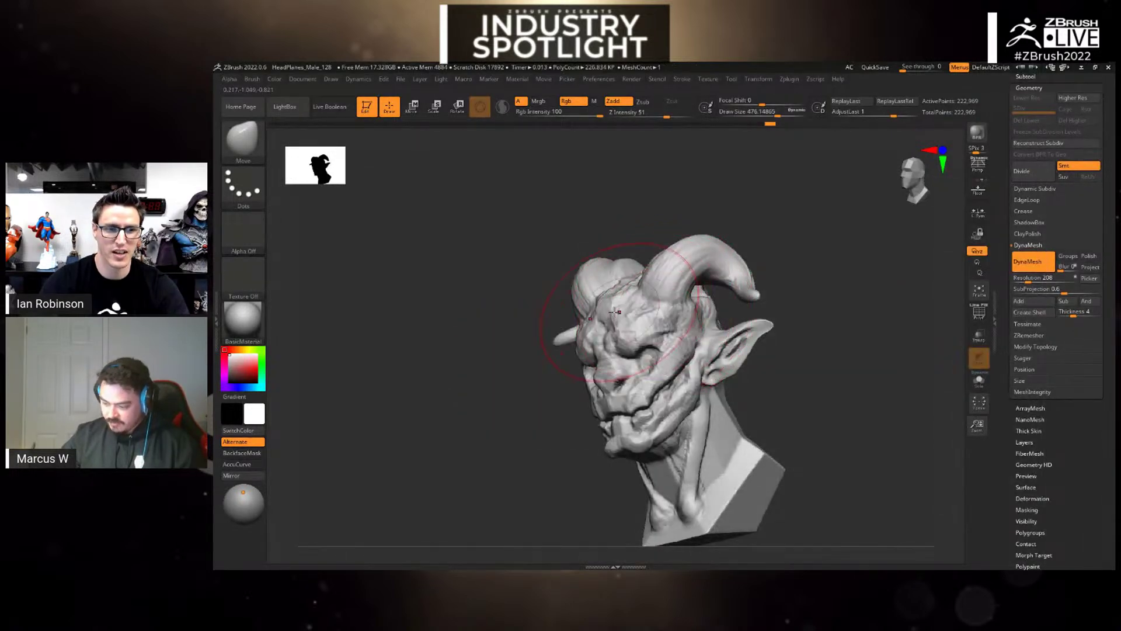
drag(640, 220, 695, 230)
alt+drag(701, 359, 786, 269)
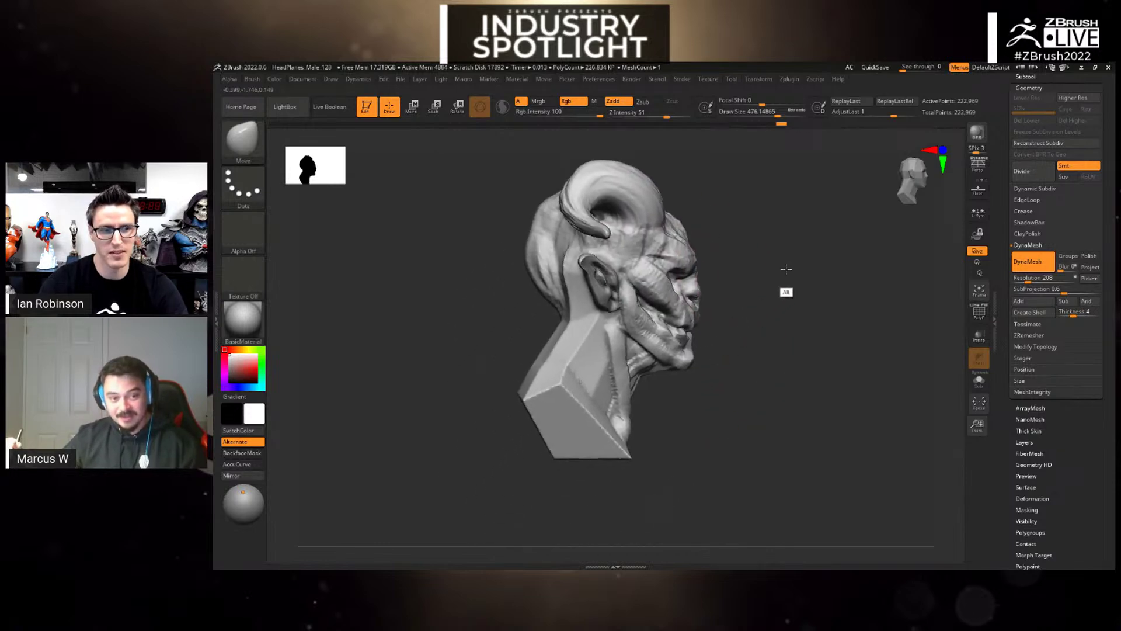
drag(705, 293, 709, 292)
drag(620, 321, 627, 320)
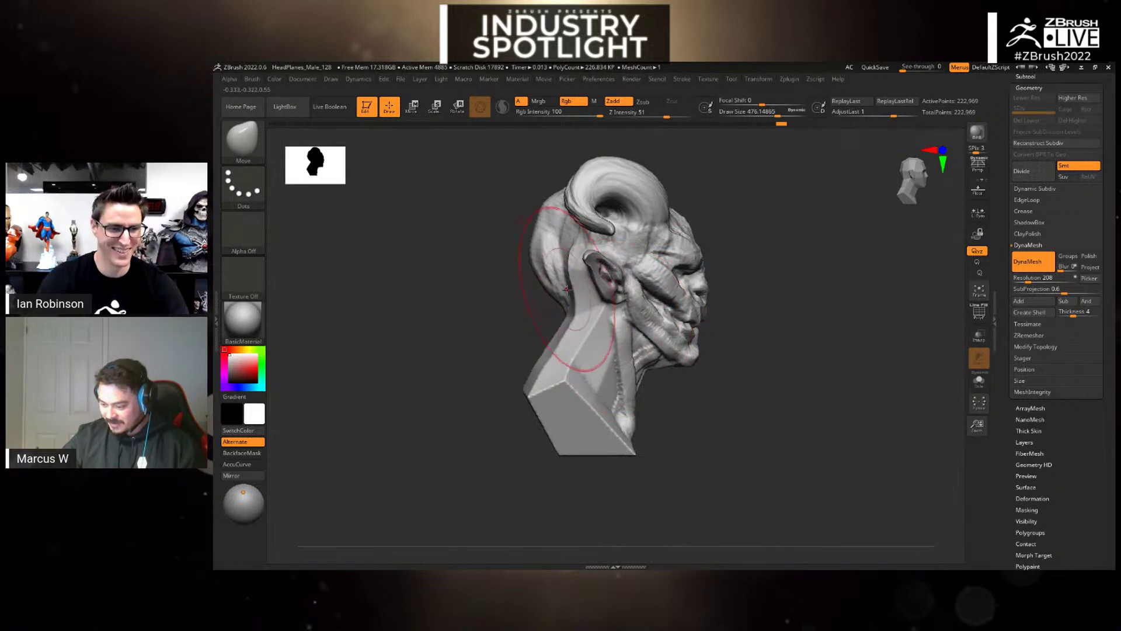
key(b)
key(d)
key(space)
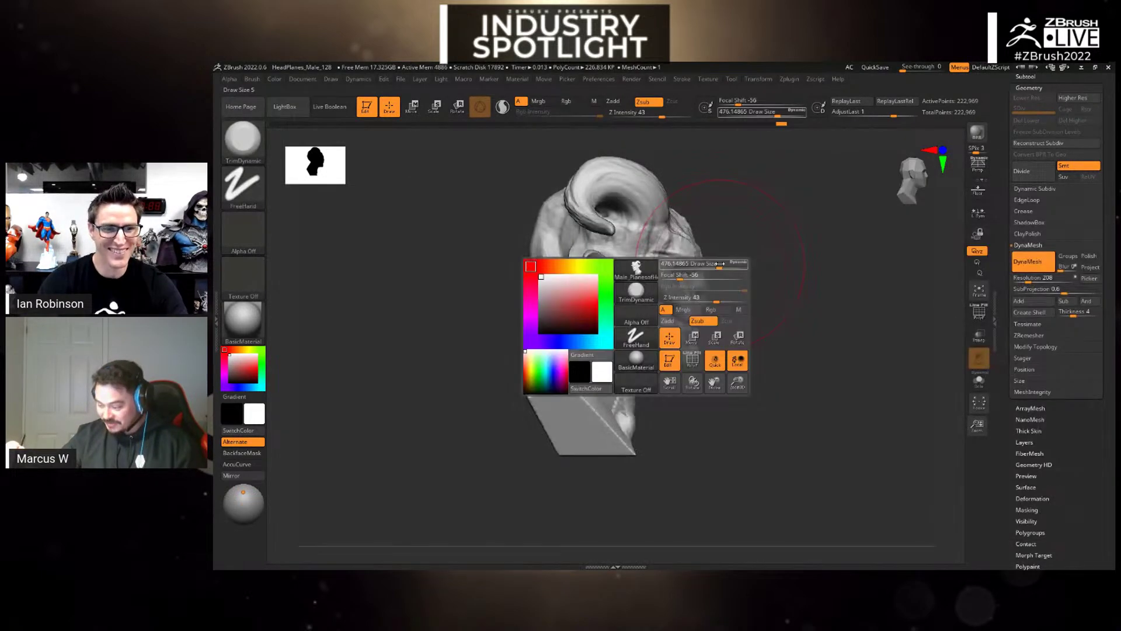
drag(721, 265, 708, 265)
key(b)
key(t)
key(d)
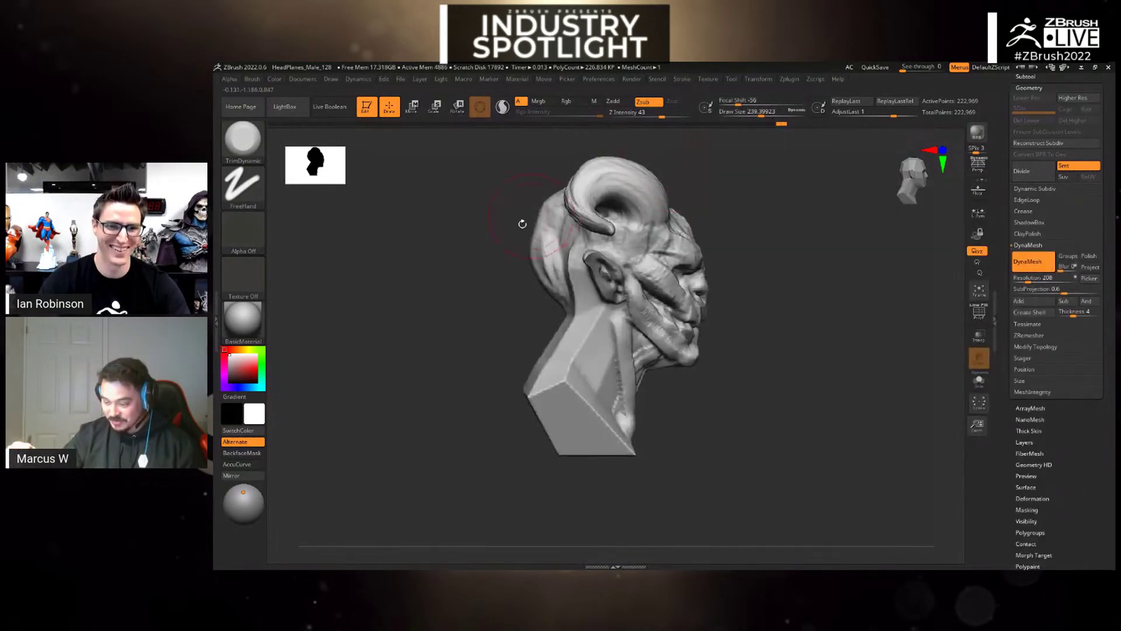
- Sculpt vertical muscle cords down the back of the neck with ClayBuildup at a draw size of about 124 and Z Intensity 10
key(b)
click(489, 213)
mouse_move(784, 221)
mouse_down()
mouse_move(576, 236)
mouse_move(574, 271)
mouse_up()
key(space)
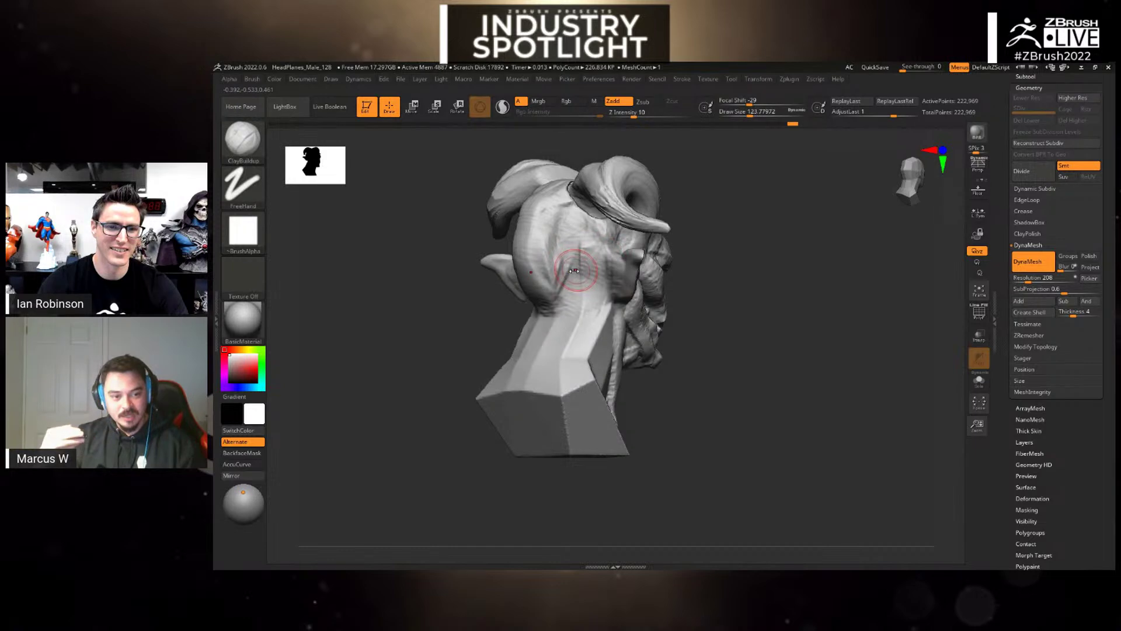
mouse_move(575, 270)
mouse_down()
mouse_move(573, 260)
mouse_move(567, 309)
mouse_up()
drag(593, 252, 586, 312)
drag(579, 275, 570, 324)
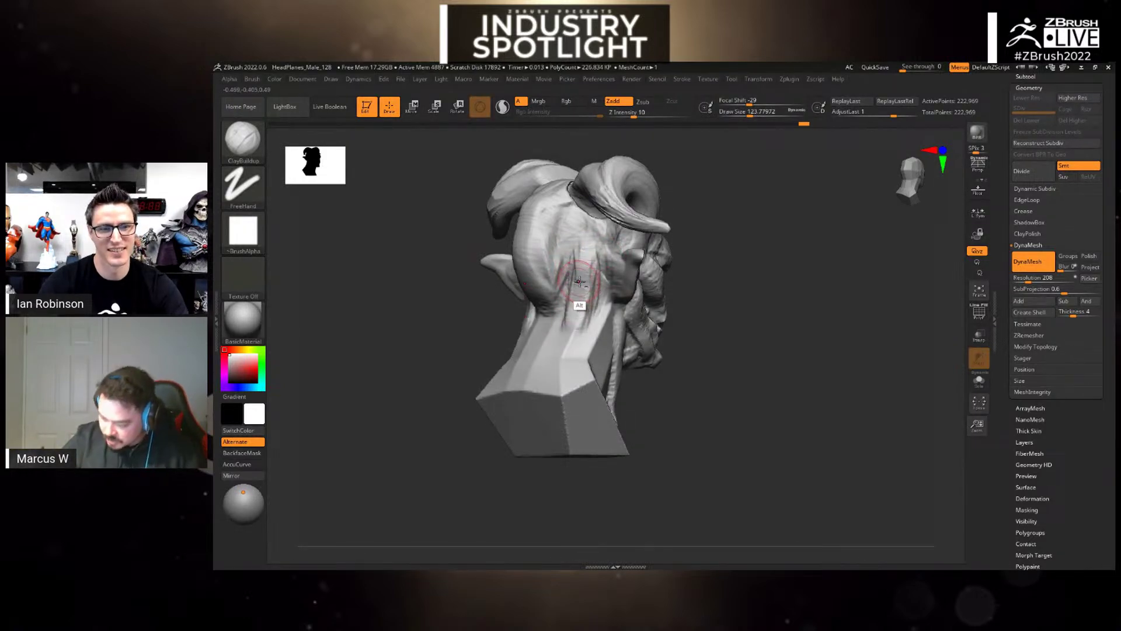
alt+drag(585, 286, 536, 379)
mouse_move(549, 329)
alt+mouse_down()
mouse_move(538, 380)
mouse_move(555, 365)
mouse_move(550, 383)
alt+mouse_up()
- Build up the neck behind the ears and under the skull with ClayBuildup at a draw size of about 187
drag(752, 342, 671, 343)
key(space)
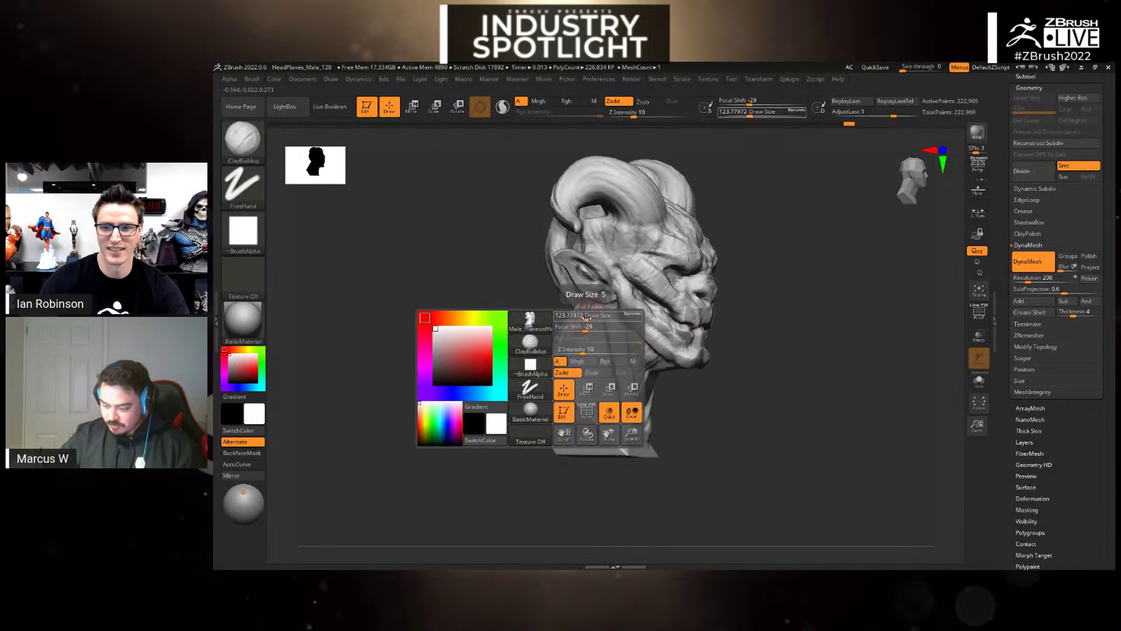
drag(585, 319, 592, 320)
drag(737, 266, 771, 265)
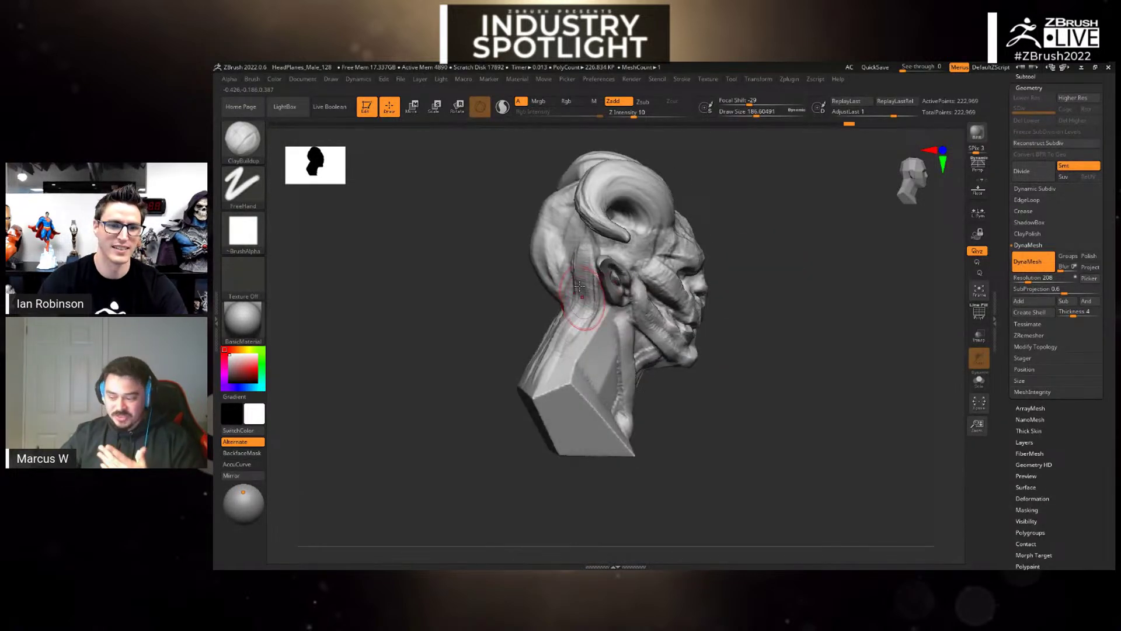
drag(718, 343, 782, 344)
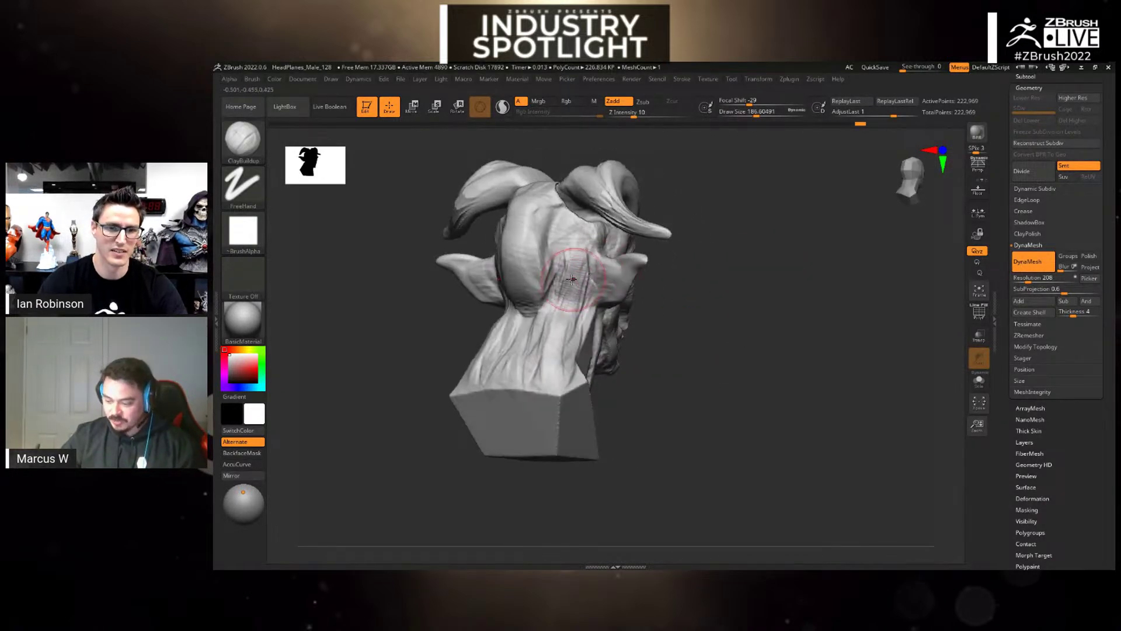
mouse_move(604, 256)
mouse_down()
mouse_move(601, 238)
mouse_move(590, 249)
mouse_move(575, 225)
mouse_up()
mouse_move(712, 273)
mouse_down()
mouse_move(770, 359)
mouse_move(636, 297)
mouse_move(648, 289)
mouse_move(664, 304)
mouse_up()
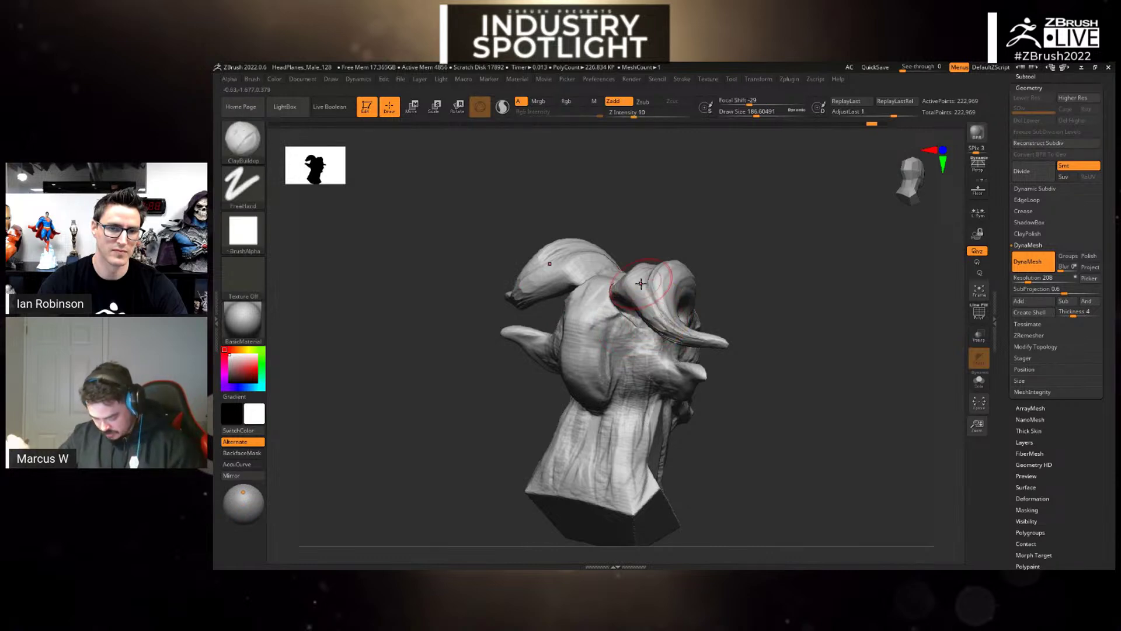
- Thicken the horns with the Inflat brush at a draw size of about 187 and Z Intensity 10
key(b)
key(i)
key(n)
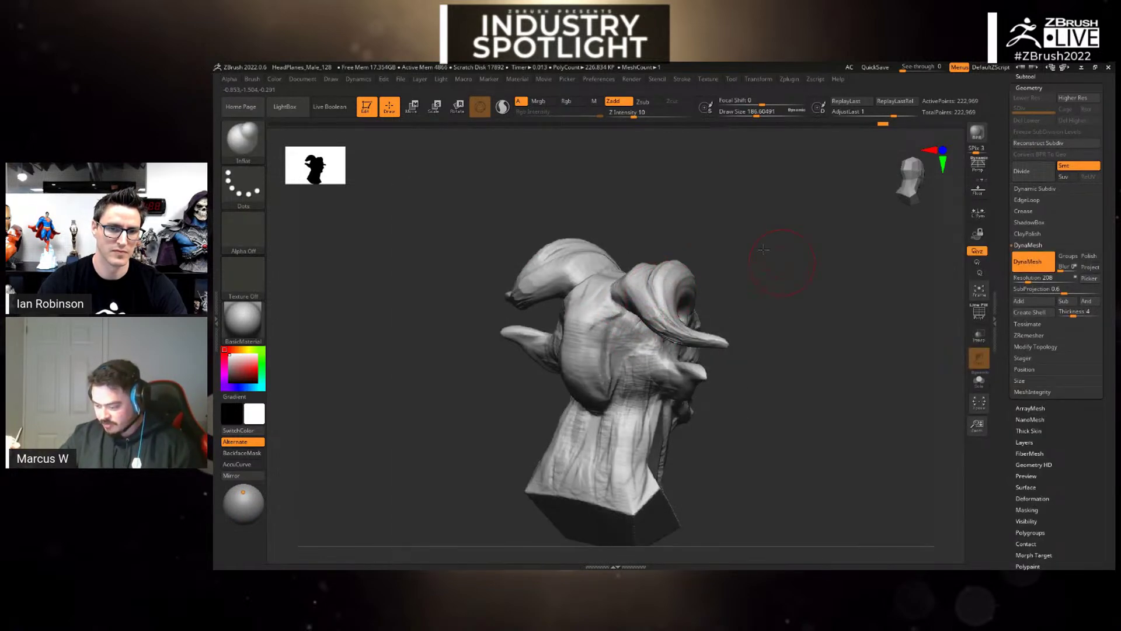
mouse_move(763, 249)
mouse_down()
mouse_move(753, 203)
mouse_move(795, 287)
mouse_move(761, 259)
mouse_move(635, 296)
mouse_up()
- Smooth the back of the skull between the horn bases and remesh the head with DynaMesh at resolution 208
key(shift)
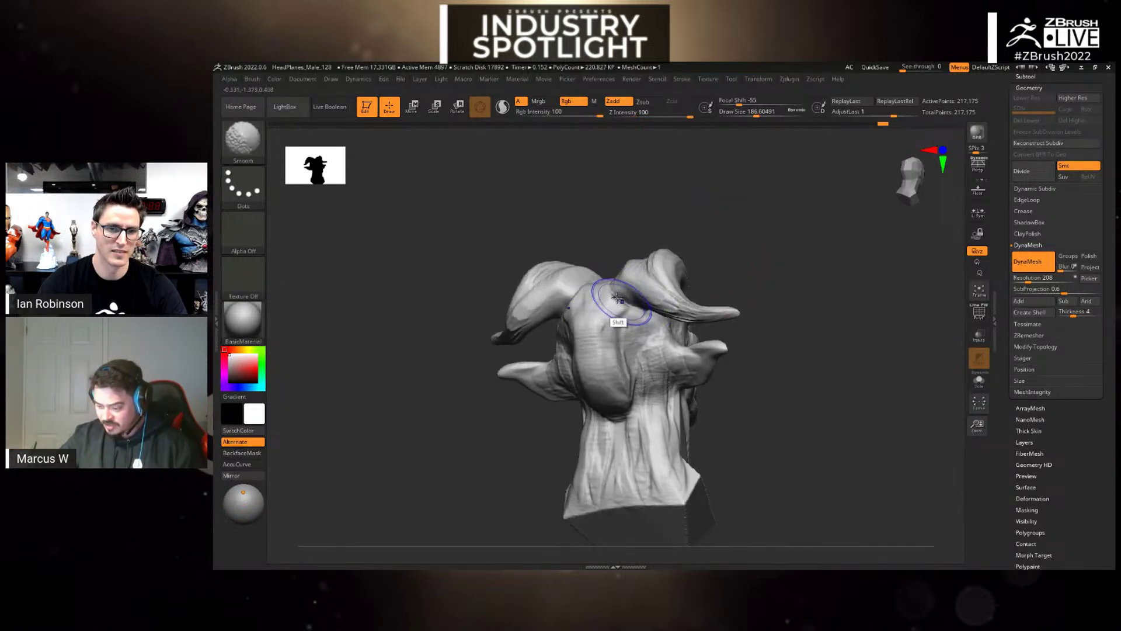
mouse_move(746, 268)
mouse_down()
mouse_move(742, 254)
mouse_move(770, 299)
mouse_up()
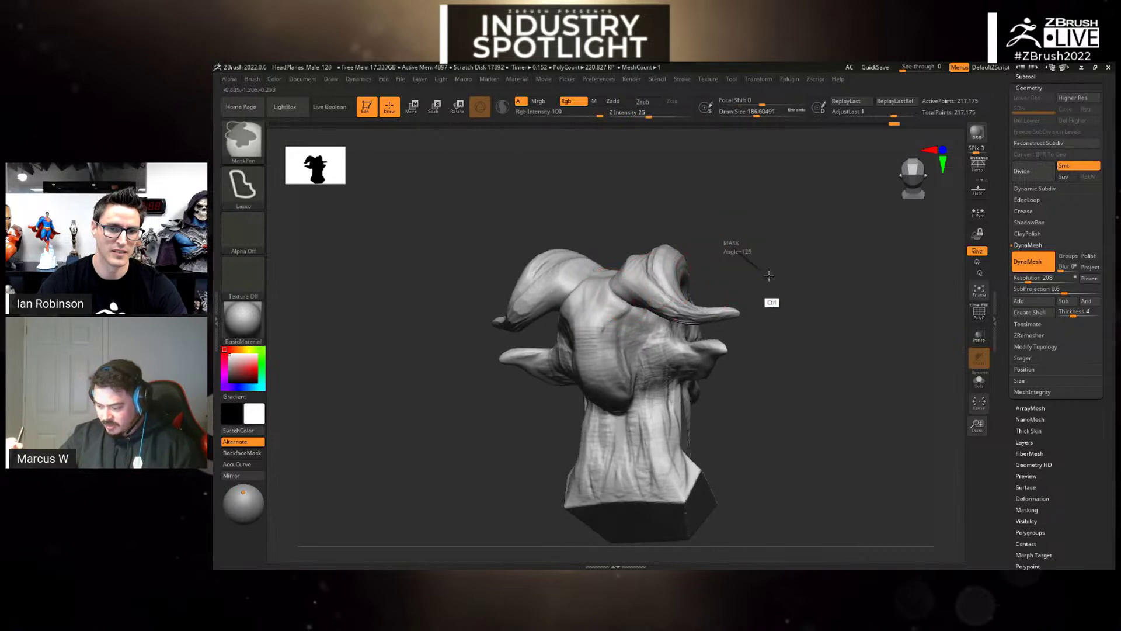
shift+drag(633, 318, 620, 321)
drag(714, 296, 778, 226)
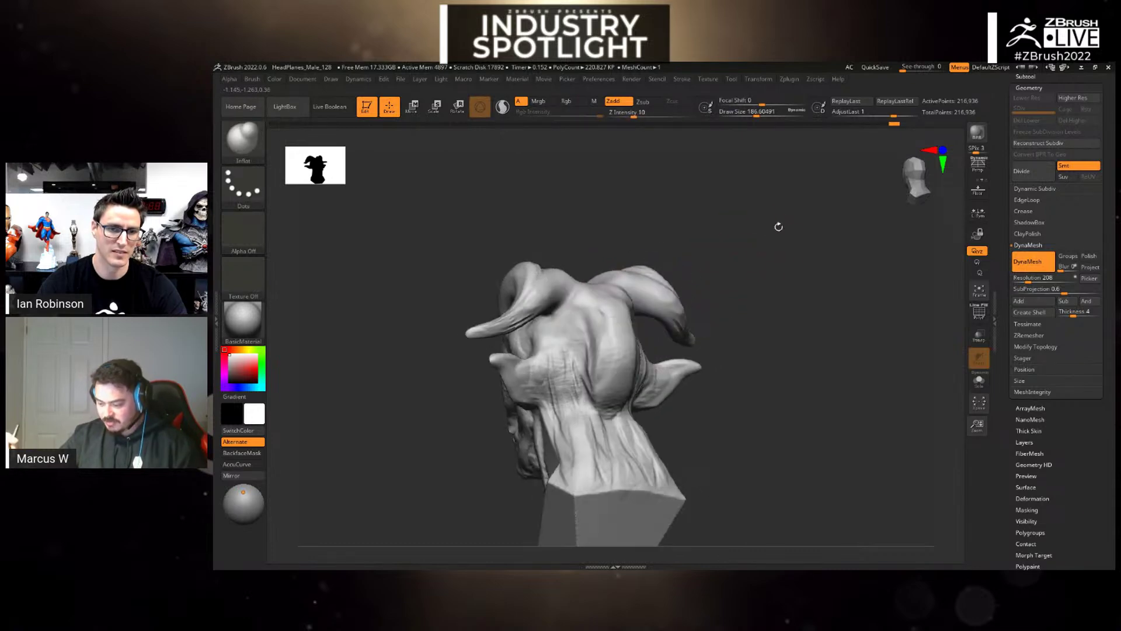
- Carve creases around the horn bases with DamStandard at Z Intensity 13, reducing the draw size to about 51
key(b)
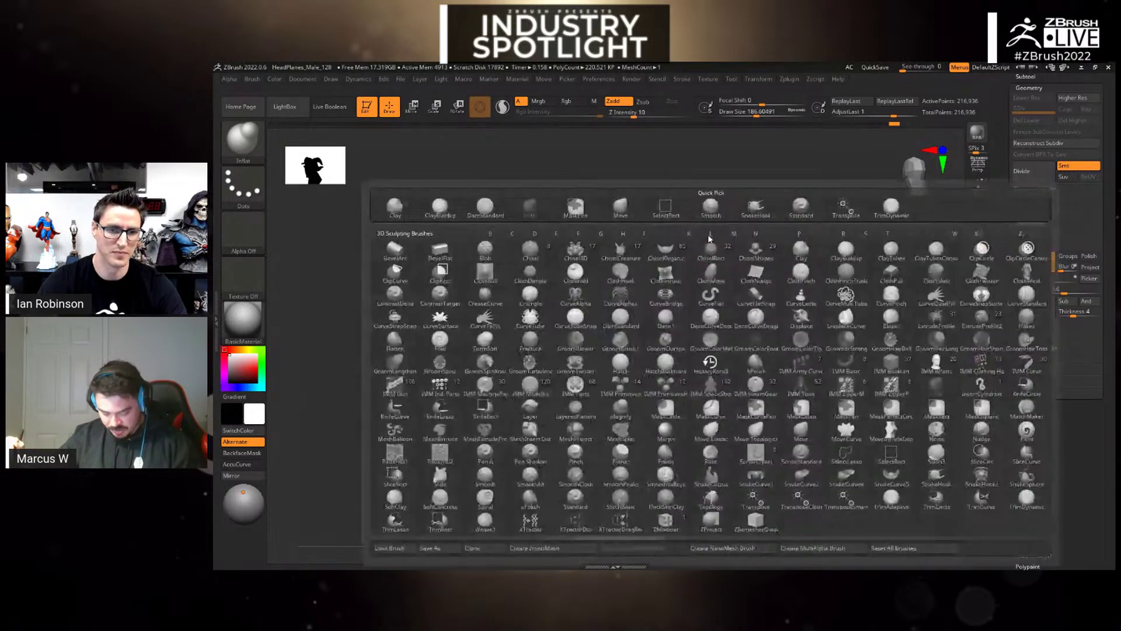
key(d)
key(s)
drag(715, 256, 673, 243)
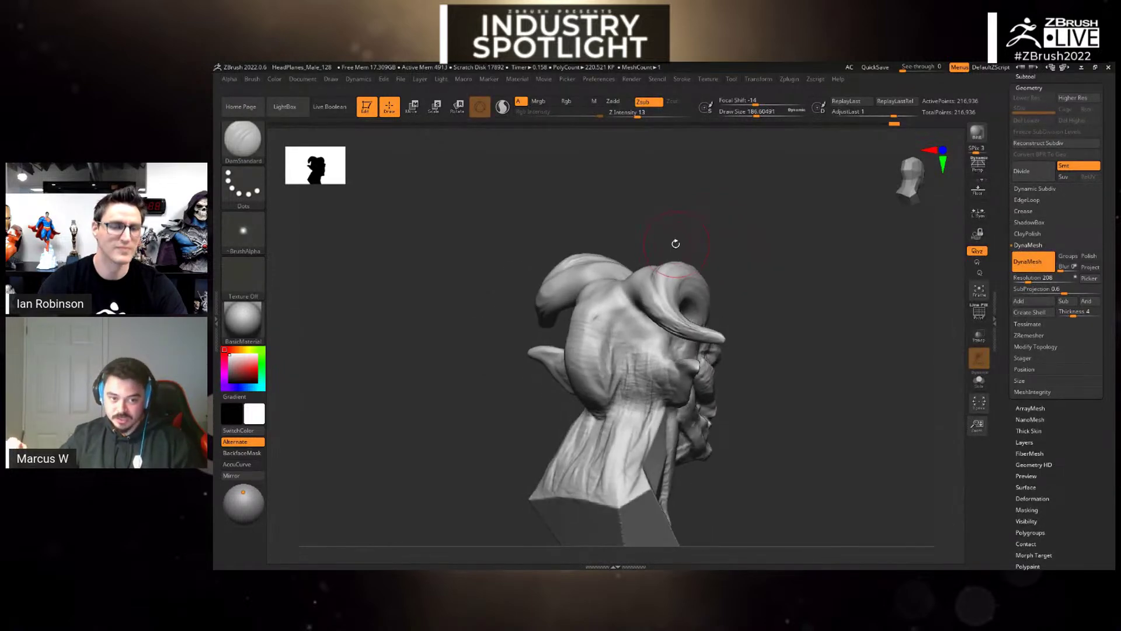
drag(622, 278, 634, 299)
drag(695, 239, 733, 315)
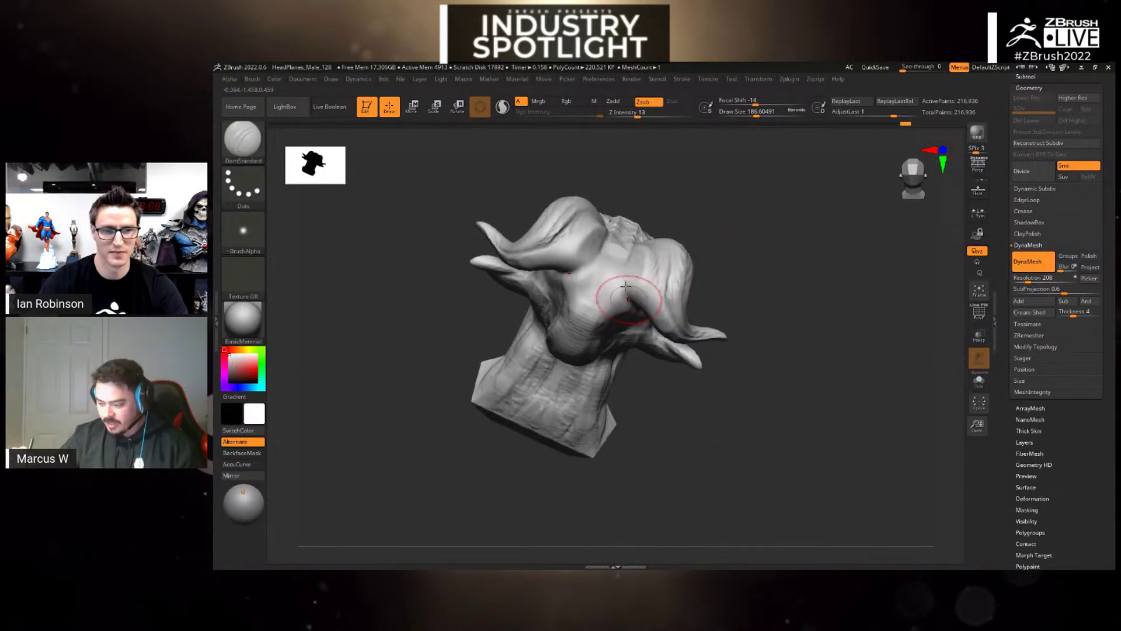
mouse_move(628, 258)
mouse_down()
mouse_move(626, 289)
mouse_move(636, 241)
mouse_up()
mouse_move(761, 279)
mouse_down()
mouse_move(734, 238)
mouse_move(699, 226)
mouse_up()
mouse_move(608, 271)
mouse_down()
mouse_move(633, 289)
mouse_move(625, 278)
mouse_up()
key(space)
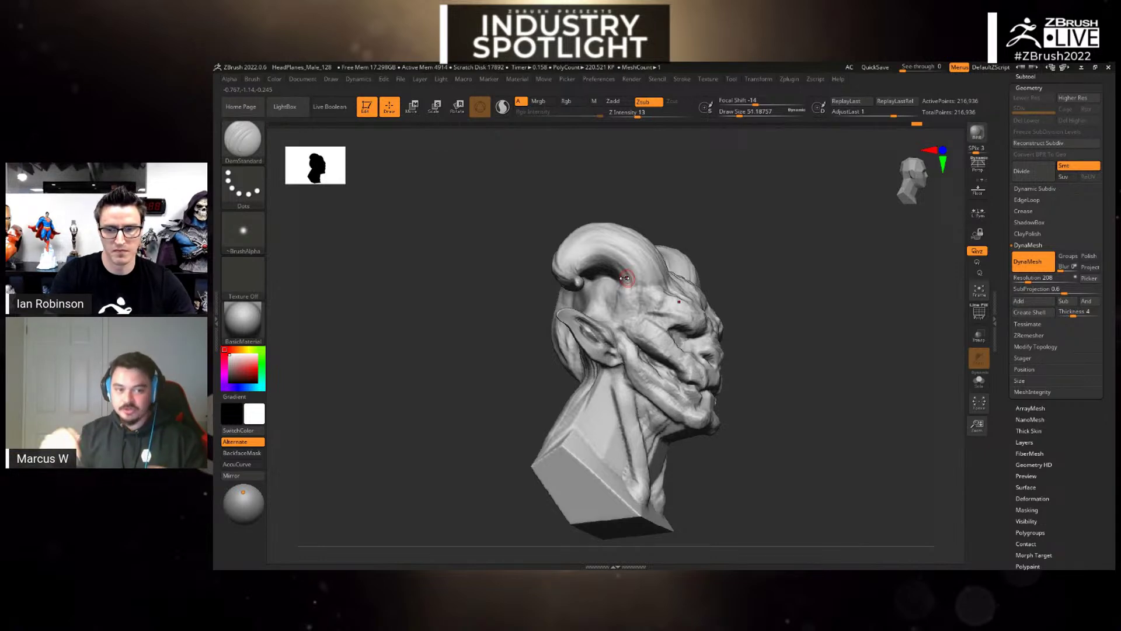
mouse_move(794, 375)
mouse_down()
mouse_move(836, 395)
mouse_move(834, 379)
mouse_up()
- Build up the middle of the forehead with ClayBuildup at a draw size of about 116 and Z Intensity 10
key(b)
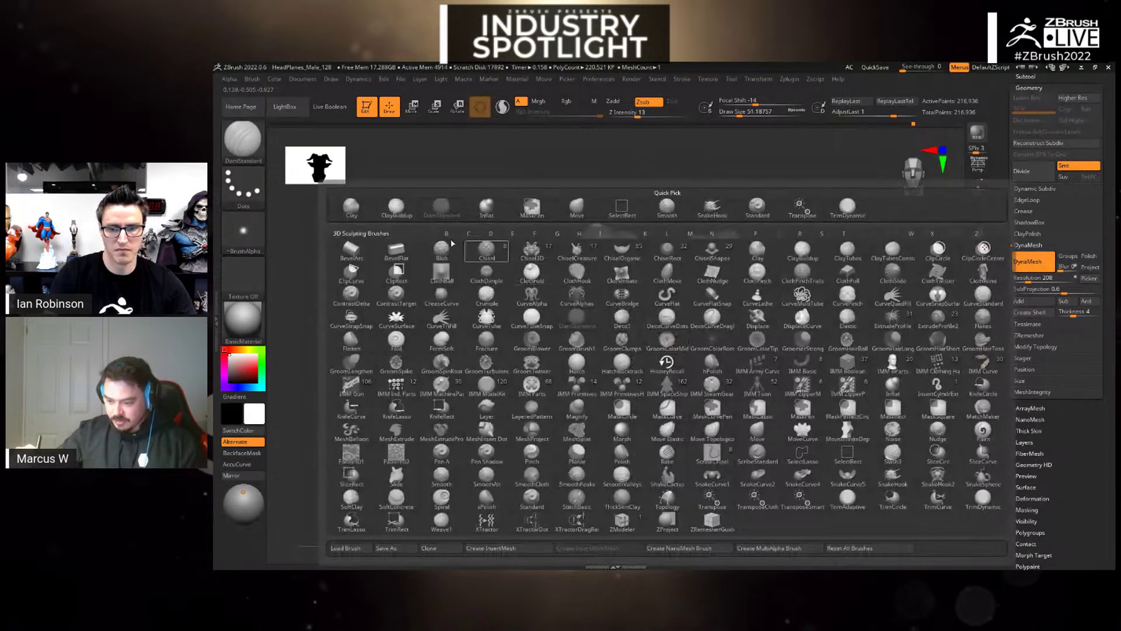
key(c)
key(b)
key(space)
mouse_move(654, 311)
mouse_down()
mouse_move(681, 311)
mouse_move(660, 311)
mouse_move(658, 285)
mouse_up()
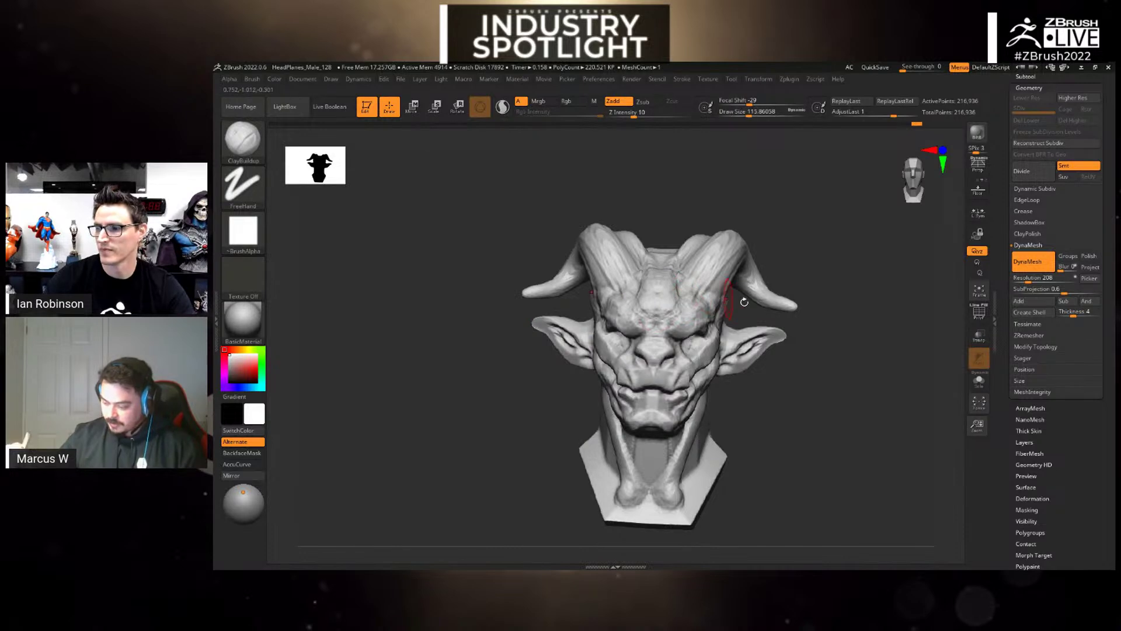
- Append a sphere to the head as a new subtool
mouse_move(872, 350)
mouse_down()
mouse_move(844, 352)
mouse_move(814, 387)
mouse_move(813, 348)
mouse_up()
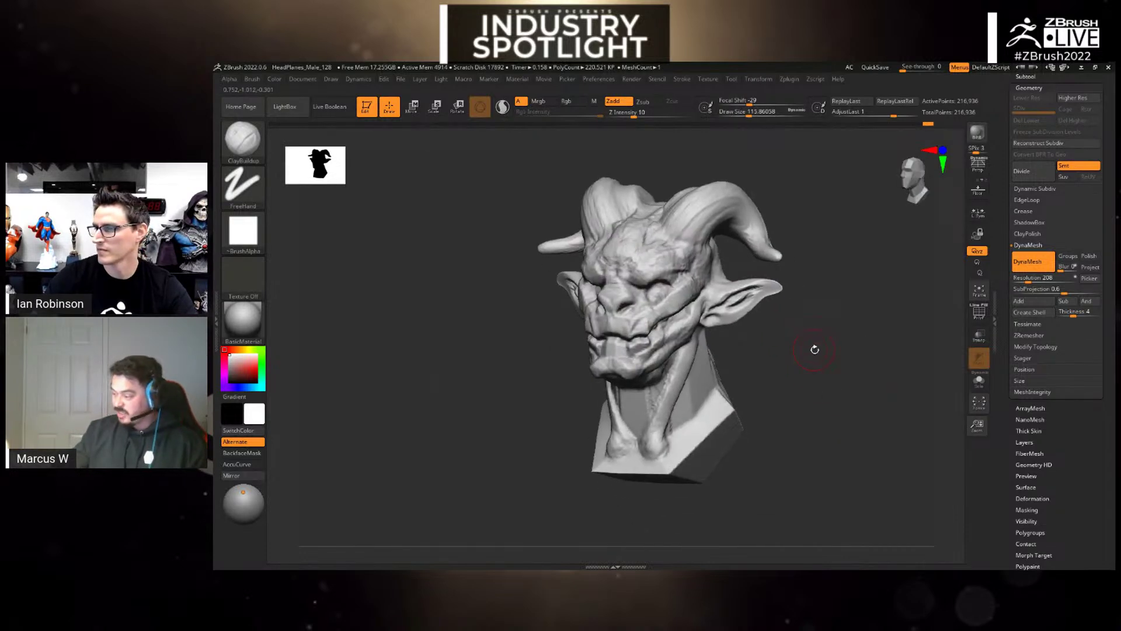
click(1026, 76)
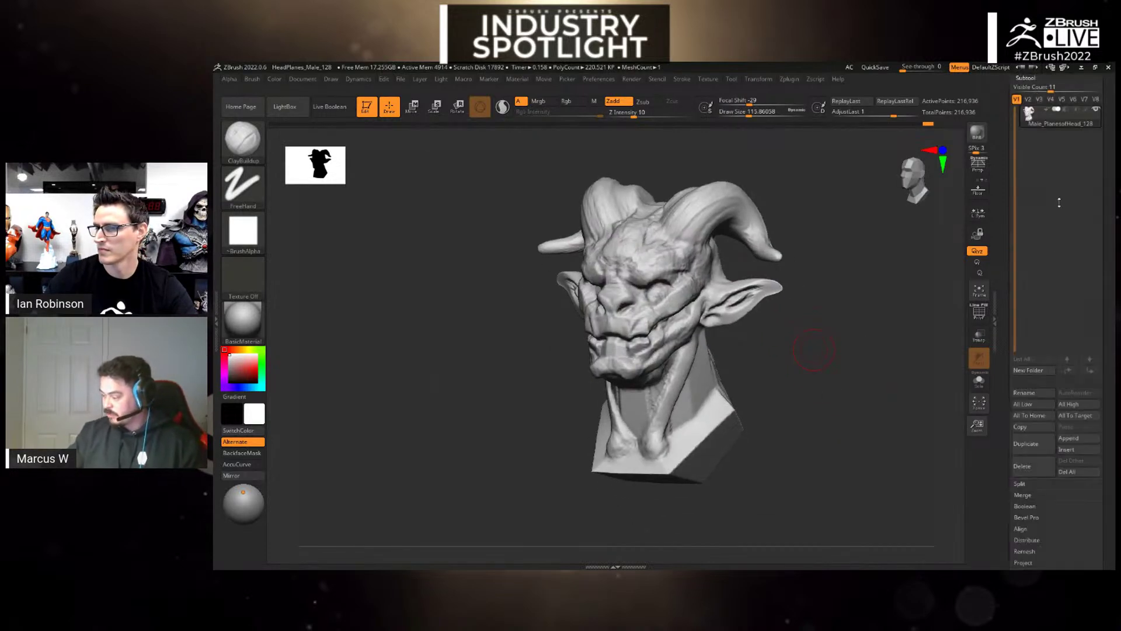
click(1068, 438)
click(663, 390)
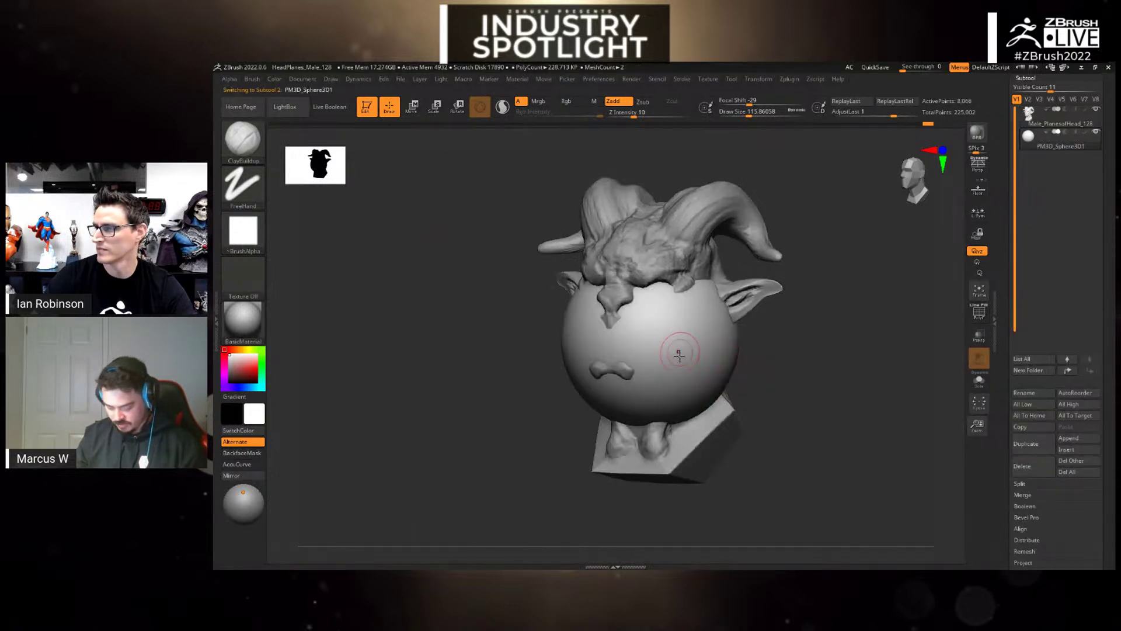
- Scale the sphere down to eyeball size and move it in front of the creature's left eye
key(r)
drag(654, 335, 628, 356)
drag(800, 362, 753, 356)
drag(688, 302, 601, 261)
drag(747, 281, 772, 384)
drag(563, 298, 561, 328)
drag(602, 262, 692, 258)
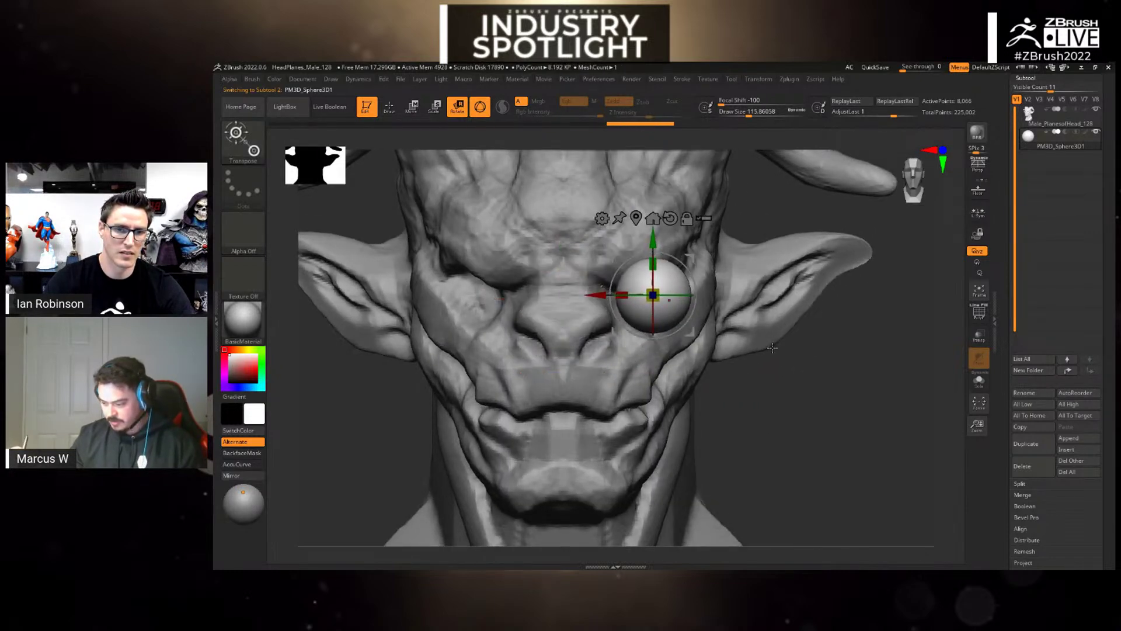
- Position the eyeball inside the creature's left eye socket and fine-tune its fit under the brow
shift+drag(784, 370, 752, 366)
drag(690, 333, 747, 325)
shift+drag(595, 399, 624, 419)
drag(749, 326, 738, 324)
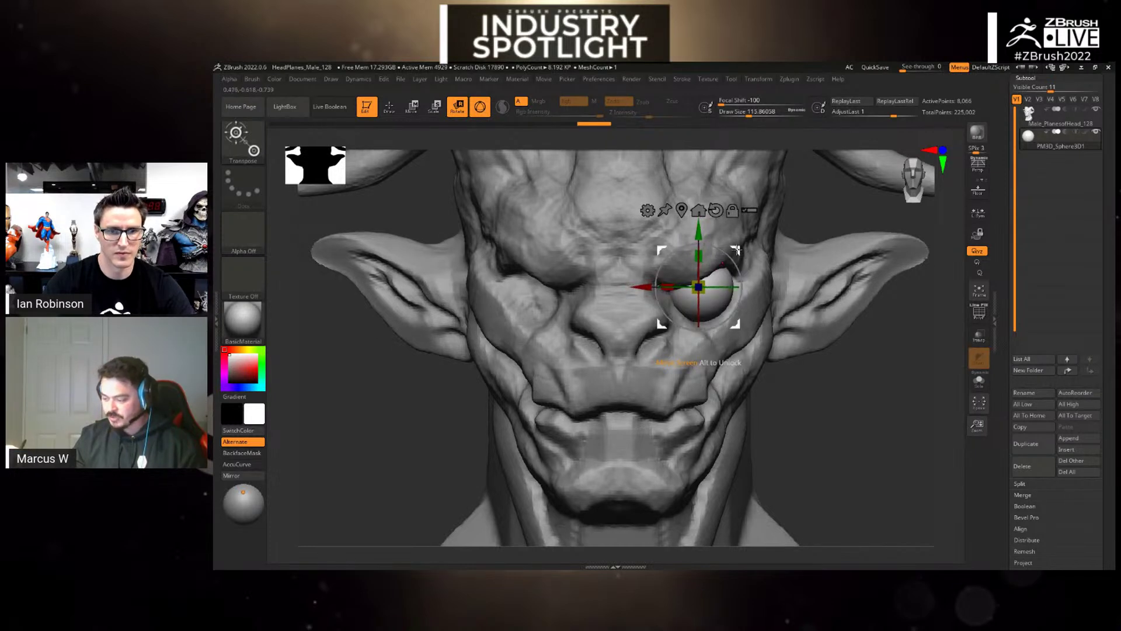
drag(737, 253, 743, 253)
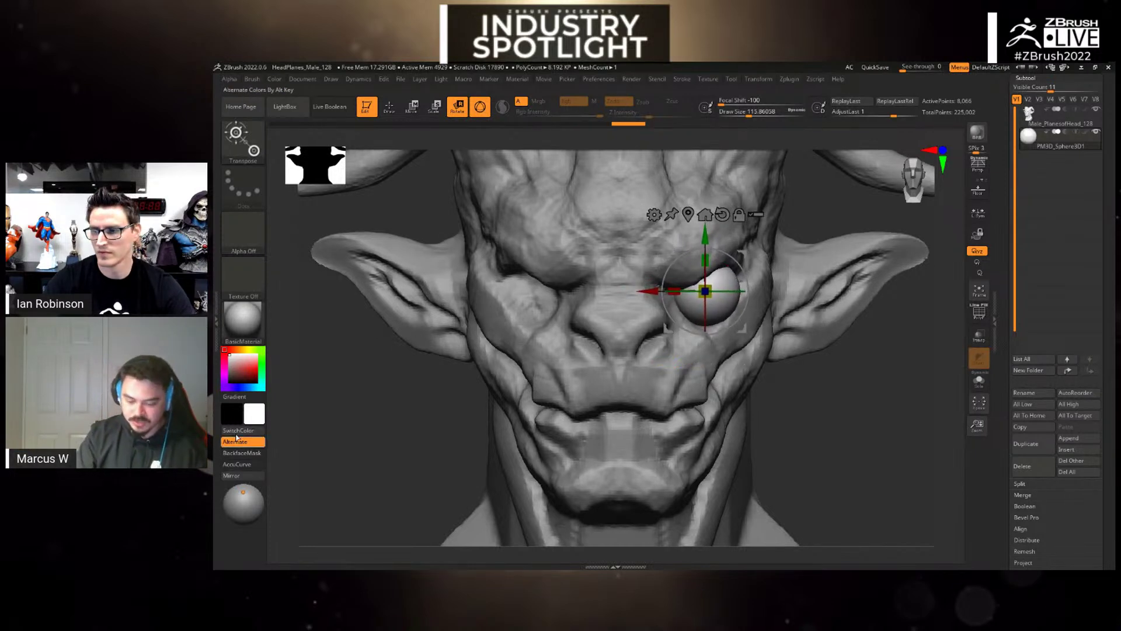
- Mirror the eyeball across the X axis, merging both eyes into one subtool
click(242, 475)
click(620, 298)
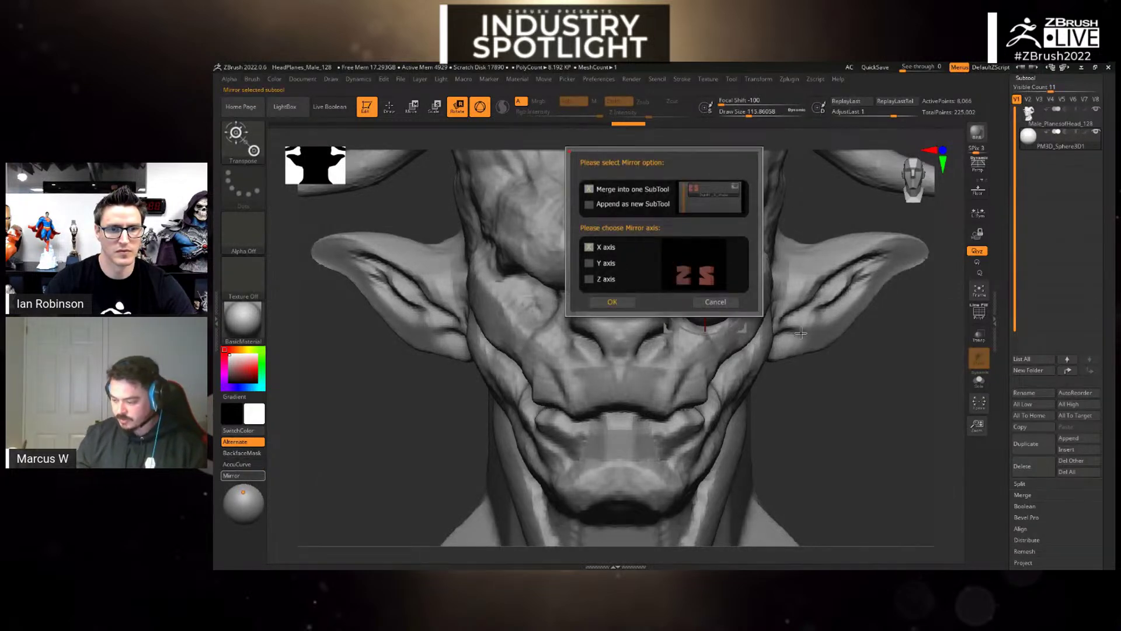
click(622, 300)
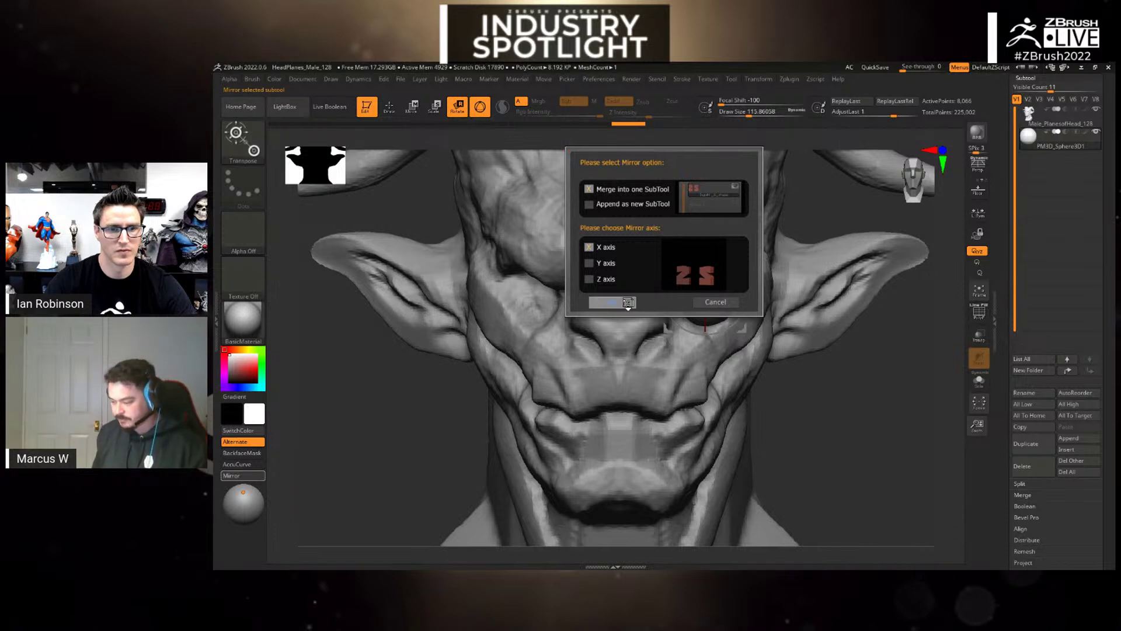
mouse_move(833, 390)
mouse_down()
mouse_move(845, 389)
mouse_move(820, 327)
mouse_move(832, 310)
mouse_up()
key(q)
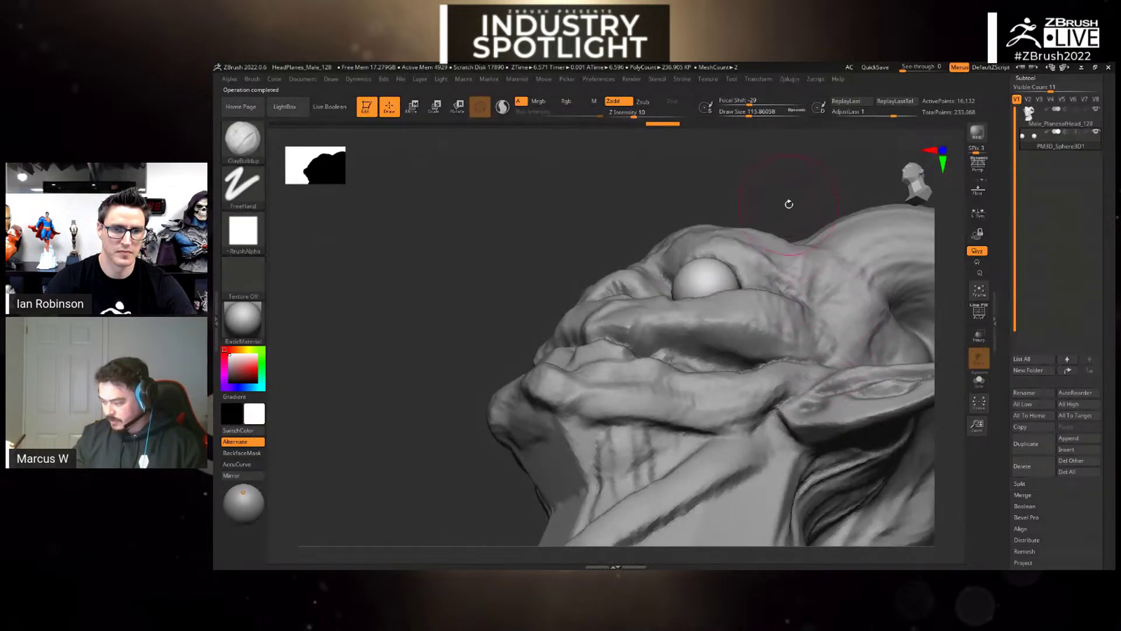
drag(787, 204, 818, 265)
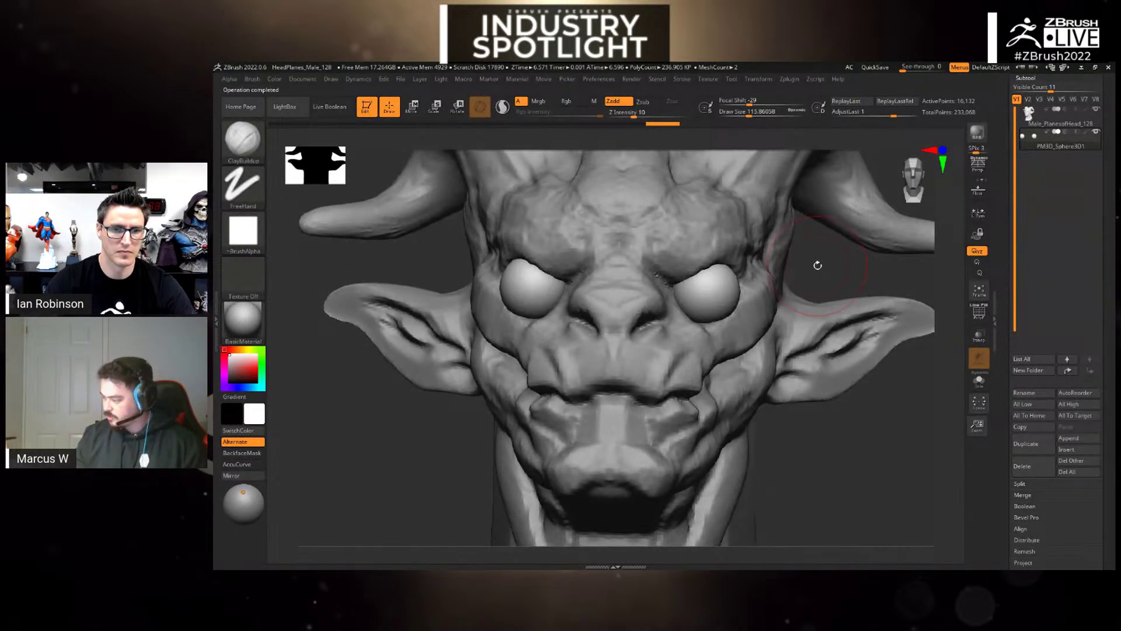
- Duplicate the pair of eyeballs and scale the original pair down slightly with local symmetry enabled
click(1037, 449)
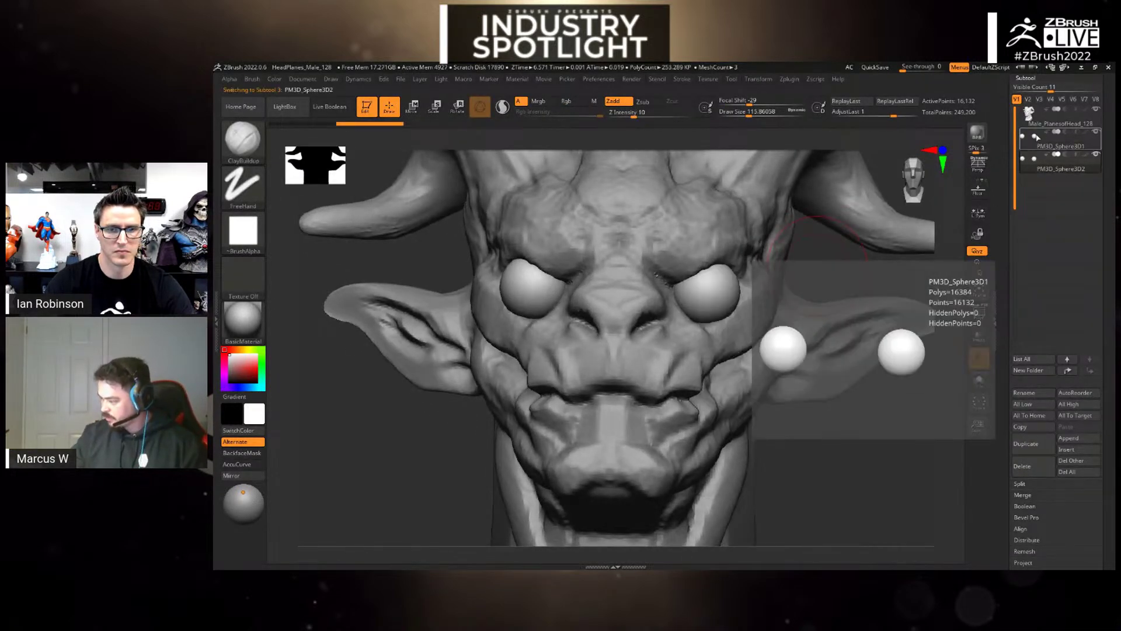
key(w)
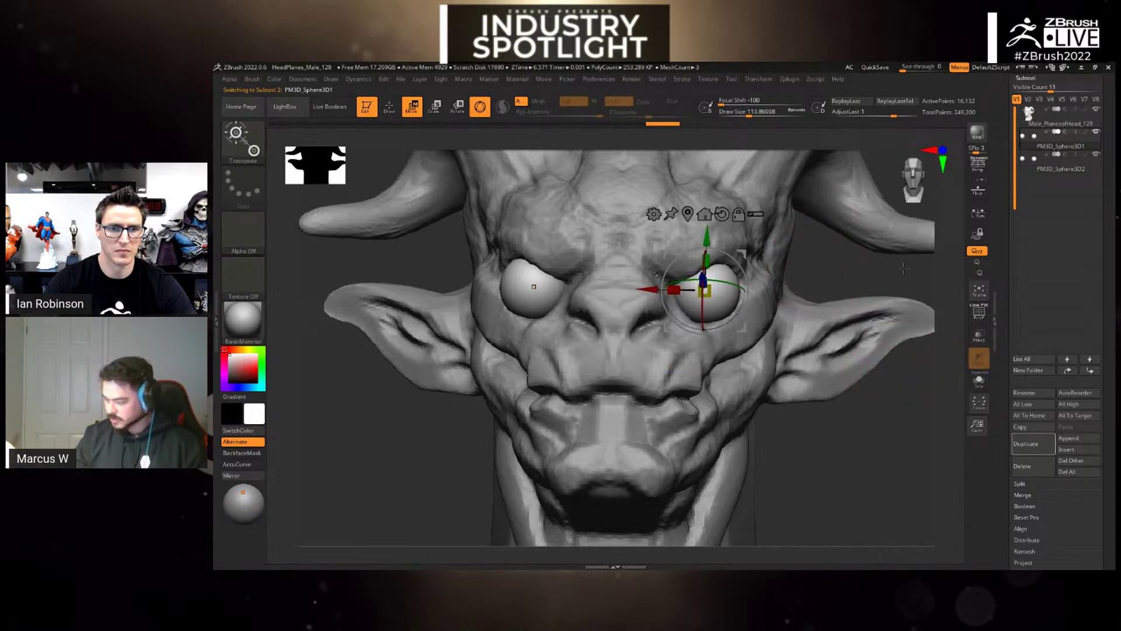
click(978, 213)
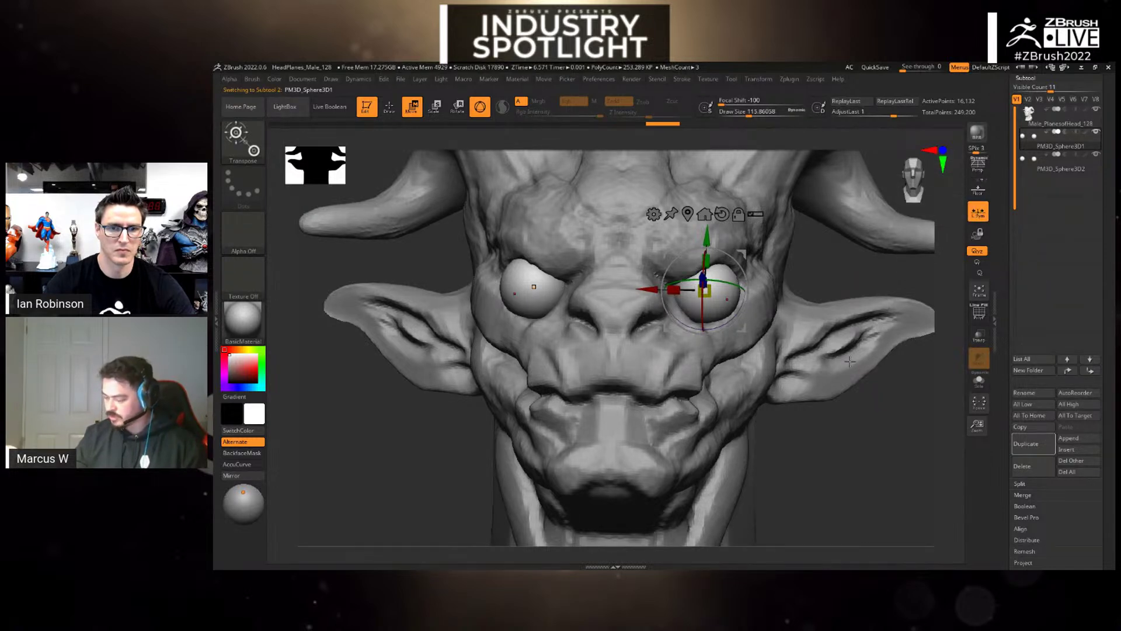
drag(861, 403, 858, 464)
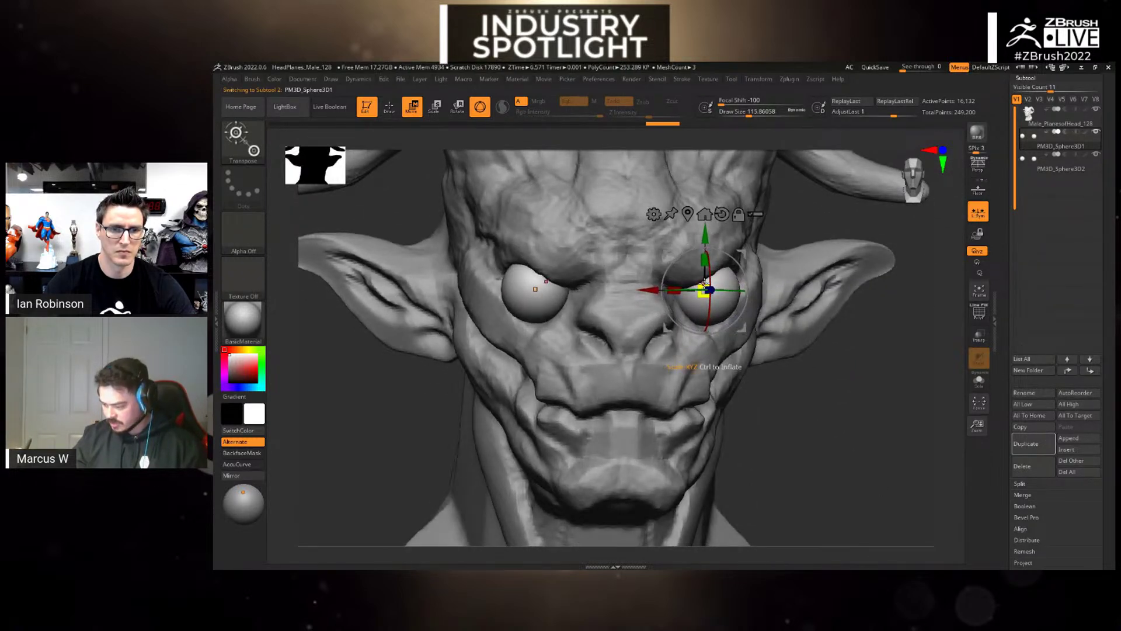
drag(703, 286, 705, 291)
- Carve eye openings into the duplicated outer spheres and build up eyelid rims with ClayBuildup at a draw size of about 46
alt+click(726, 302)
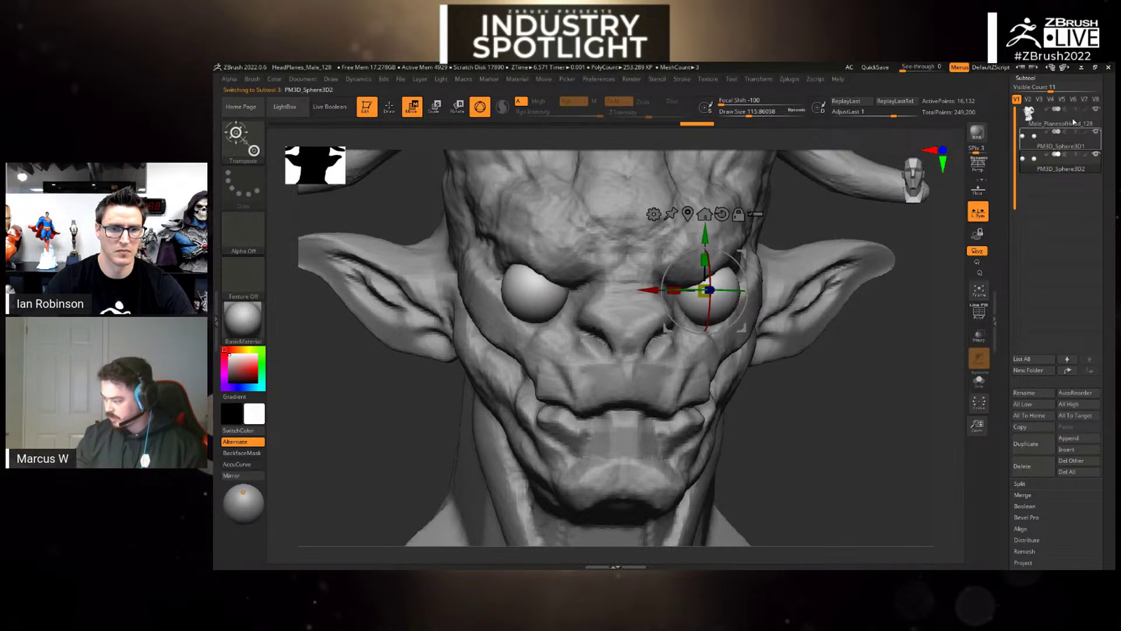
key(b)
click(494, 208)
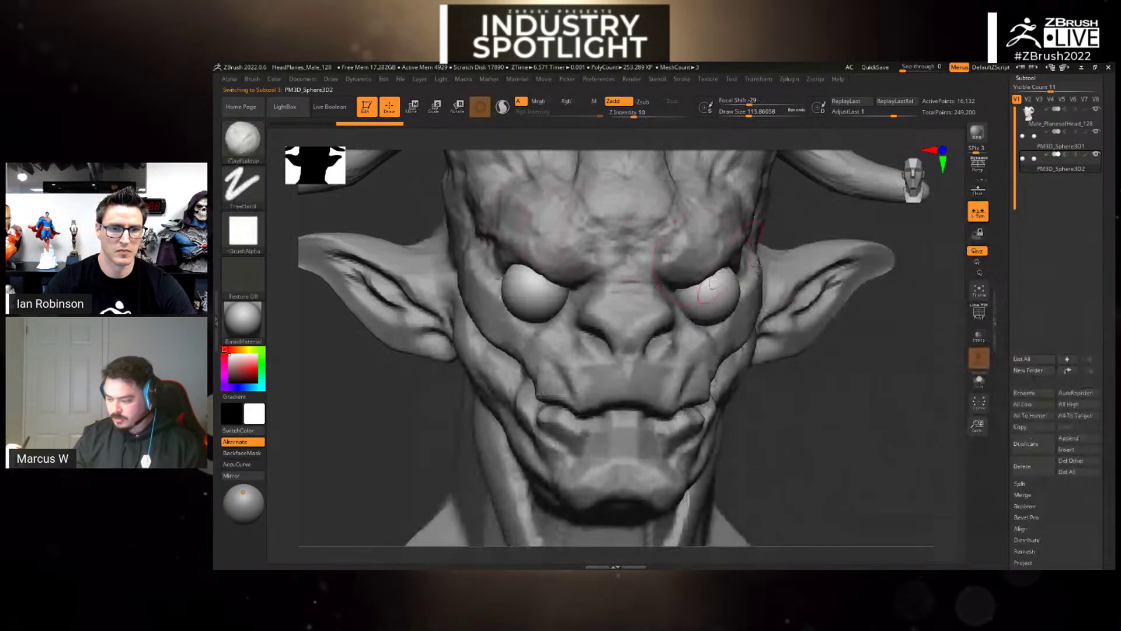
key(space)
drag(790, 265, 783, 264)
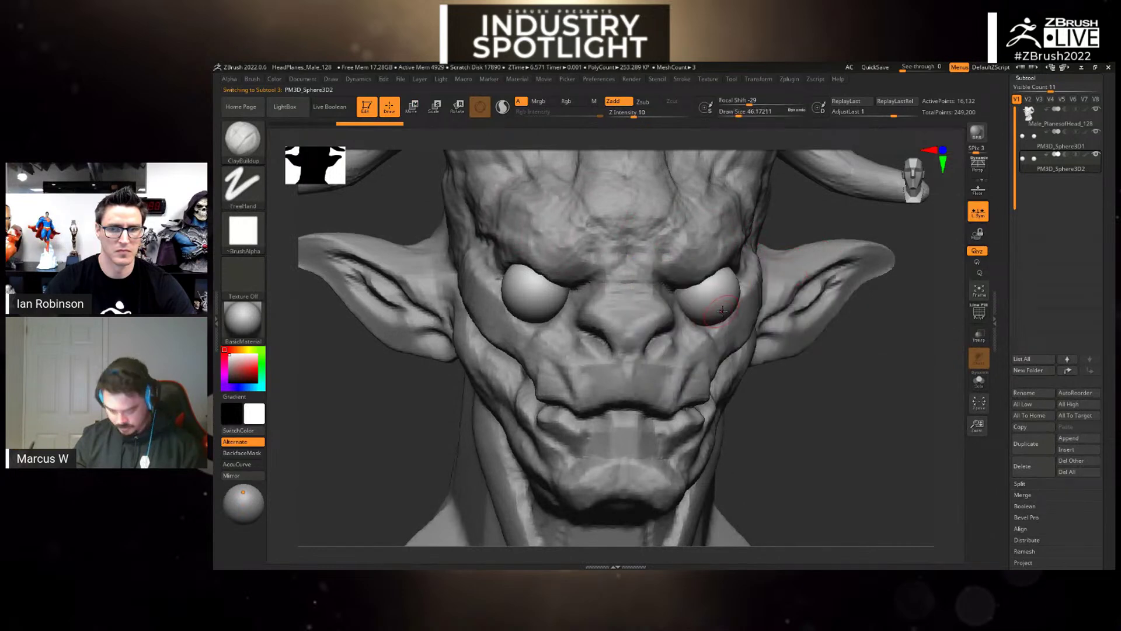
drag(811, 392, 753, 398)
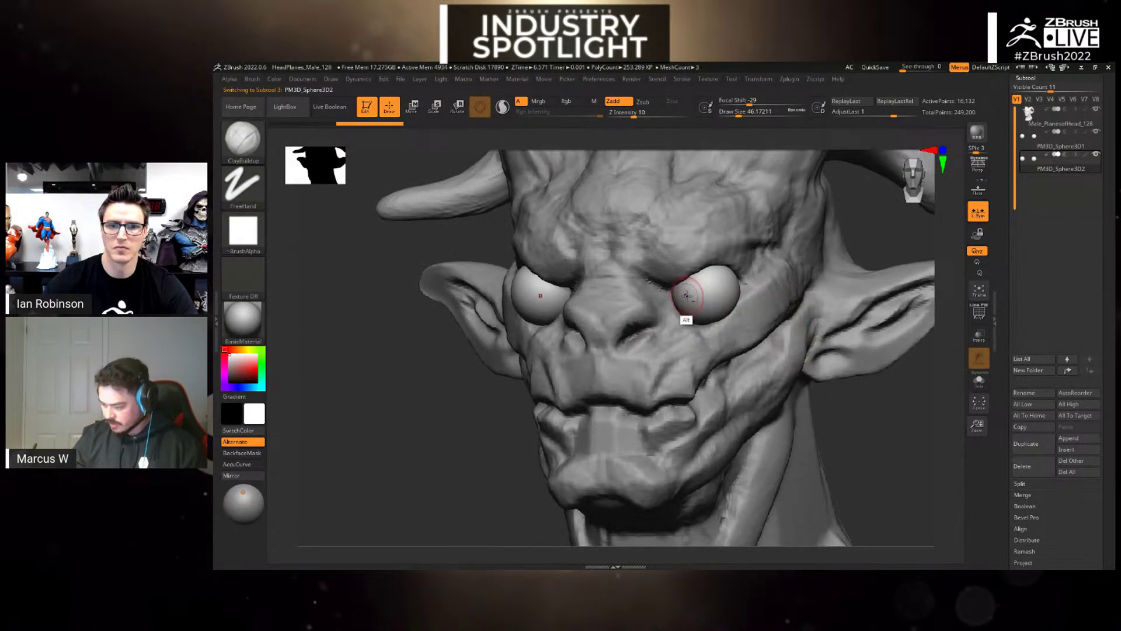
mouse_move(680, 293)
alt+mouse_down()
mouse_move(734, 292)
mouse_move(733, 308)
mouse_move(674, 316)
mouse_move(672, 296)
alt+mouse_up()
mouse_move(741, 273)
mouse_down()
mouse_move(747, 297)
mouse_move(695, 318)
mouse_move(713, 270)
mouse_move(741, 280)
mouse_move(689, 298)
mouse_move(745, 288)
mouse_move(706, 321)
mouse_up()
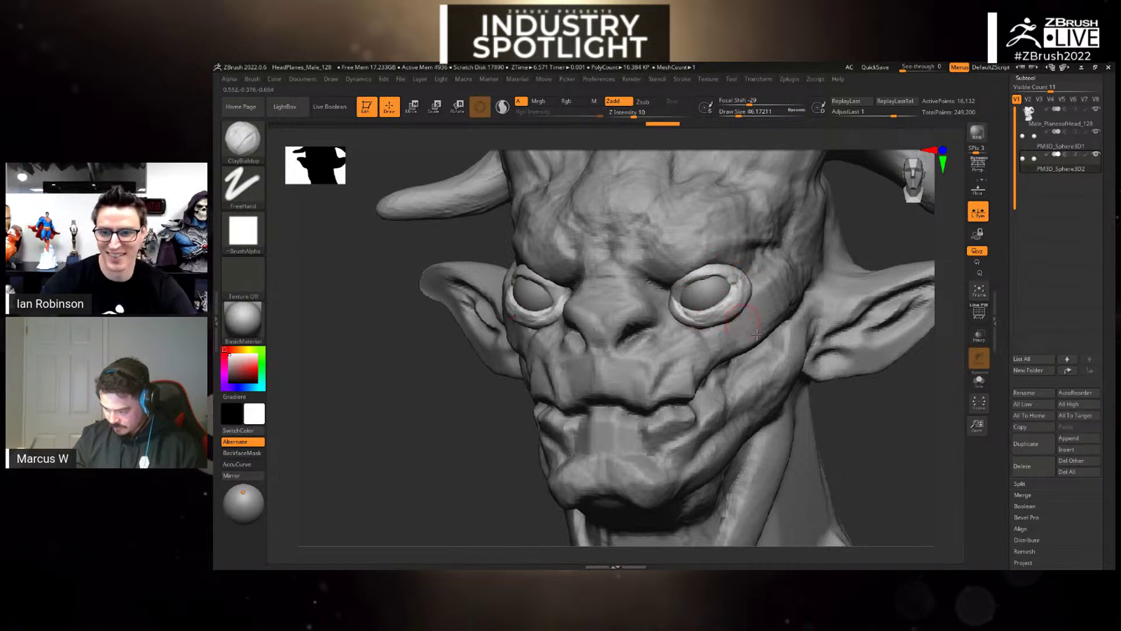
- Select the inner eyeballs and adjust their fit inside the carved eyelids with the transform gizmo
drag(906, 425, 812, 354)
alt+drag(861, 361, 902, 447)
alt+click(671, 316)
key(r)
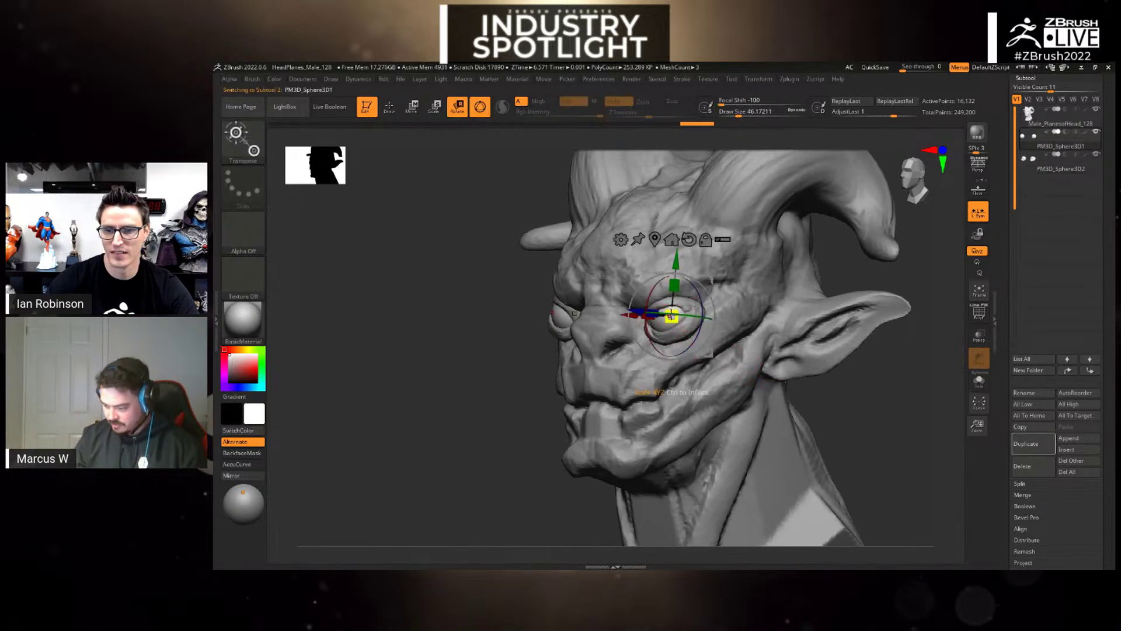
key(w)
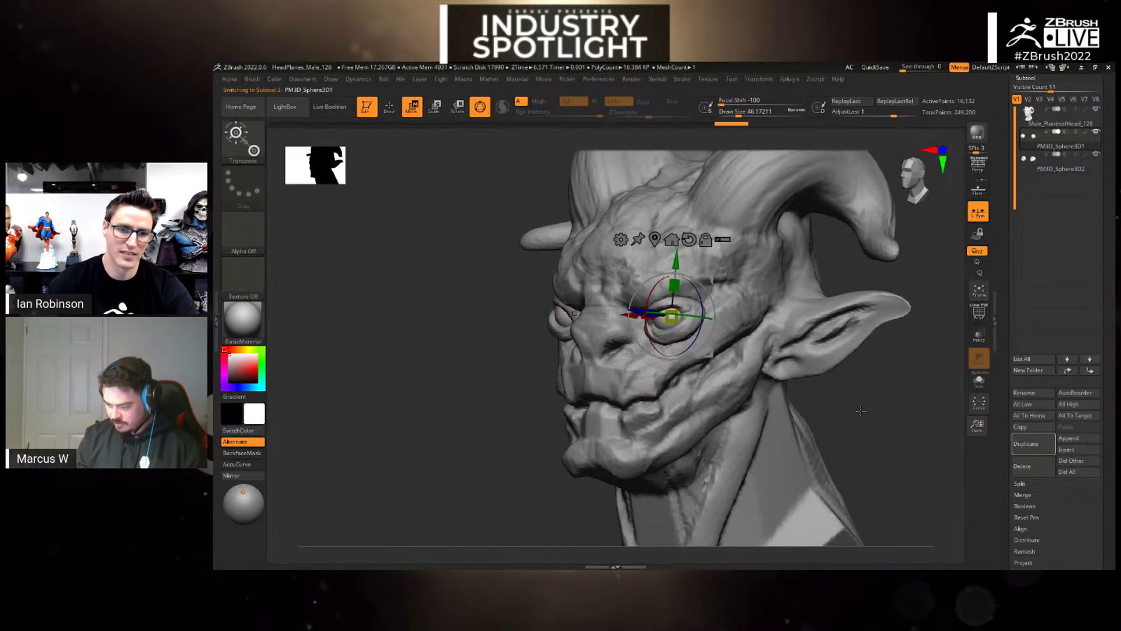
mouse_move(881, 410)
mouse_down()
mouse_move(902, 380)
mouse_move(908, 408)
mouse_move(873, 370)
mouse_up()
key(q)
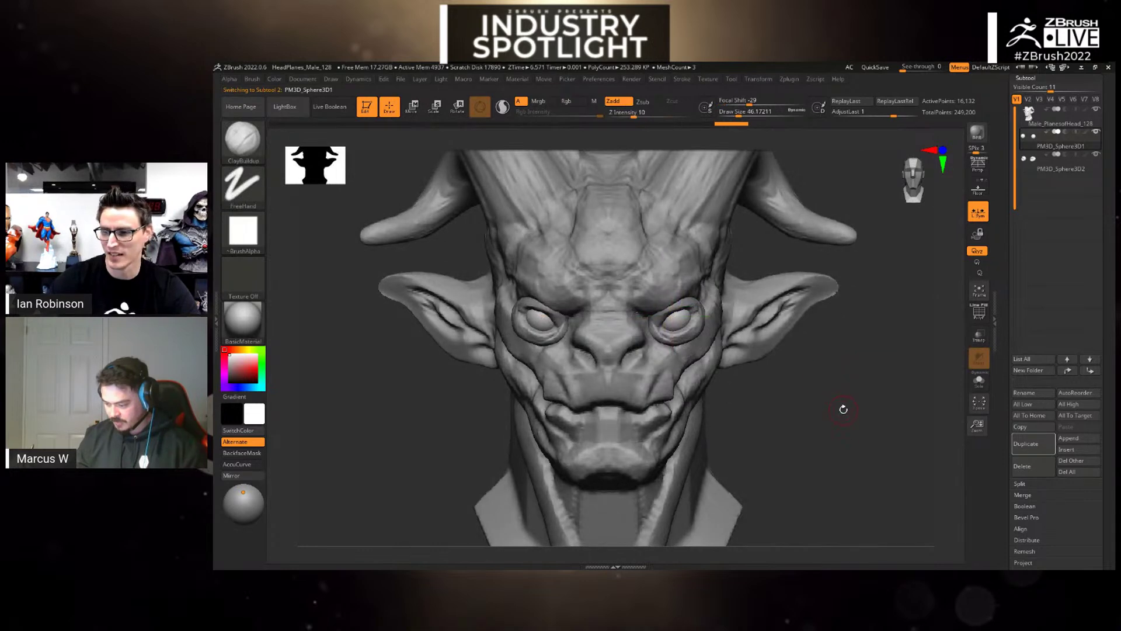
- Switch to the head subtool and the DamStandard brush at a draw size of about 124
mouse_move(840, 408)
mouse_down()
mouse_move(813, 365)
mouse_move(855, 418)
mouse_move(864, 455)
mouse_move(848, 374)
mouse_move(825, 376)
mouse_move(873, 359)
mouse_up()
key(b)
key(d)
key(s)
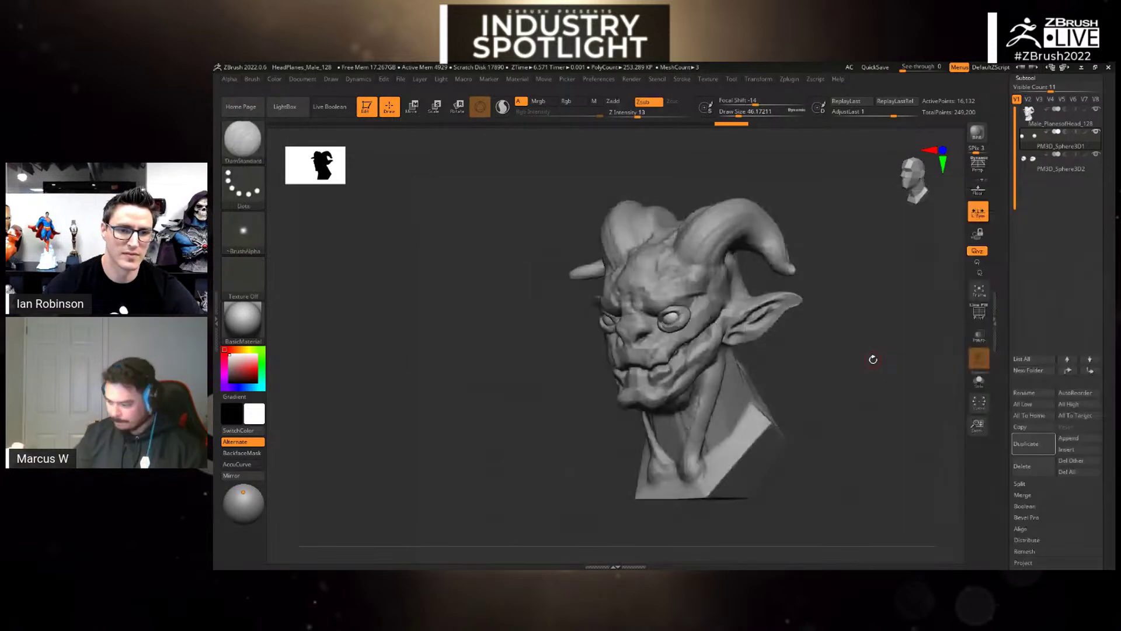
key(space)
drag(686, 251, 697, 249)
alt+click(668, 236)
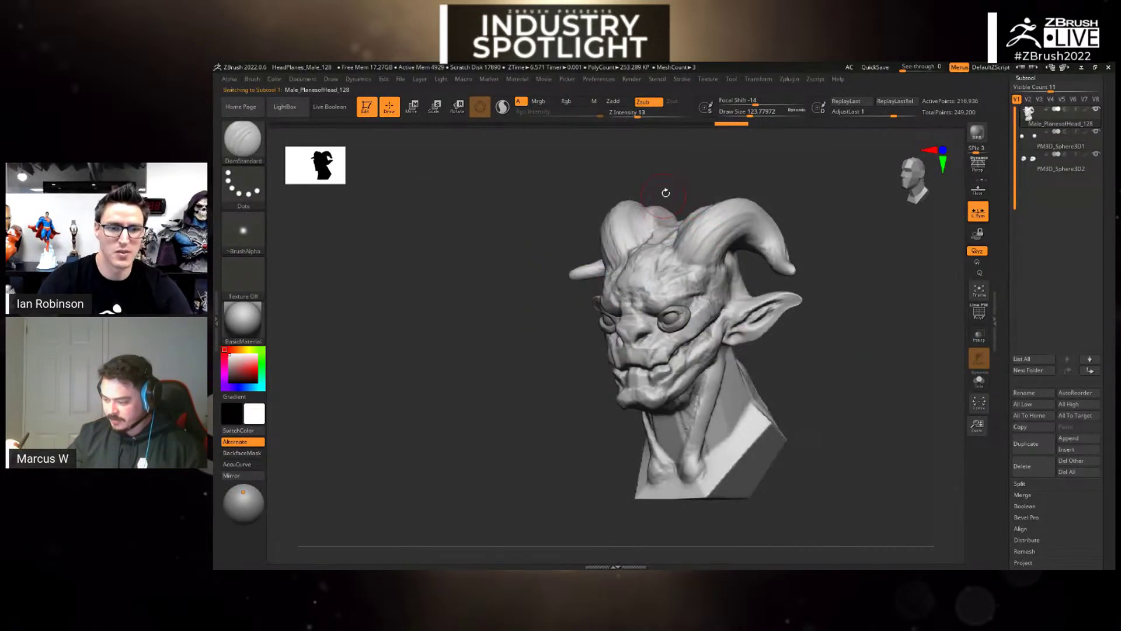
drag(663, 193, 654, 181)
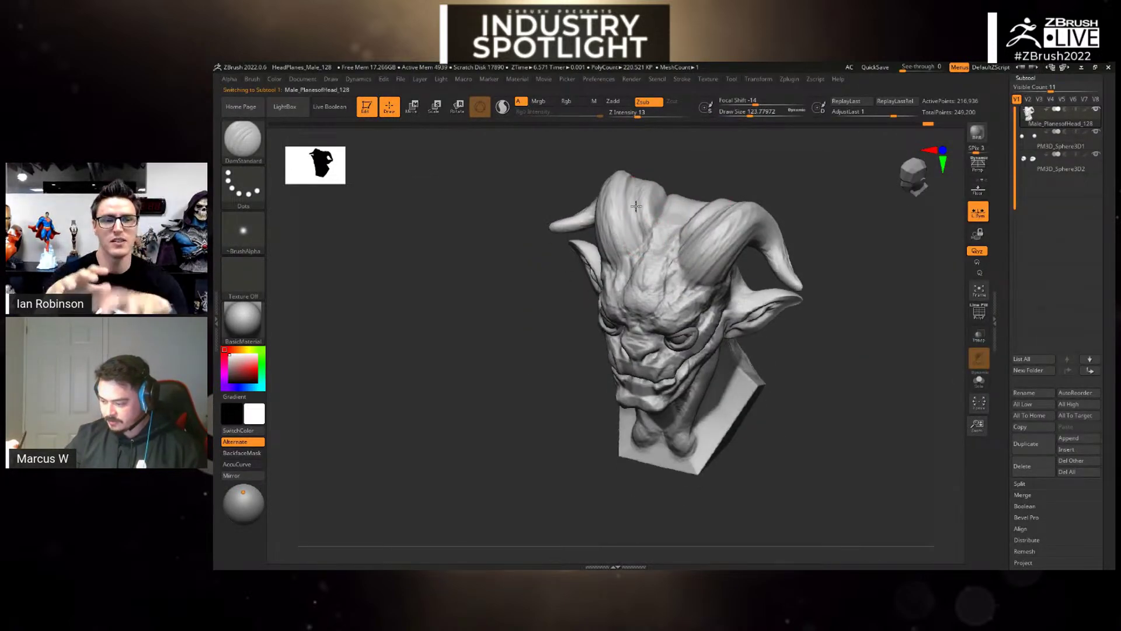
shift+drag(827, 346, 866, 335)
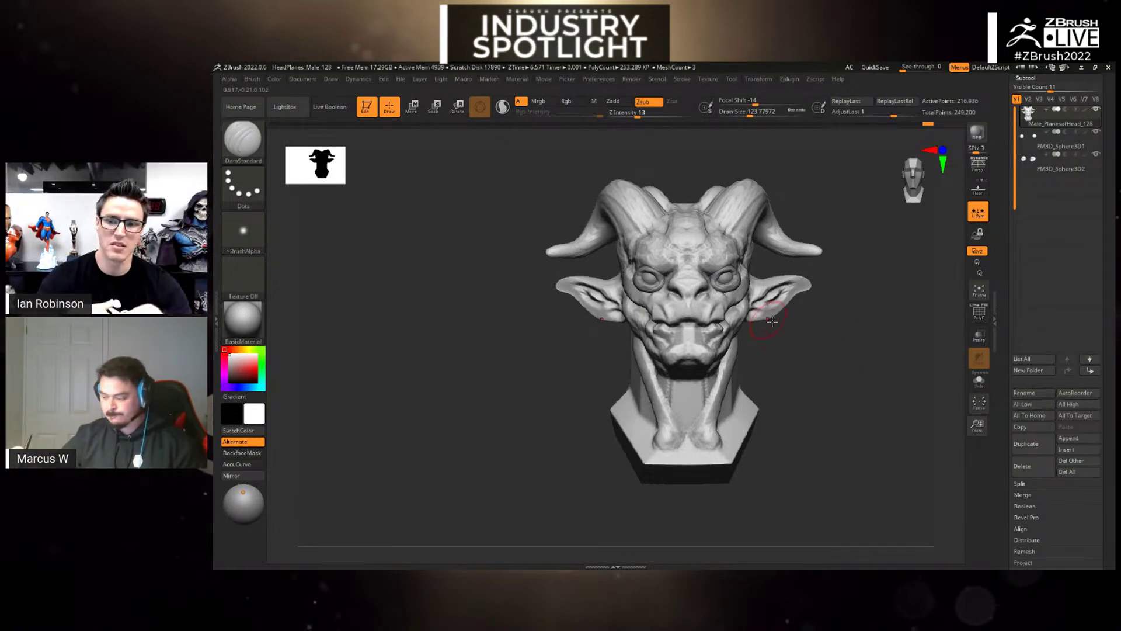
- Select the inner eyeballs again and shift them slightly toward the nose within the eyelids
alt+click(734, 291)
key(w)
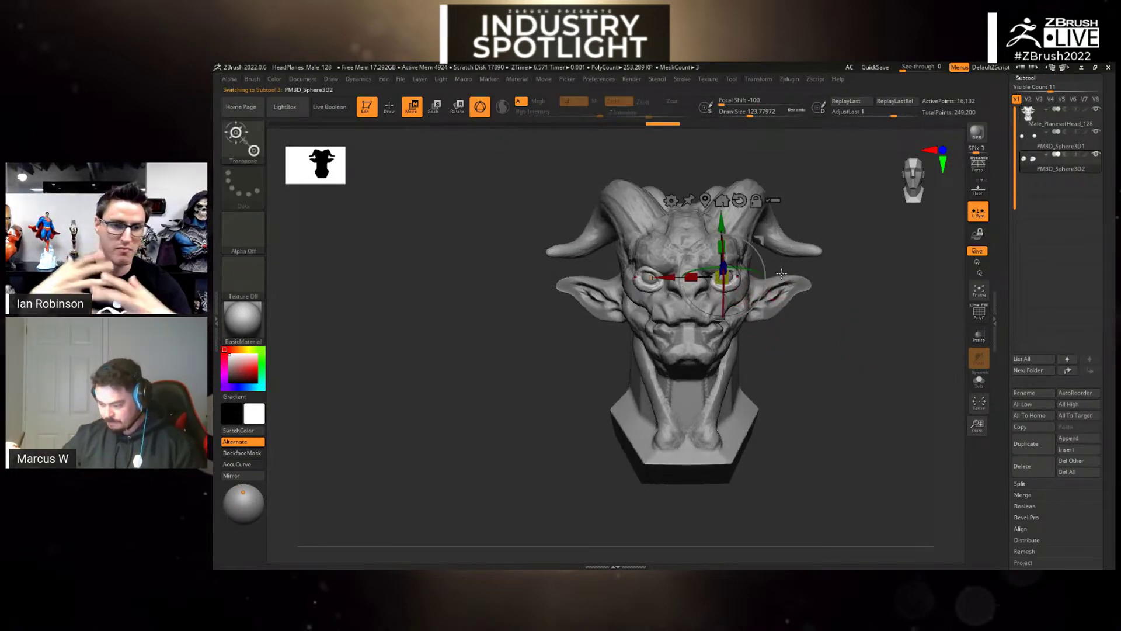
key(Up)
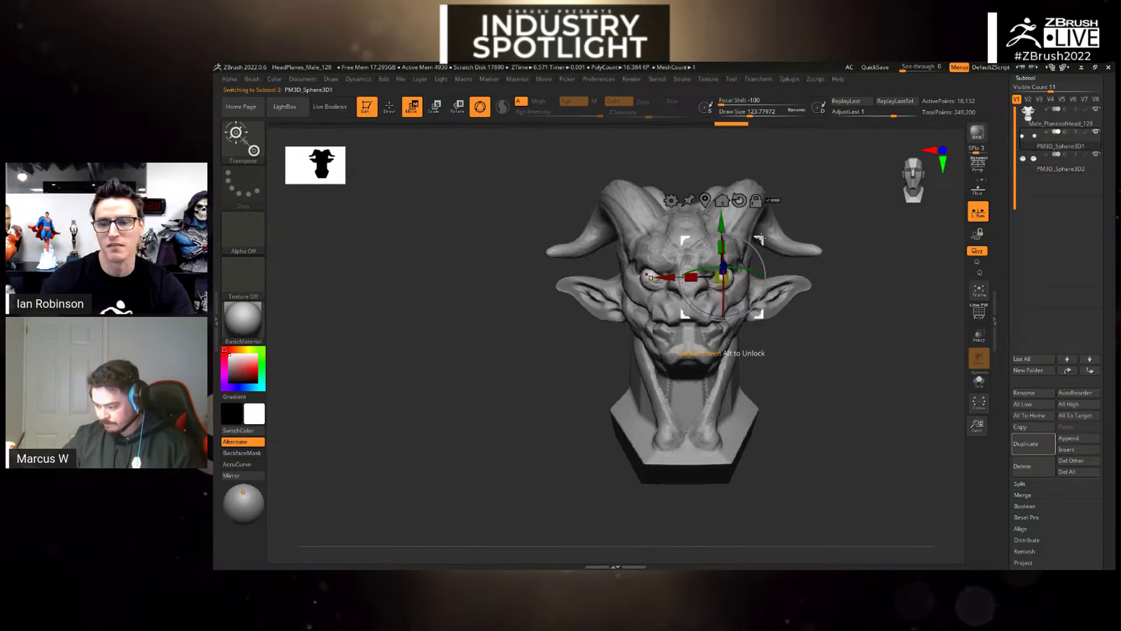
drag(761, 243, 754, 240)
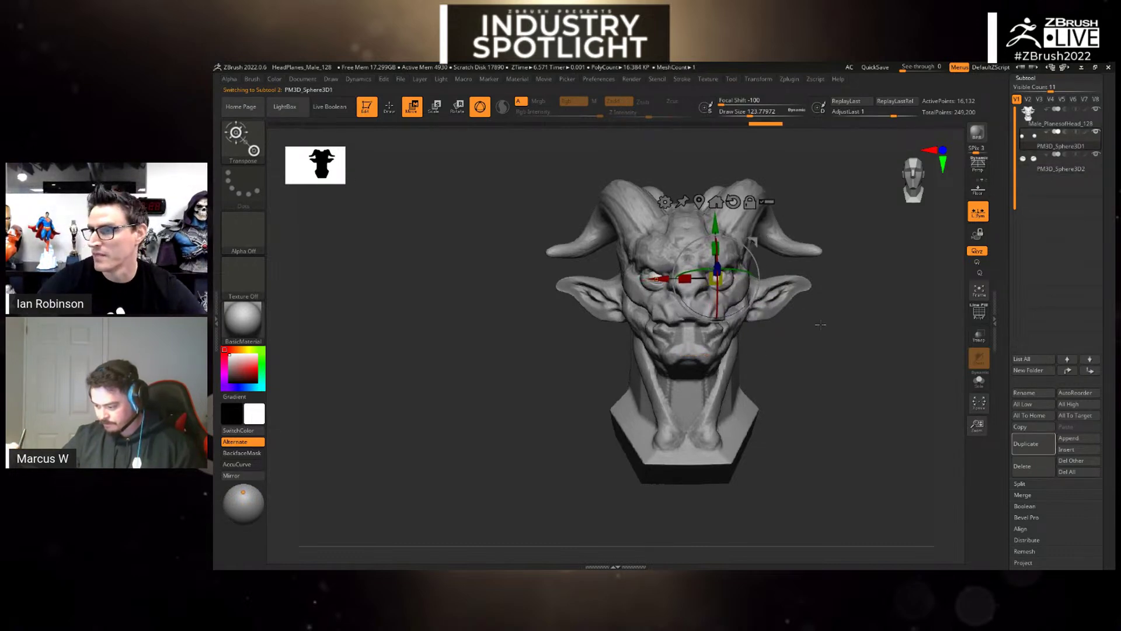
key(q)
mouse_move(846, 290)
mouse_down()
mouse_move(827, 282)
mouse_move(860, 317)
mouse_up()
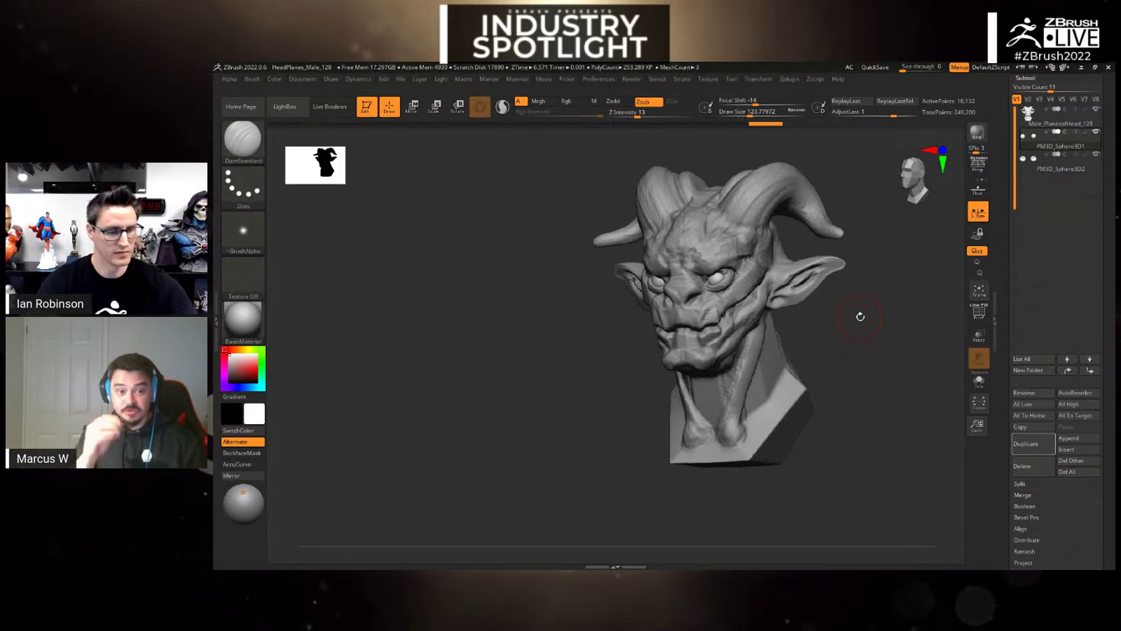
- Select the head and try bulking out the side of the neck with ClayBuildup at a draw size of about 217
drag(880, 348, 768, 306)
alt+click(709, 347)
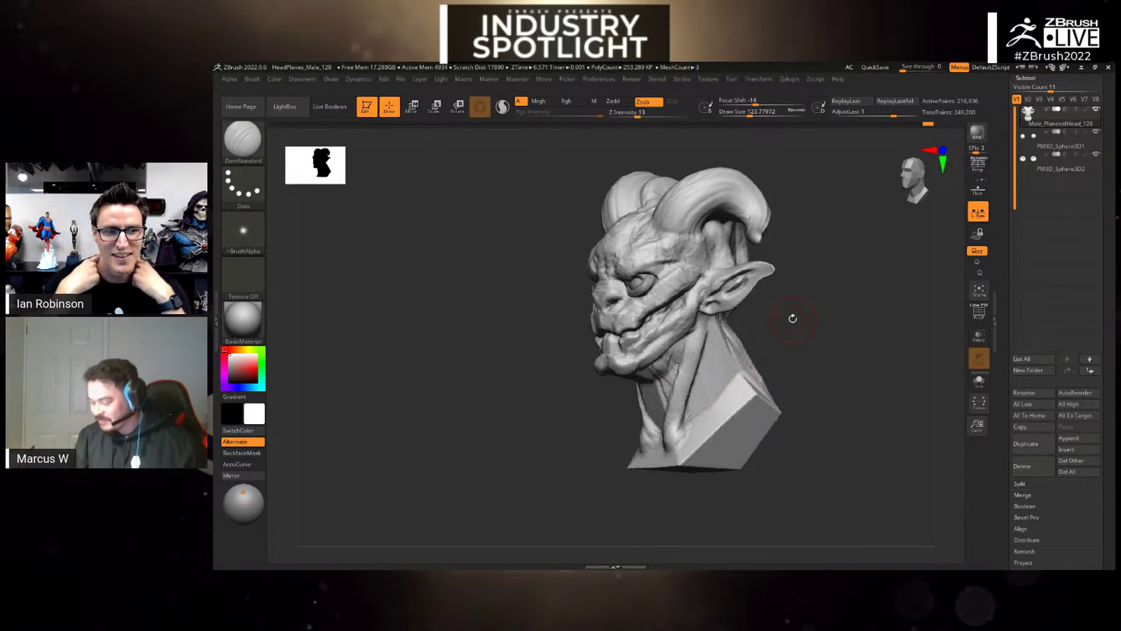
key(space)
mouse_move(789, 314)
mouse_down()
mouse_move(807, 313)
mouse_move(814, 347)
mouse_up()
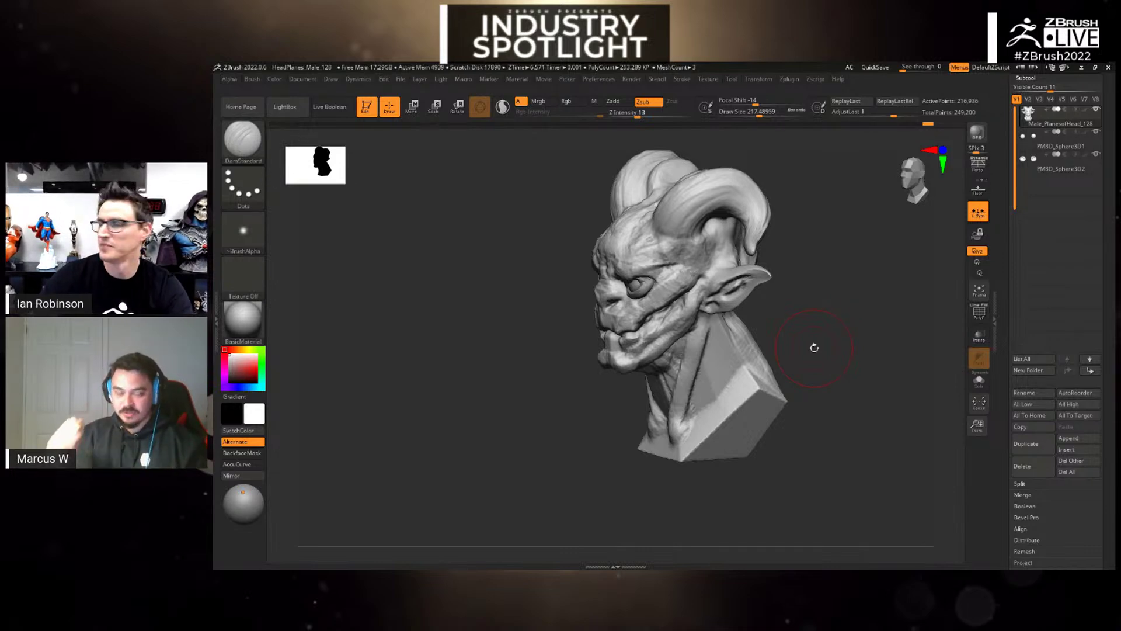
mouse_move(731, 343)
mouse_down()
mouse_move(737, 374)
mouse_move(756, 344)
mouse_move(749, 359)
mouse_up()
key(b)
key(c)
key(b)
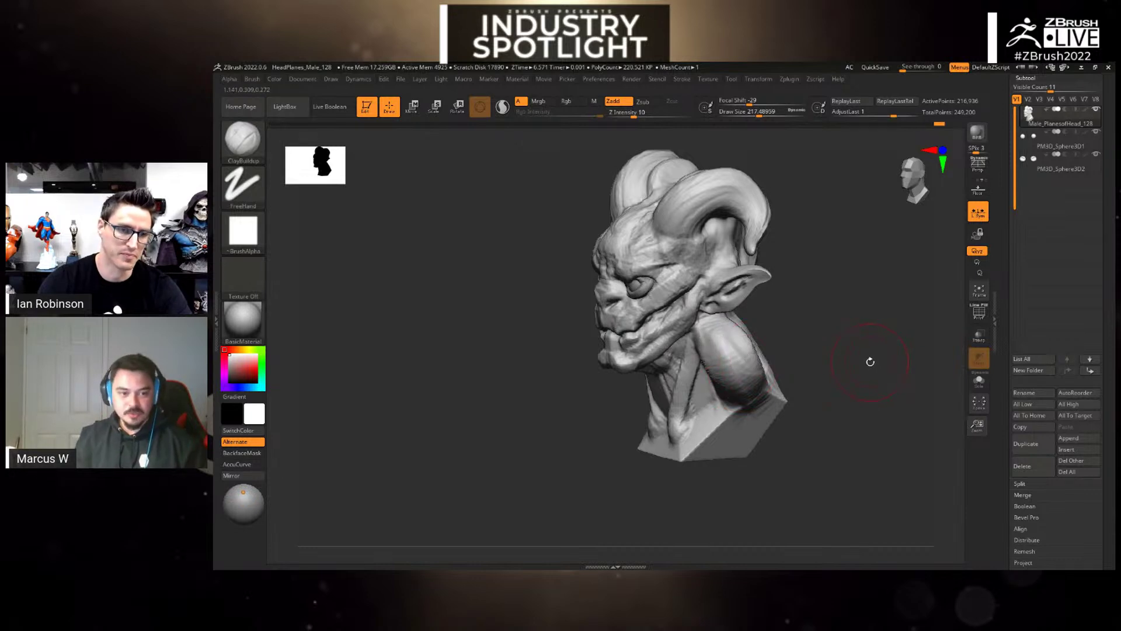
key(ctrl+z)
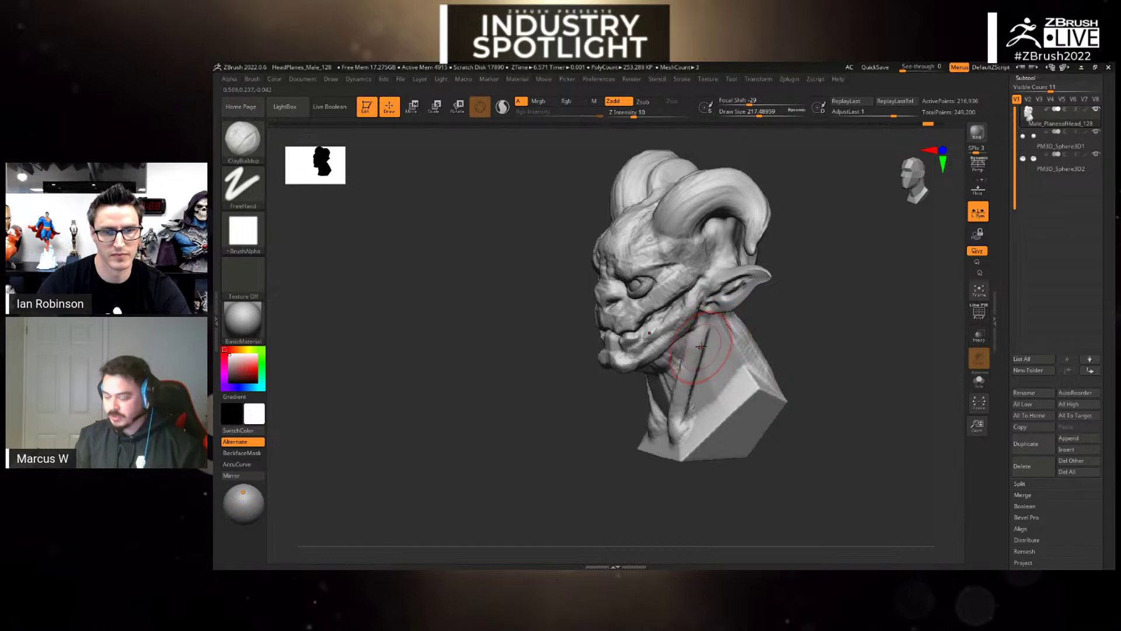
- Build up layered folds and muscle strands along the side and front of the neck with ClayBuildup at a draw size of about 101
mouse_move(712, 344)
mouse_down()
mouse_move(723, 344)
mouse_move(710, 357)
mouse_move(719, 360)
mouse_up()
key(space)
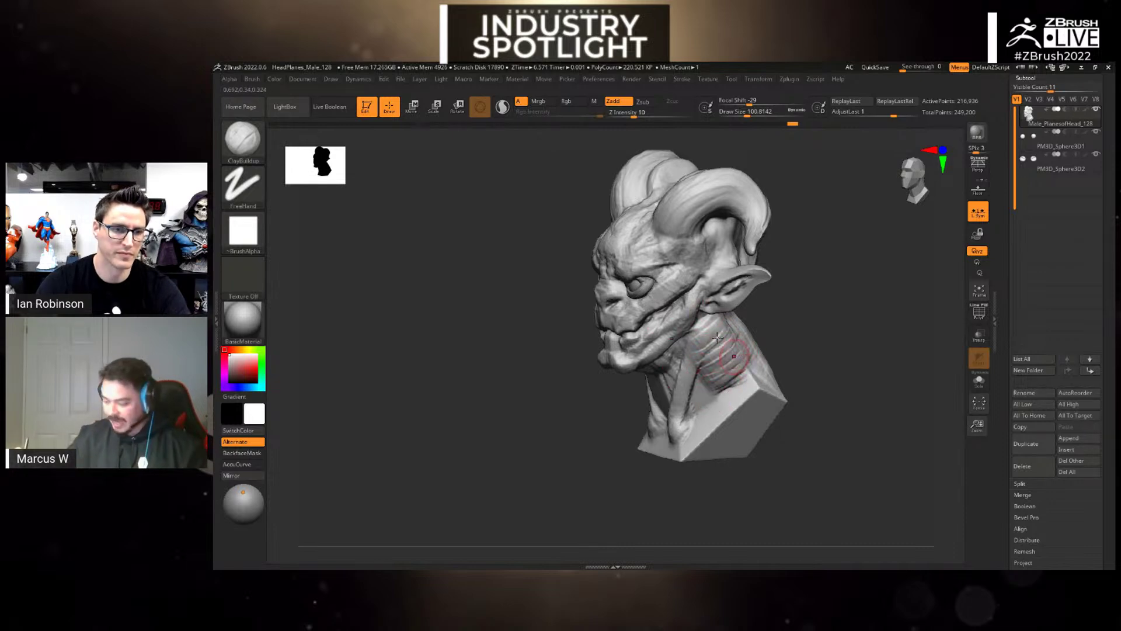
key(ctrl)
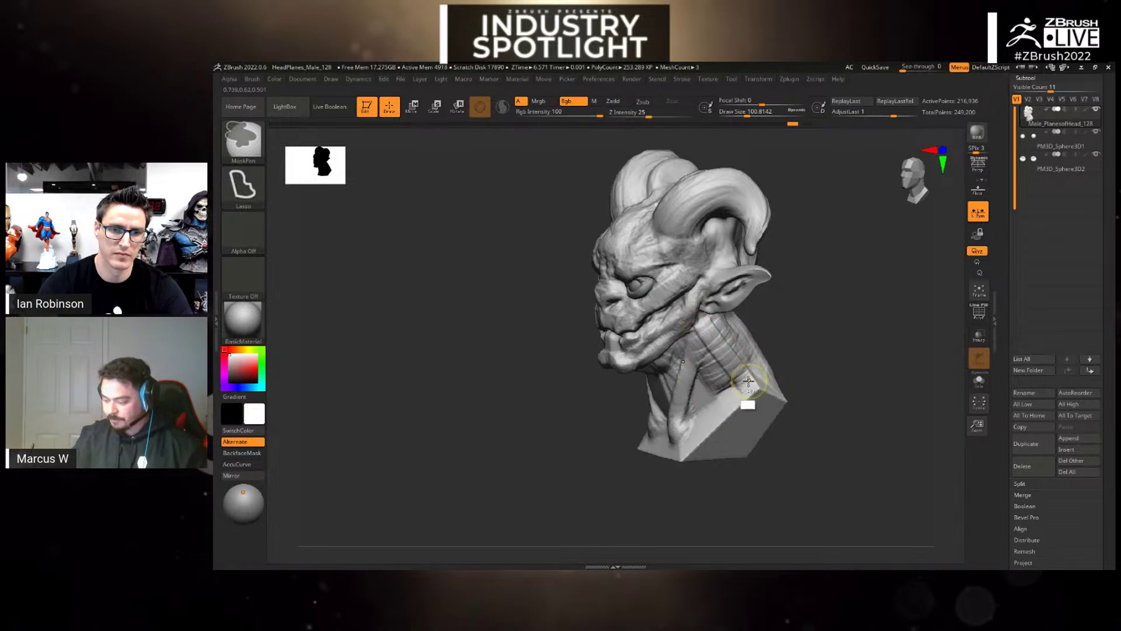
mouse_move(776, 365)
mouse_down()
mouse_move(821, 333)
mouse_move(727, 347)
mouse_move(744, 350)
mouse_move(736, 332)
mouse_move(692, 397)
mouse_up()
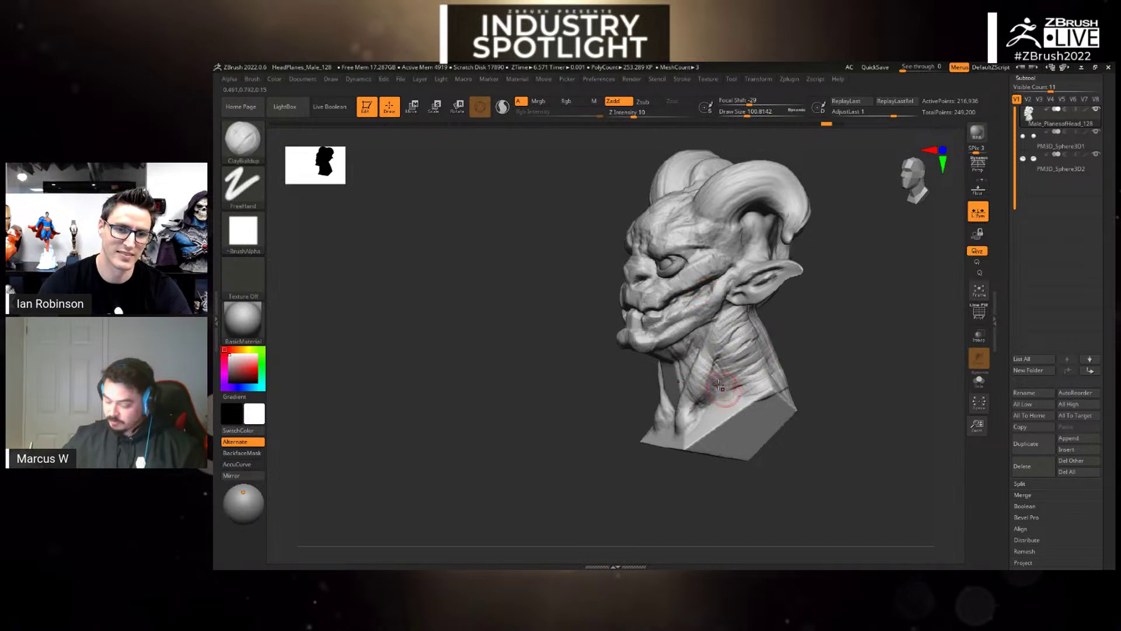
key(ctrl+z)
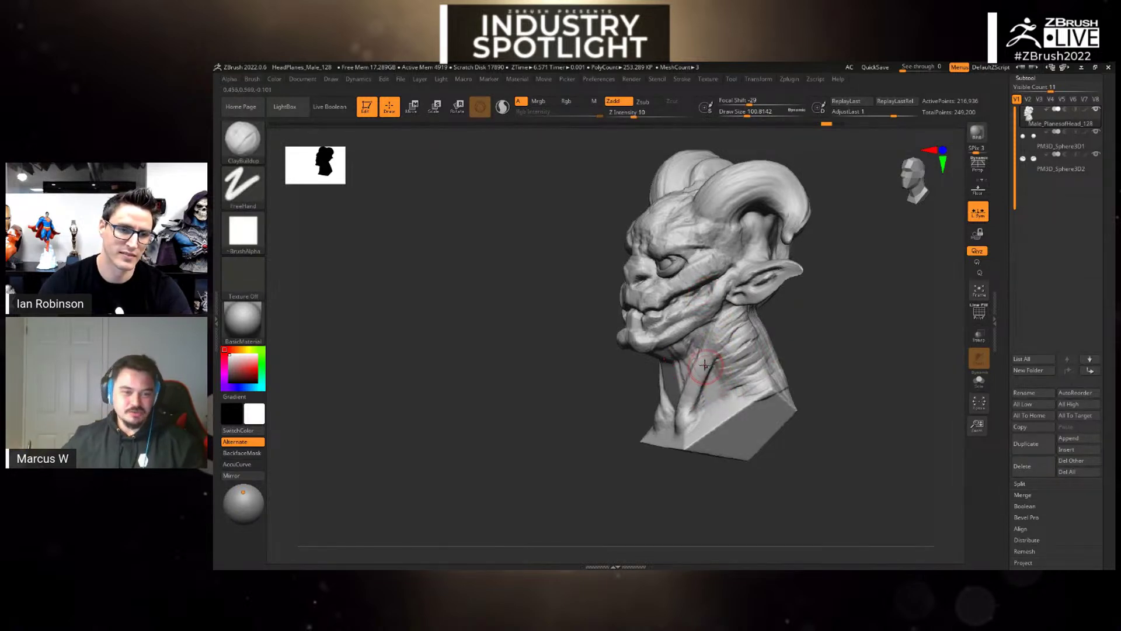
drag(708, 380, 693, 419)
mouse_move(704, 353)
mouse_down()
mouse_move(698, 408)
mouse_move(710, 435)
mouse_up()
- Try building up heavy folds across the forehead and brow with ClayBuildup, and undo the strokes
mouse_move(836, 337)
mouse_down()
mouse_move(718, 262)
mouse_move(708, 241)
mouse_move(653, 244)
mouse_move(640, 226)
mouse_move(691, 220)
mouse_move(681, 213)
mouse_move(714, 239)
mouse_up()
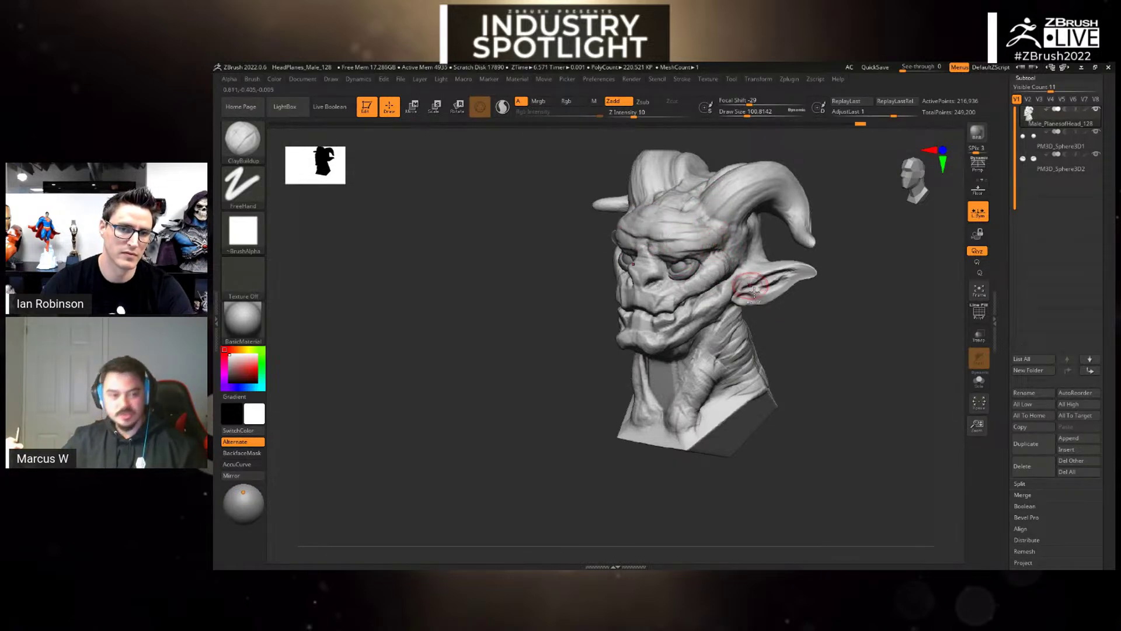
key(ctrl+z)
key(ctrl+z)
key(ctrl+z)
key(ctrl+z)
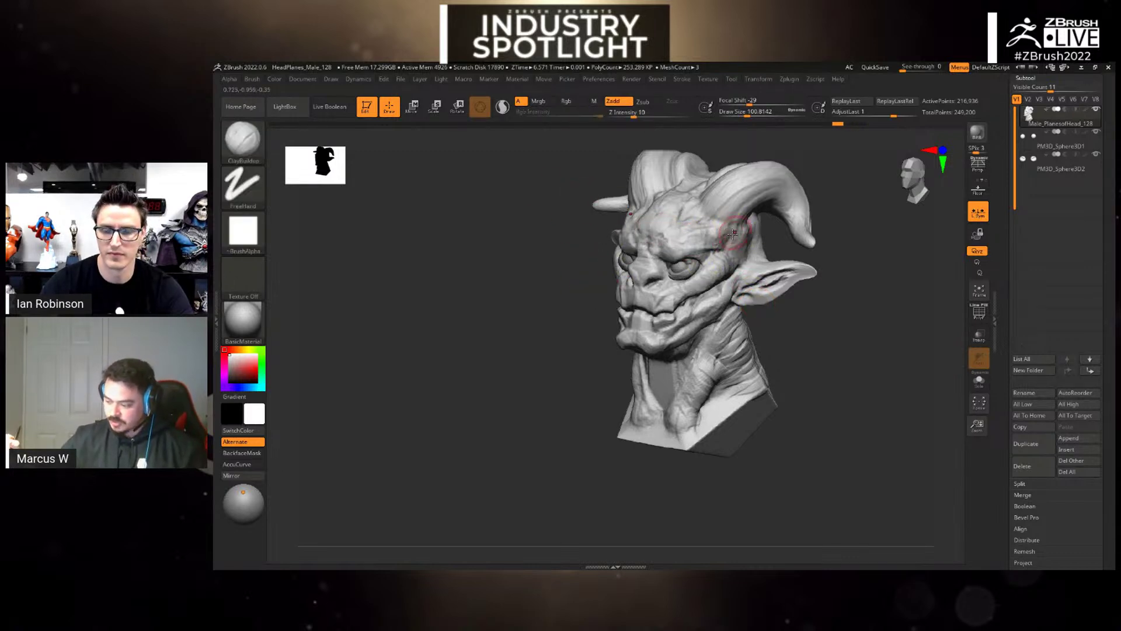
- Refine the folds around the eyes and cheeks of the horned head with ClayBuildup at a draw size of about 71
key(space)
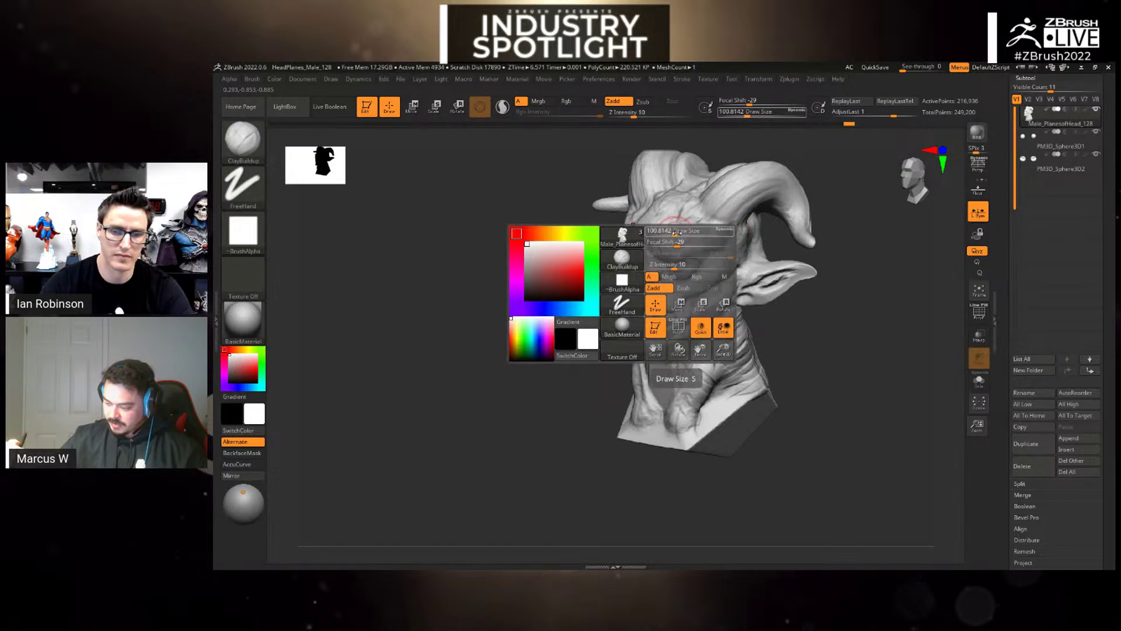
drag(675, 232, 668, 231)
drag(845, 382, 813, 375)
drag(615, 351, 610, 358)
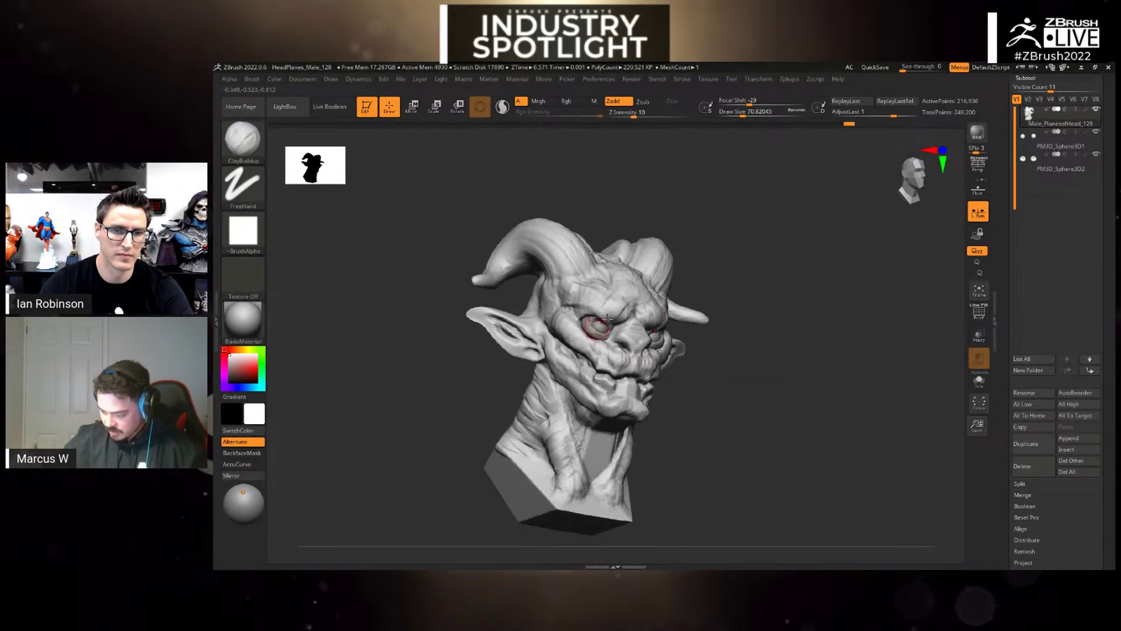
mouse_move(808, 361)
mouse_down()
mouse_move(726, 374)
mouse_move(695, 339)
mouse_up()
mouse_move(811, 364)
mouse_down()
mouse_move(833, 389)
mouse_move(854, 348)
mouse_move(864, 378)
mouse_up()
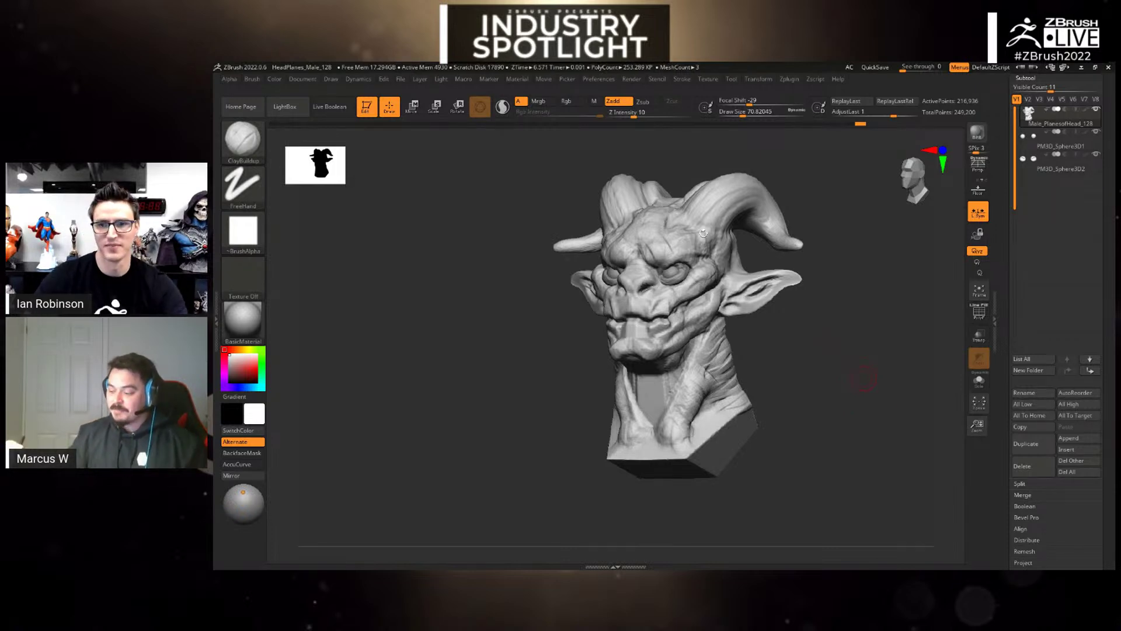
mouse_move(833, 351)
mouse_down()
mouse_move(830, 383)
mouse_move(861, 389)
mouse_move(825, 397)
mouse_up()
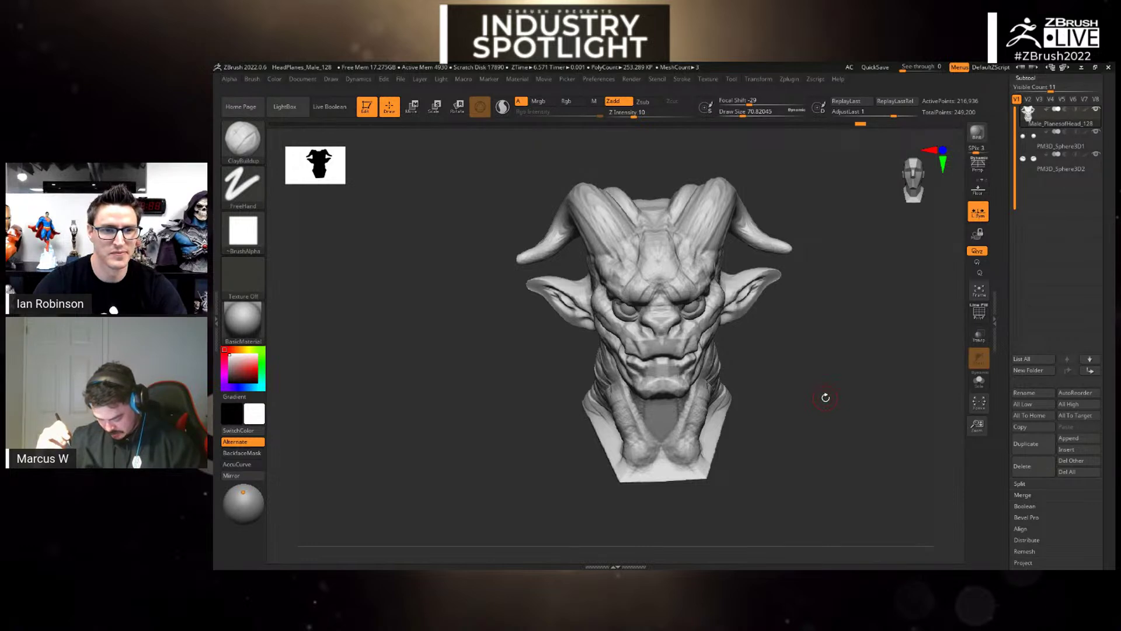
- Load the full-body muscle anatomy model from the bundled LightBox tools
key(comma)
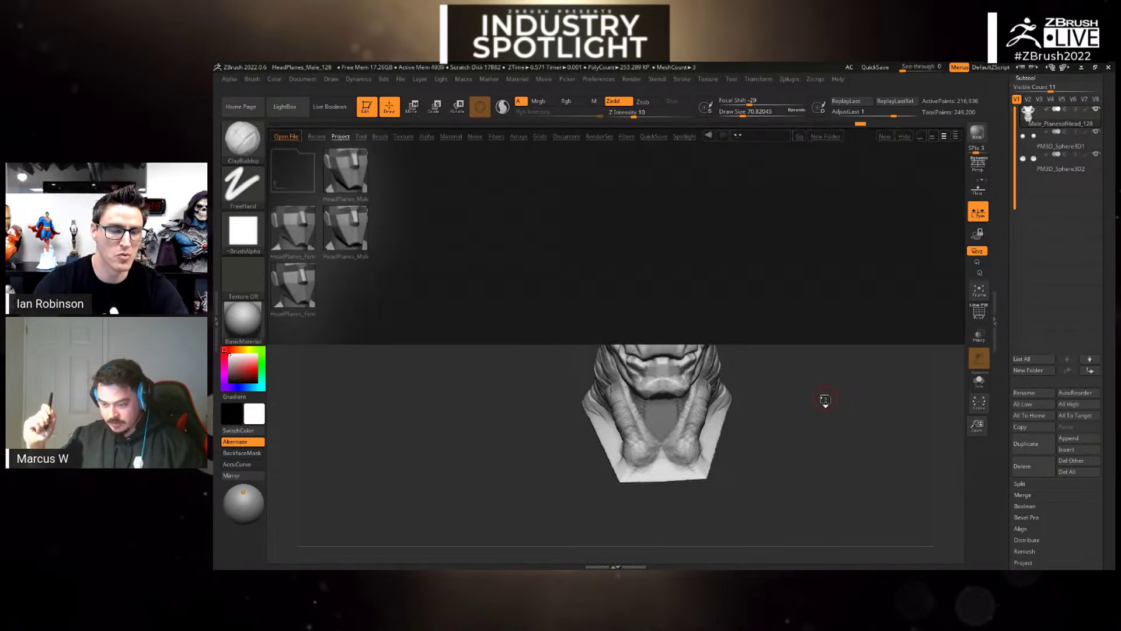
click(362, 136)
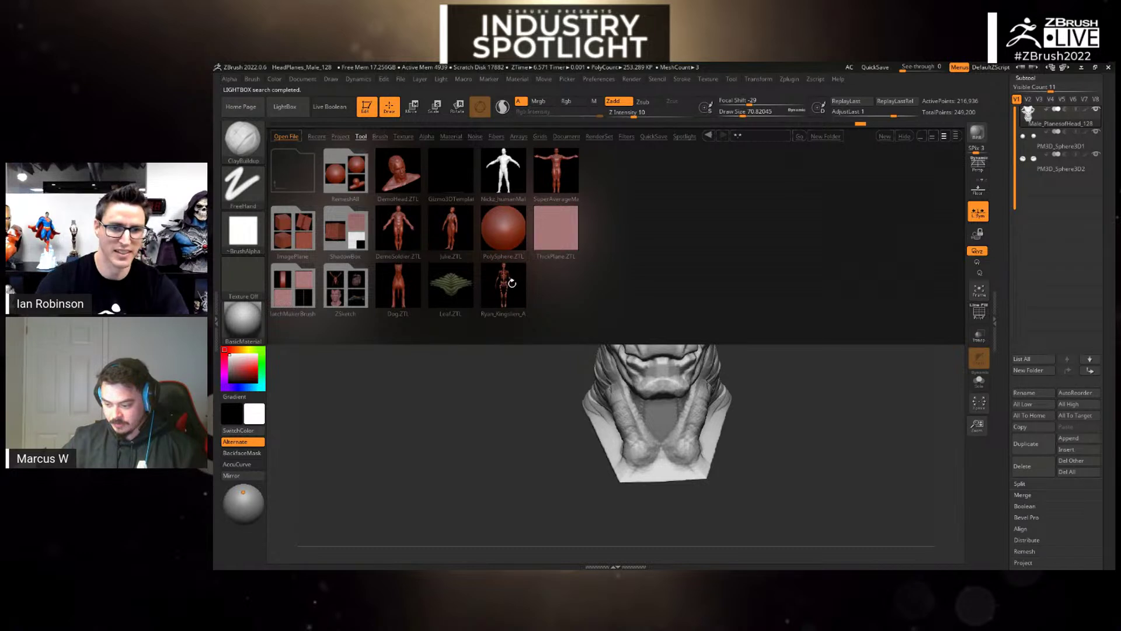
double_click(503, 284)
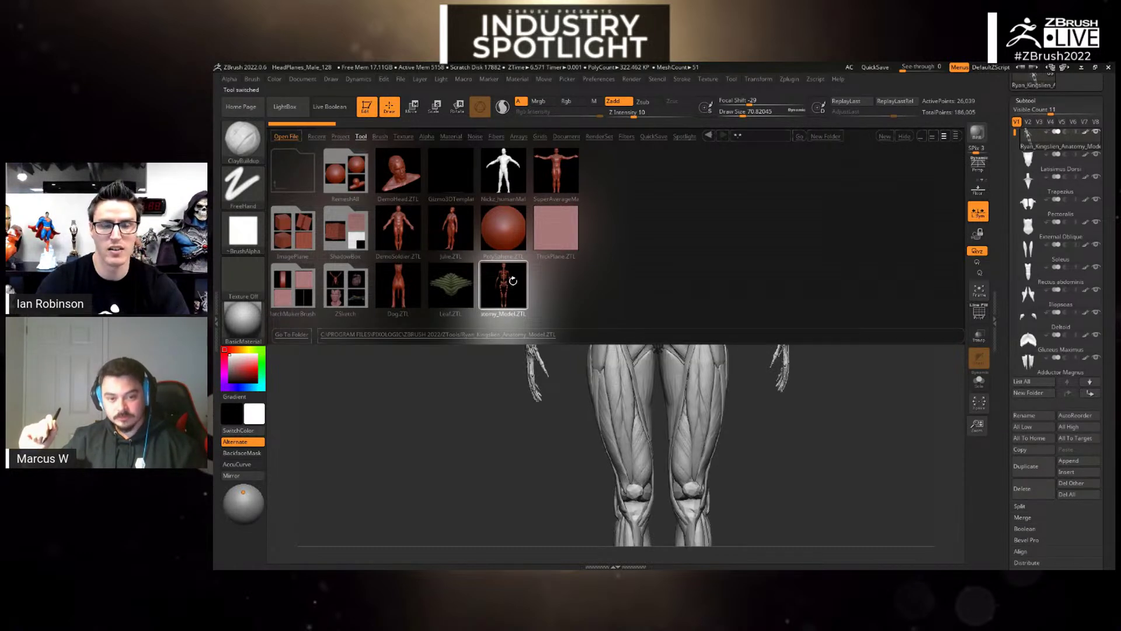
click(905, 136)
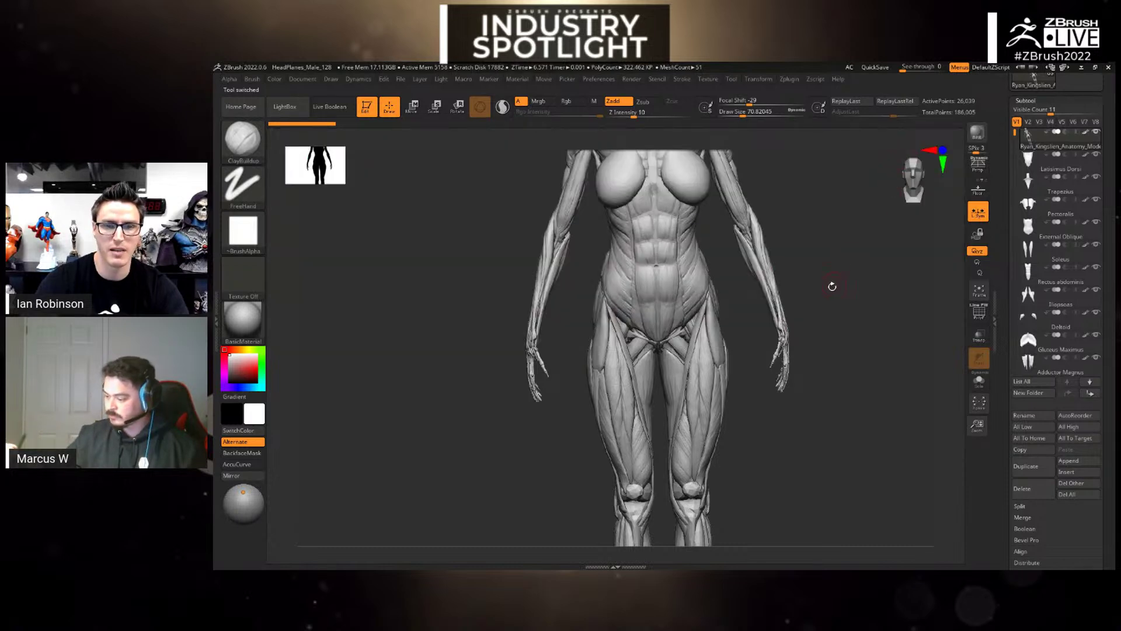
- Examine the anatomy model's head, torso, back and leg muscles from several angles, and view the whole figure from the front
alt+drag(832, 287, 905, 357)
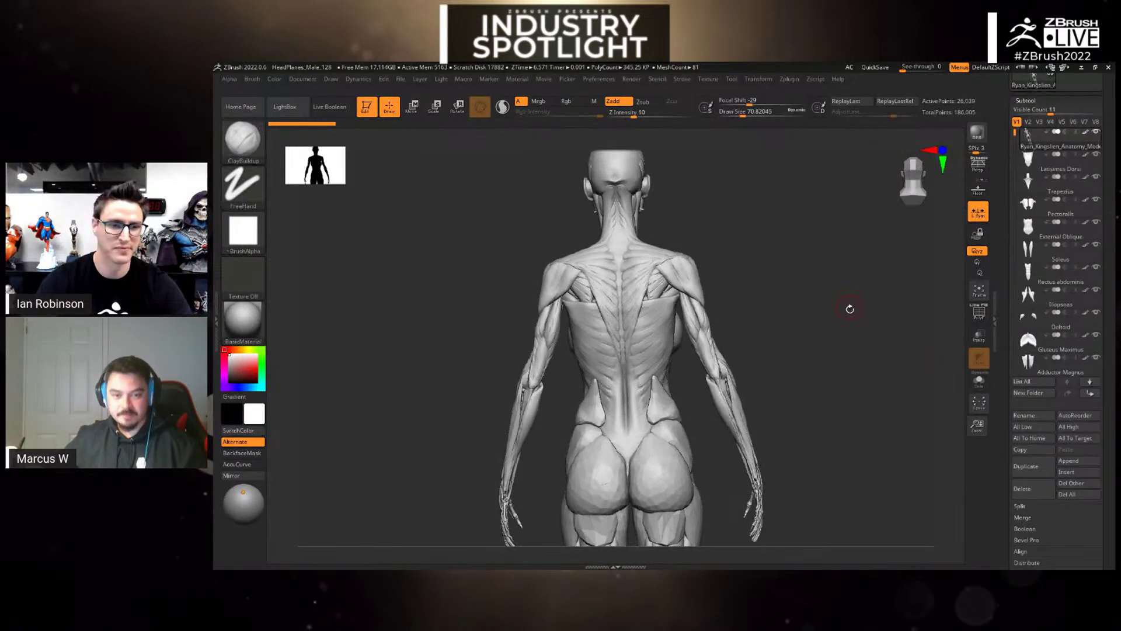
drag(857, 319, 746, 322)
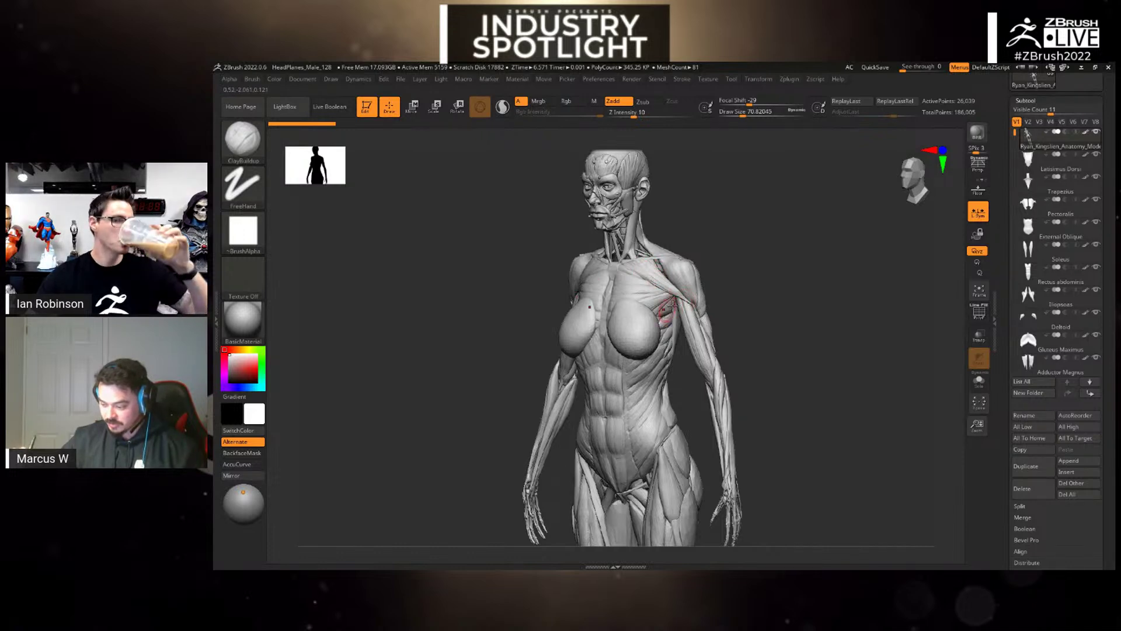
mouse_move(763, 306)
mouse_down()
mouse_move(805, 301)
mouse_move(770, 292)
mouse_up()
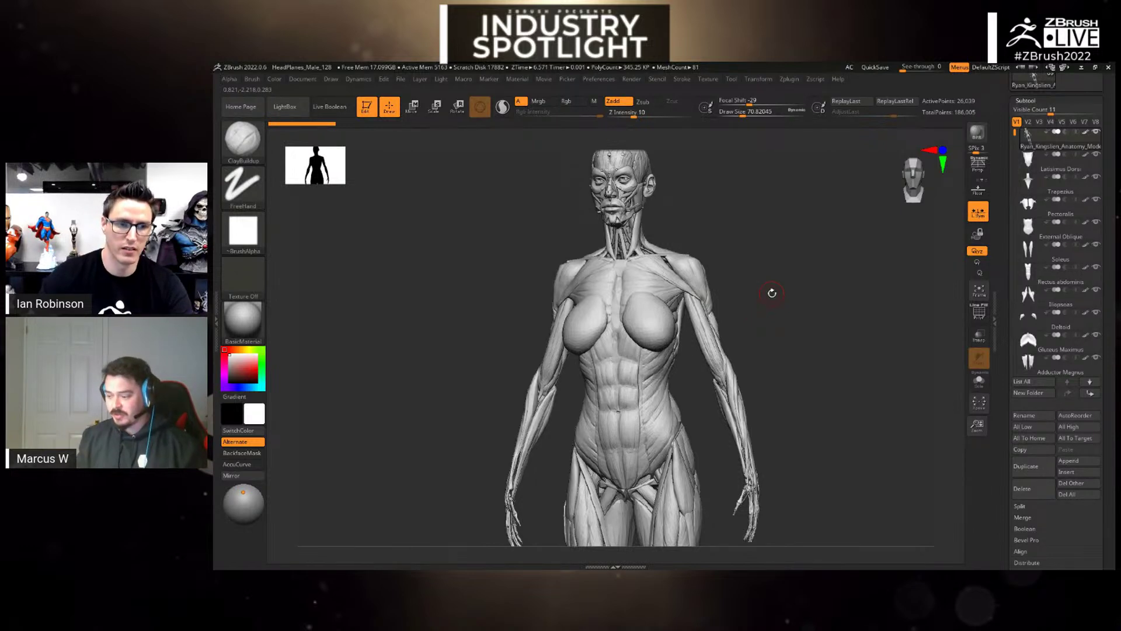
alt+drag(834, 437, 823, 268)
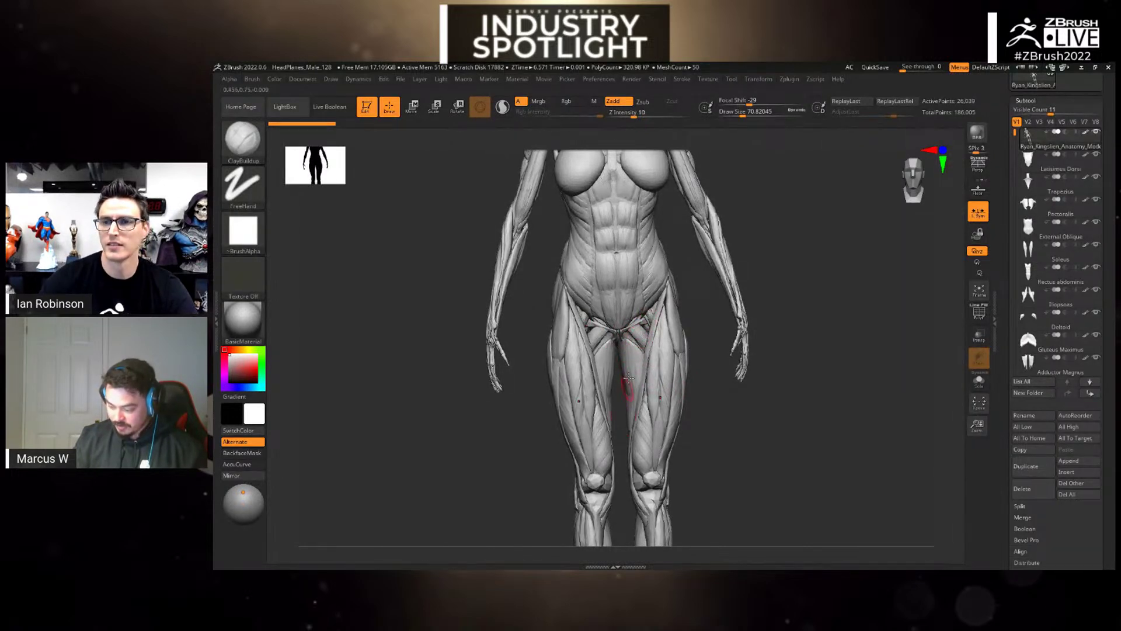
alt+drag(831, 483, 813, 405)
key(f)
drag(833, 471, 836, 431)
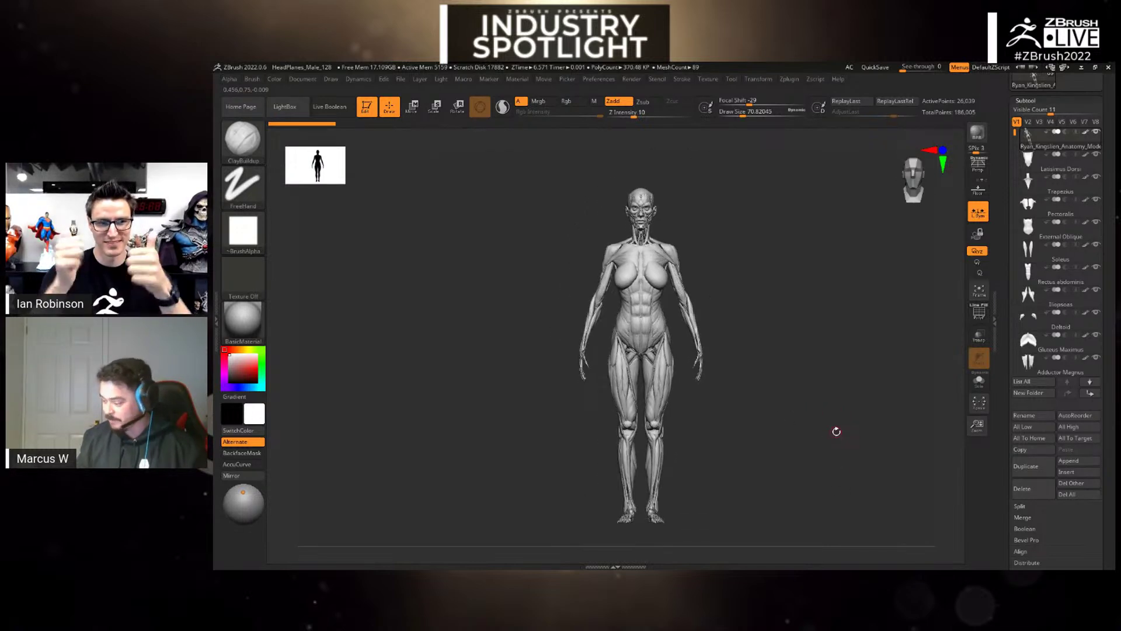
- Isolate the anatomy model's skeleton with Solo to inspect the bones, and show all the muscles again
scroll(1040, 227, up, 5)
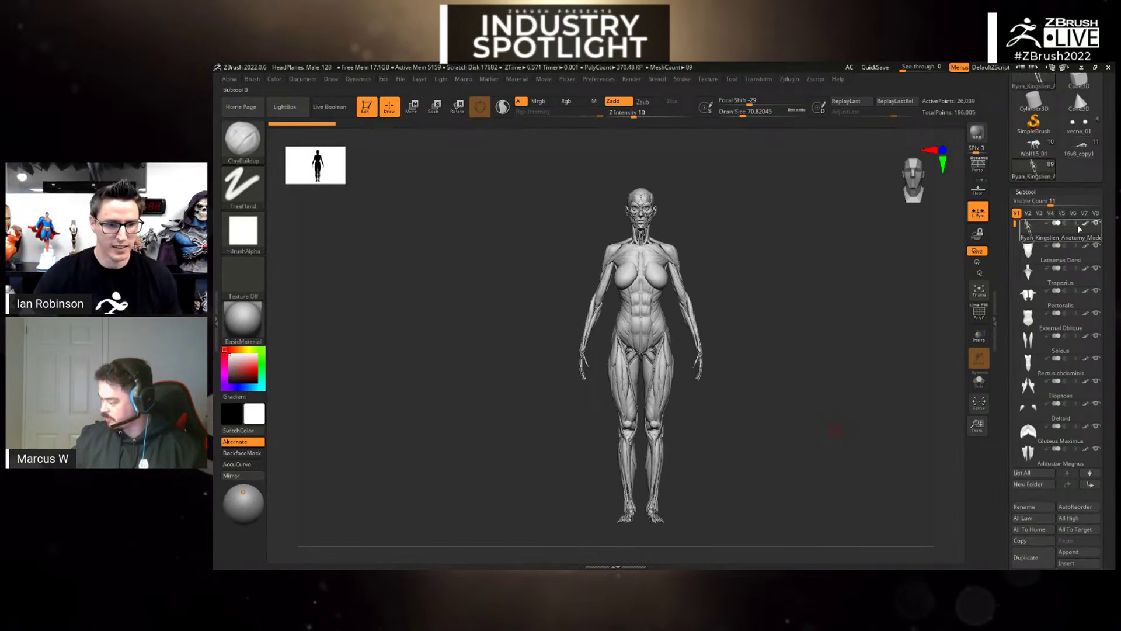
click(978, 380)
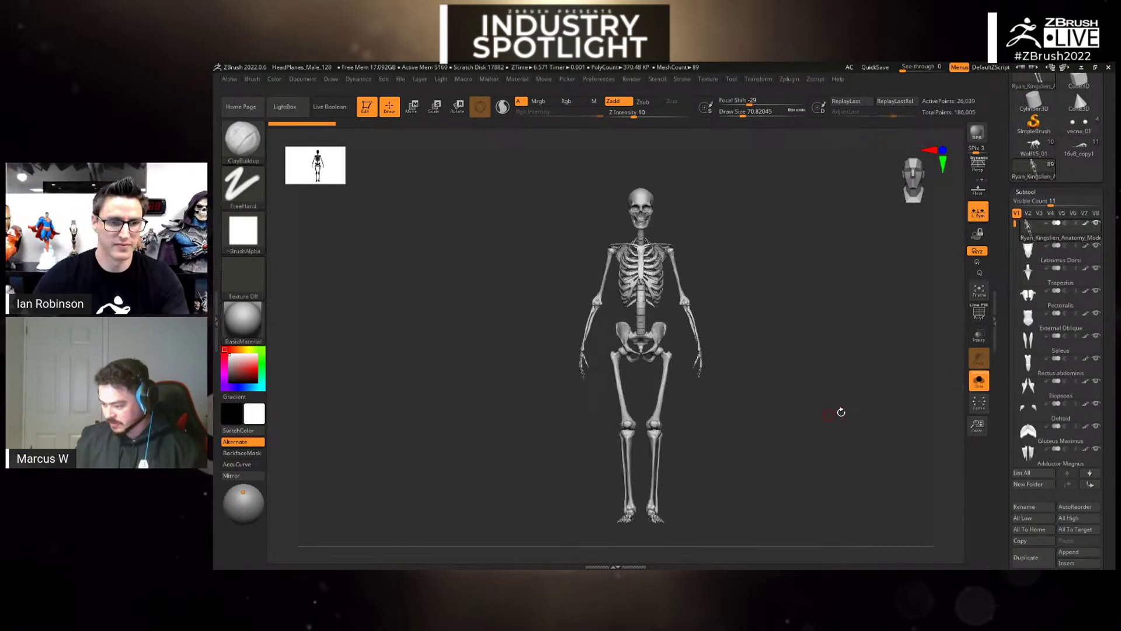
mouse_move(841, 413)
mouse_down()
mouse_move(921, 404)
mouse_move(837, 419)
mouse_move(841, 405)
mouse_up()
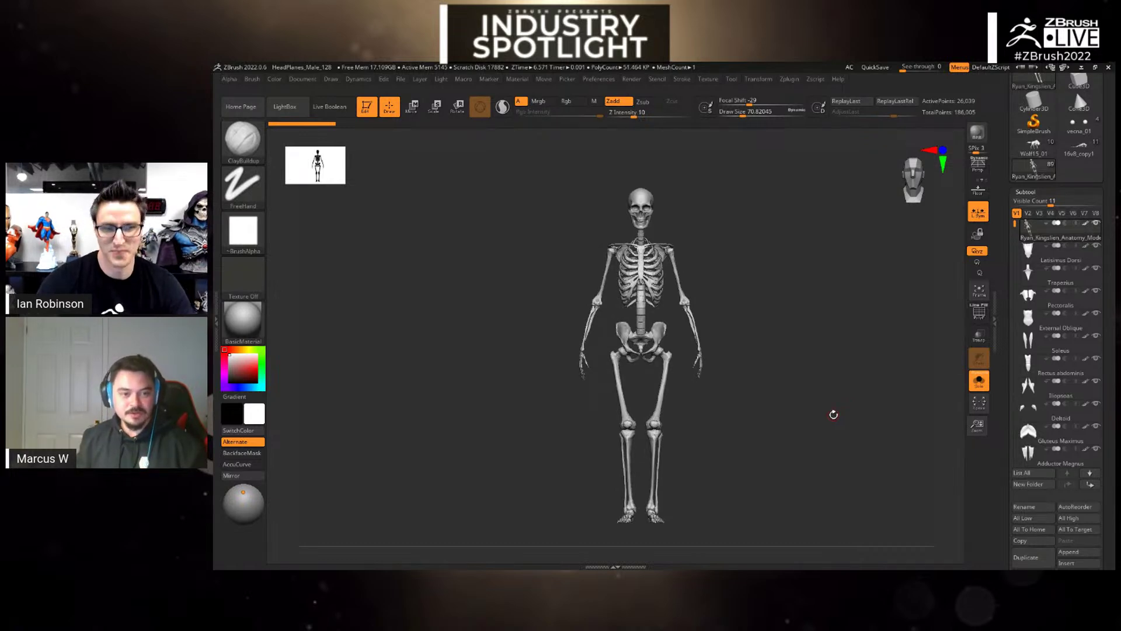
click(978, 380)
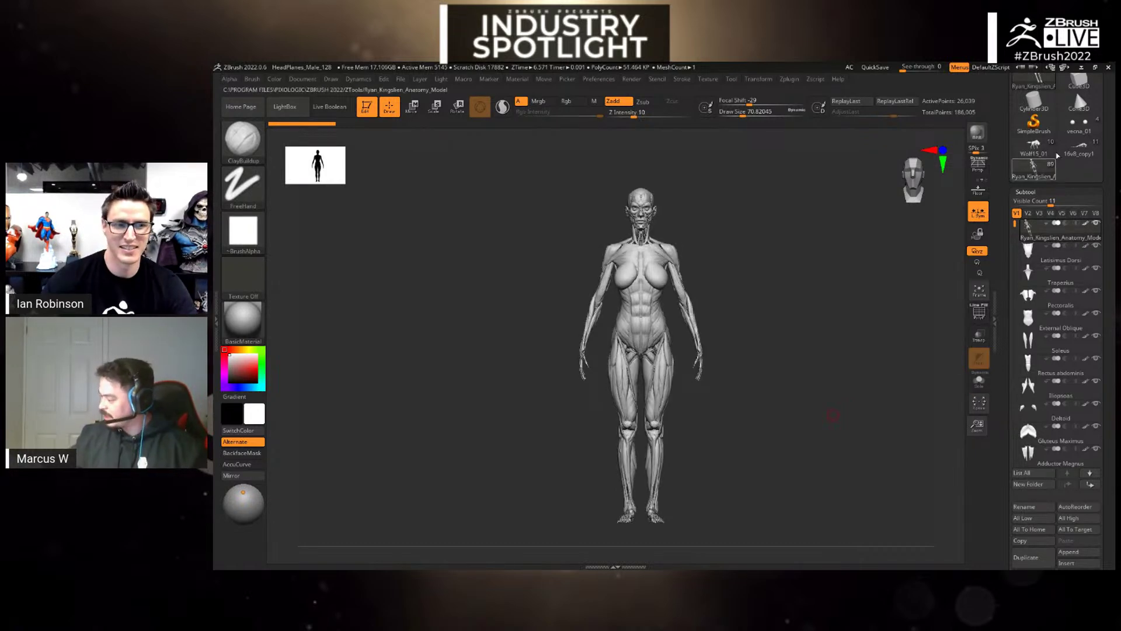
- Switch back to the horned creature head tool and frame it for sculpting
drag(1111, 149, 1111, 198)
click(1080, 107)
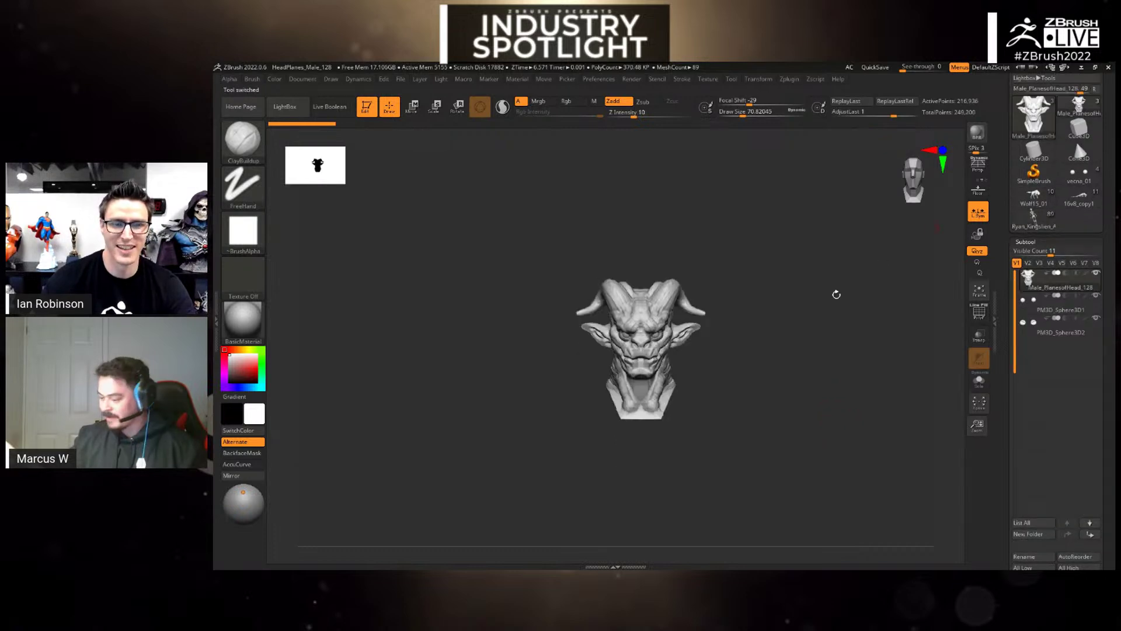
mouse_move(783, 355)
alt+mouse_down()
mouse_move(770, 377)
mouse_move(776, 328)
mouse_move(786, 344)
alt+mouse_up()
alt+drag(787, 345, 849, 323)
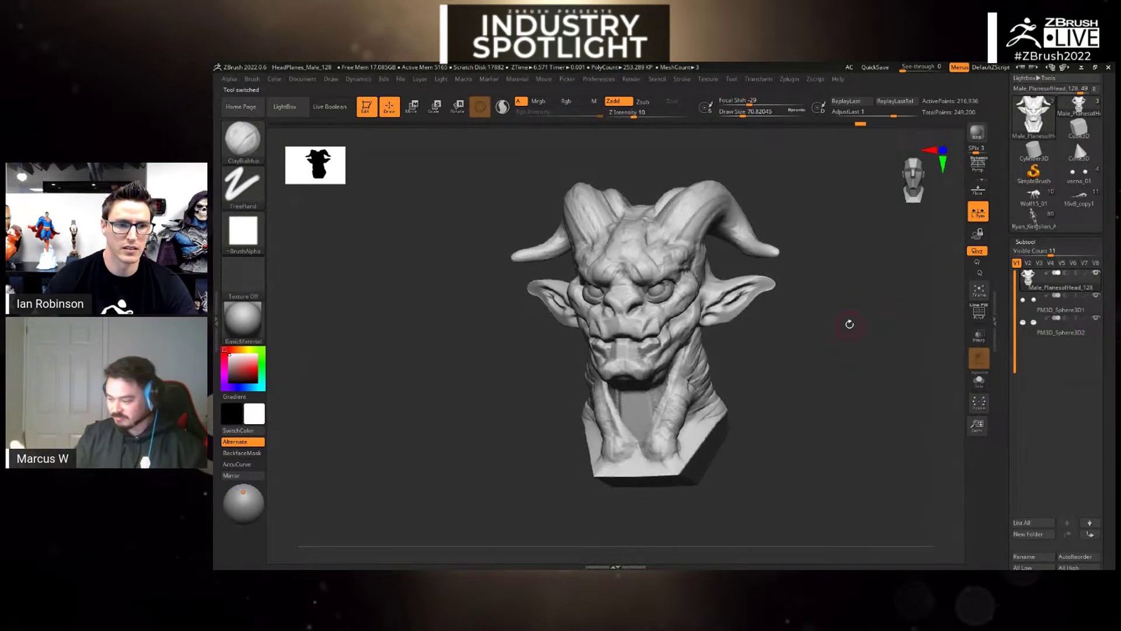
- Build up soft wrinkles across the forehead and above the brow with ClayBuildup at a Z Intensity of 6
drag(846, 345, 822, 395)
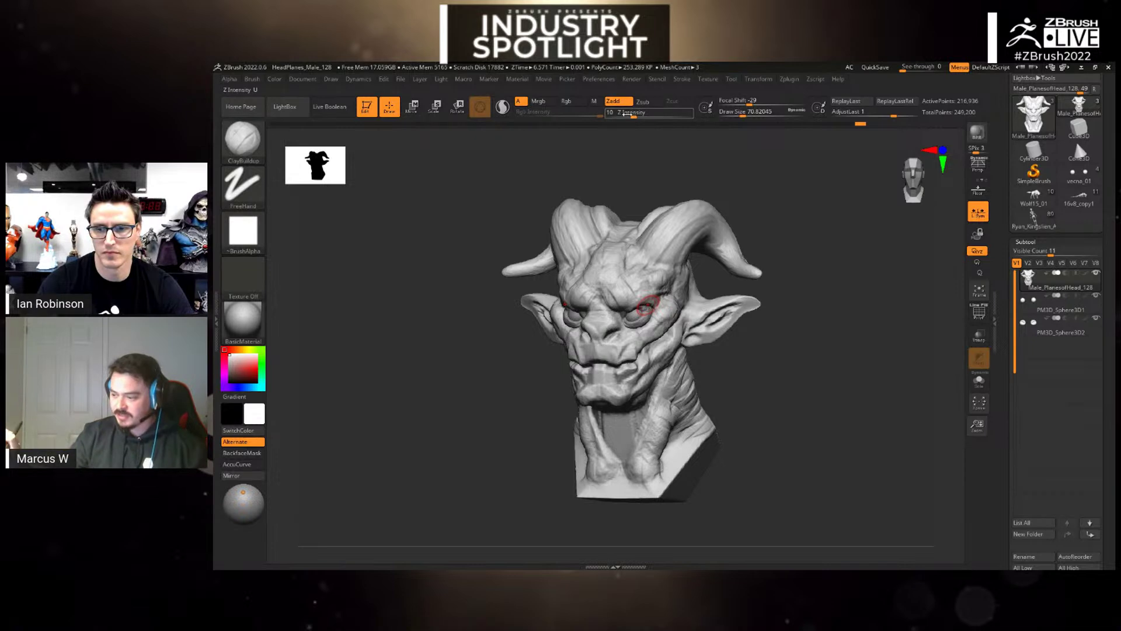
drag(635, 111, 624, 112)
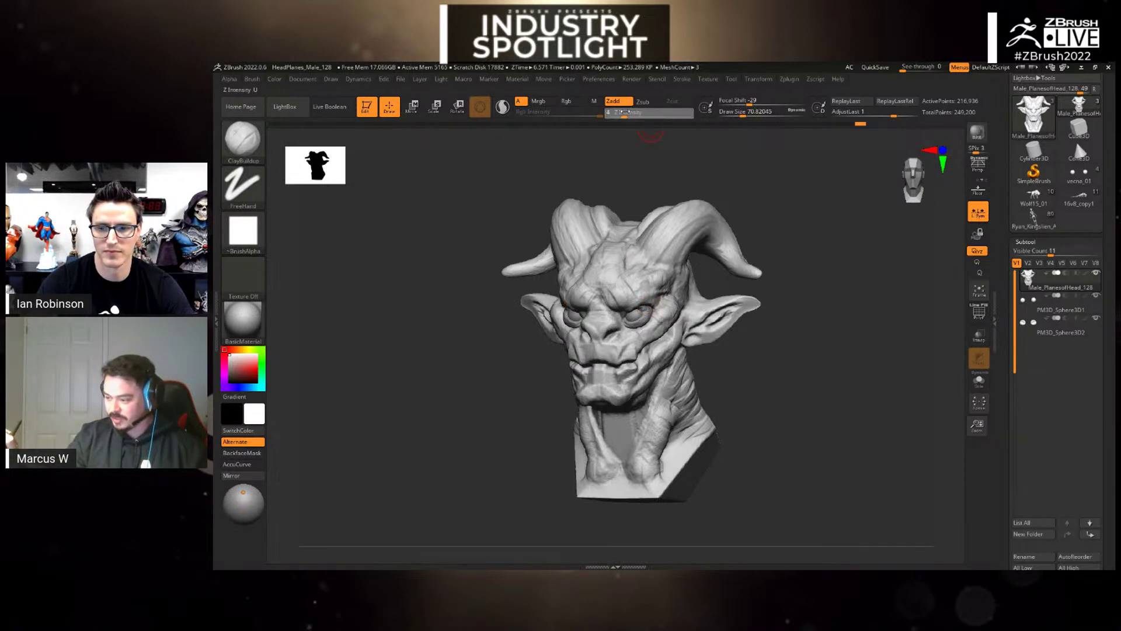
drag(625, 272, 644, 255)
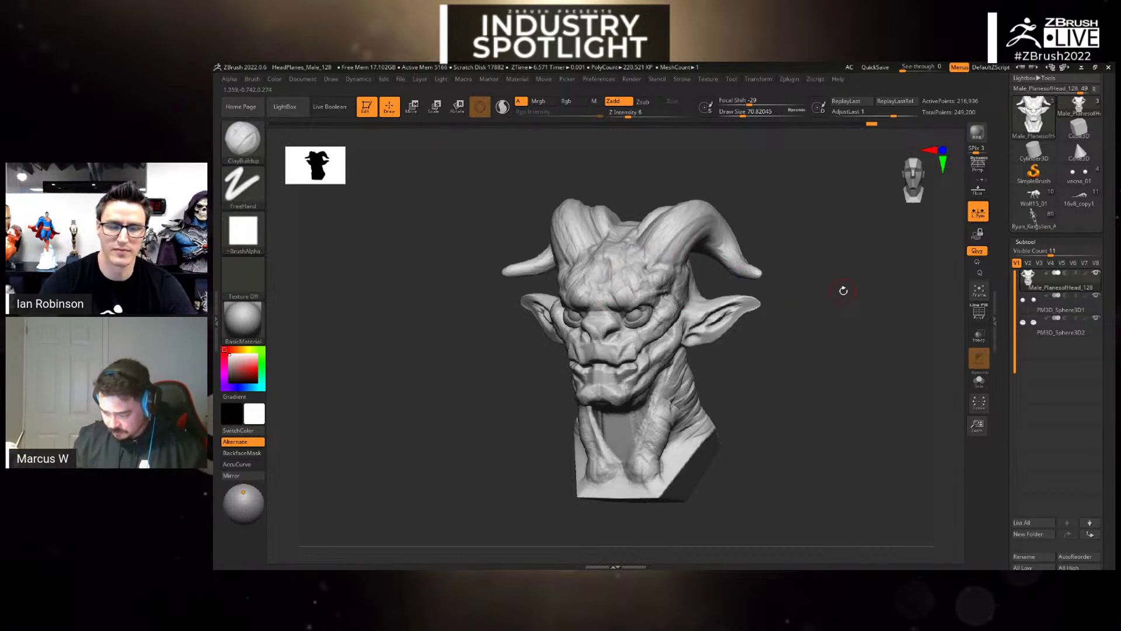
mouse_move(843, 290)
mouse_down()
mouse_move(825, 293)
mouse_move(838, 305)
mouse_up()
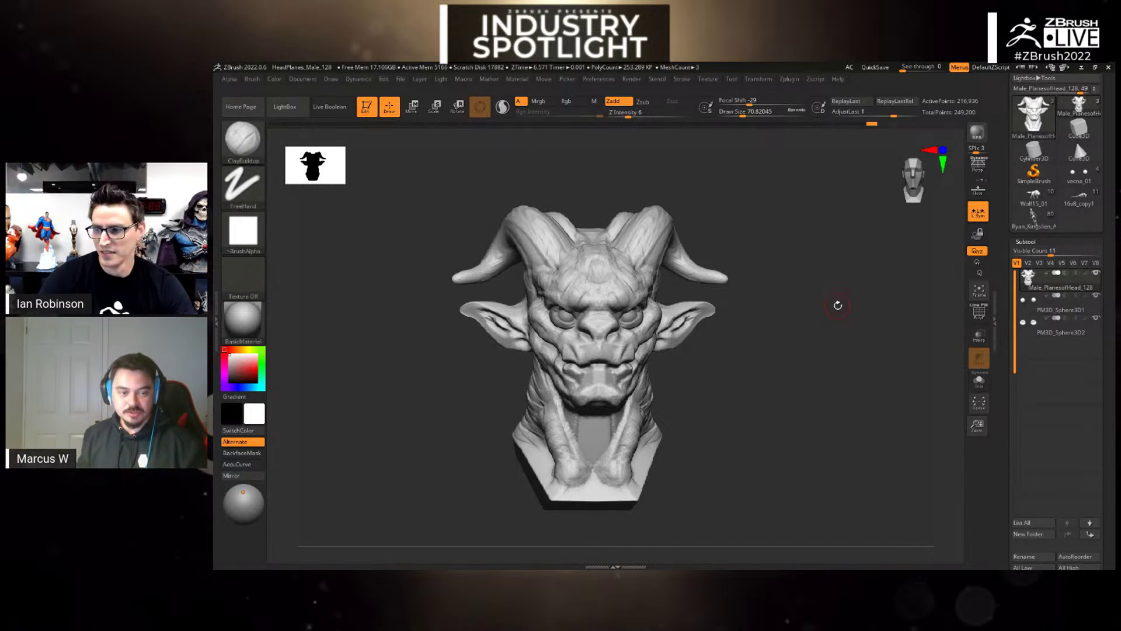
mouse_move(836, 433)
mouse_down()
mouse_move(817, 444)
mouse_move(841, 457)
mouse_move(832, 454)
mouse_up()
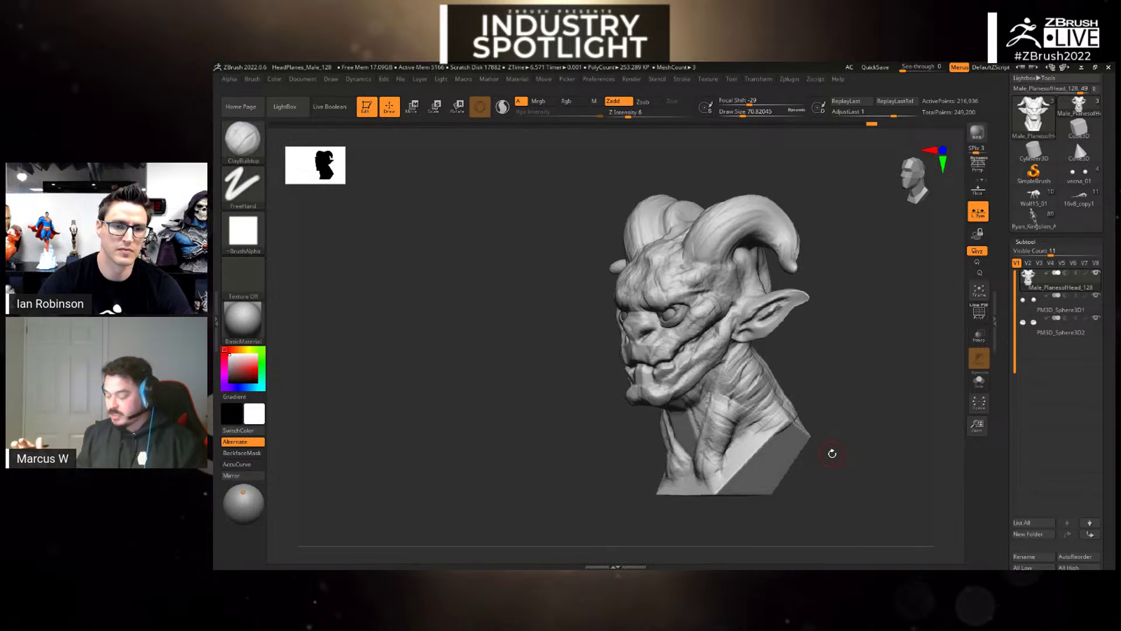
- Duplicate the head subtool, and hide the original head and both pairs of eye spheres
scroll(1006, 458, down, 1)
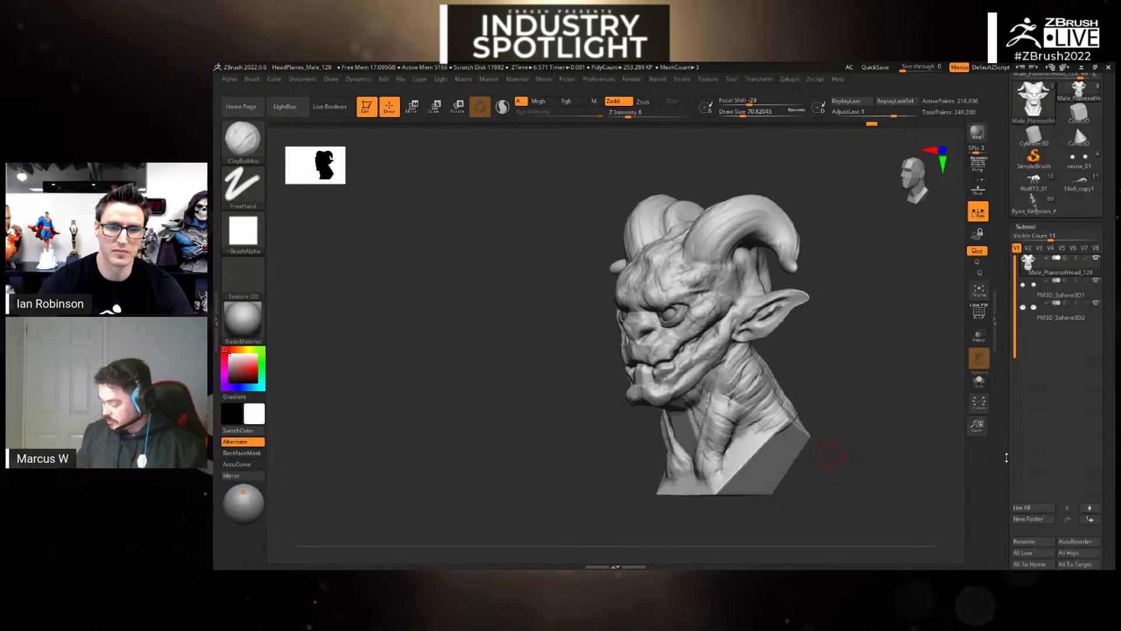
scroll(1006, 457, down, 5)
click(1025, 518)
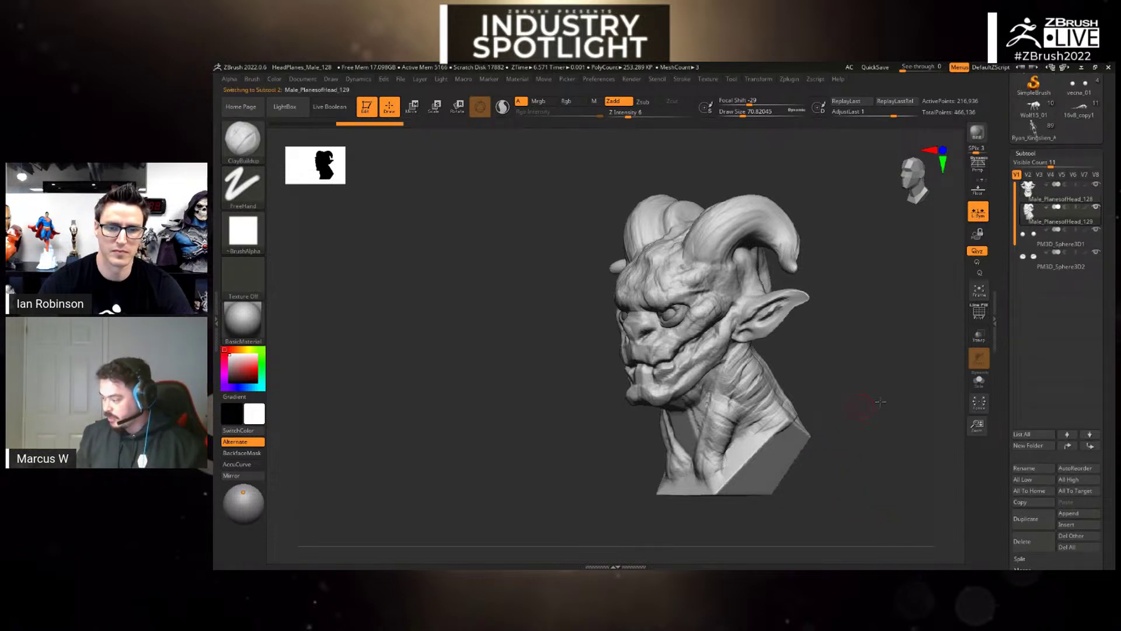
shift+drag(880, 402, 934, 379)
click(1096, 184)
click(1096, 230)
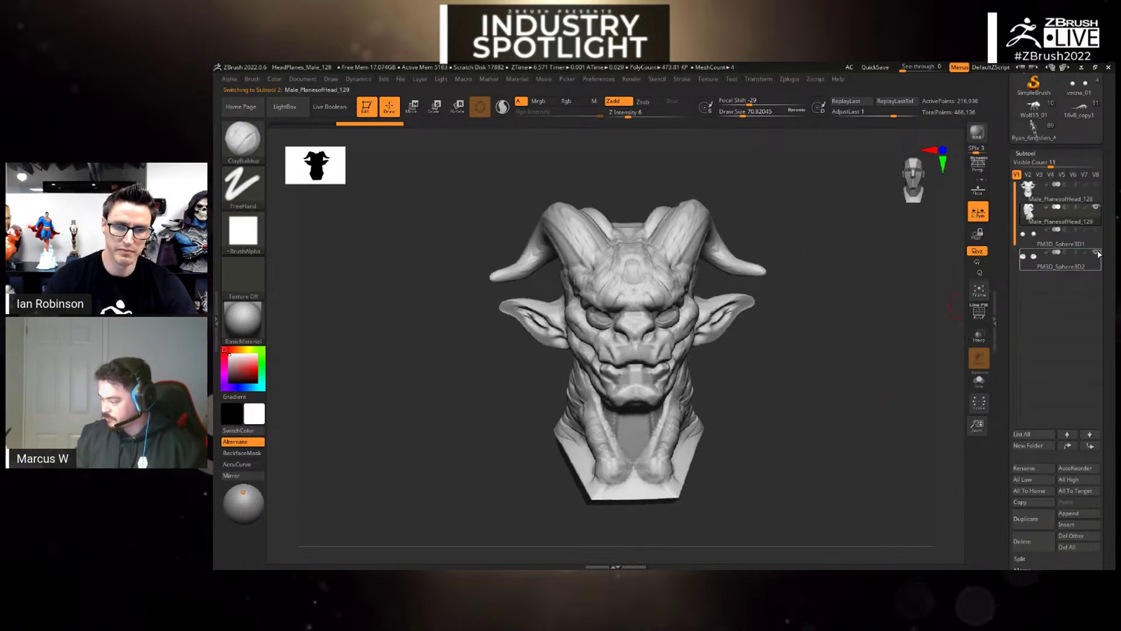
click(1097, 253)
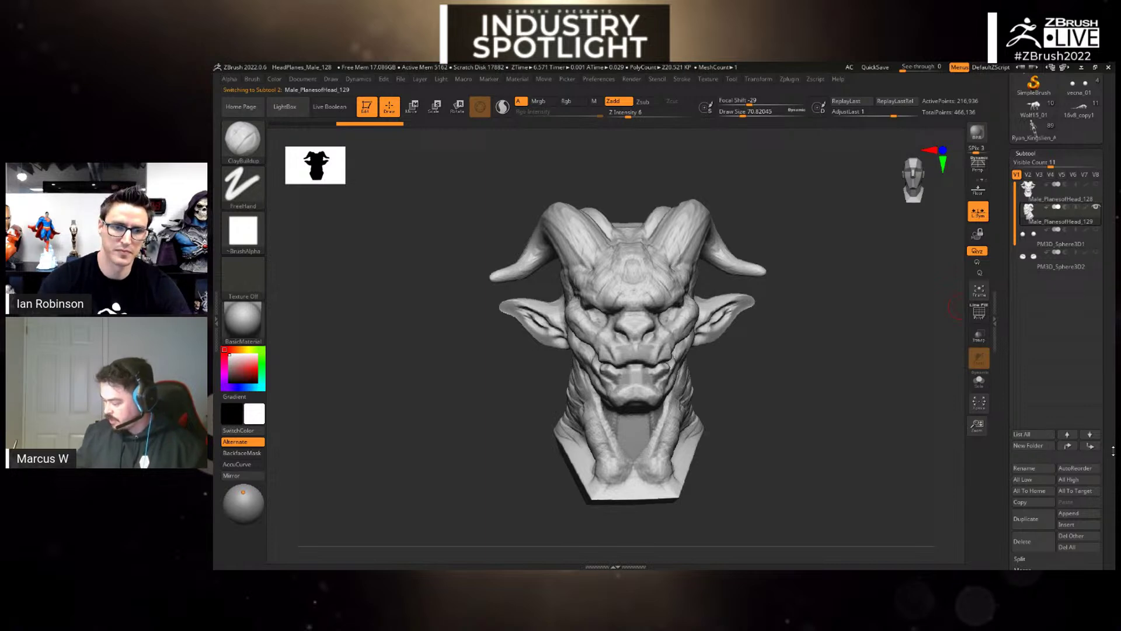
- Open the ZRemesher settings for the duplicated head and its Target Polygons Count for editing
scroll(1112, 451, down, 5)
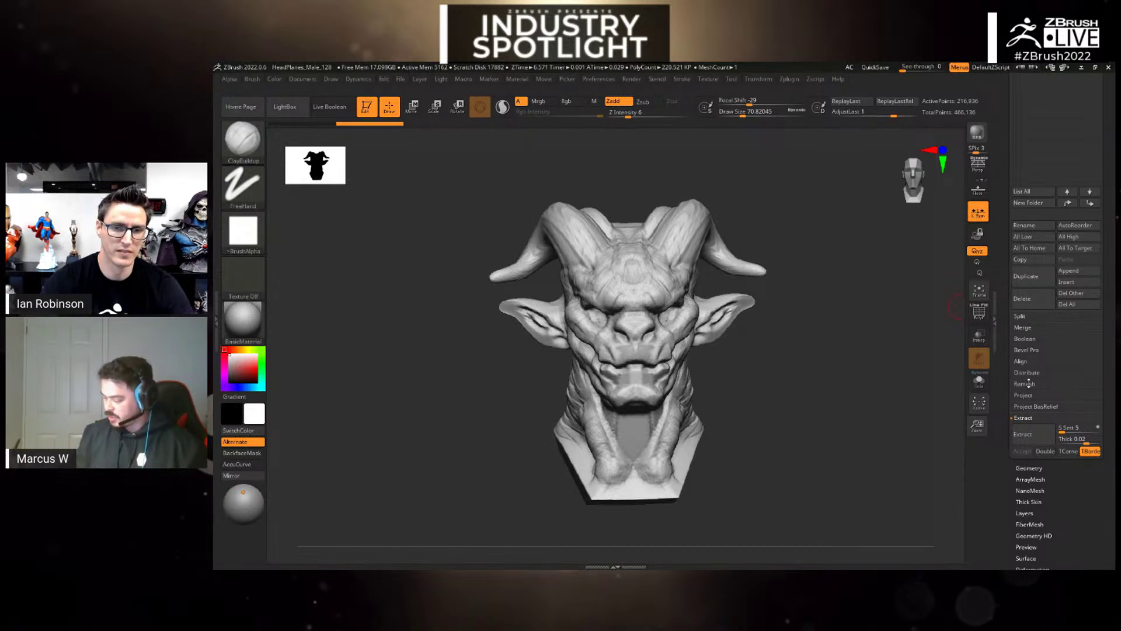
click(1029, 468)
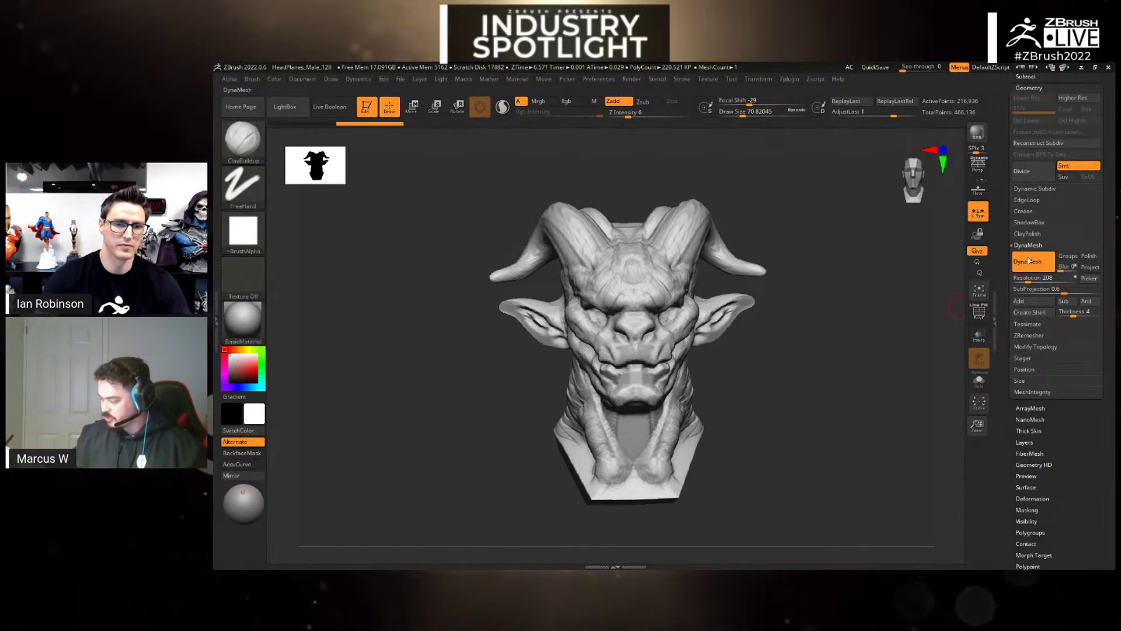
click(1028, 261)
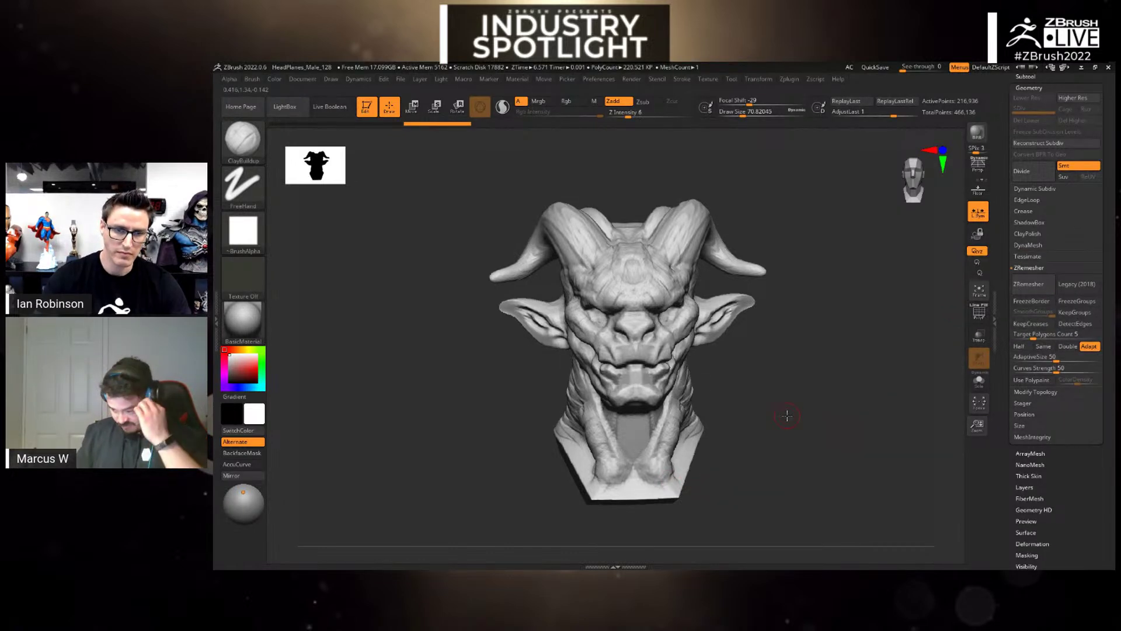
click(1034, 334)
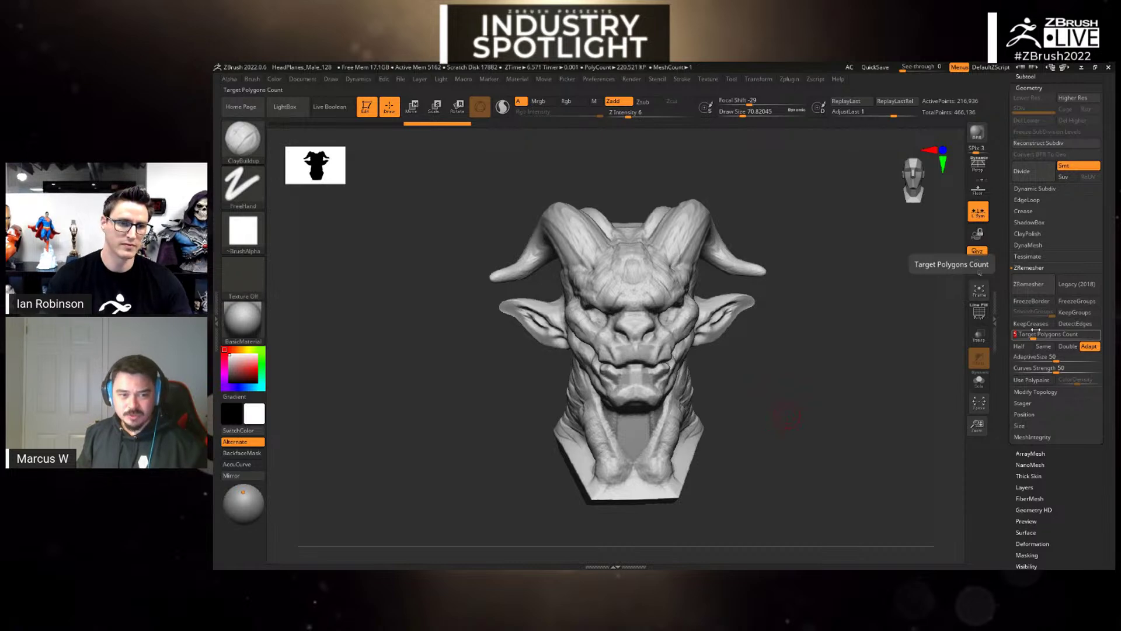
- ZRemesh the horned head with a target polygon count of 10 and display the polyframe to check the new topology
text(10)
key(Return)
click(1038, 294)
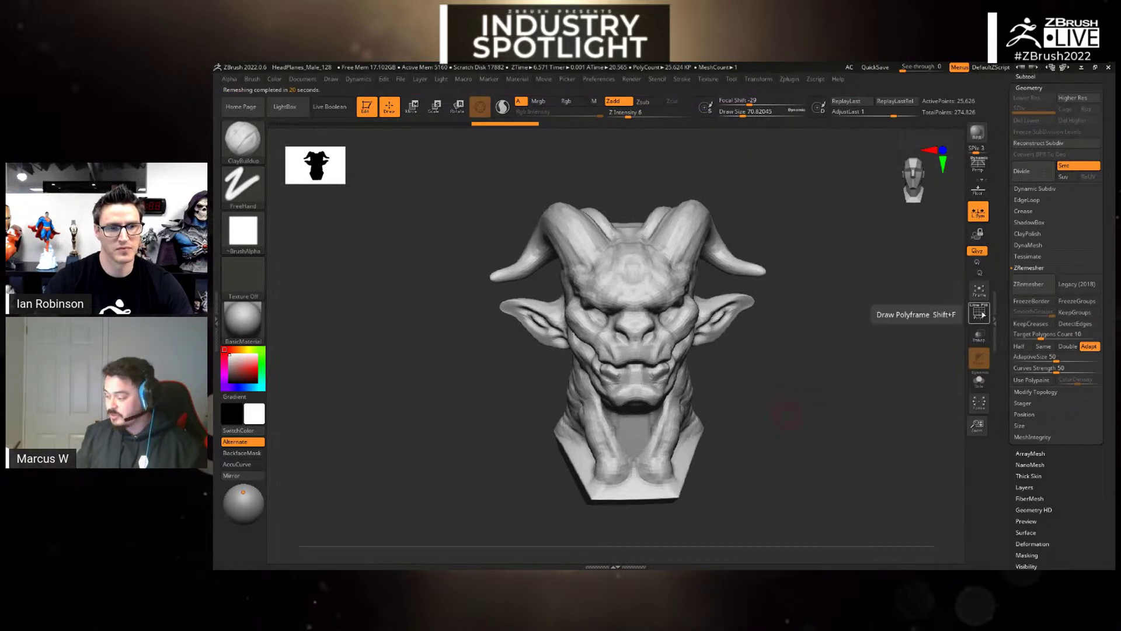
click(979, 312)
mouse_move(851, 402)
mouse_down()
mouse_move(836, 380)
mouse_move(853, 395)
mouse_up()
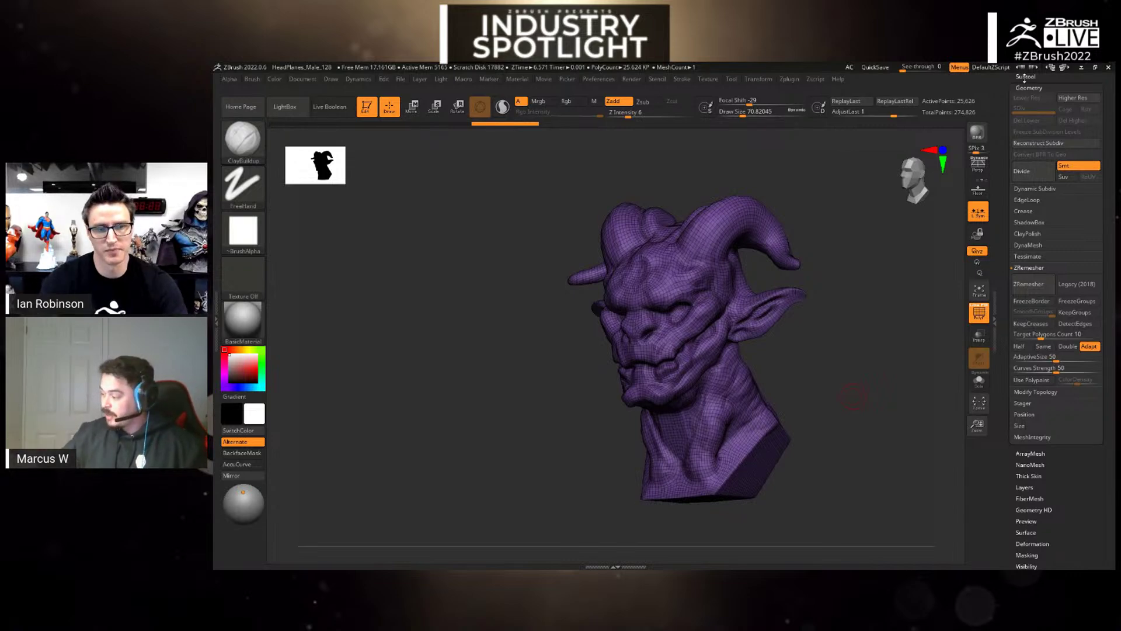
- Show the original Male_PlanesofHead_128 subtool together with the remeshed head and project all its detail onto the remesh
click(1024, 78)
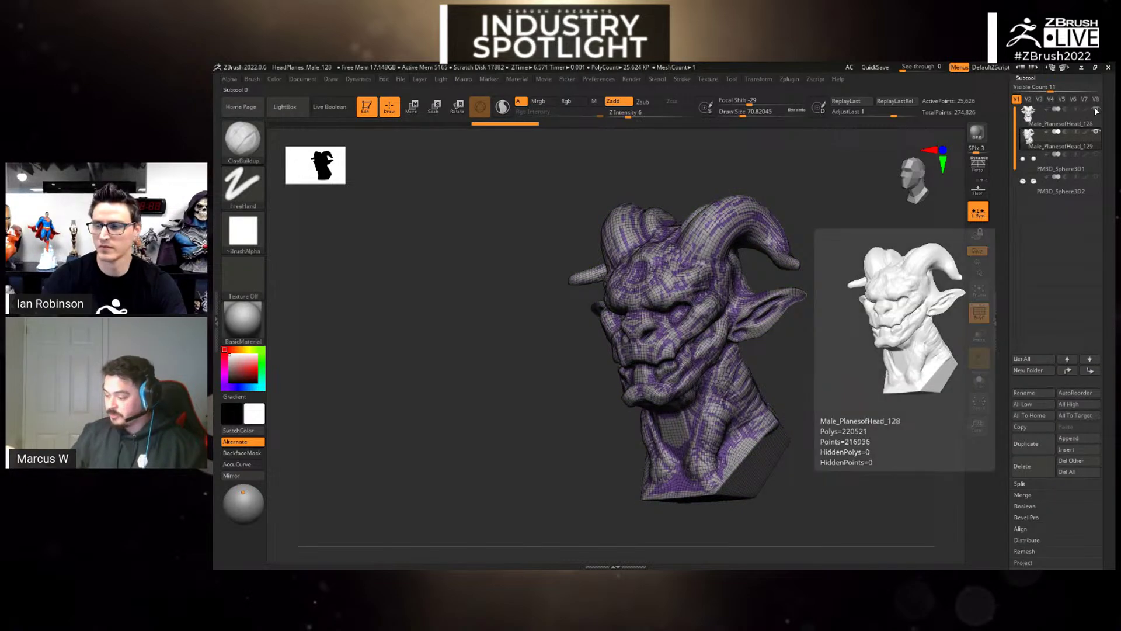
drag(813, 373, 861, 379)
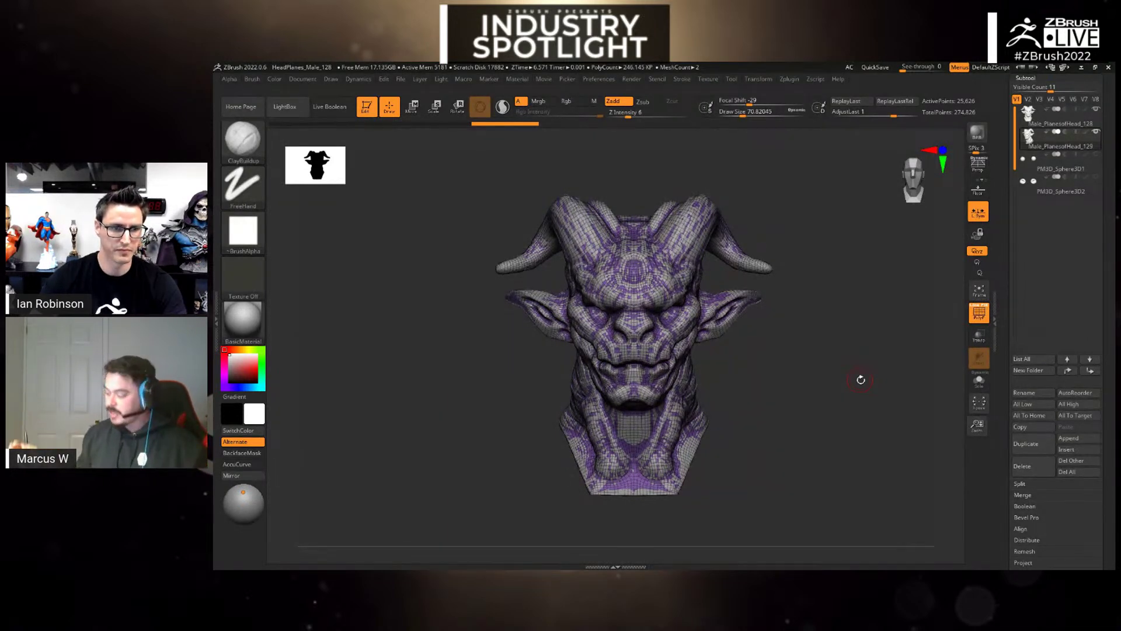
scroll(1018, 485, down, 3)
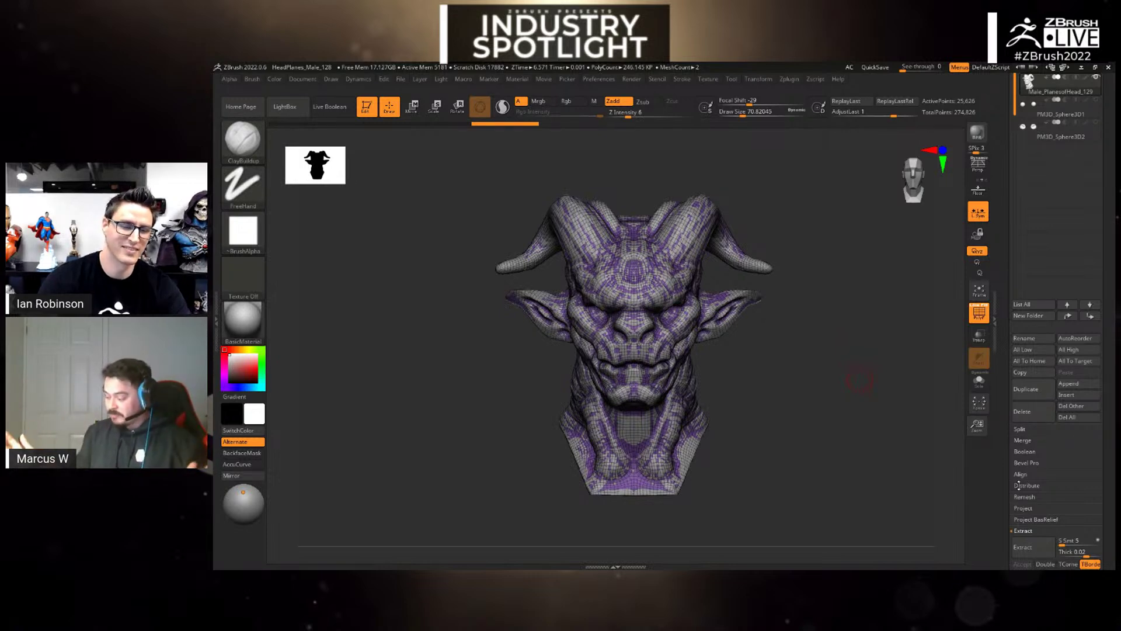
click(1029, 509)
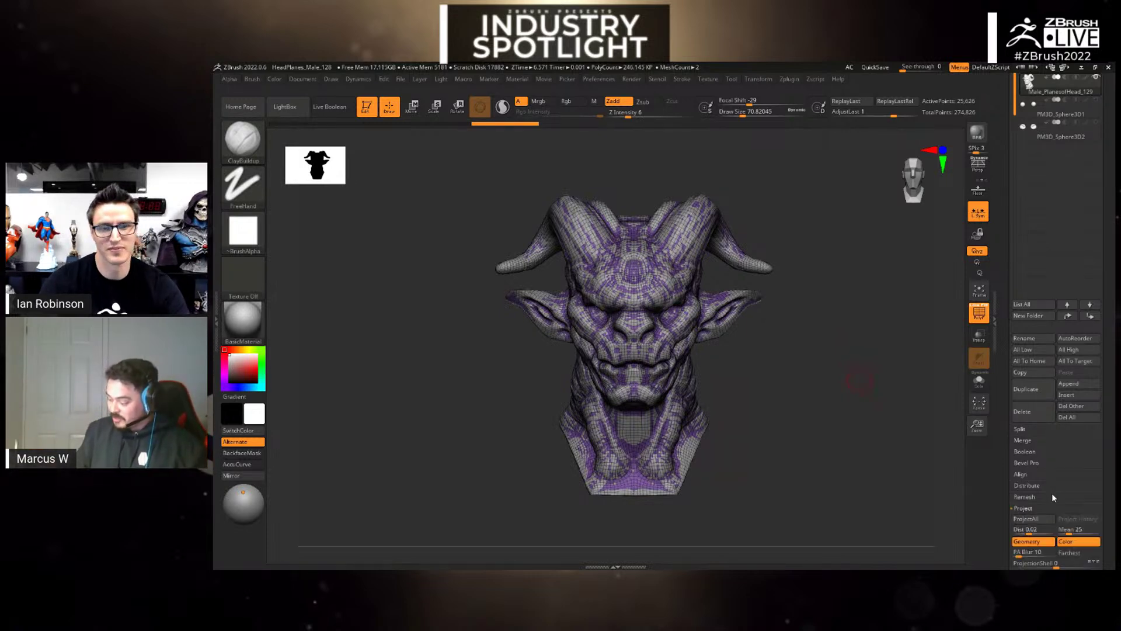
click(1029, 519)
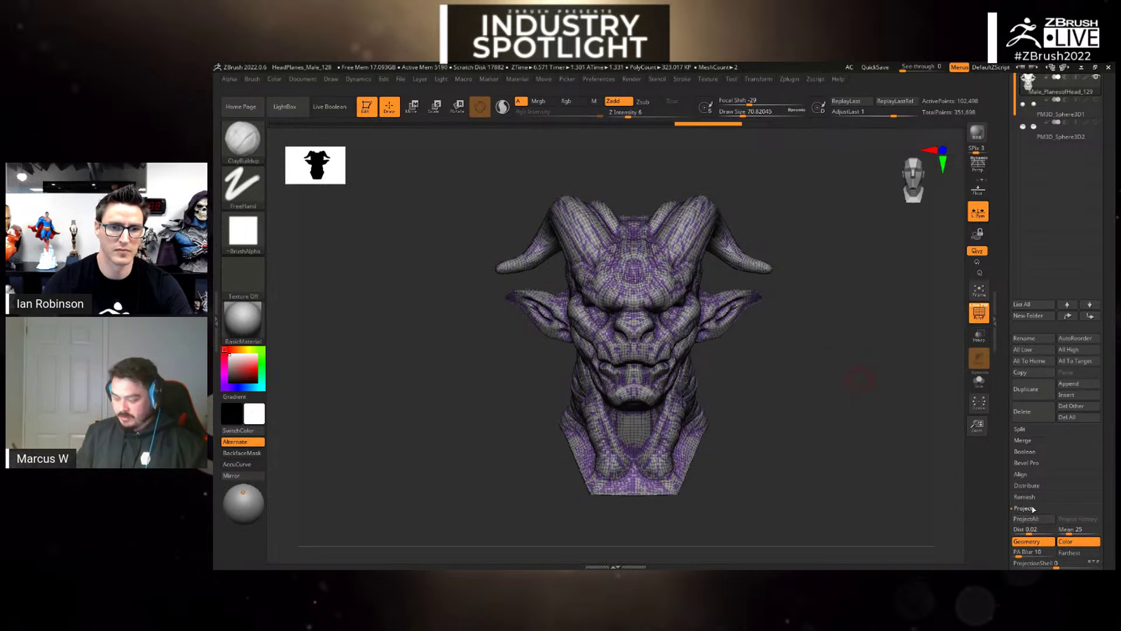
- Subdivide the remeshed head to 1.639 million polygons, projecting the original's detail onto it after each subdivision
key(ctrl)
click(1032, 518)
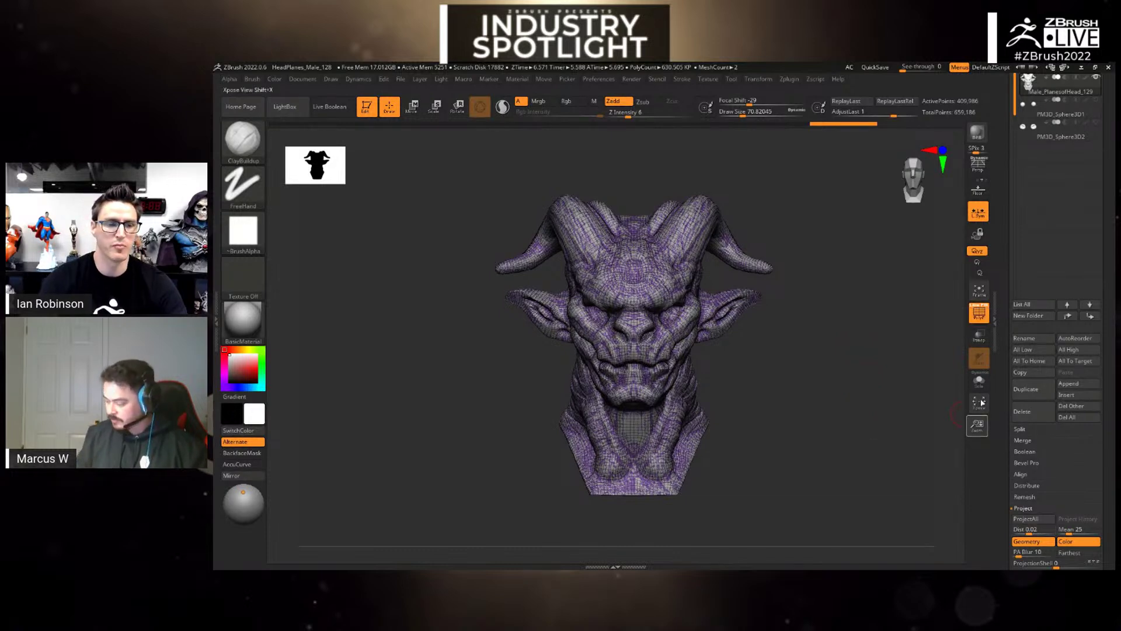
key(ctrl+d)
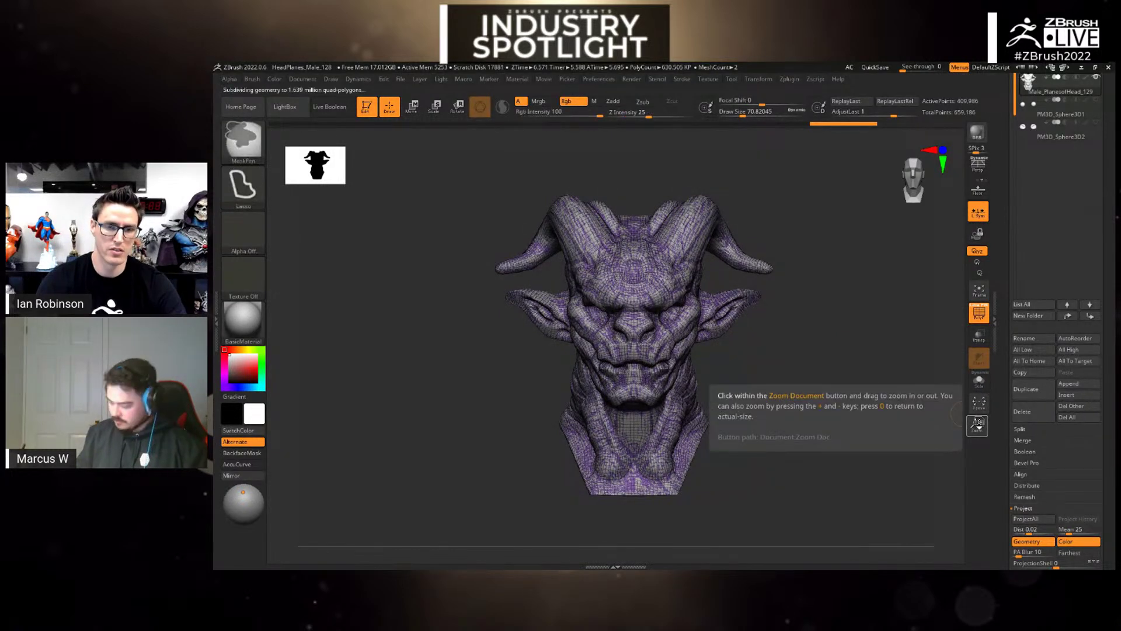
click(1039, 519)
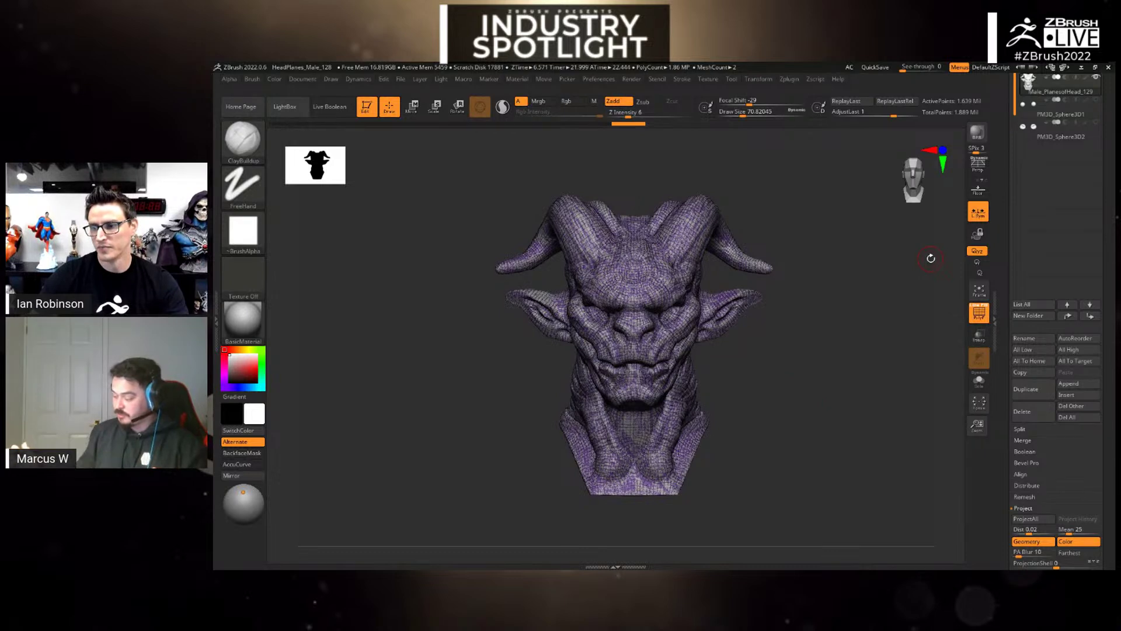
- Turn off the polyframe and hide the original head to examine the projected detail on the remeshed head
click(978, 312)
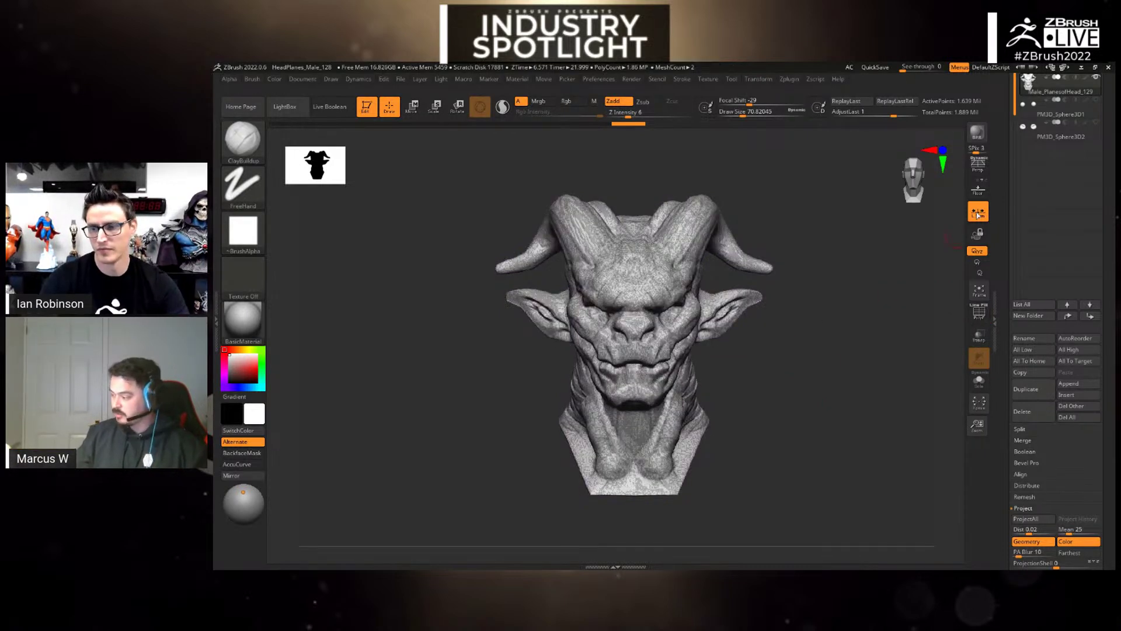
drag(1115, 124, 1114, 205)
click(1095, 135)
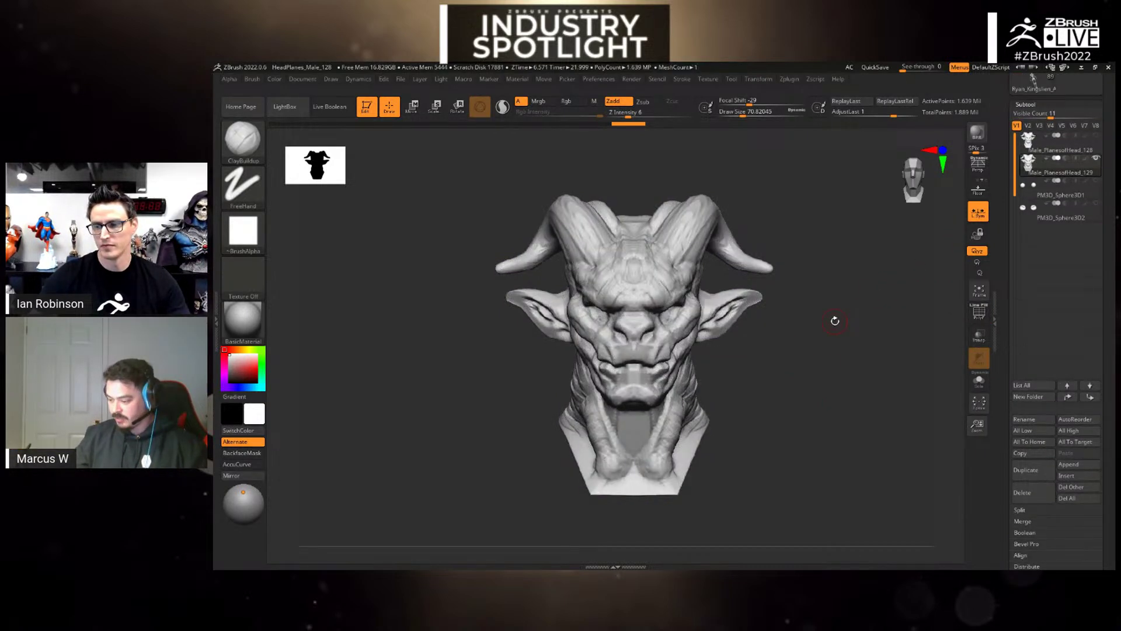
drag(834, 320, 764, 369)
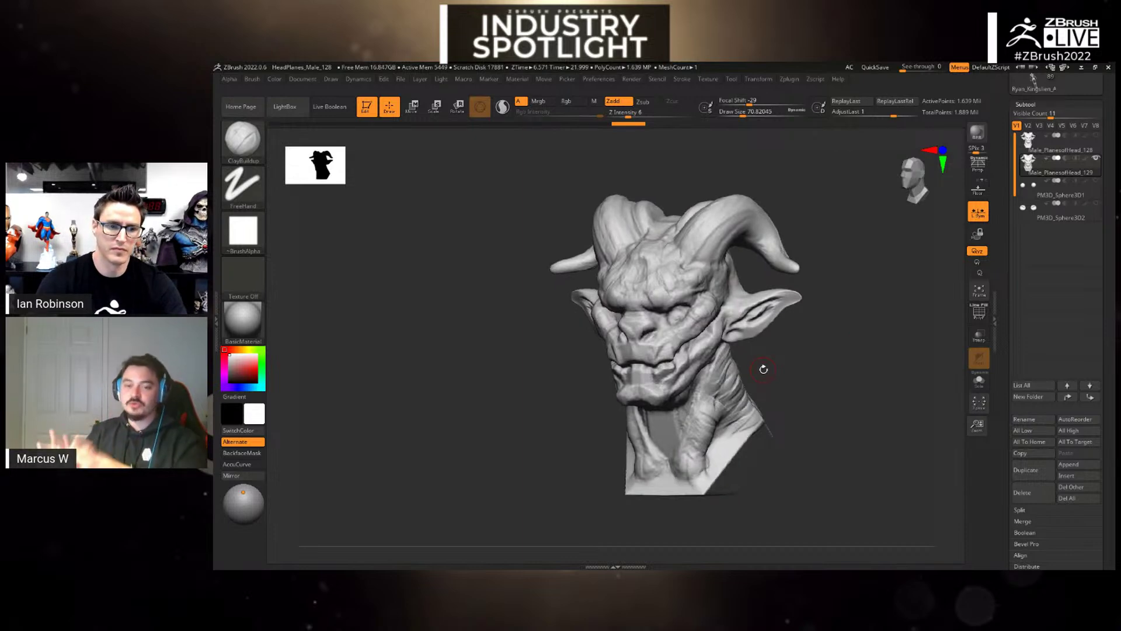
- Delete the original Male_PlanesofHead_128 subtool permanently
click(1062, 150)
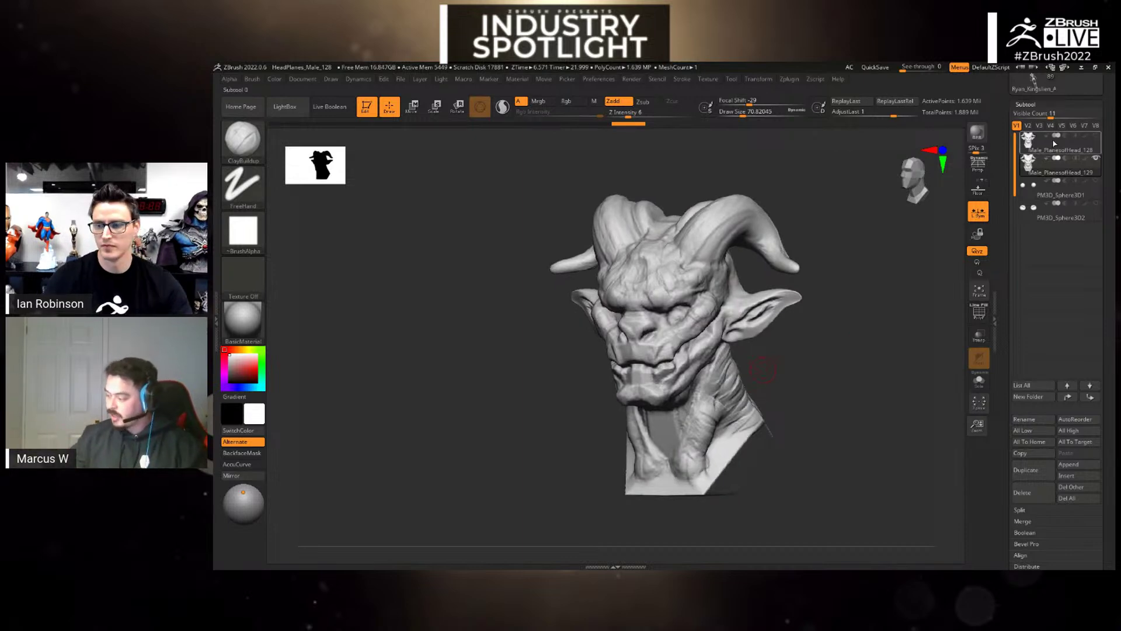
click(1030, 495)
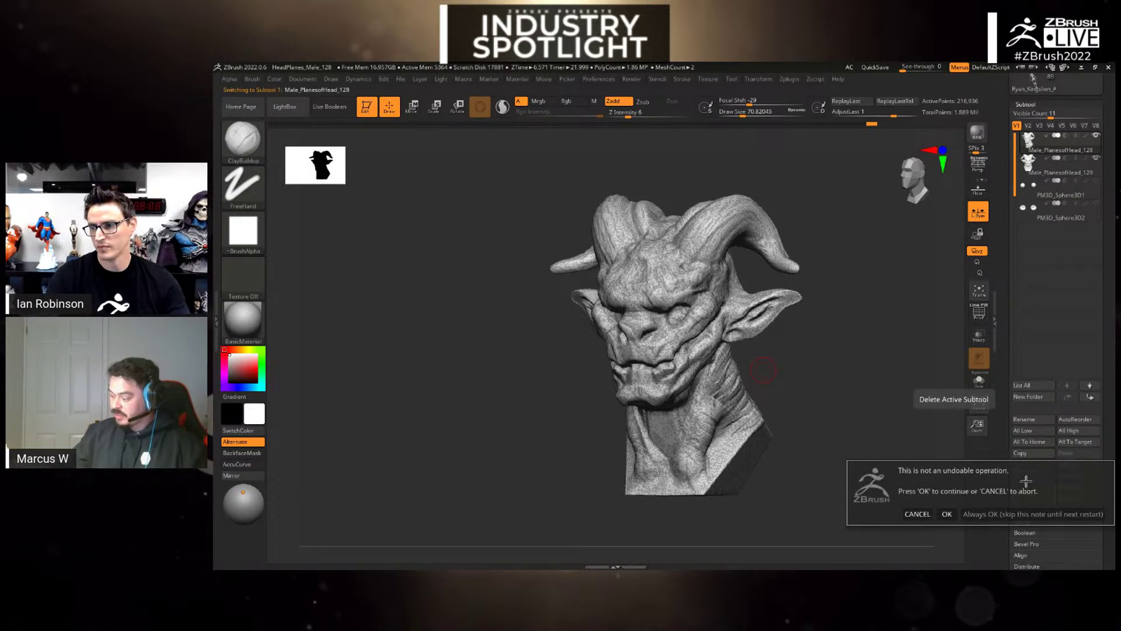
click(946, 513)
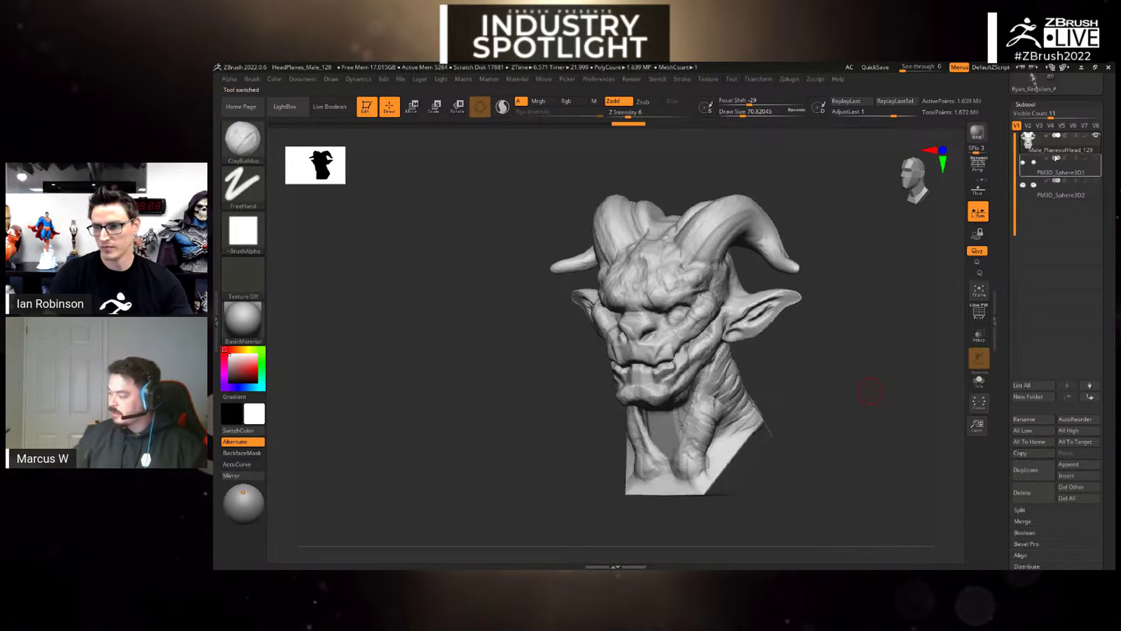
- Examine the subdivided head's topology with the polyframe on, then return to the plain shaded view
click(979, 312)
mouse_move(861, 374)
mouse_down()
mouse_move(872, 380)
mouse_move(847, 359)
mouse_up()
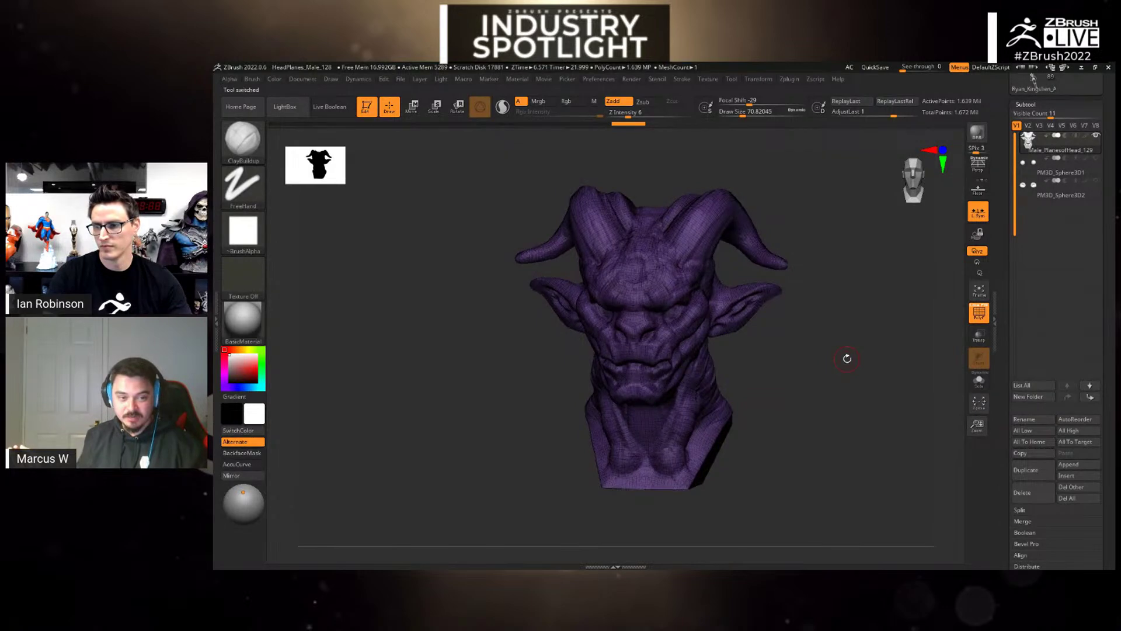
click(793, 80)
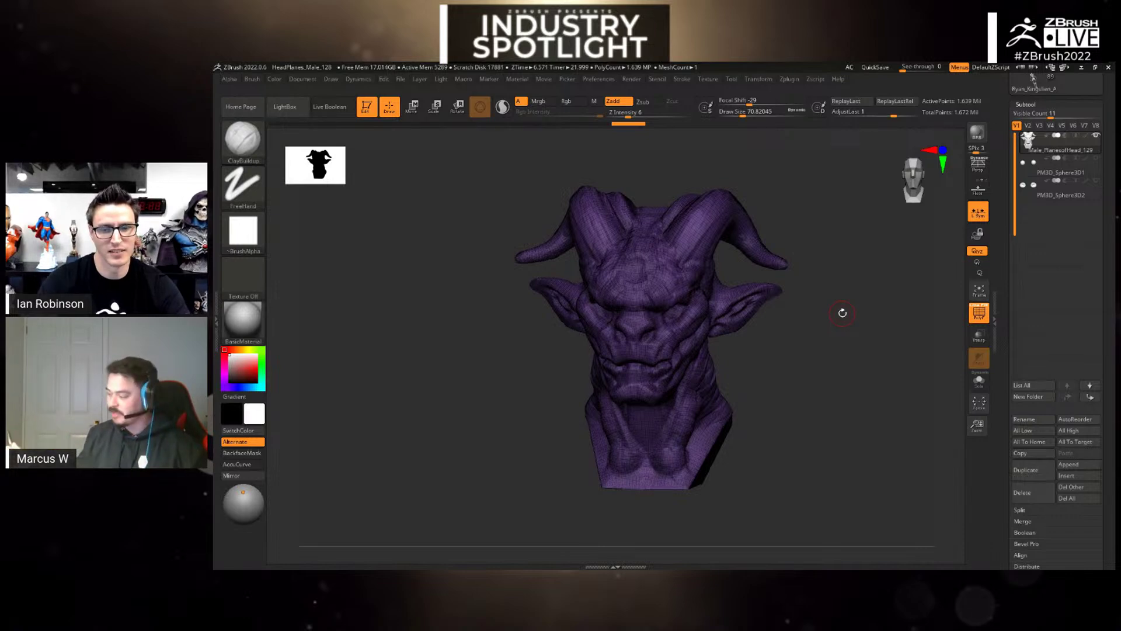
key(shift+f)
drag(842, 313, 852, 371)
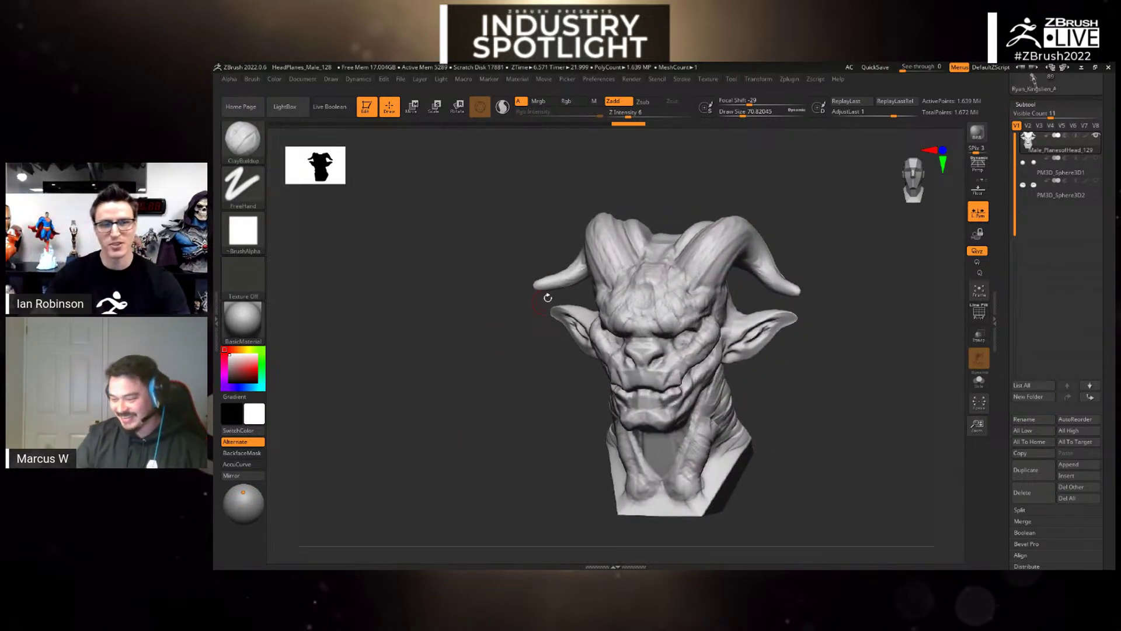
- Choose the Standard brush and set its stroke type to DragRect
click(242, 139)
click(706, 147)
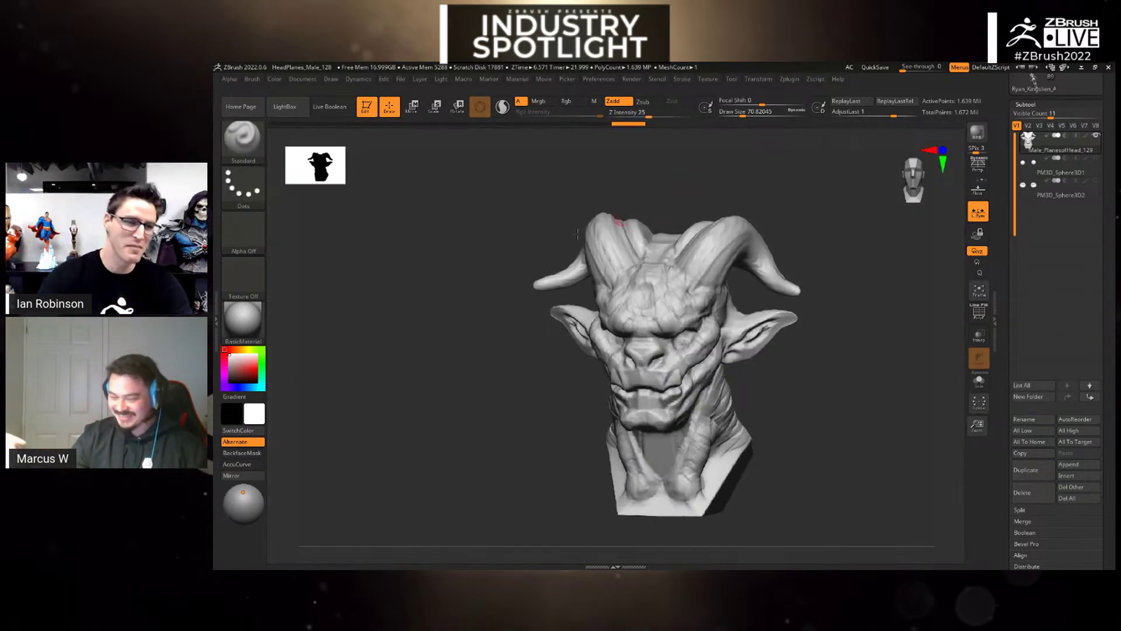
click(243, 186)
click(345, 193)
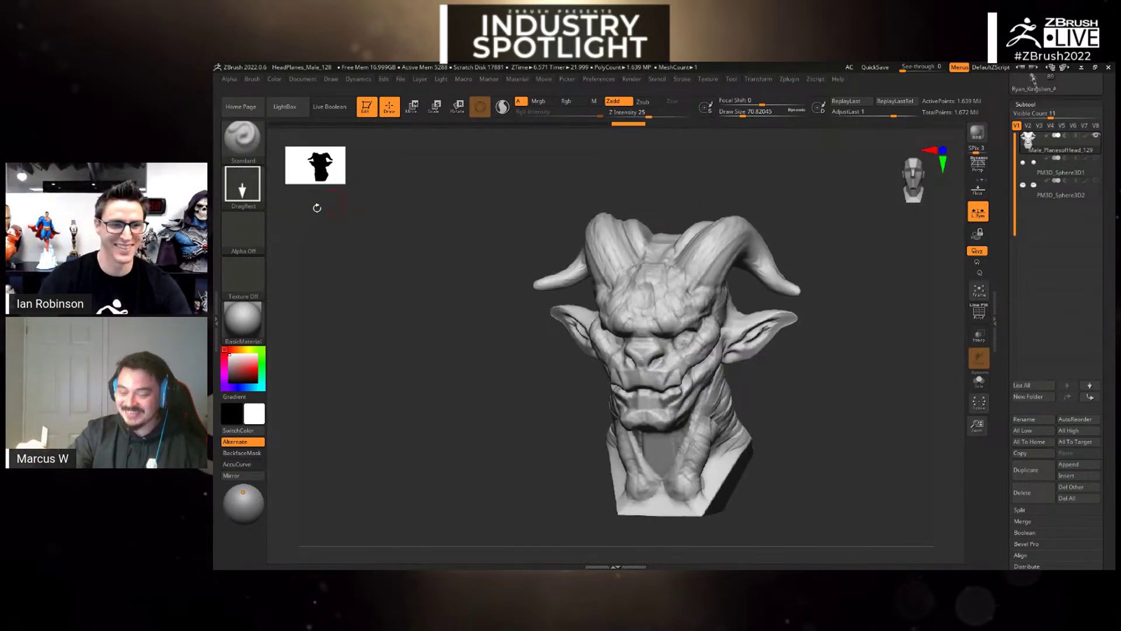
- Import the scaly skin image CGSphere TIF File (119).tif from the animalSkins TIF folder as the brush alpha
click(242, 232)
click(242, 233)
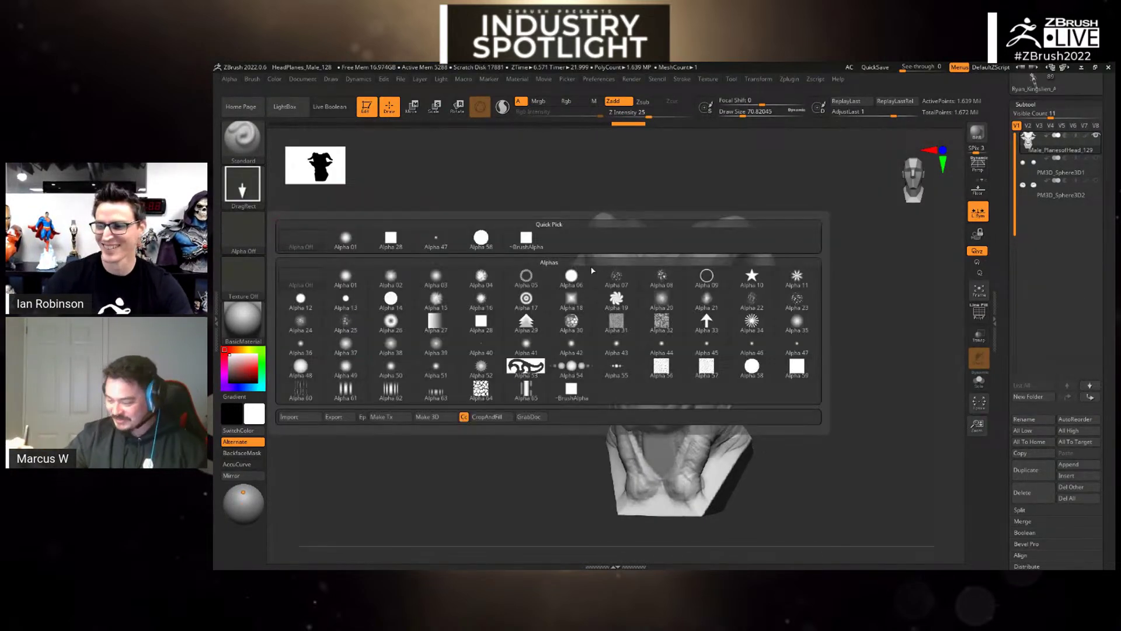
mouse_move(638, 306)
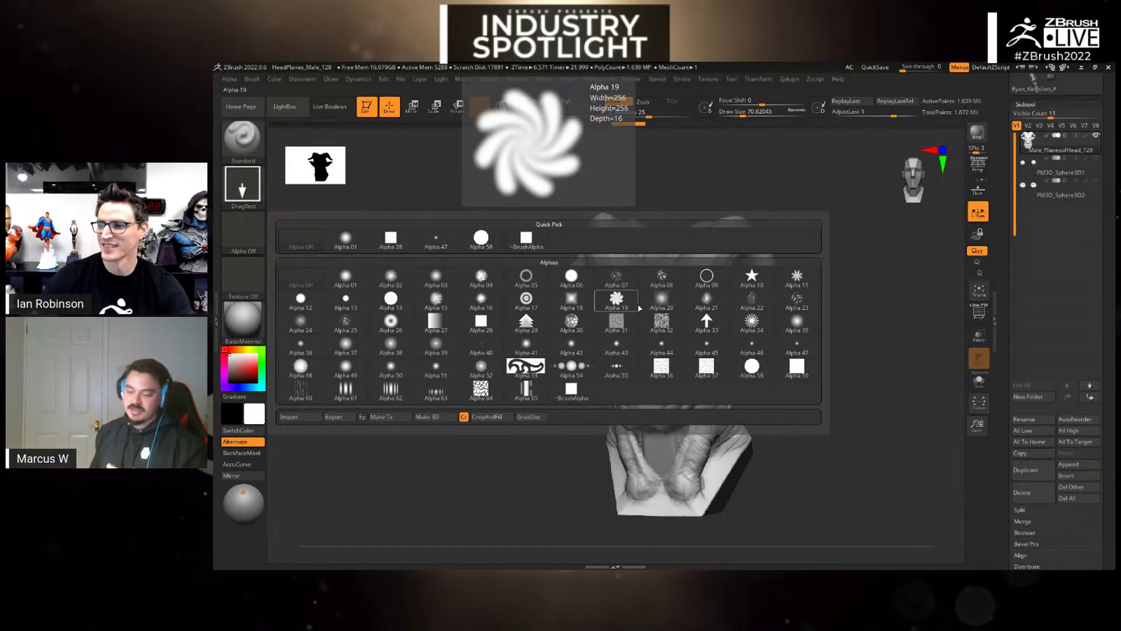
click(299, 415)
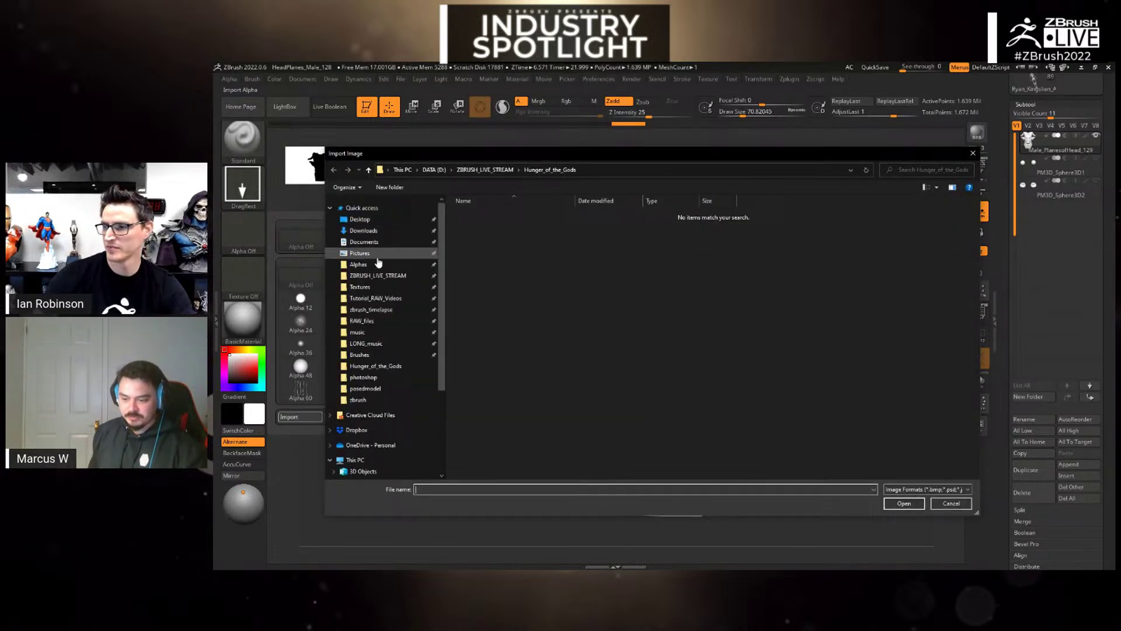
click(376, 263)
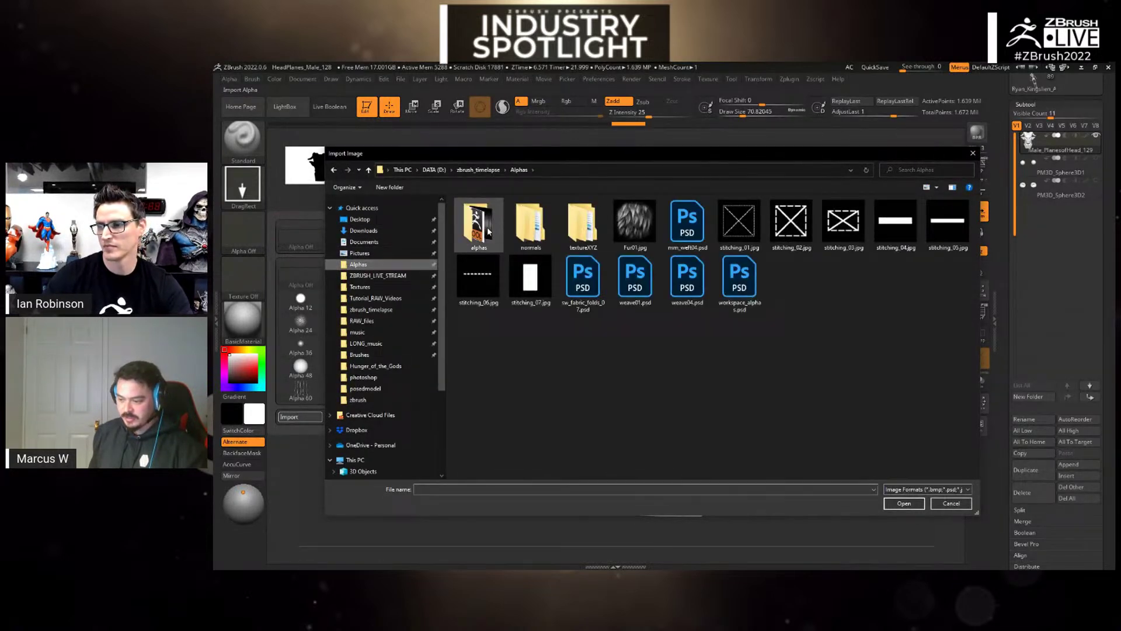
double_click(488, 232)
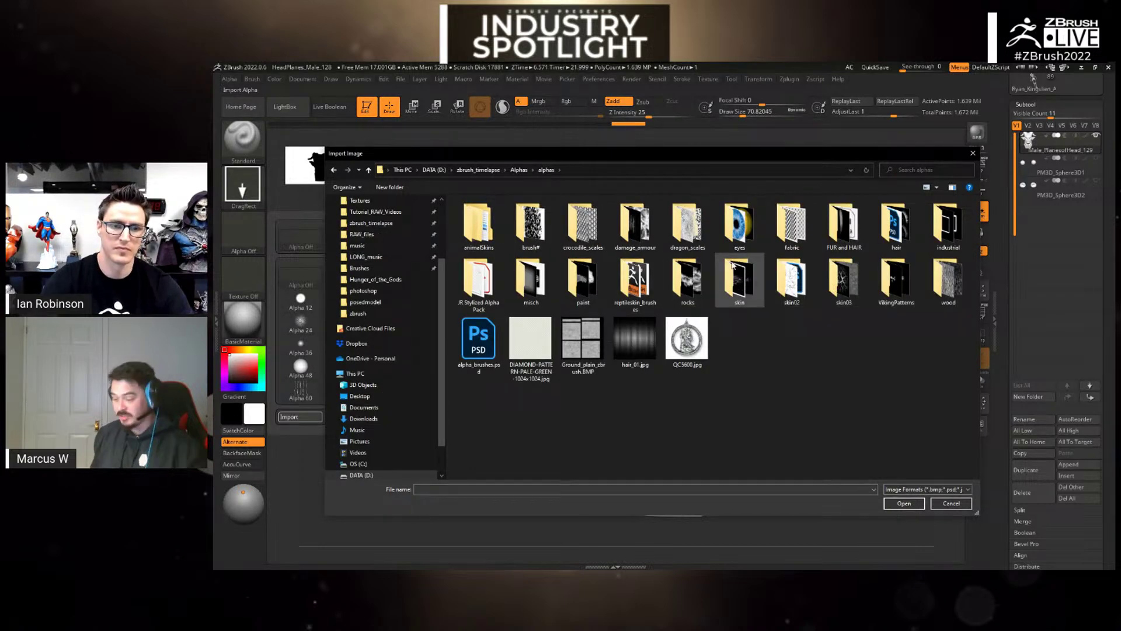
double_click(495, 235)
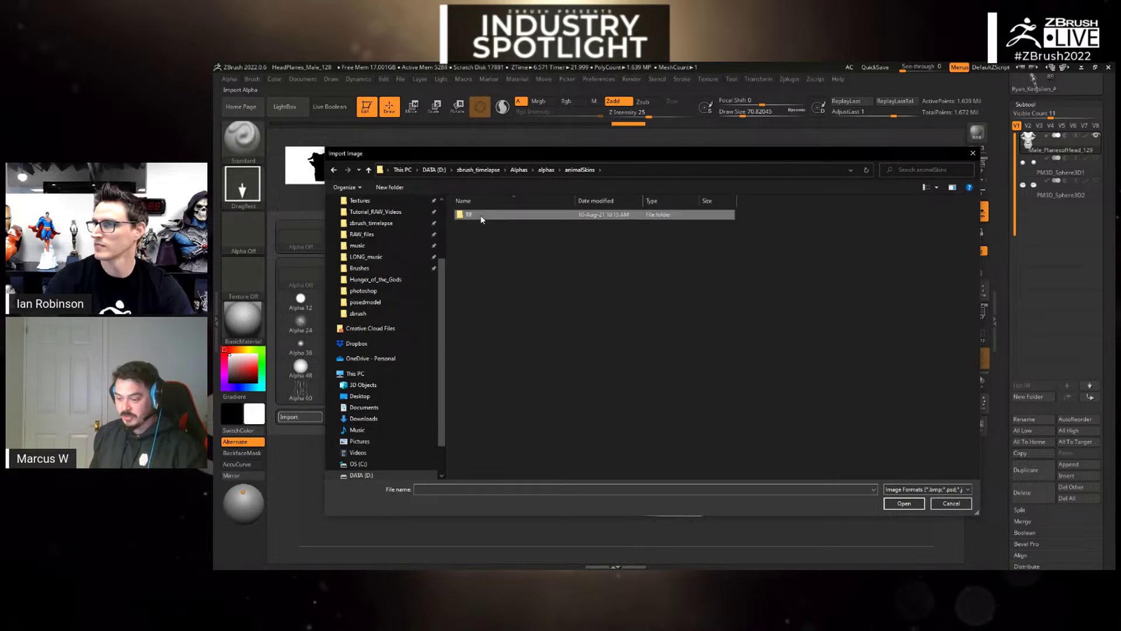
double_click(498, 214)
scroll(639, 270, down, 10)
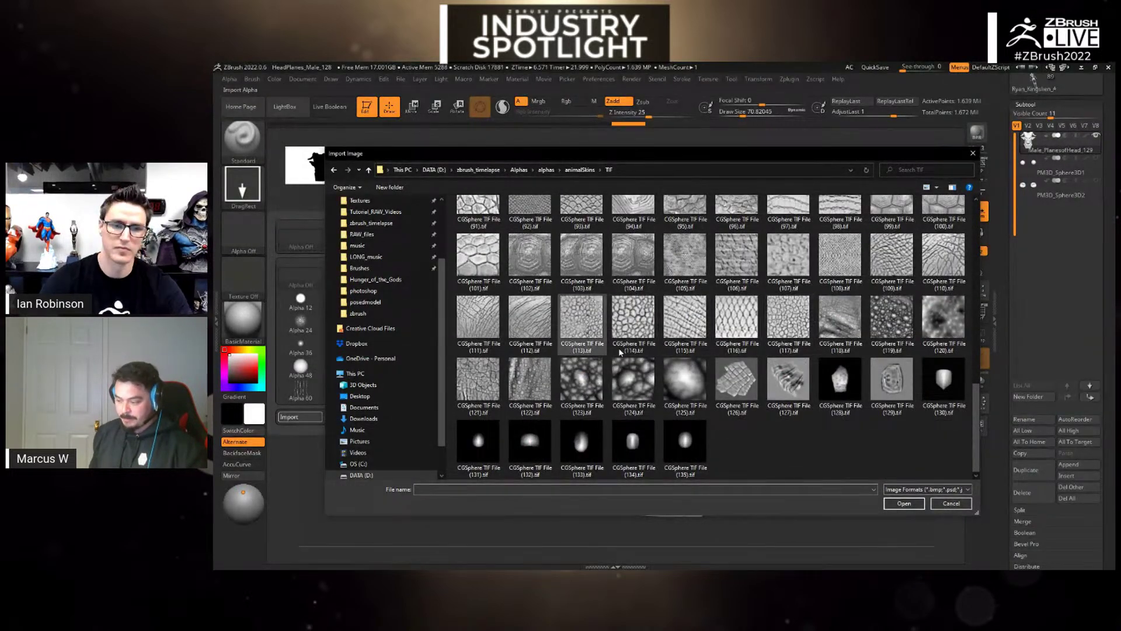
double_click(871, 323)
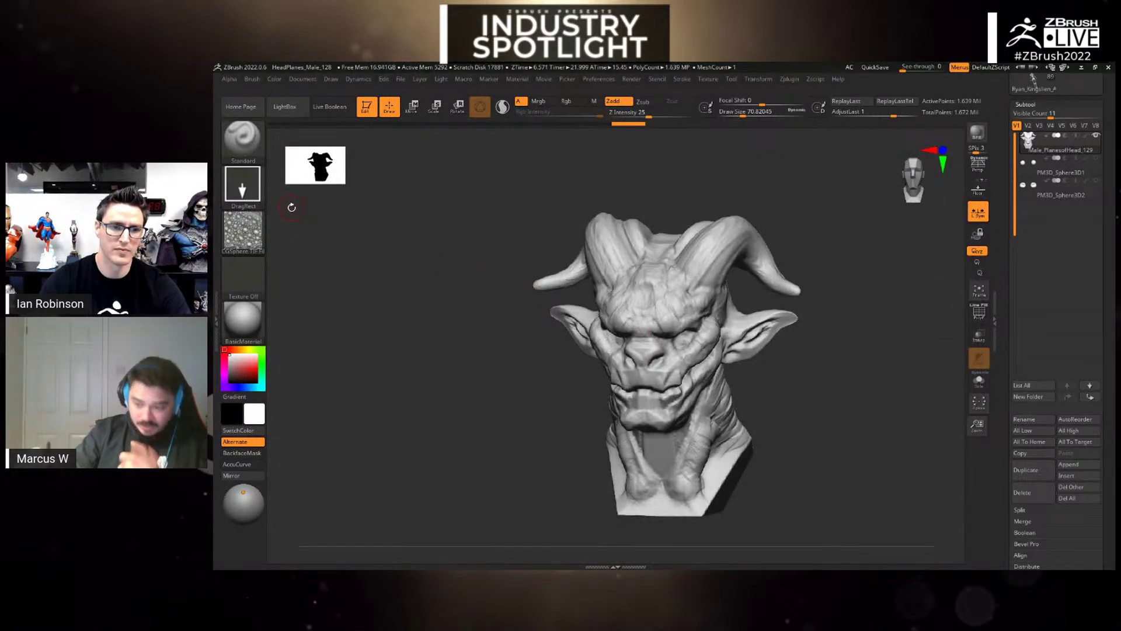
- Open the Modify settings of the imported skin alpha
click(230, 82)
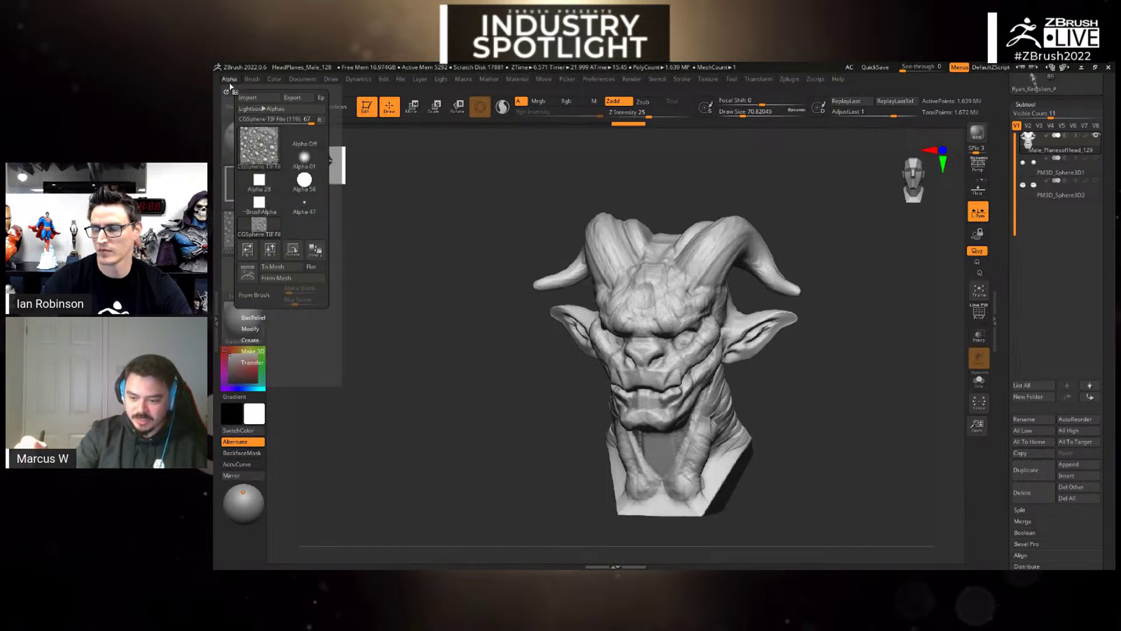
click(255, 329)
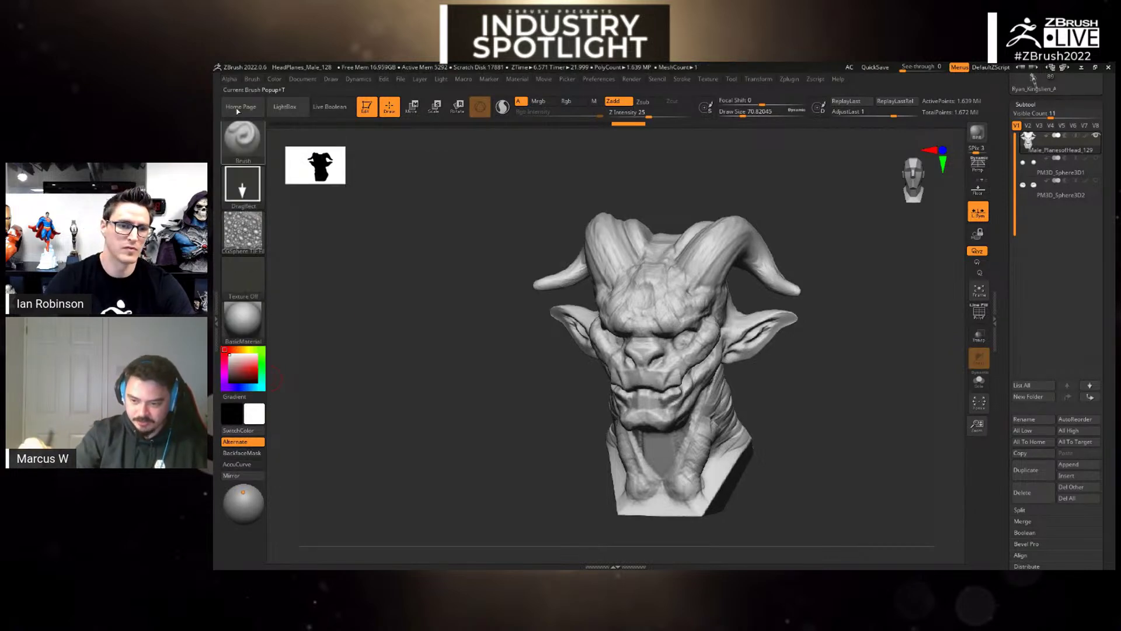
click(230, 82)
click(262, 417)
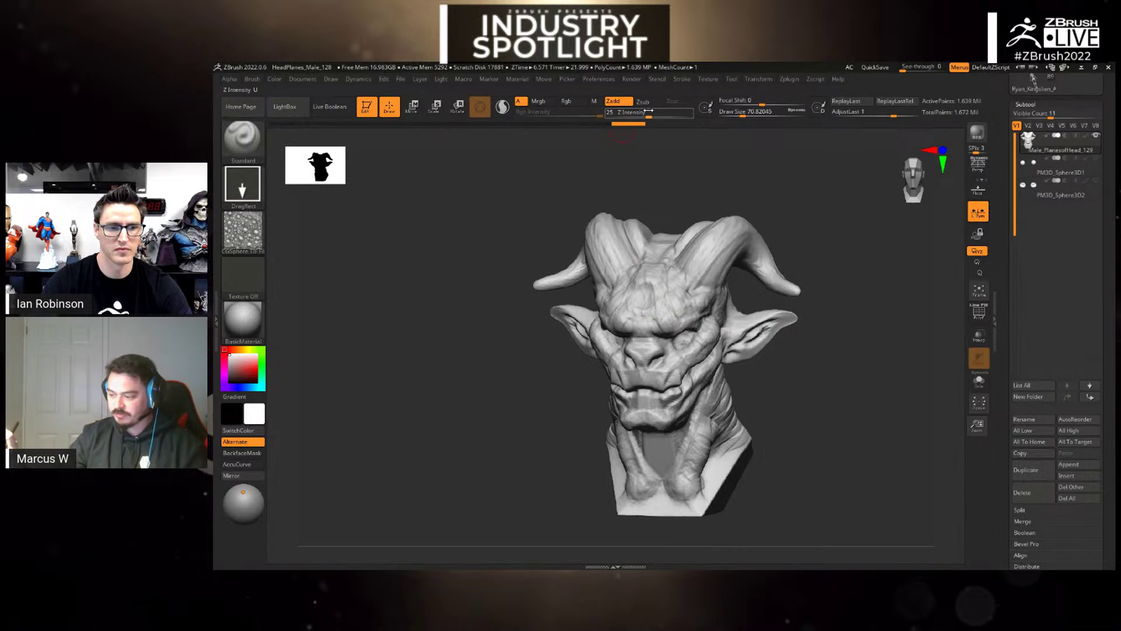
- Stamp the scale alpha symmetrically onto the brow and the horn bases at Z Intensity 25, undoing the first test stamp
drag(678, 300, 693, 317)
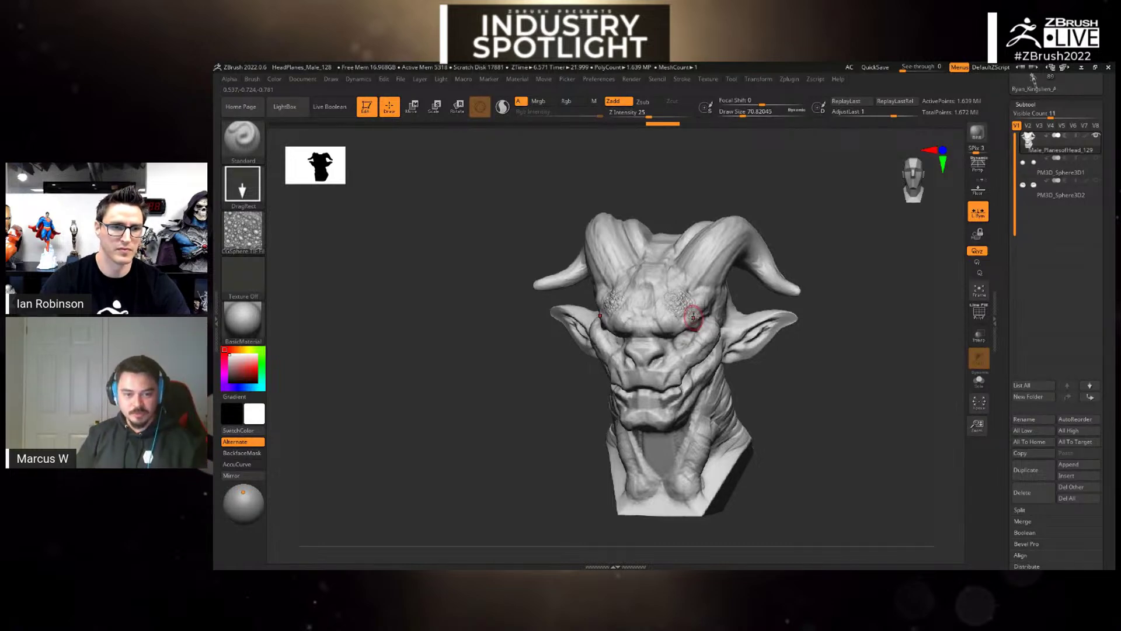
key(ctrl+z)
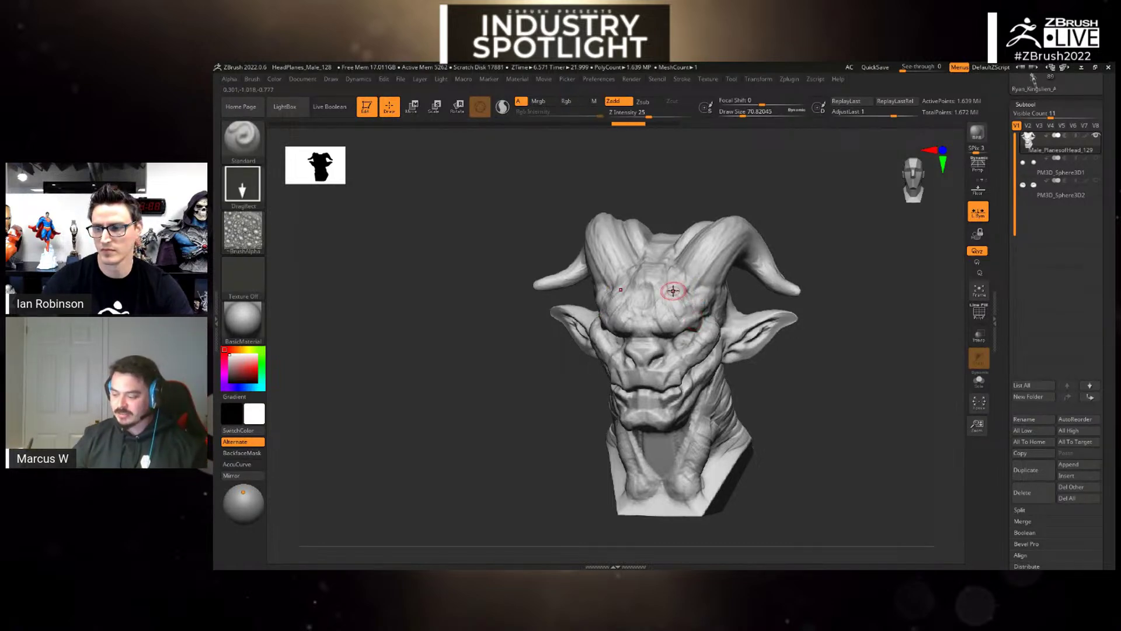
drag(673, 289, 696, 313)
drag(715, 253, 731, 265)
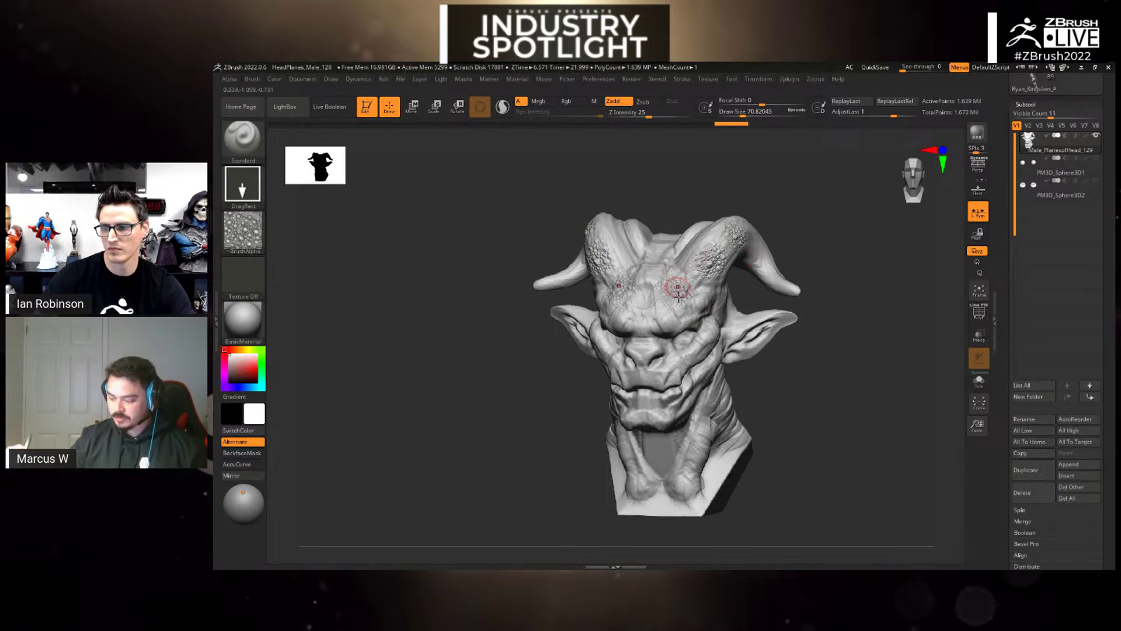
- Stamp the scale alpha symmetrically onto the cheeks and temples of the creature head
mouse_move(707, 334)
mouse_down()
mouse_move(717, 357)
mouse_move(688, 374)
mouse_move(710, 397)
mouse_up()
right_drag(720, 392, 718, 320)
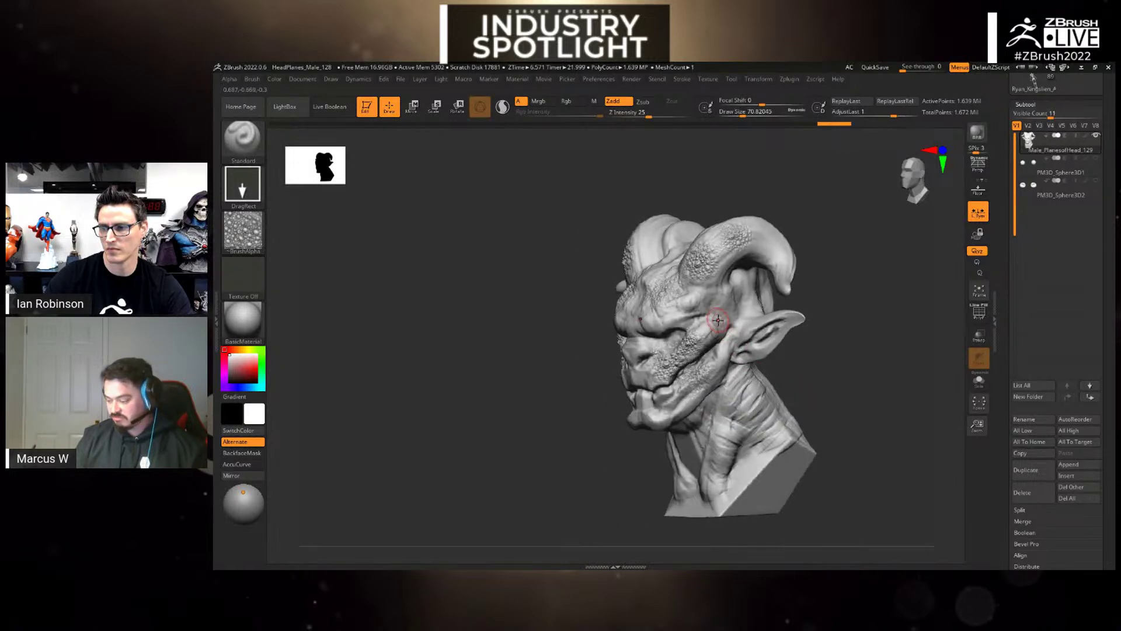
mouse_move(718, 320)
mouse_down()
mouse_move(681, 310)
mouse_move(702, 323)
mouse_up()
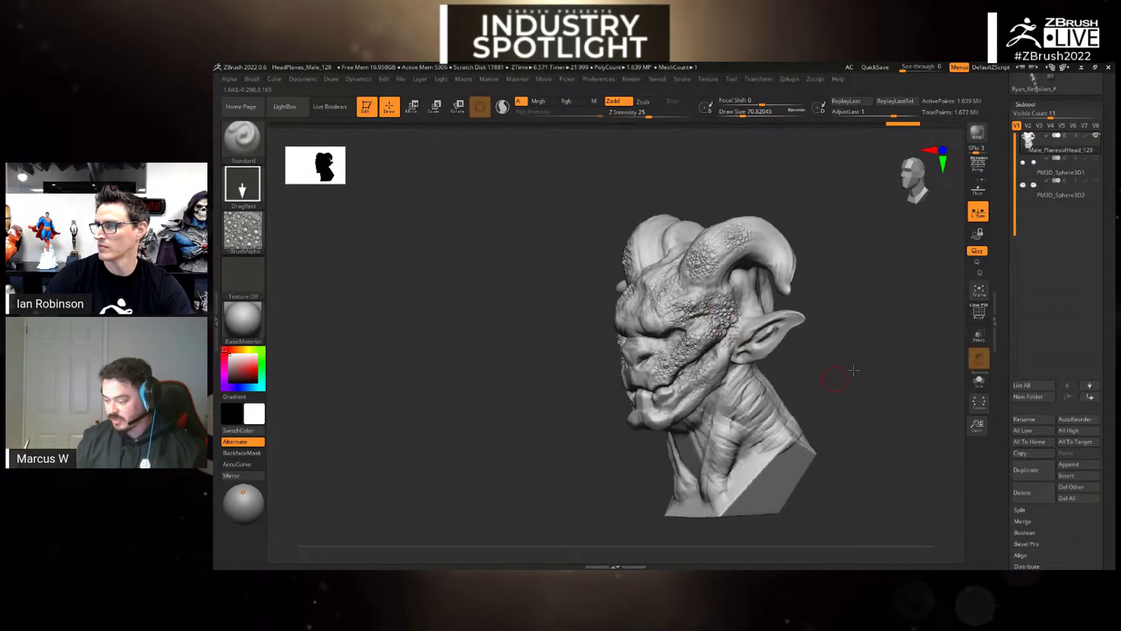
mouse_move(853, 371)
mouse_down()
mouse_move(823, 353)
mouse_move(841, 333)
mouse_move(701, 342)
mouse_up()
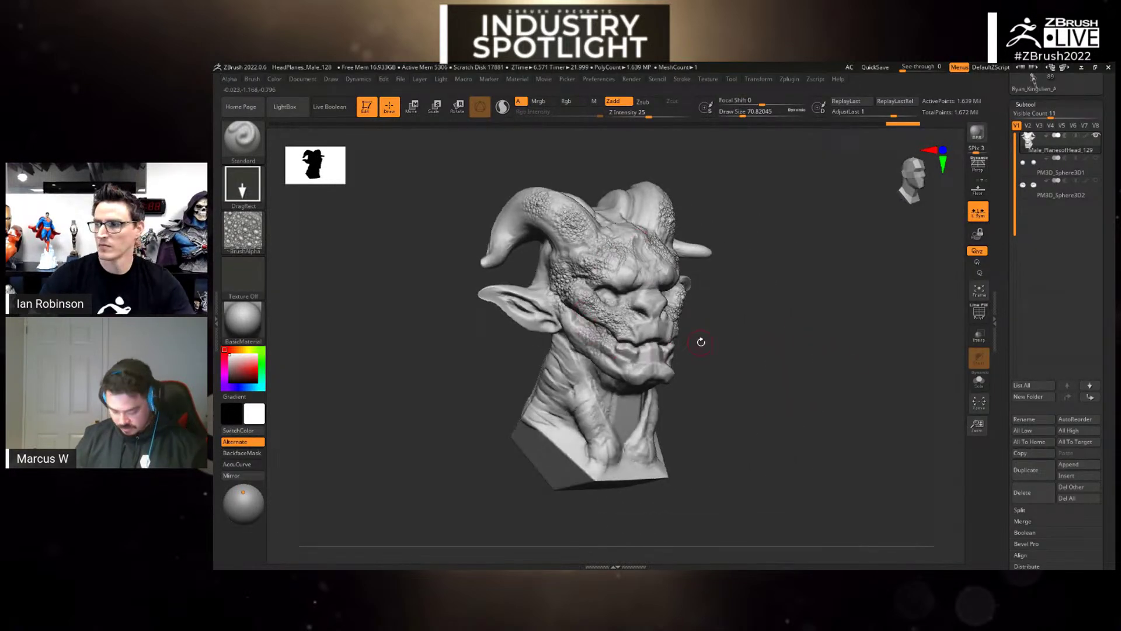
- Carve creases between the brows with the DamStandard brush at Z Intensity 21
key(b)
key(d)
key(s)
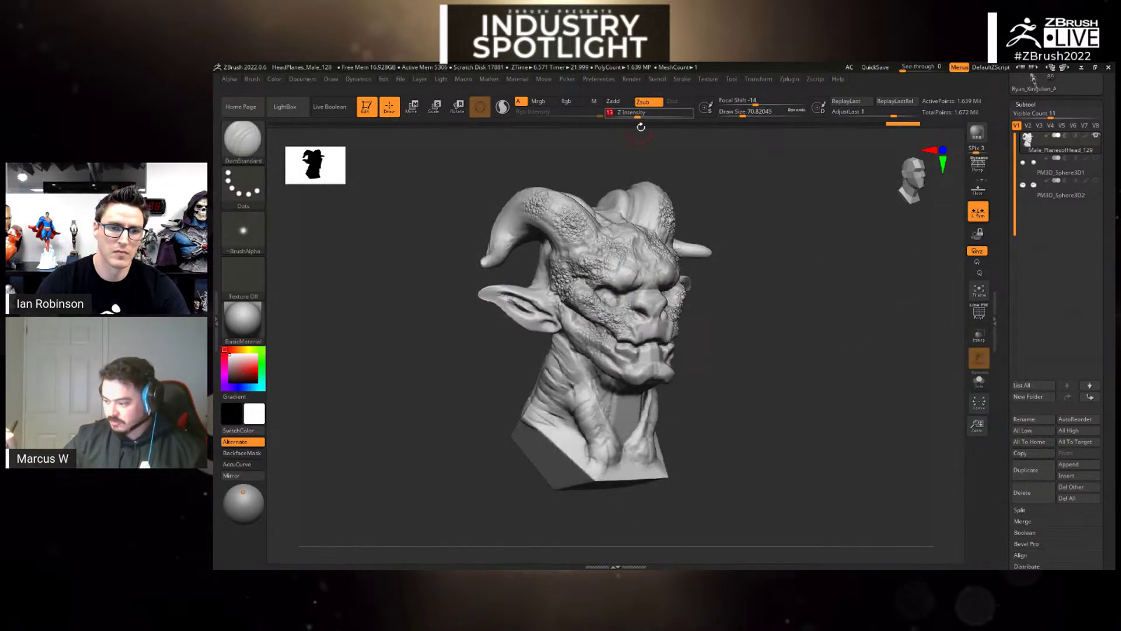
drag(647, 117, 644, 114)
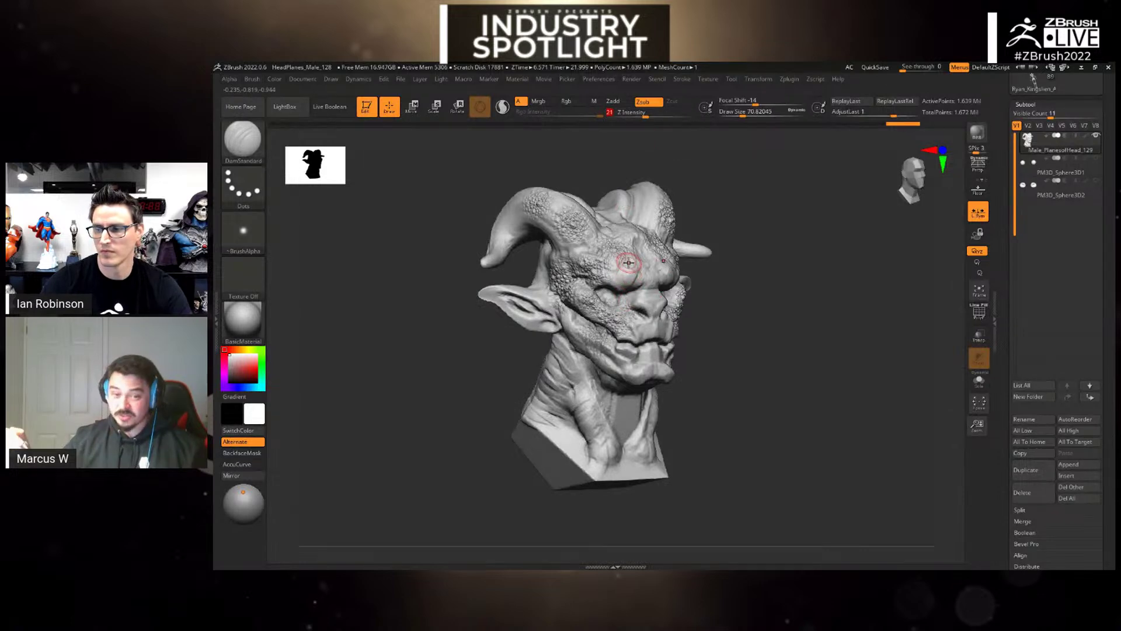
drag(724, 319, 702, 315)
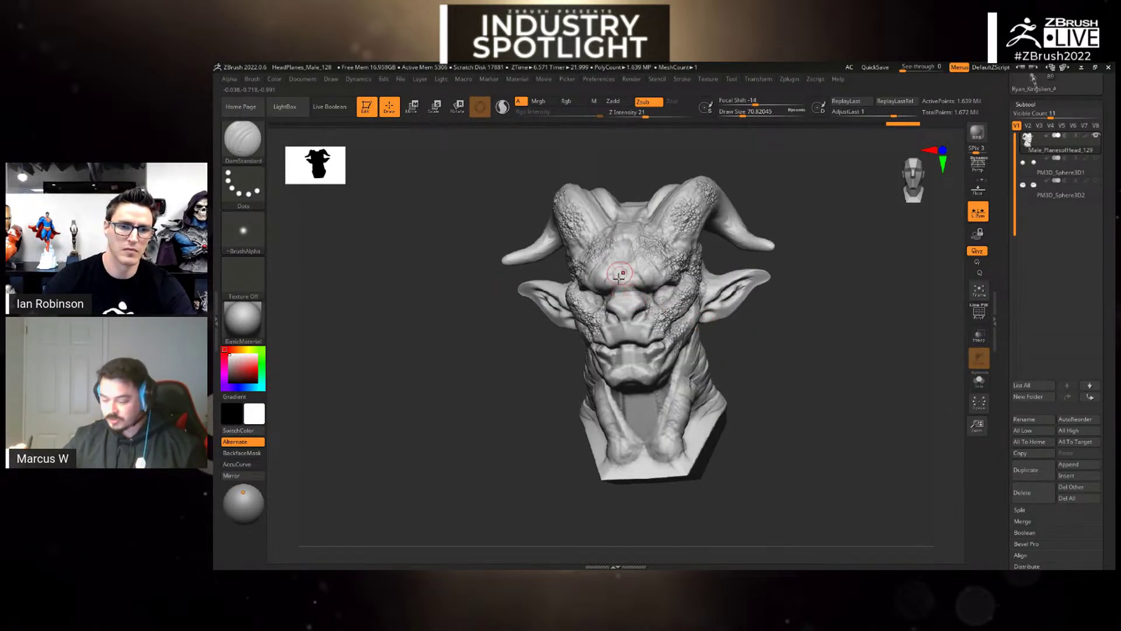
mouse_move(641, 289)
mouse_down()
mouse_move(623, 260)
mouse_move(632, 280)
mouse_up()
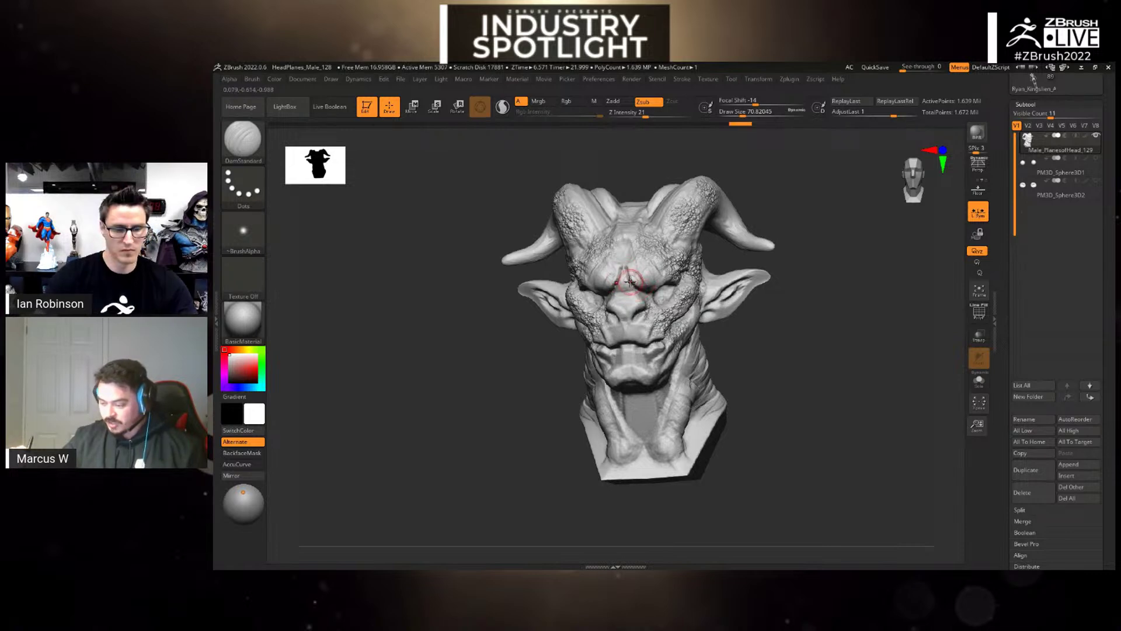
mouse_move(758, 317)
mouse_down()
mouse_move(668, 279)
mouse_move(677, 285)
mouse_move(634, 286)
mouse_move(634, 273)
mouse_up()
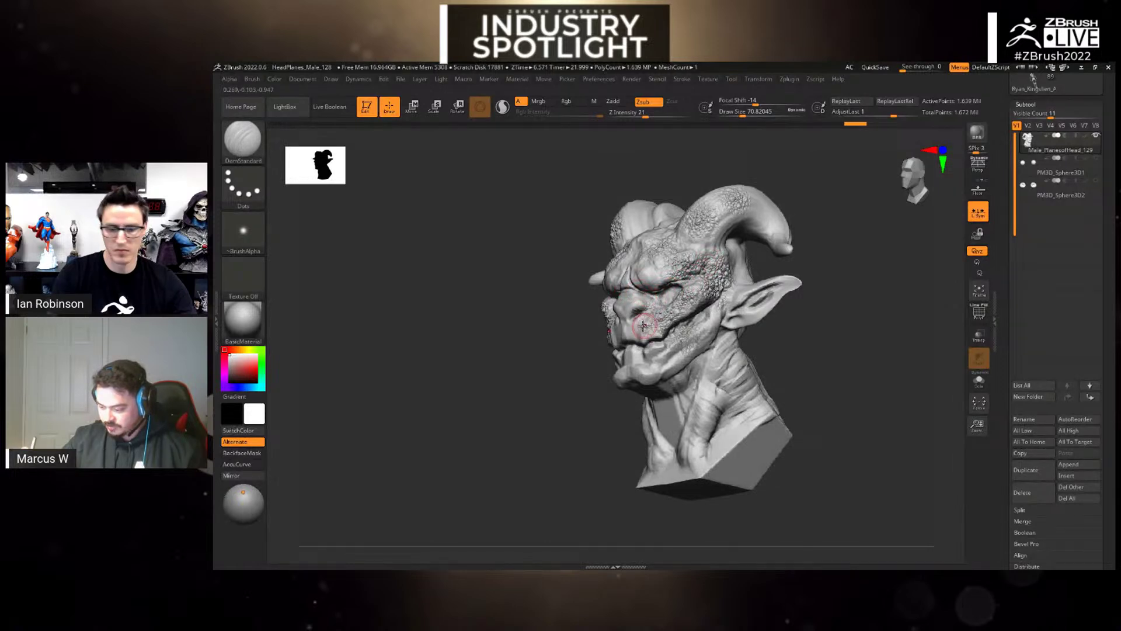
- Try carving creases beside the nose and upper lip, and undo the latest strokes
mouse_move(627, 320)
mouse_down()
mouse_move(633, 337)
mouse_move(640, 328)
mouse_up()
key(ctrl+z)
key(ctrl+z)
key(ctrl+z)
key(ctrl+z)
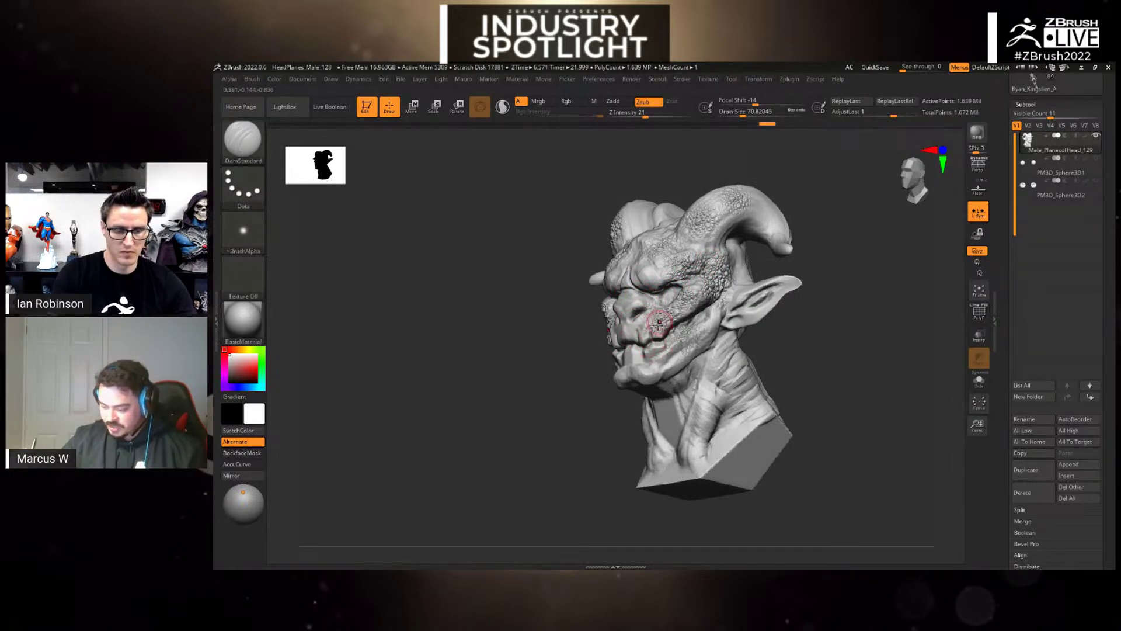
- Carve DamStandard creases along the jaw, the cheek below the temple and the scaly base of the horns
mouse_move(558, 425)
mouse_down()
mouse_move(648, 364)
mouse_move(630, 337)
mouse_move(605, 328)
mouse_move(578, 346)
mouse_move(626, 379)
mouse_move(712, 380)
mouse_up()
drag(542, 353, 559, 375)
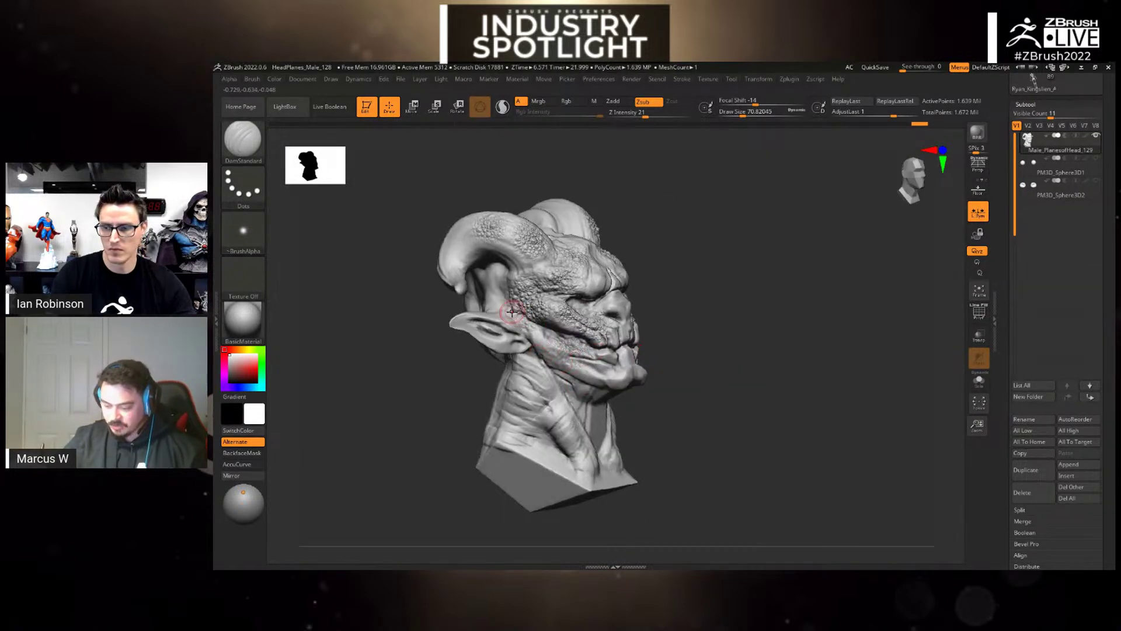
drag(520, 318, 556, 341)
mouse_move(517, 267)
mouse_down()
mouse_move(472, 243)
mouse_move(454, 262)
mouse_move(519, 248)
mouse_move(466, 243)
mouse_up()
drag(752, 274, 676, 275)
mouse_move(548, 260)
mouse_down()
mouse_move(530, 235)
mouse_move(542, 224)
mouse_up()
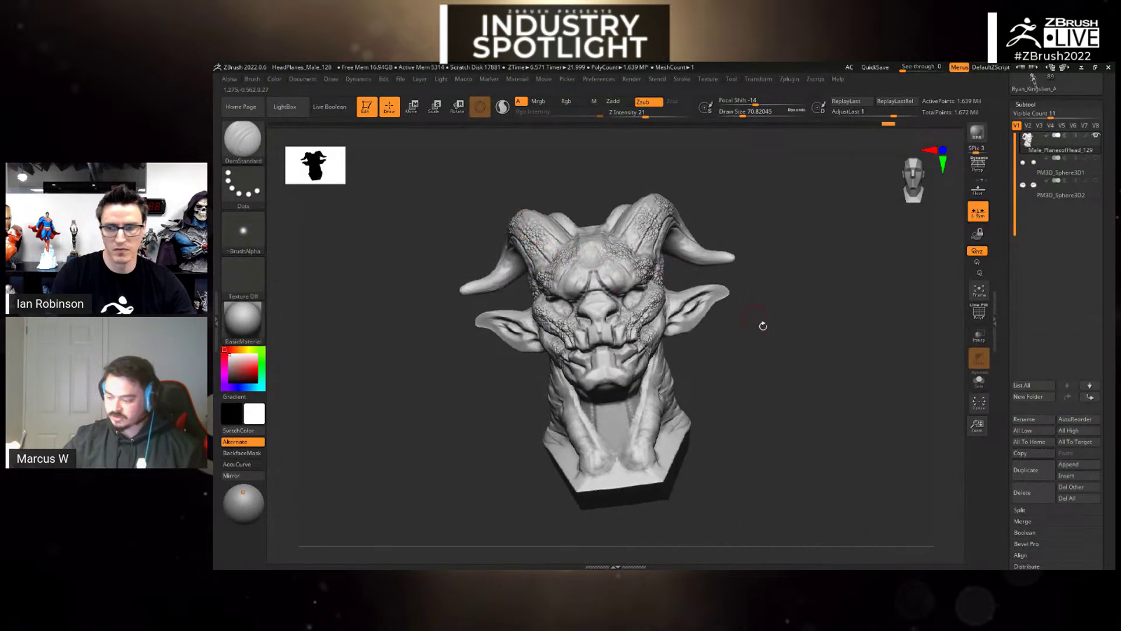
- Carve a central crease from between the brows up the forehead and deepen the creases on the nose
drag(763, 326, 760, 363)
drag(596, 300, 590, 233)
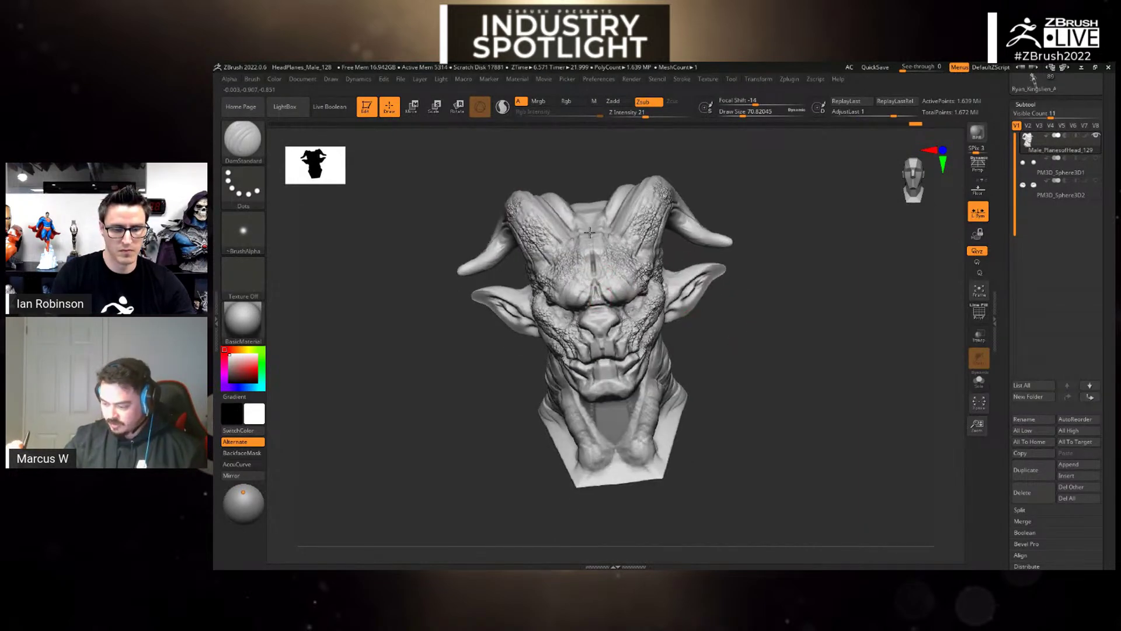
drag(736, 282, 771, 316)
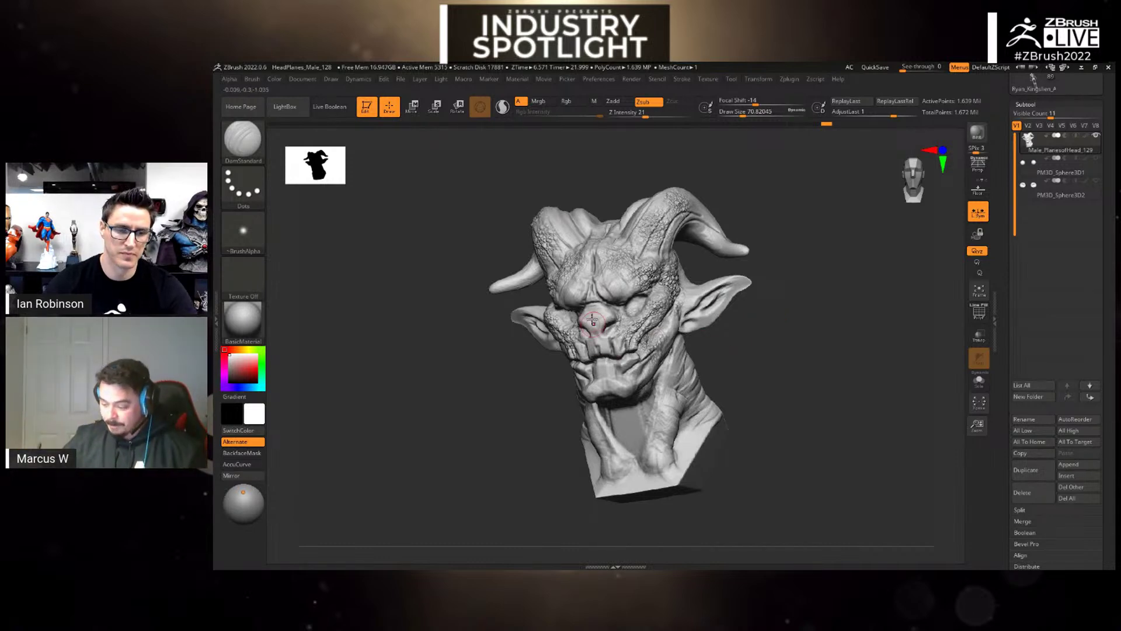
mouse_move(592, 320)
mouse_down()
mouse_move(613, 330)
mouse_move(602, 353)
mouse_up()
drag(776, 333, 806, 347)
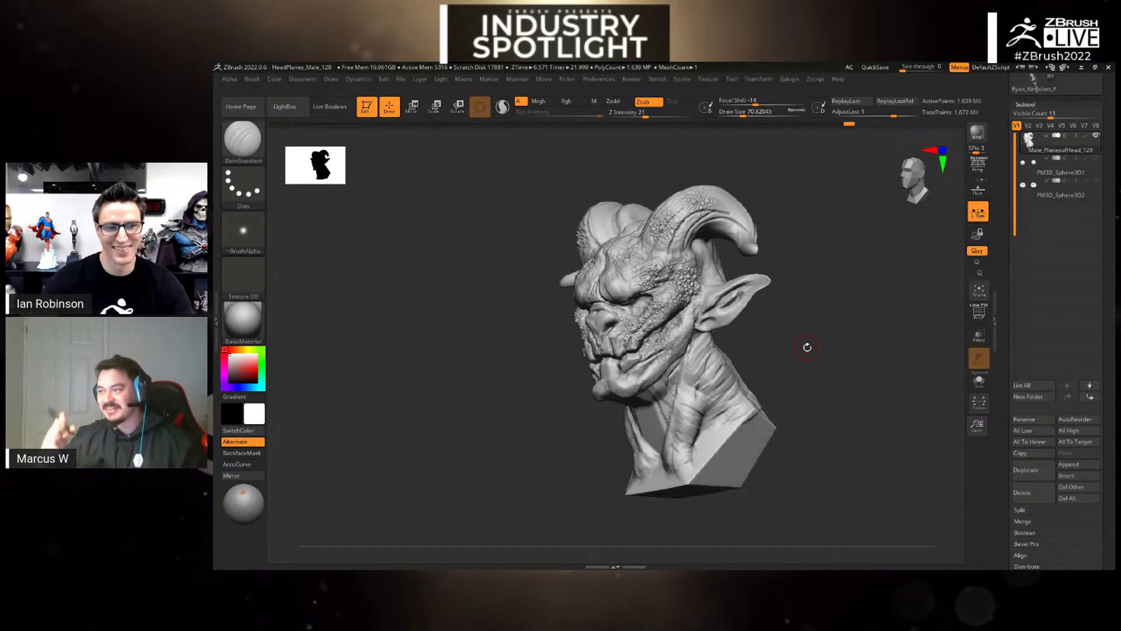
drag(791, 310, 813, 328)
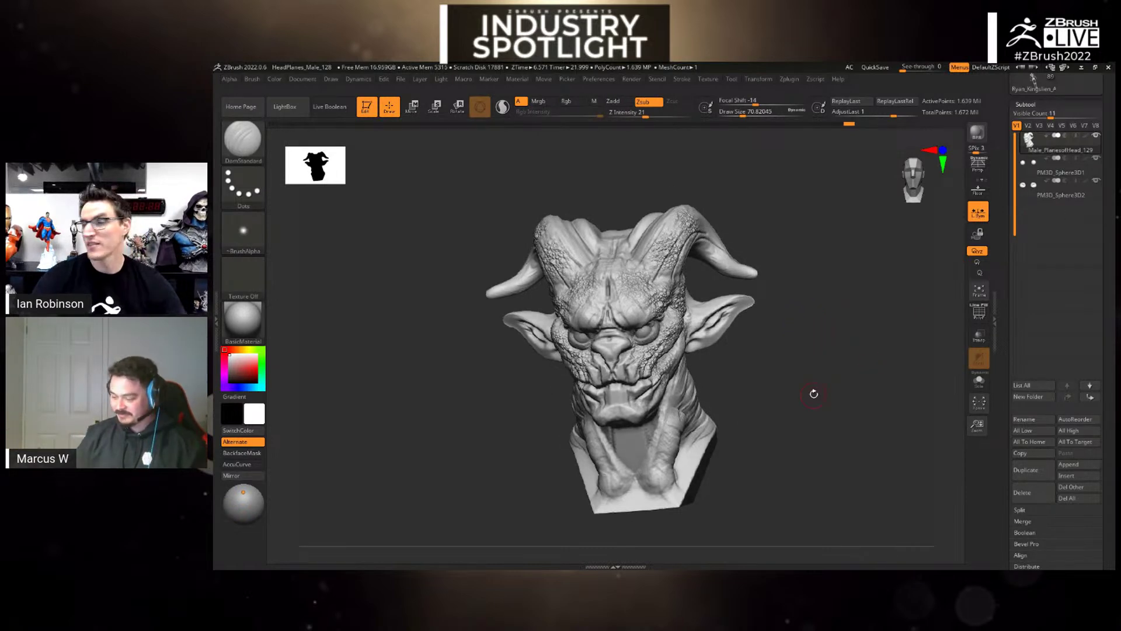
mouse_move(814, 394)
mouse_down()
mouse_move(828, 373)
mouse_move(821, 421)
mouse_move(837, 397)
mouse_up()
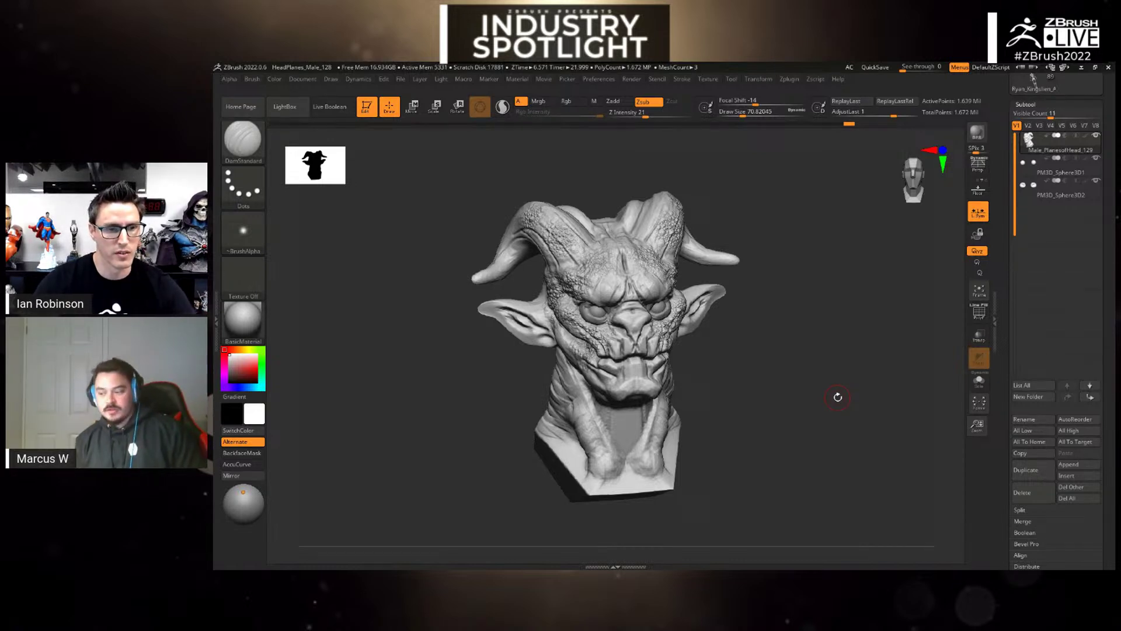
- Switch the active tool to the wolf model Wolf15_01
scroll(1056, 163, up, 2)
drag(1114, 141, 1114, 162)
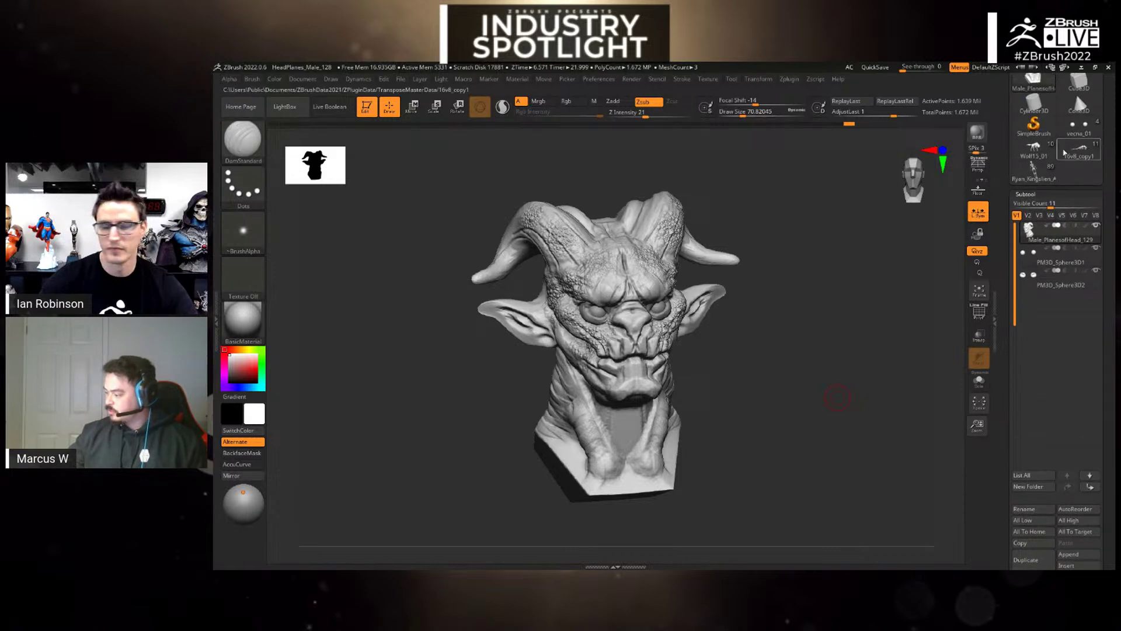
click(1037, 153)
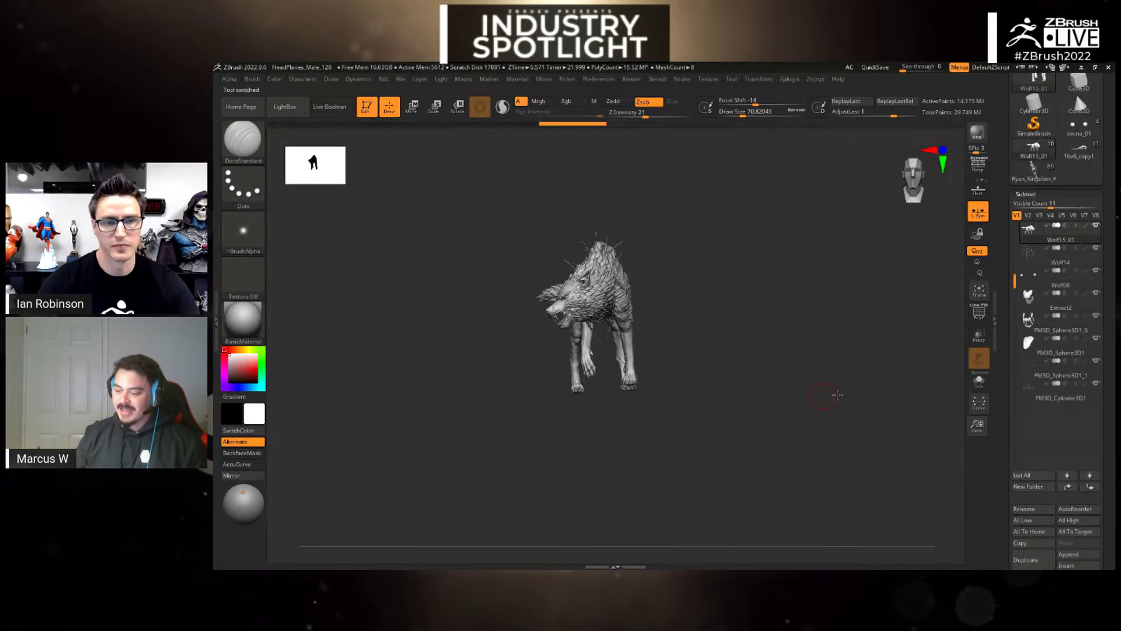
- Examine the wolf's fur clumps, snarling face, chains and overall pose from close up and at full length
drag(822, 391, 893, 444)
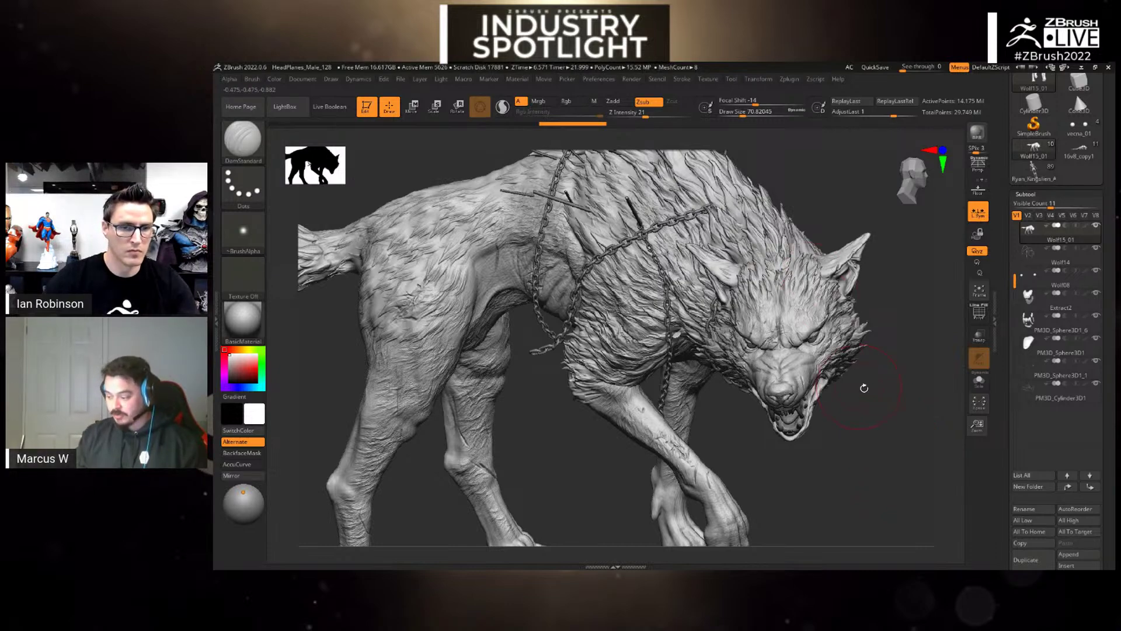
mouse_move(880, 385)
mouse_down()
mouse_move(884, 411)
mouse_move(876, 385)
mouse_up()
alt+drag(811, 207, 791, 271)
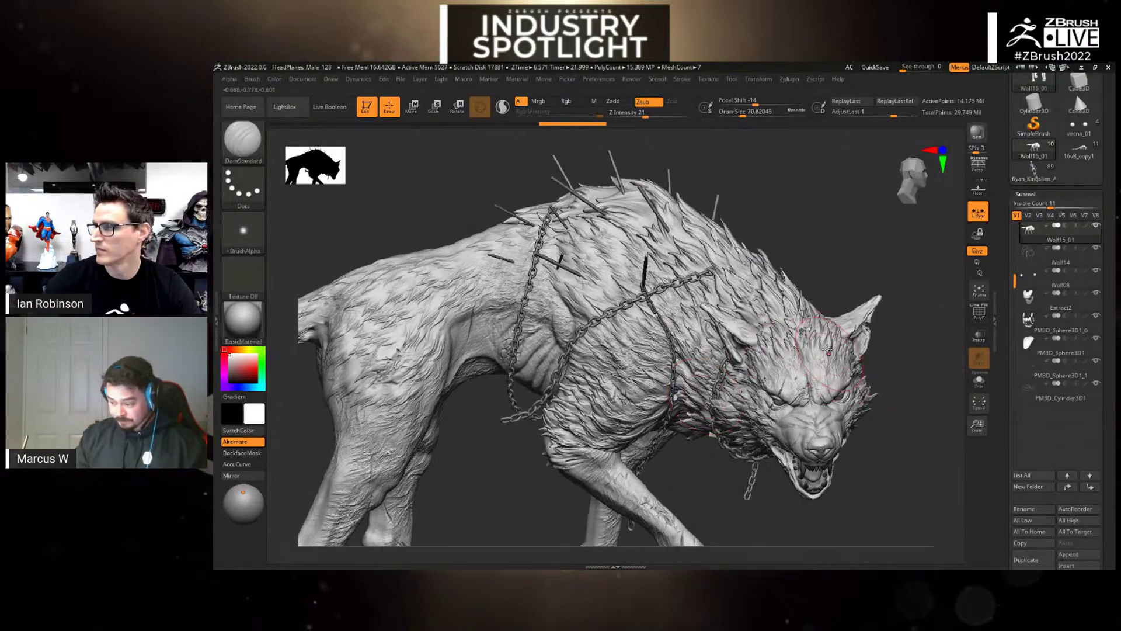
mouse_move(786, 238)
mouse_down()
mouse_move(736, 244)
mouse_move(785, 249)
mouse_up()
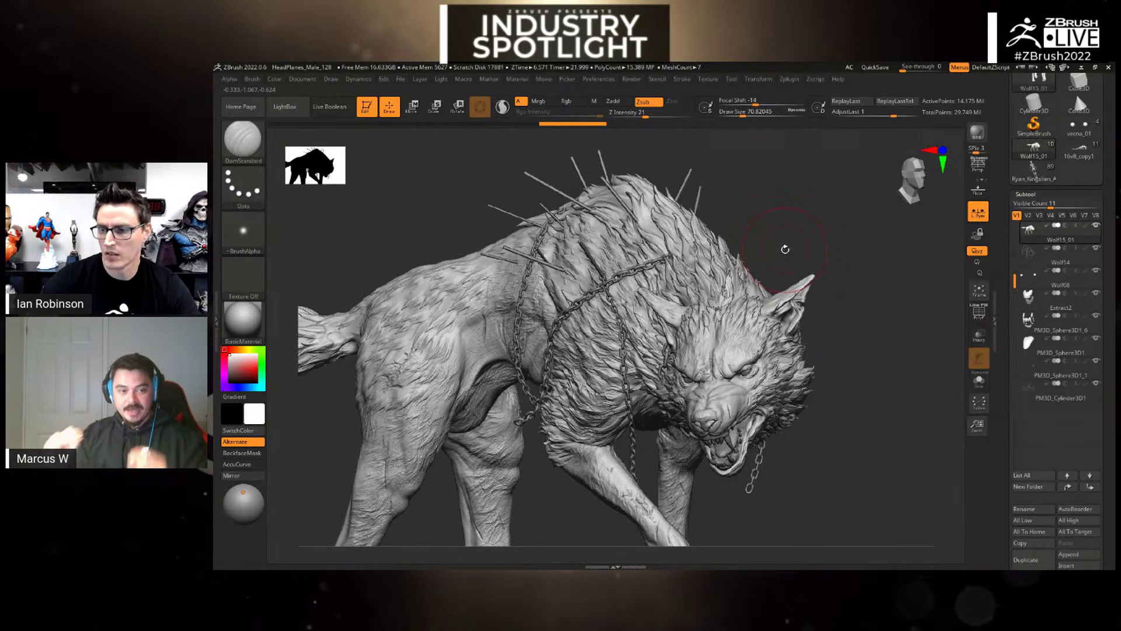
click(744, 412)
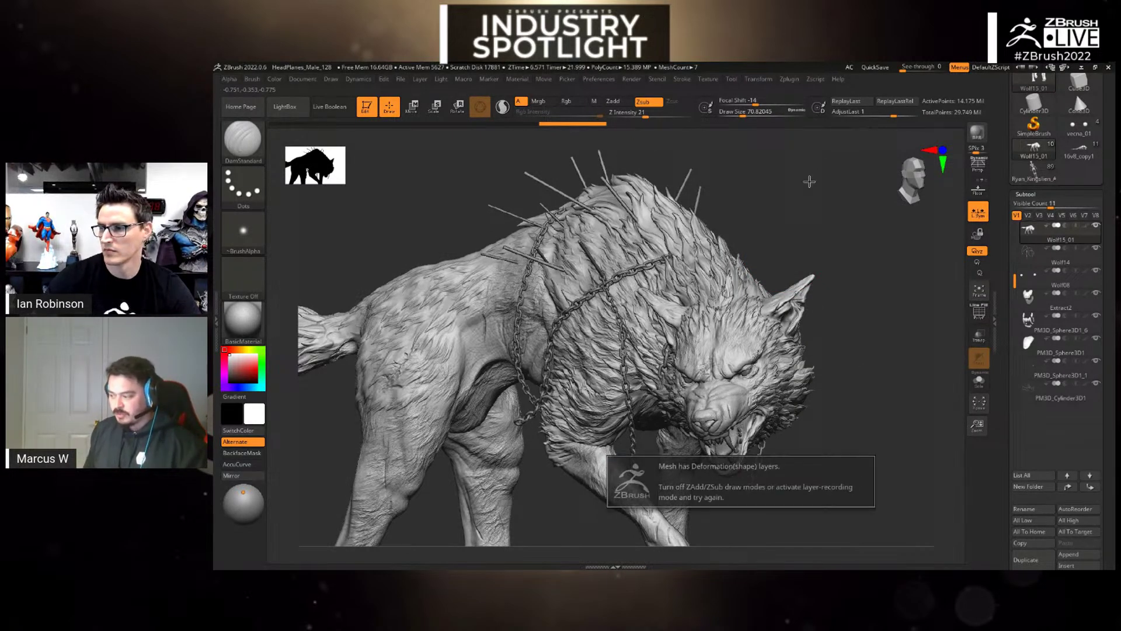
click(819, 253)
click(820, 252)
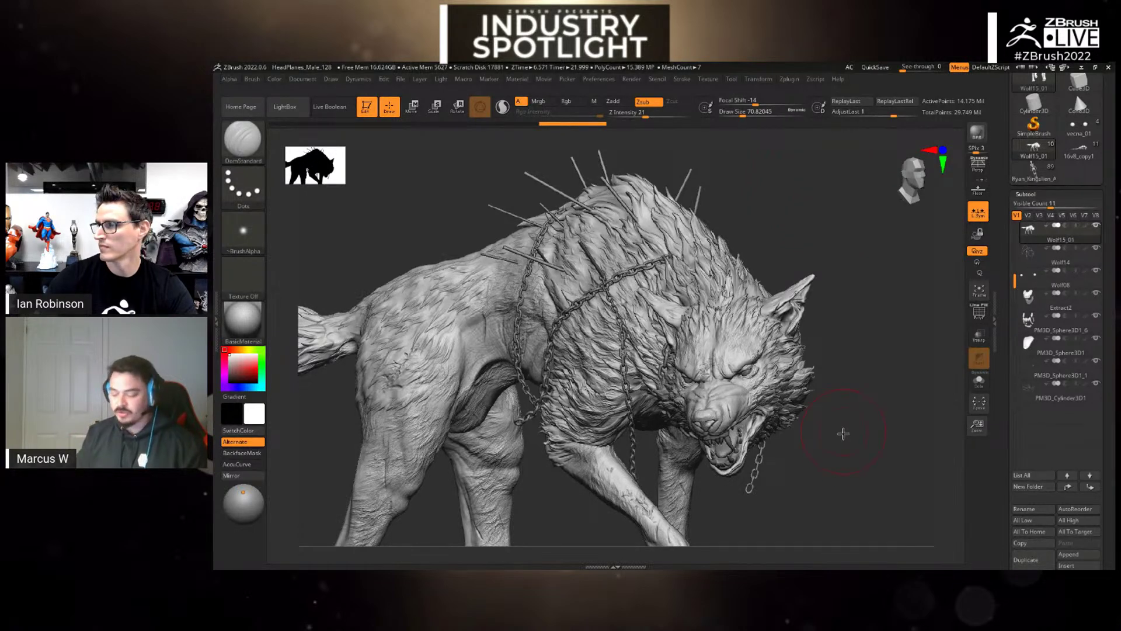
drag(859, 442, 866, 390)
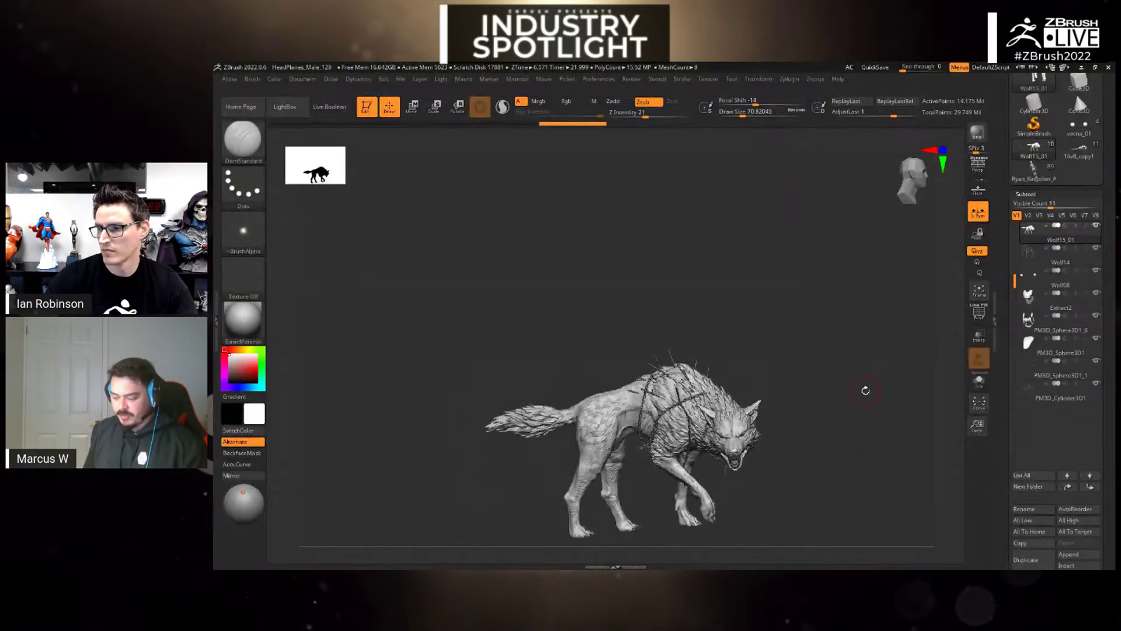
alt+drag(839, 309, 856, 327)
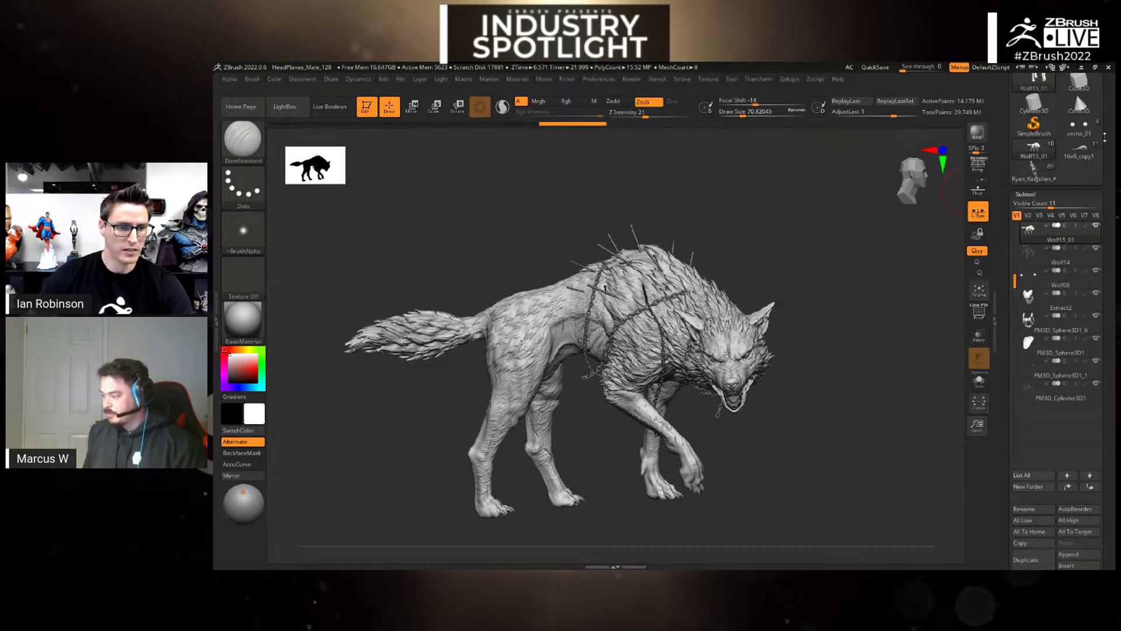
- Switch to the Cylinder3D primitive and stretch it lengthwise to about twice its original length
scroll(1104, 136, up, 2)
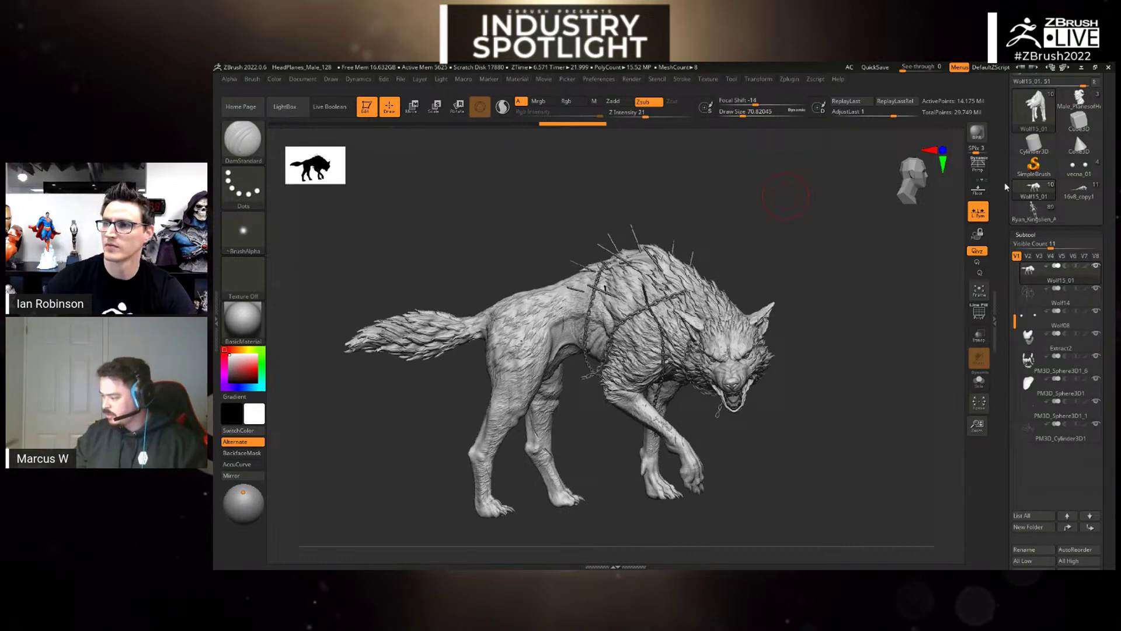
mouse_move(1029, 174)
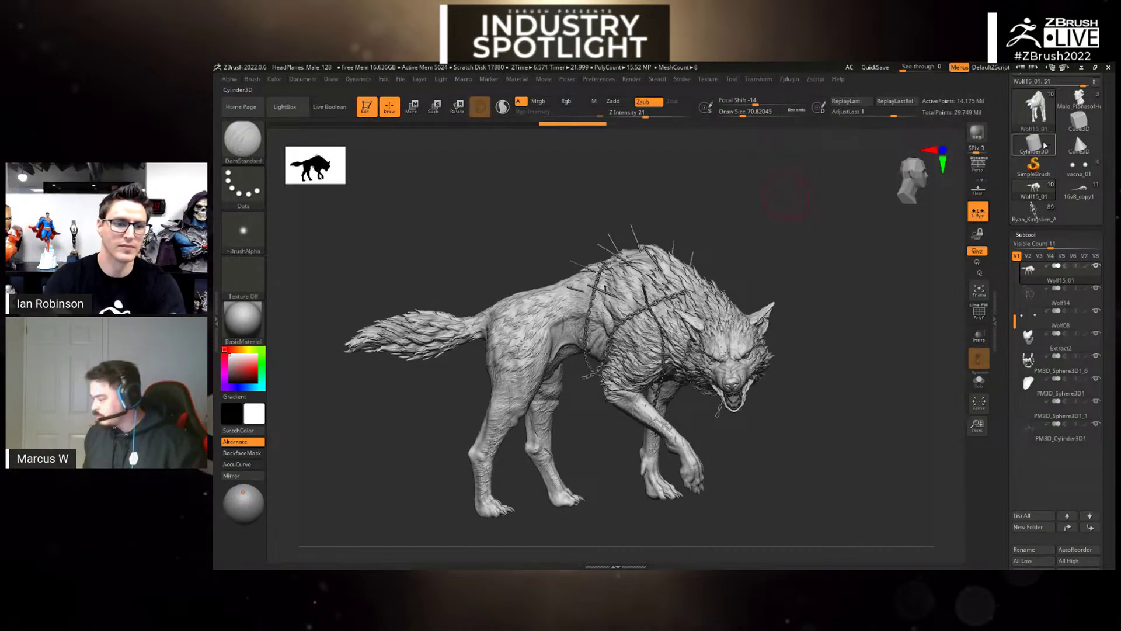
click(1033, 144)
drag(789, 257, 840, 211)
alt+drag(841, 211, 799, 312)
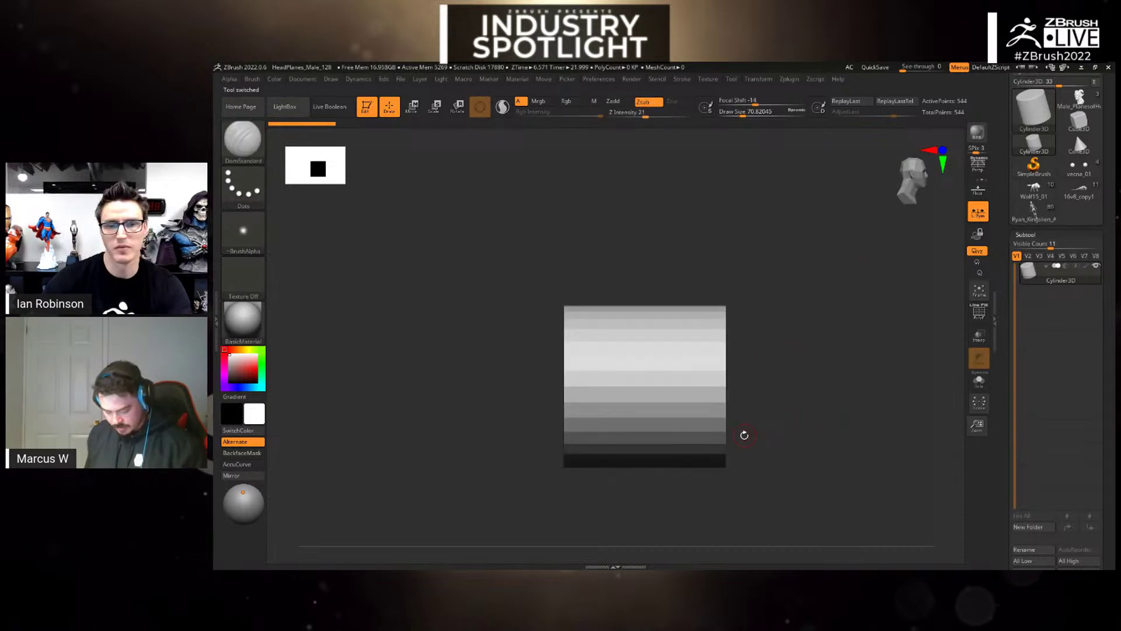
key(r)
drag(618, 385, 503, 350)
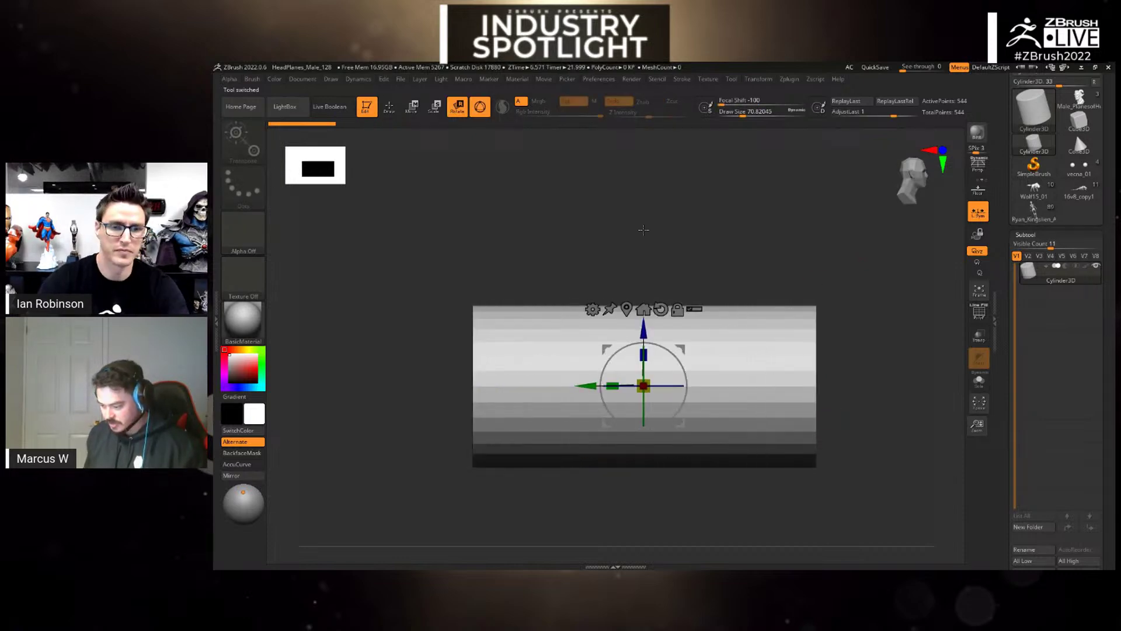
drag(658, 227, 668, 309)
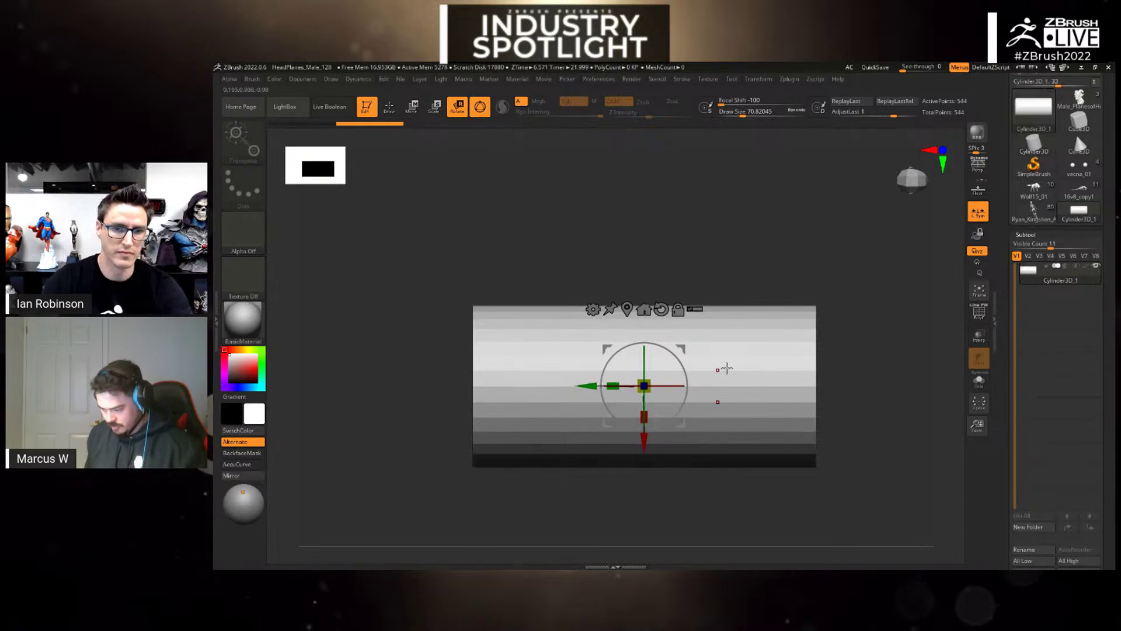
- Convert the stretched cylinder into a PolyMesh3D, restoring white as the main color
key(v)
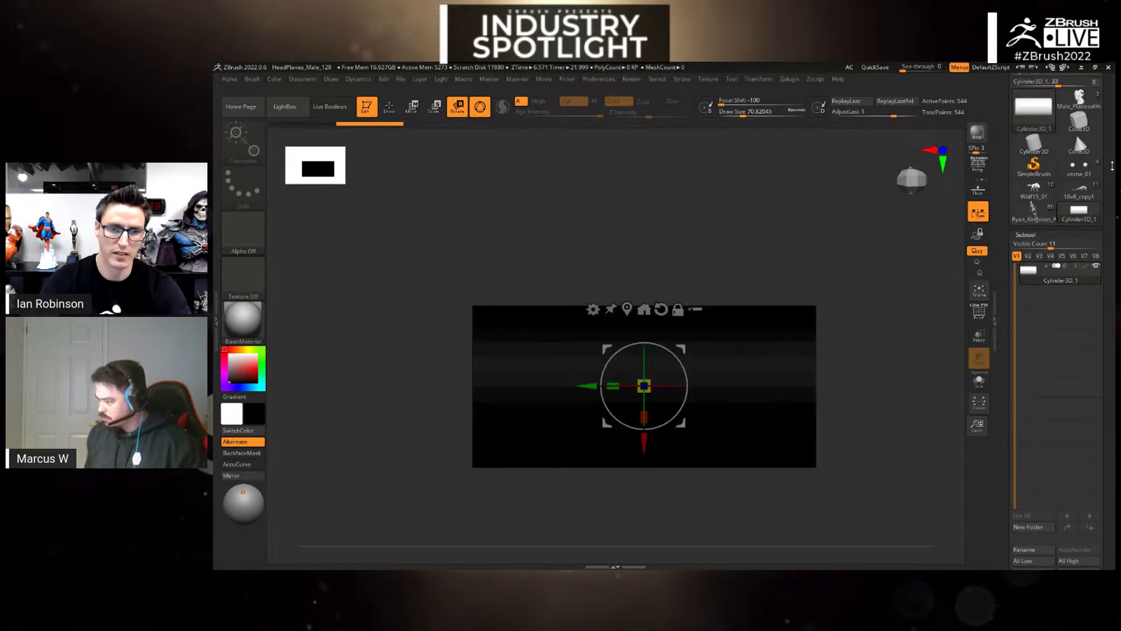
key(v)
drag(1114, 155, 1114, 245)
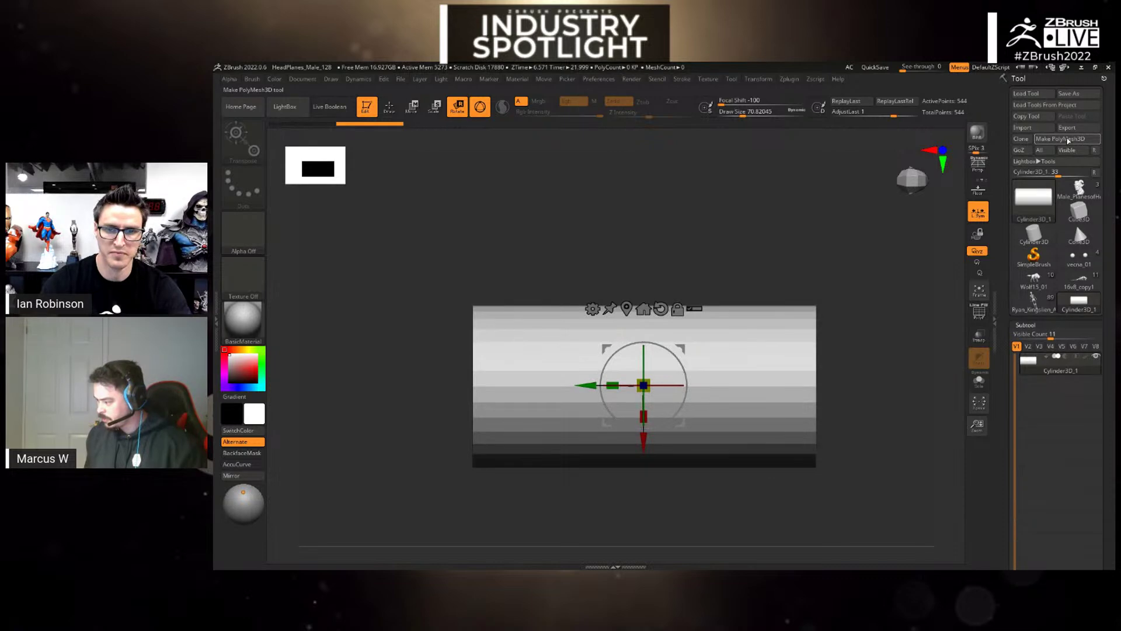
click(1066, 140)
- Try to pull the middle of the cylinder upward with a greatly enlarged Move brush, and undo the deformation
key(b)
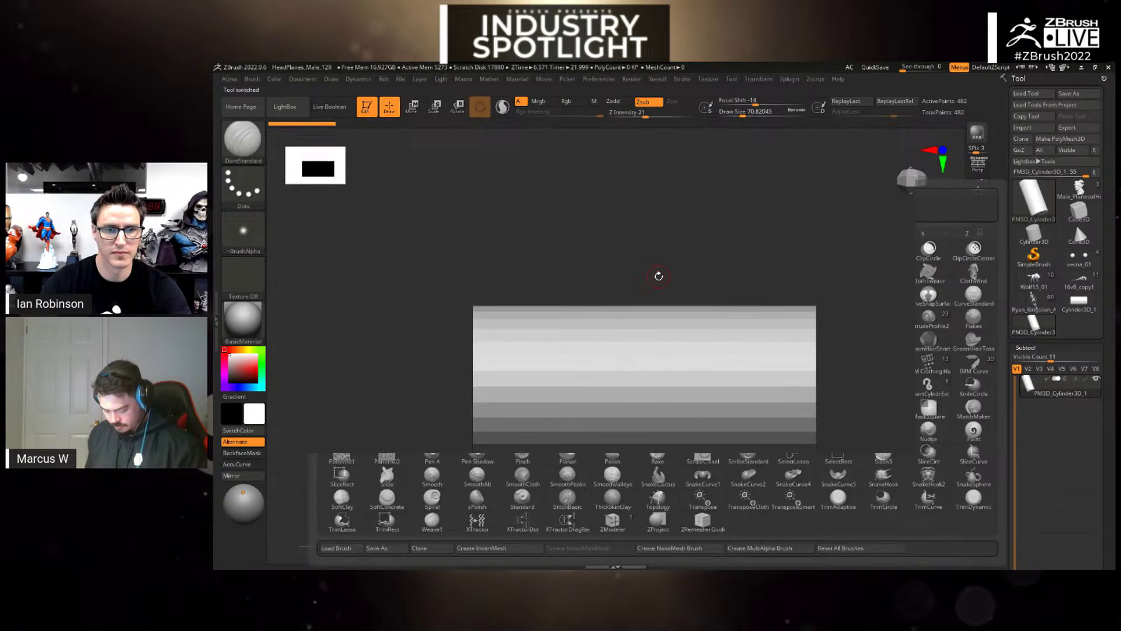
key(m)
key(v)
key(space)
drag(716, 259, 730, 258)
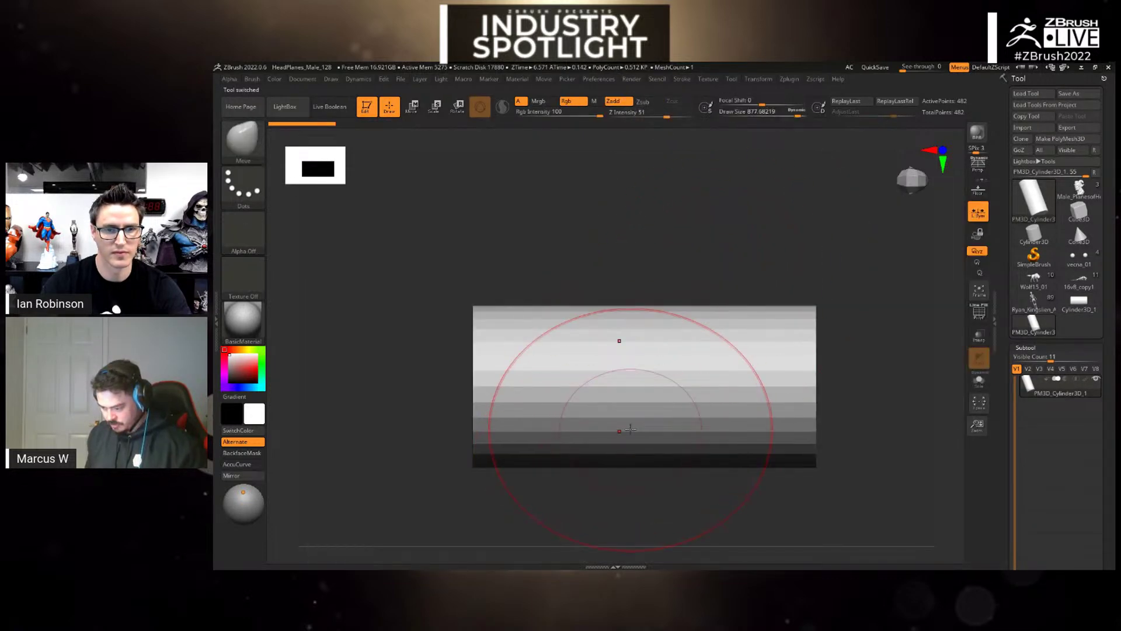
key(space)
mouse_move(629, 404)
mouse_down()
mouse_move(671, 311)
mouse_move(665, 318)
mouse_up()
key(ctrl+z)
key(r)
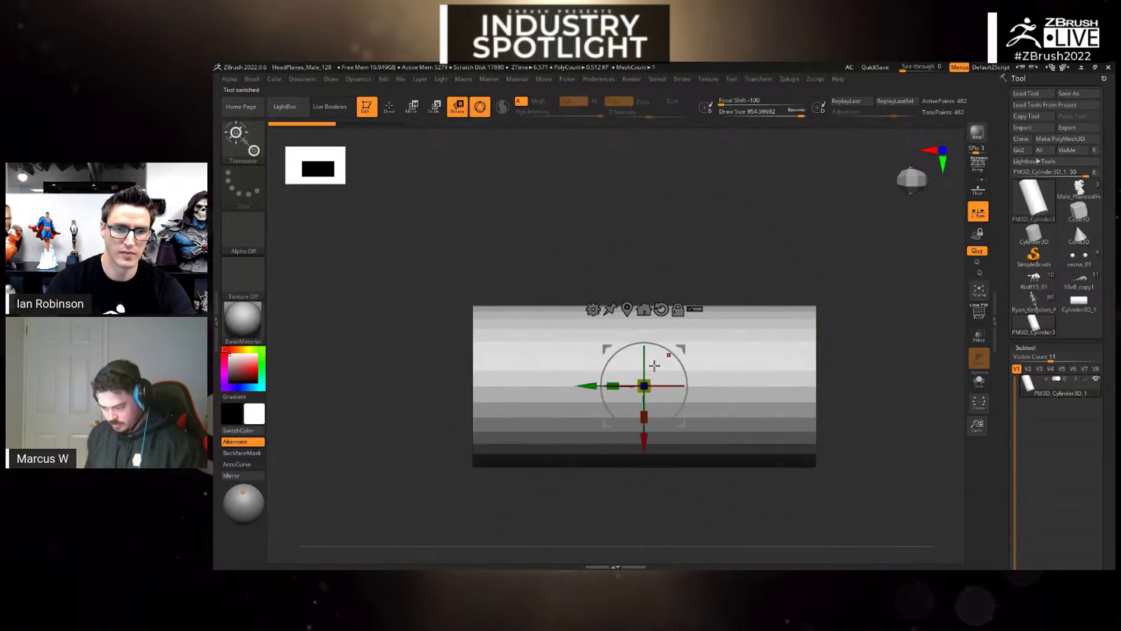
- Shrink the cylinder to about half its size and pull its middle upward into an arch with the Move brush
drag(642, 386, 555, 382)
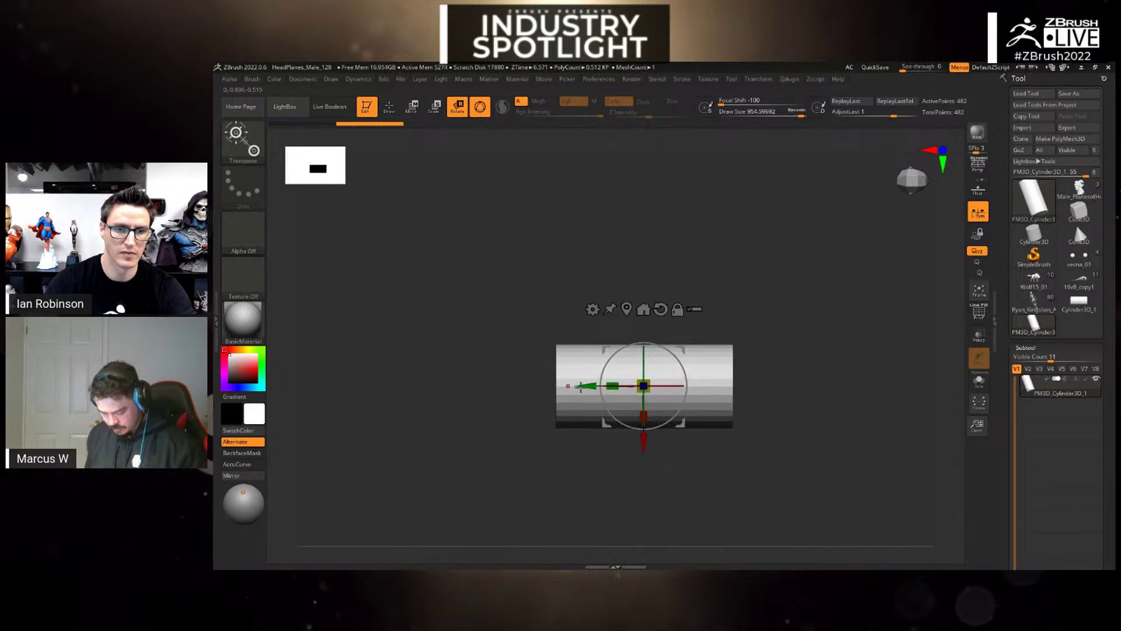
key(b)
key(m)
key(v)
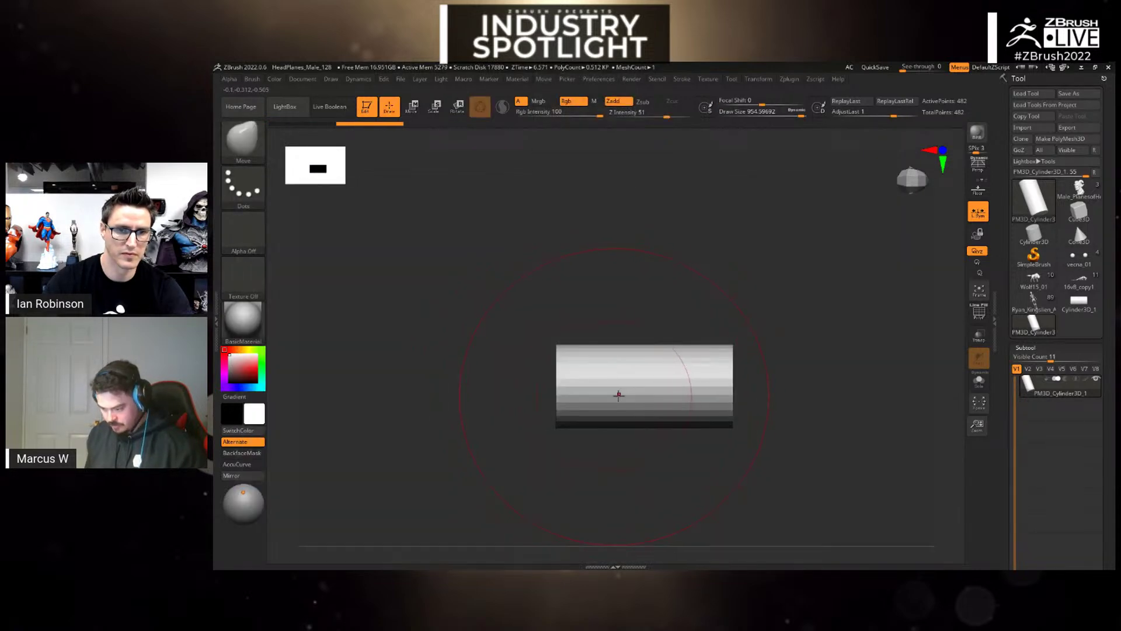
drag(650, 376, 656, 257)
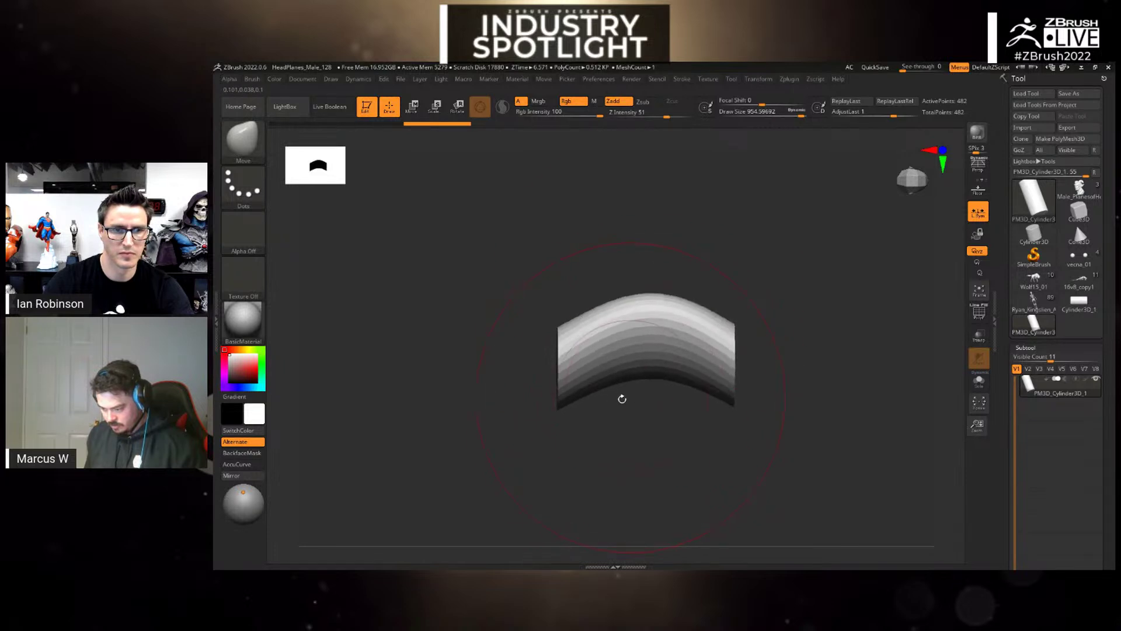
- Smooth both ends of the arched cylinder into a rounded bean-like form
drag(575, 382, 572, 394)
drag(751, 405, 738, 403)
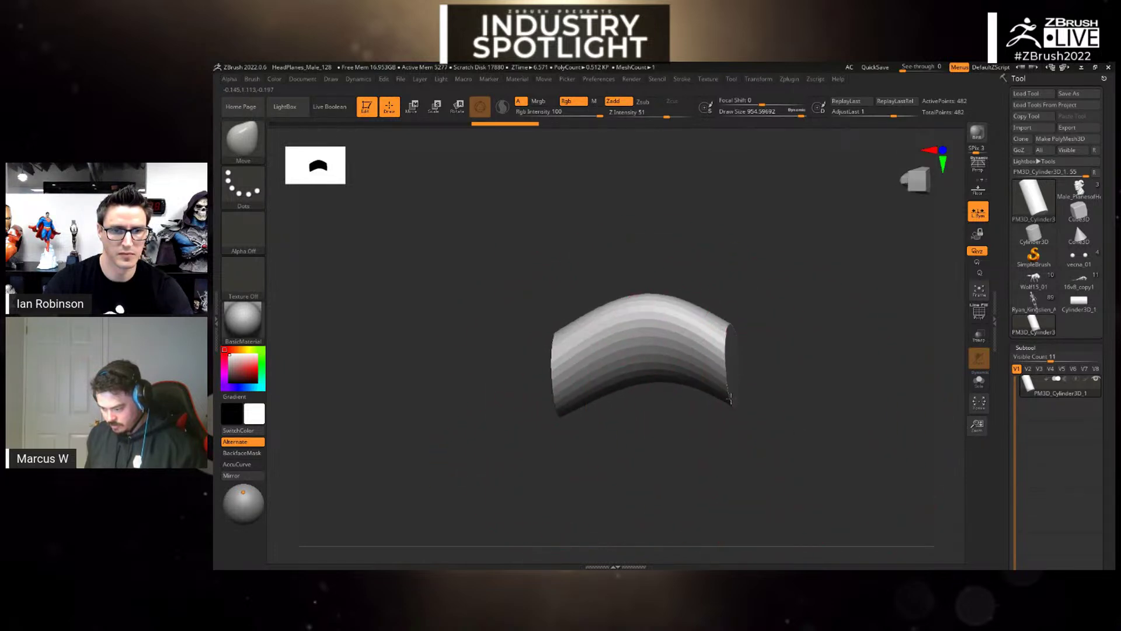
shift+drag(712, 367, 591, 387)
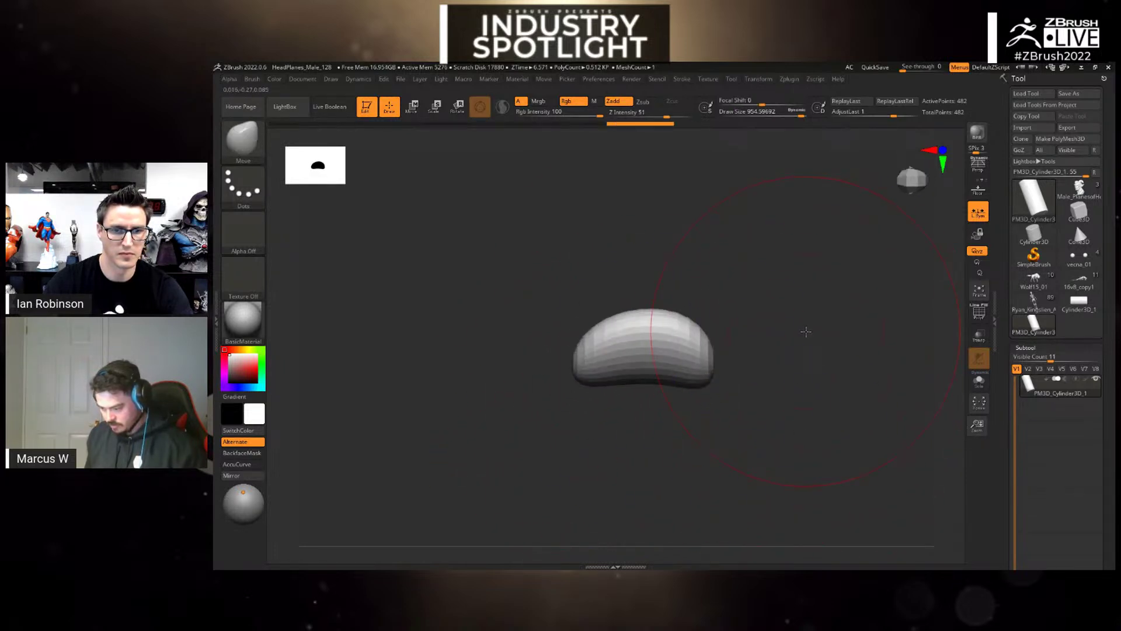
mouse_move(806, 325)
mouse_down()
mouse_move(806, 385)
mouse_move(797, 310)
mouse_move(782, 345)
mouse_move(787, 419)
mouse_up()
- Open the Geometry and DynaMesh settings, subdivide the bean-shaped form to level 5, and reduce the brush draw size to 1
drag(1115, 434, 1113, 117)
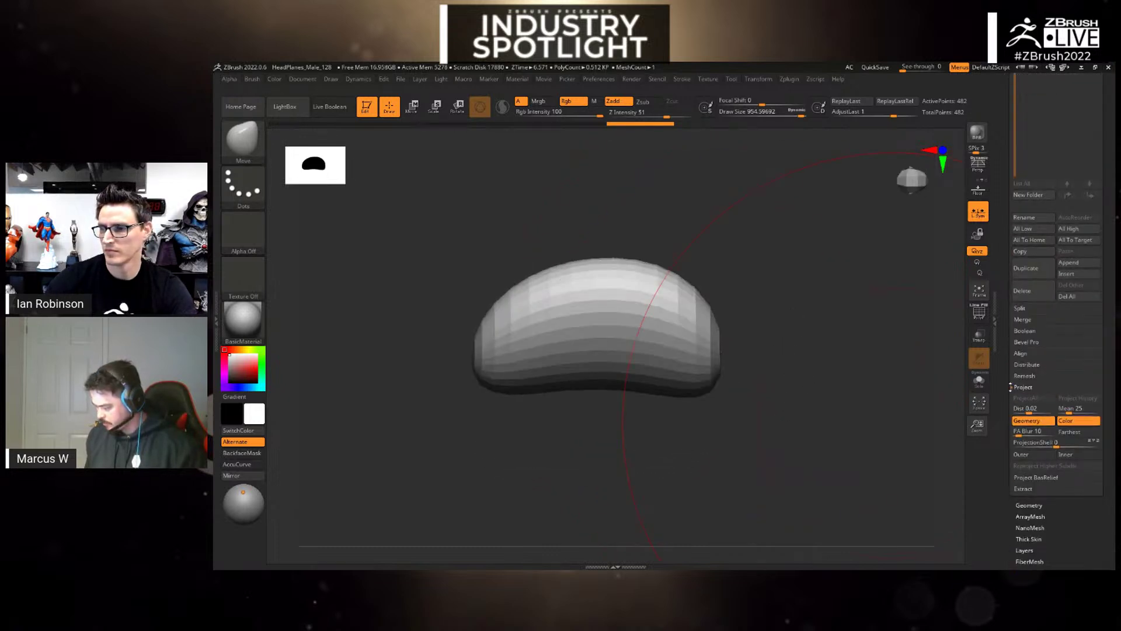
click(1029, 505)
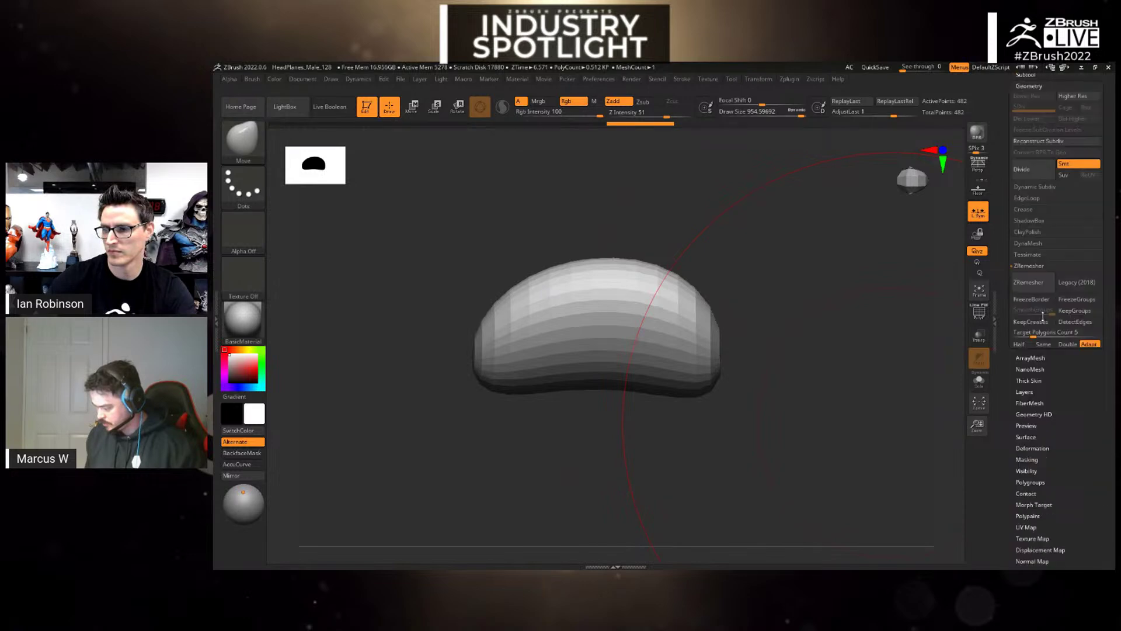
click(1029, 266)
click(1029, 265)
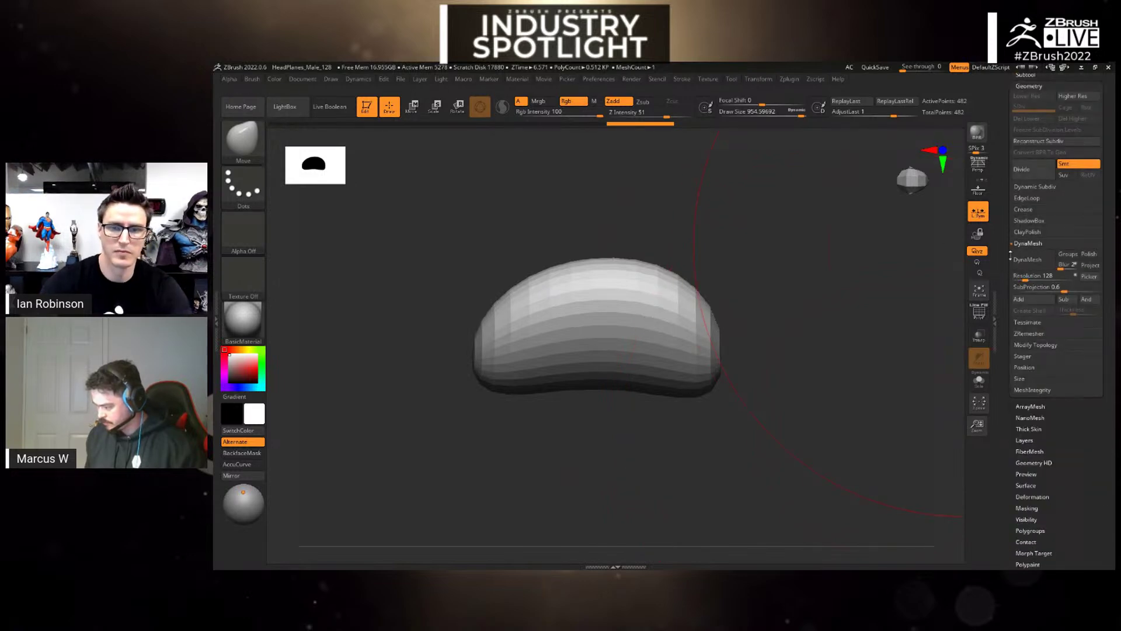
click(1027, 243)
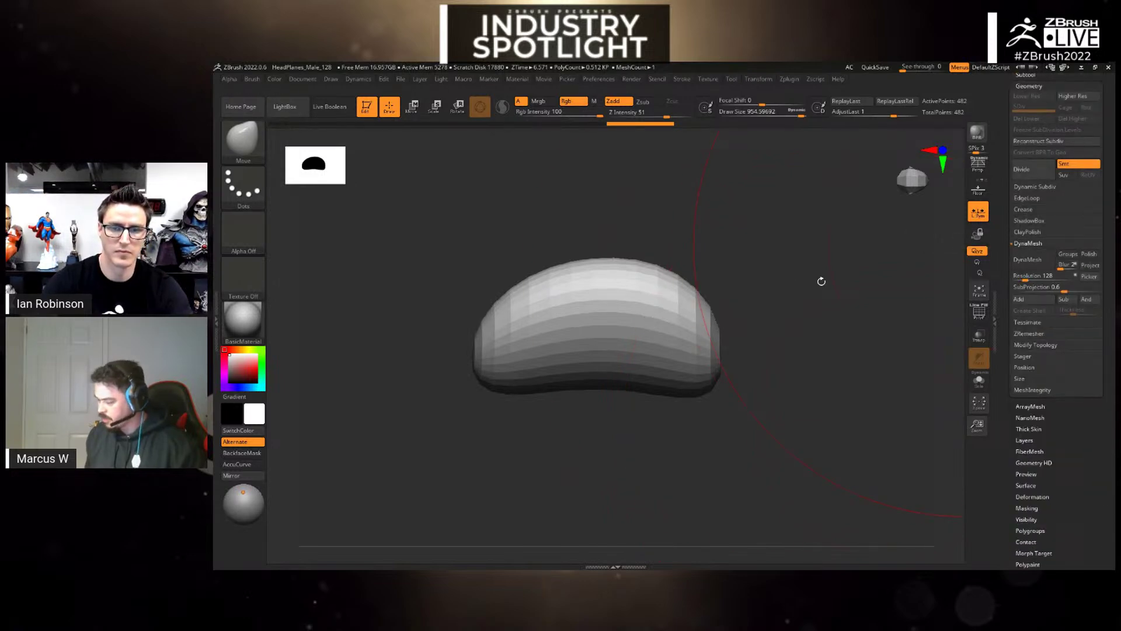
alt+drag(787, 275, 810, 329)
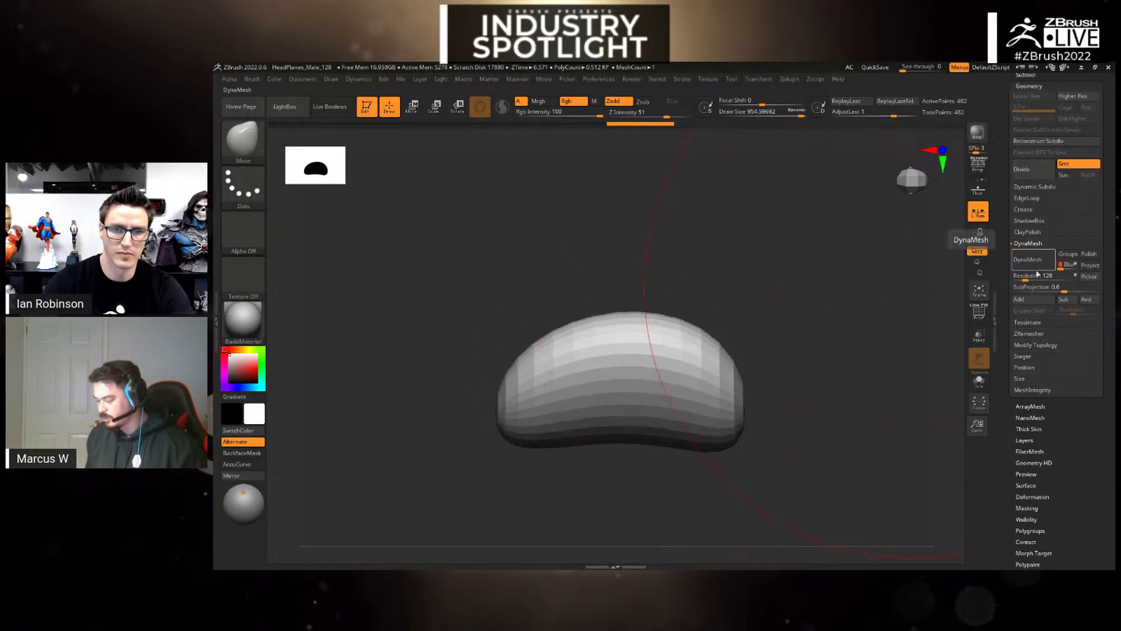
click(1031, 268)
key(ctrl)
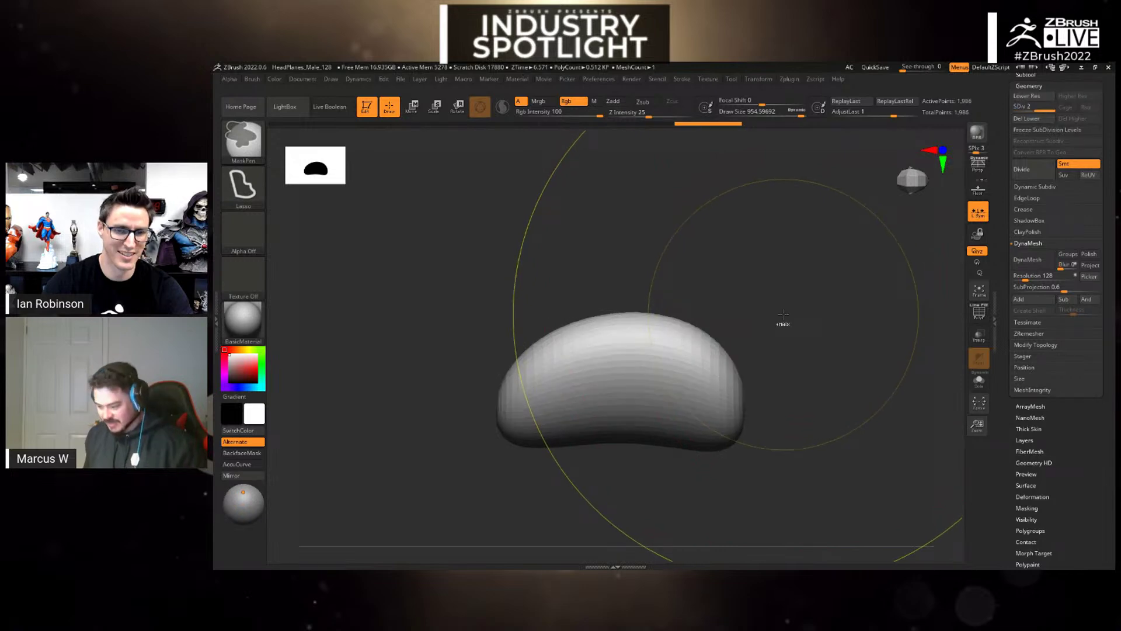
key(ctrl+d)
key(ctrl+d)
key(space)
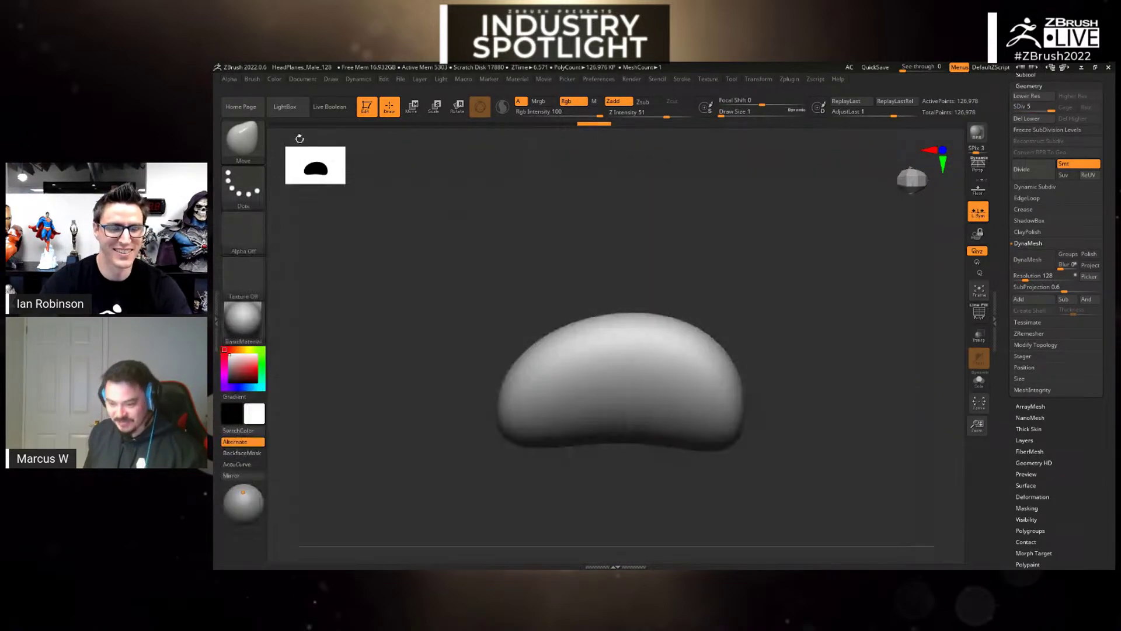
- Load the Fur_M_VDM.ZBP brush preset from the Brushes folder and choose its Fur_M_03 clump
key(b)
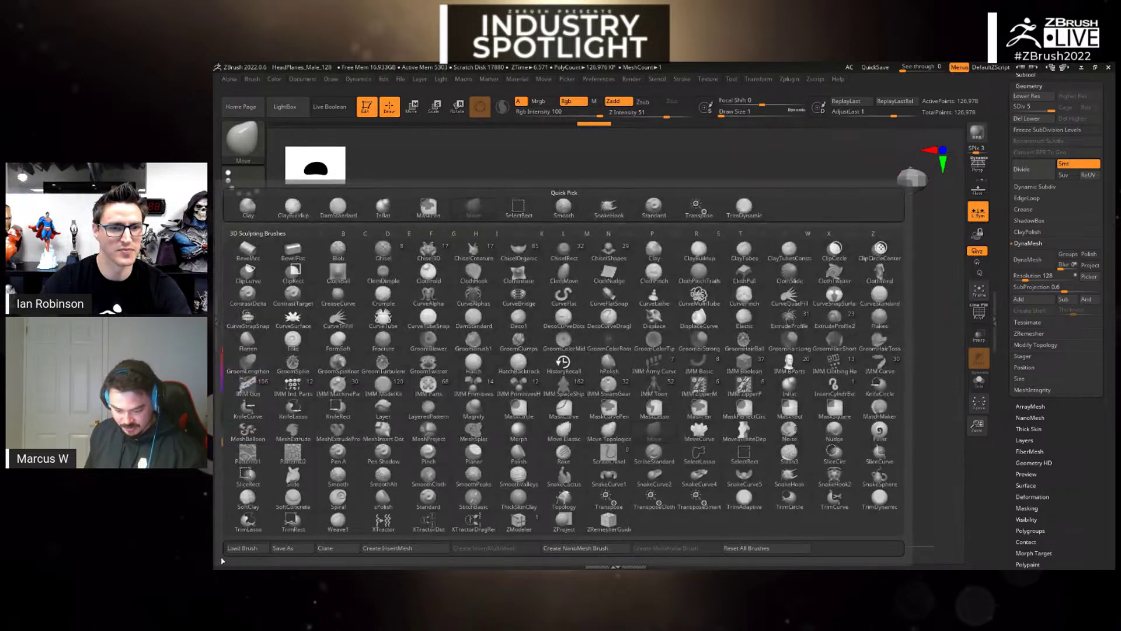
click(231, 548)
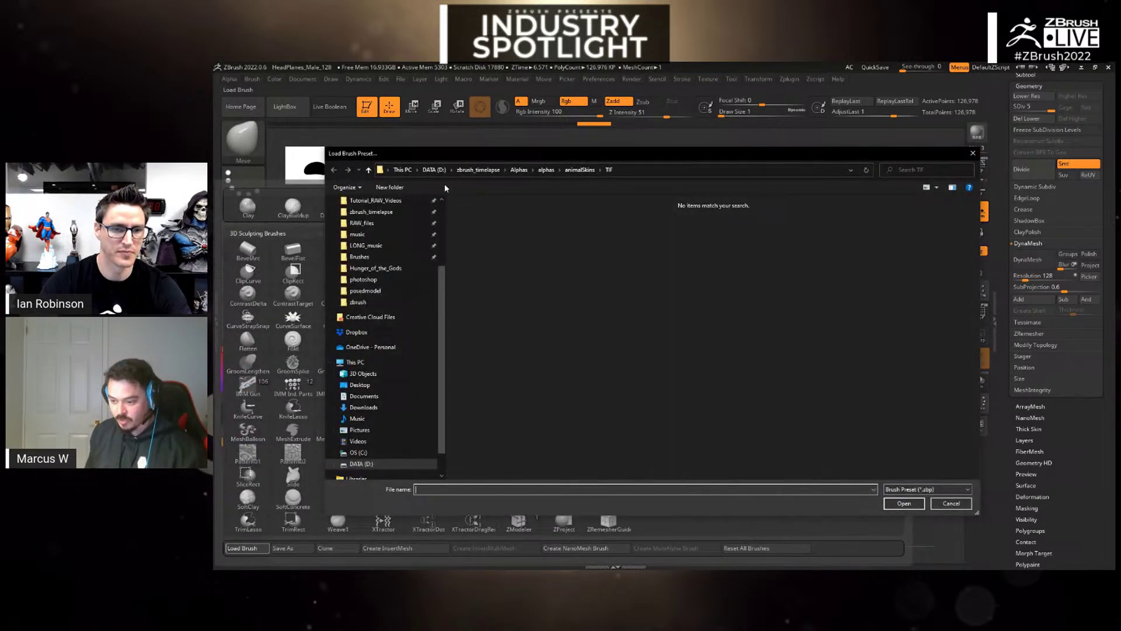
click(359, 265)
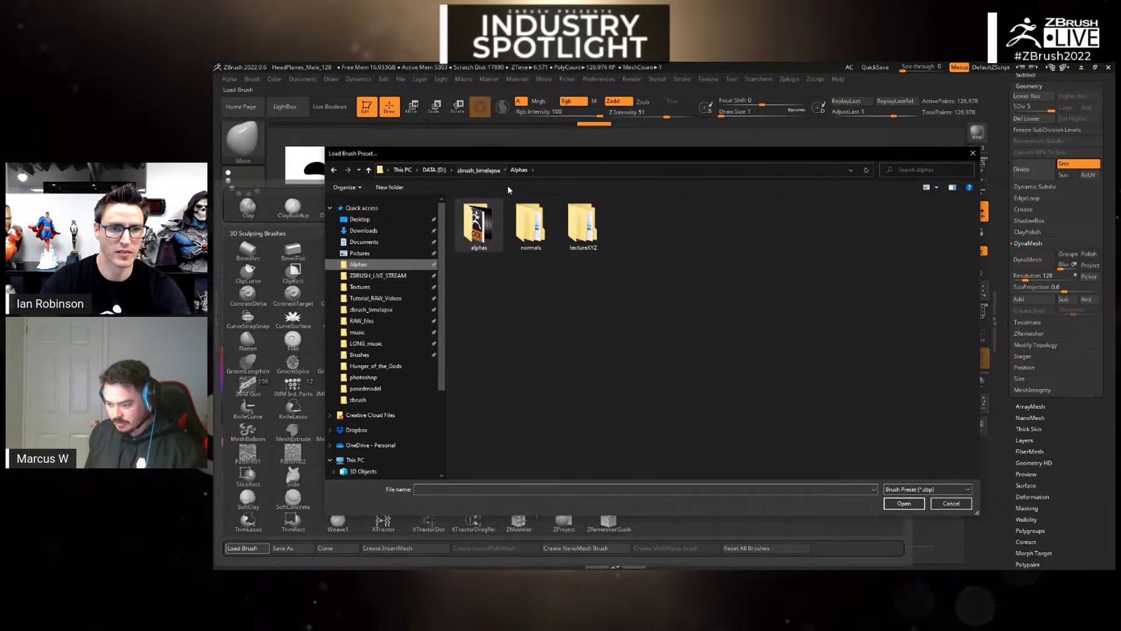
double_click(485, 223)
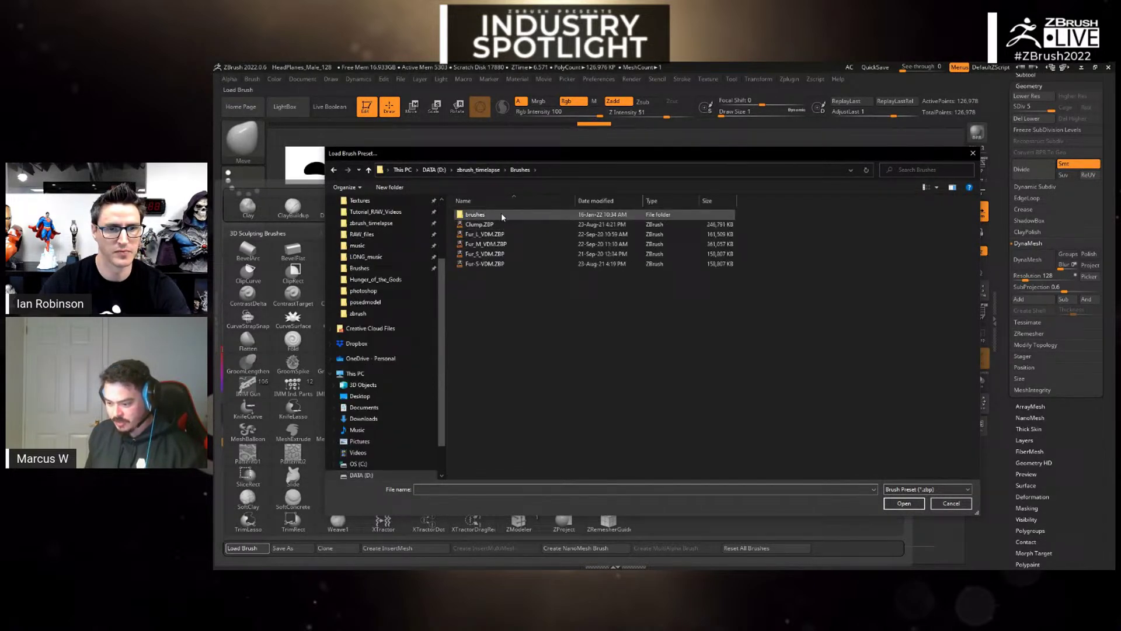
double_click(505, 245)
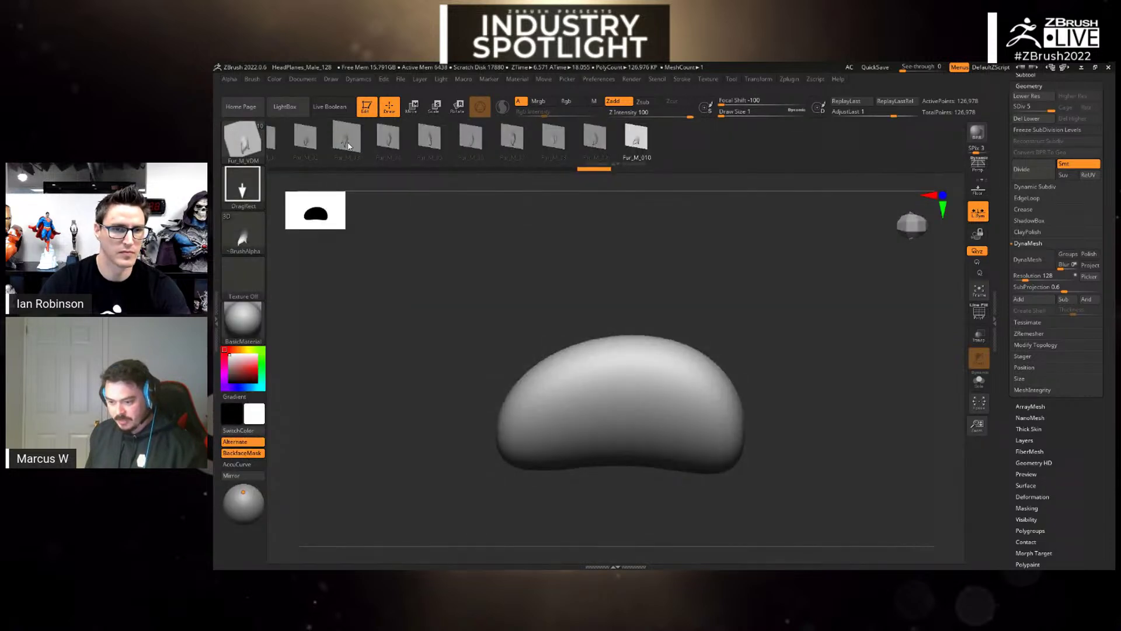
click(347, 145)
- Try Fur_M_03 test stamps on the middle and one end of the form, undoing each one
mouse_move(601, 378)
mouse_down()
mouse_move(646, 320)
mouse_move(656, 425)
mouse_move(631, 450)
mouse_up()
key(ctrl+z)
mouse_move(833, 433)
mouse_down()
mouse_move(821, 366)
mouse_move(833, 428)
mouse_move(845, 421)
mouse_up()
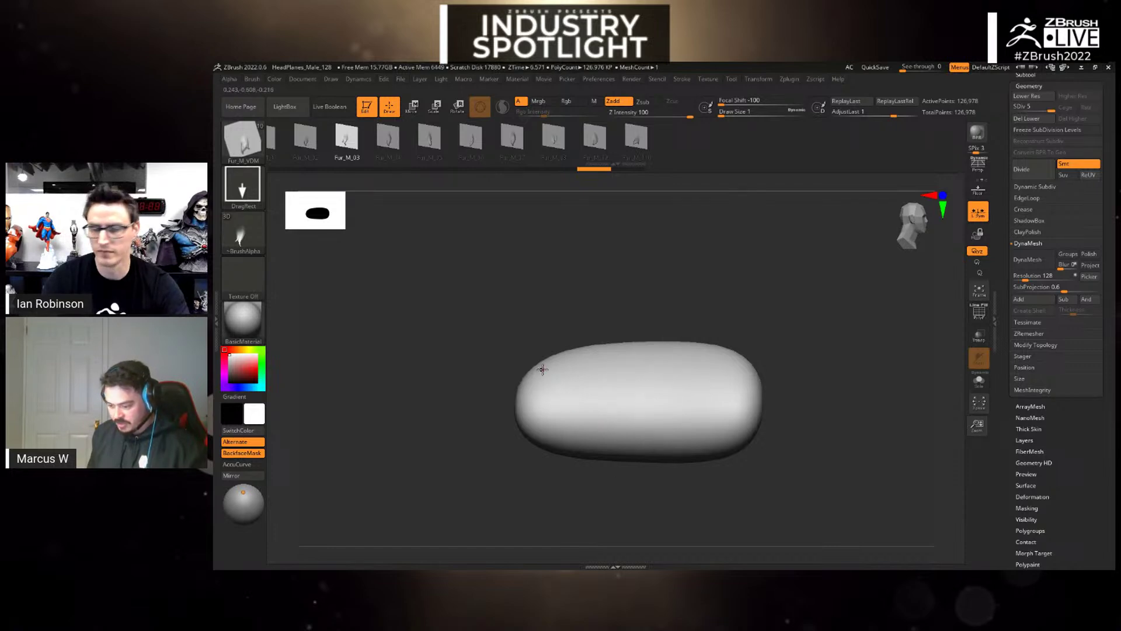
drag(543, 369, 579, 397)
key(ctrl+z)
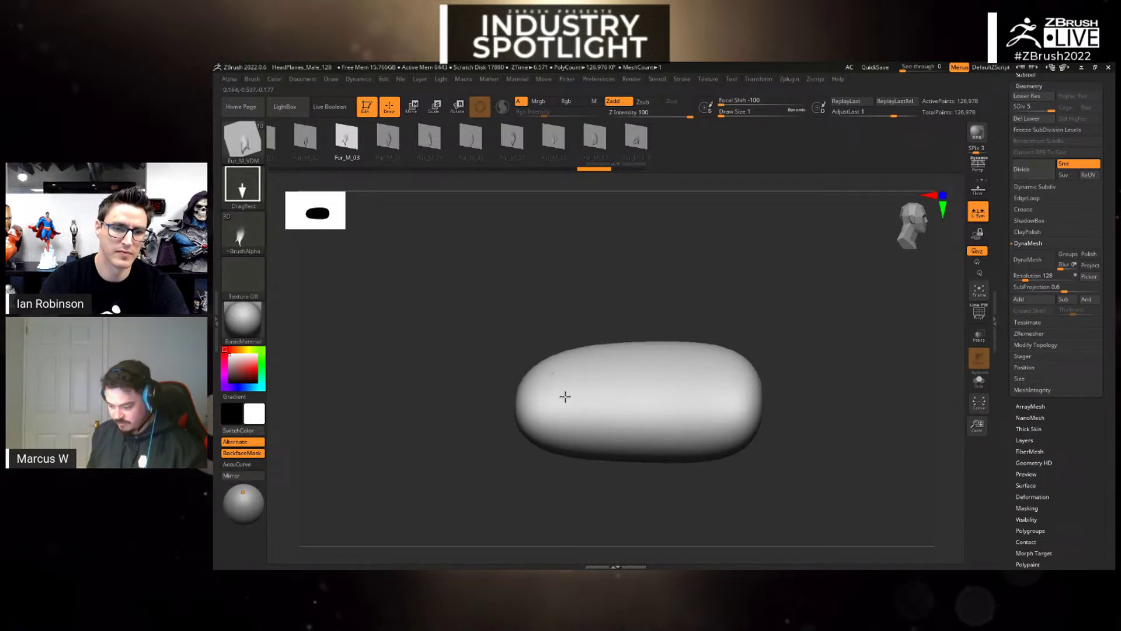
- Stamp overlapping Fur_M_03 clumps around one rounded end of the form, with their tips pointing outward
mouse_move(525, 371)
mouse_down()
mouse_move(594, 424)
mouse_move(615, 410)
mouse_up()
mouse_move(582, 251)
mouse_down()
mouse_move(563, 343)
mouse_move(597, 387)
mouse_move(677, 442)
mouse_move(670, 429)
mouse_up()
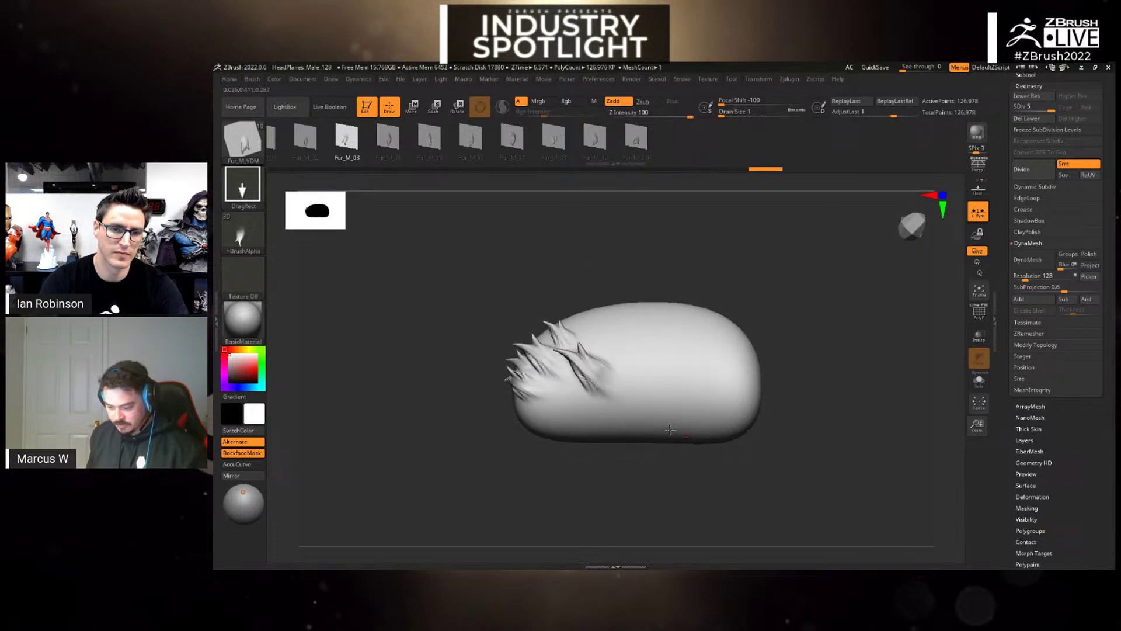
mouse_move(550, 381)
mouse_down()
mouse_move(602, 411)
mouse_move(624, 401)
mouse_move(628, 417)
mouse_move(635, 404)
mouse_up()
- Extend the fur from that end toward the middle with Fur_M_02 and Fur_M_010 clumps
key(Right)
key(Left)
key(Left)
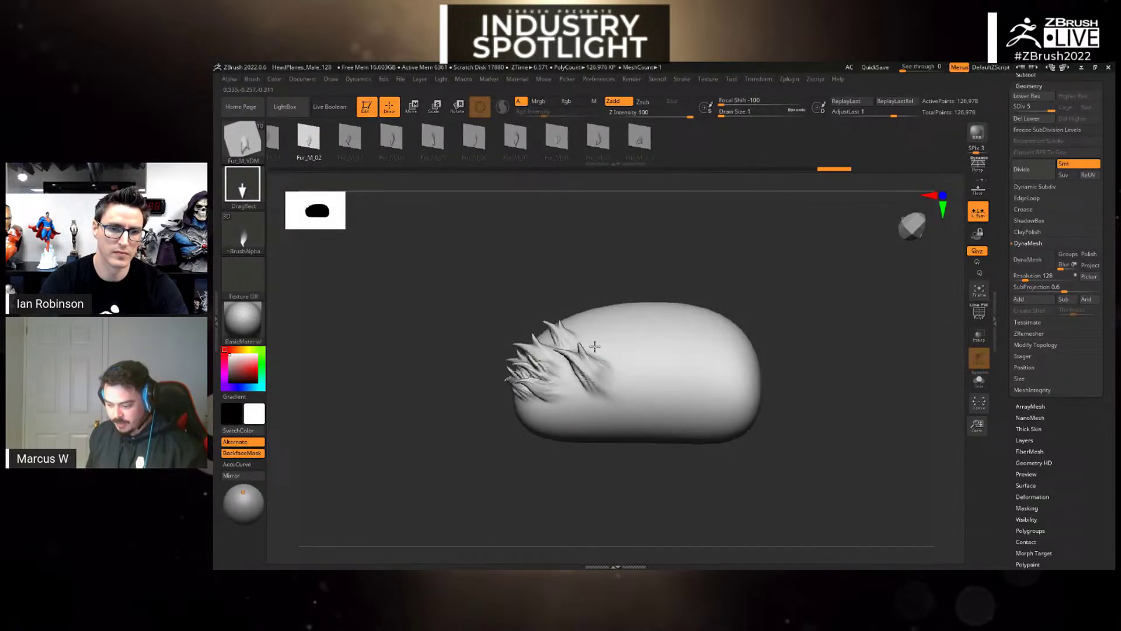
mouse_move(593, 346)
mouse_down()
mouse_move(633, 390)
mouse_move(610, 334)
mouse_move(629, 376)
mouse_up()
click(601, 144)
key(Right)
drag(704, 502, 730, 484)
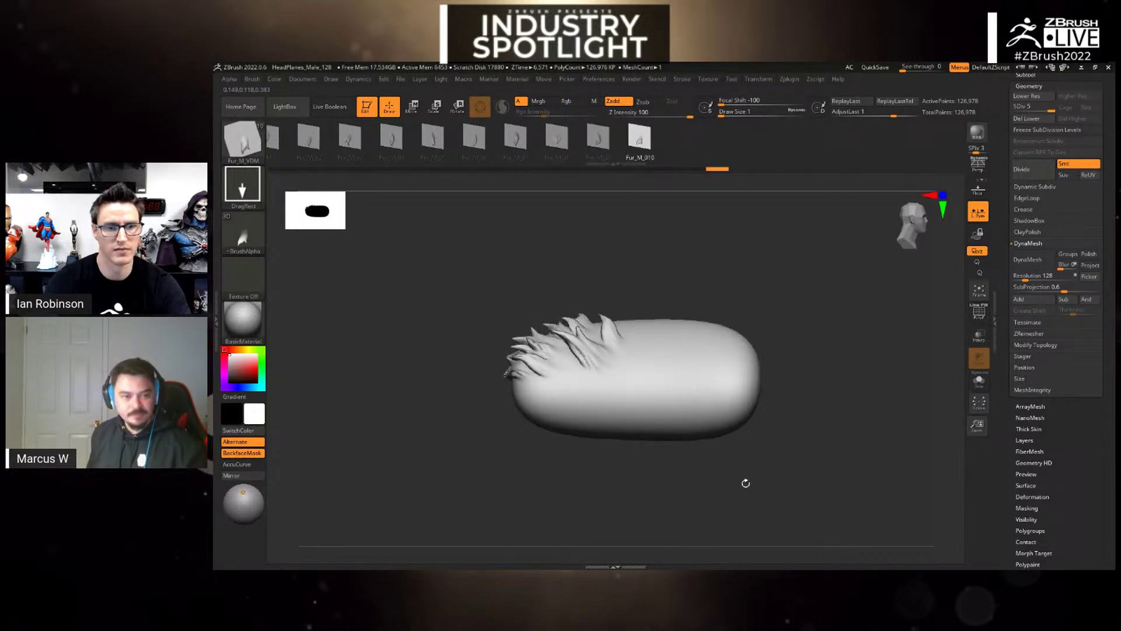
drag(845, 357, 844, 429)
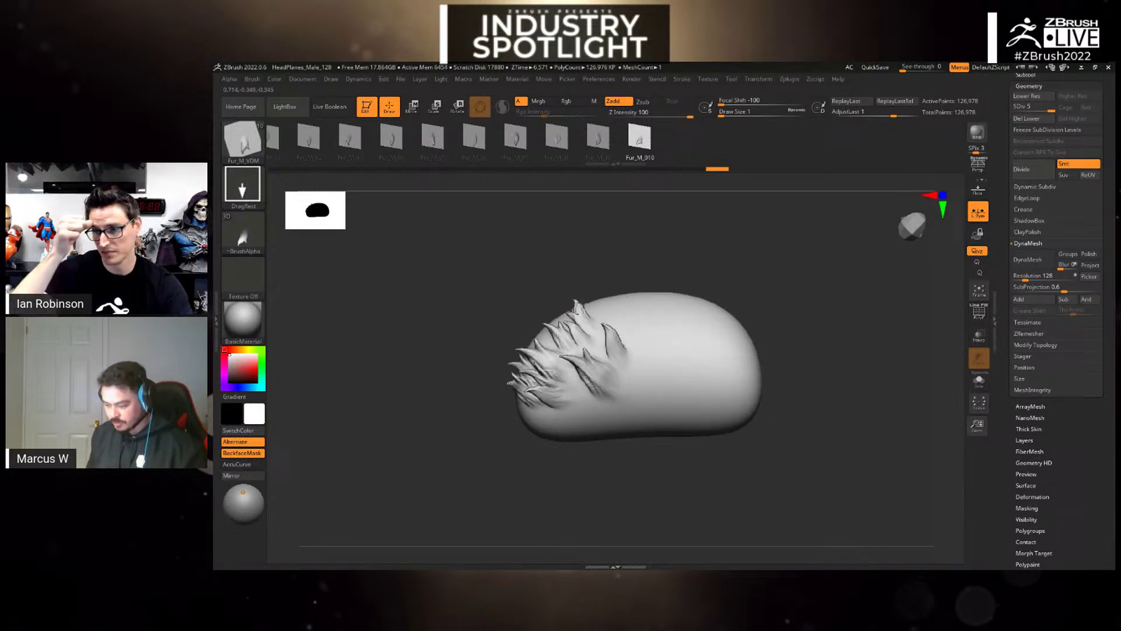
- Stamp Fur_M_03 clumps on the middle and opposite end of the form, and add a Fur_M_04 clump between them
click(351, 138)
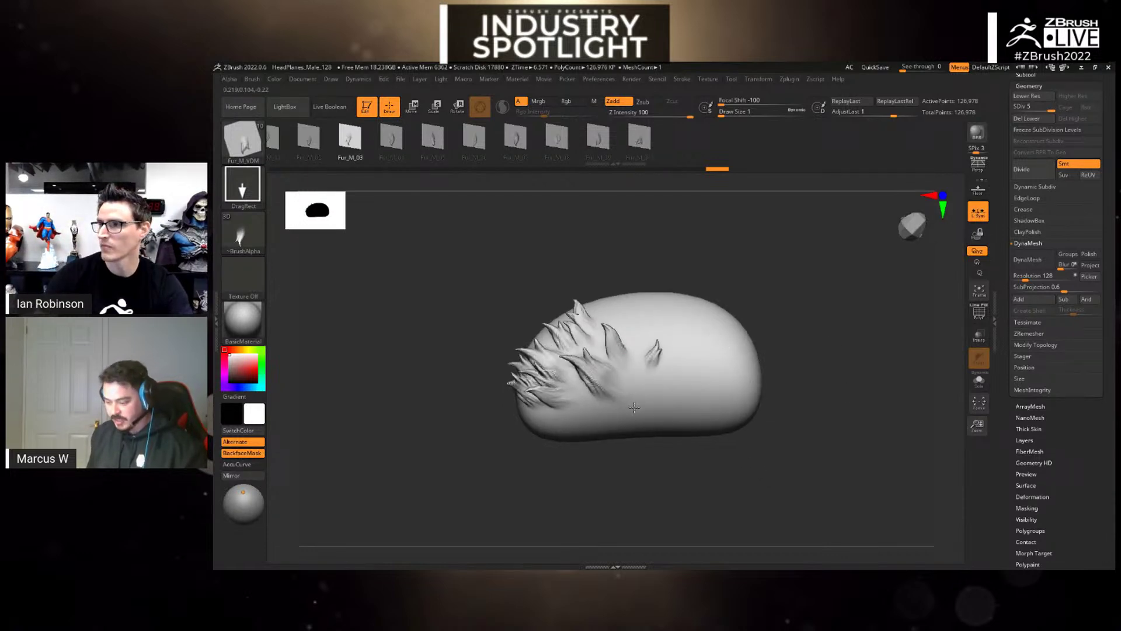
drag(656, 357, 660, 436)
drag(722, 355, 665, 402)
drag(712, 334, 676, 406)
click(391, 137)
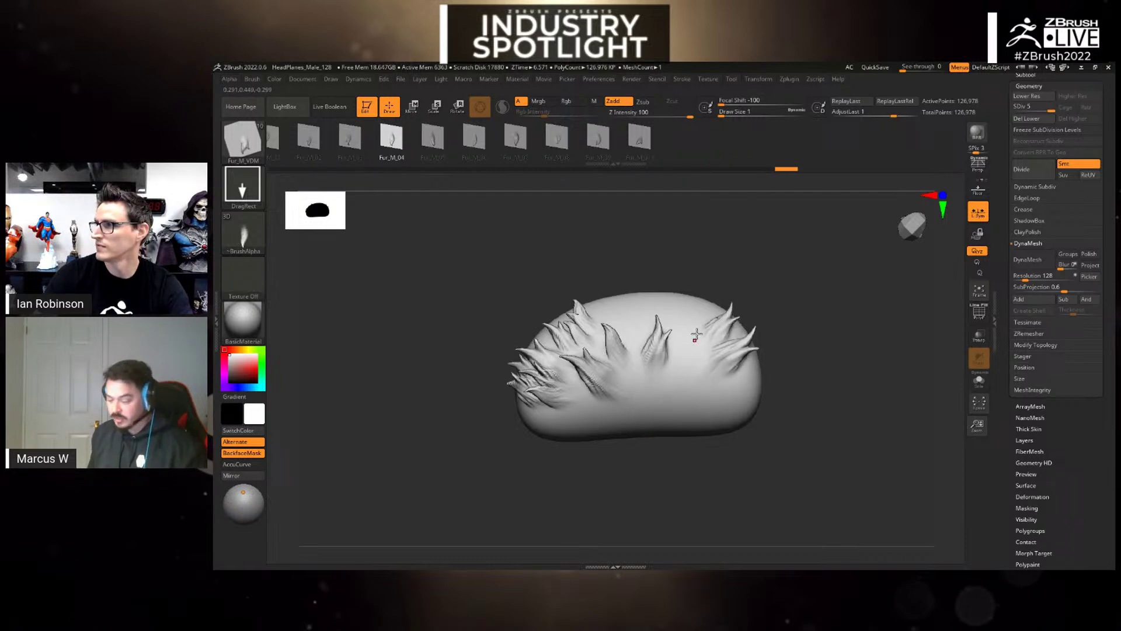
drag(692, 336, 670, 397)
- Fill the bare center and layer Fur_M_04 clumps below the existing tufts on both sides, checking the fur from several angles
click(308, 138)
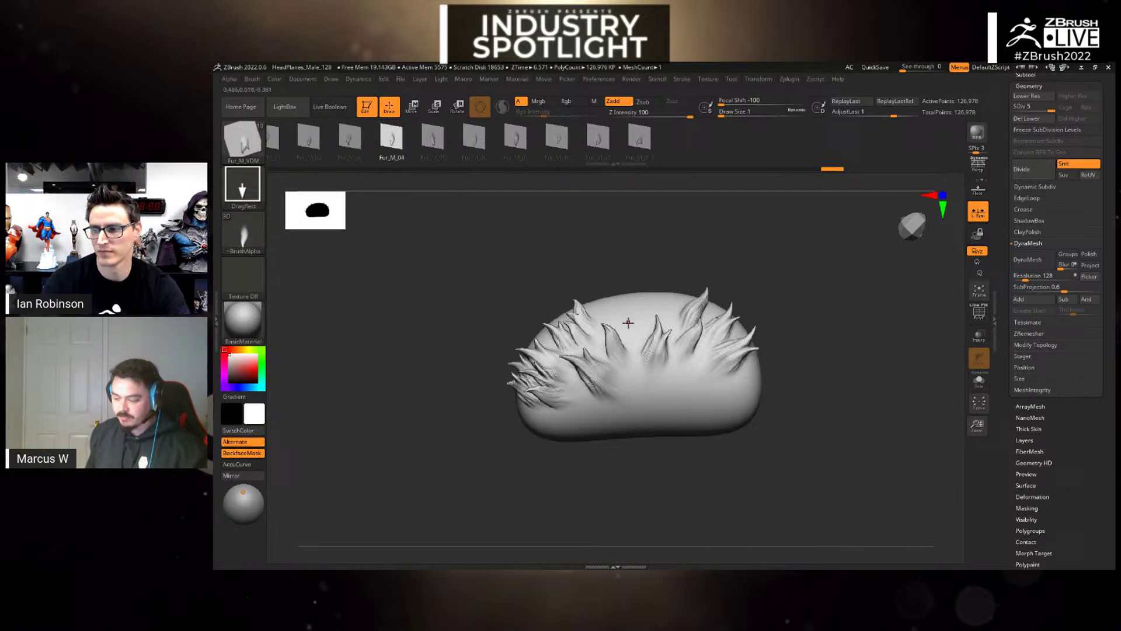
mouse_move(628, 322)
mouse_down()
mouse_move(664, 334)
mouse_move(670, 401)
mouse_move(636, 478)
mouse_up()
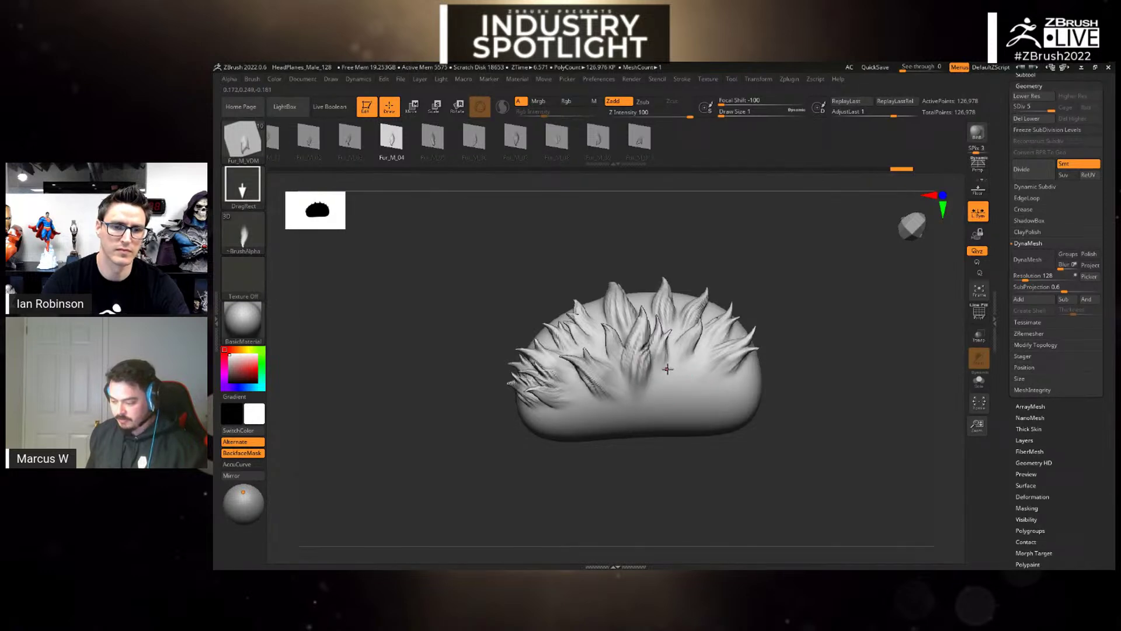
drag(667, 369, 659, 429)
mouse_move(713, 386)
mouse_down()
mouse_move(683, 430)
mouse_move(654, 432)
mouse_up()
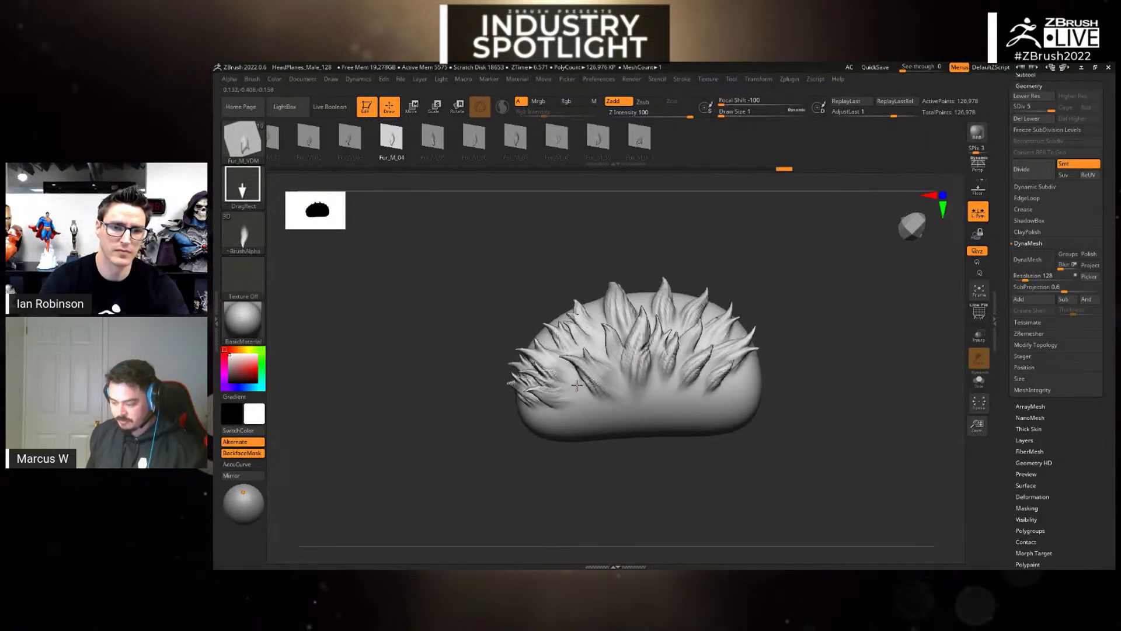
drag(576, 385, 618, 439)
mouse_move(730, 517)
mouse_down()
mouse_move(731, 462)
mouse_move(859, 500)
mouse_move(626, 442)
mouse_up()
drag(700, 382, 817, 358)
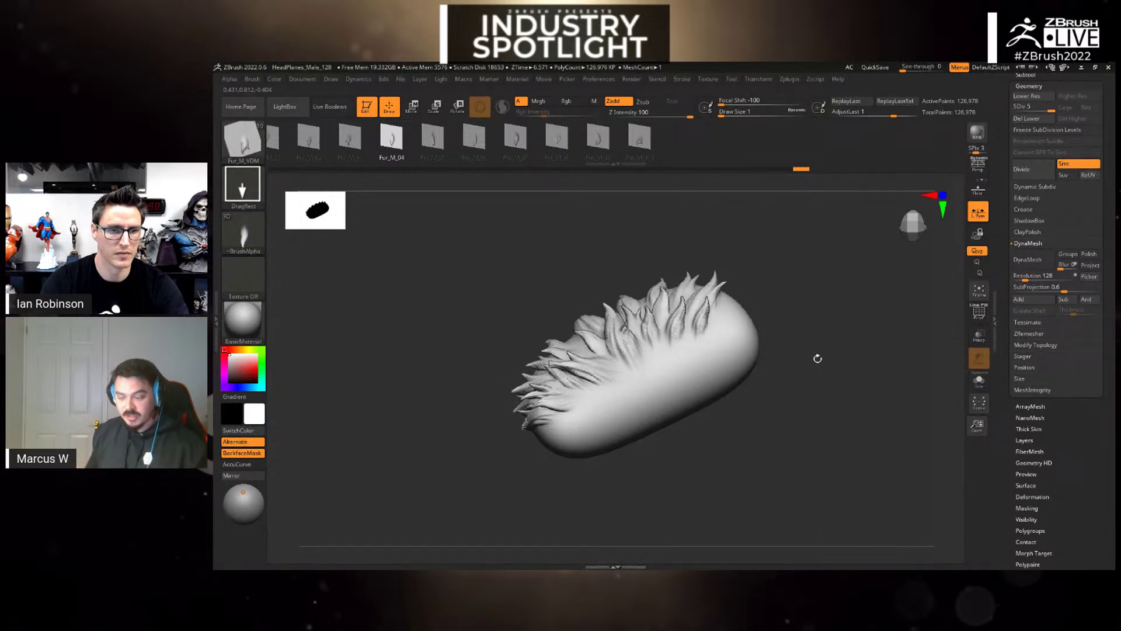
drag(415, 260, 461, 293)
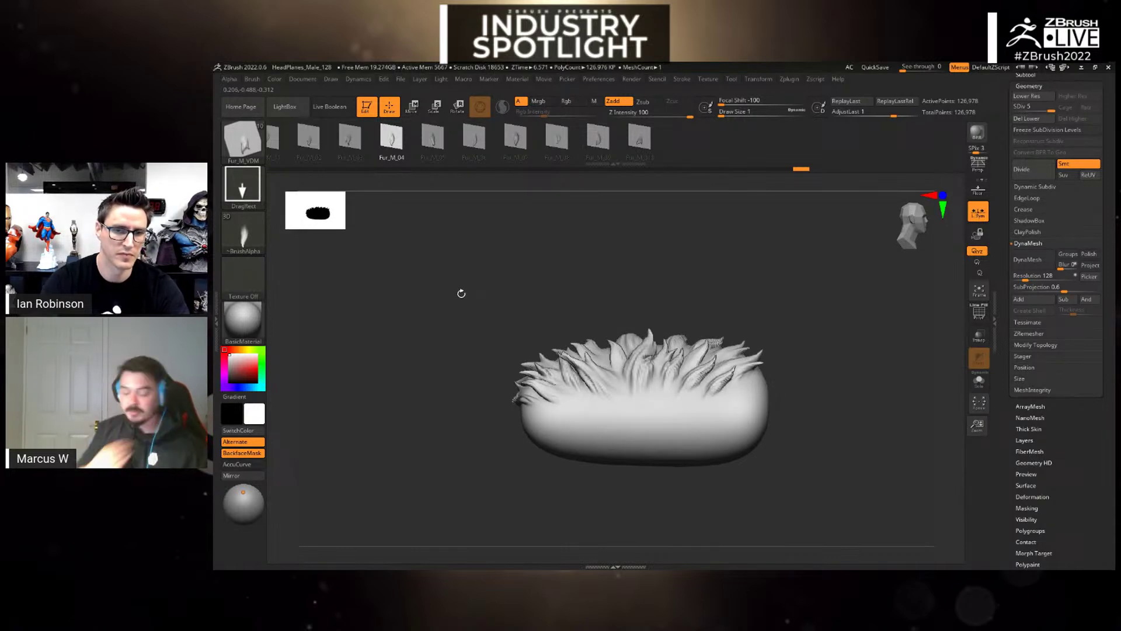
drag(462, 293, 786, 187)
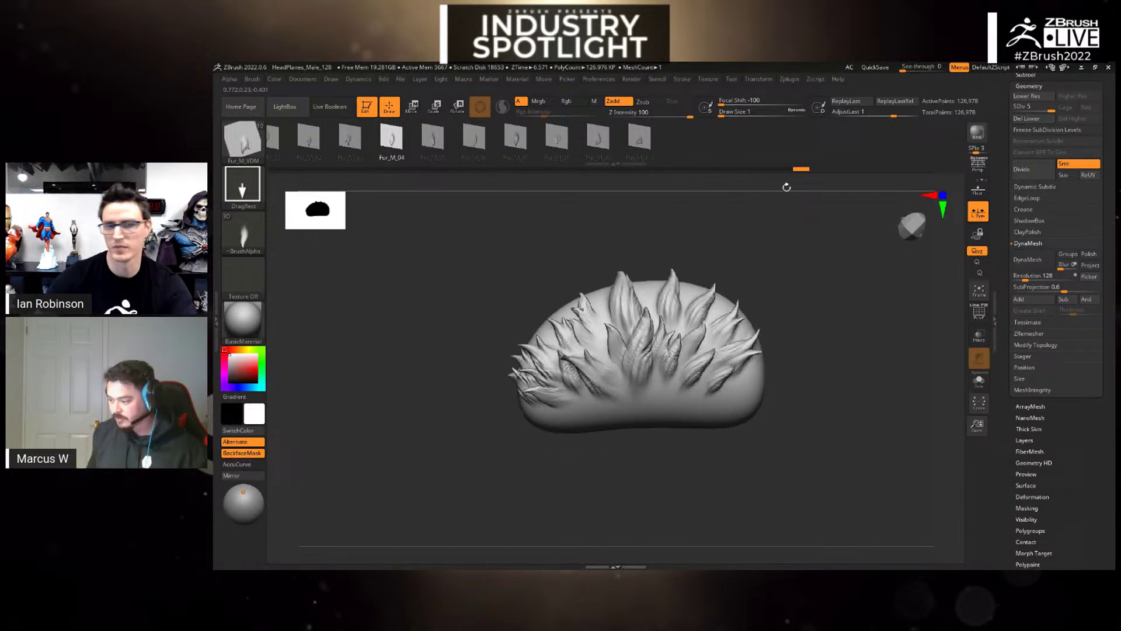
- Switch to the Standard brush and preview the 16v8_copy1 model among the loaded tools
click(251, 142)
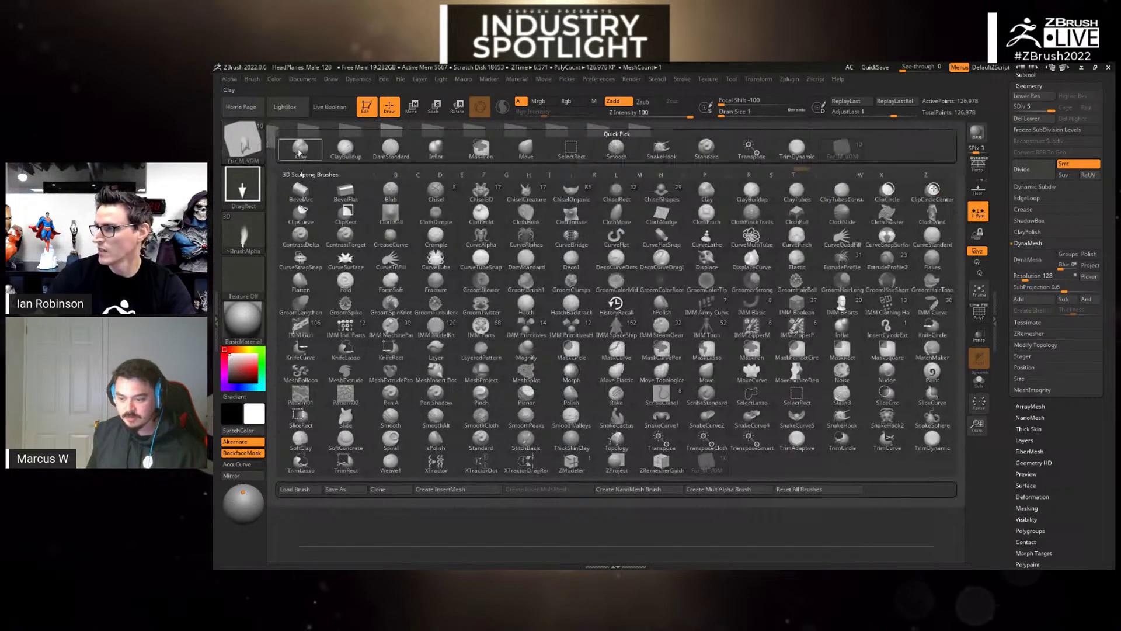
click(711, 149)
alt+drag(806, 248, 814, 300)
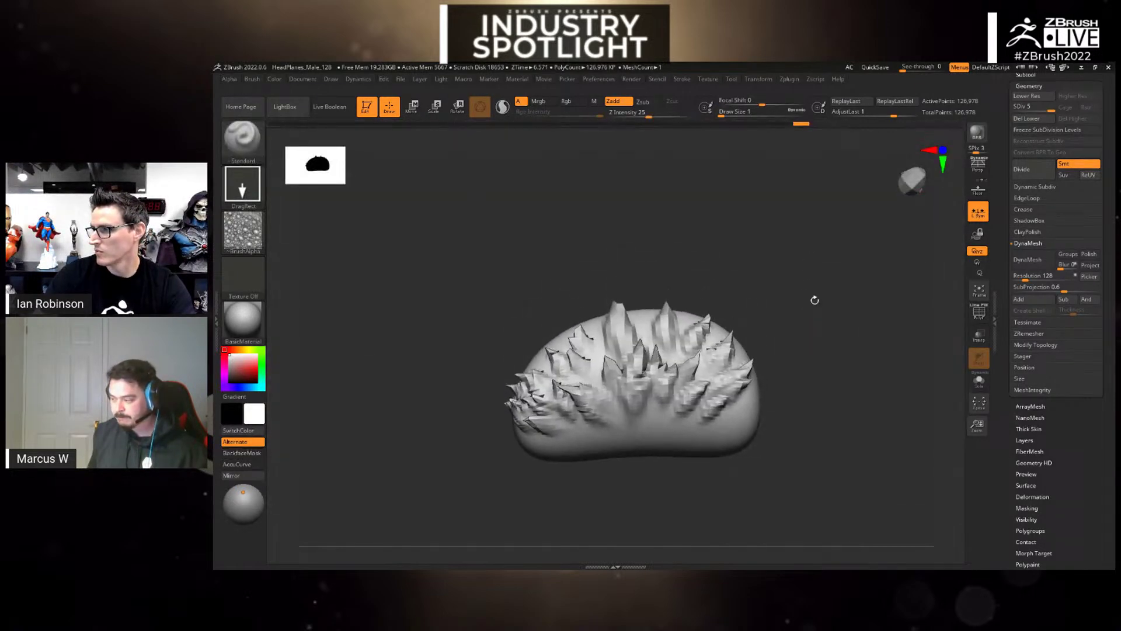
drag(1107, 106, 1114, 200)
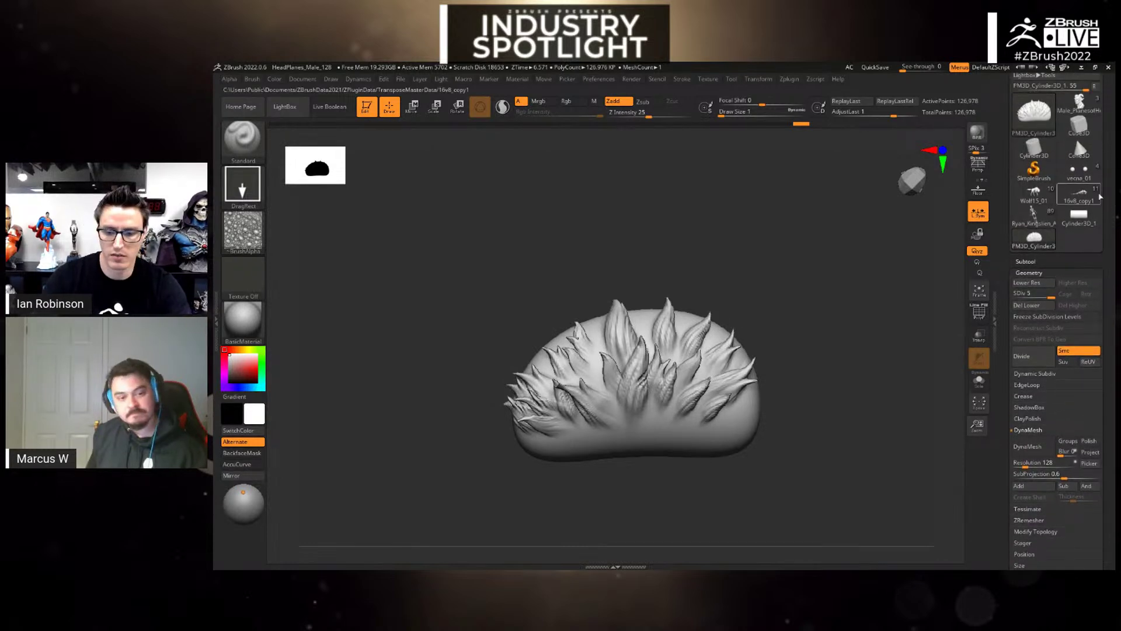
mouse_move(1100, 197)
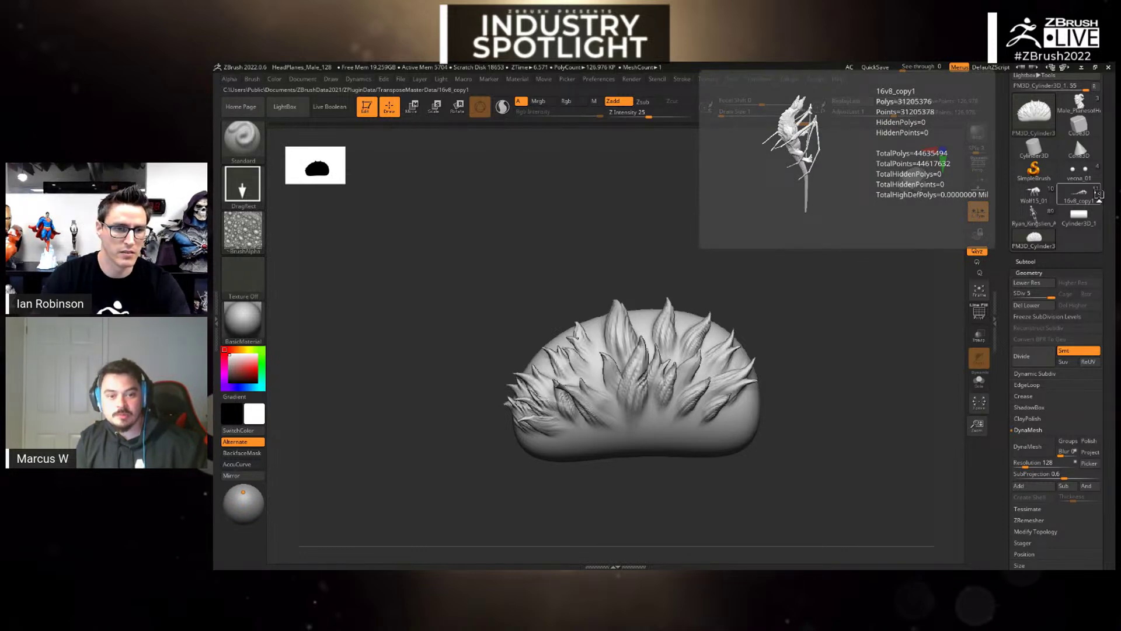
- Load the Wolf15_01 model, turn it to a full-body side view, and apply the SkinShade4 material
mouse_move(1044, 198)
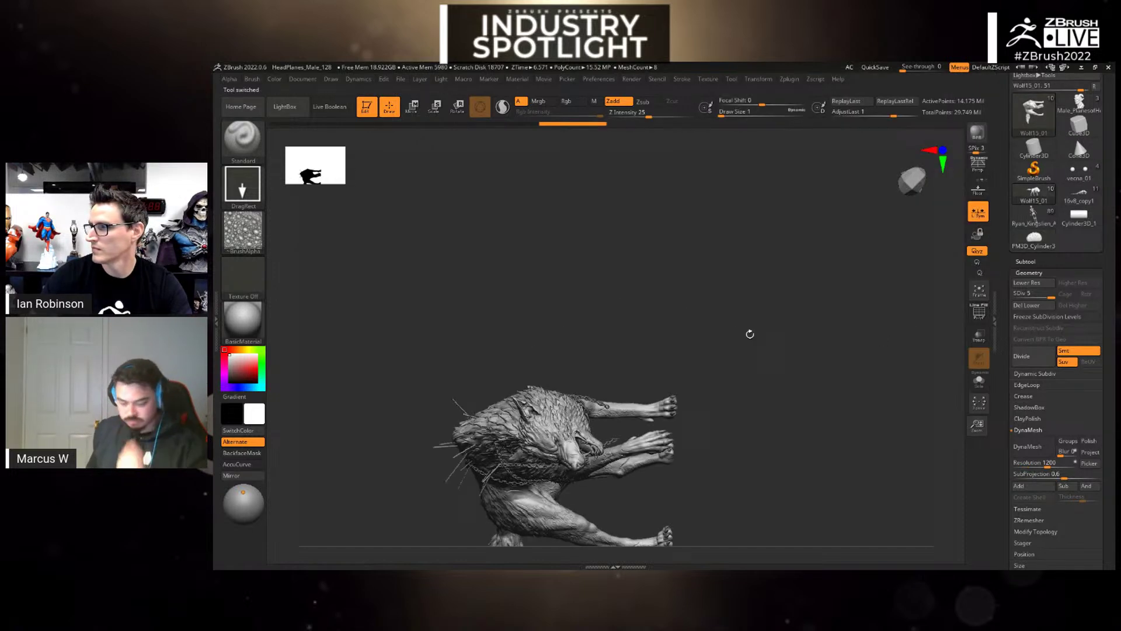
drag(750, 334, 860, 430)
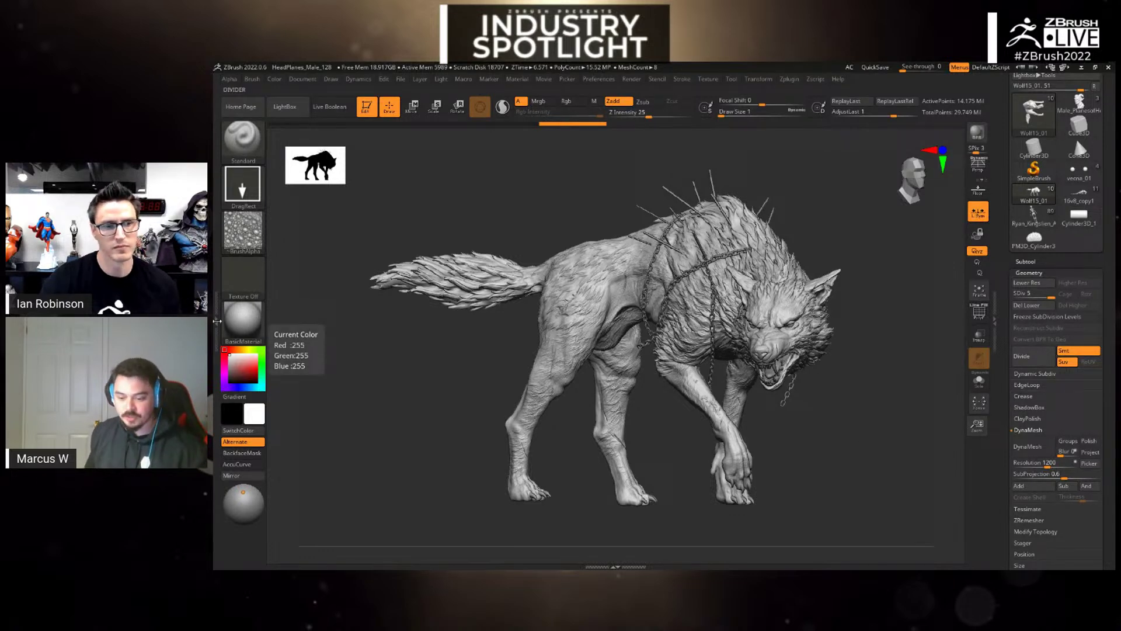
click(256, 327)
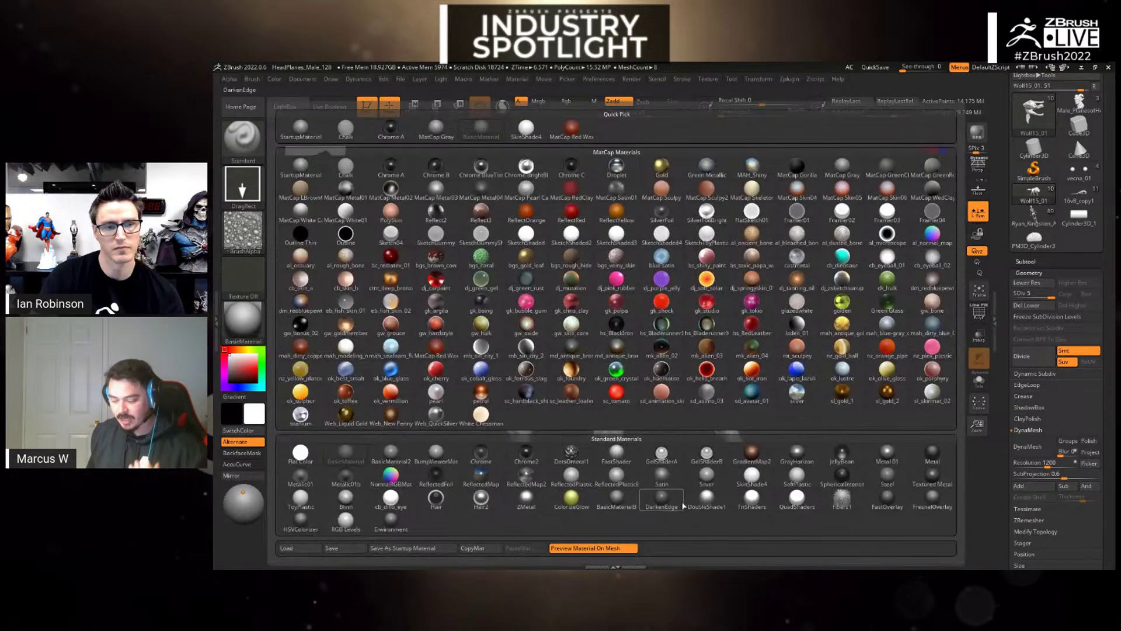
click(753, 475)
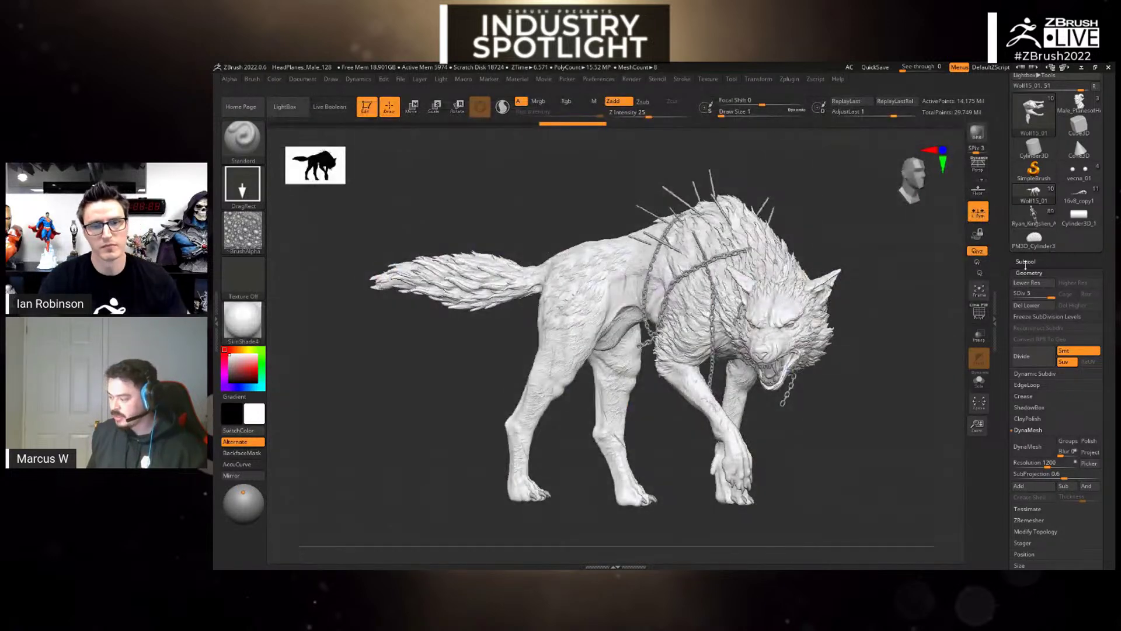
- Turn on polypaint display for all of the wolf's subtools and view the painted body from the side
click(1026, 261)
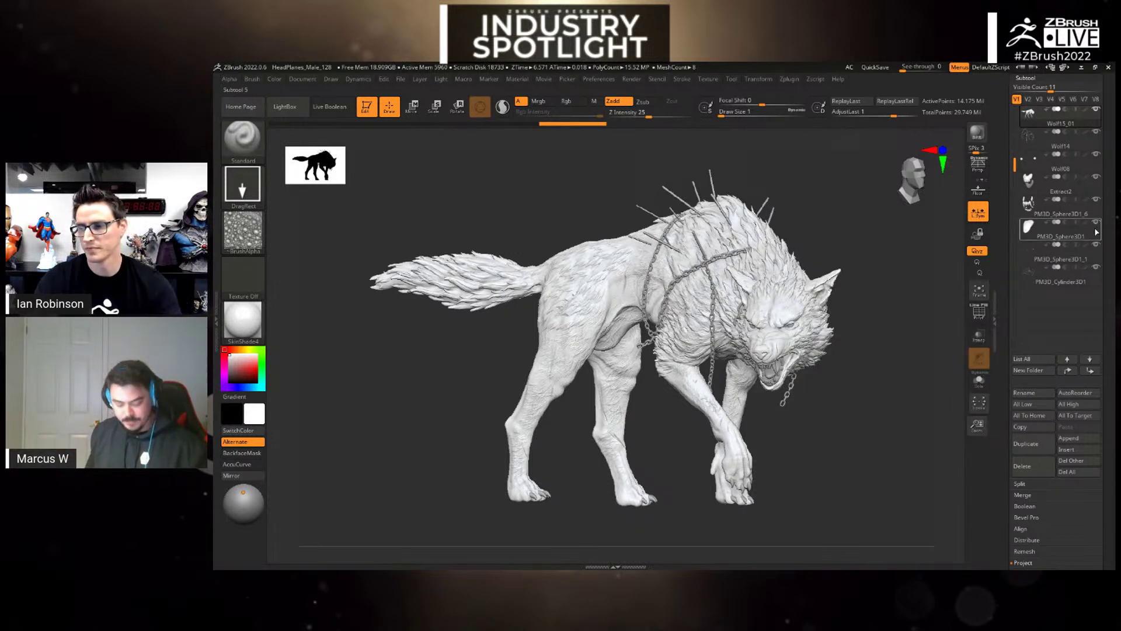
key(shift)
mouse_move(1089, 269)
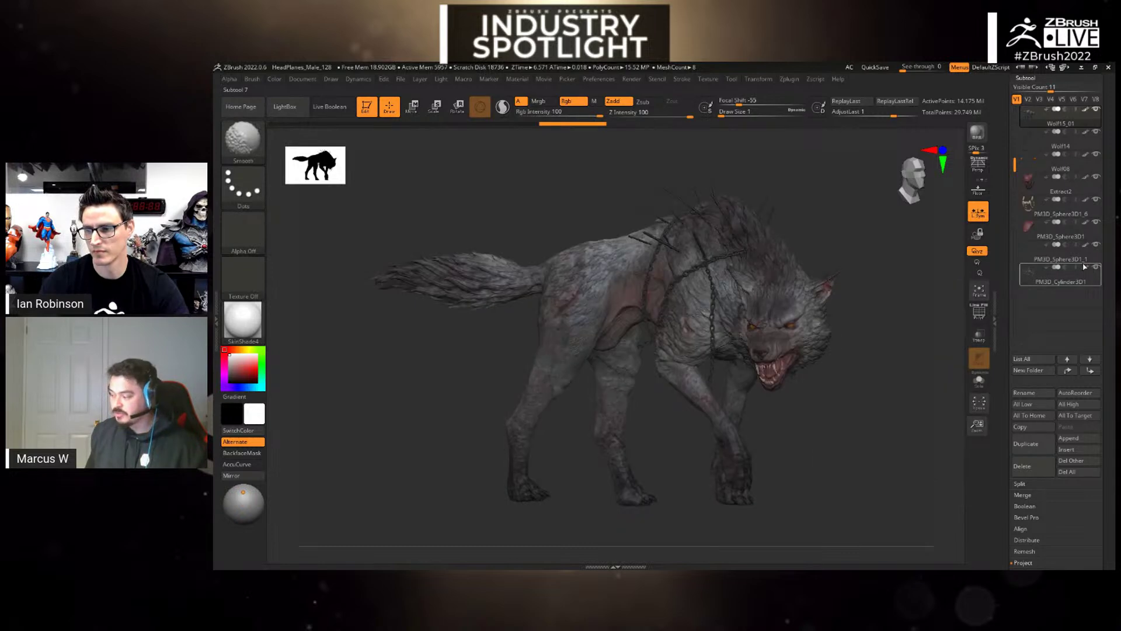
drag(880, 396, 856, 361)
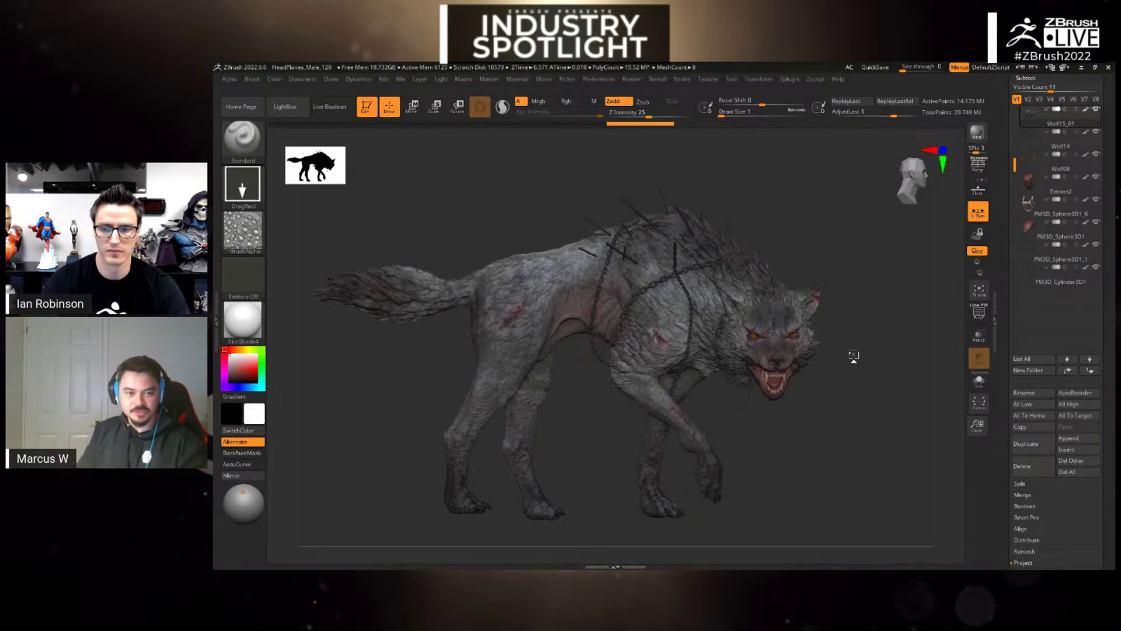
- Set up the Standard brush for color-only painting with Color Spray stroke, Alpha 07, Rgb on, Zadd off, and a draw size of about 177
click(242, 185)
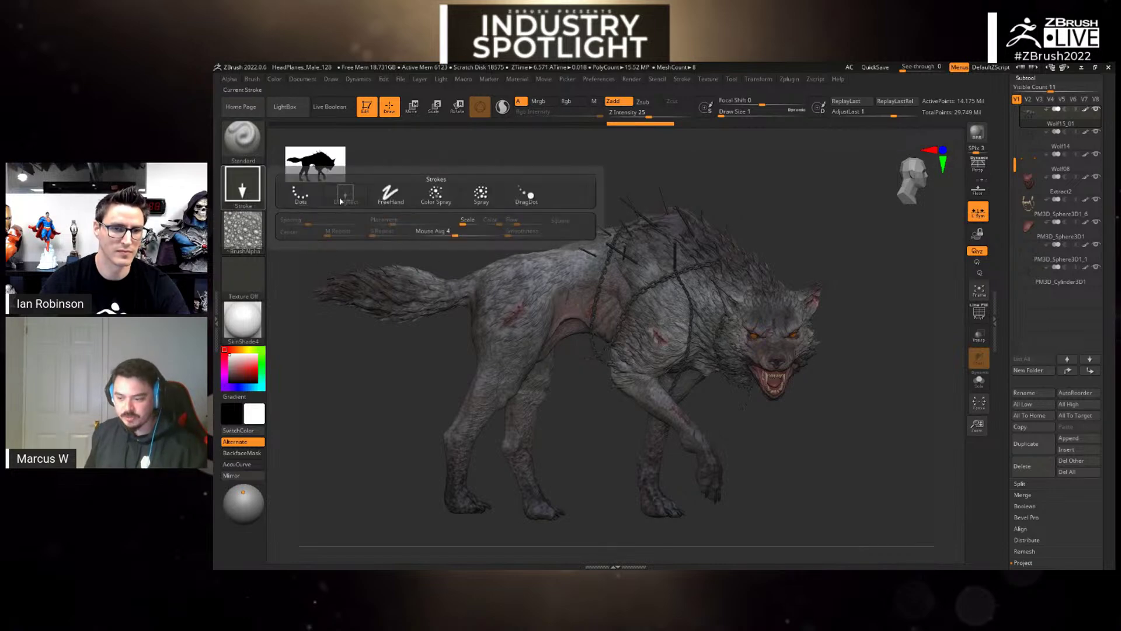
click(435, 193)
click(242, 232)
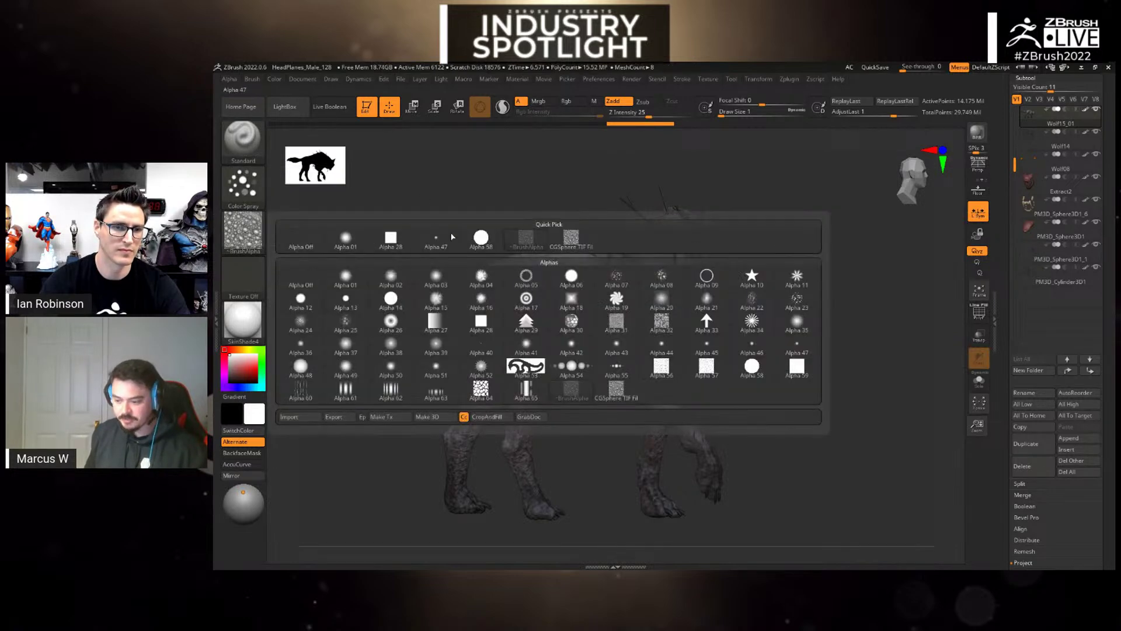
click(616, 275)
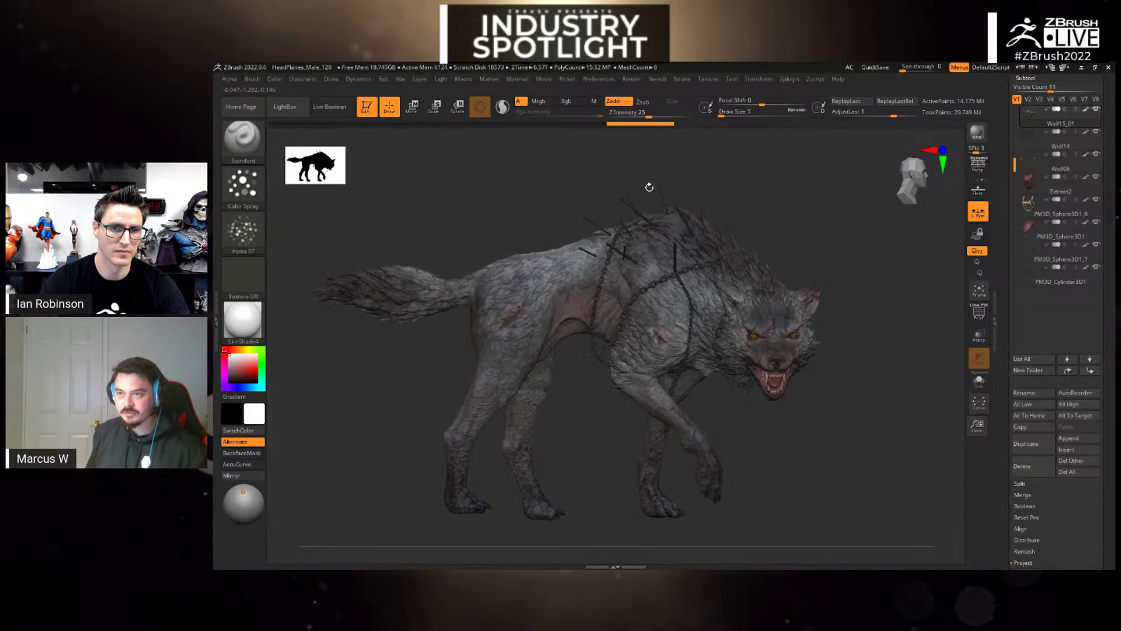
key(space)
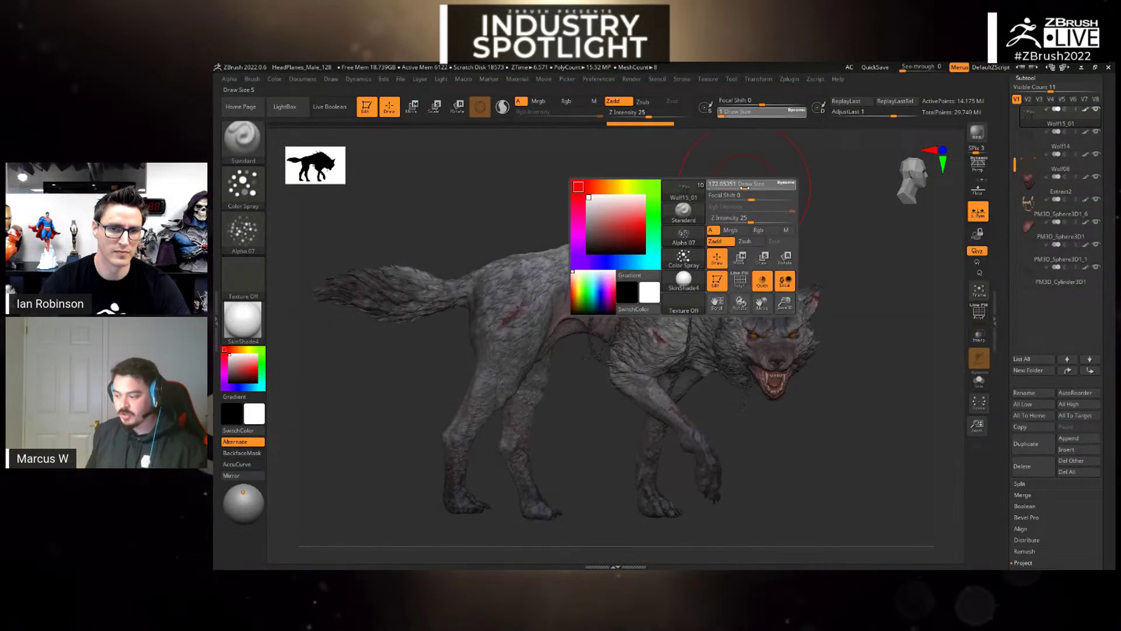
drag(744, 188, 745, 187)
click(615, 101)
click(572, 101)
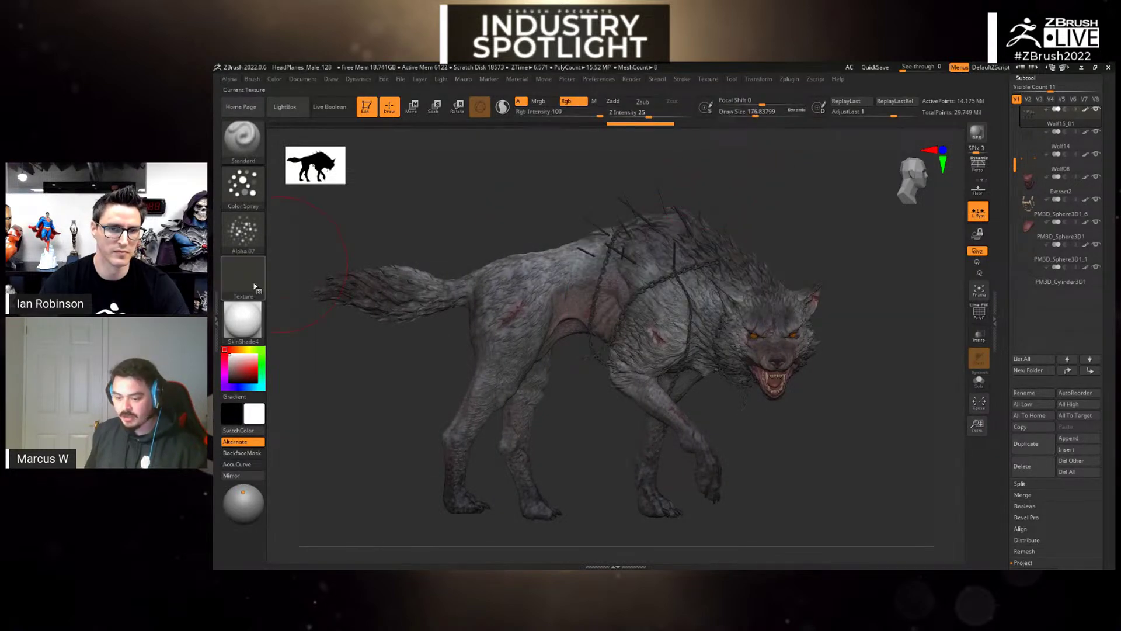
- Try spraying dark gray color variation over the wolf's back and hindquarters, and undo the strokes
mouse_move(241, 364)
mouse_down()
mouse_move(608, 249)
mouse_move(451, 259)
mouse_up()
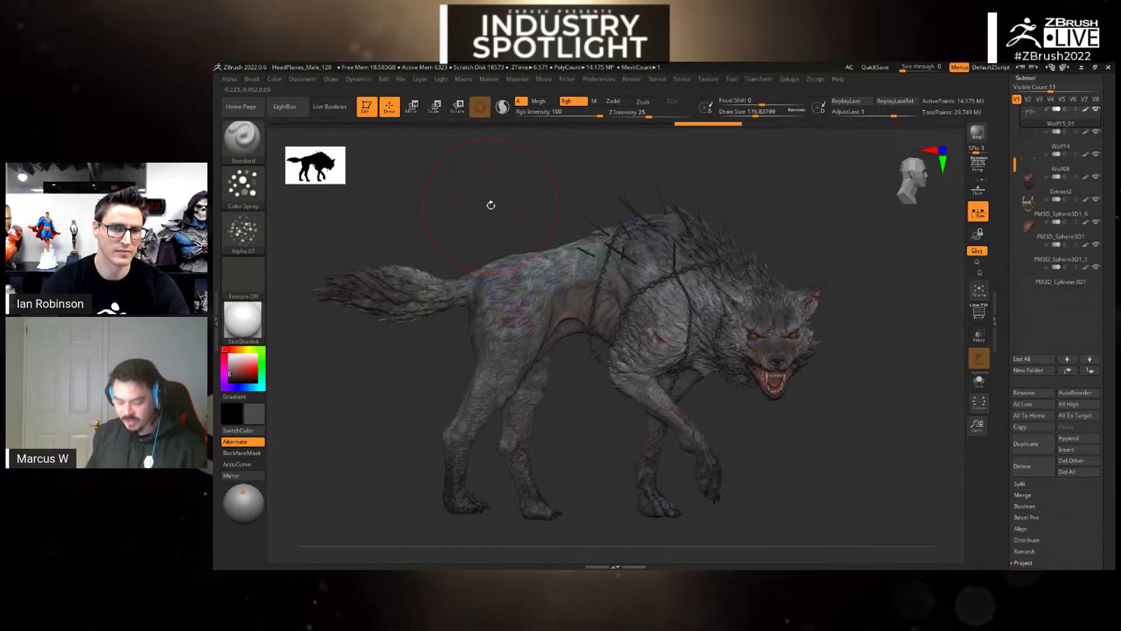
key(ctrl)
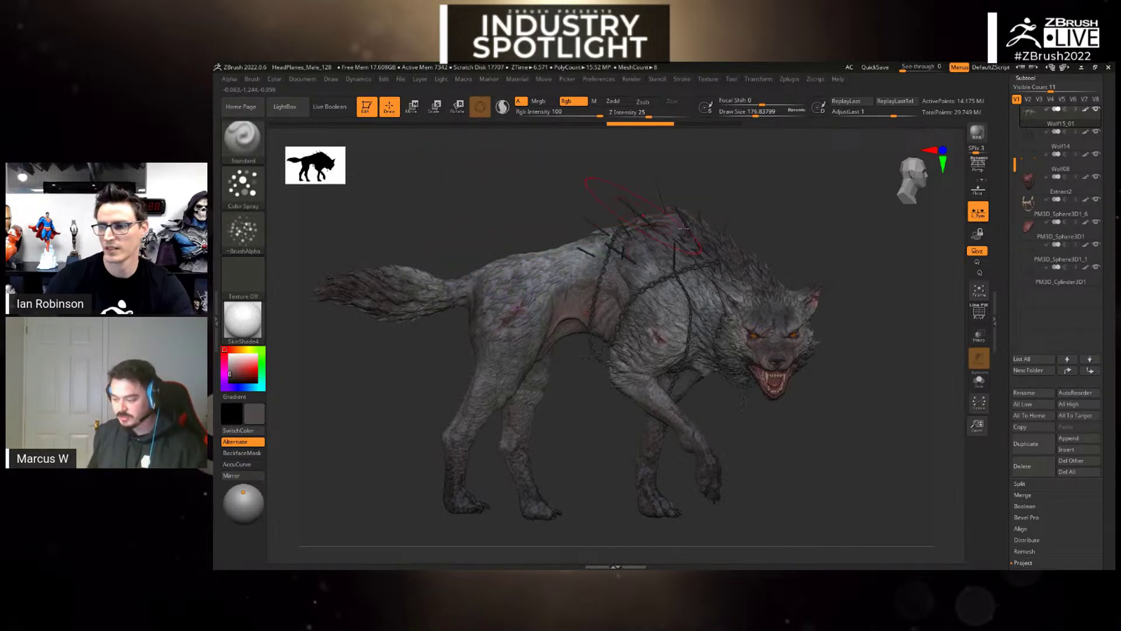
drag(760, 220, 790, 221)
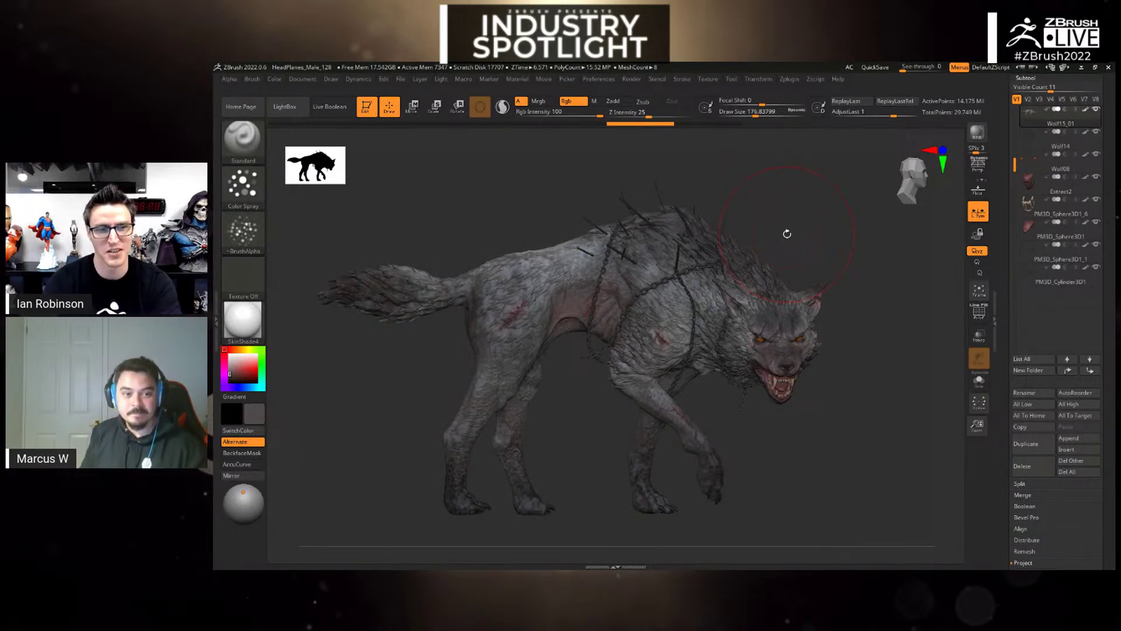
- Shift the wolf's polypaint with Adjust Colors, setting HSV Hue to about -0.053
click(281, 82)
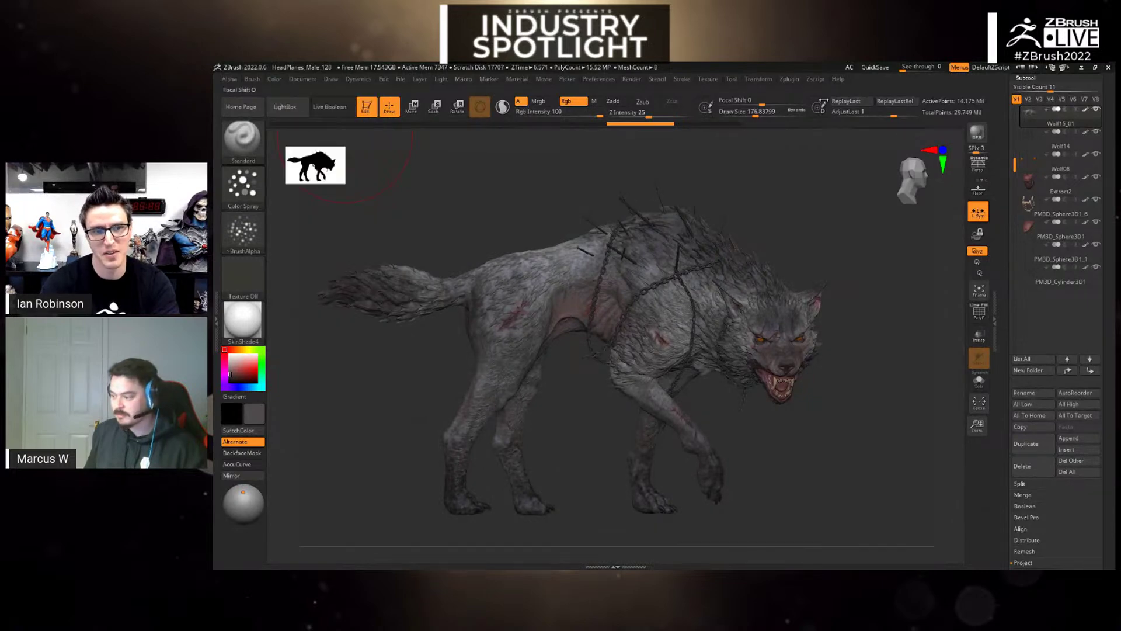
scroll(1086, 133, down, 5)
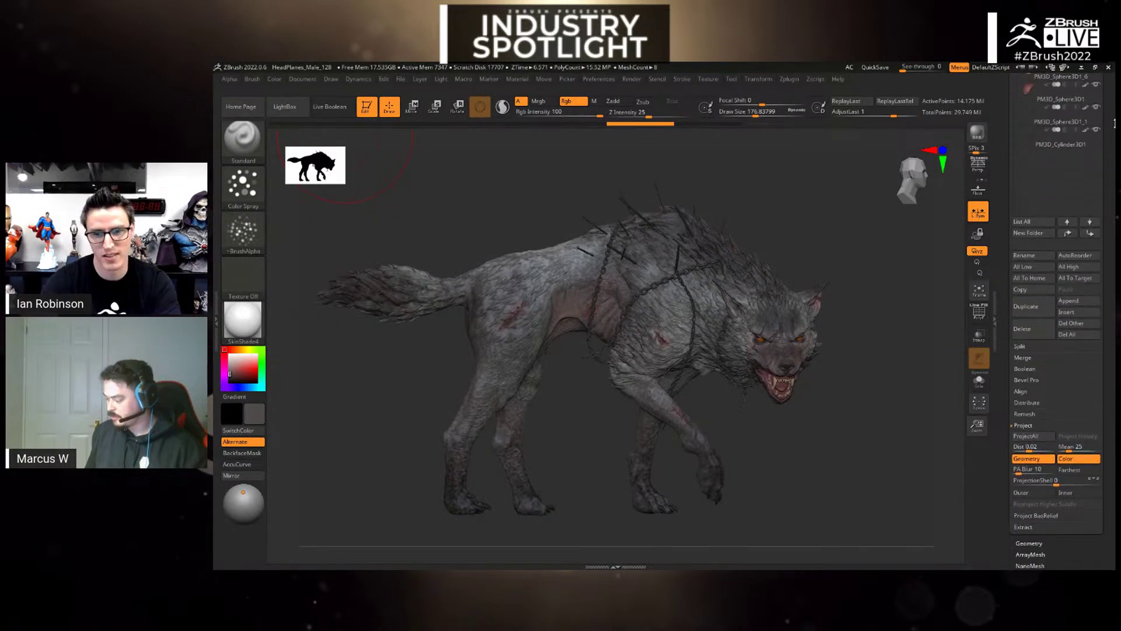
scroll(1102, 467, down, 7)
scroll(1103, 466, down, 3)
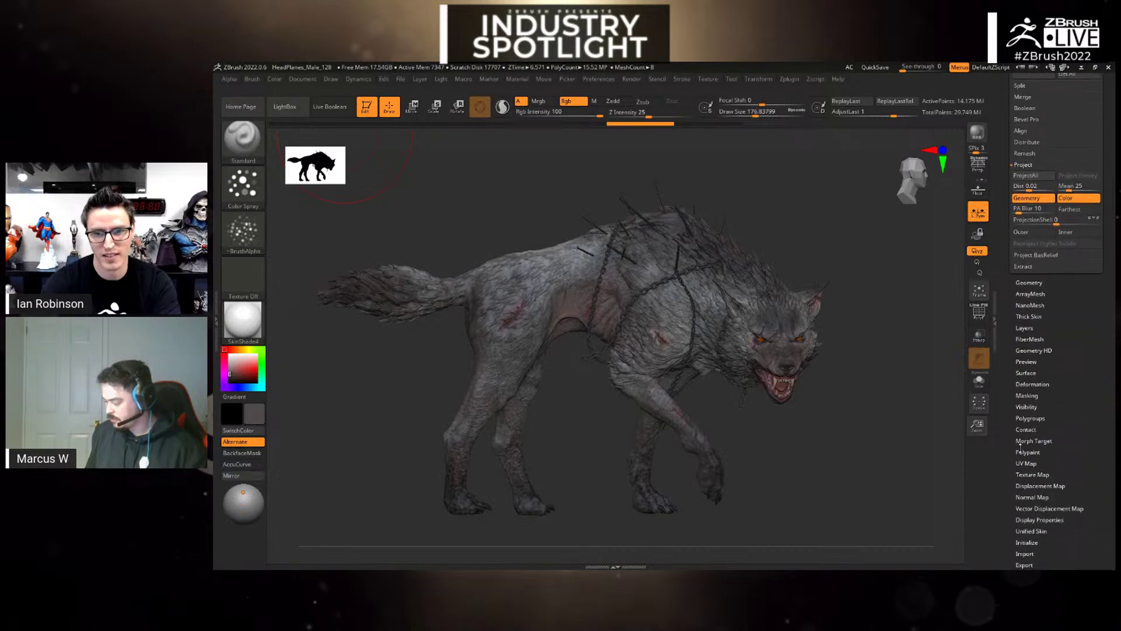
click(1026, 450)
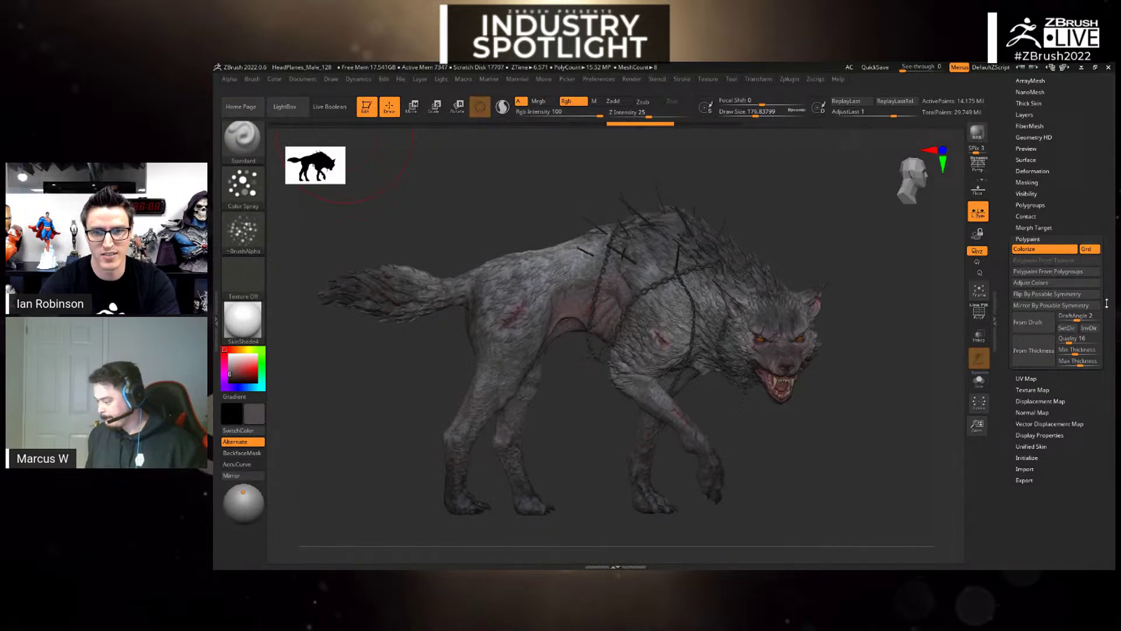
click(1053, 283)
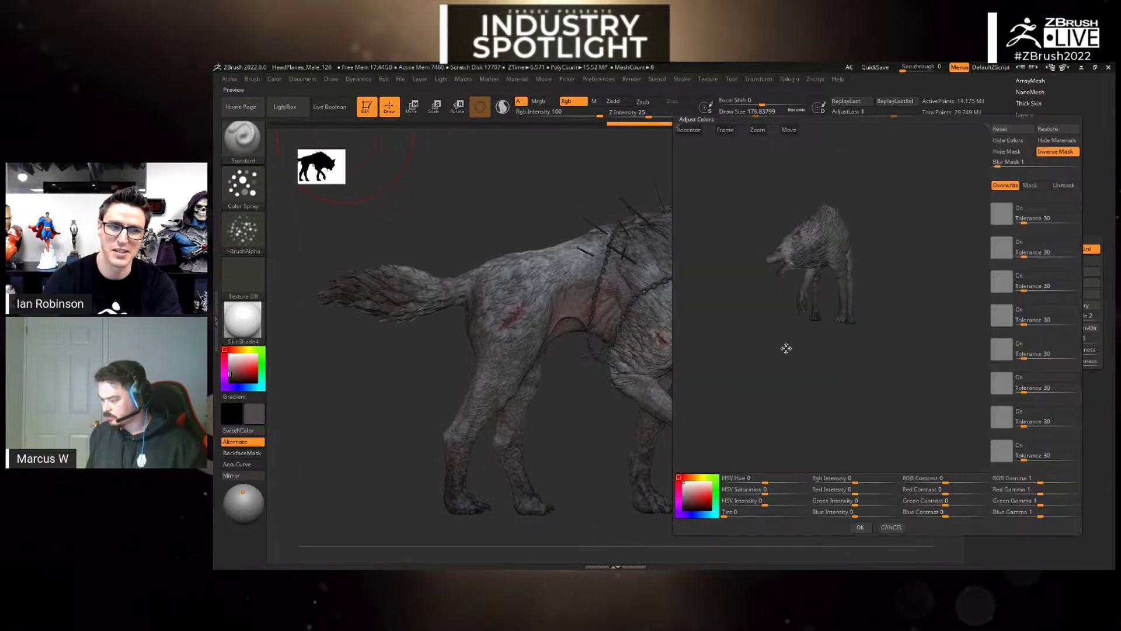
drag(783, 348, 789, 349)
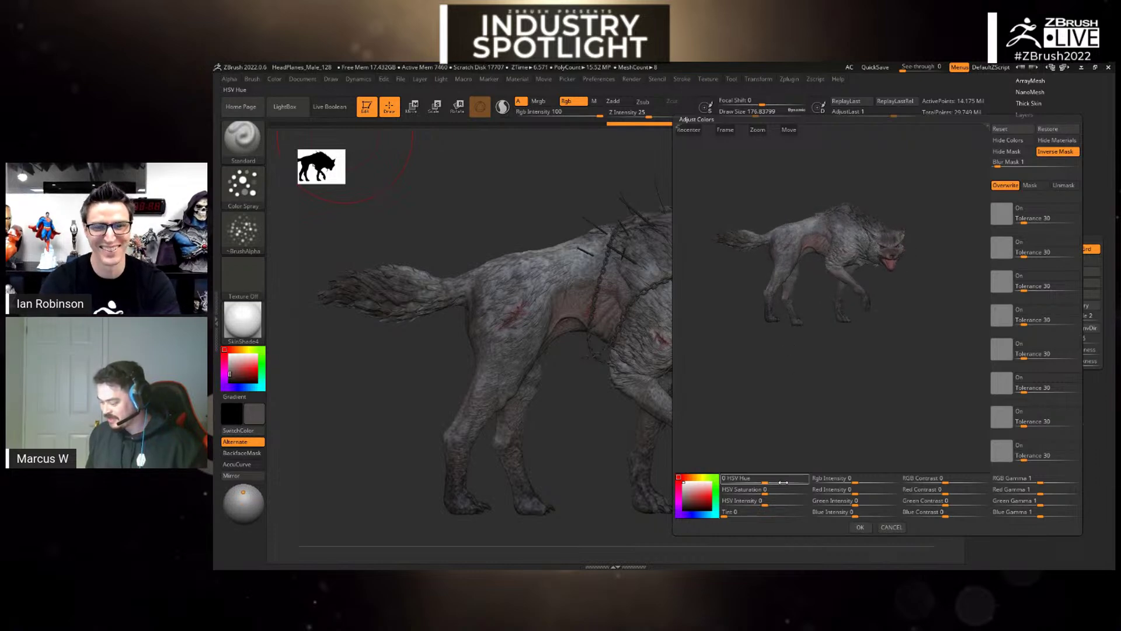
mouse_move(764, 482)
mouse_down()
mouse_move(797, 482)
mouse_move(752, 479)
mouse_up()
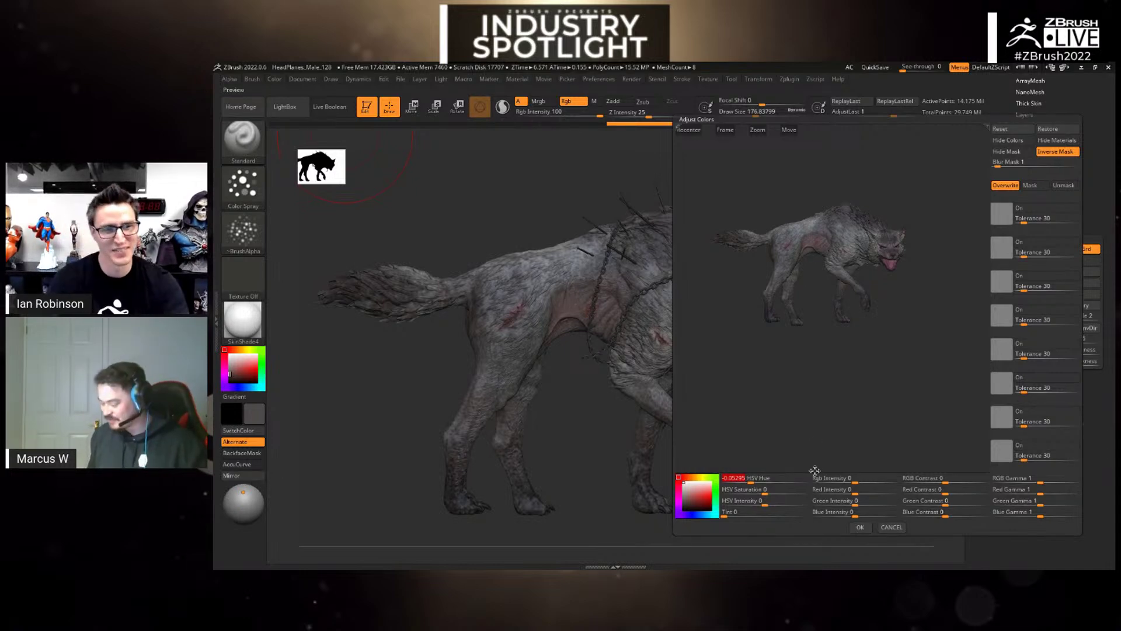
click(860, 527)
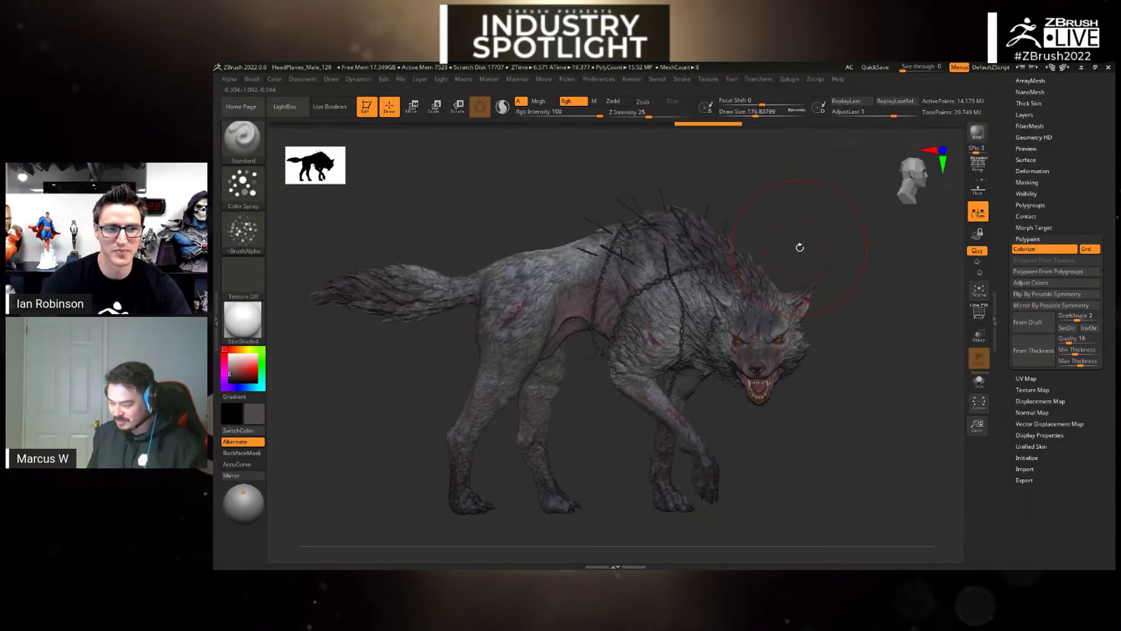
- Inspect the recolored wolf and set the brush draw size to about 90
drag(823, 303, 854, 386)
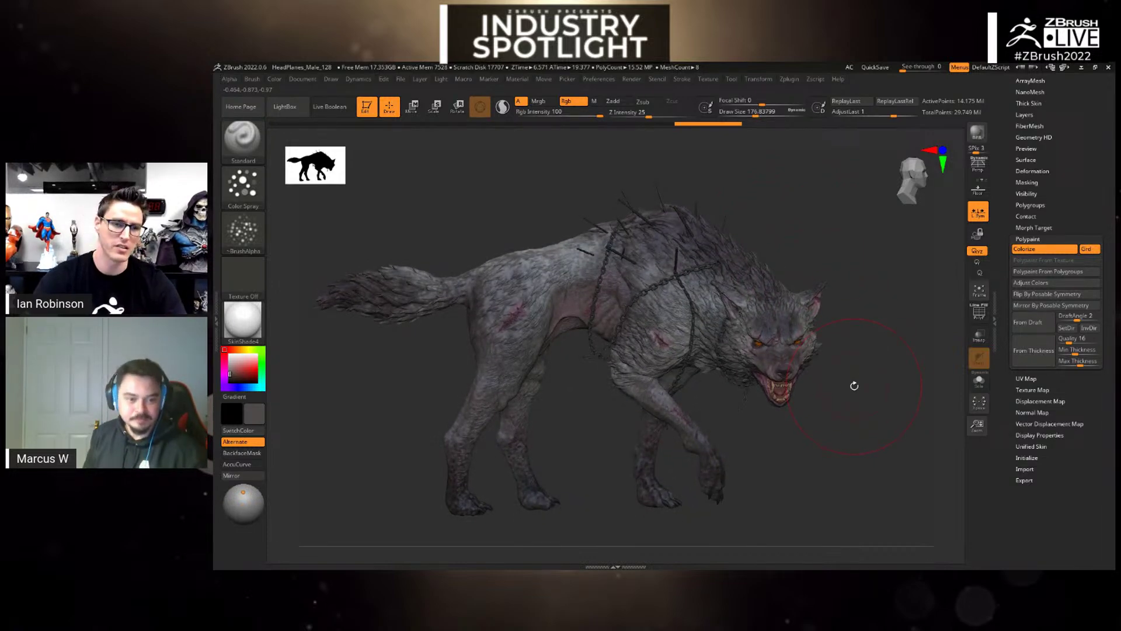
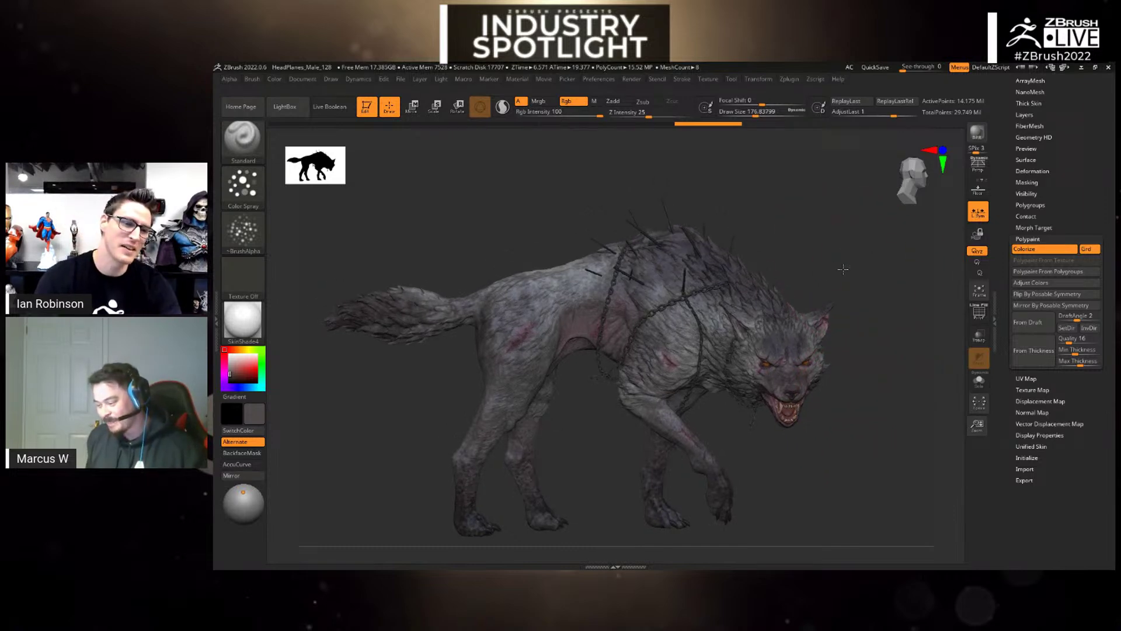
key(space)
drag(822, 261, 808, 261)
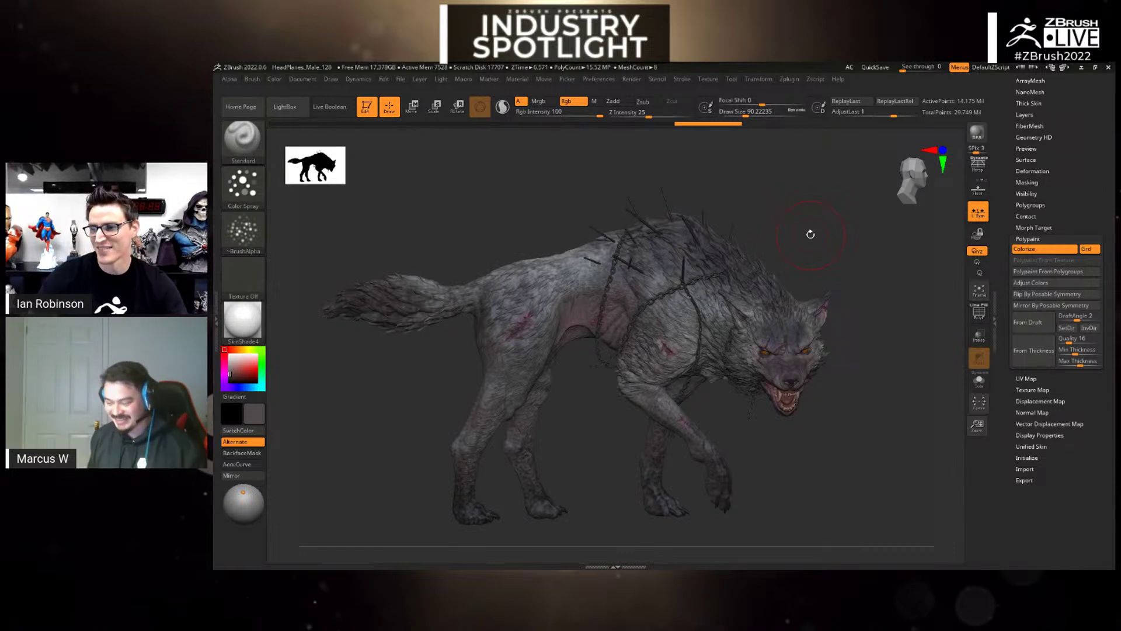
alt+drag(809, 216, 793, 208)
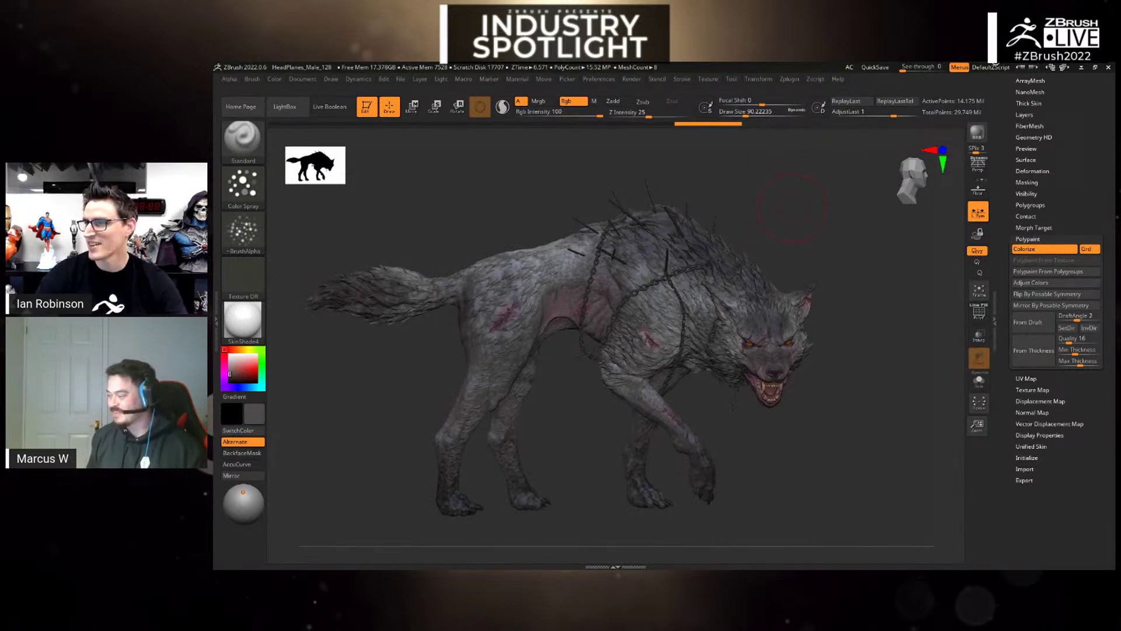
- Switch to the vecna_01 model and turn on polypaint display for all of its subtools
drag(1086, 97, 1086, 338)
click(1078, 208)
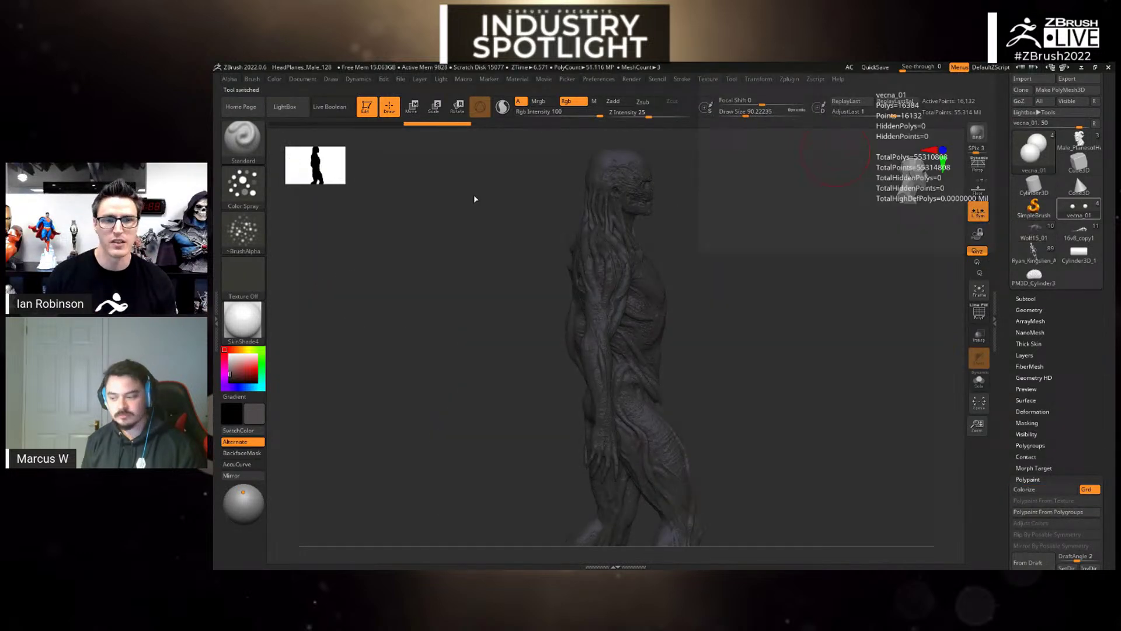
click(1025, 298)
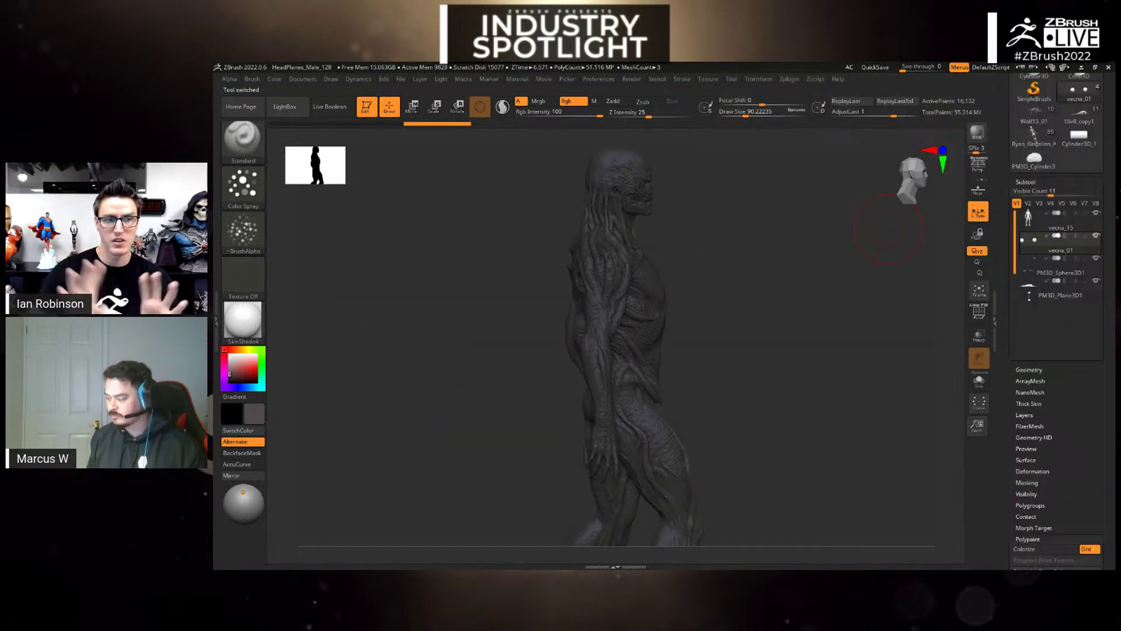
shift+click(1086, 110)
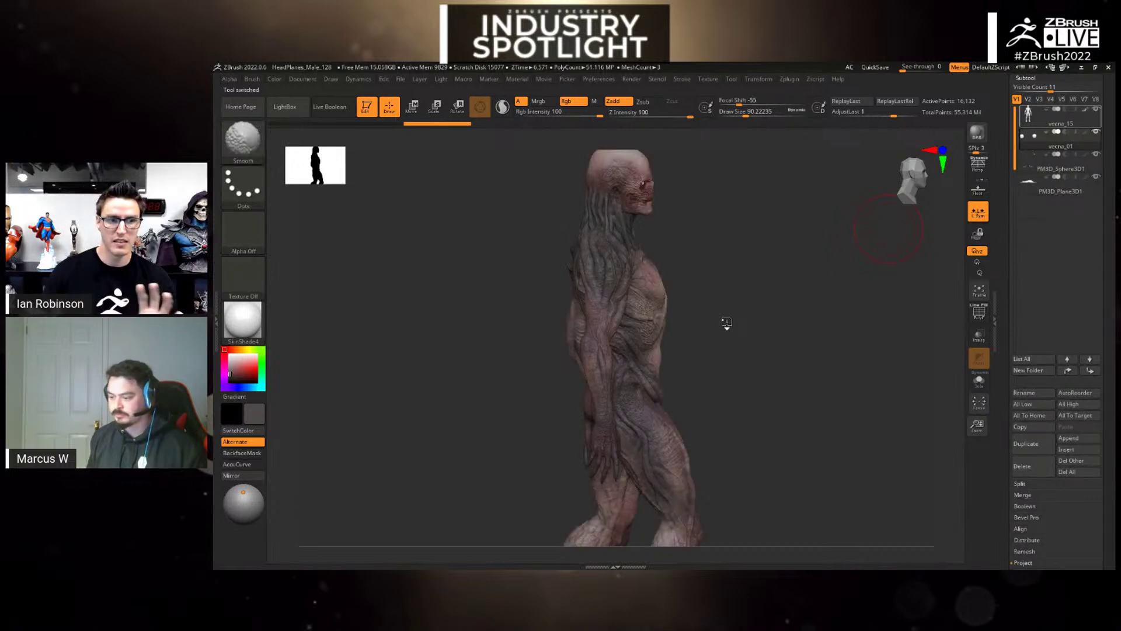
- View the full humanoid figure and its base from the front with perspective turned on
mouse_move(757, 317)
mouse_down()
mouse_move(723, 315)
mouse_move(772, 308)
mouse_up()
alt+drag(841, 353, 830, 323)
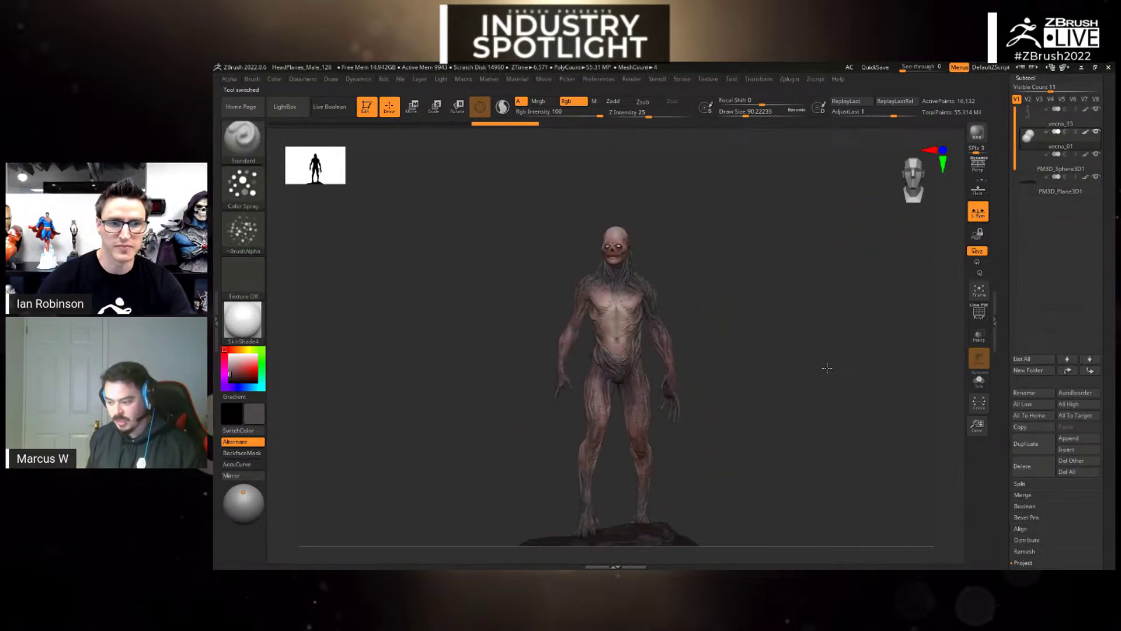
mouse_move(826, 371)
alt+mouse_down()
mouse_move(826, 345)
mouse_move(819, 352)
alt+mouse_up()
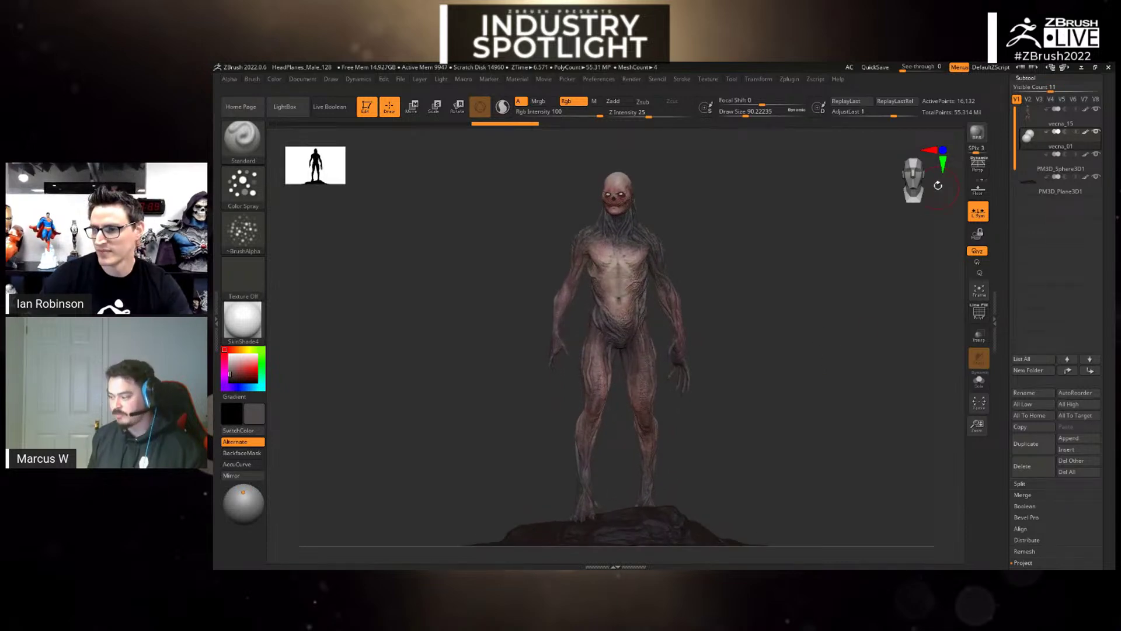
click(976, 166)
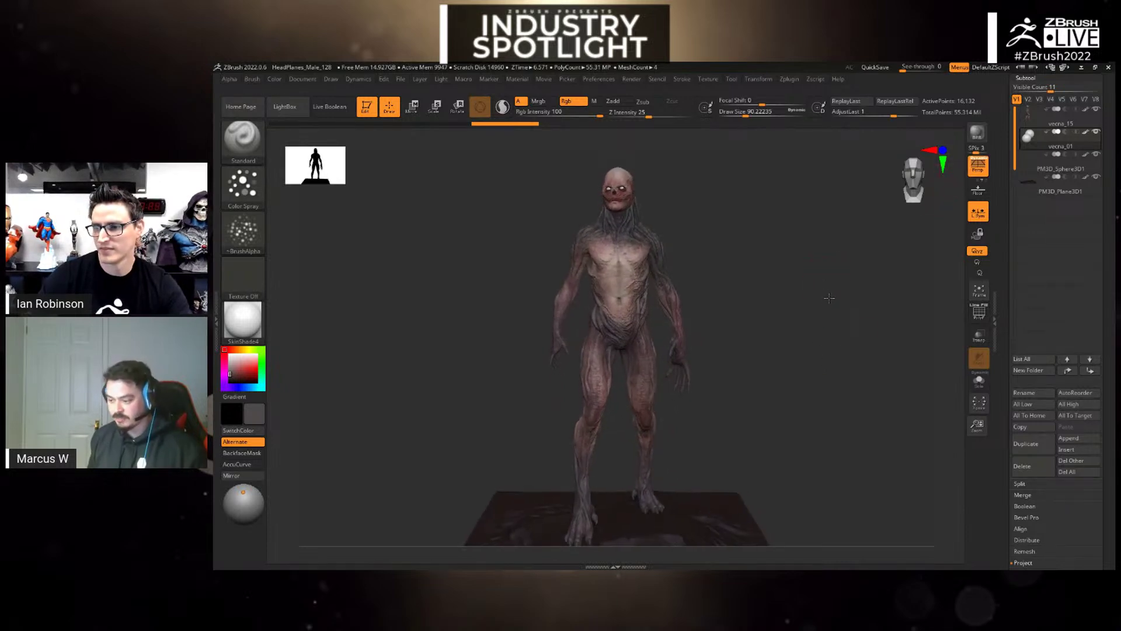
key(f)
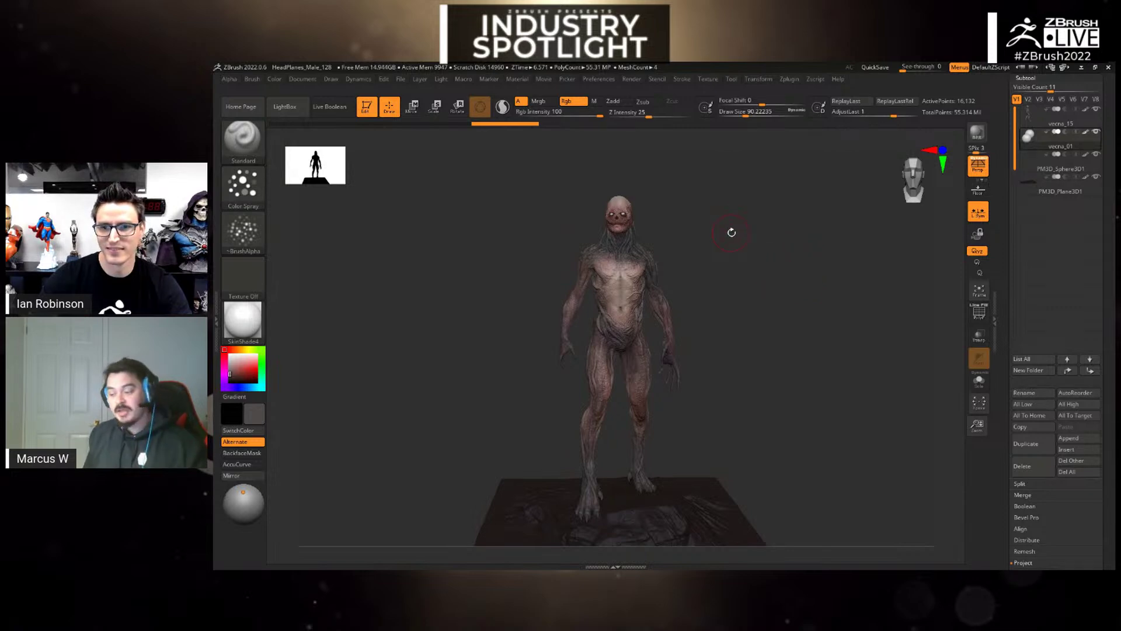
drag(721, 227, 761, 251)
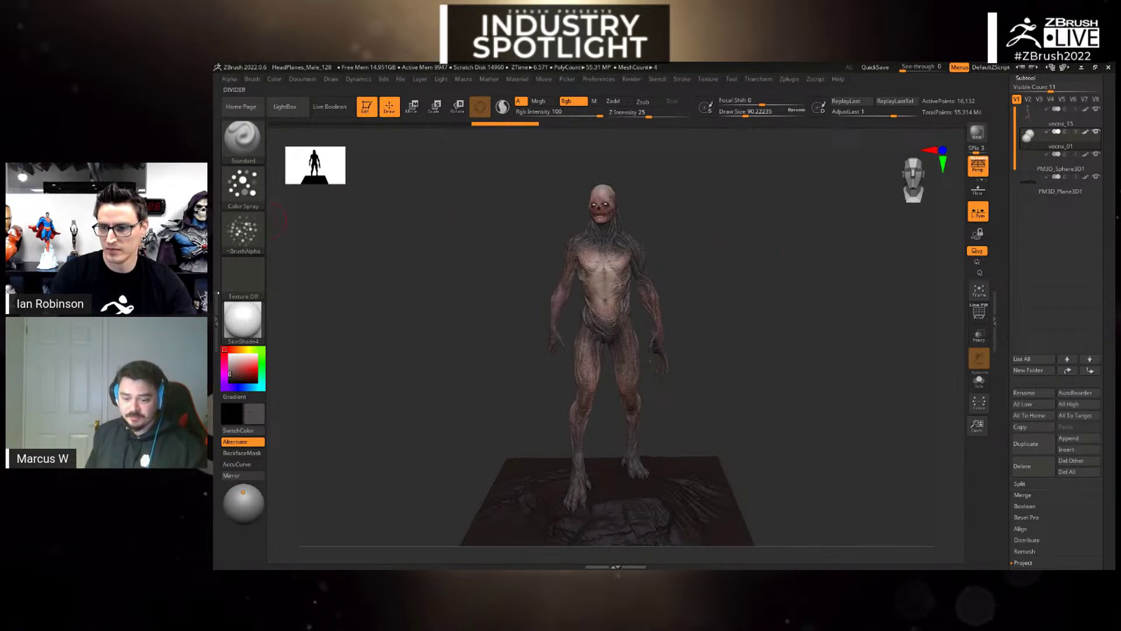
- Open the side tray and dock the Render and Light palettes in it
click(216, 319)
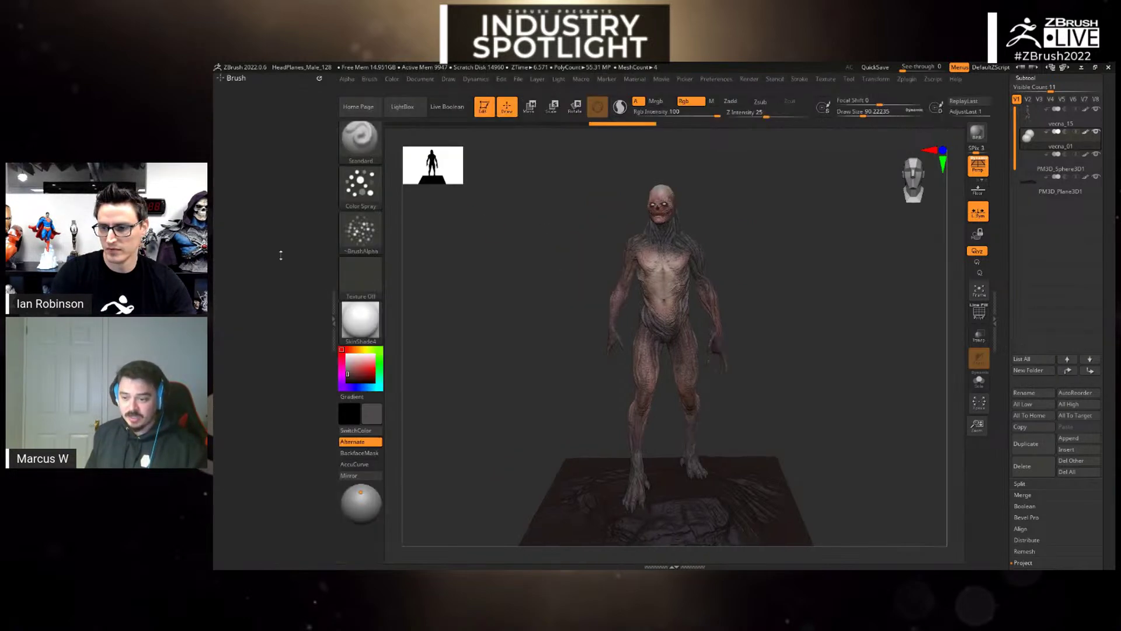
click(749, 79)
click(744, 91)
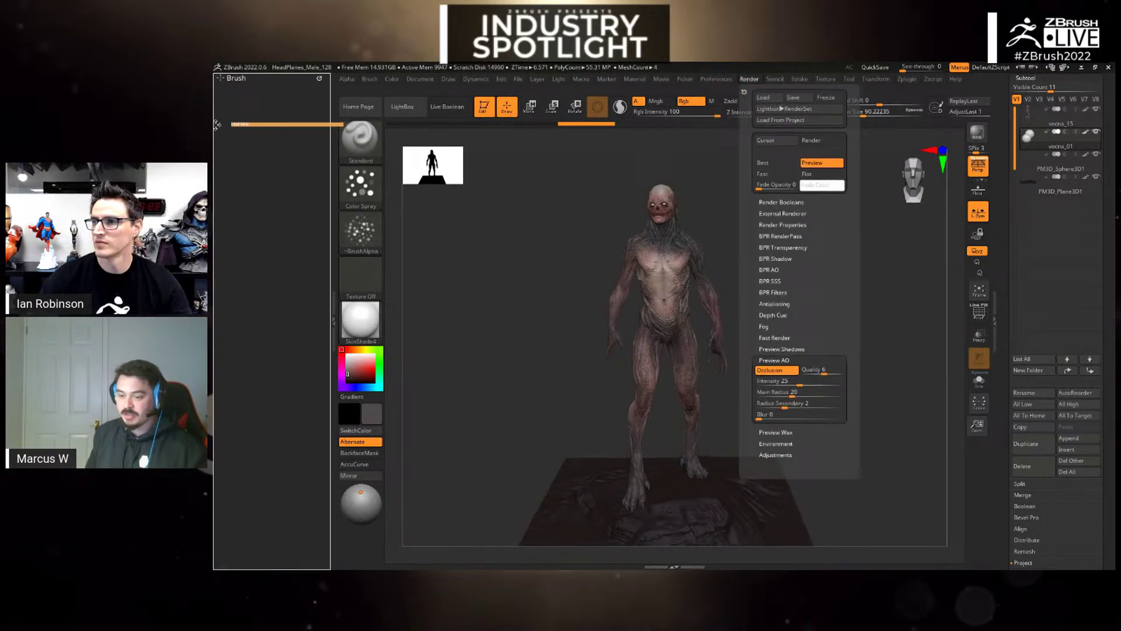
click(553, 79)
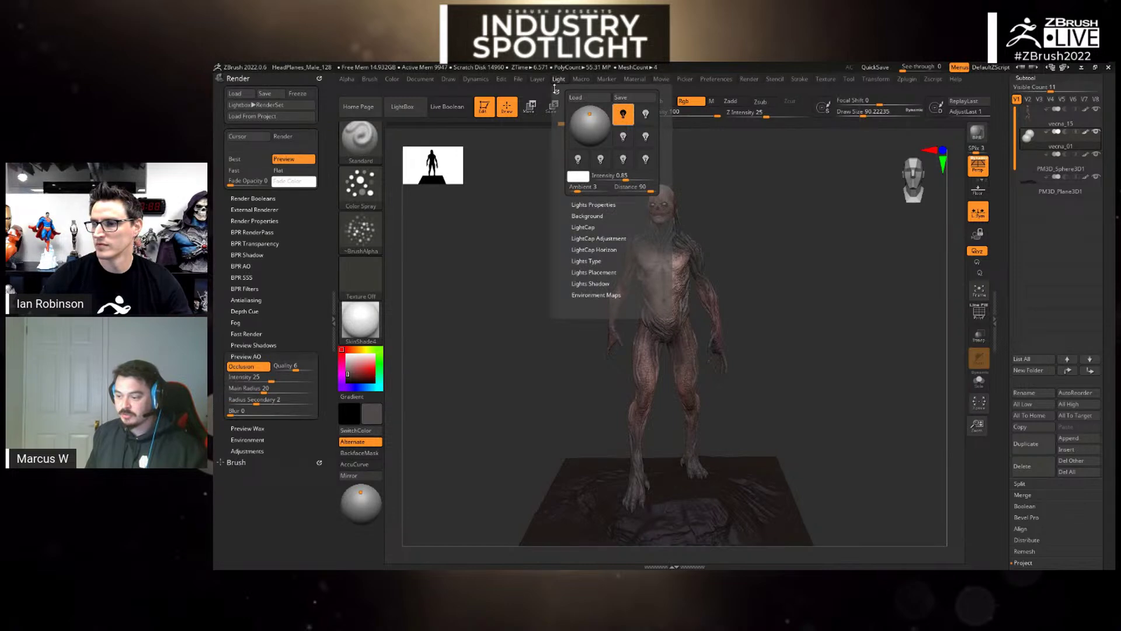
drag(465, 93, 251, 95)
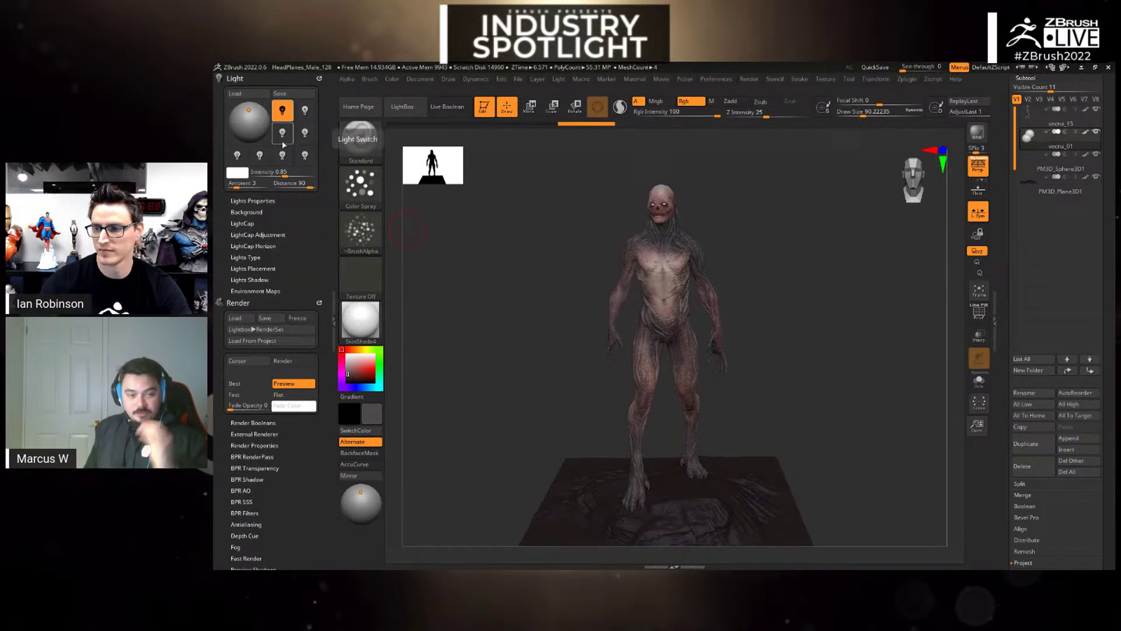
- Aim the main light from near the top of the light sphere and set the global light distance to 100
click(251, 115)
drag(249, 110, 246, 109)
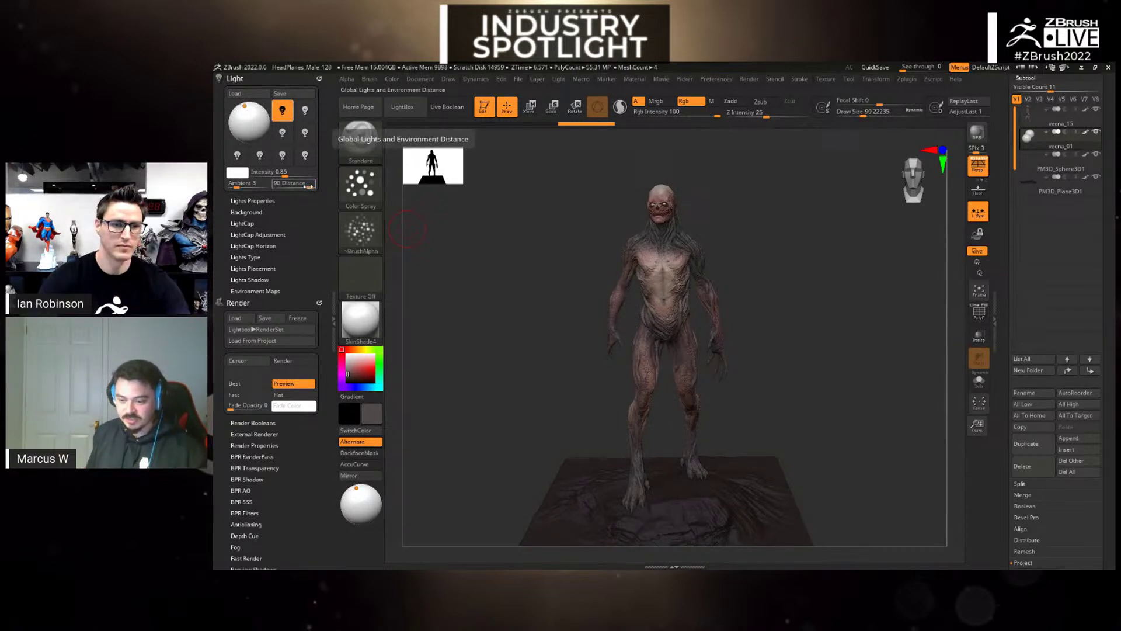
drag(312, 186, 563, 213)
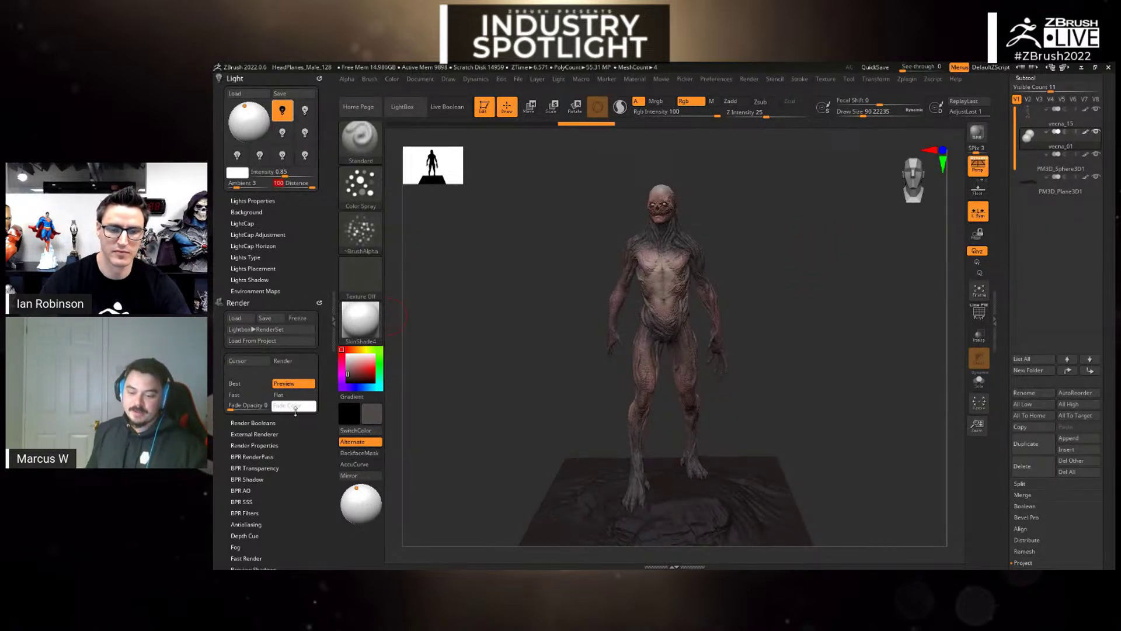
- Set the BPR Shadow angle to about 31.3 and render the humanoid figure with BPR
drag(297, 446, 270, 387)
click(261, 466)
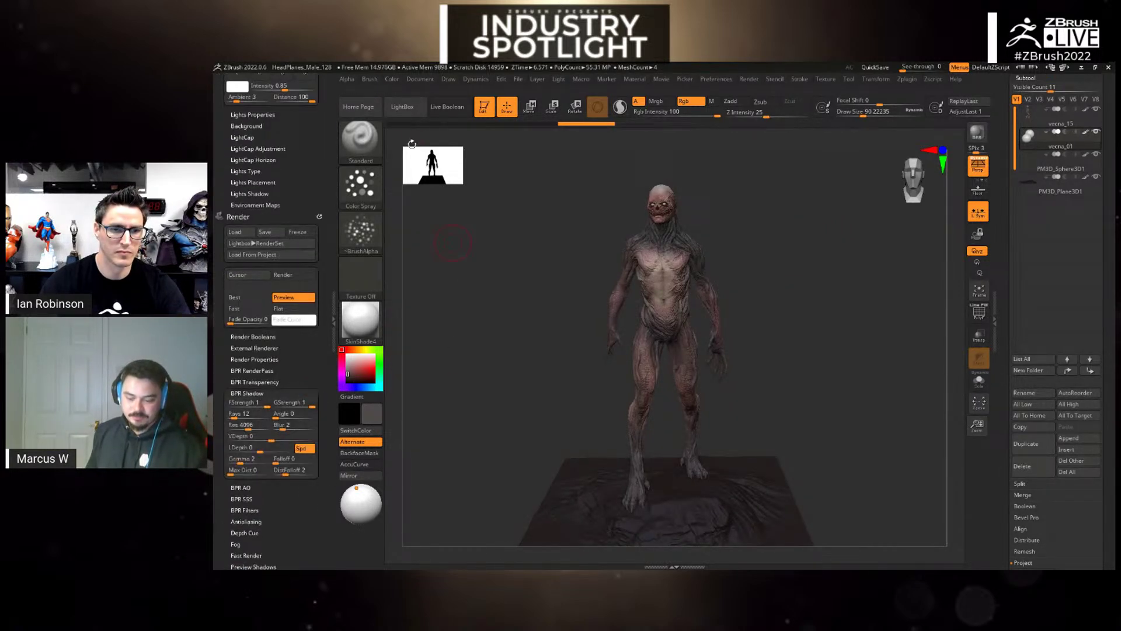
scroll(266, 382, down, 3)
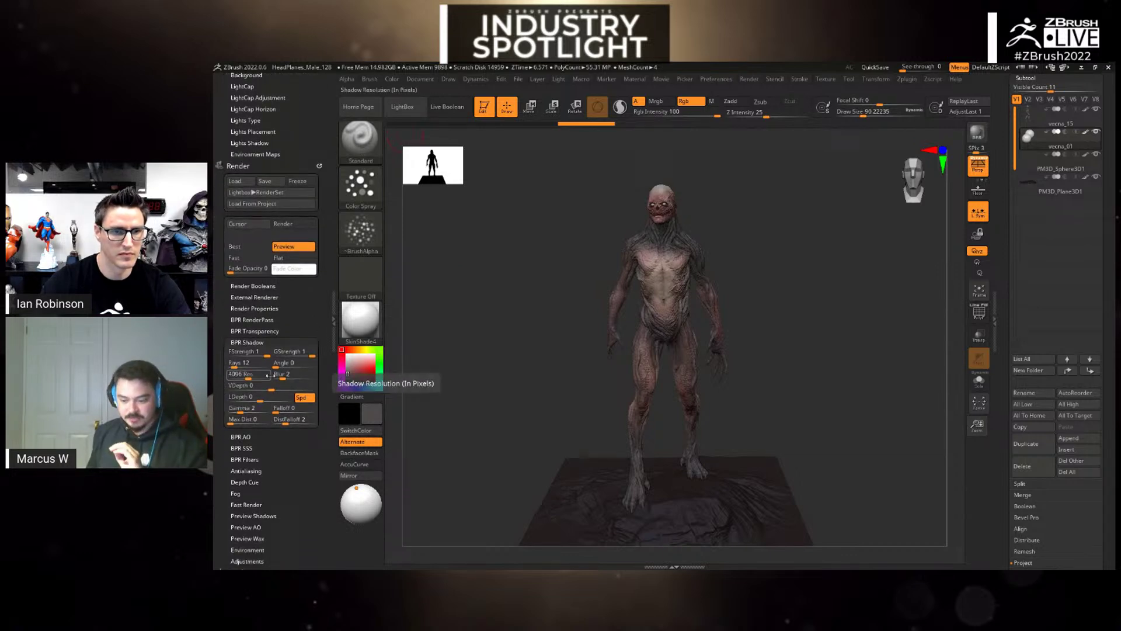
drag(276, 366, 289, 365)
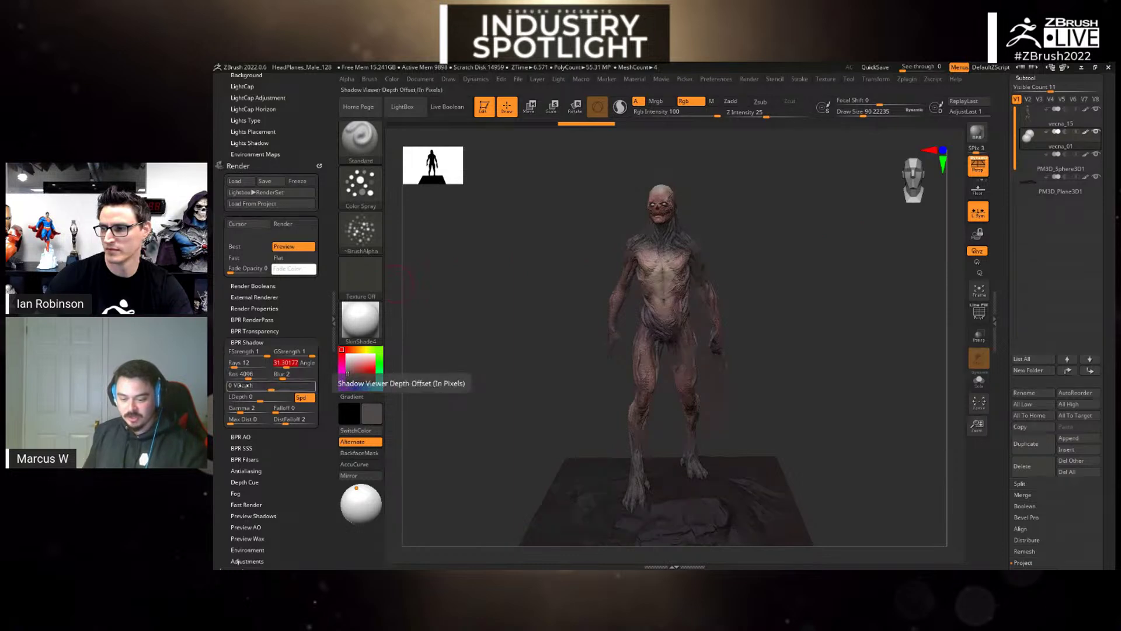
key(shift+r)
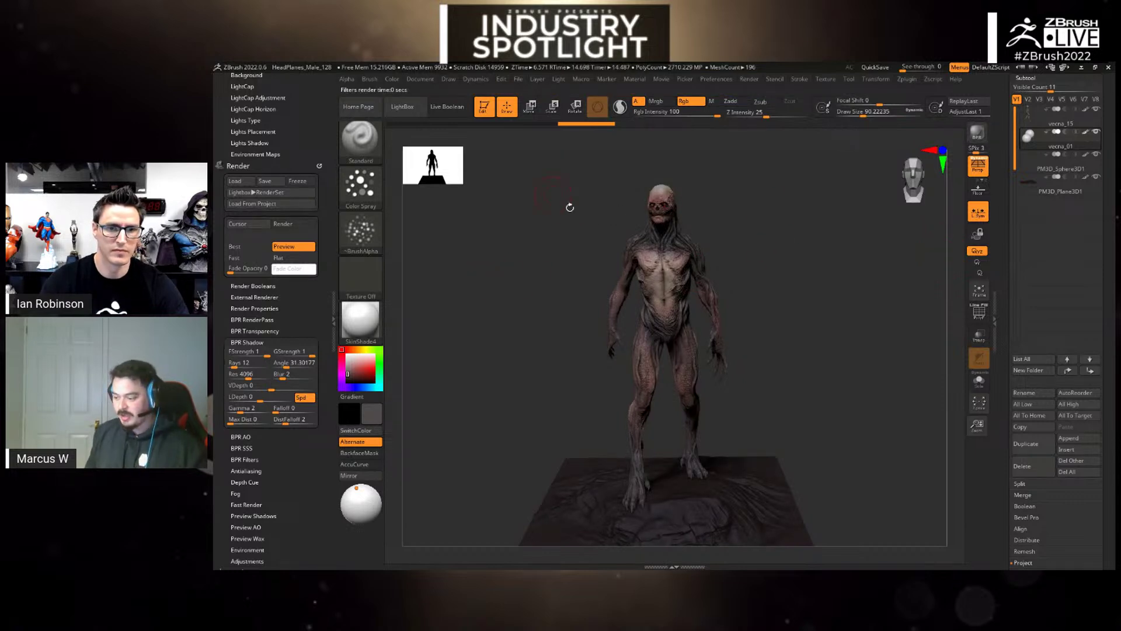
- Turn off Preview AO occlusion in the render settings and render the figure again with BPR
click(722, 79)
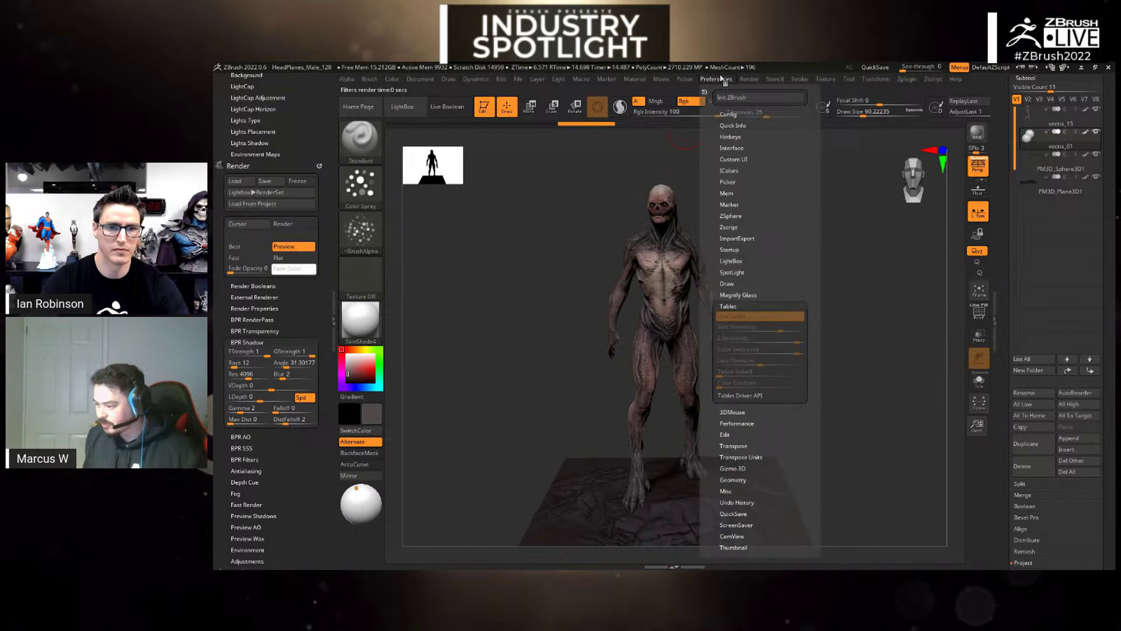
click(723, 79)
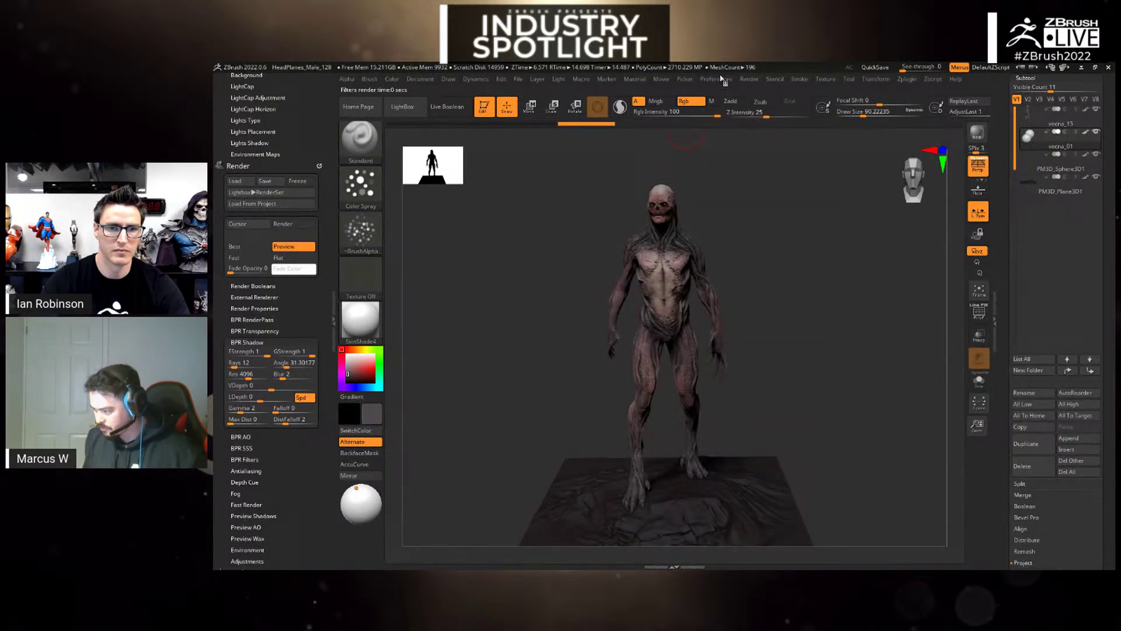
click(722, 79)
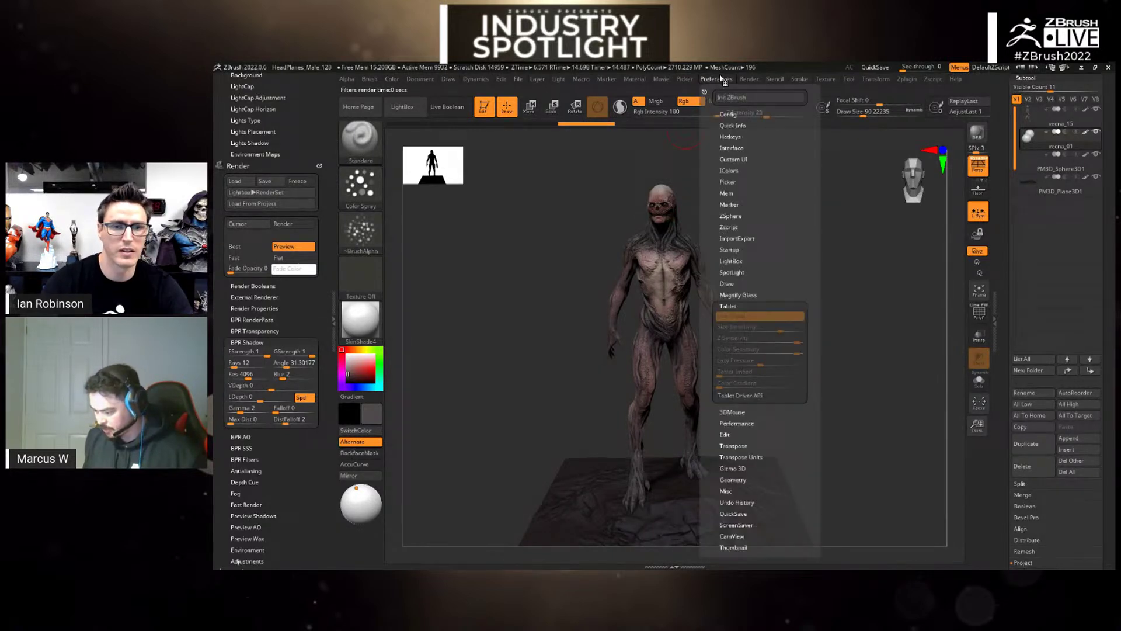
click(753, 79)
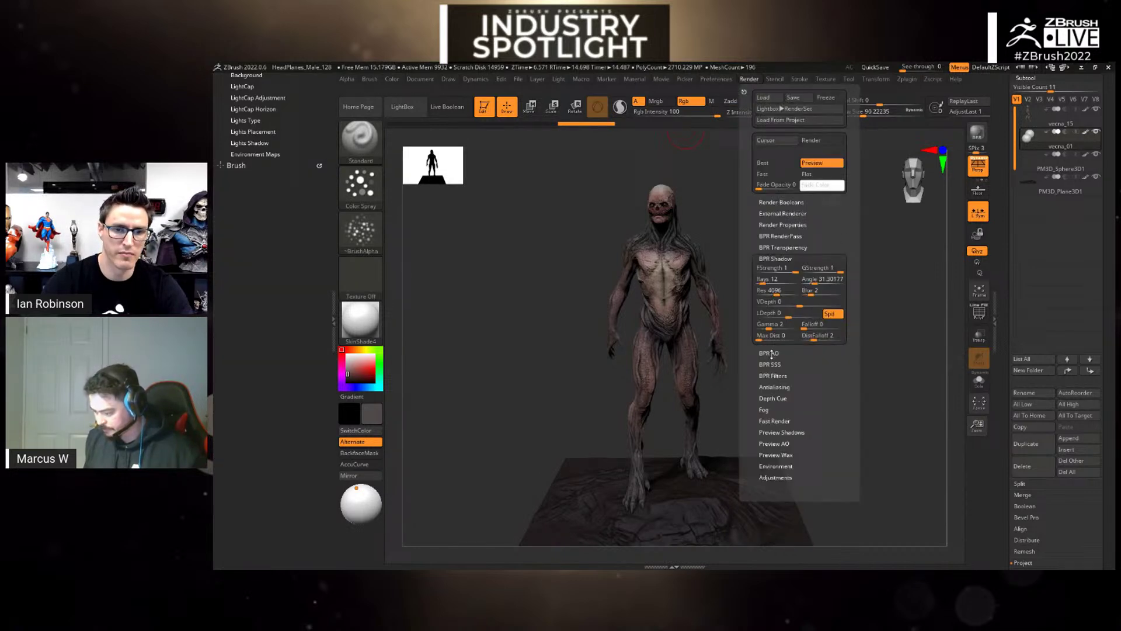
scroll(775, 359, down, 1)
click(782, 425)
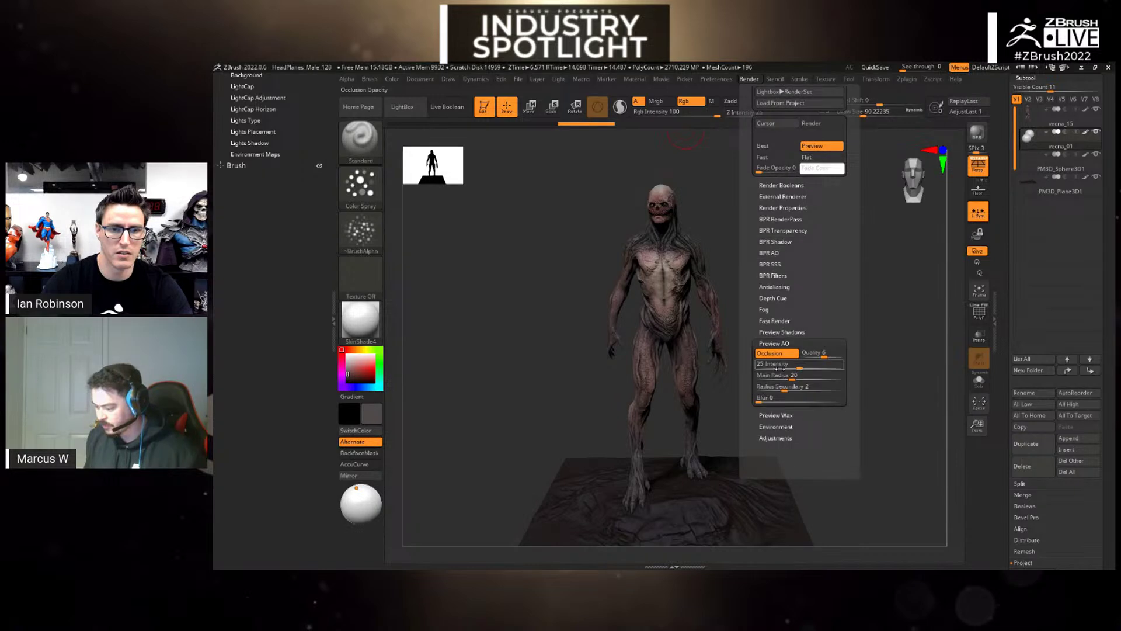
click(778, 354)
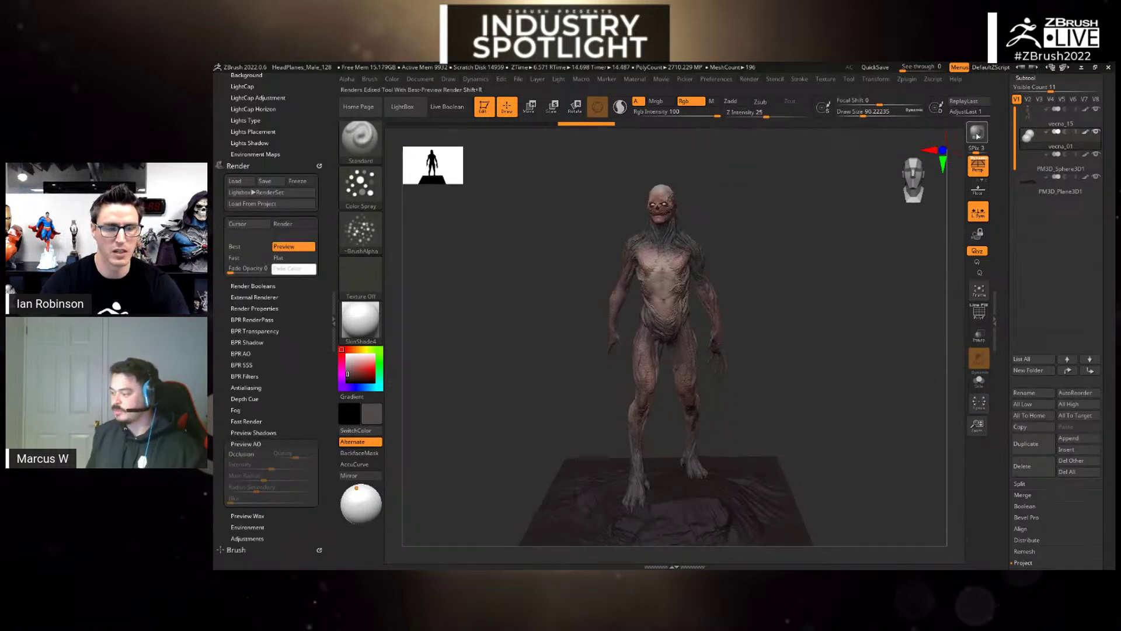
click(977, 133)
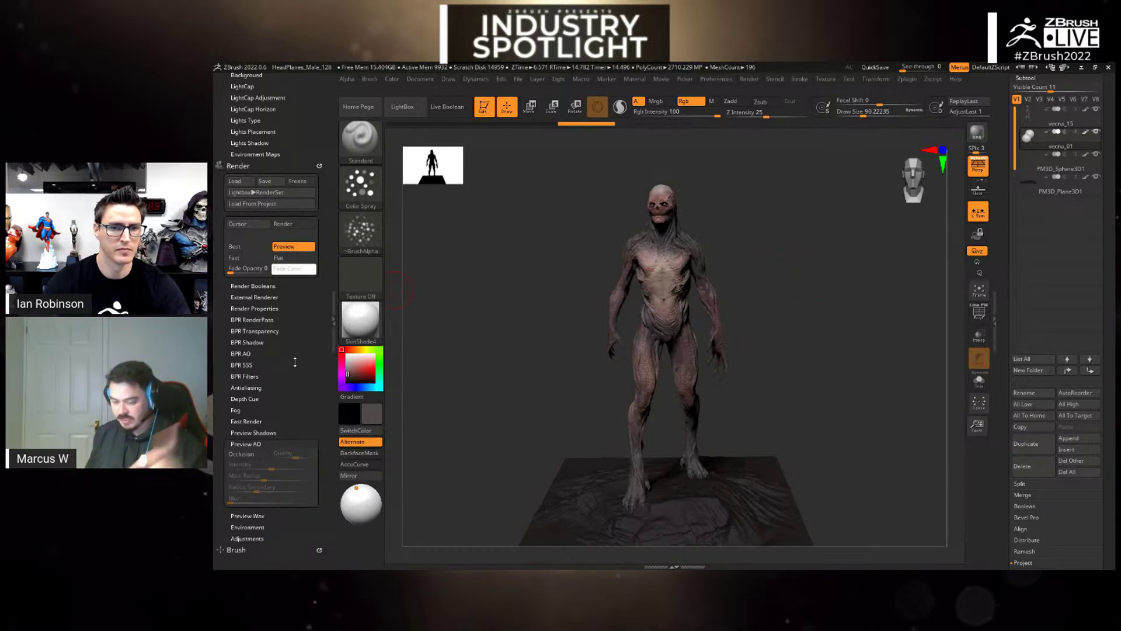
- Enable AOcclusion in the Render Properties
click(264, 308)
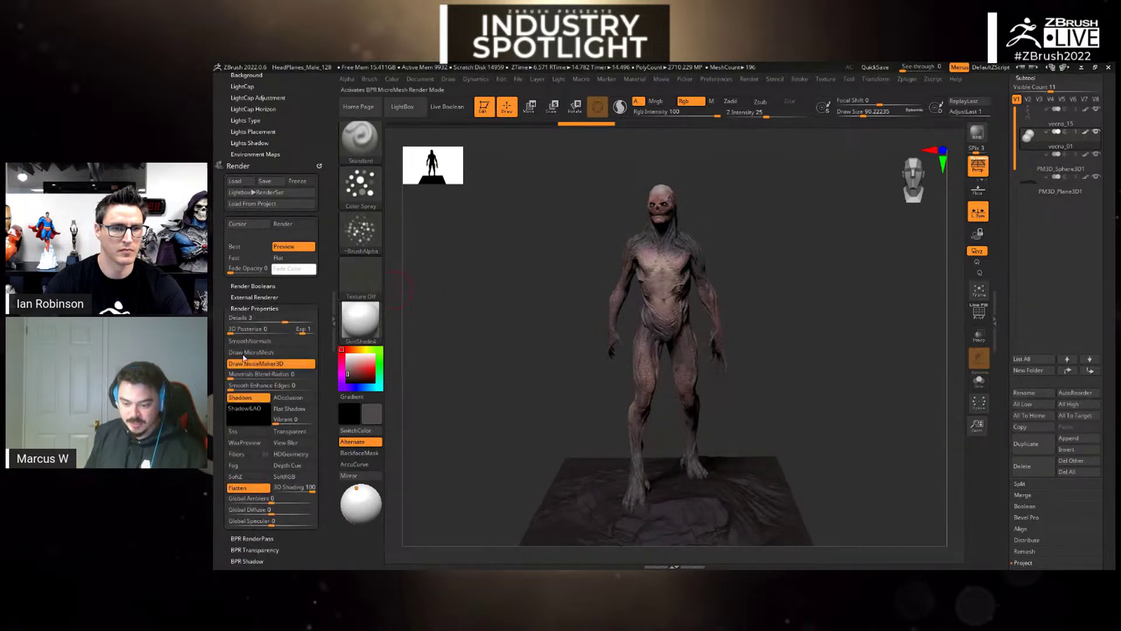
click(286, 398)
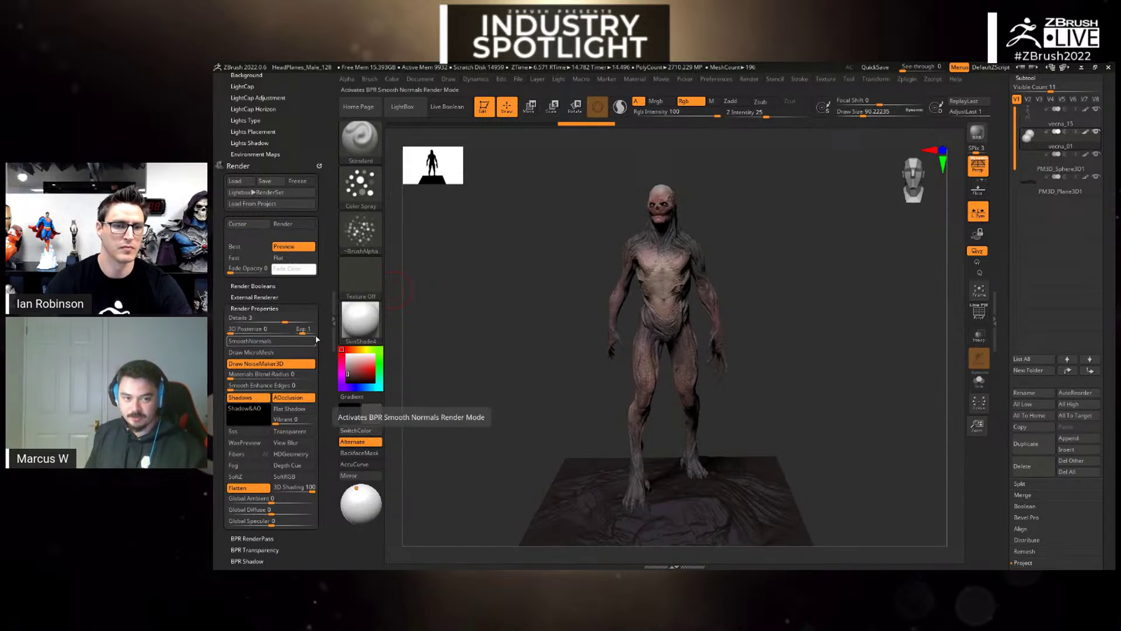
drag(320, 333, 326, 295)
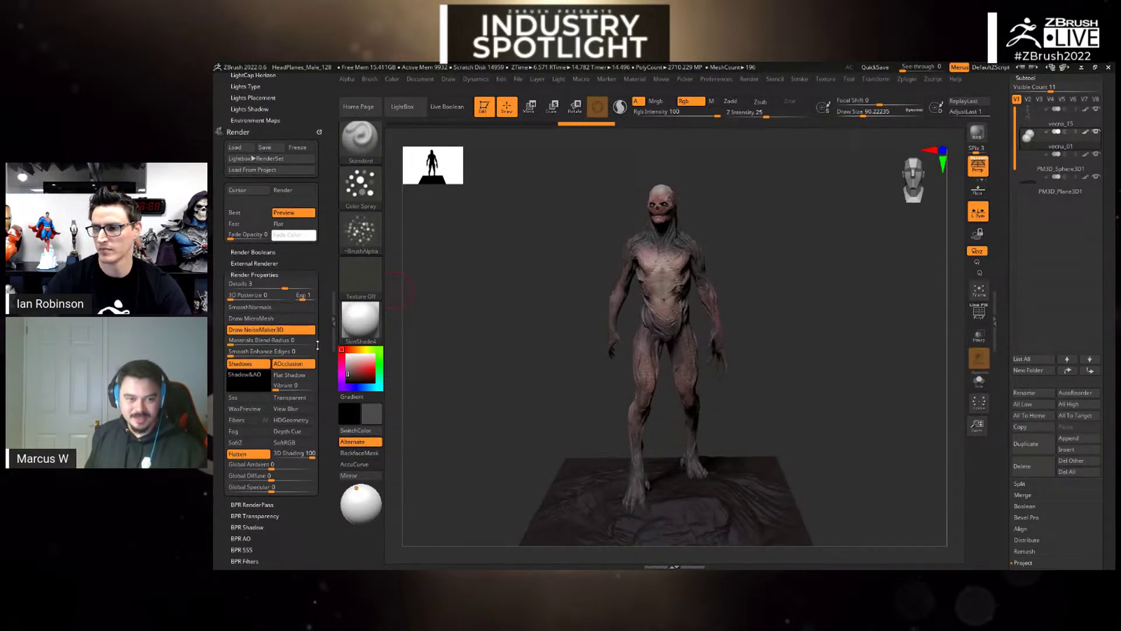
- Set BPR AO resolution to 4000, blur to 1 and VDepth to 1, and render the figure with BPR
click(241, 539)
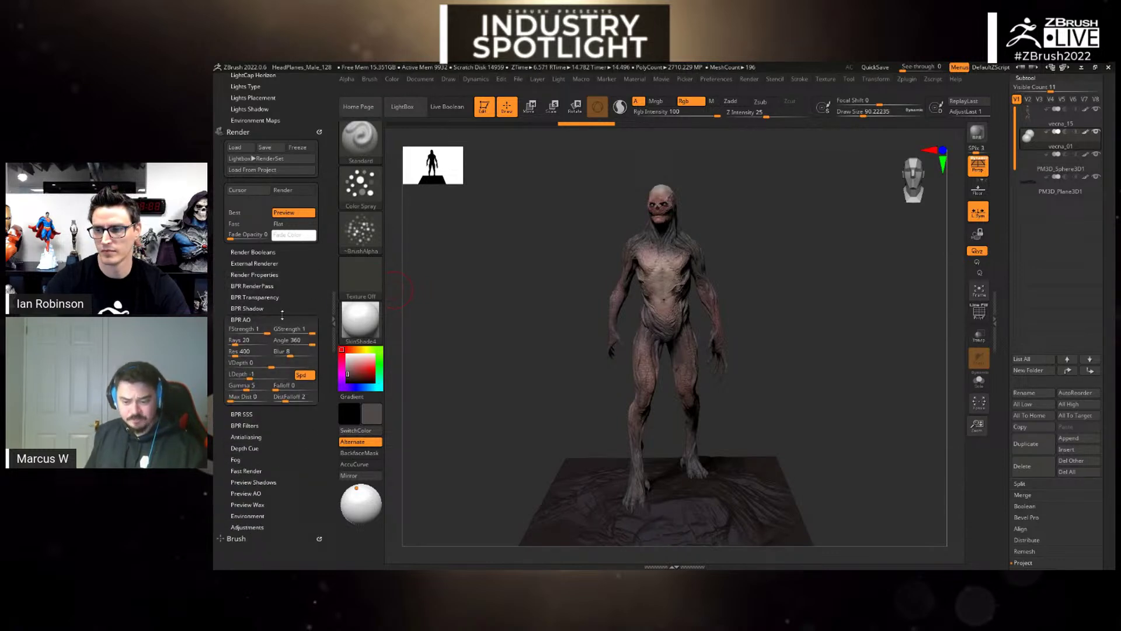
drag(234, 352, 241, 351)
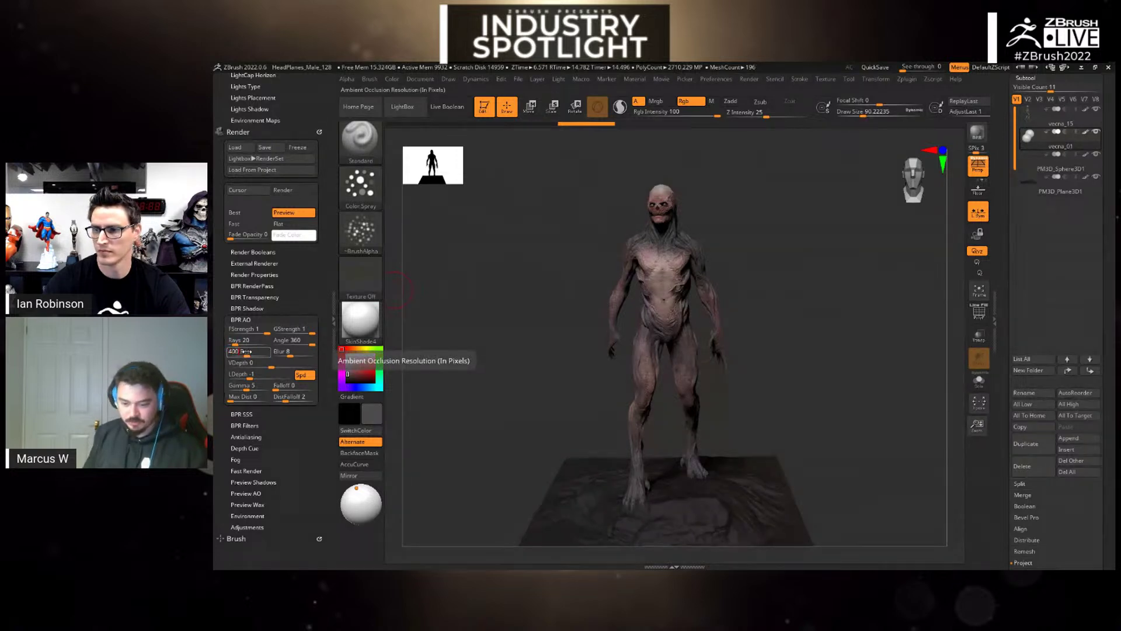
click(288, 352)
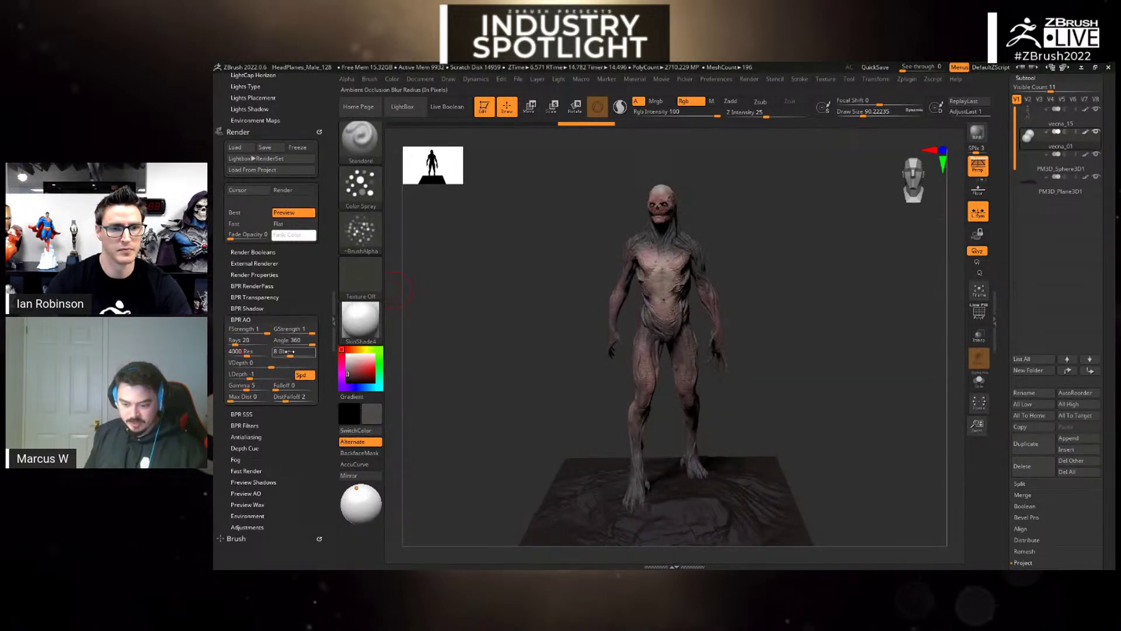
text(1)
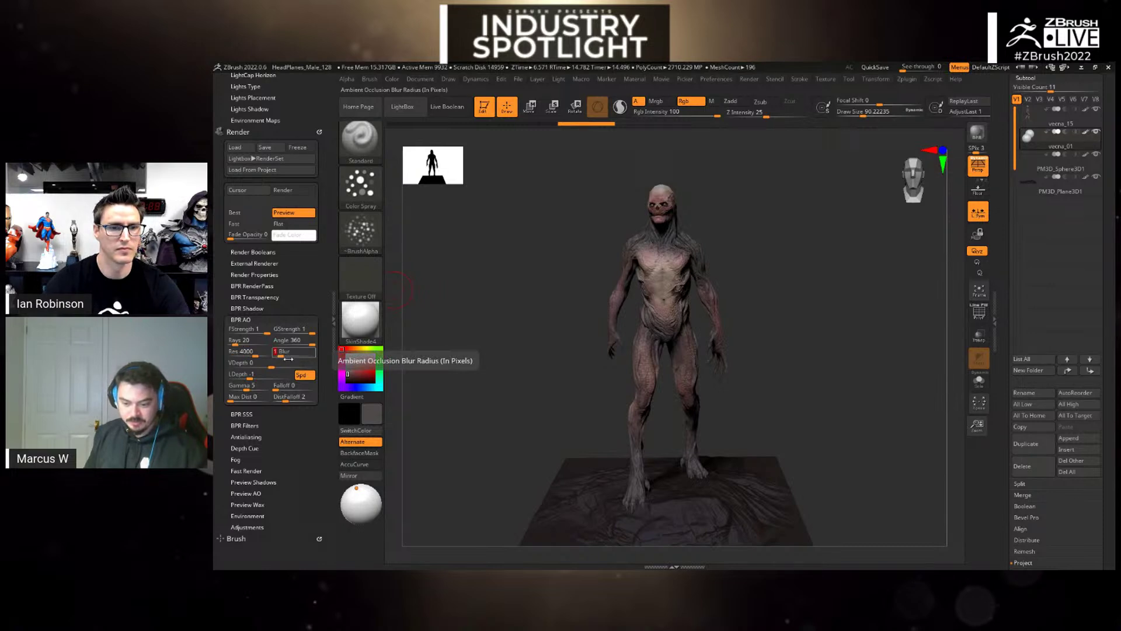
click(256, 362)
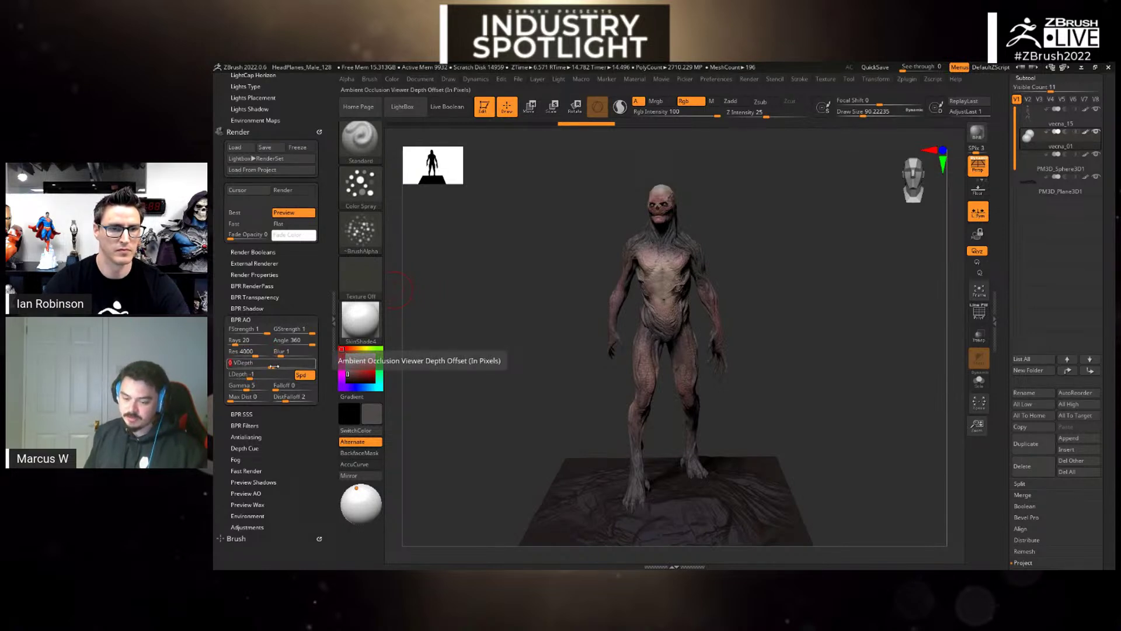
drag(288, 365, 285, 367)
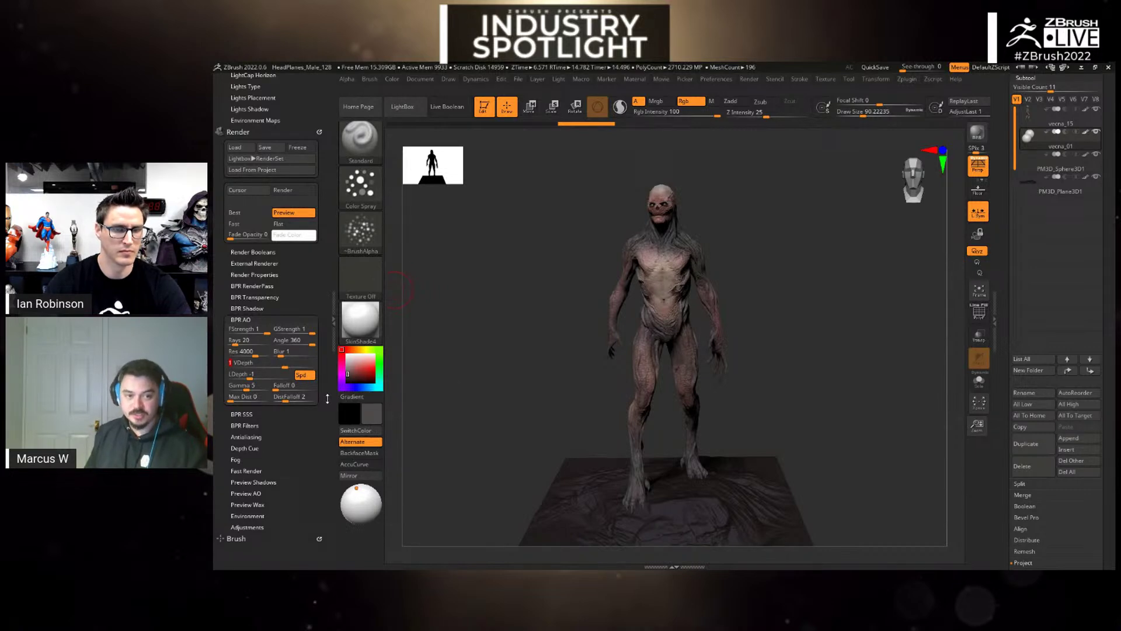
click(977, 133)
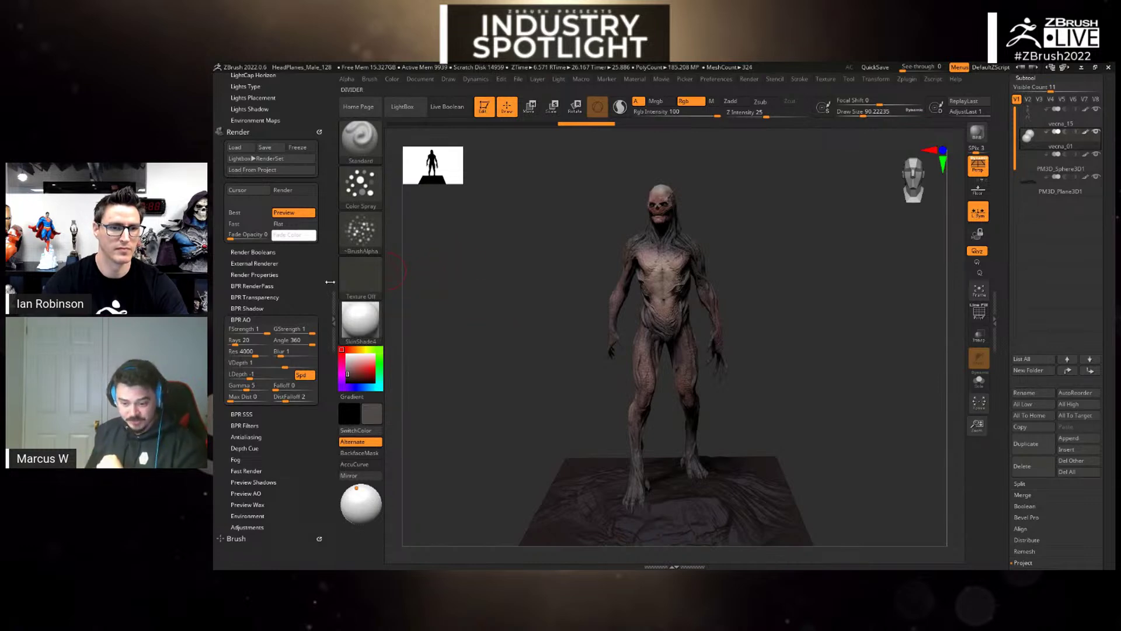
- Check the BPR render passes and start exporting the Shaded pass as a JPEG to the ZBRUSH_LIVE_STREAM folder
click(270, 285)
mouse_move(309, 331)
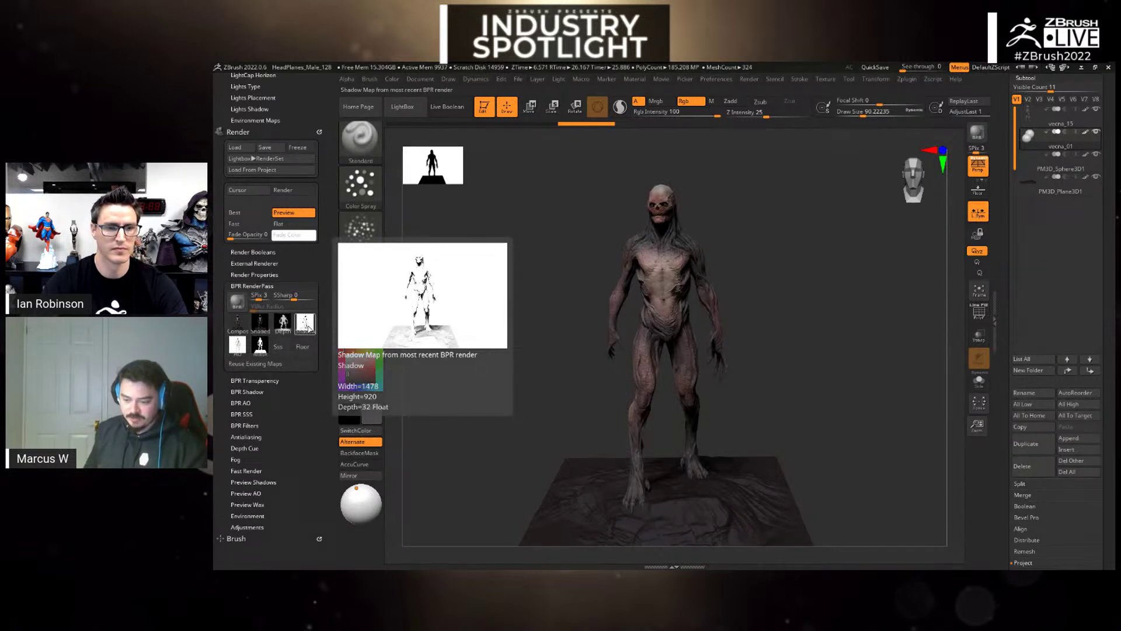
mouse_move(241, 349)
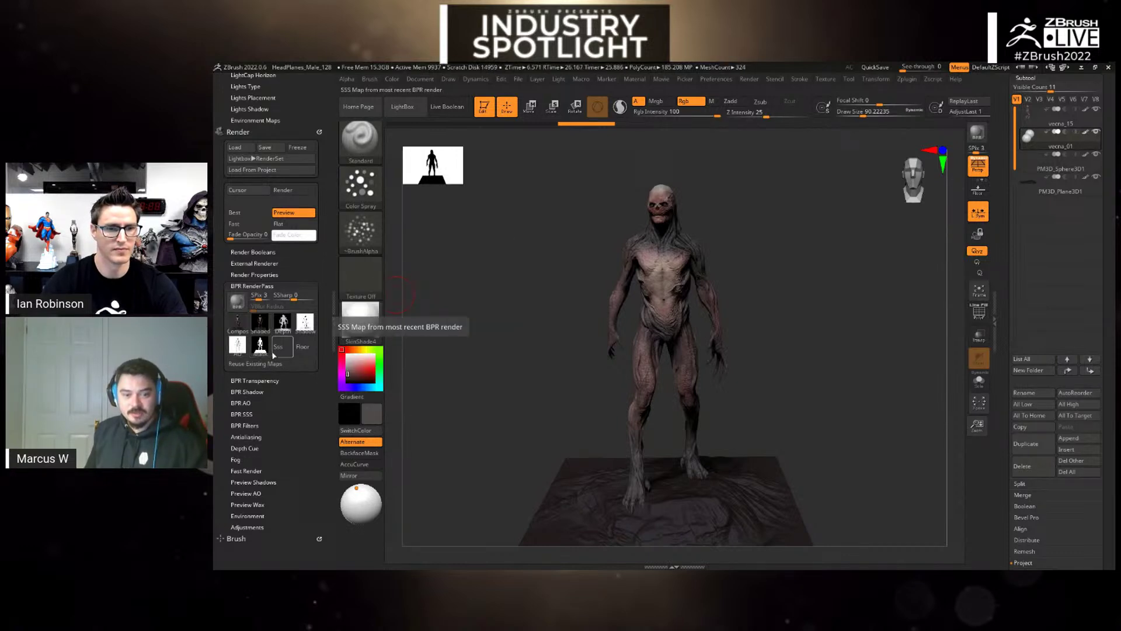
mouse_move(266, 331)
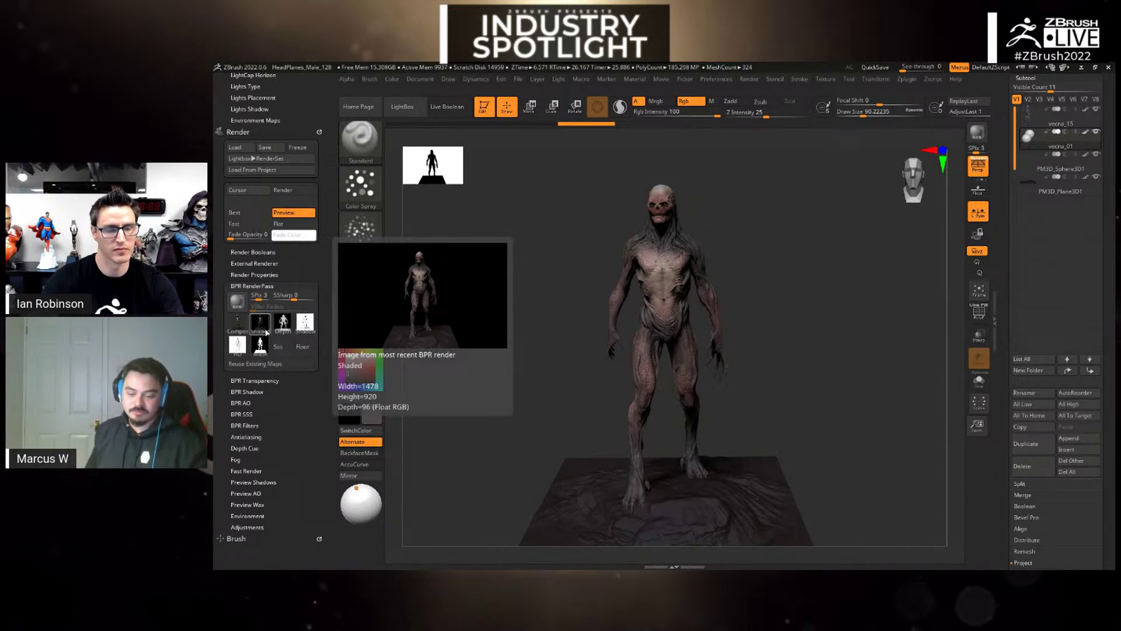
click(261, 322)
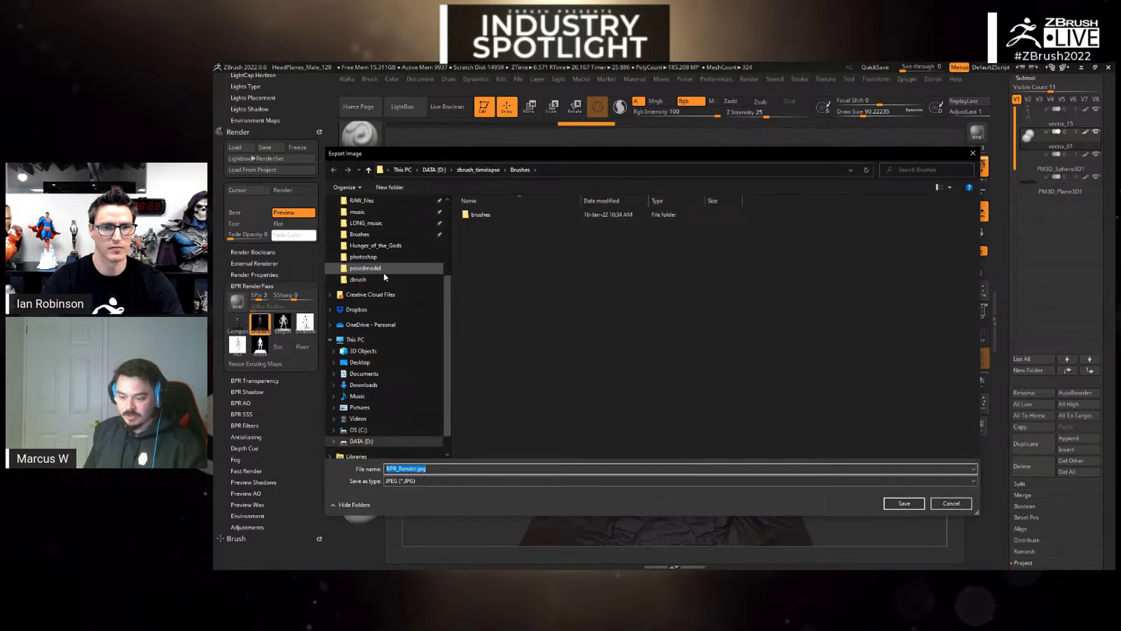
scroll(385, 272, up, 4)
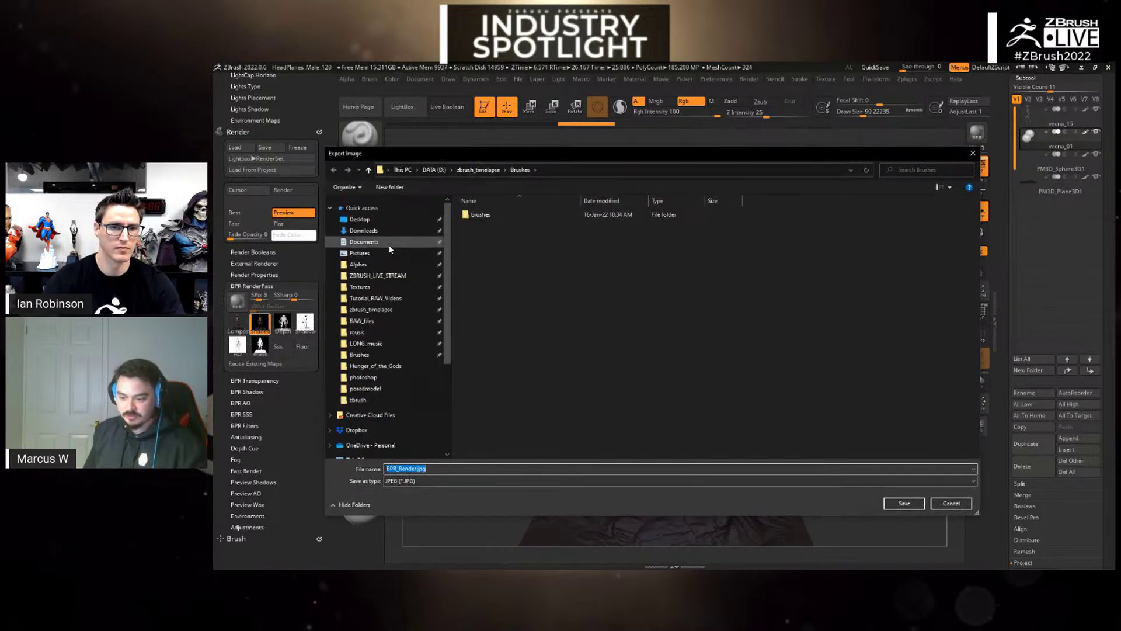
click(380, 275)
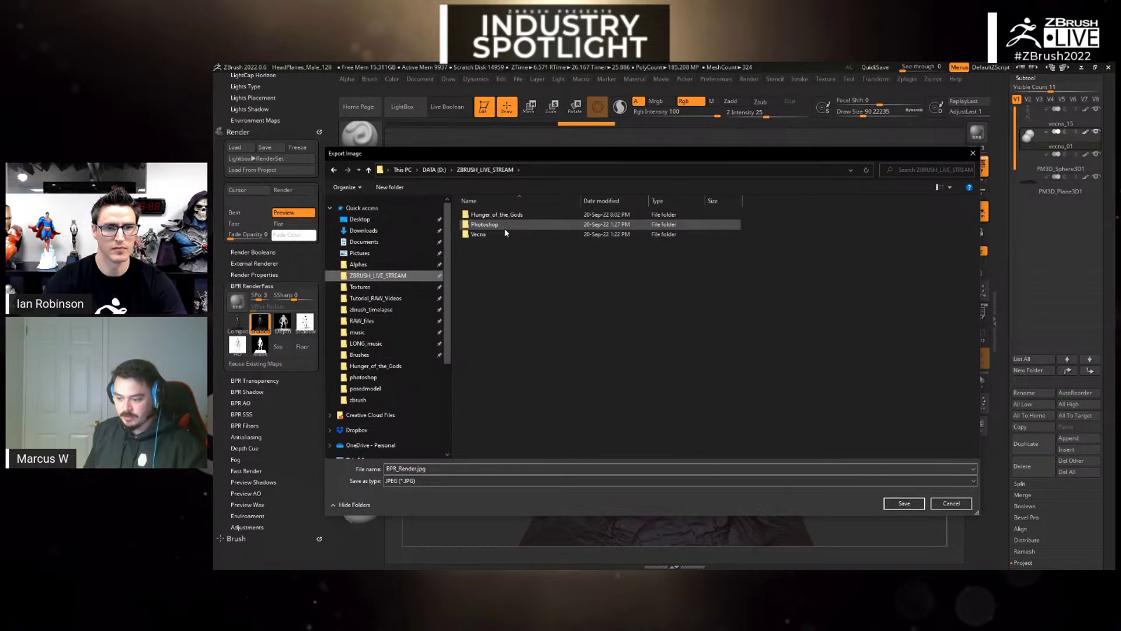
- Create a new folder inside ZBRUSH_LIVE_STREAM, try naming it vecna, and open it as the export location
click(390, 186)
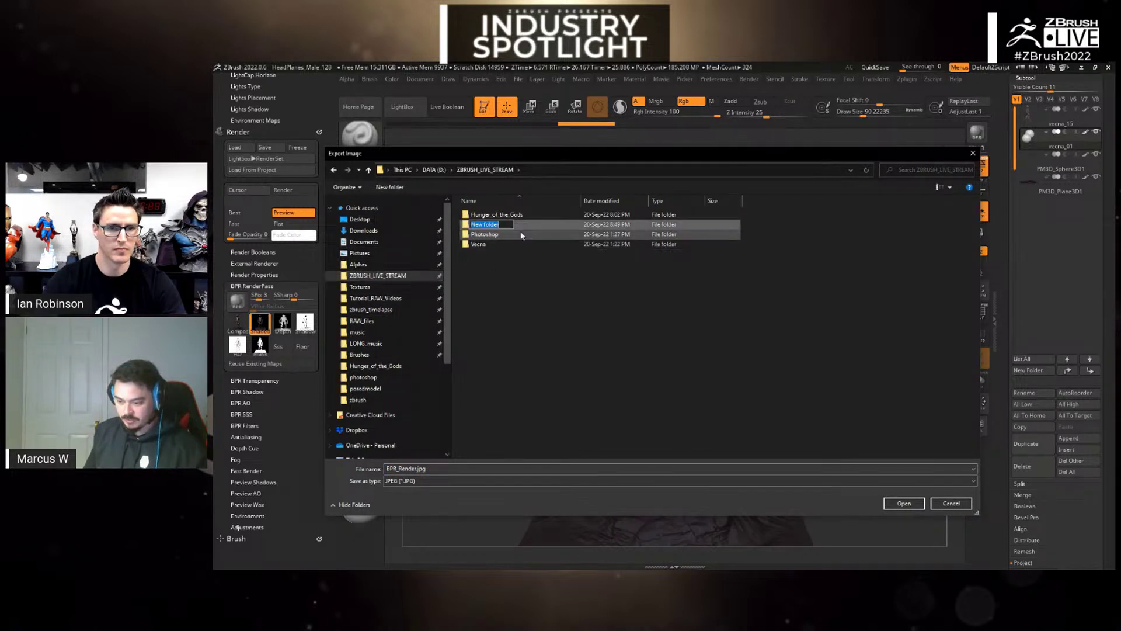
text(vecna)
key(Return)
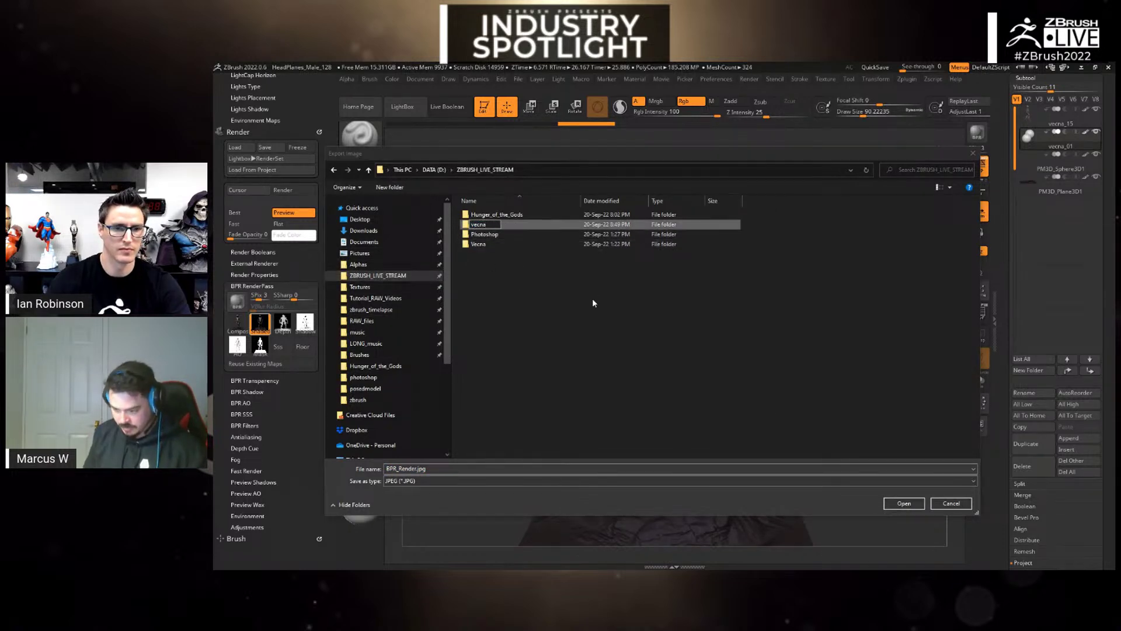
click(701, 404)
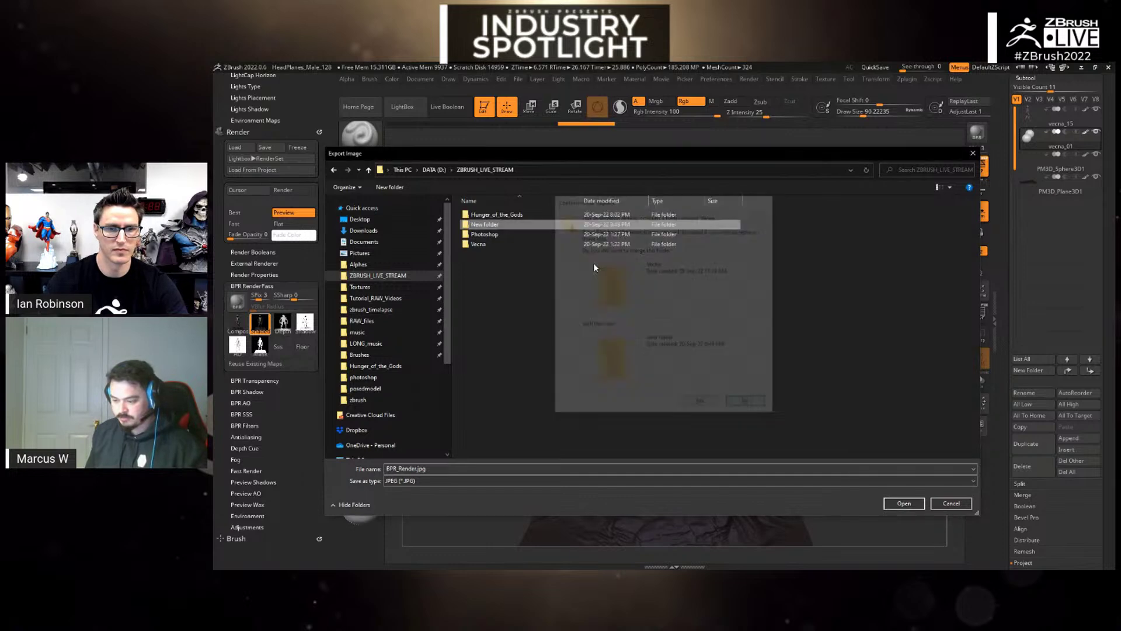
double_click(503, 244)
click(491, 169)
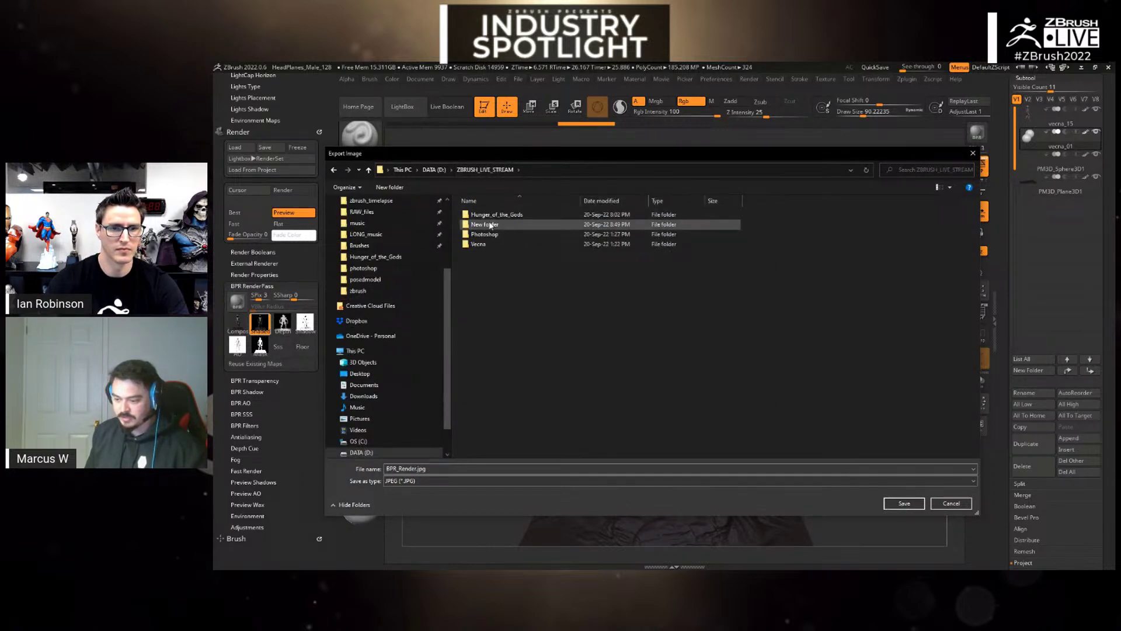
double_click(502, 227)
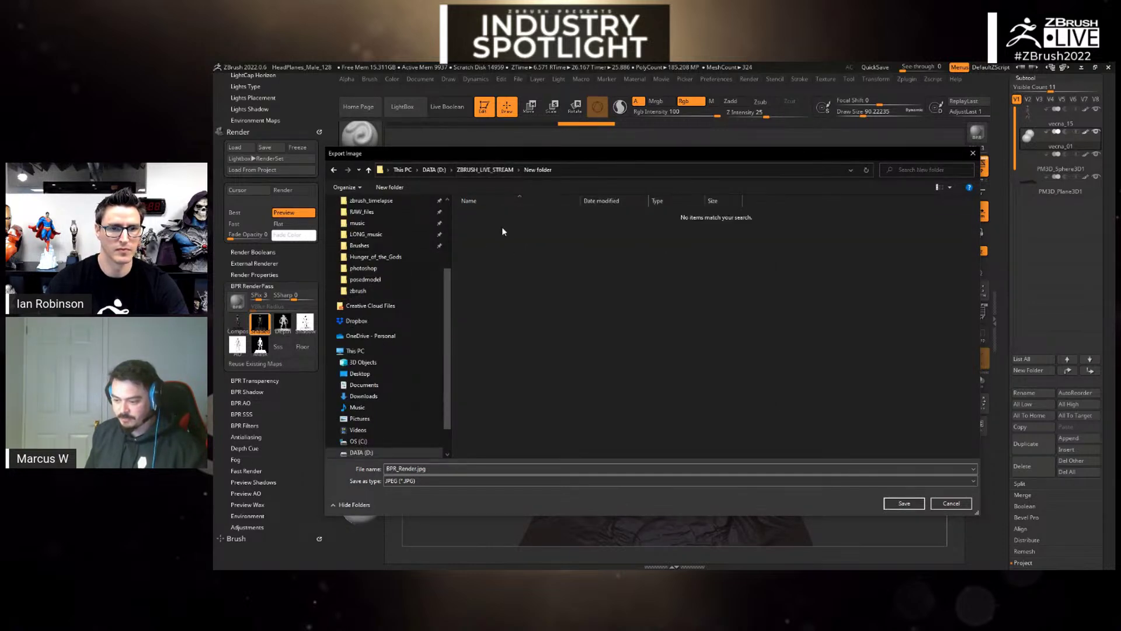
- Export the Shaded pass into the new folder as BPR_Render.psd in Photoshop format
click(520, 480)
click(520, 497)
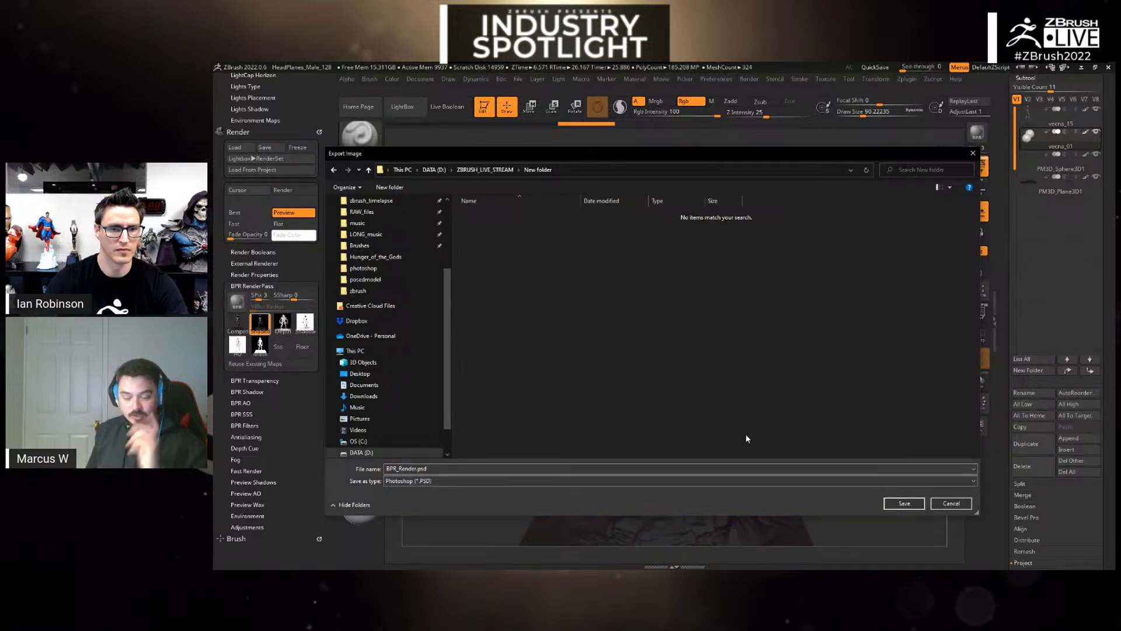
click(904, 503)
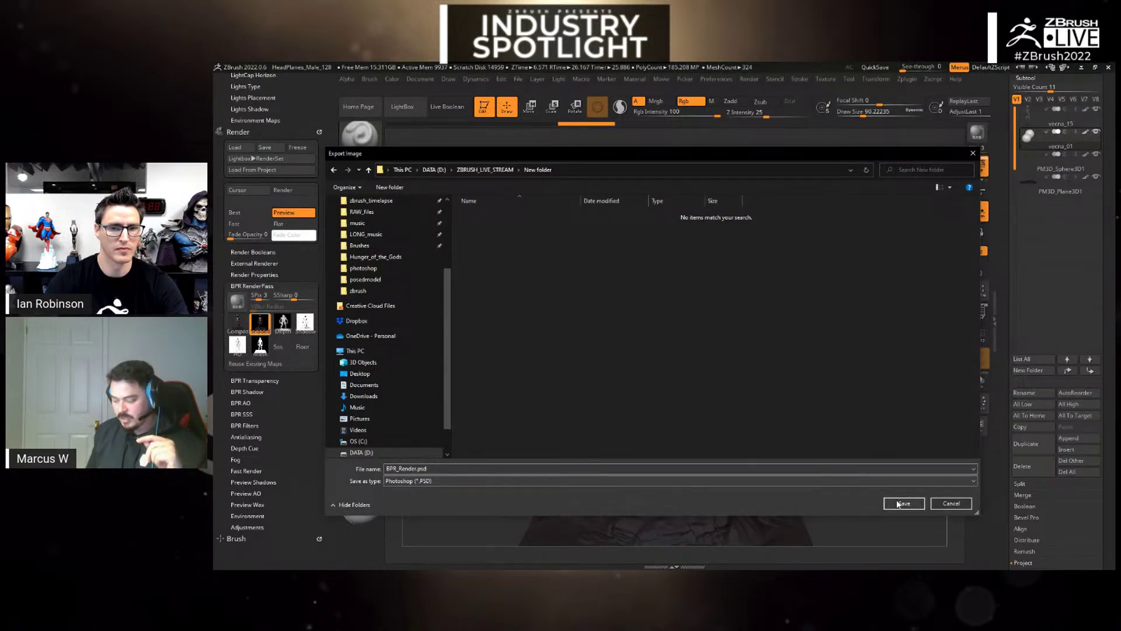
- Check the preview Details level in the Render Properties
click(264, 274)
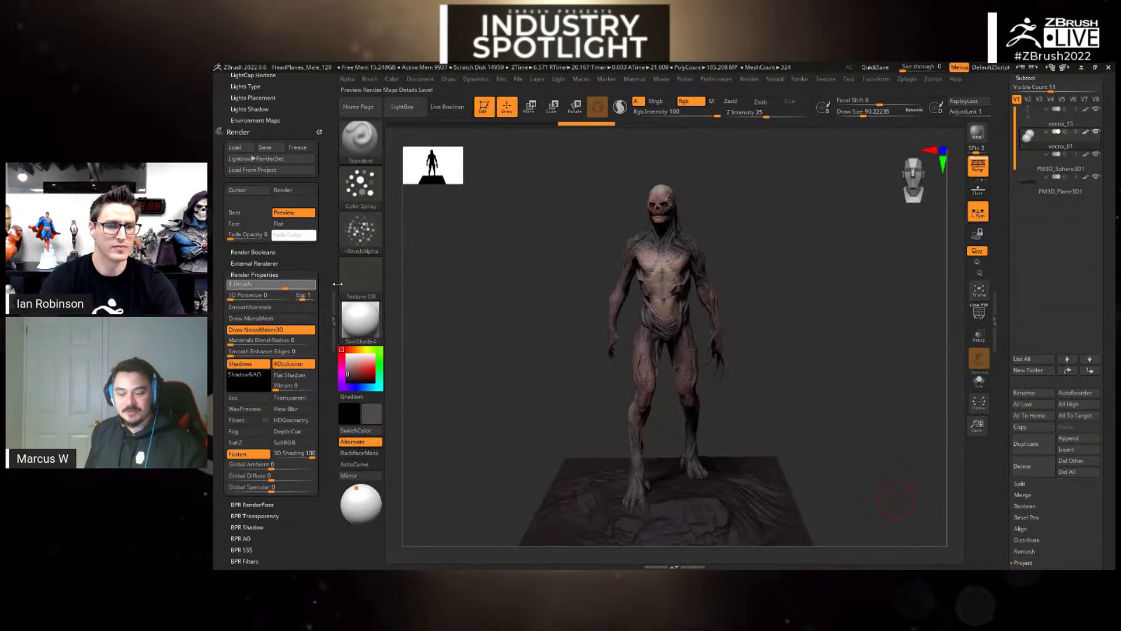
click(314, 288)
click(286, 287)
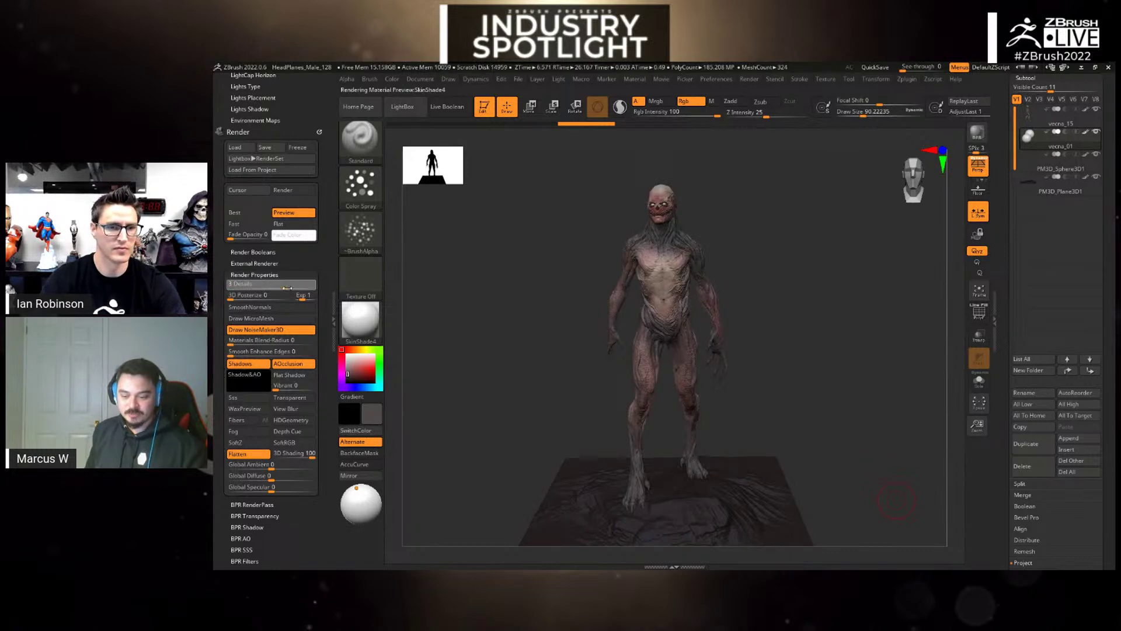
- Resize the document to a width of 1920 and a height of 1080, accepting that it cannot be undone
click(420, 79)
click(474, 302)
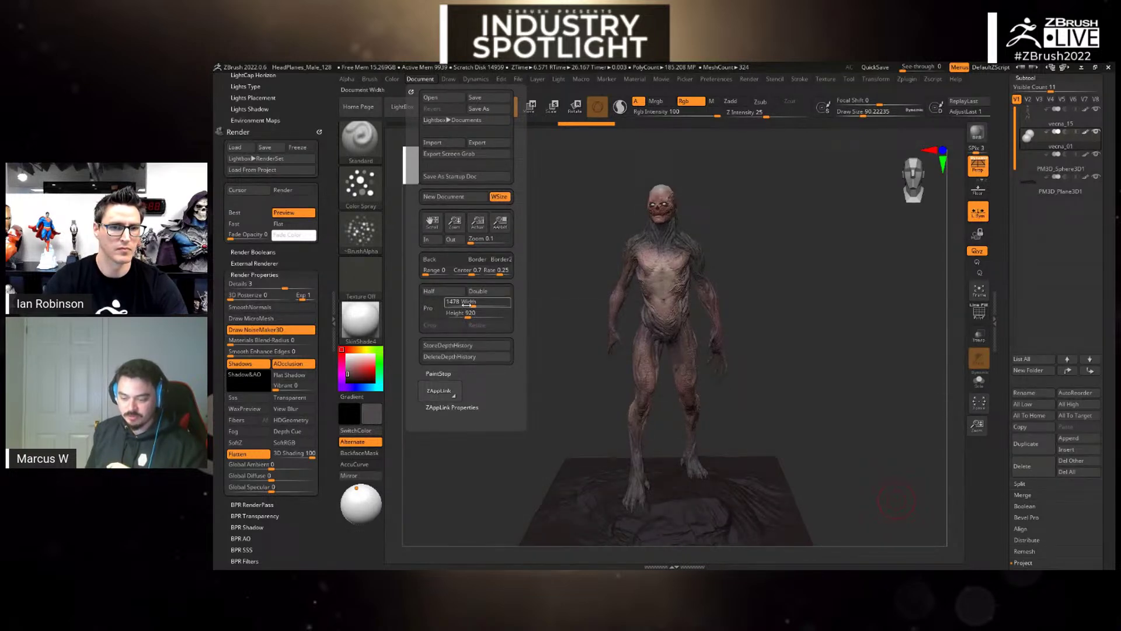
click(474, 303)
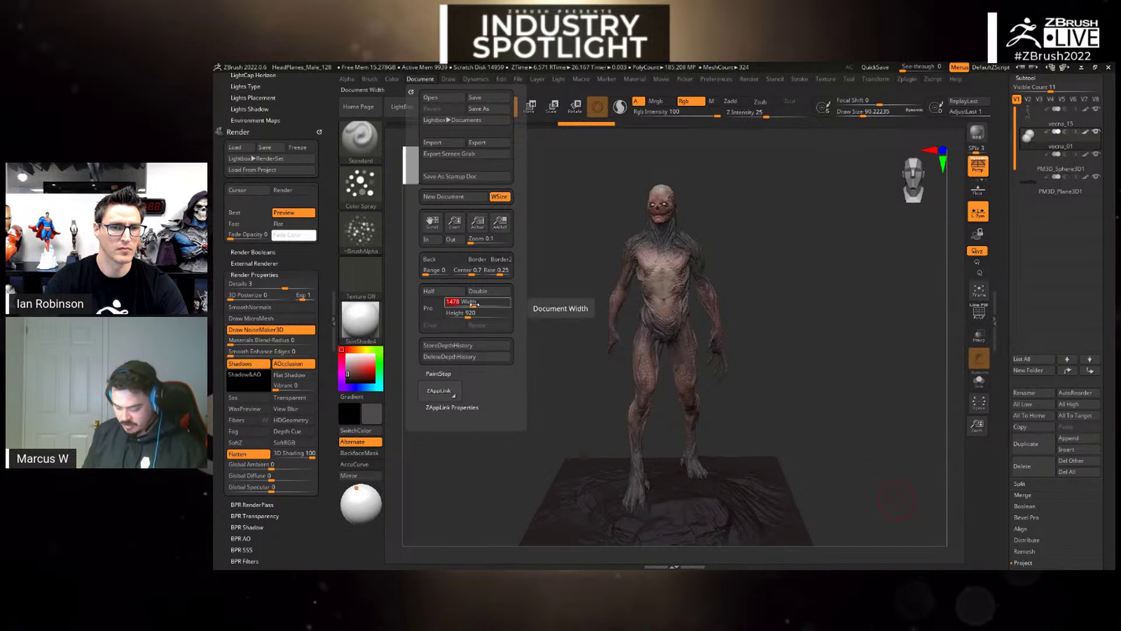
text(1920)
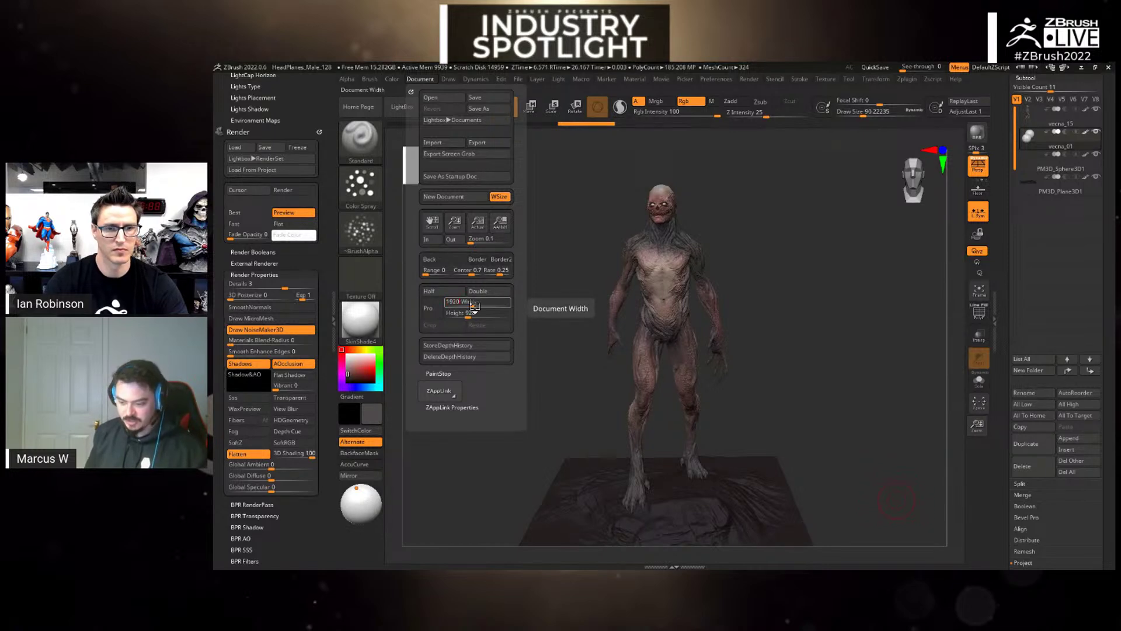
click(476, 313)
text(1080)
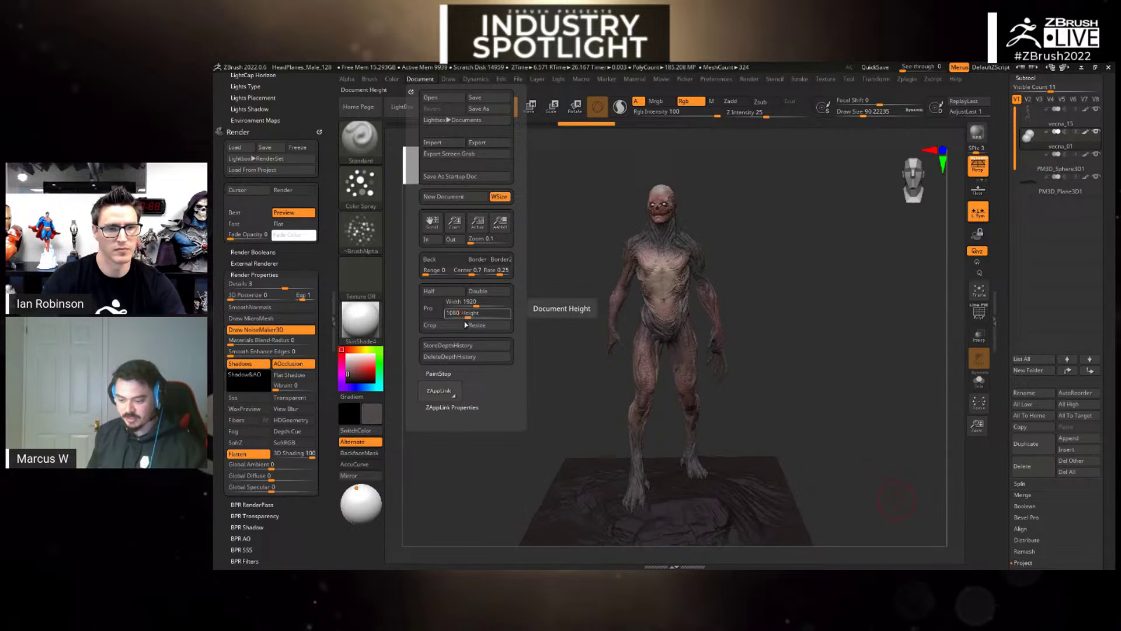
key(Return)
click(495, 326)
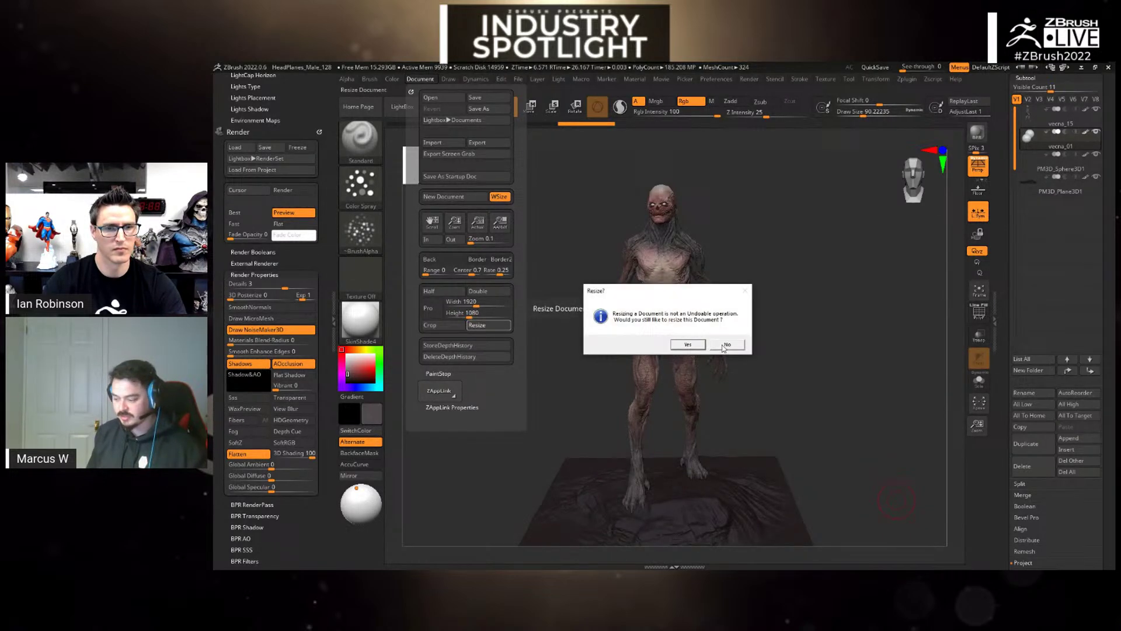
click(694, 350)
- Clear the resized canvas and redraw the figure on it in Edit mode, fitting the whole body and base in view
key(ctrl+n)
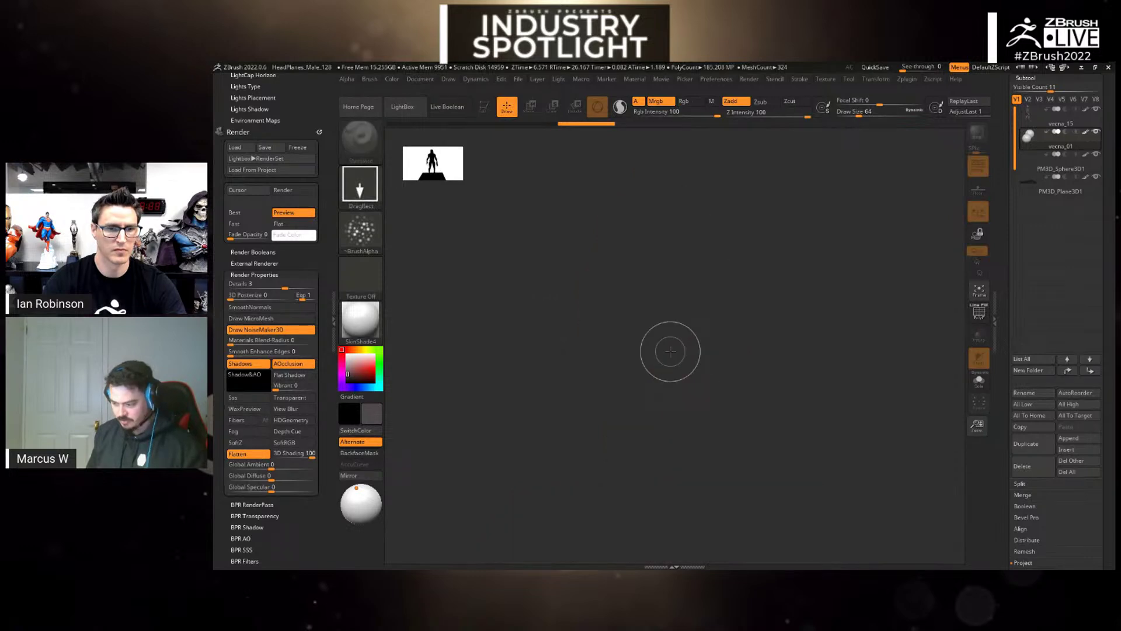
drag(670, 351, 717, 488)
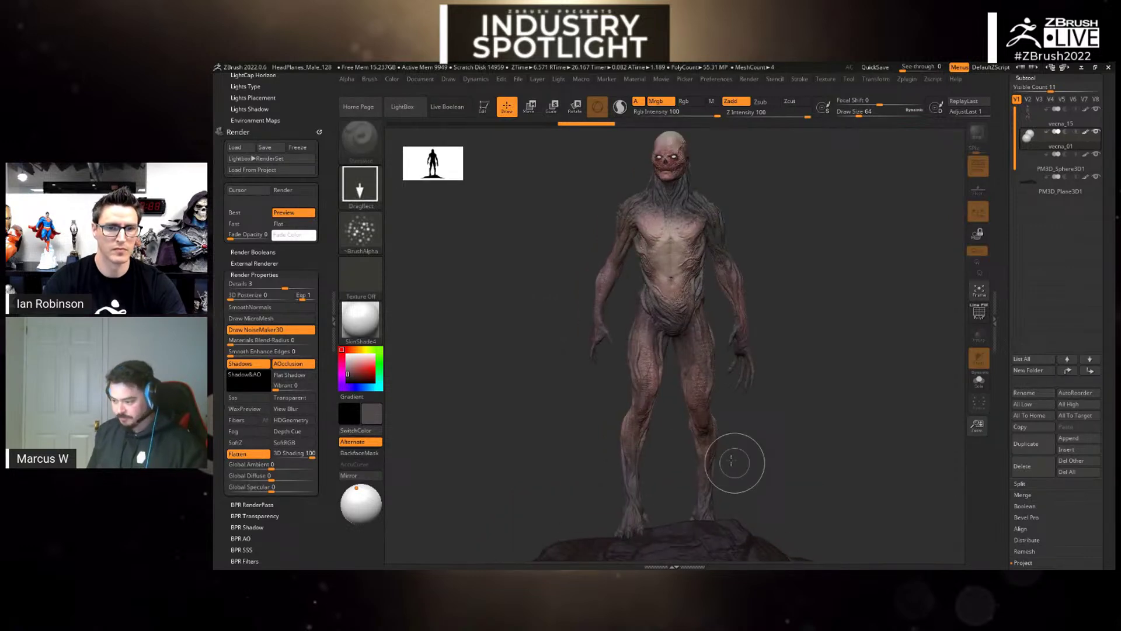
key(t)
drag(977, 424, 978, 461)
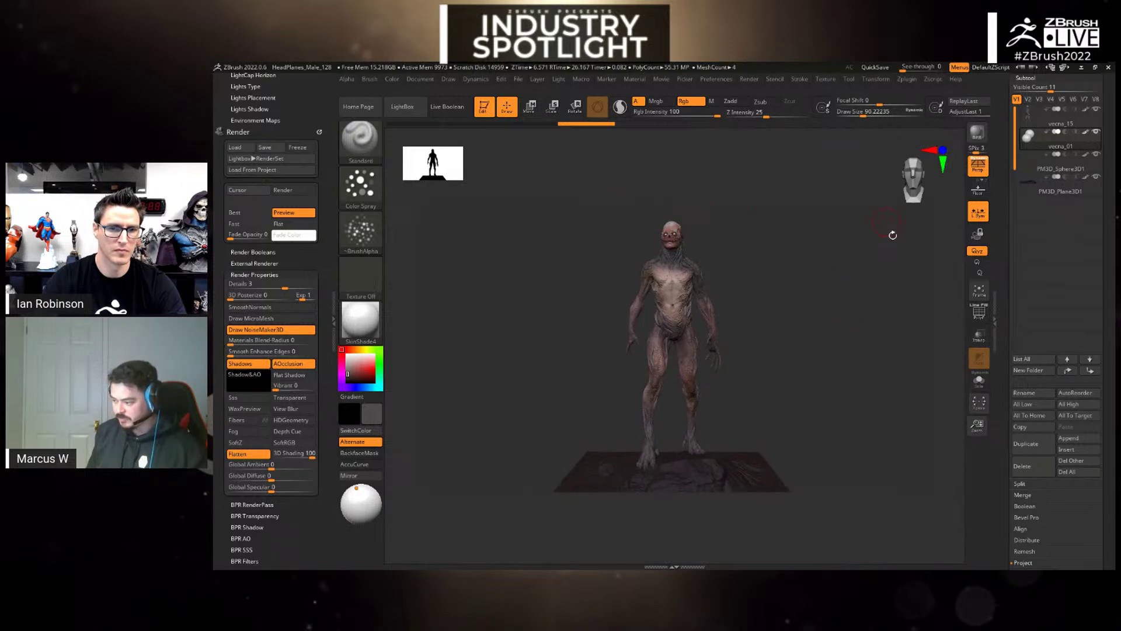
drag(825, 334, 854, 334)
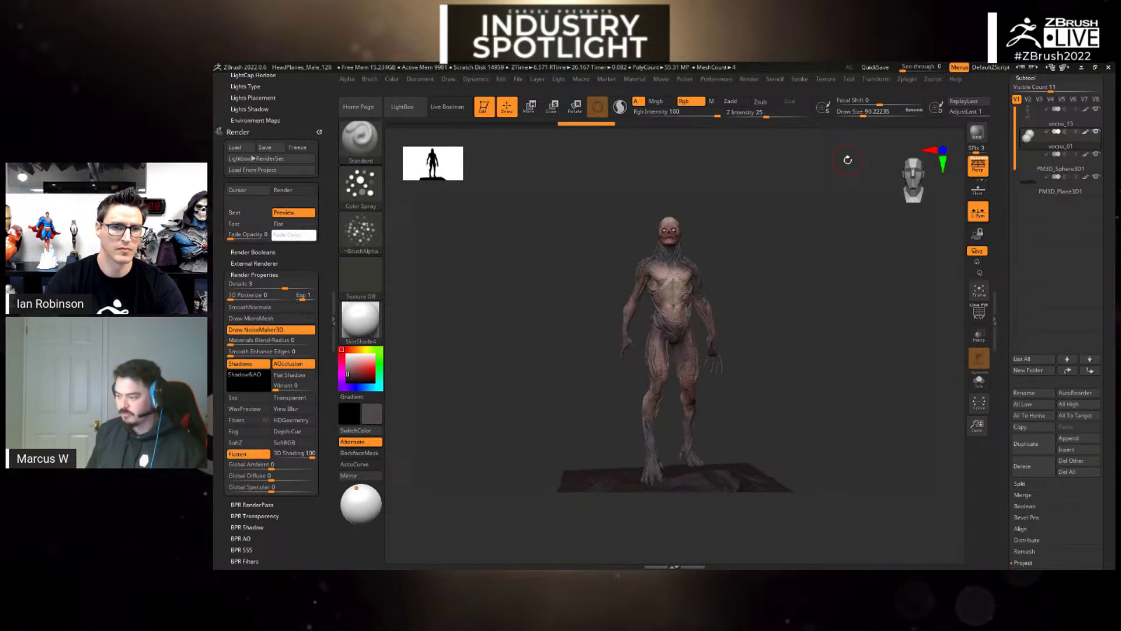
- Render the reframed figure with BPR and turn off Shadows and AOcclusion in the Render Properties
click(977, 130)
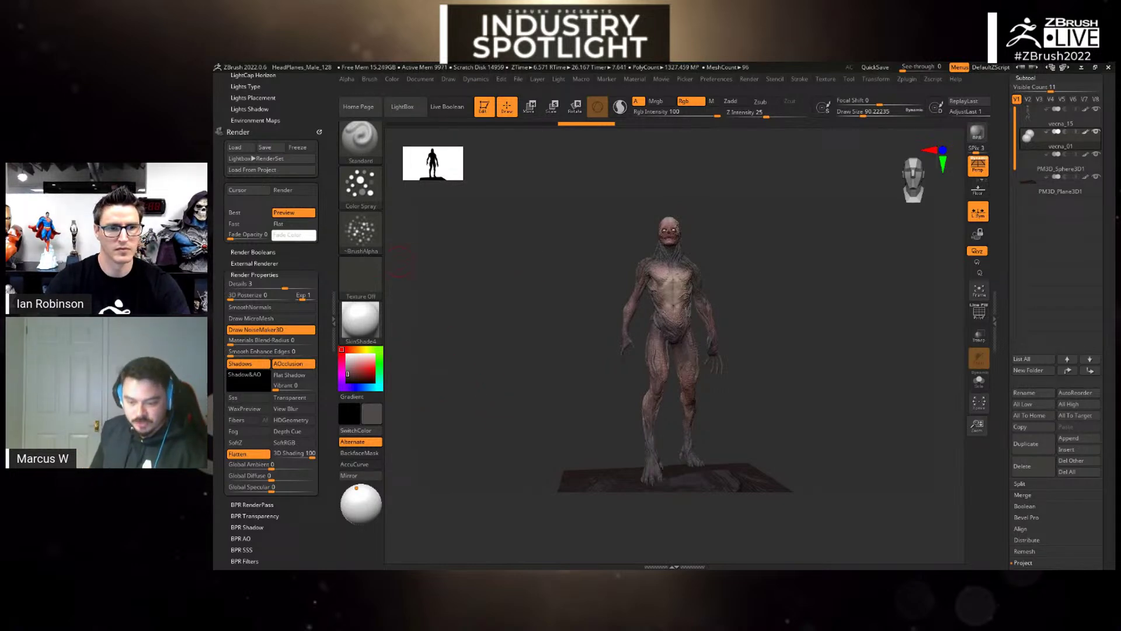
click(263, 504)
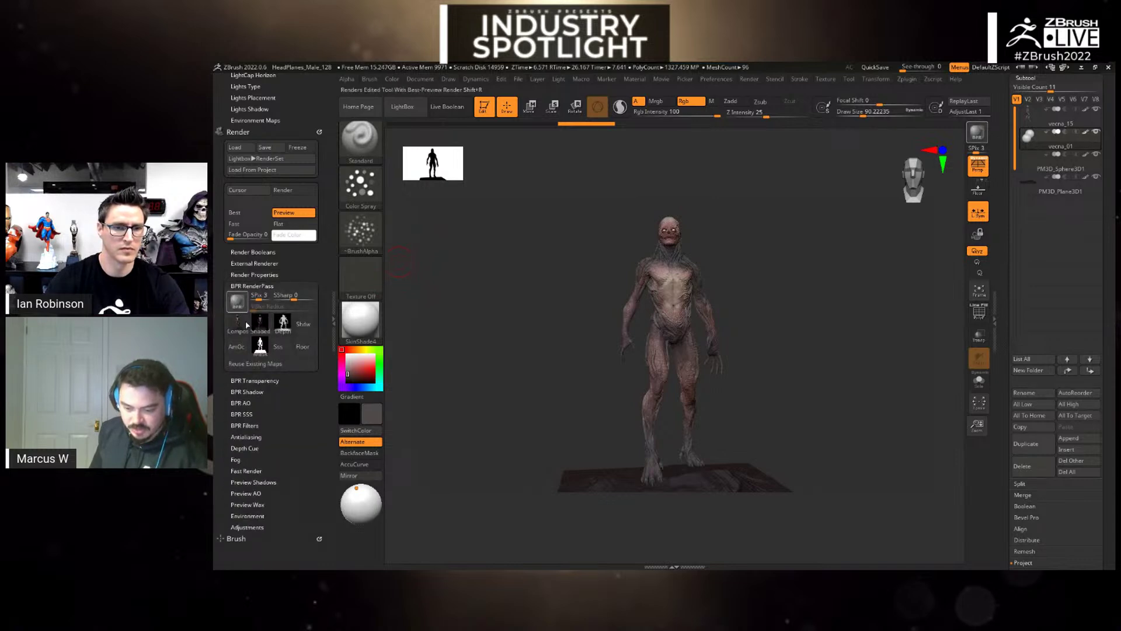
mouse_move(259, 355)
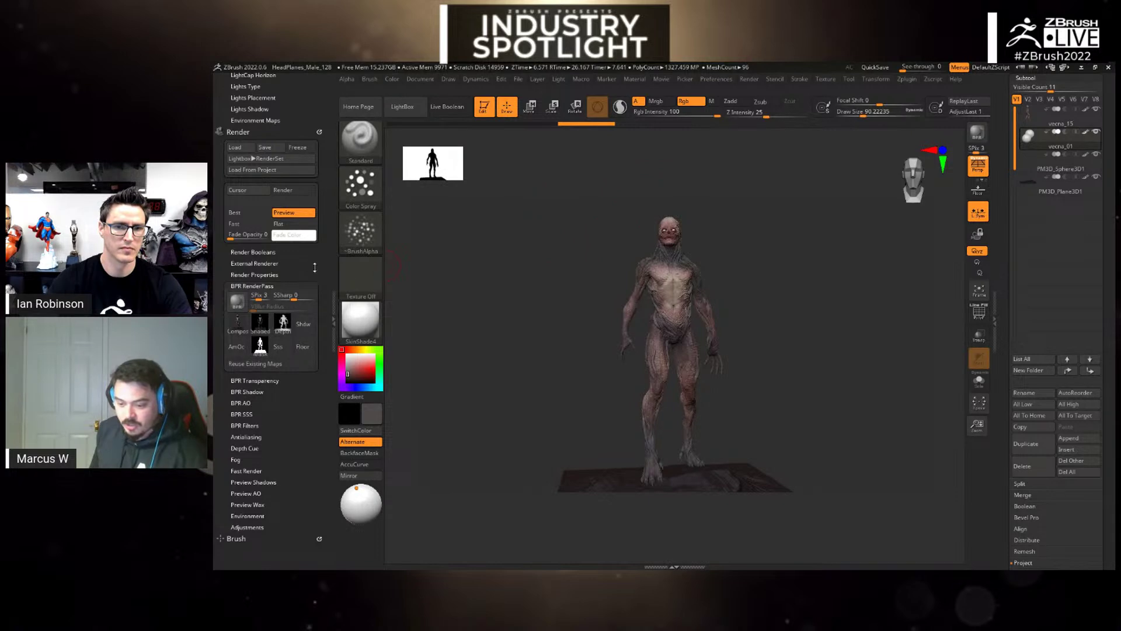
click(265, 275)
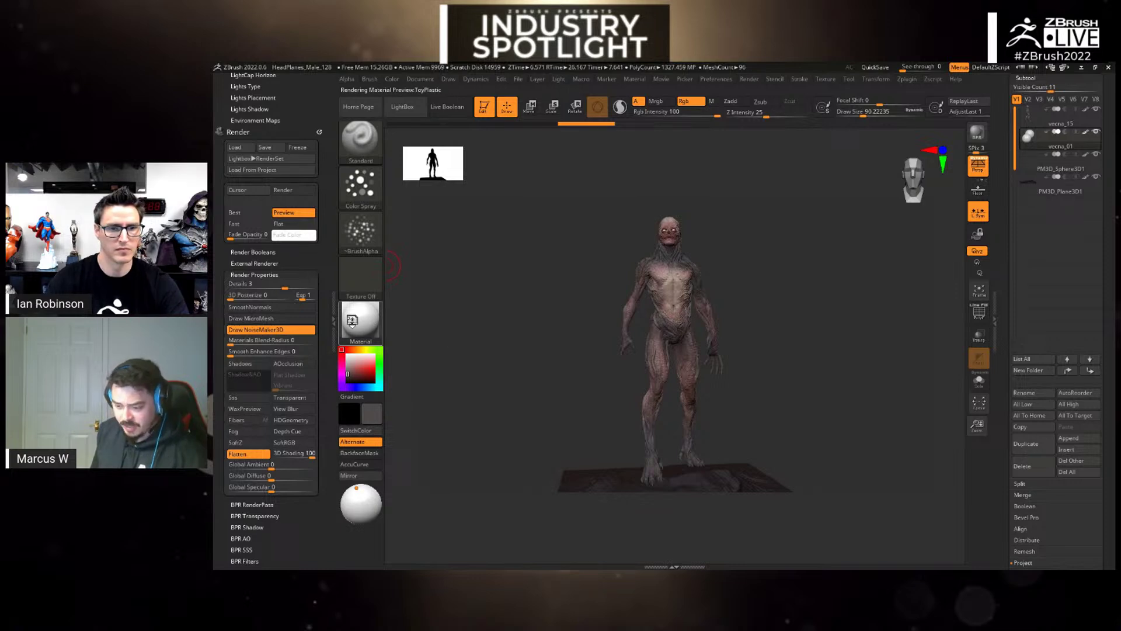
- Apply the Flat Color material to the figure, render it with BPR and check the resulting render passes
click(353, 322)
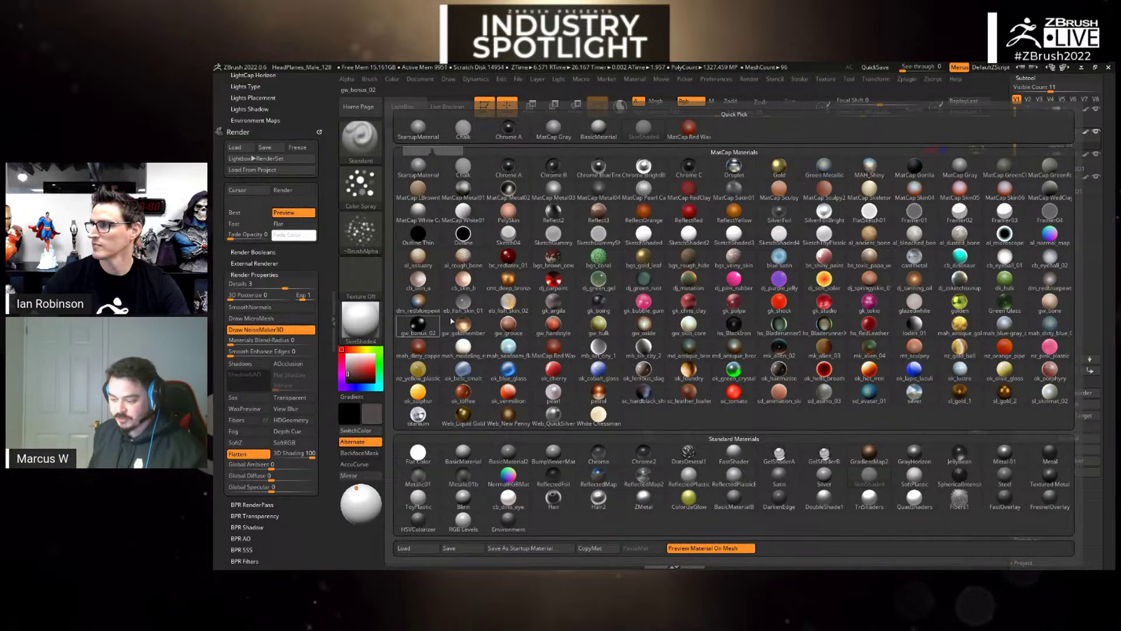
mouse_move(510, 301)
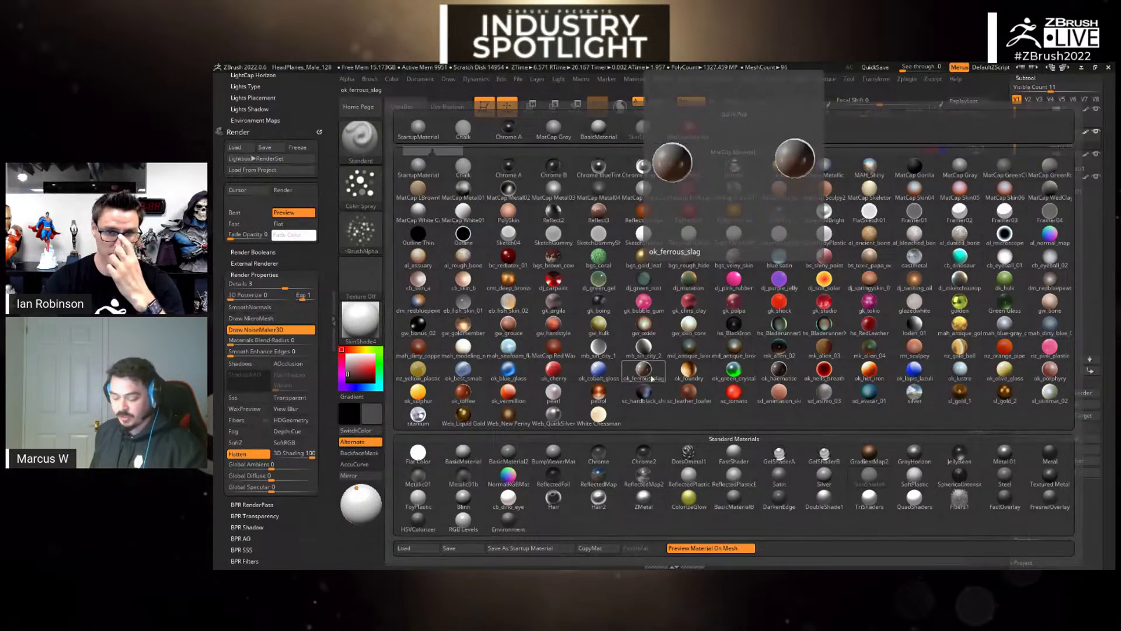
click(418, 452)
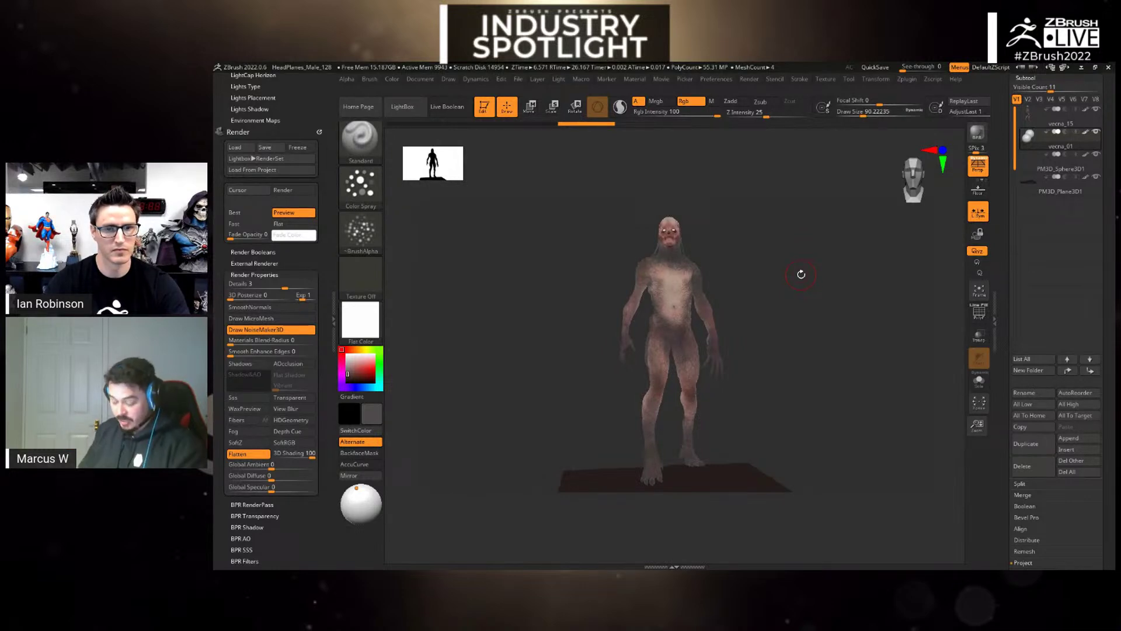
key(shift+r)
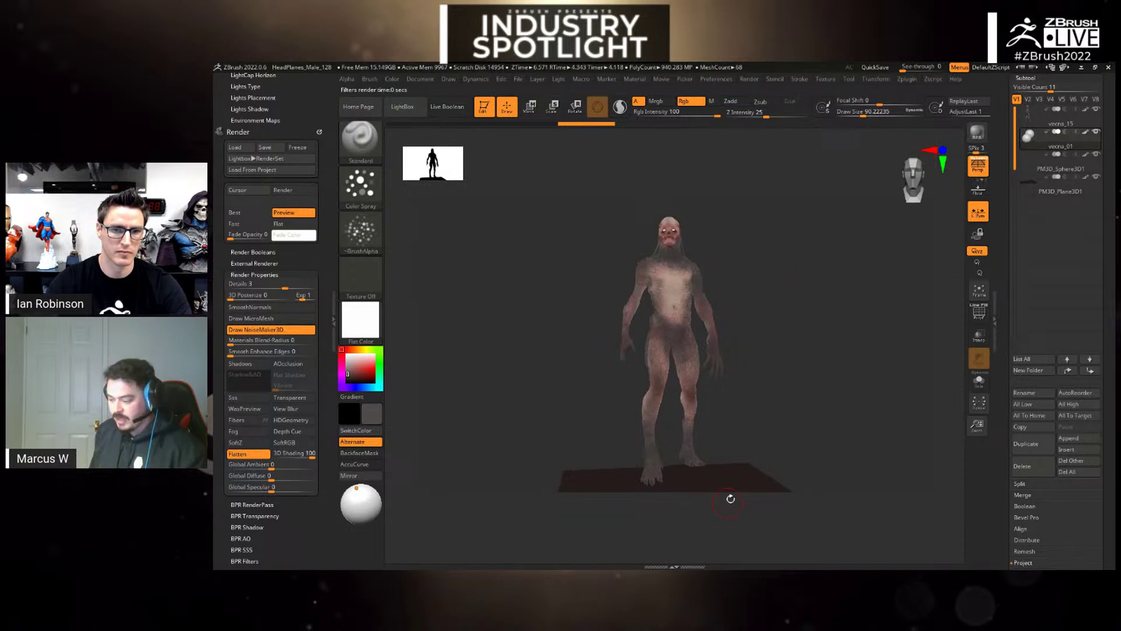
click(238, 503)
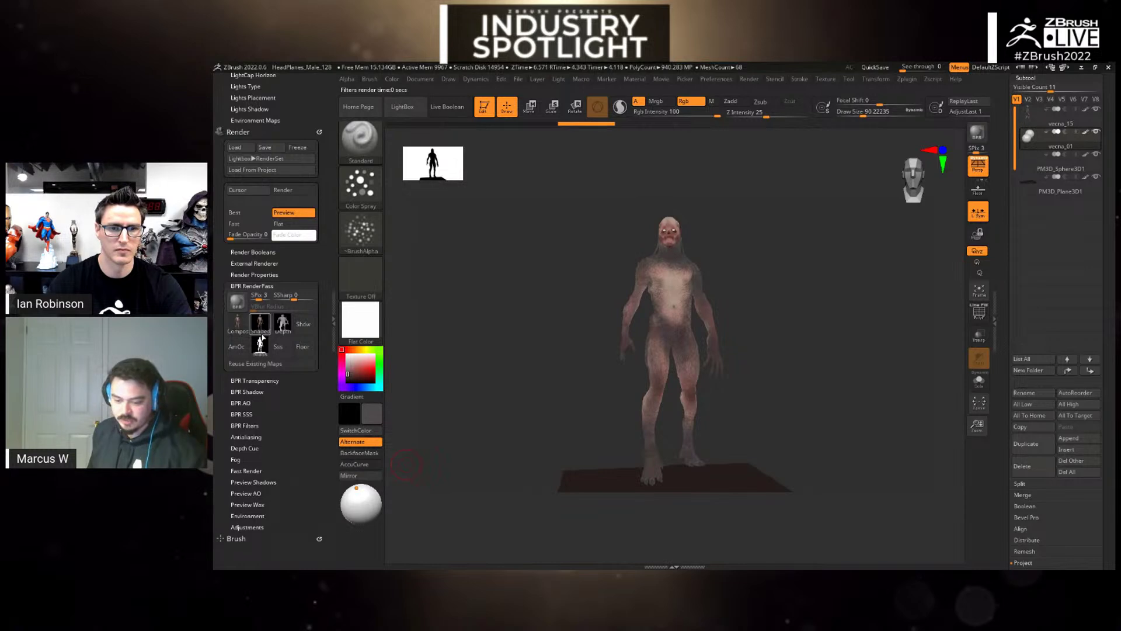
mouse_move(260, 326)
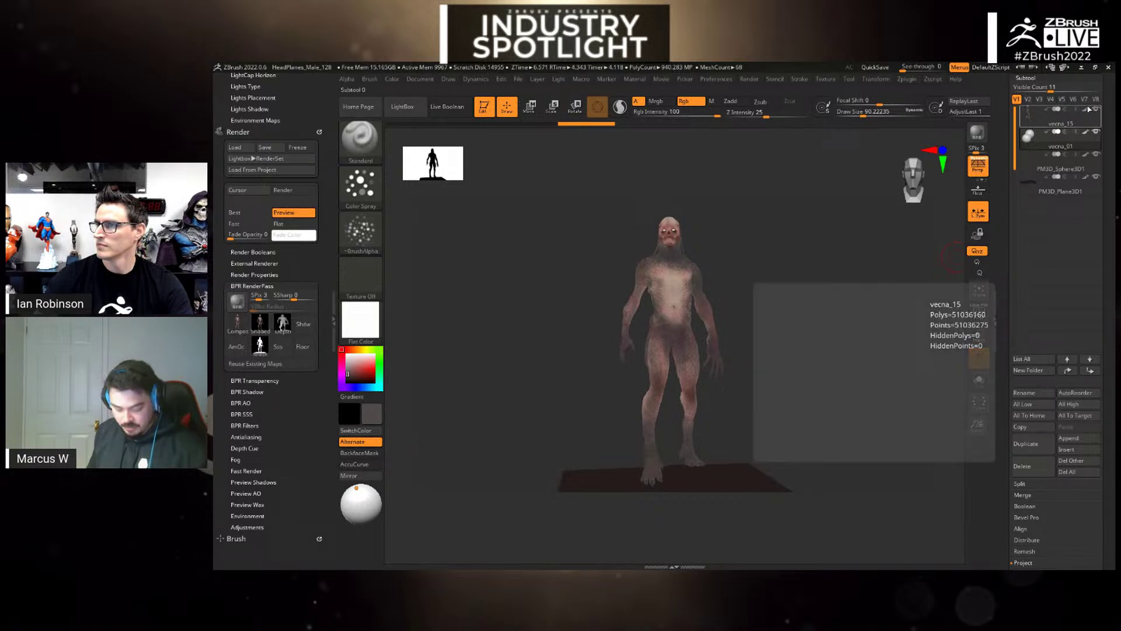
- Turn off polypaint display on all subtools, set the active colour to white and select the vecna_15 body subtool
shift+click(1087, 109)
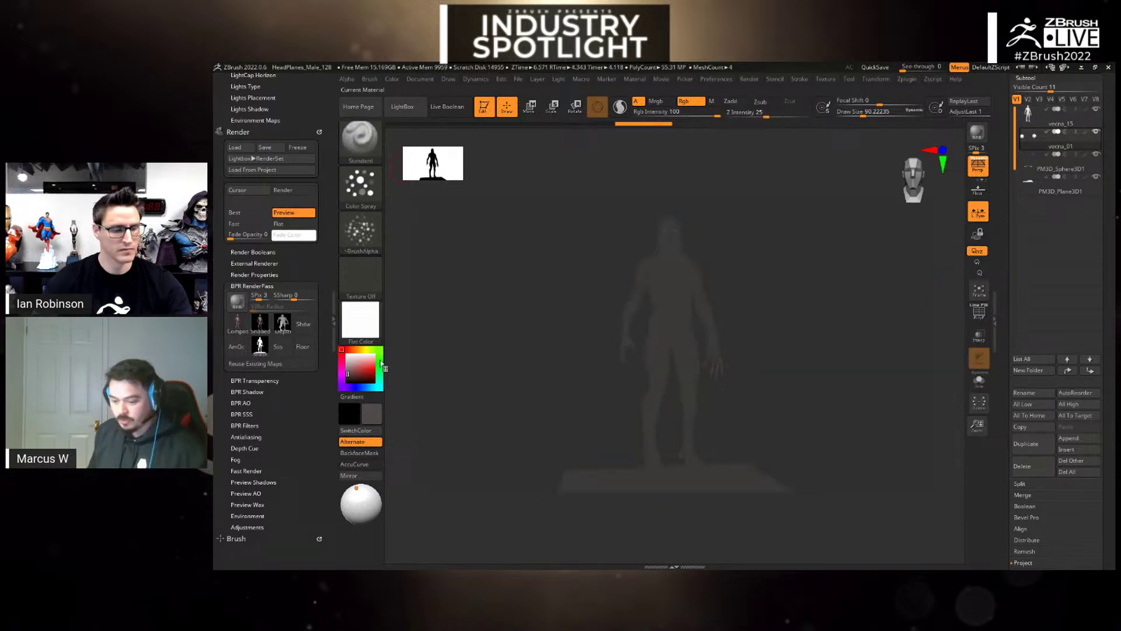
drag(349, 373, 347, 354)
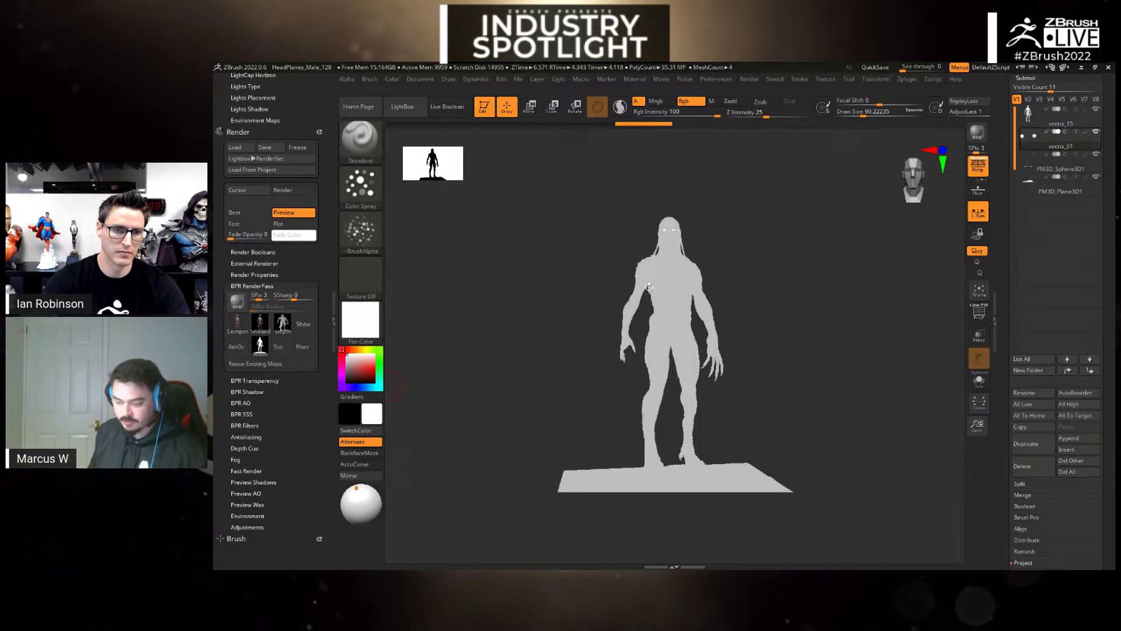
click(360, 320)
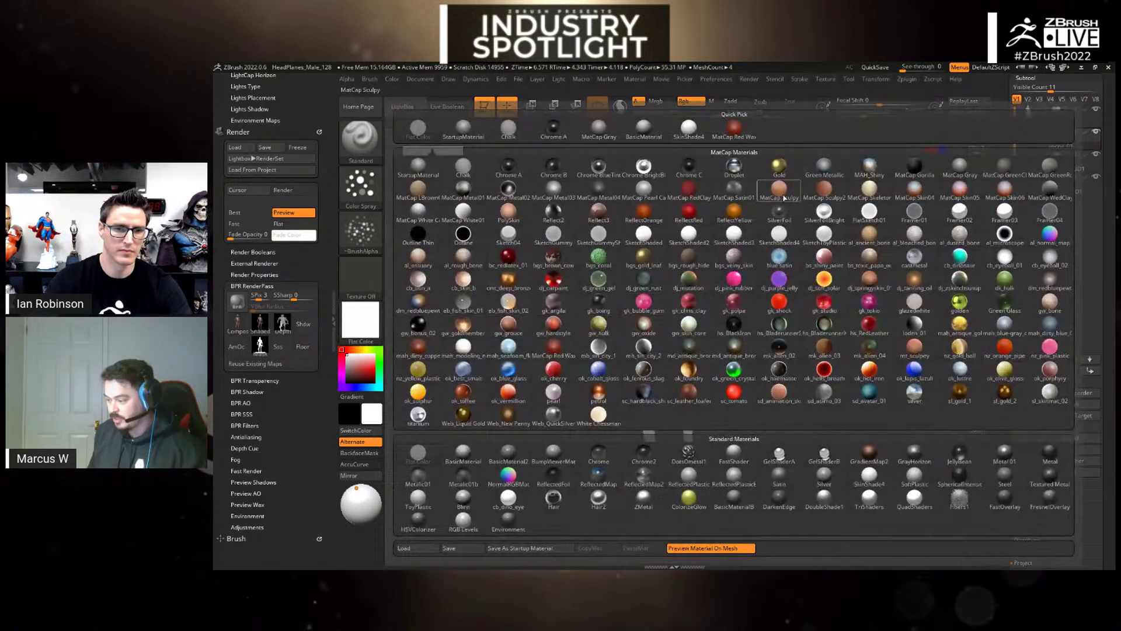
alt+click(677, 271)
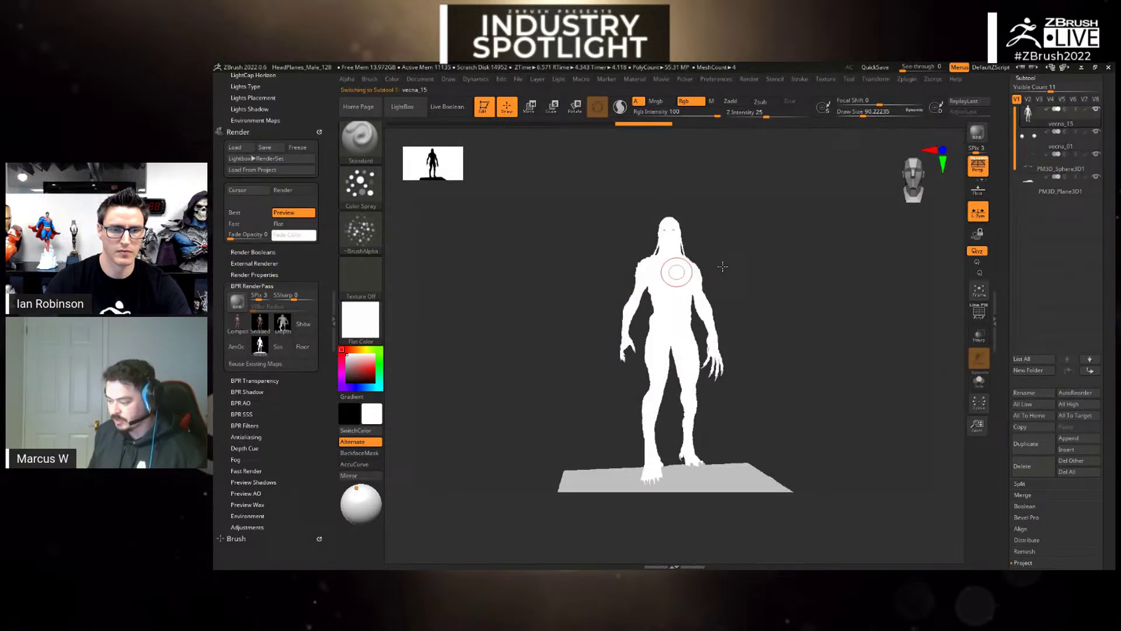
- Apply the MatCap Skin04 material to the unpainted figure and render it with BPR
click(375, 319)
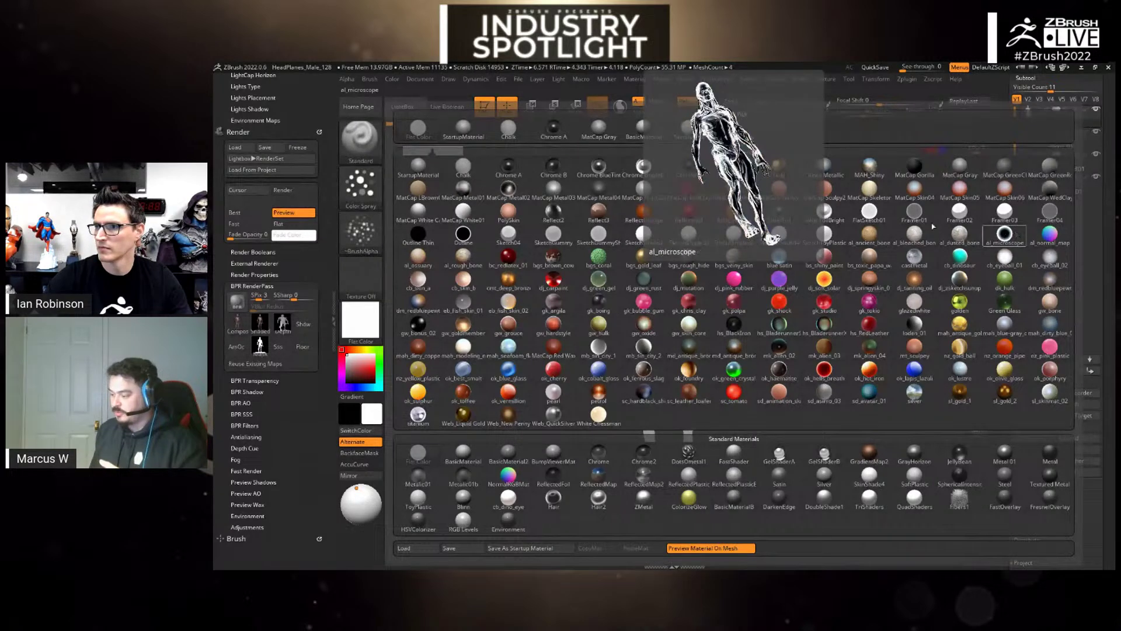
click(915, 188)
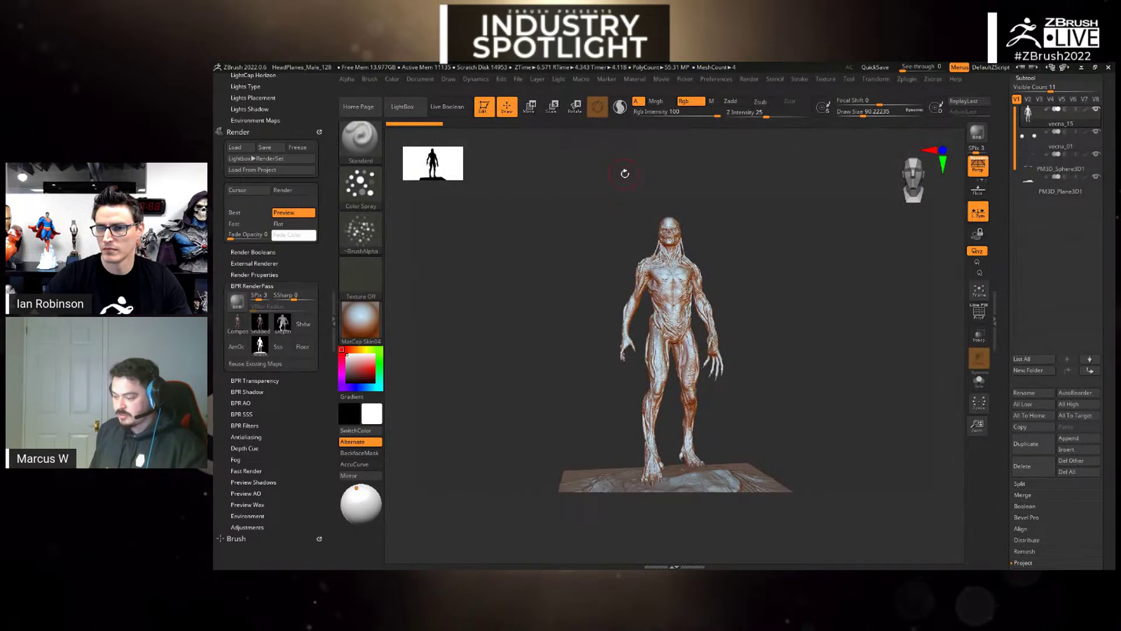
click(977, 132)
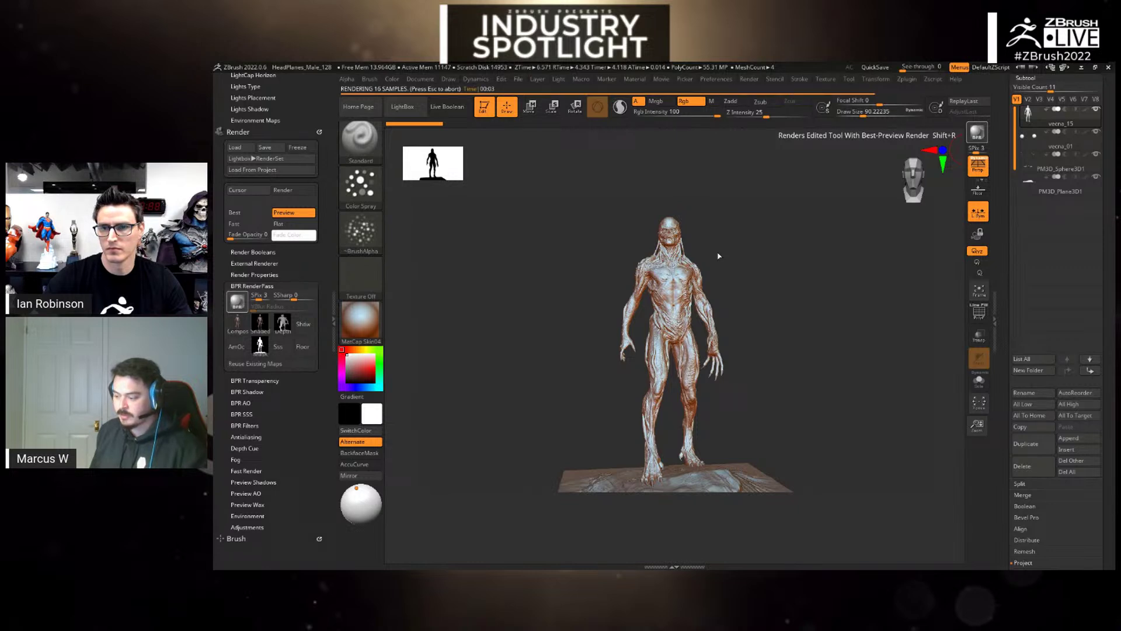
- Apply the Framer01 material to the unpainted figure and render it with BPR
mouse_move(267, 333)
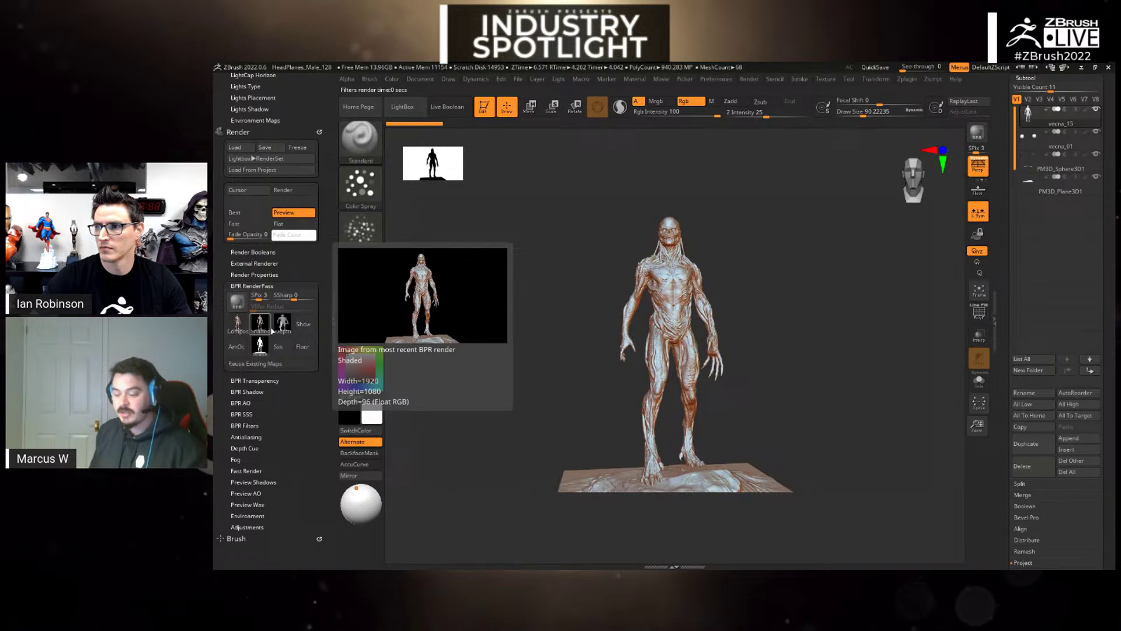
click(360, 321)
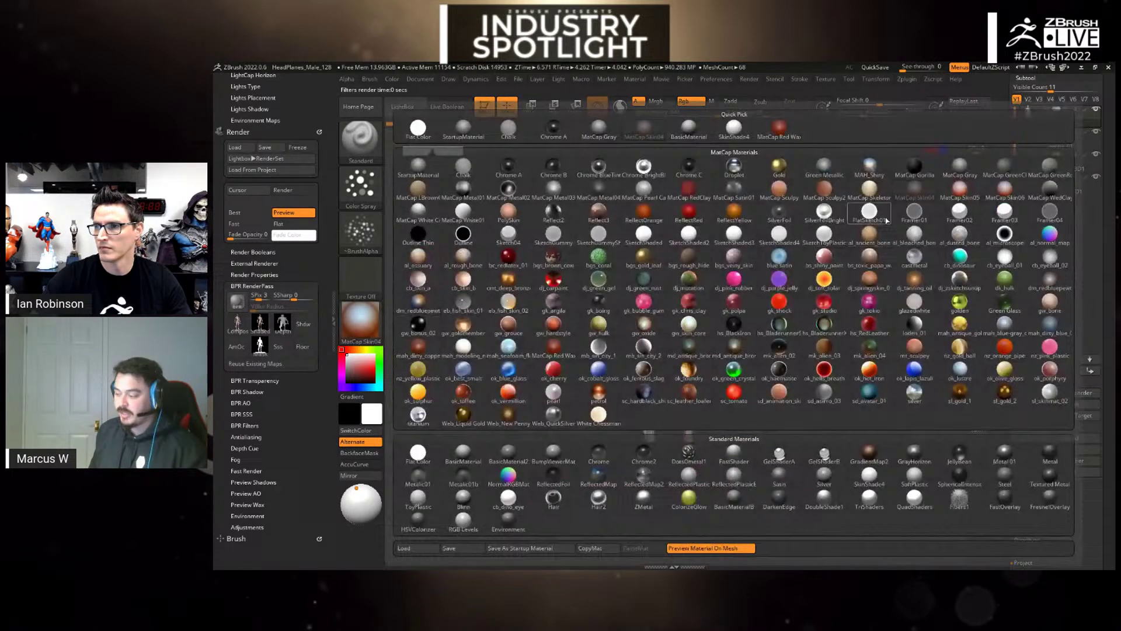
click(913, 212)
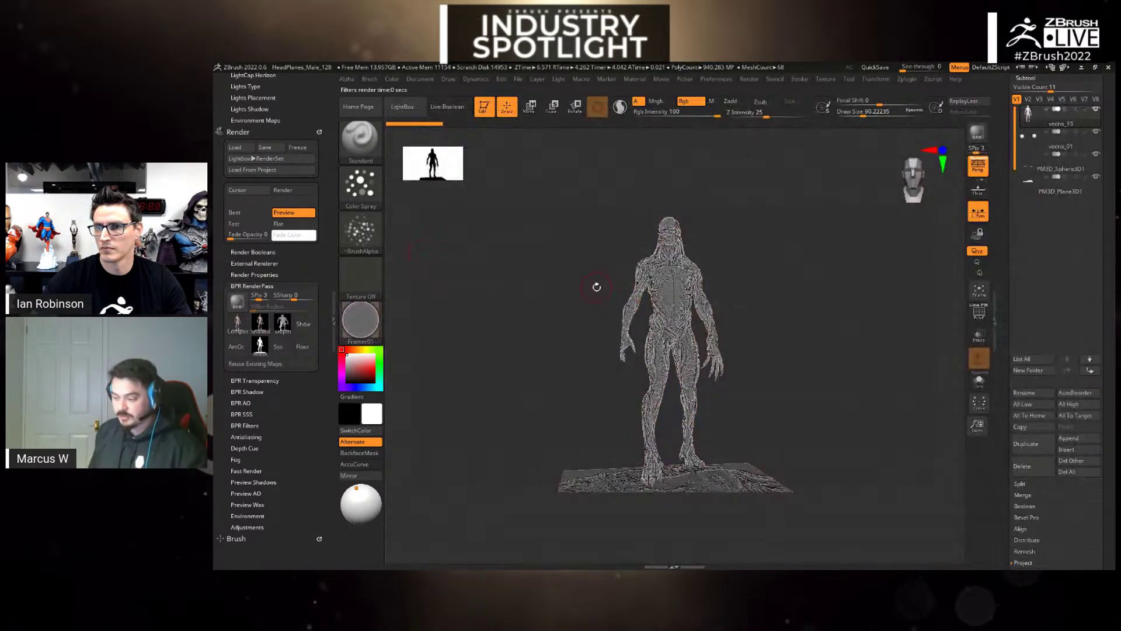
click(984, 133)
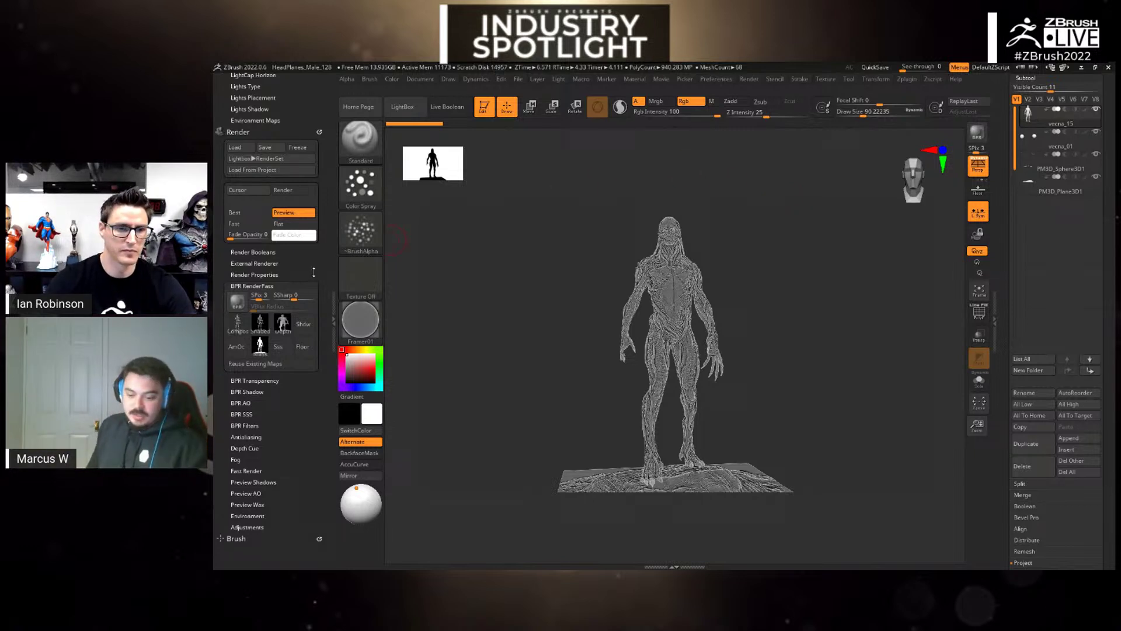
- Apply the gk_boing material to the figure and render a BPR pass with it
click(360, 320)
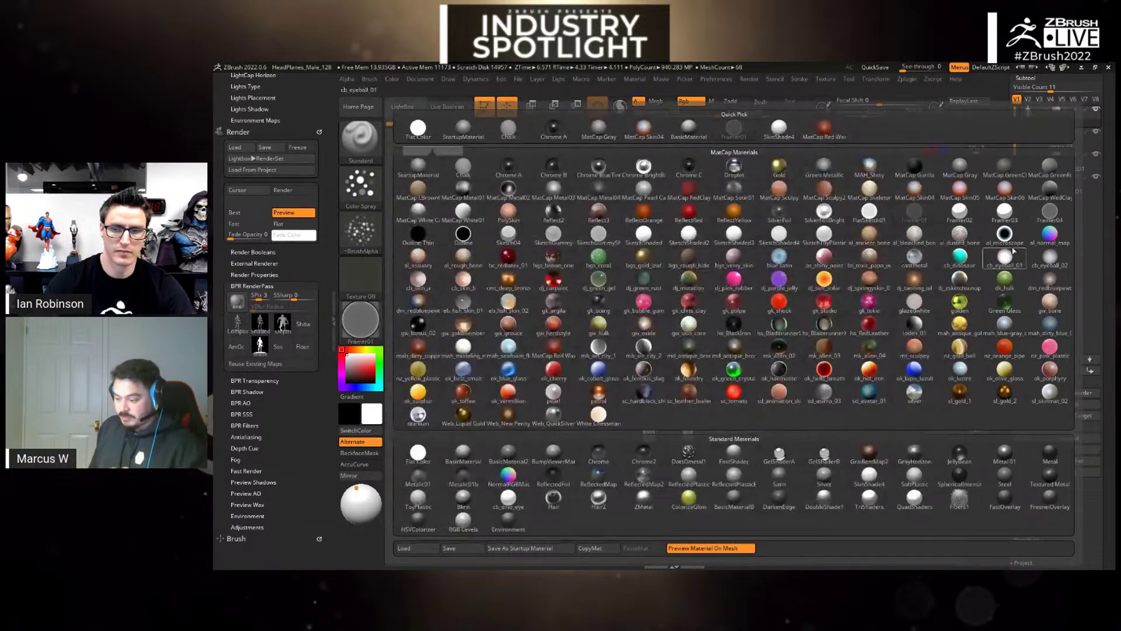
click(598, 303)
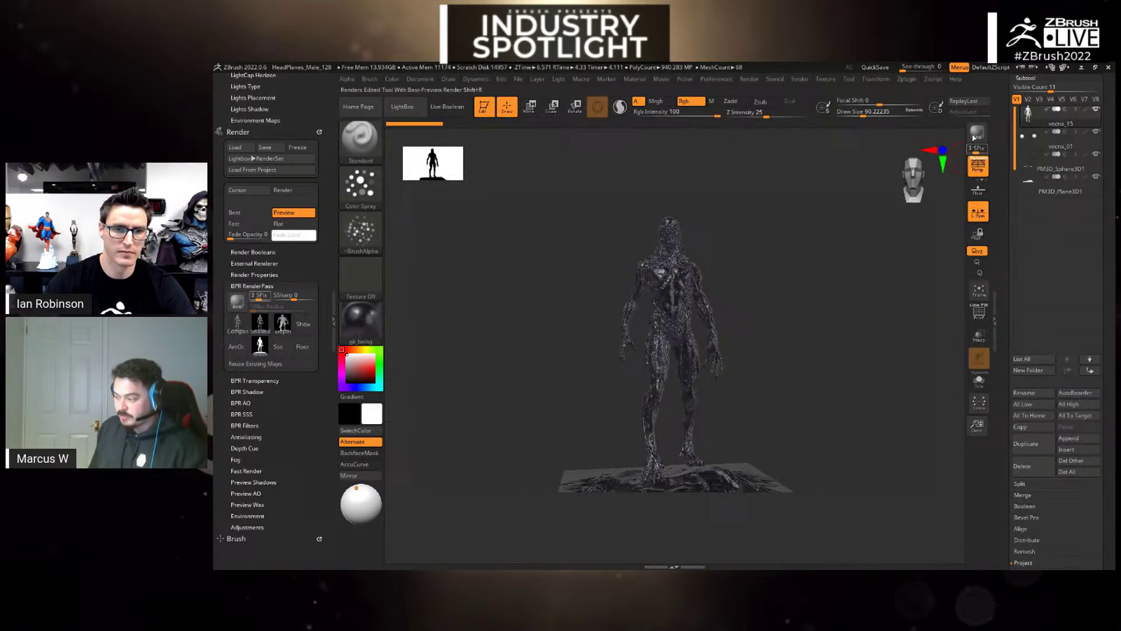
click(975, 134)
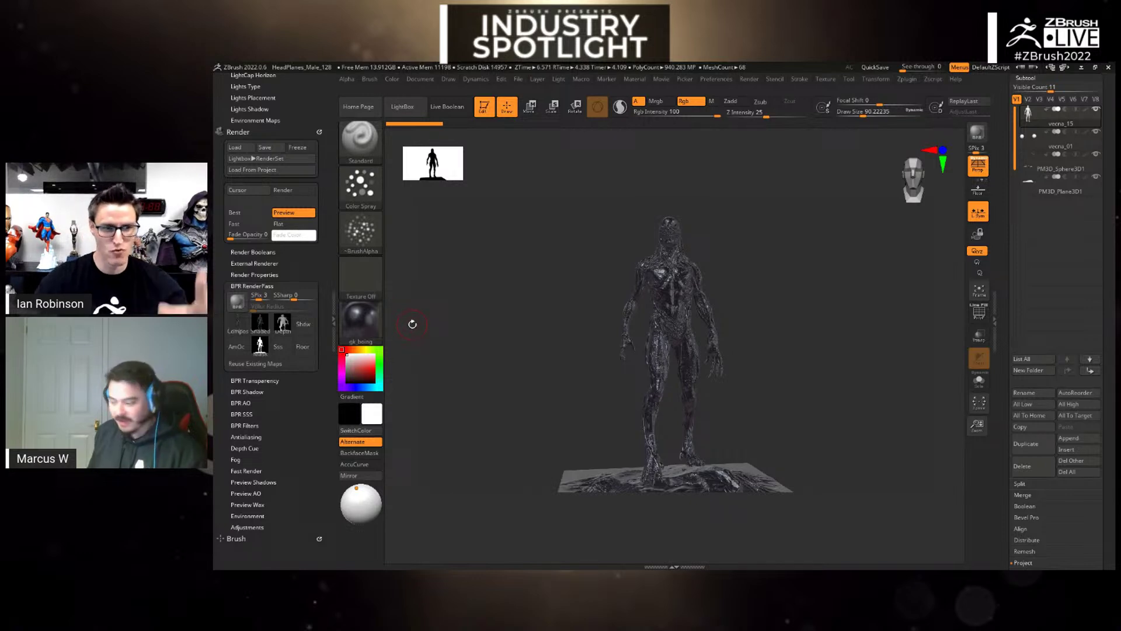
- Apply the ReflectedMap2 material to the figure and render it with BPR
click(360, 319)
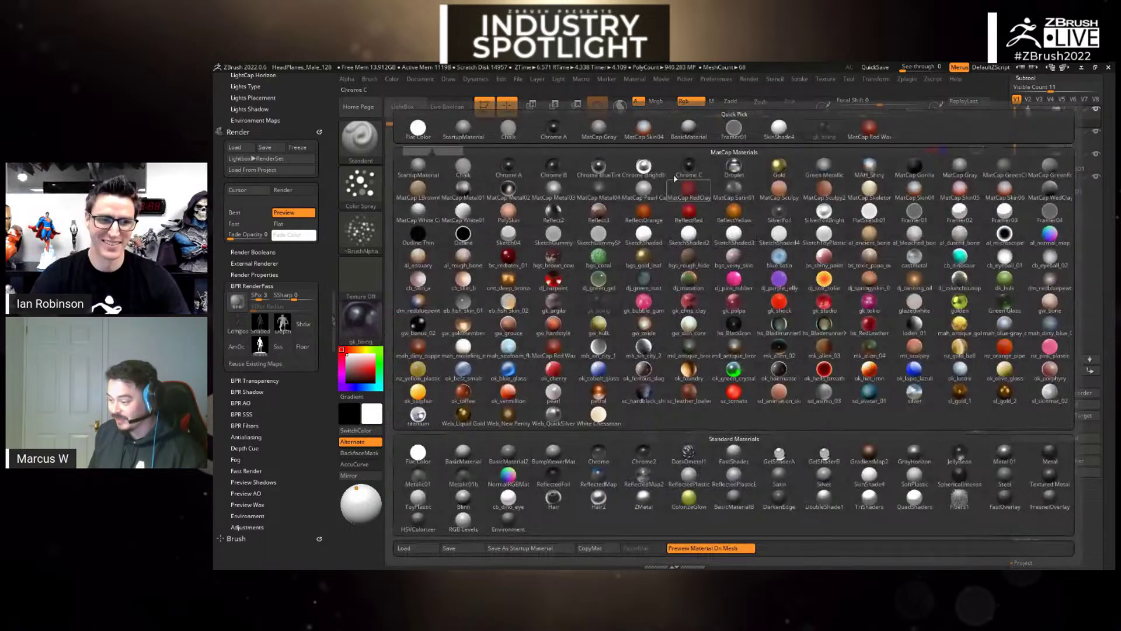
click(643, 474)
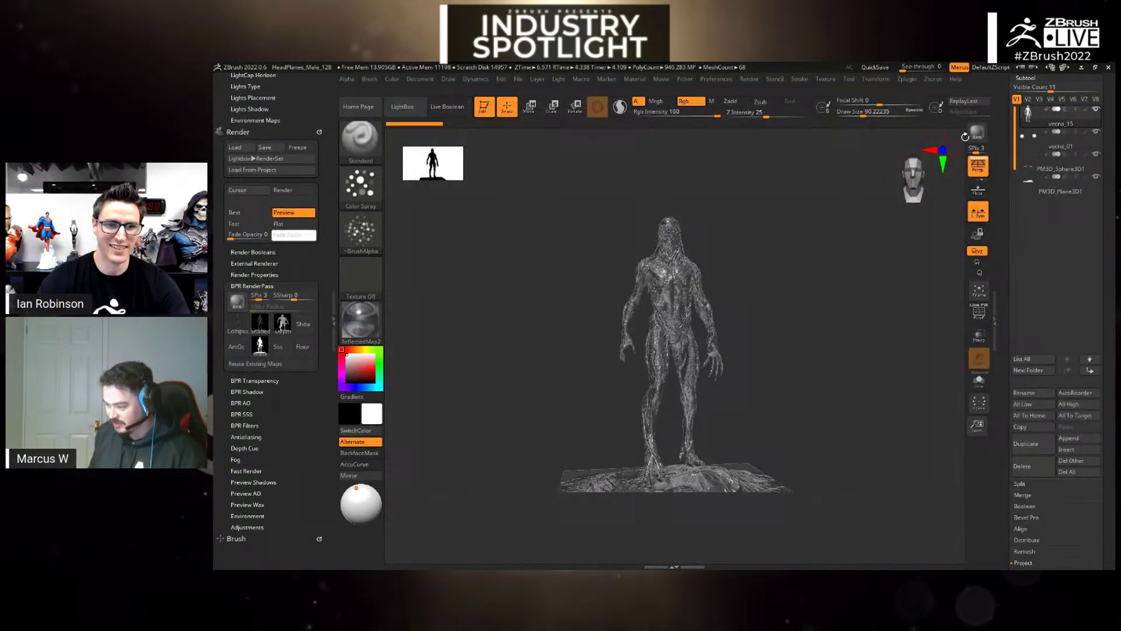
click(984, 135)
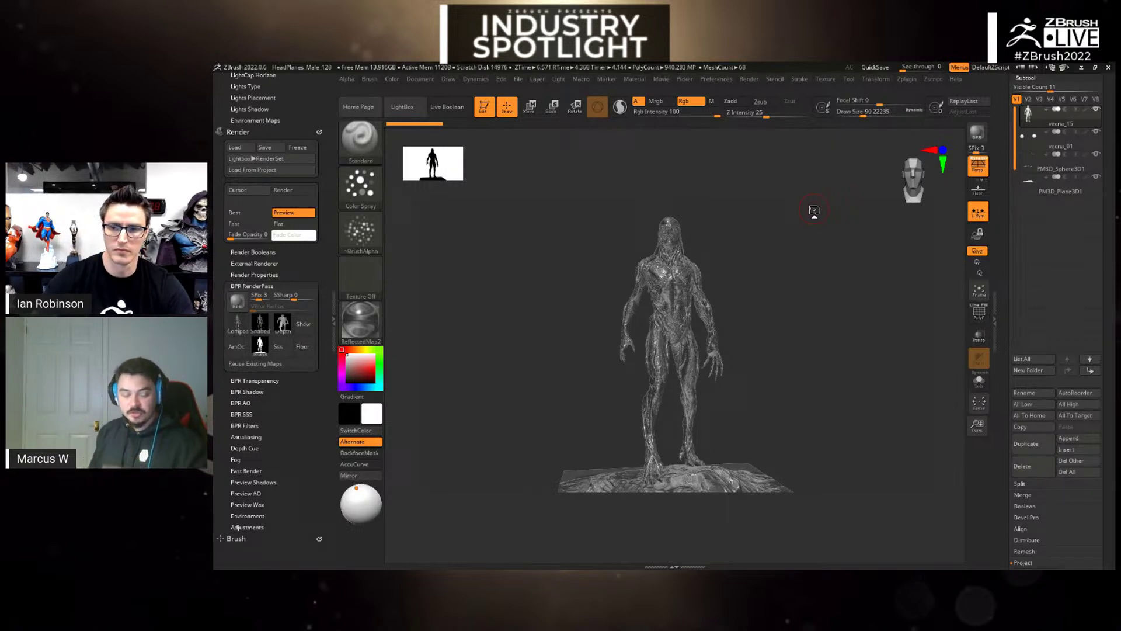
- Try the bright blue-tinted chrome and dj_green_gel MatCap materials on the figure
click(360, 318)
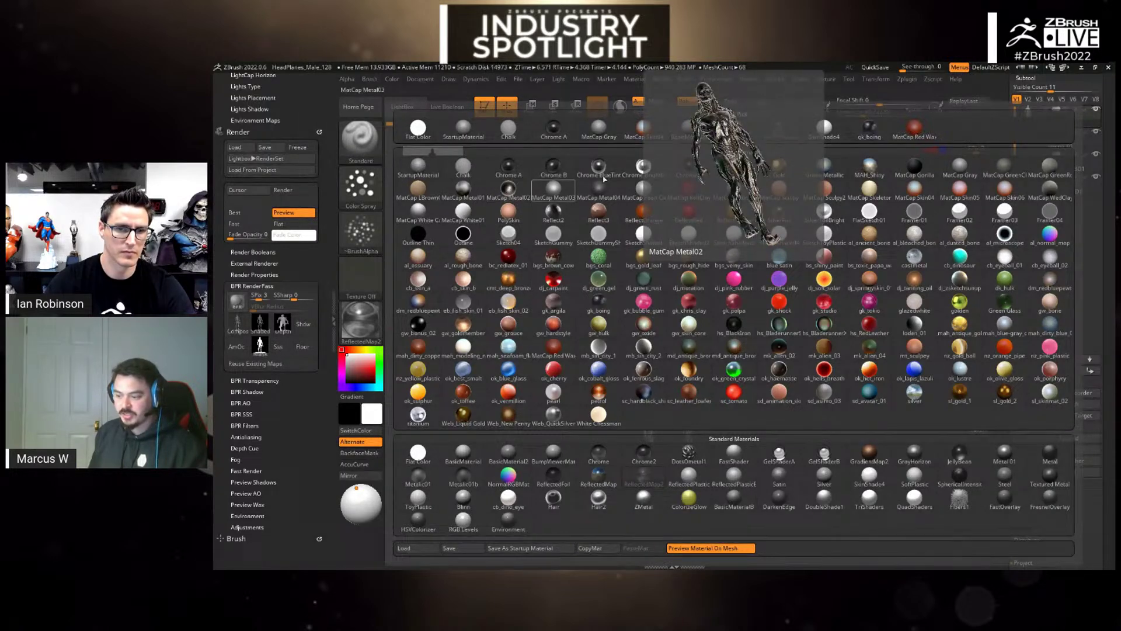
click(636, 168)
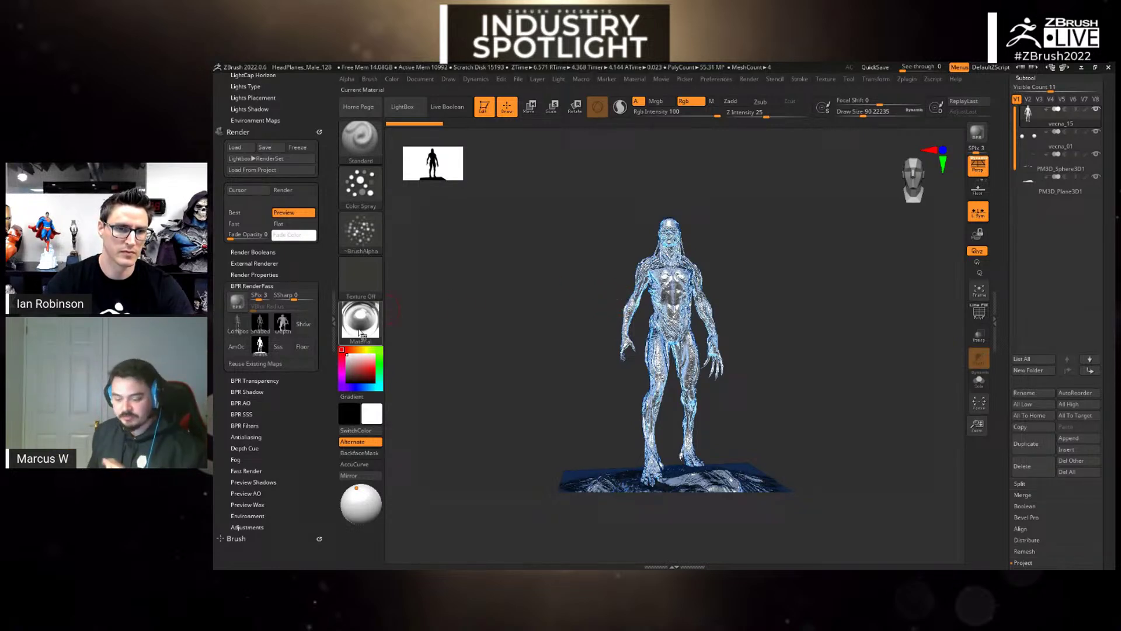
click(361, 320)
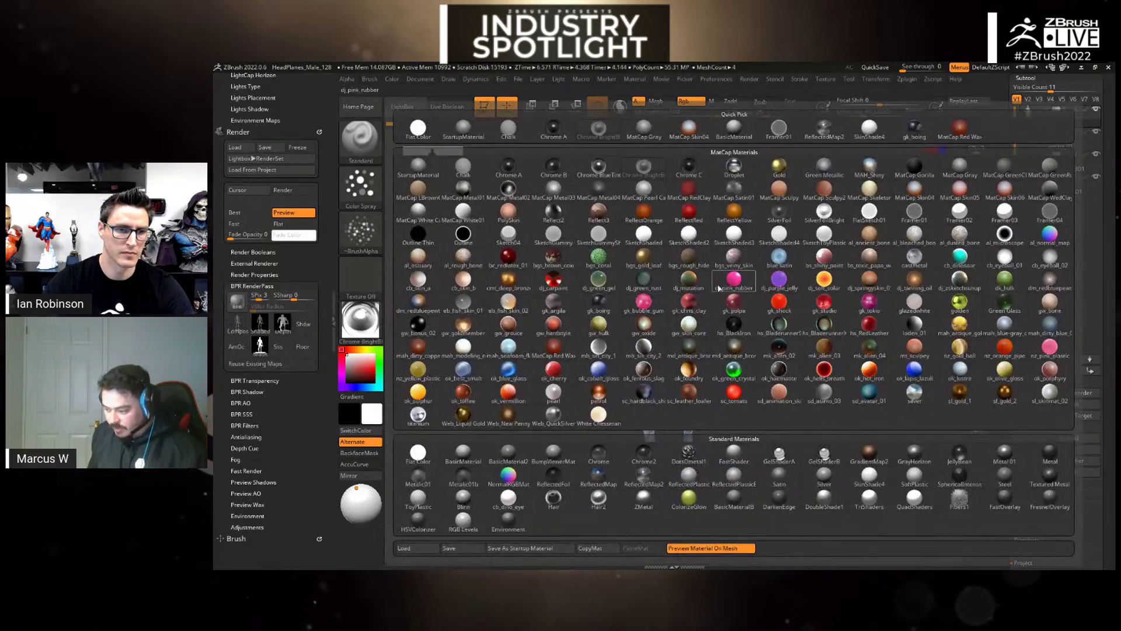
click(598, 280)
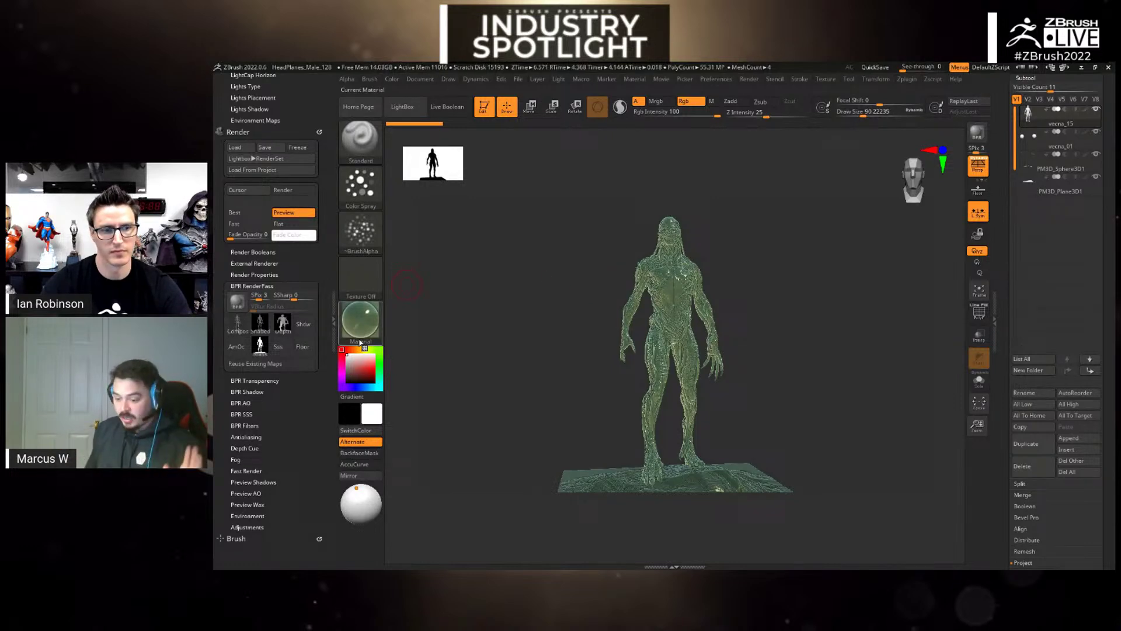
- Apply the Blinn material to the figure and set the active colour to black
click(362, 341)
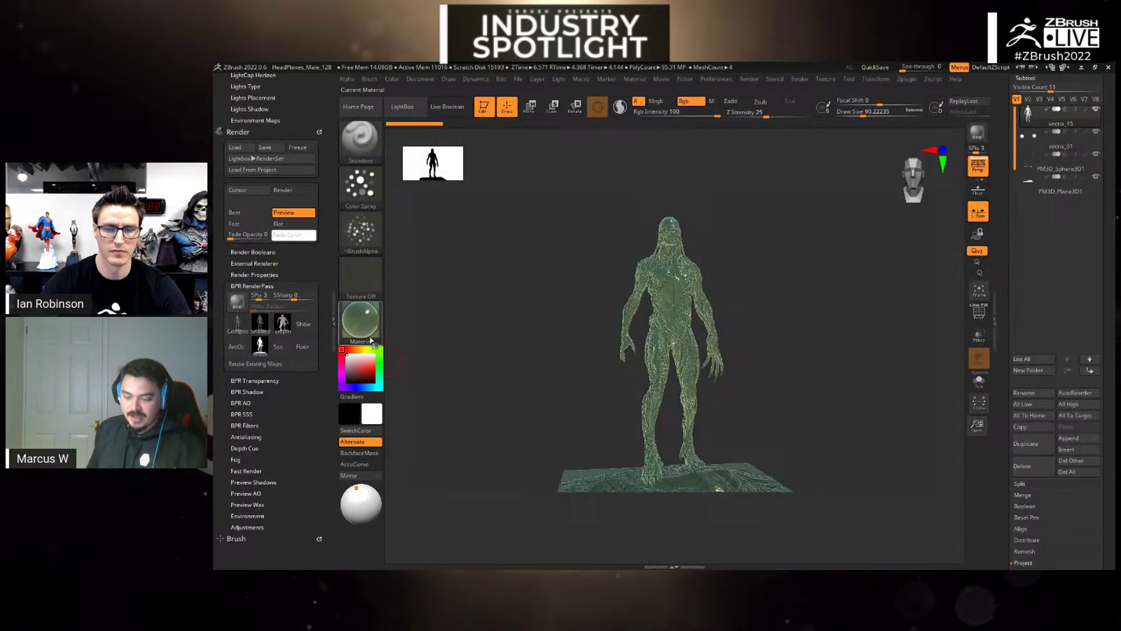
click(373, 335)
click(463, 499)
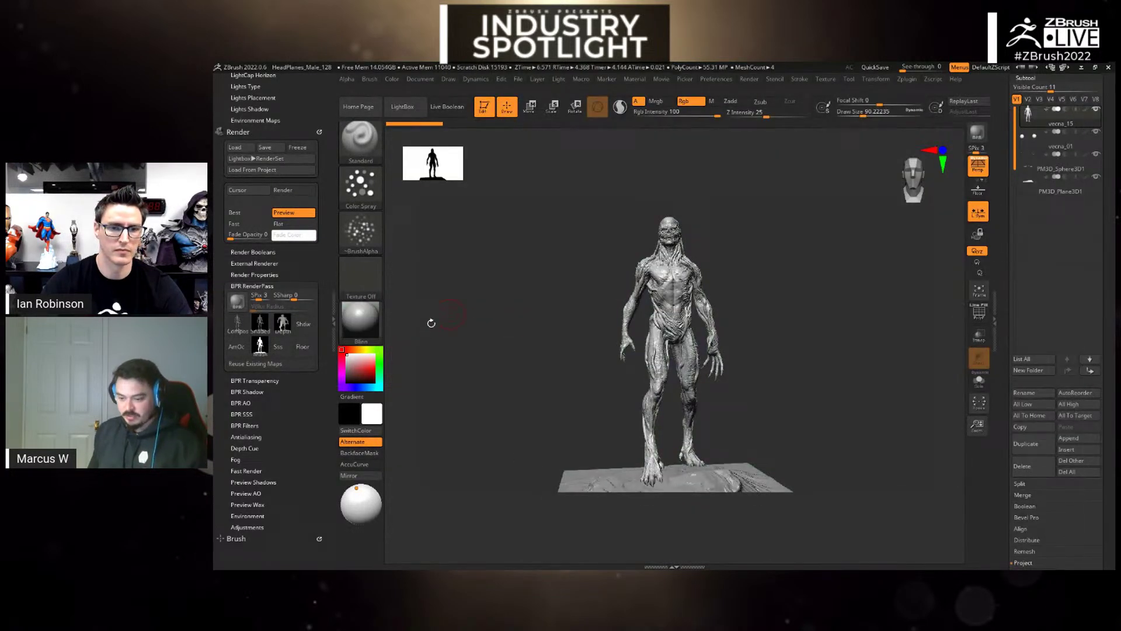
drag(349, 377, 340, 383)
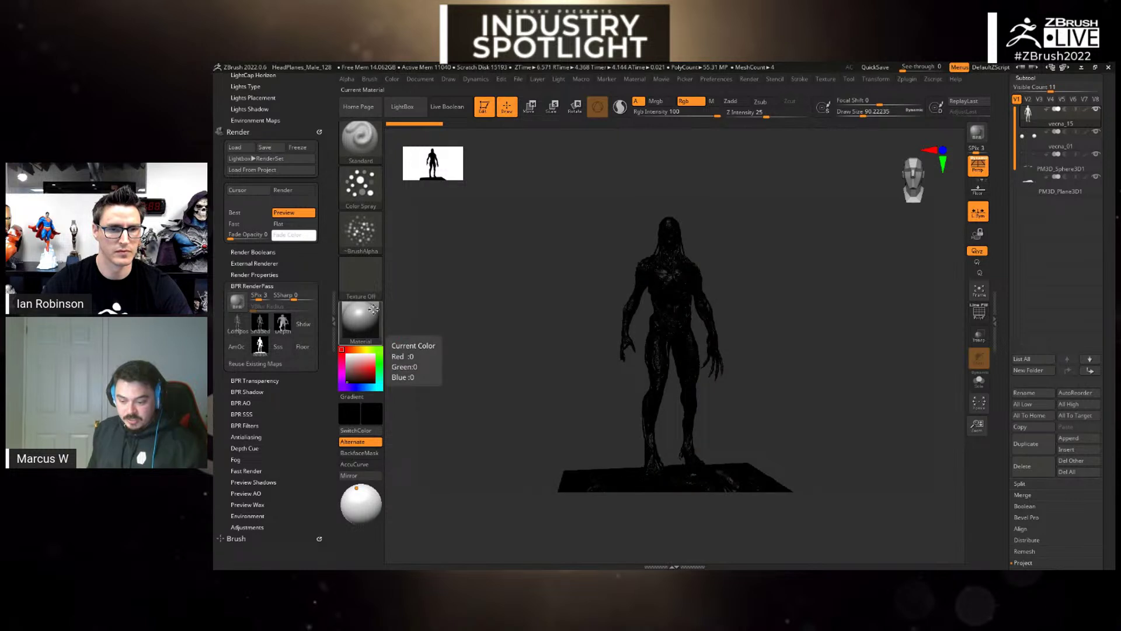
- Raise the light's intensity to about 3.66 and render the black Blinn figure with BPR as a specular pass
drag(279, 113, 279, 283)
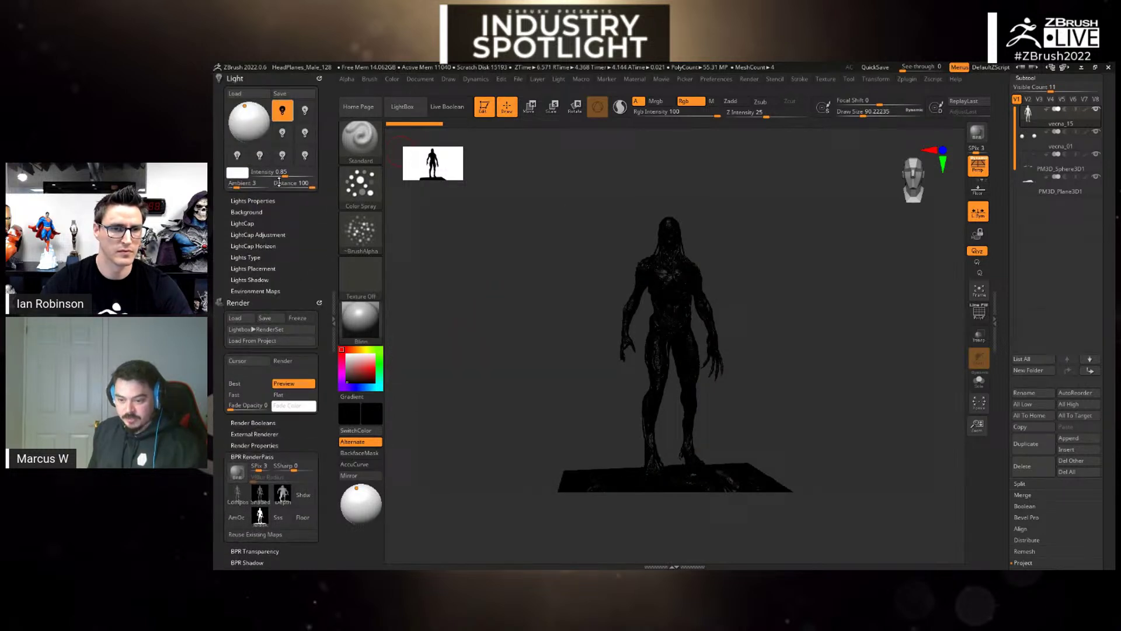
drag(288, 174, 301, 172)
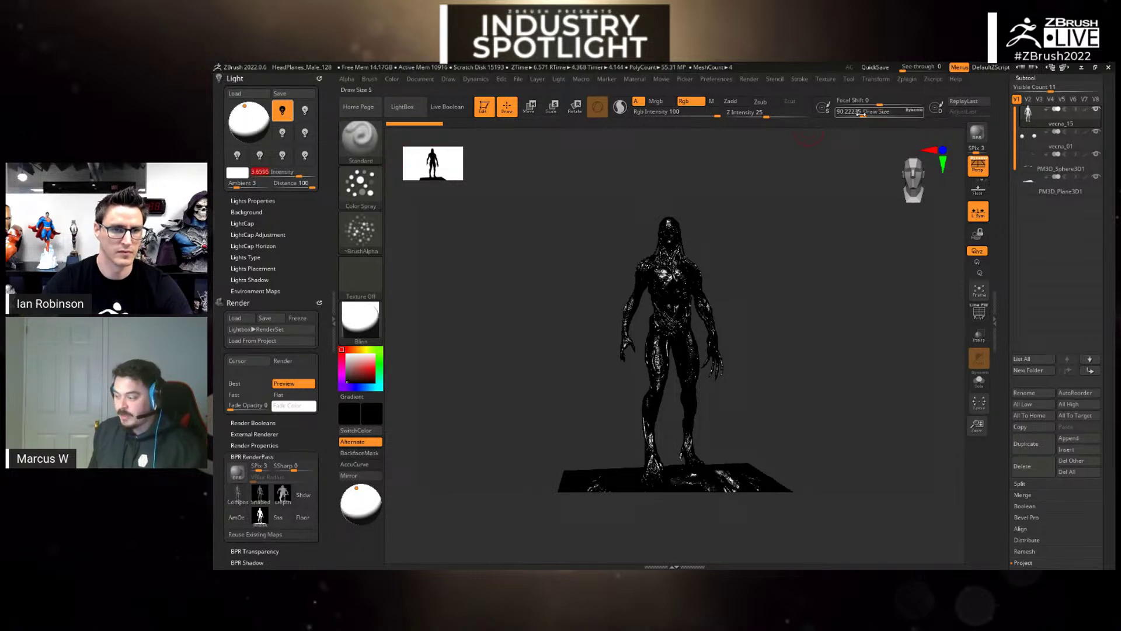
click(978, 135)
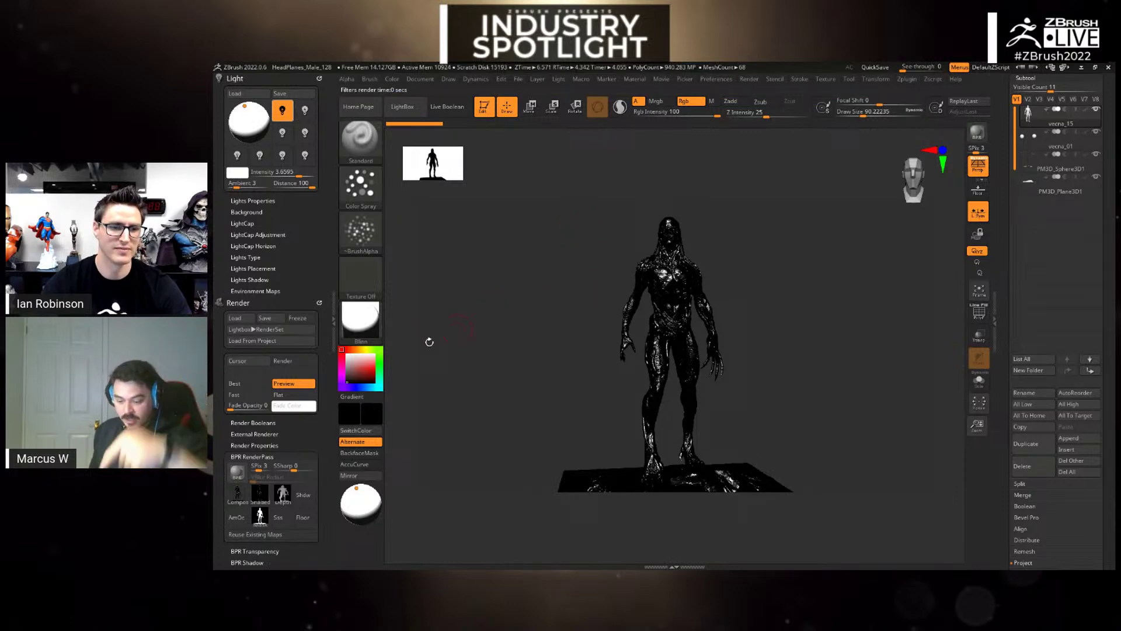
- Place the light behind the figure so it only catches the edges, and render the rim-light pass with BPR
click(256, 121)
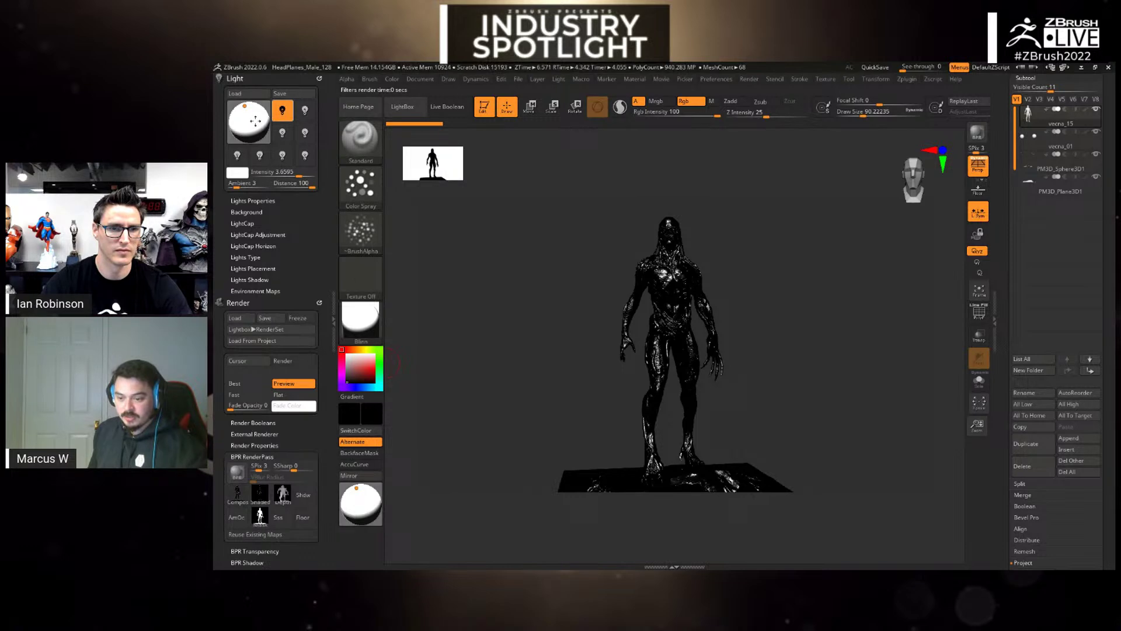
click(251, 126)
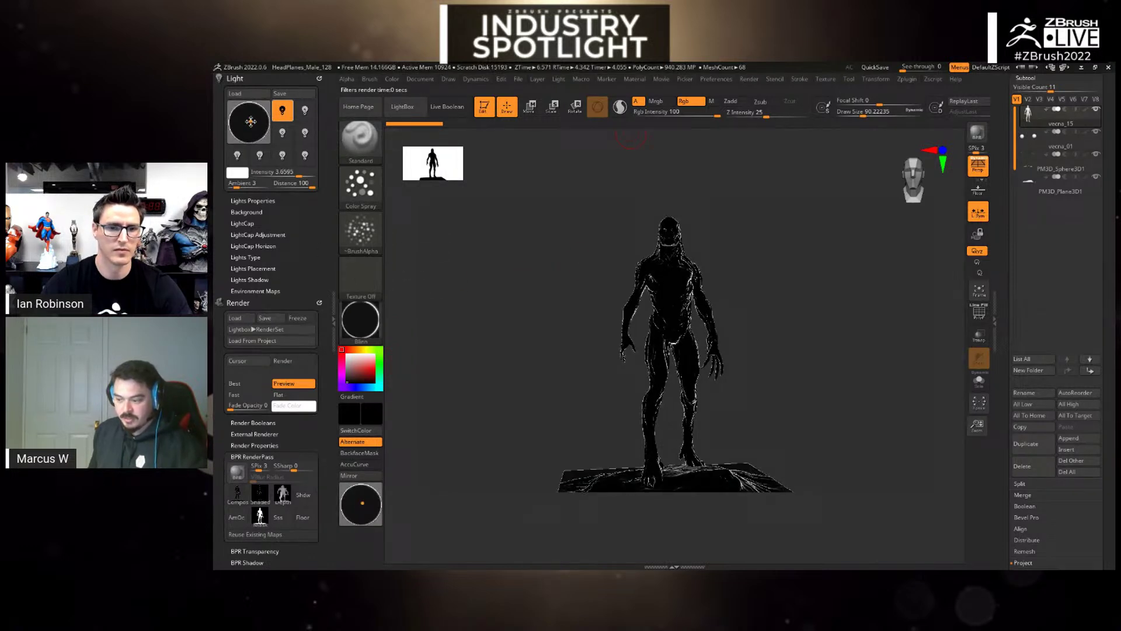
click(977, 132)
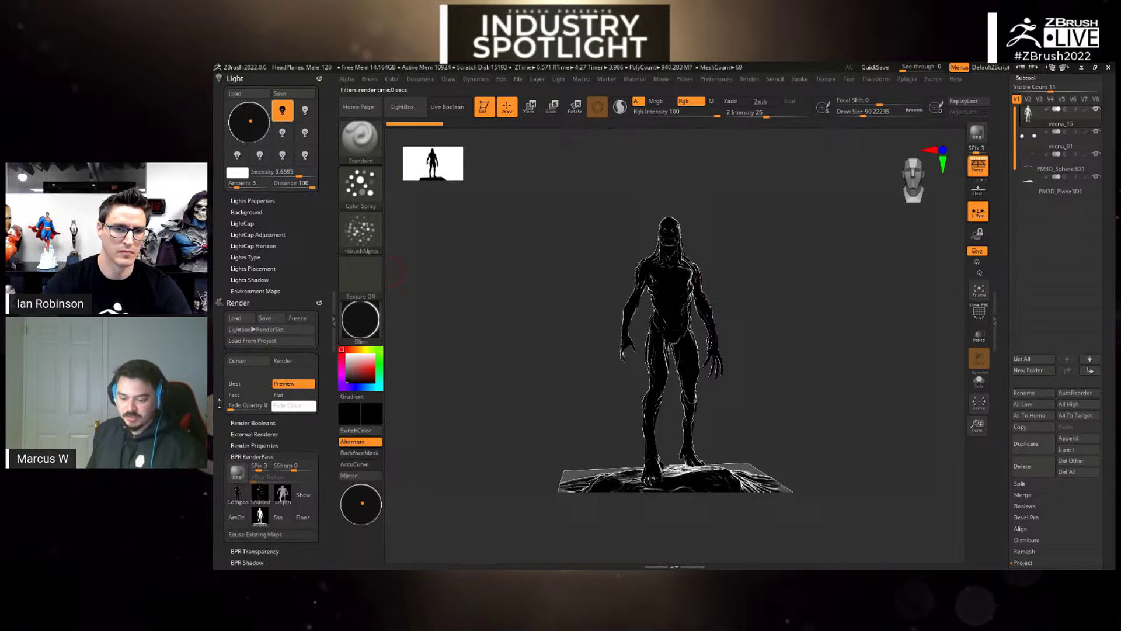
- Bring the light to the front shining from above, set its Distance to 35 and render the figure with BPR
click(261, 447)
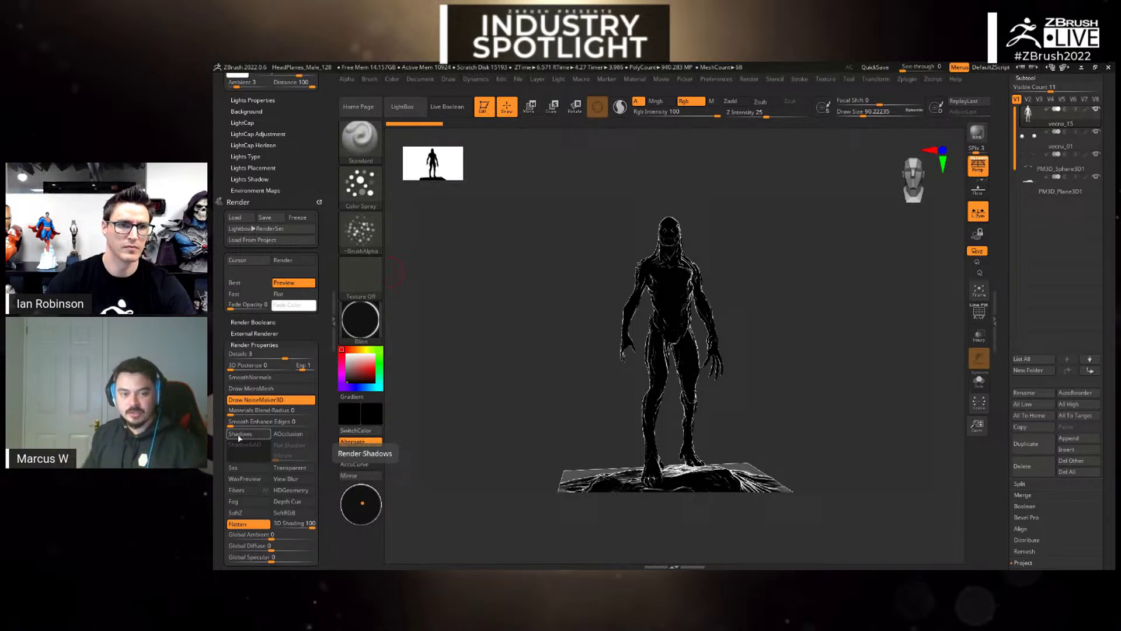
drag(438, 240, 778, 292)
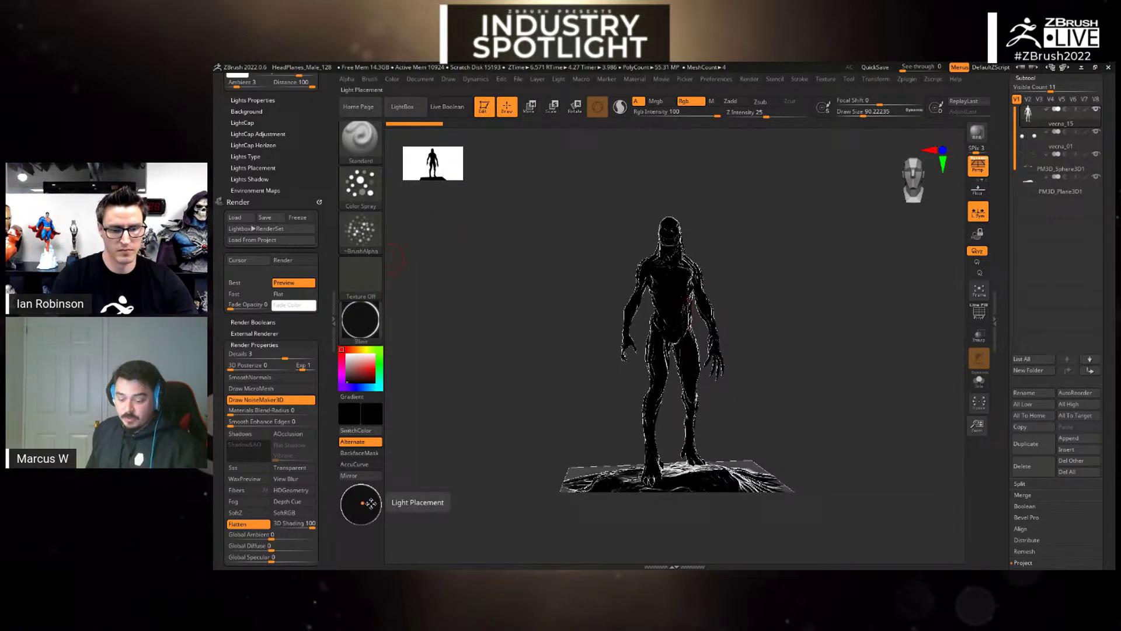
drag(370, 504, 373, 496)
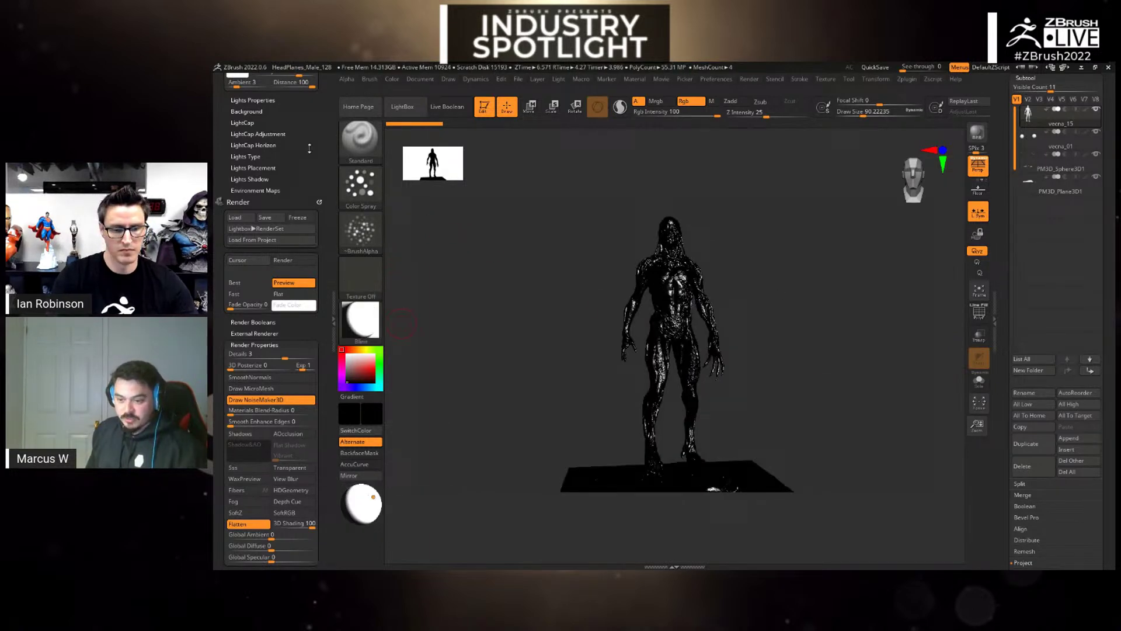
drag(309, 147, 309, 183)
drag(309, 118, 297, 120)
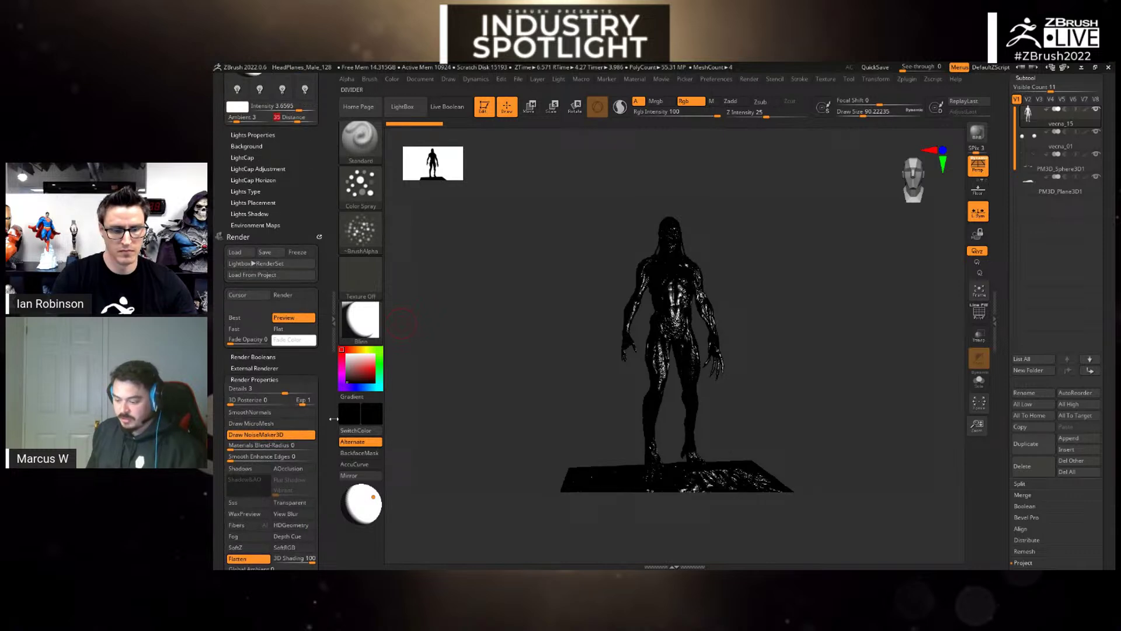
drag(363, 496, 360, 486)
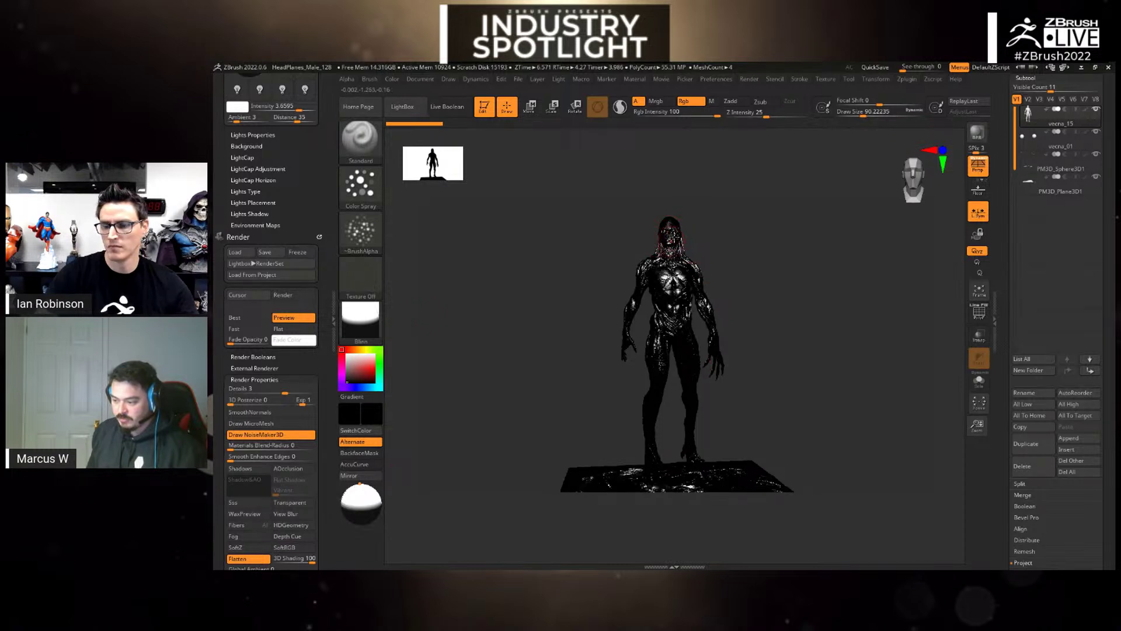
click(976, 134)
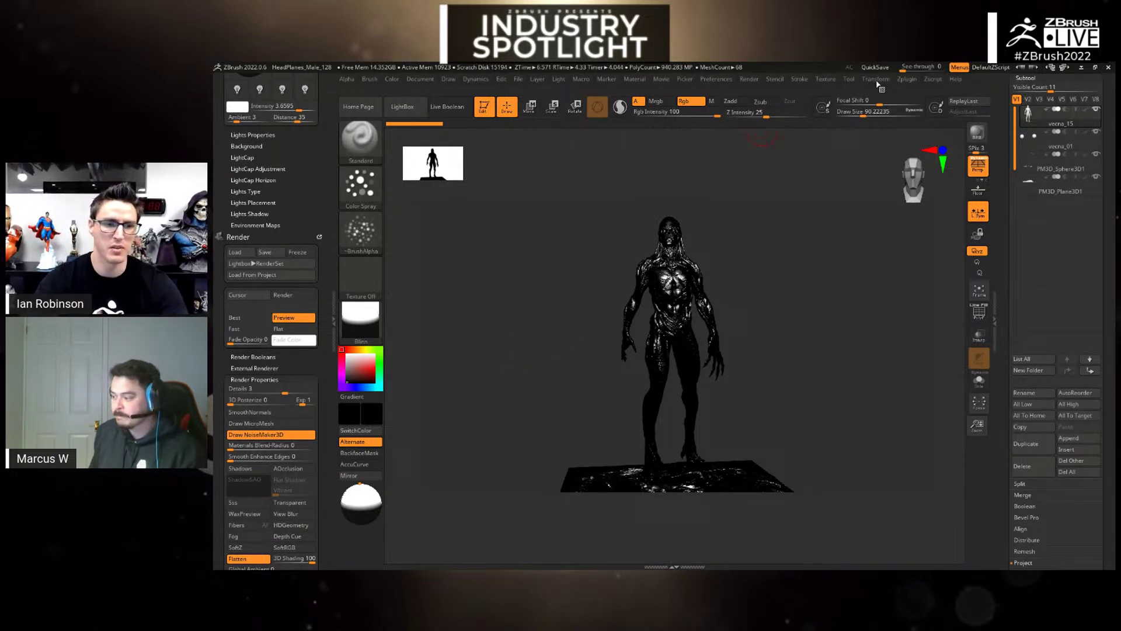
- Show the ZBrush To Photoshop plugin options and the list of BPR render passes available for export
click(907, 79)
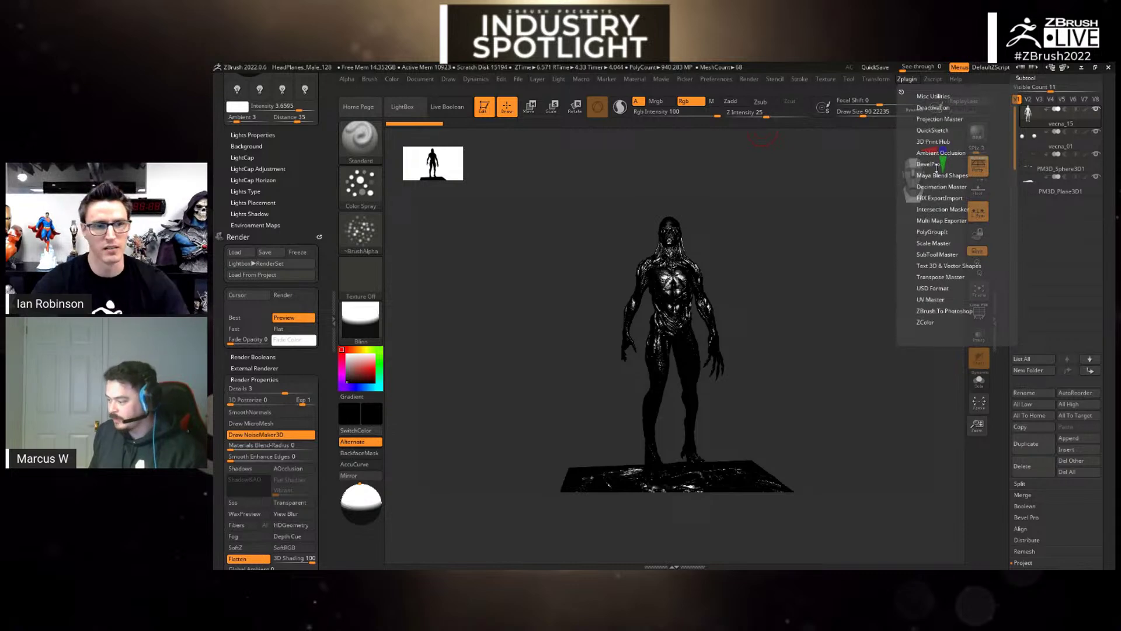
click(940, 311)
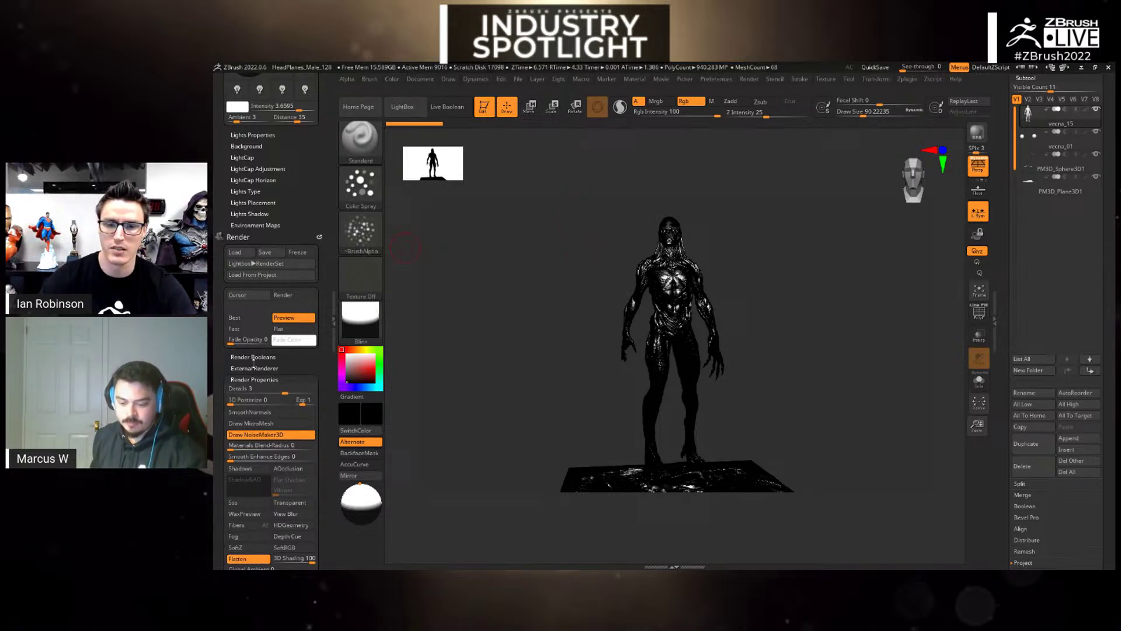
scroll(275, 351, down, 5)
click(252, 441)
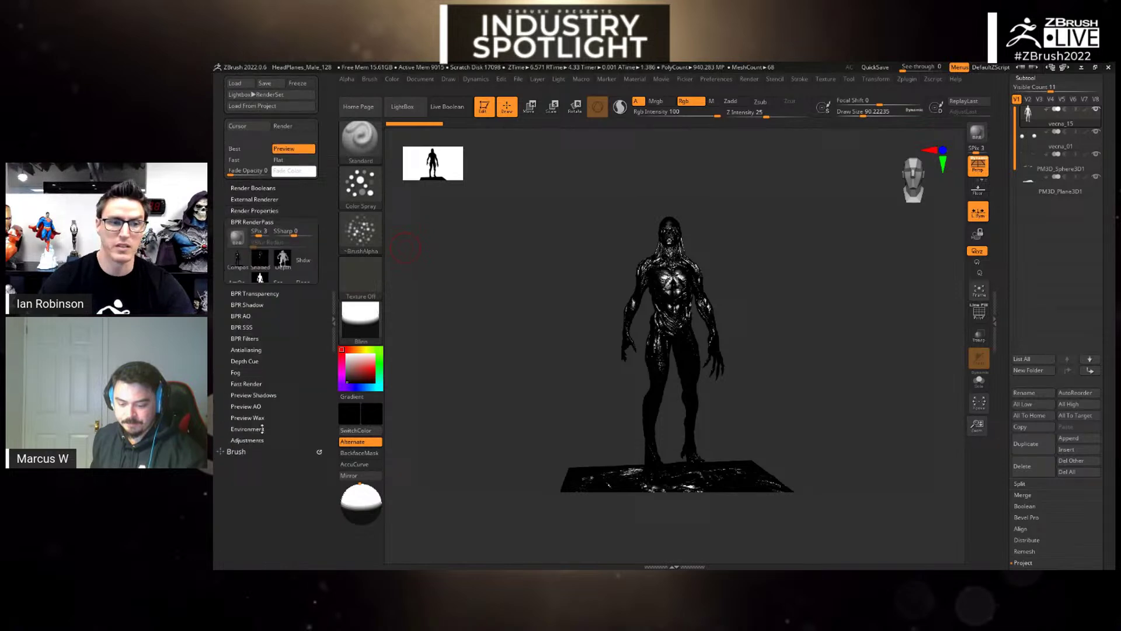
mouse_move(267, 284)
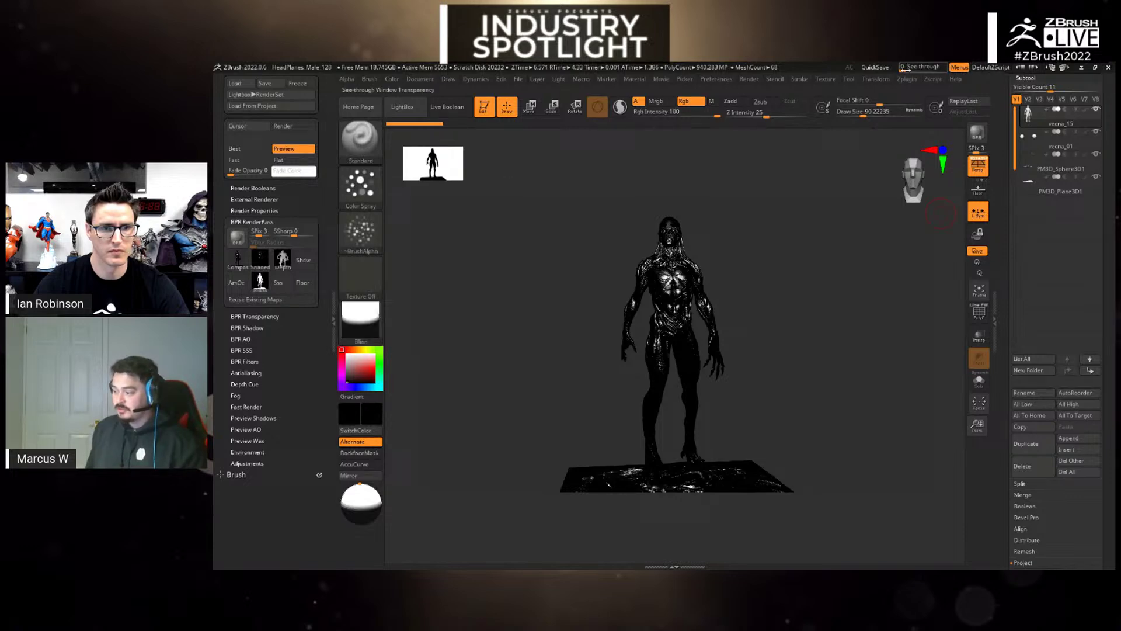
- Set the window's See-through to 46 and turn the figure to line up with the book-cover artwork behind it
drag(903, 68, 925, 67)
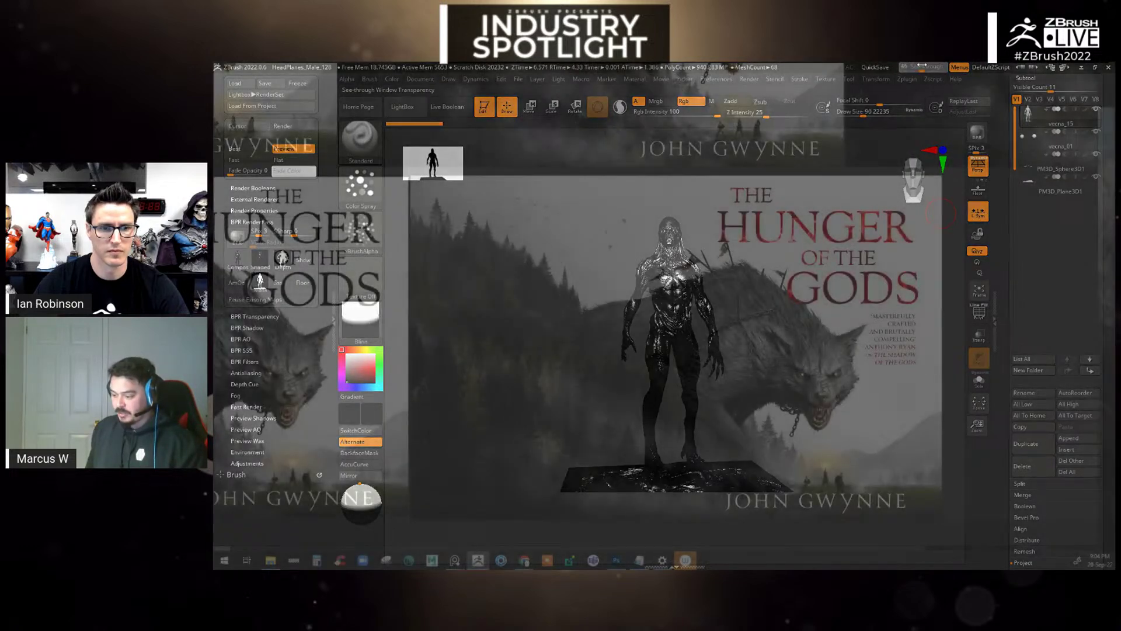
drag(806, 258, 884, 279)
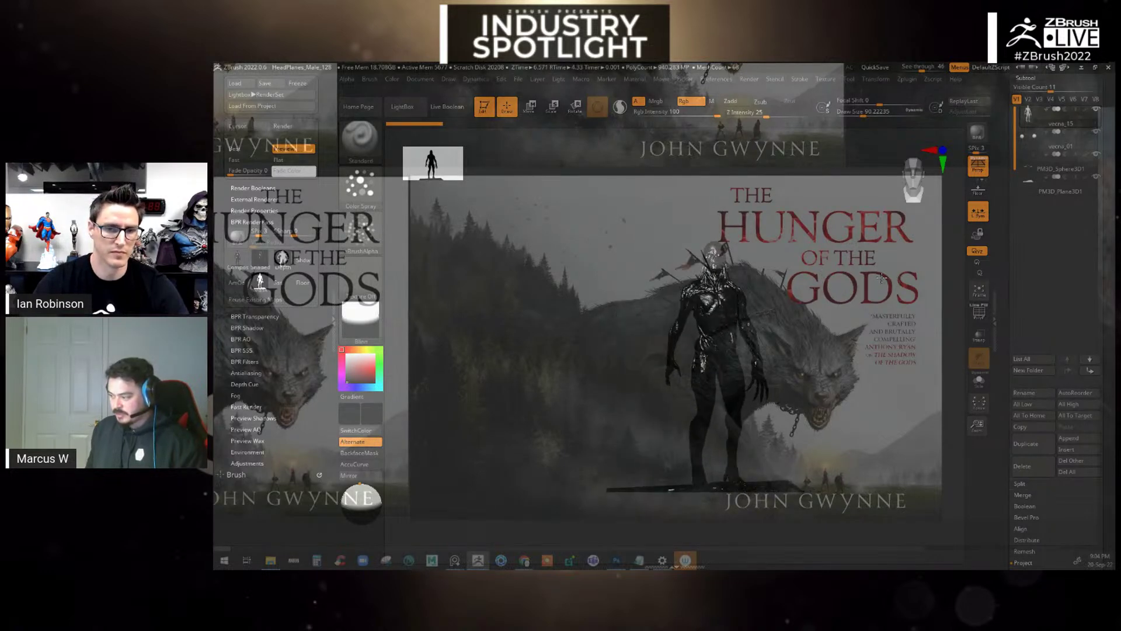
- Switch to the Wolf15_01 tool and set the current colour to white
scroll(1104, 124, up, 3)
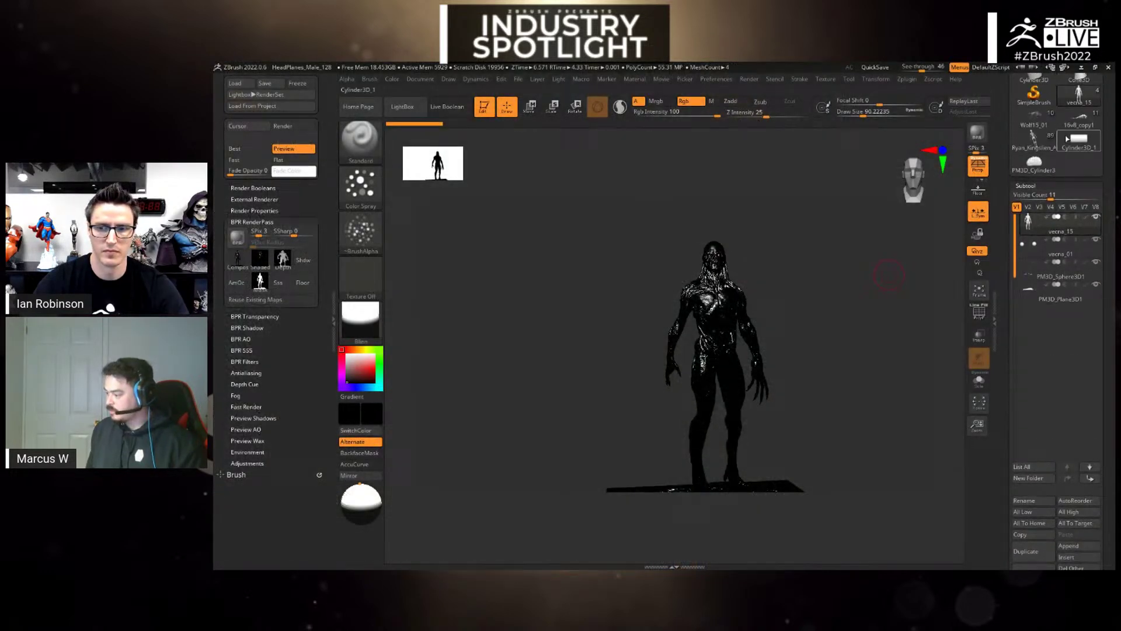
click(1033, 120)
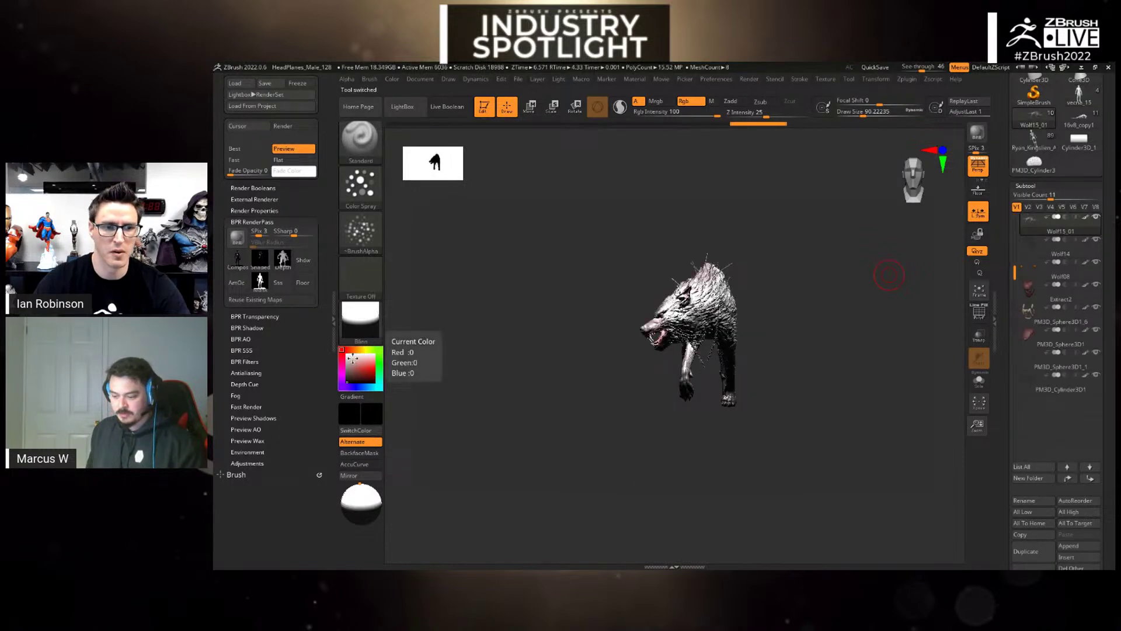
drag(354, 361, 341, 346)
- Match the wolf's angle, size and position to the cover wolf with perspective turned off, and return See-through to 0
drag(458, 319, 509, 318)
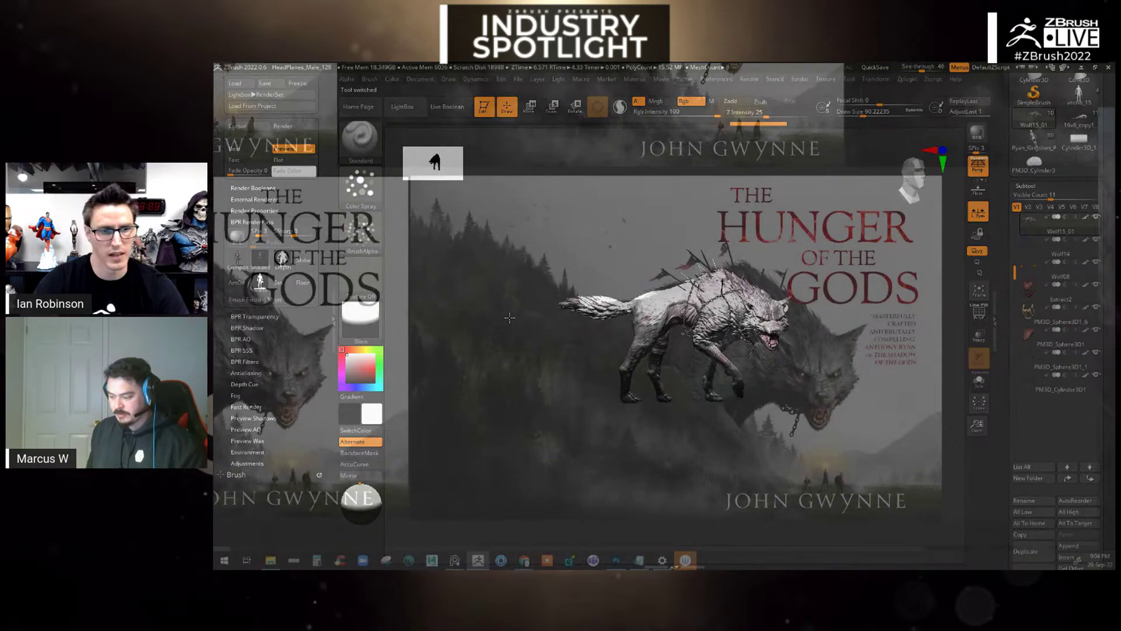
alt+drag(535, 375, 539, 413)
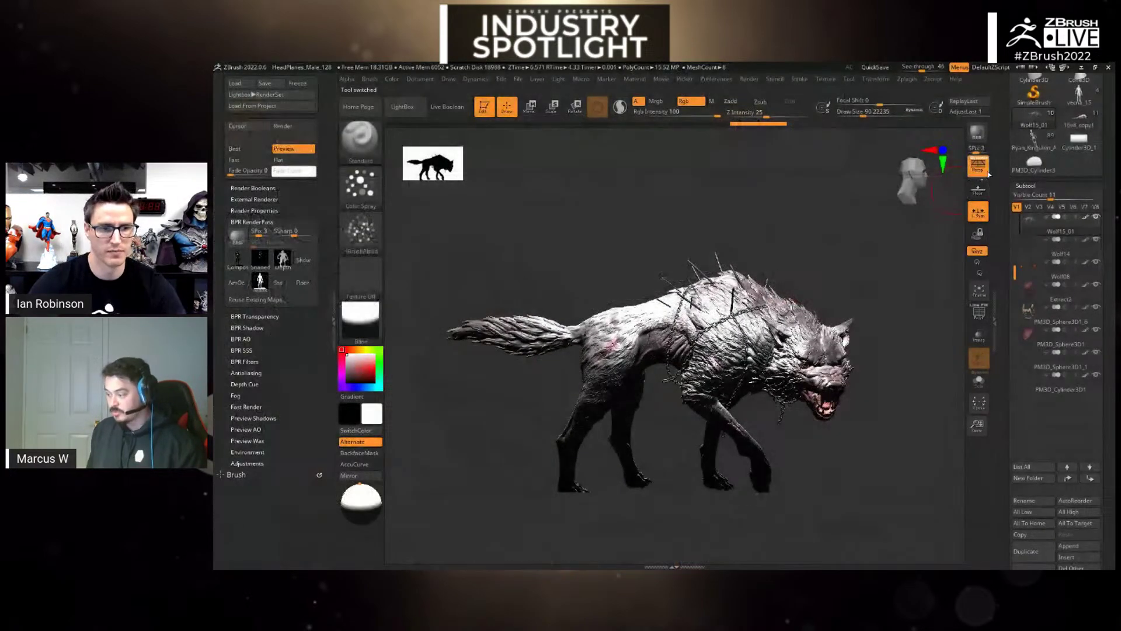
click(978, 165)
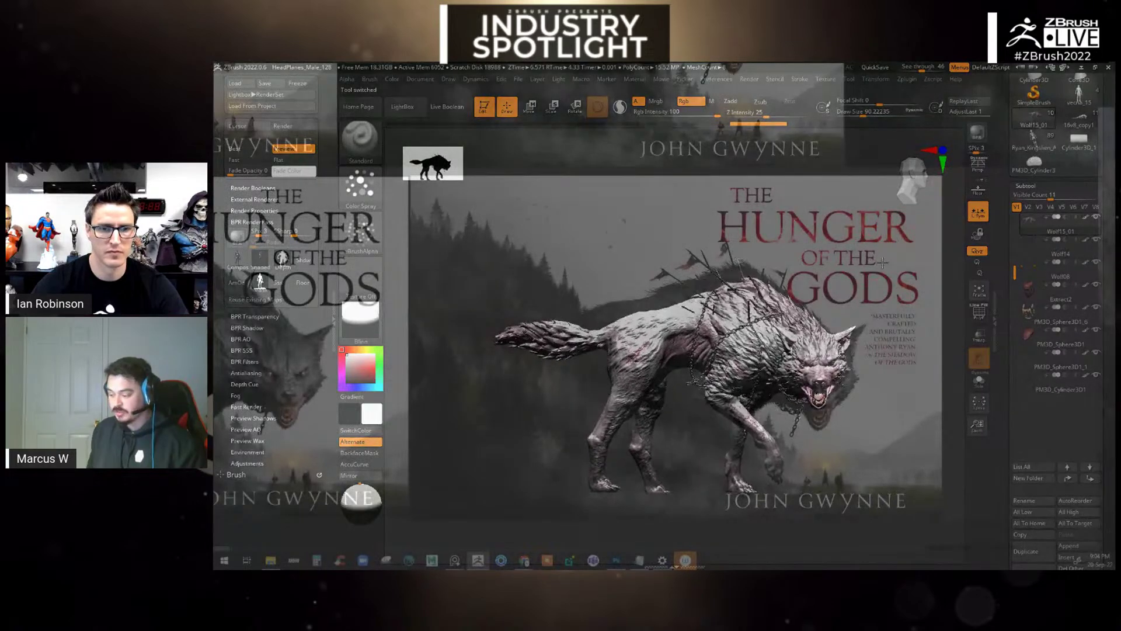
drag(884, 260, 864, 265)
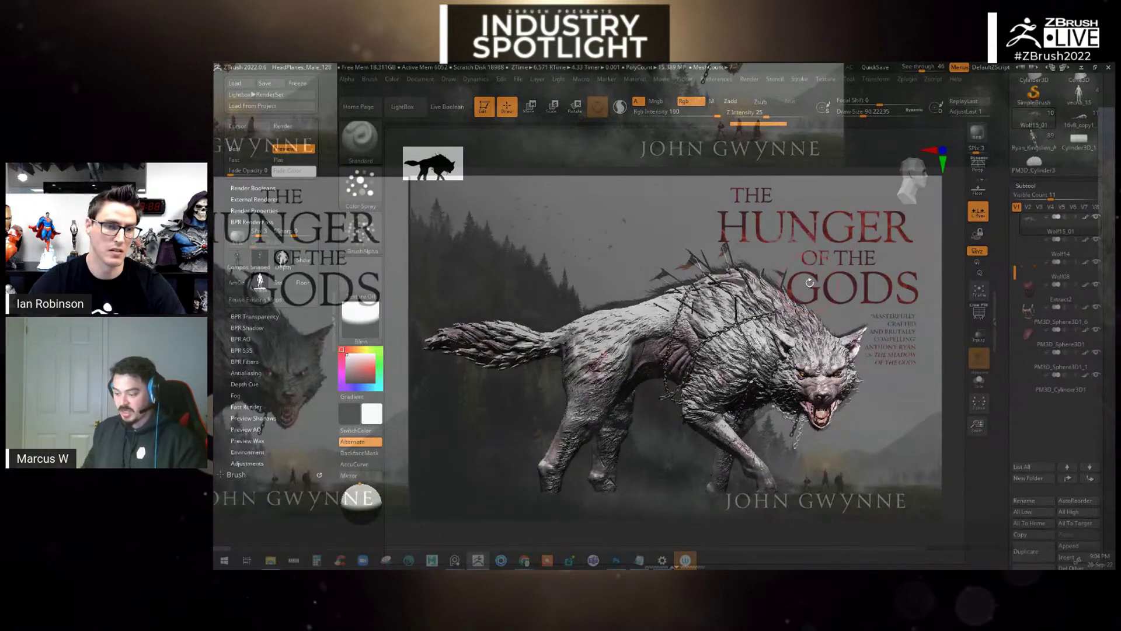
drag(922, 68, 897, 69)
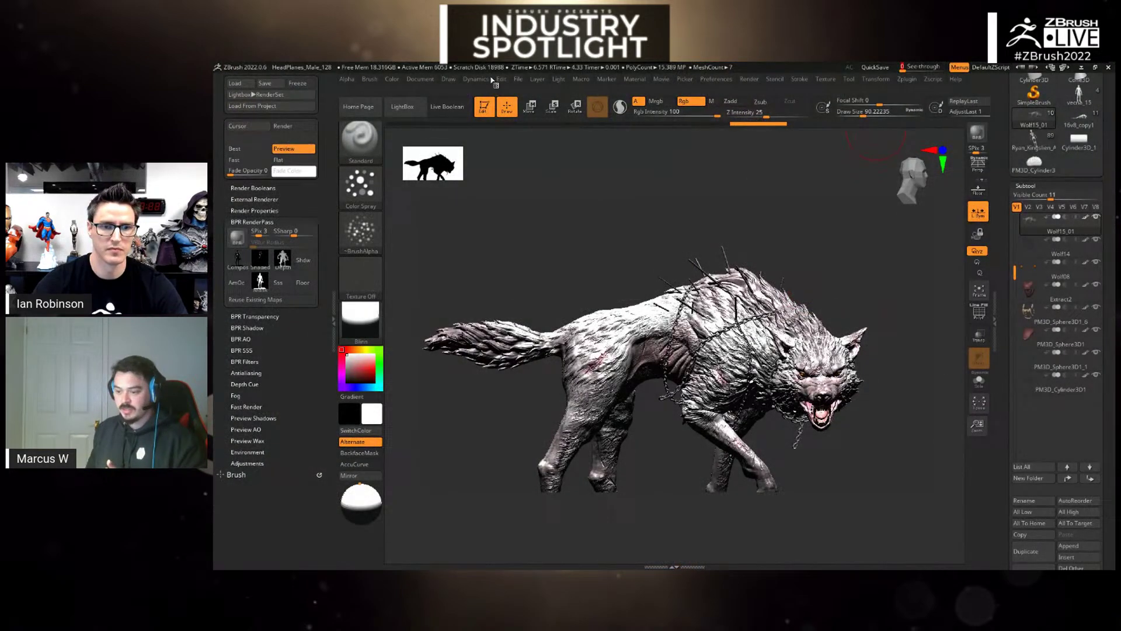
- Store the wolf's view as Cust1 in the ZAppLink Properties, rotate the model and recall the stored view
click(426, 80)
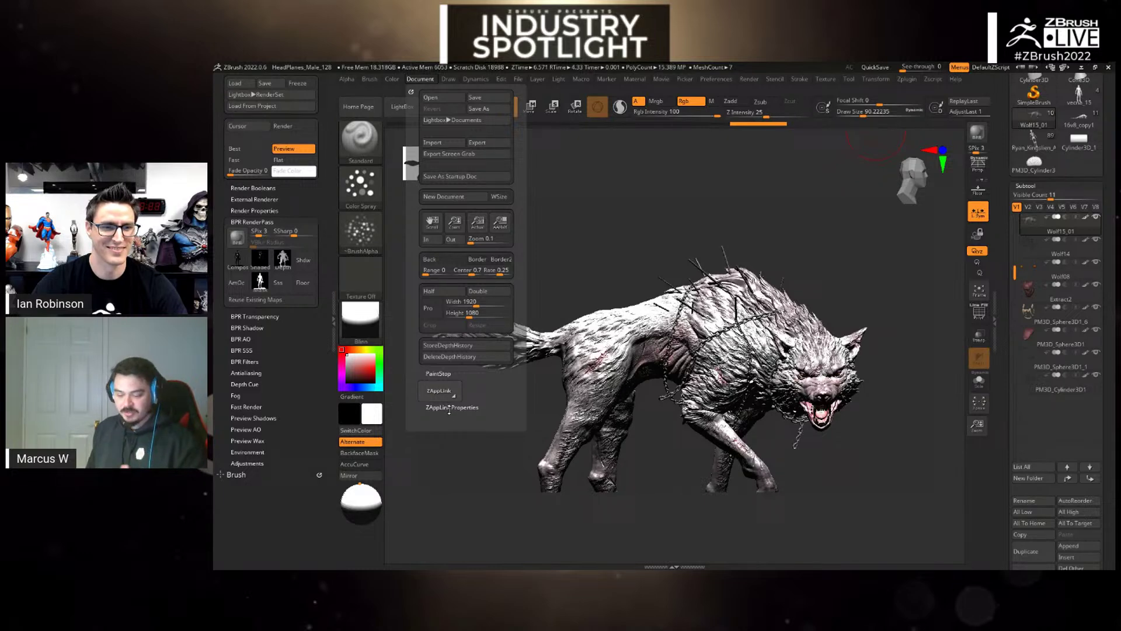
click(450, 408)
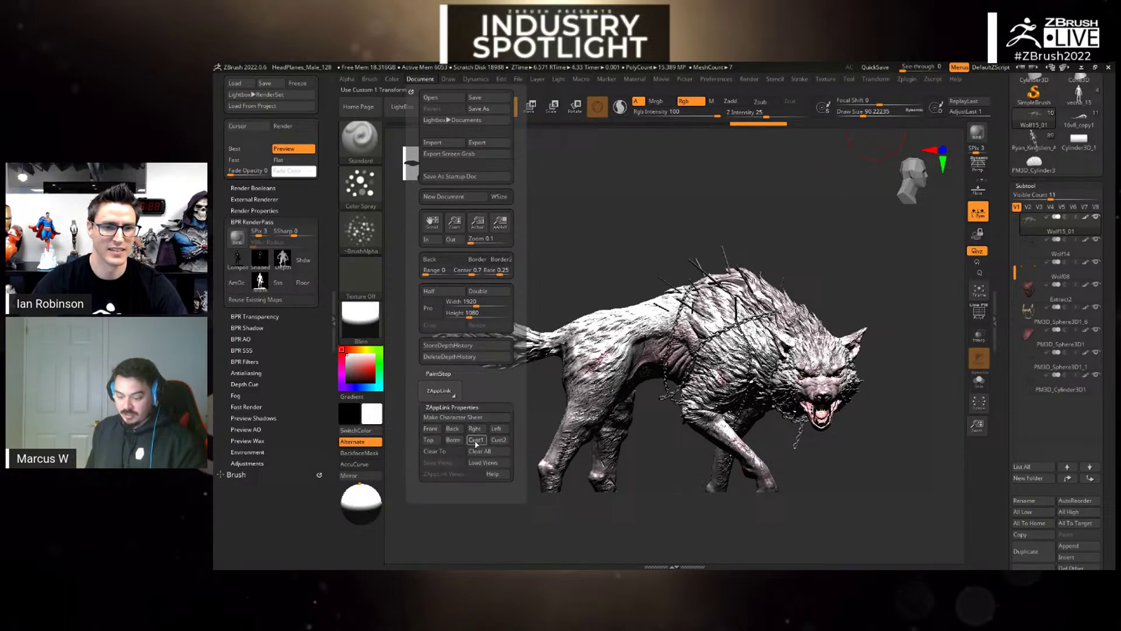
click(477, 442)
drag(615, 238, 537, 242)
click(420, 79)
click(486, 441)
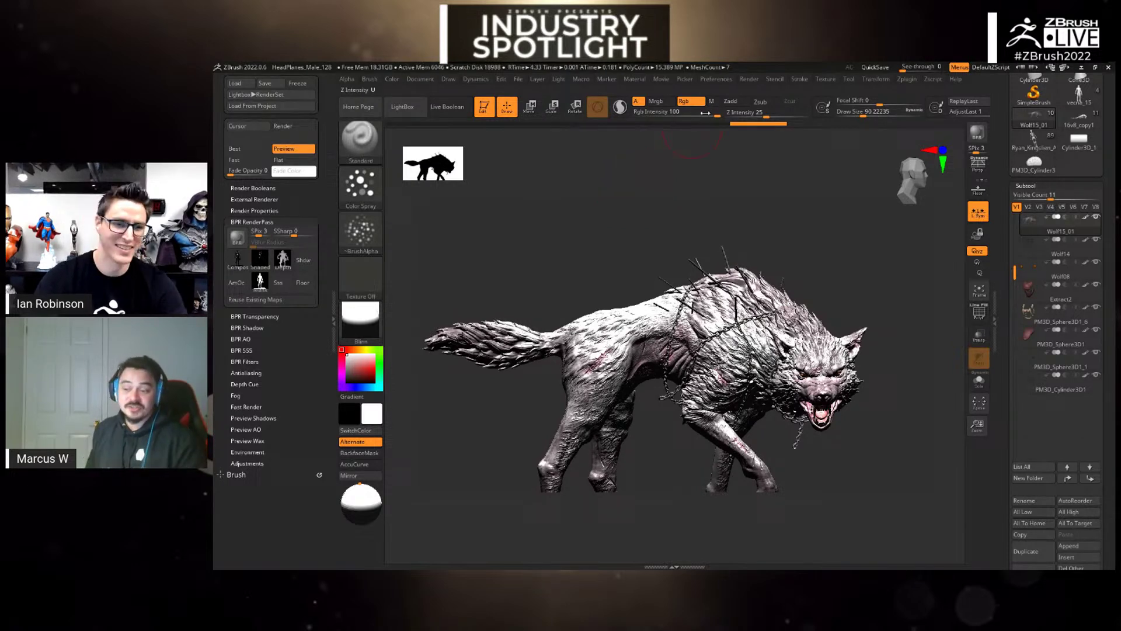
click(420, 79)
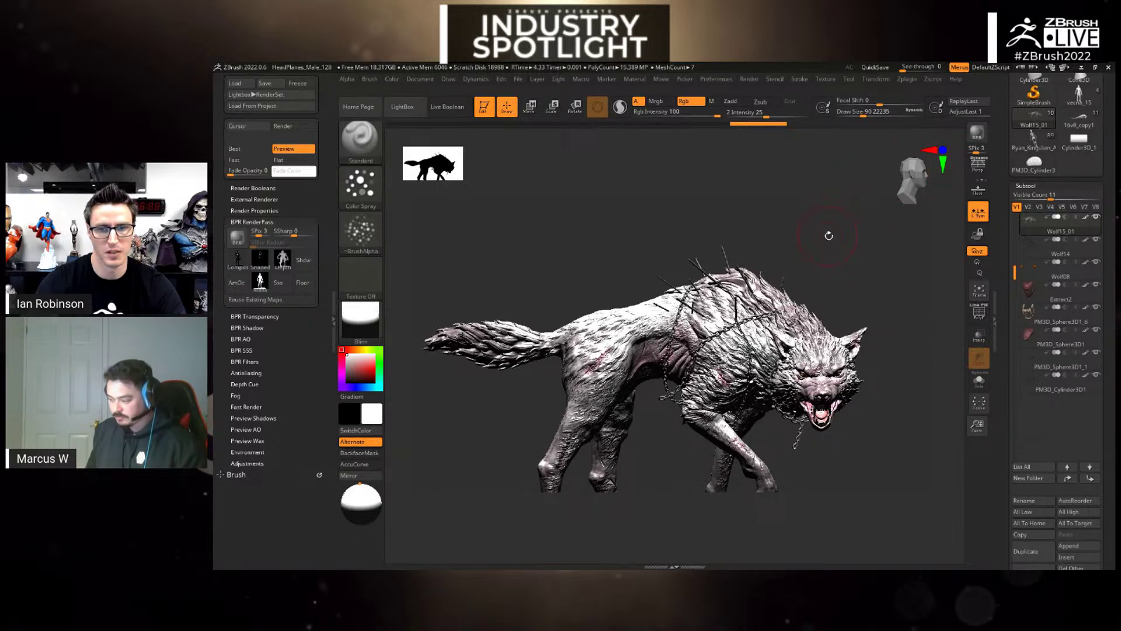
- Show the Lights Properties and LightCap settings
key(space)
alt+drag(778, 234, 769, 209)
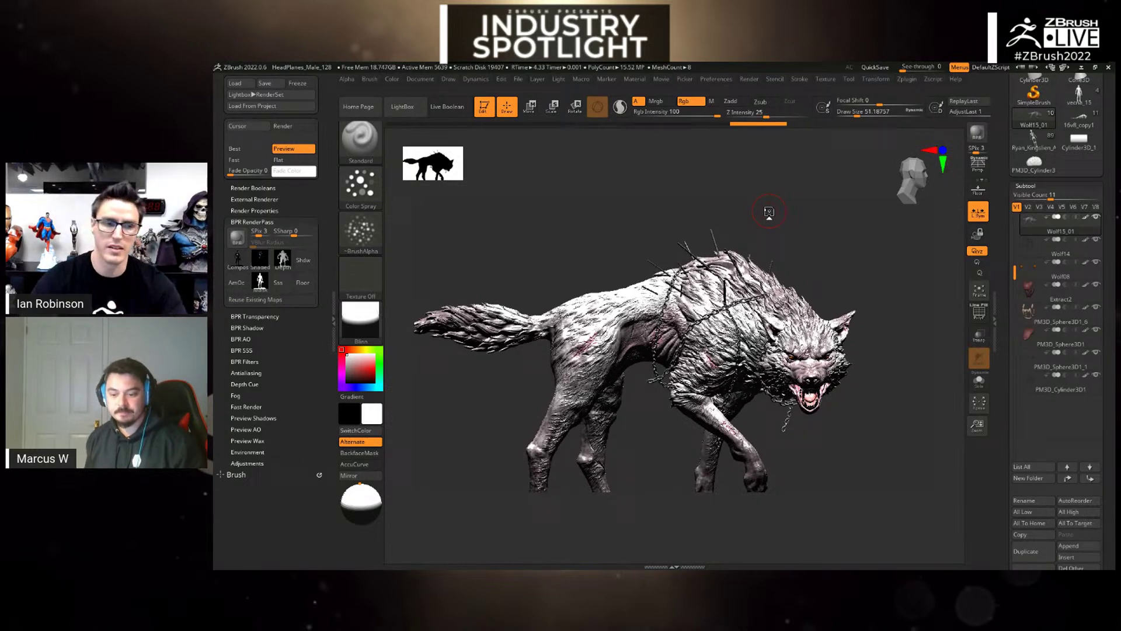
scroll(234, 175, up, 4)
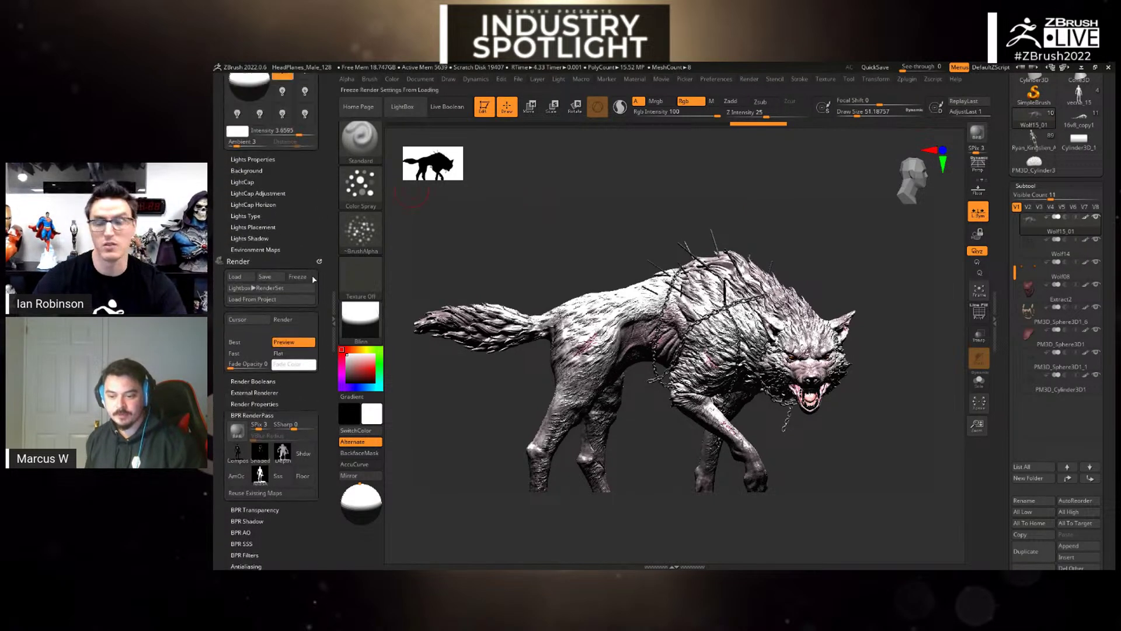
click(241, 159)
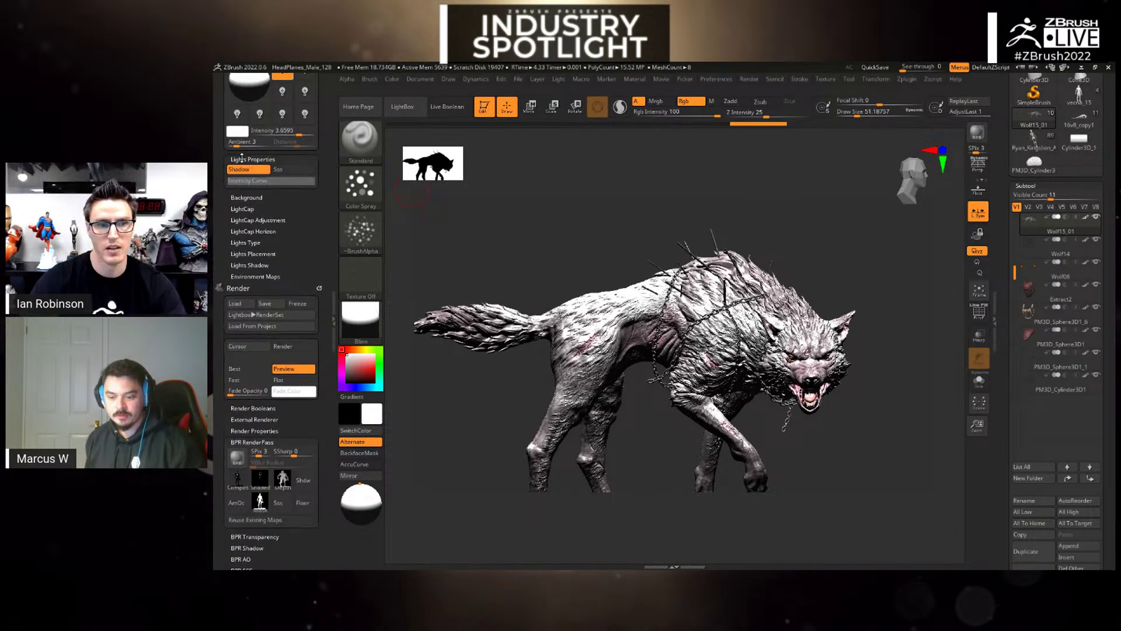
click(241, 209)
scroll(322, 353, down, 1)
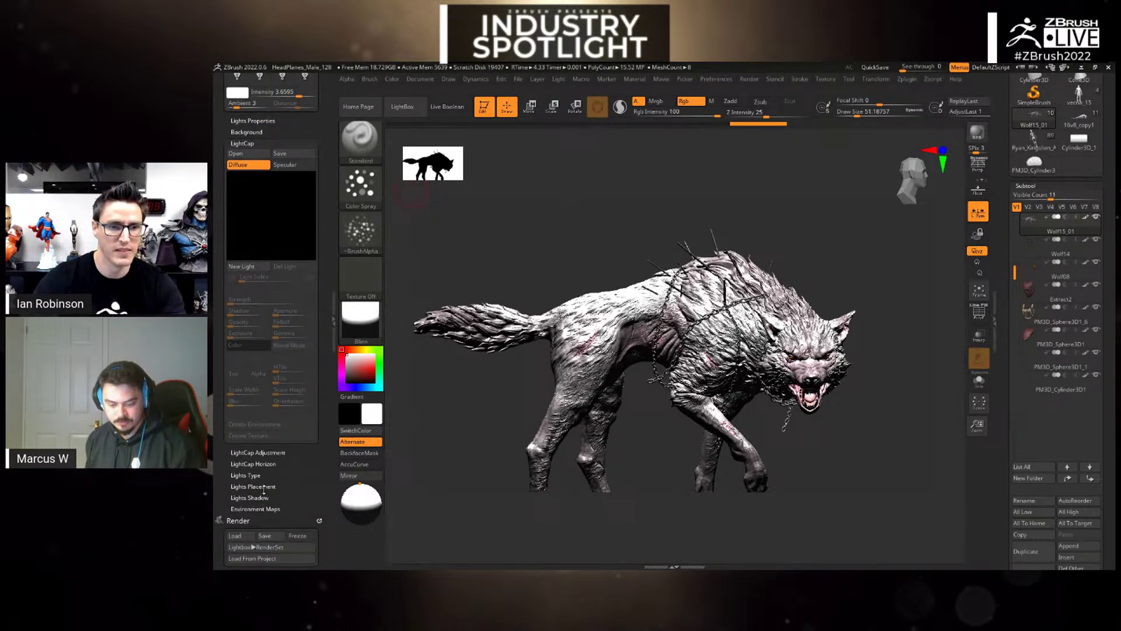
- Load the Texture 04 sky image as the light Background texture and switch the background off
click(244, 132)
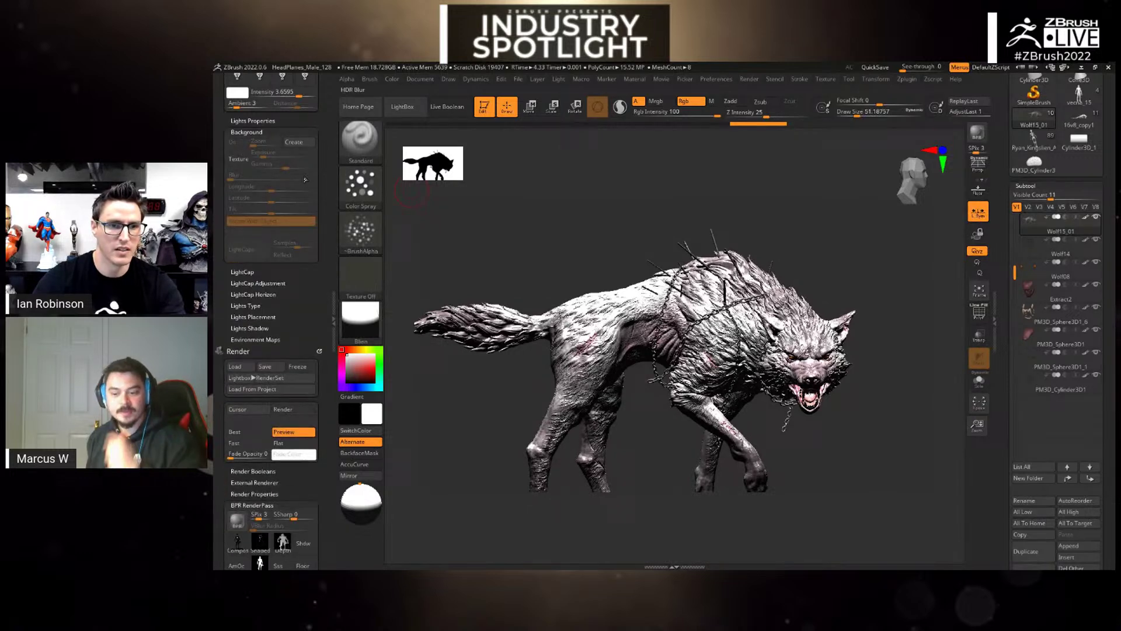
click(288, 142)
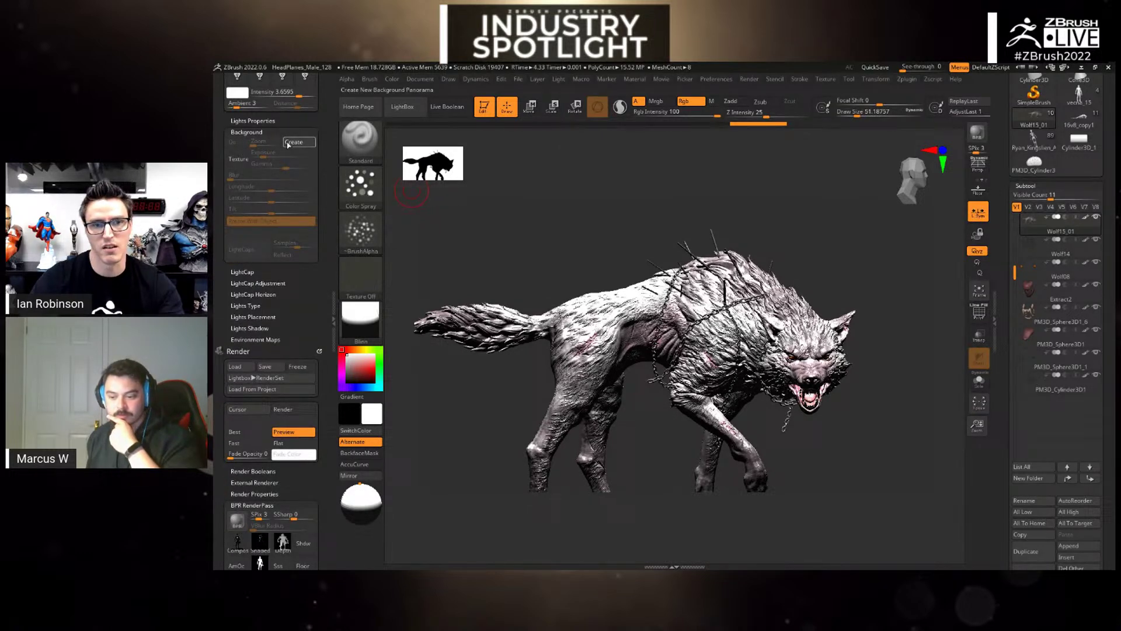
click(238, 157)
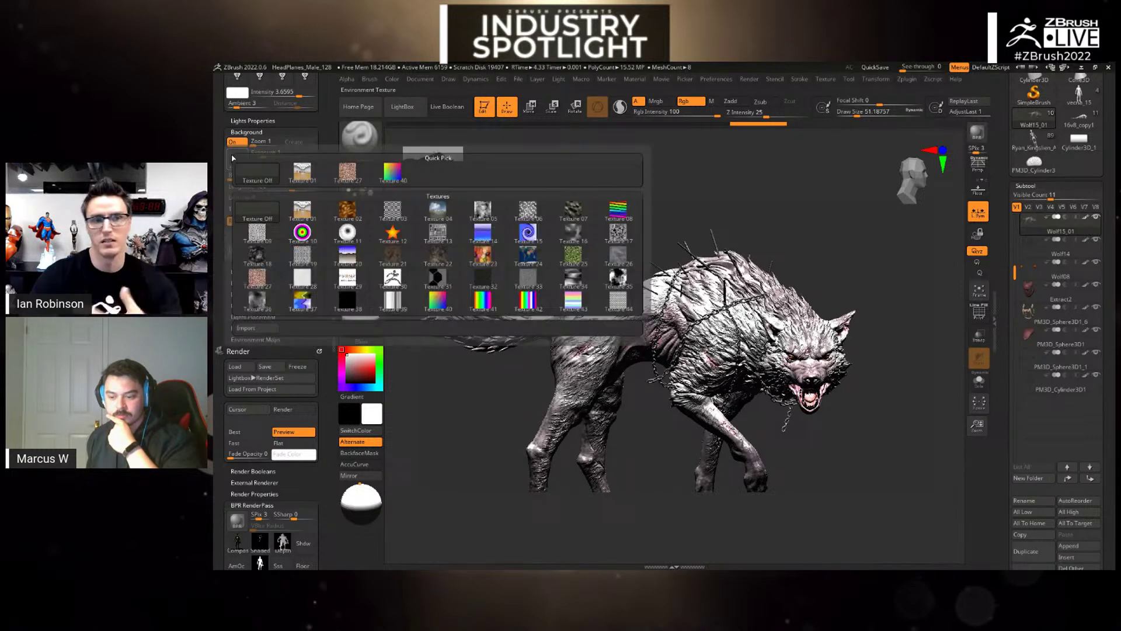
click(438, 210)
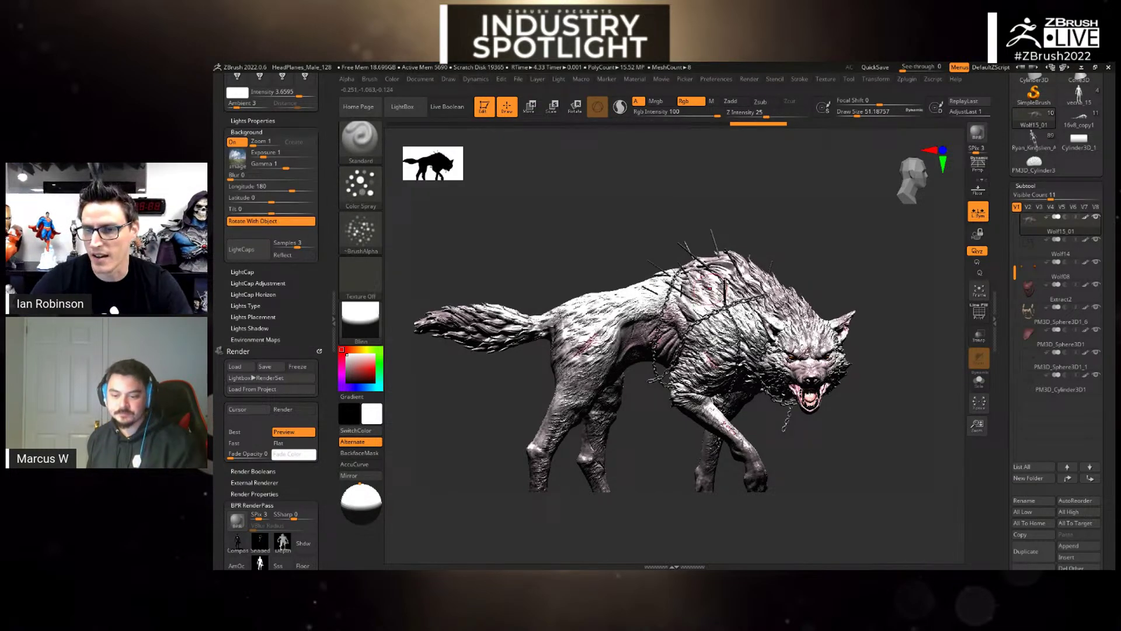
click(236, 141)
drag(327, 128, 323, 139)
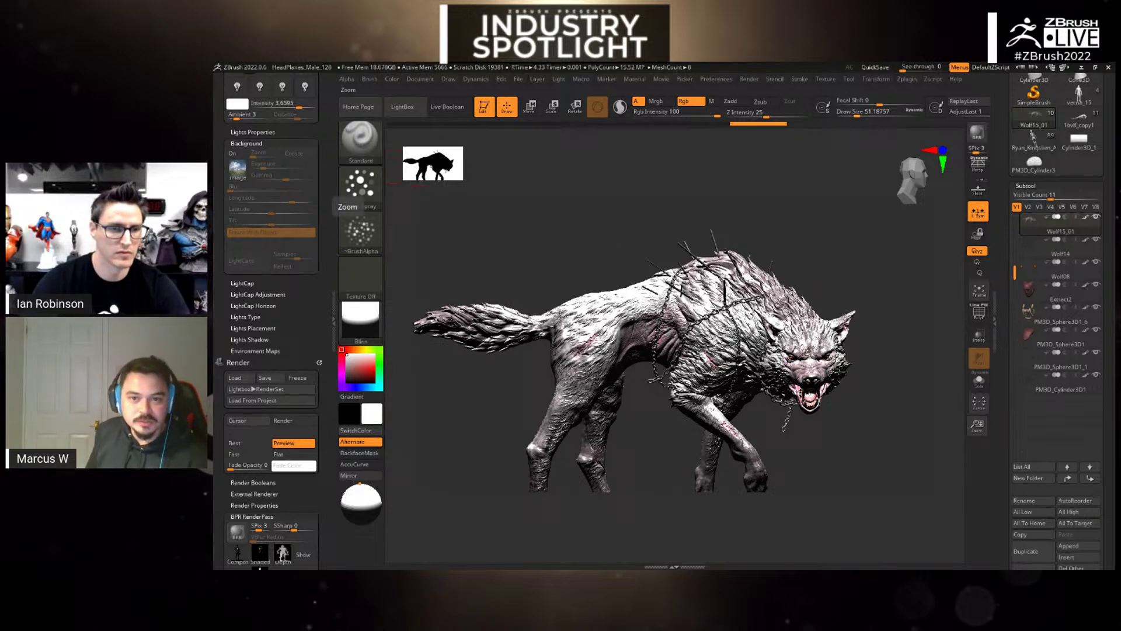
- Switch to the browser and open the artist's own ArtStation profile page
click(525, 560)
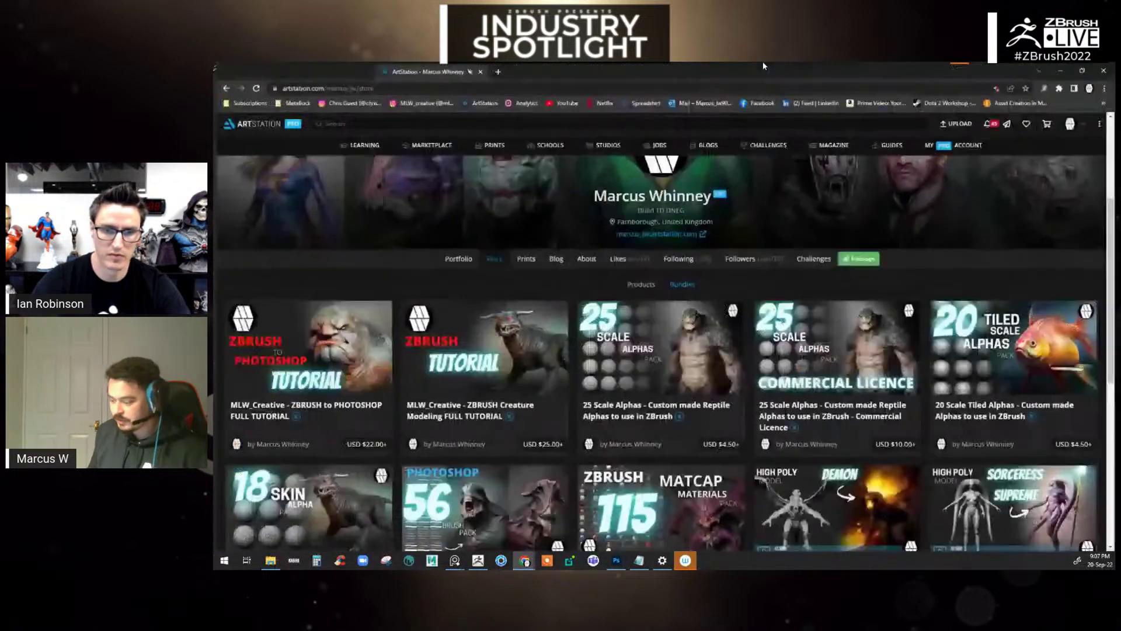
click(1070, 122)
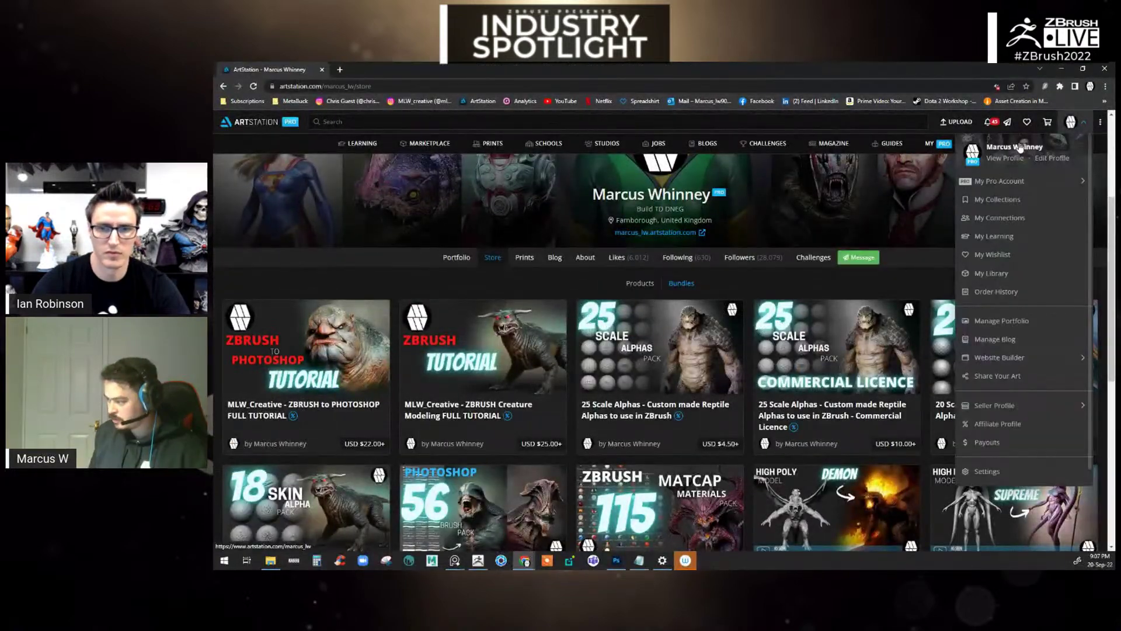
click(1019, 147)
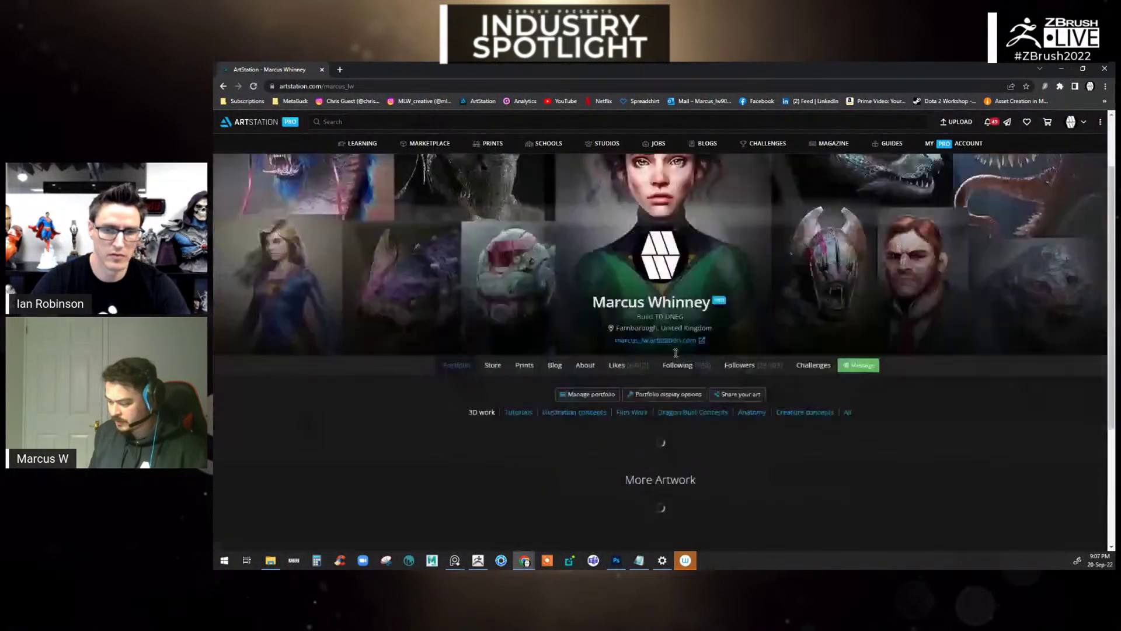
- Open the "A Demon Calls - 'SPAWN'" project from the portfolio and view its final concept image at full size
scroll(676, 353, down, 15)
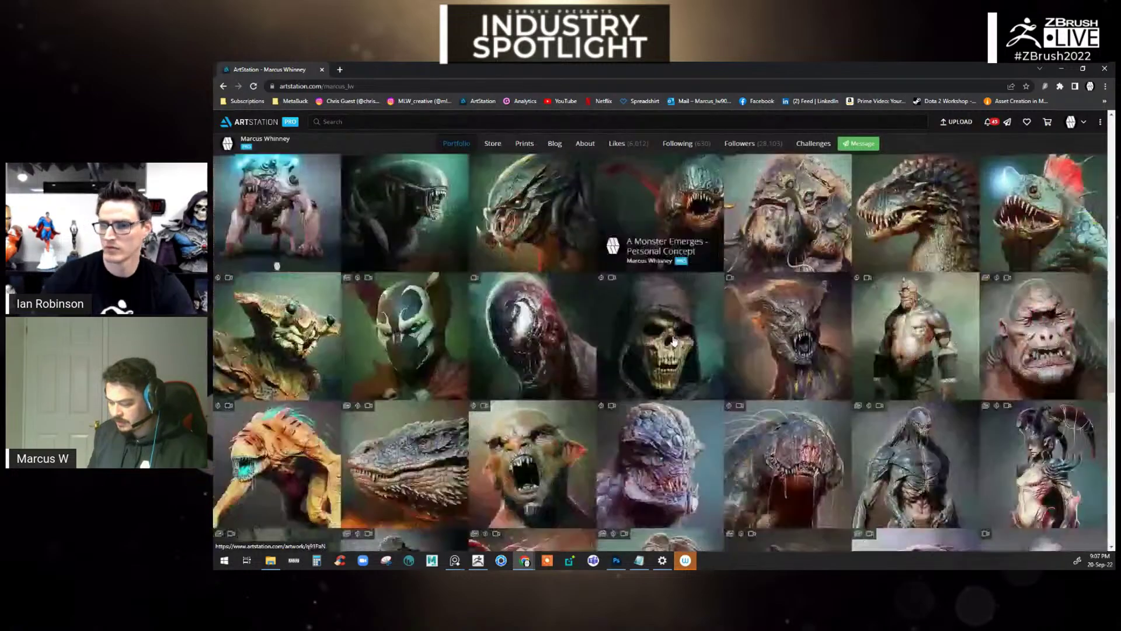
scroll(673, 340, down, 1)
click(419, 296)
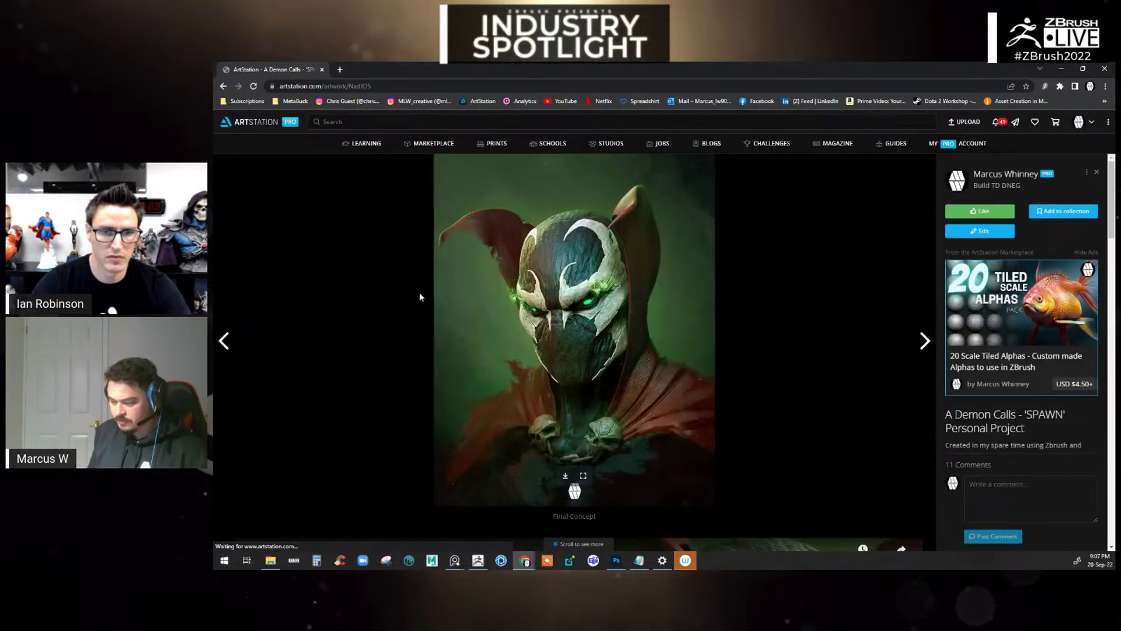
click(584, 477)
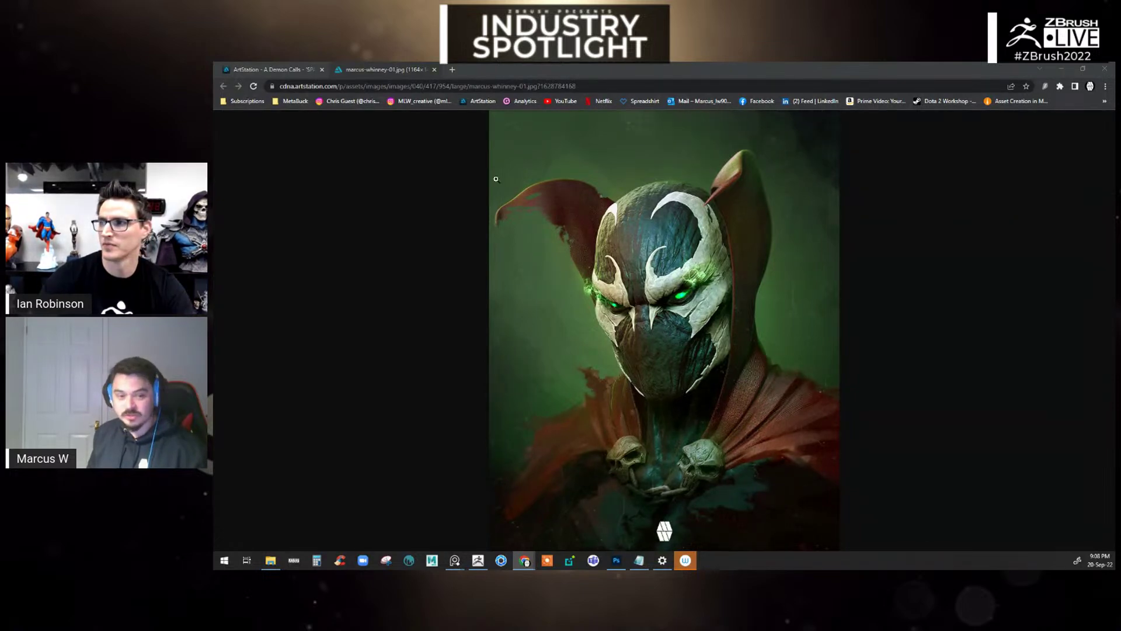
click(434, 70)
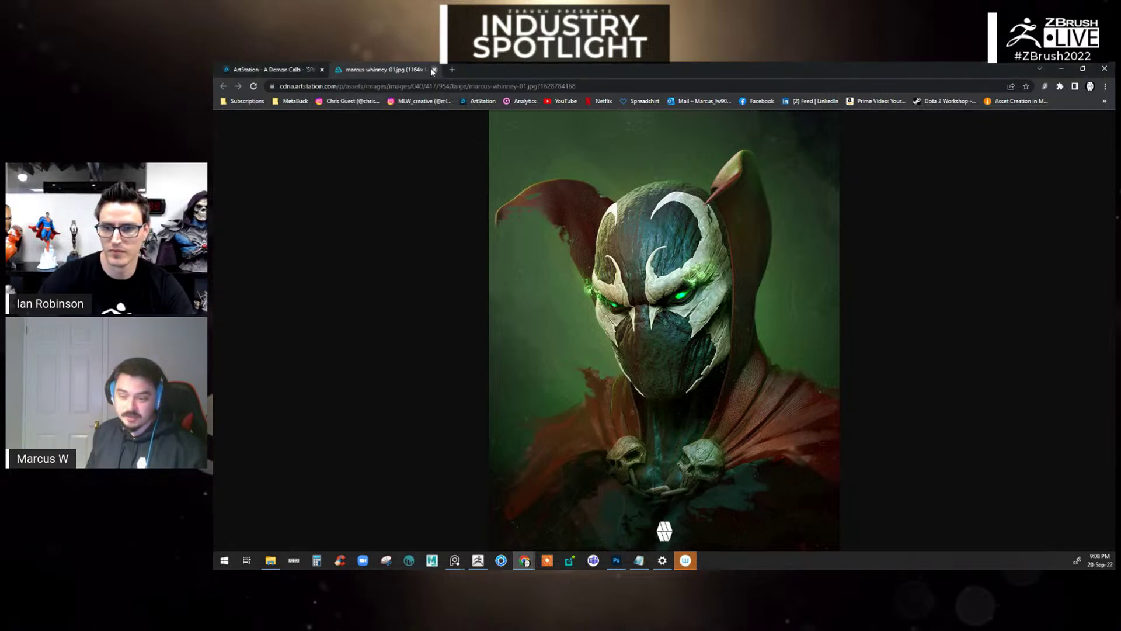
- Read the SPAWN project's description beside the artwork
scroll(1025, 338, down, 3)
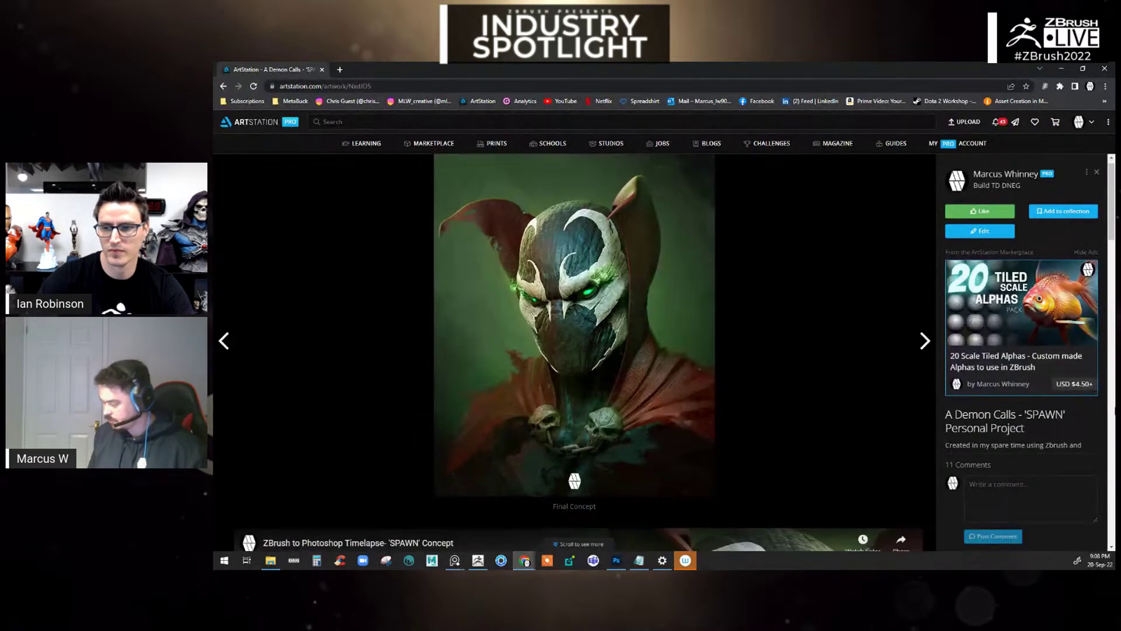
scroll(1026, 353, up, 3)
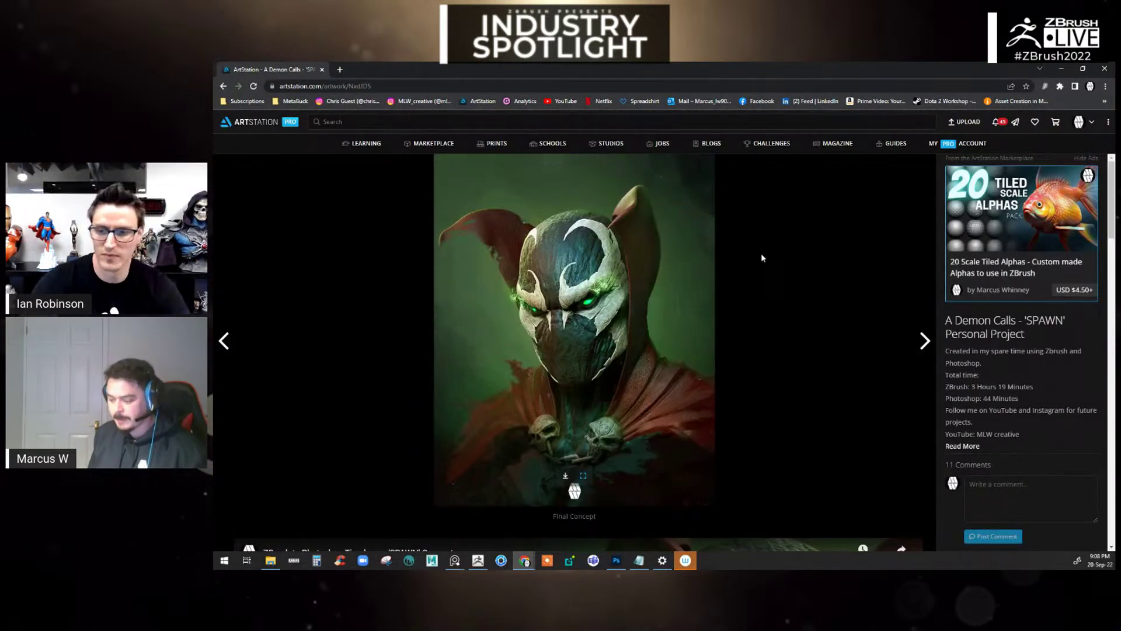
drag(679, 72, 215, 174)
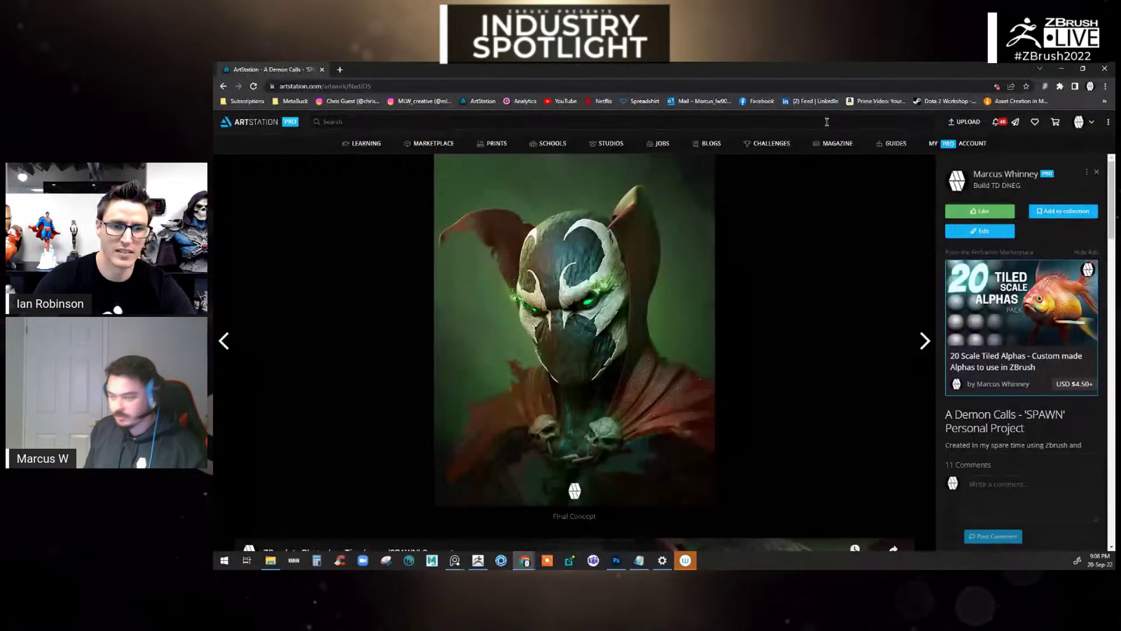
- Return to the artist's ArtStation profile and look through the portfolio gallery for another creature project
click(224, 86)
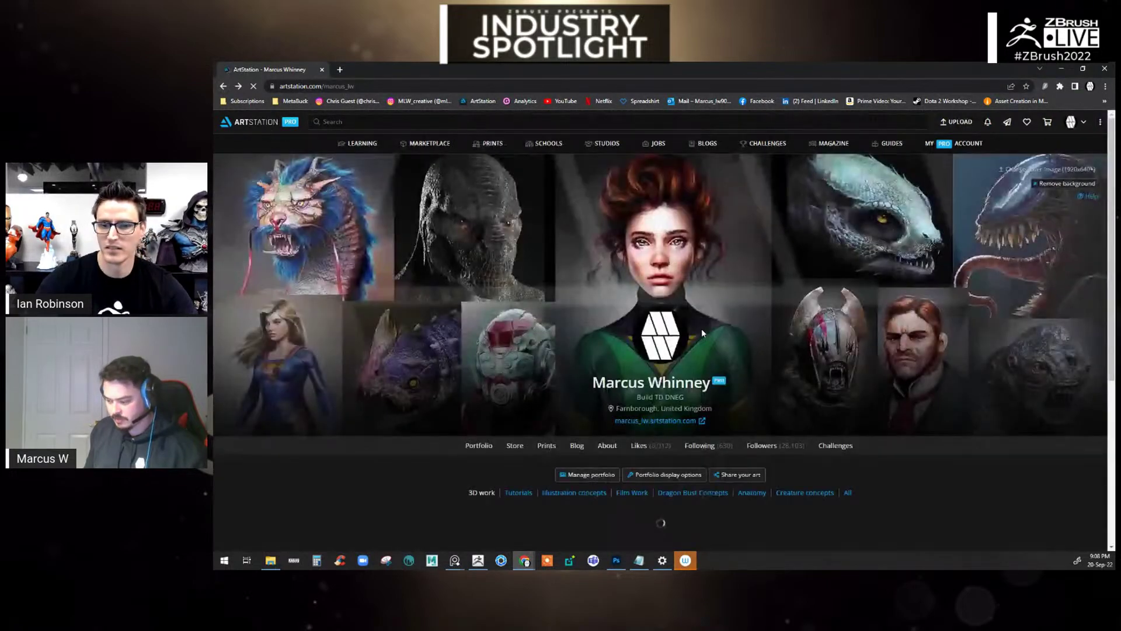
scroll(706, 322, down, 10)
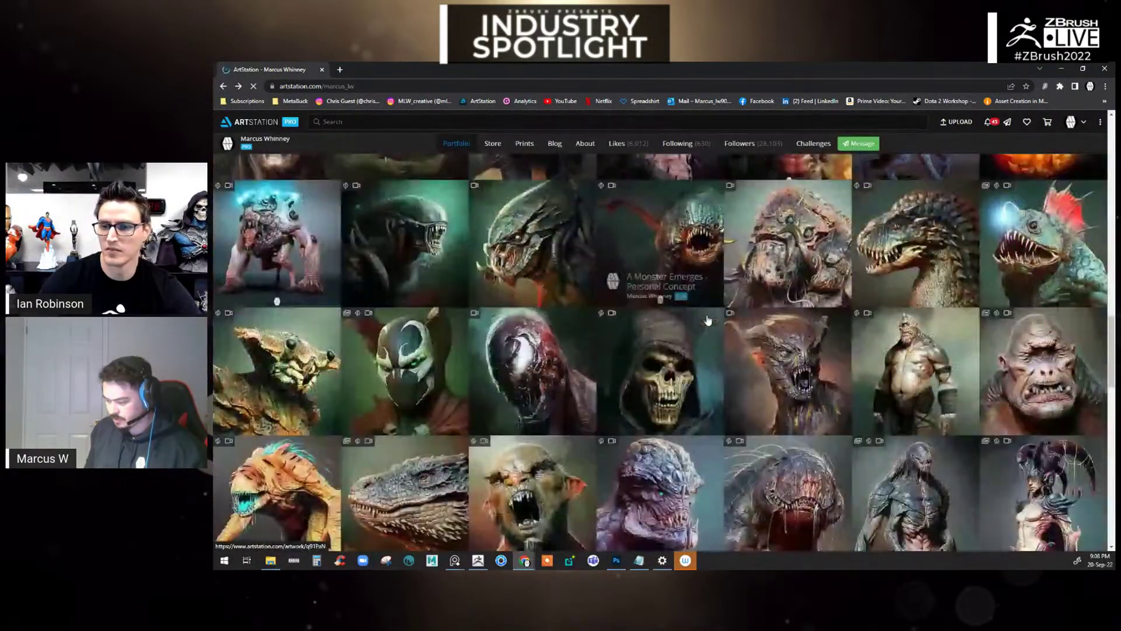
scroll(707, 320, down, 15)
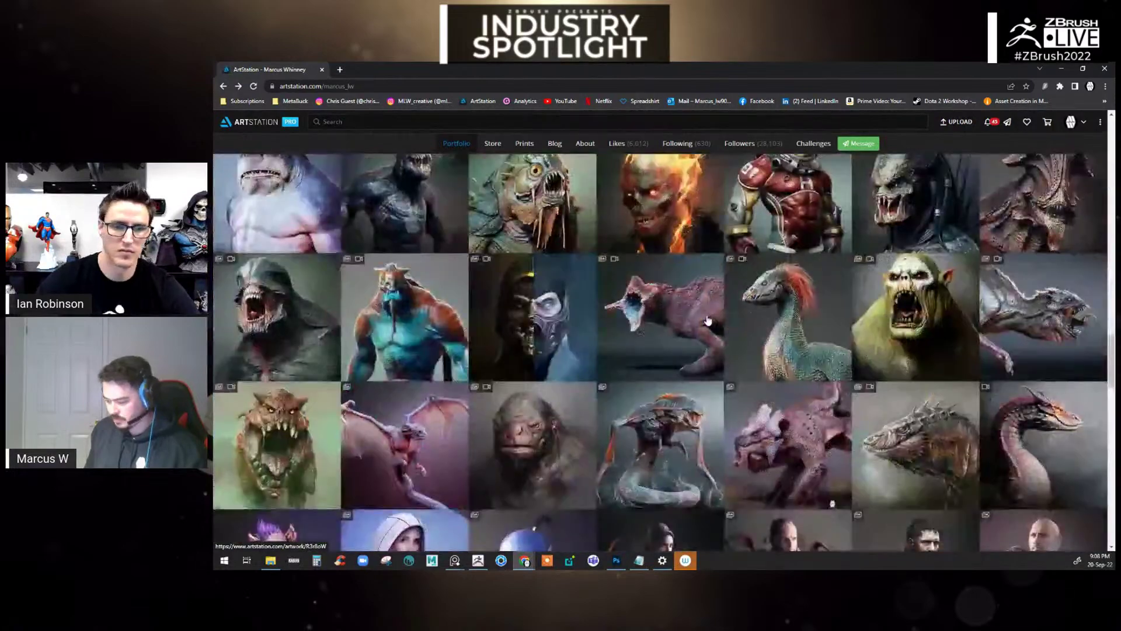
scroll(707, 321, up, 10)
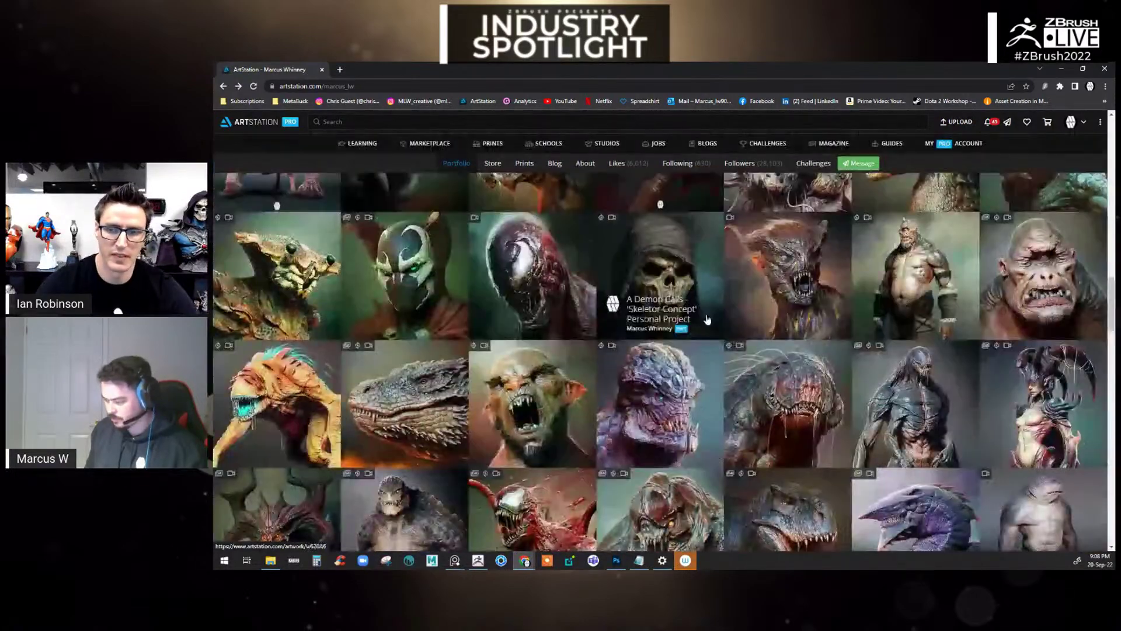
scroll(707, 320, down, 10)
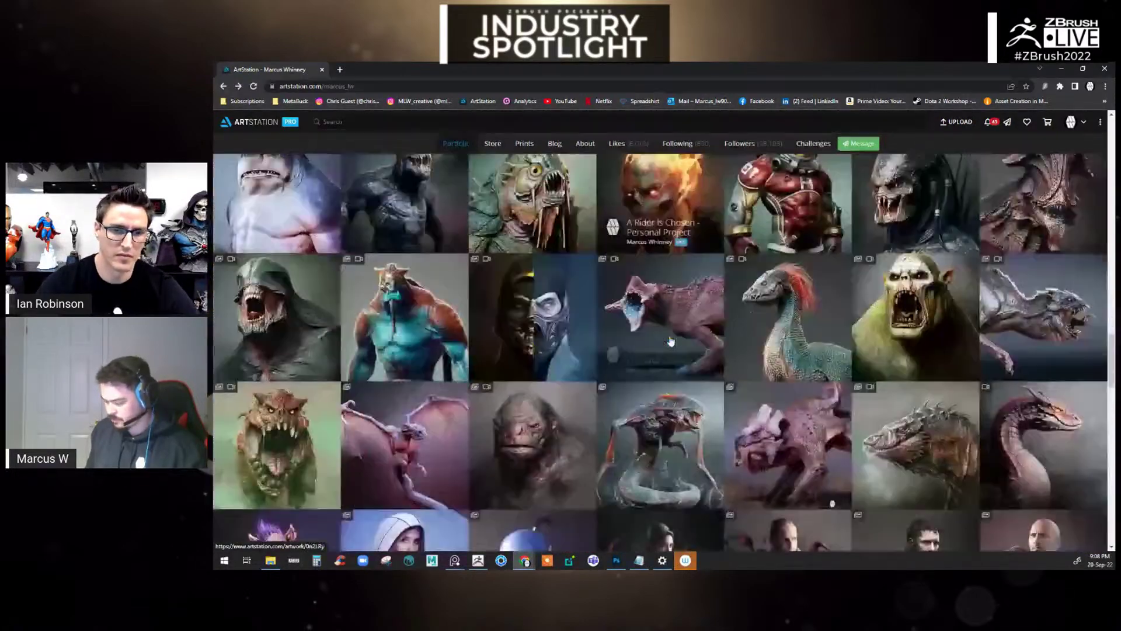
scroll(664, 350, down, 8)
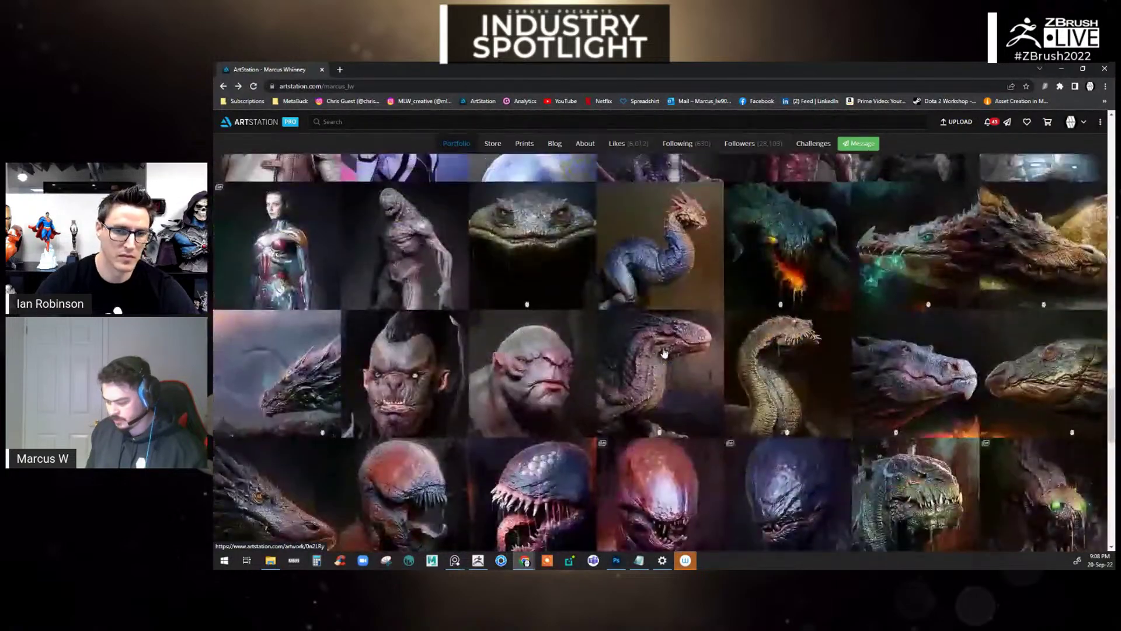
scroll(660, 350, up, 10)
scroll(659, 349, up, 12)
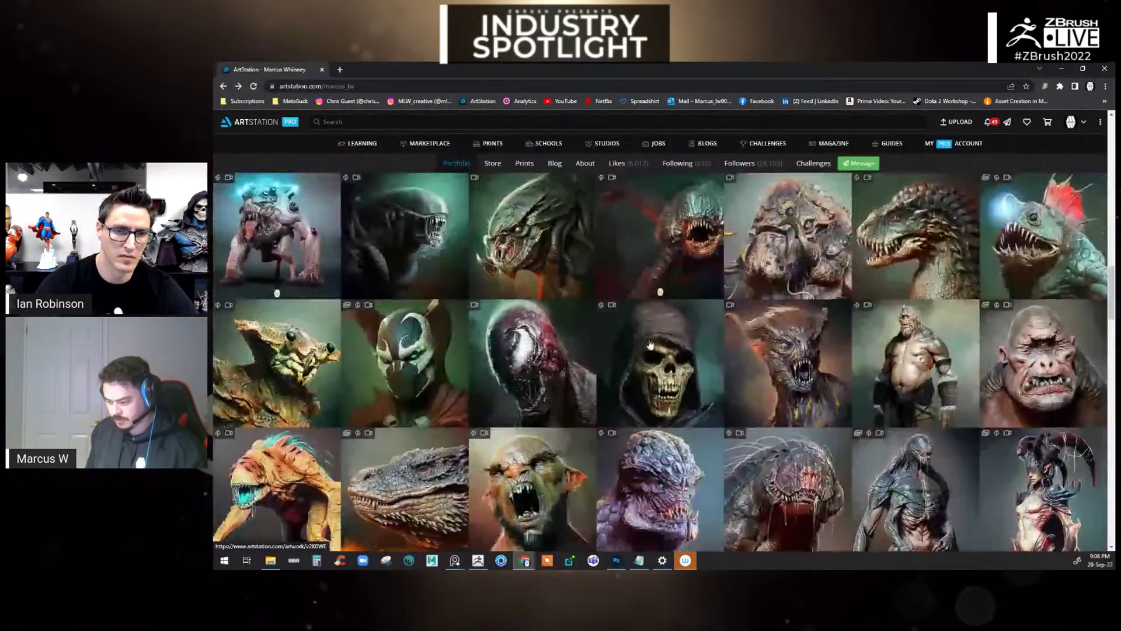
scroll(649, 344, down, 8)
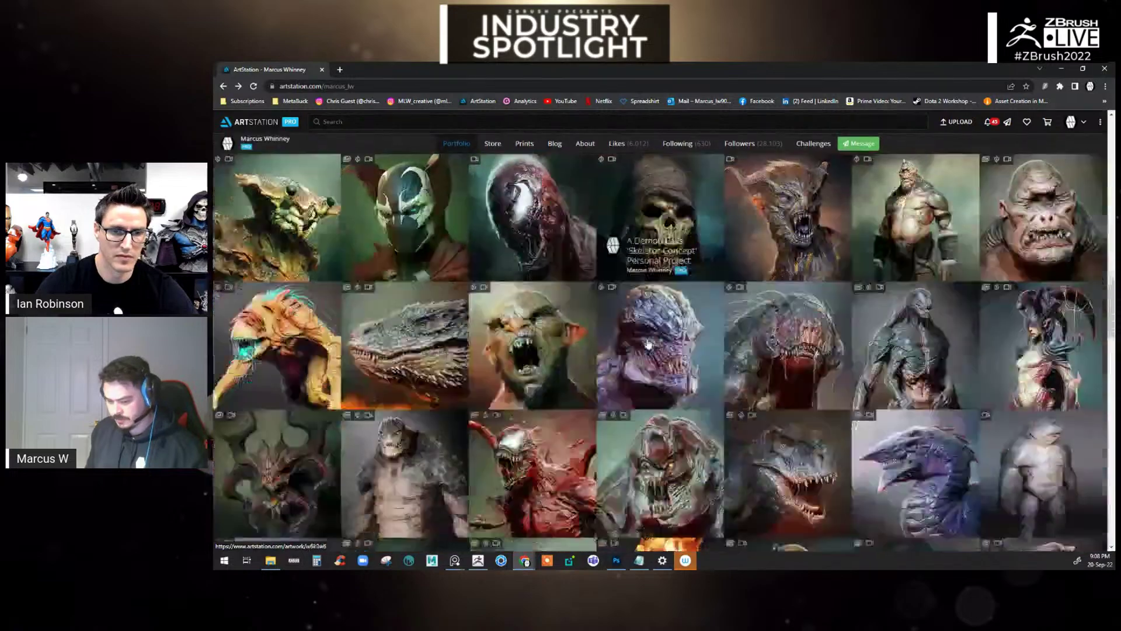
- Open the "A Monster Calls" personal project and view its final concept image at full size
scroll(648, 343, down, 3)
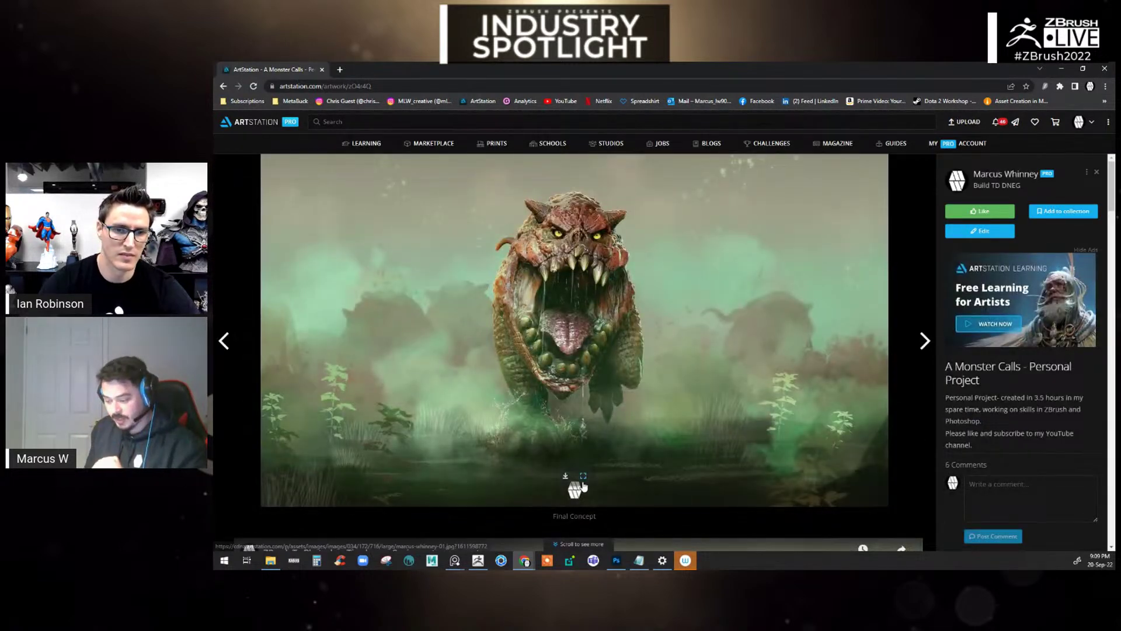
click(583, 476)
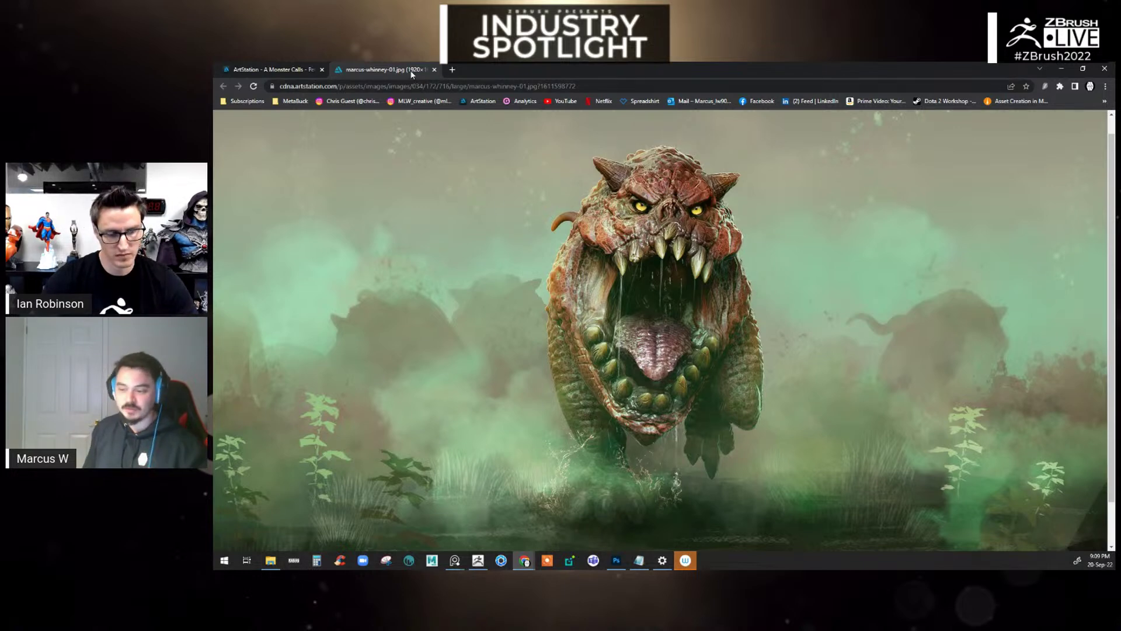
click(434, 70)
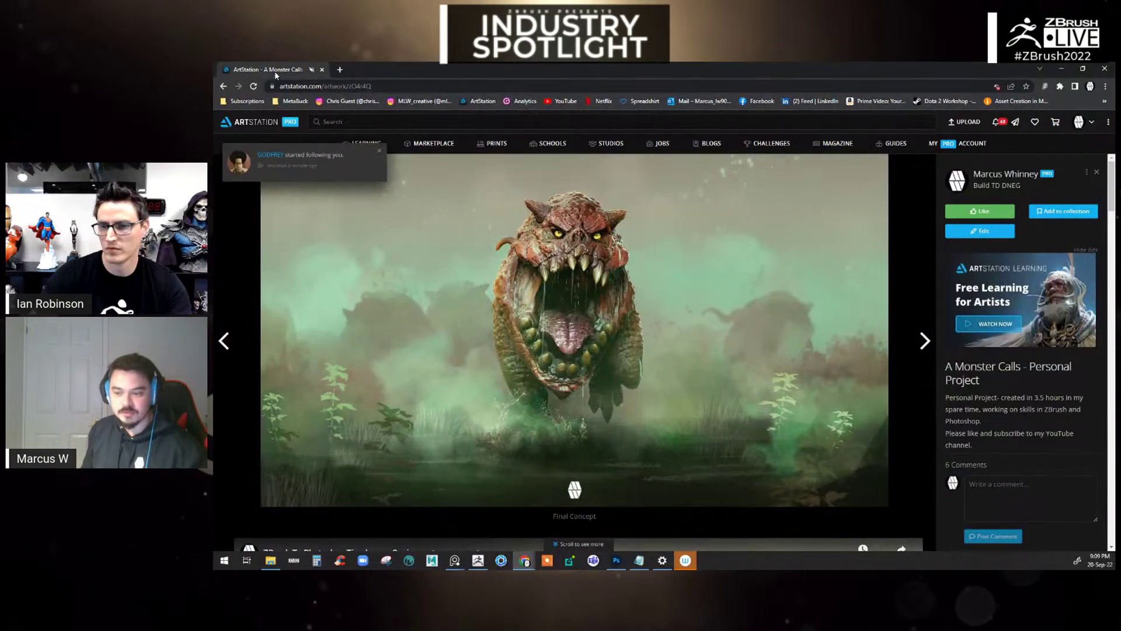
- Switch back to ZBrush and set the light Intensity to 0.8483 for the wolf
drag(272, 78, 214, 153)
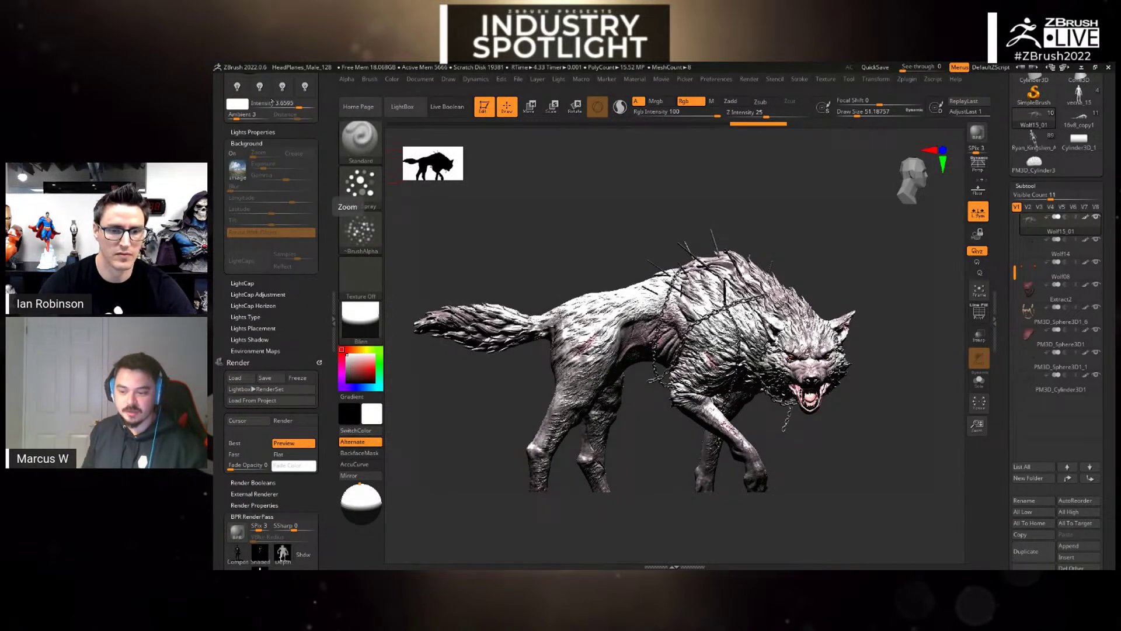
drag(271, 103, 286, 105)
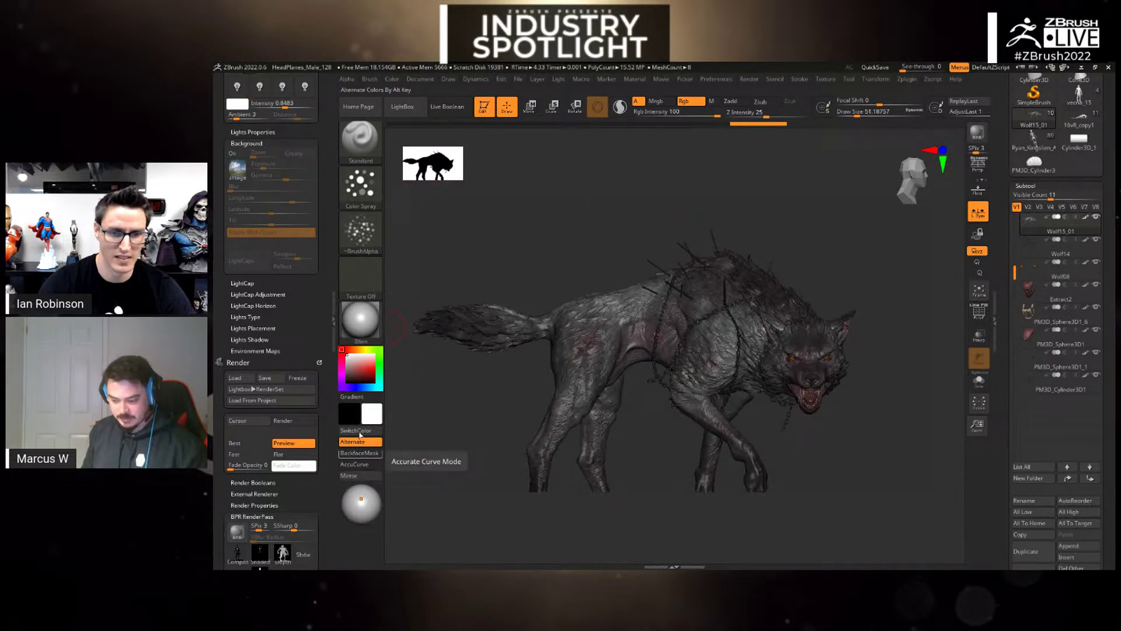
- Try the Flat Color and BasicMaterial materials on the wolf and settle on SkinShade4
click(362, 324)
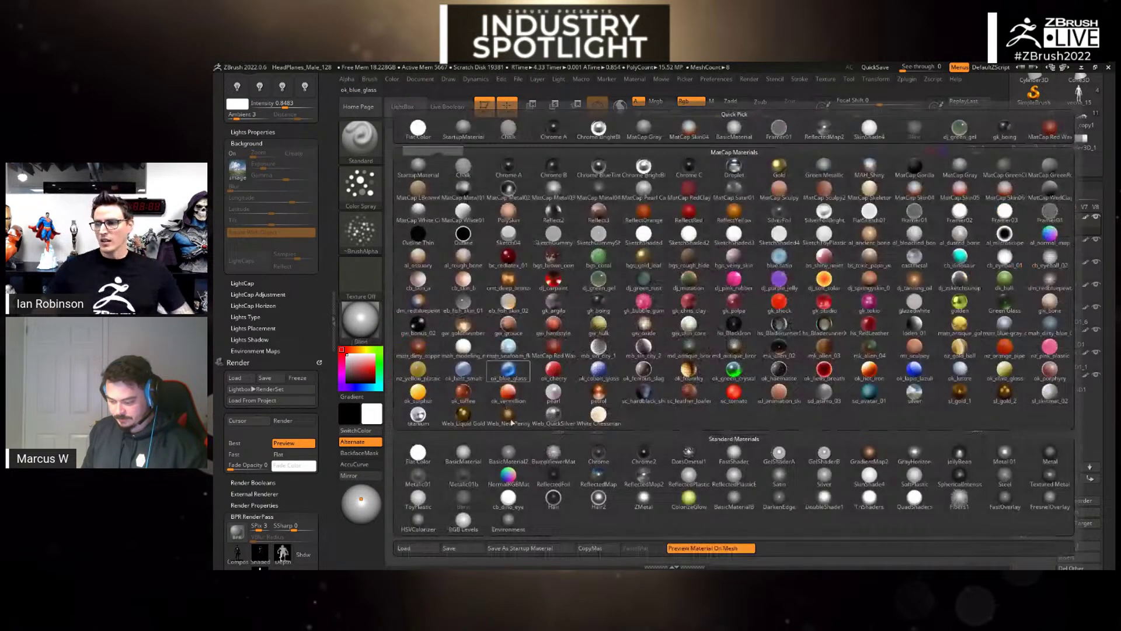
click(417, 454)
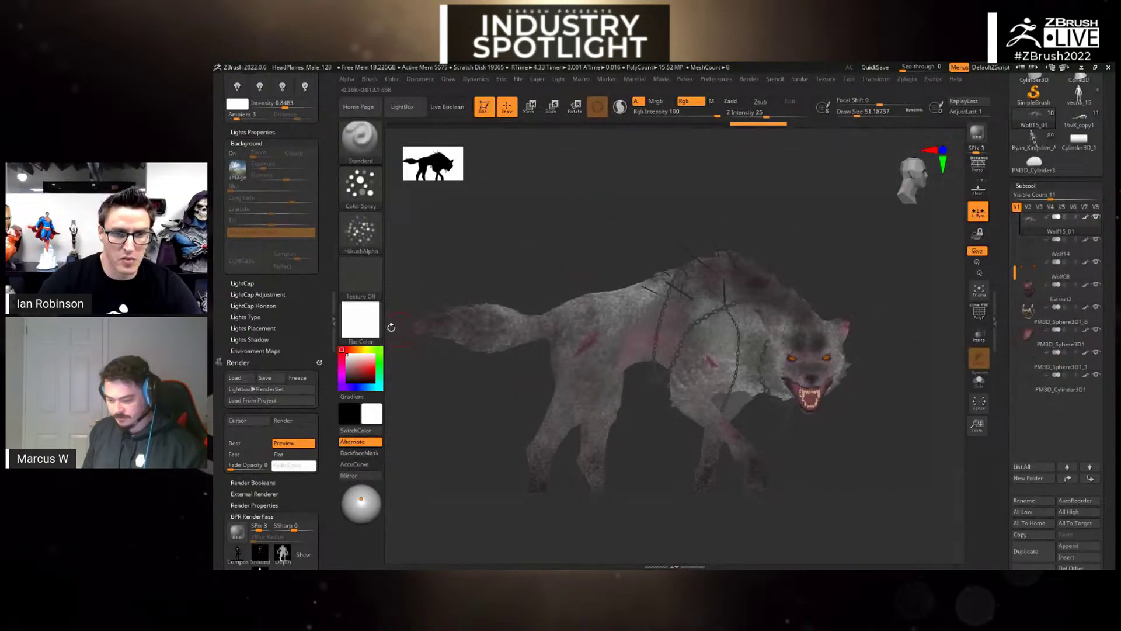
click(362, 321)
click(605, 220)
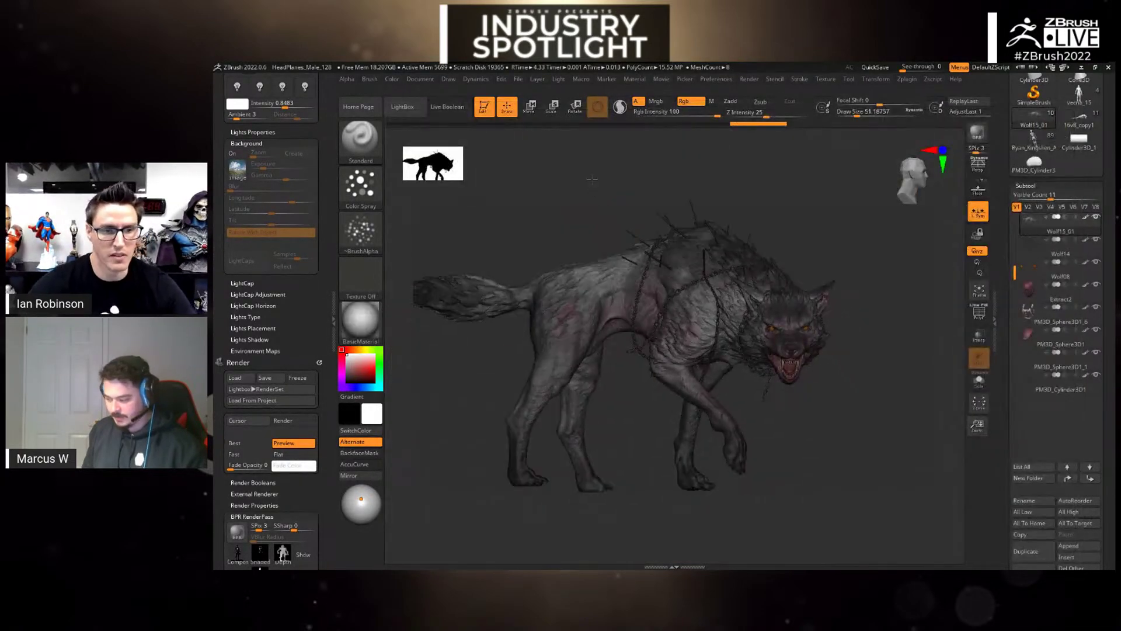
alt+drag(592, 179, 615, 200)
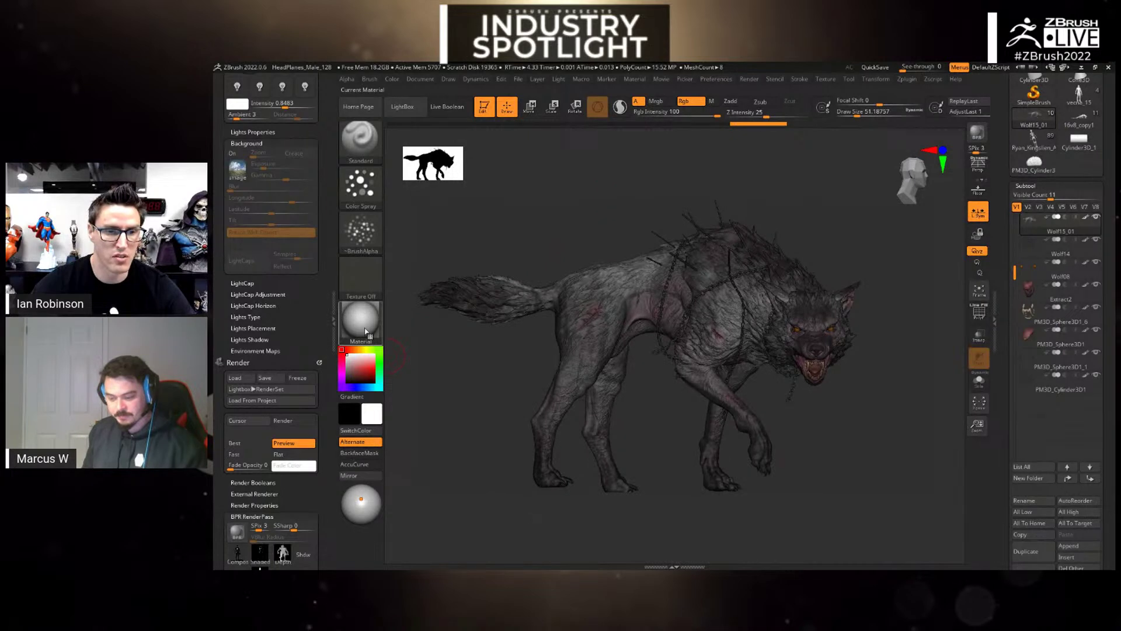
click(366, 331)
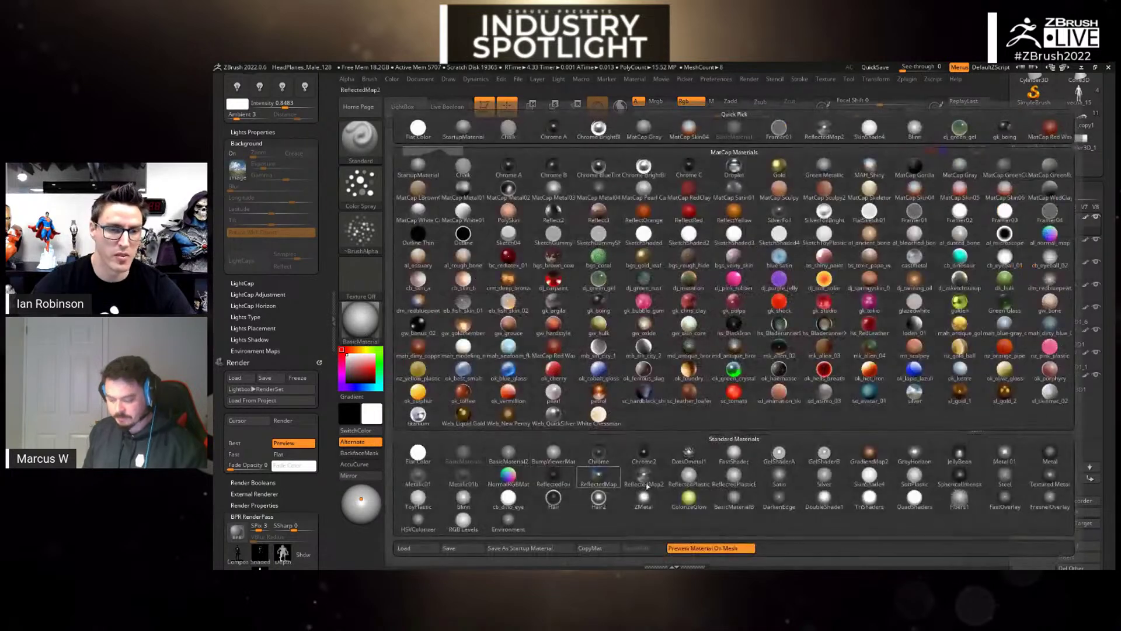
click(873, 483)
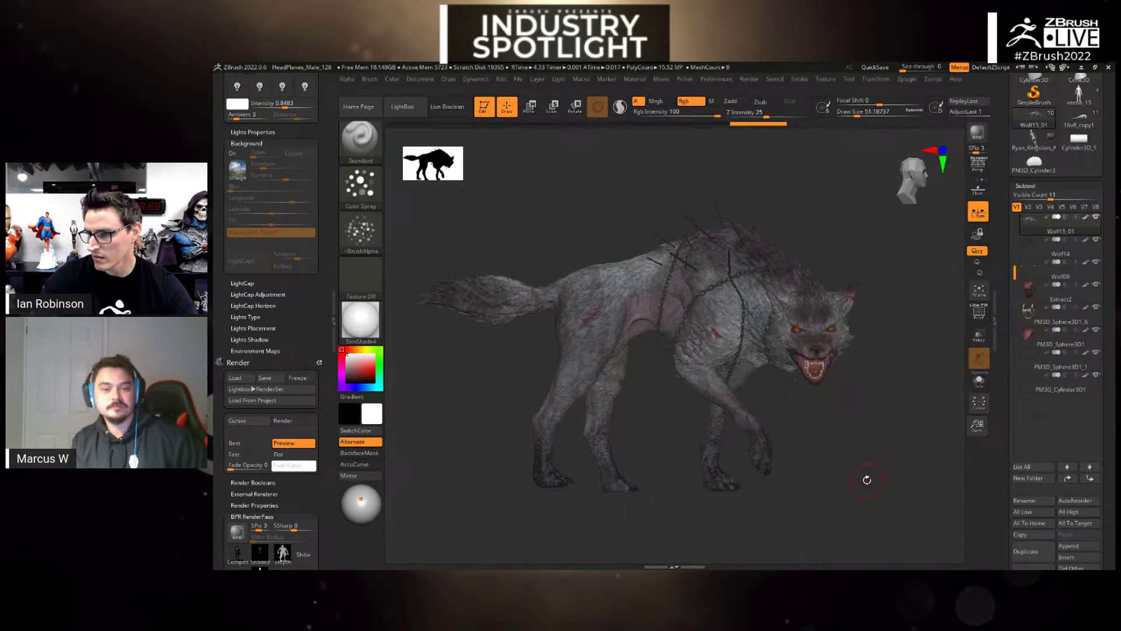
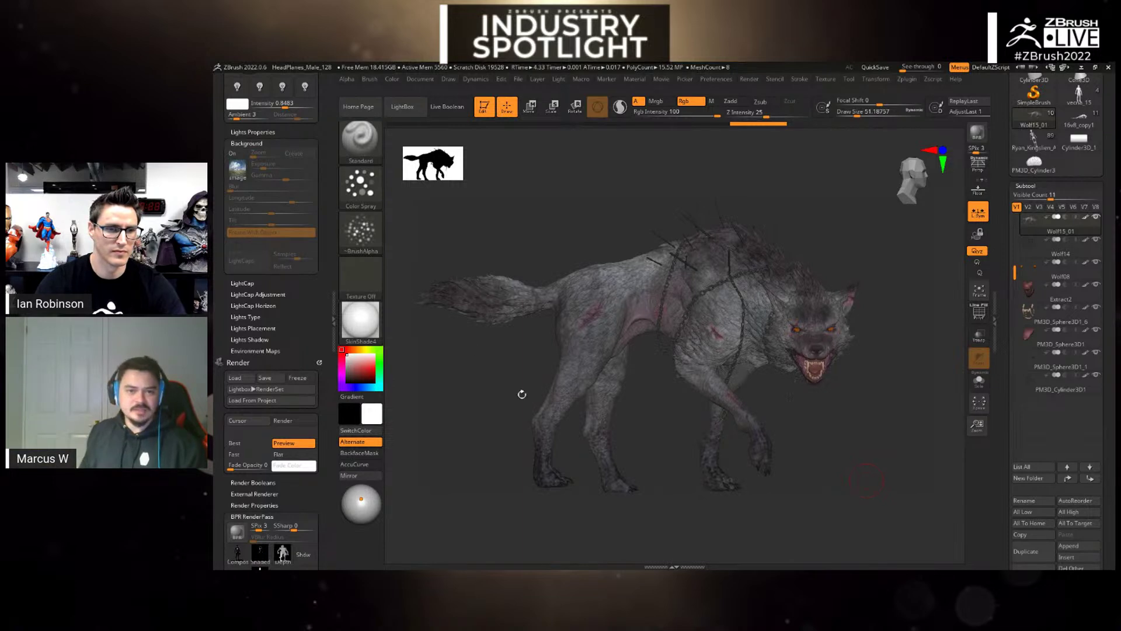
- Switch to the browser, return to the portfolio gallery and open the "A Monster Calls - 'Alien Trex'" project
key(alt+Tab)
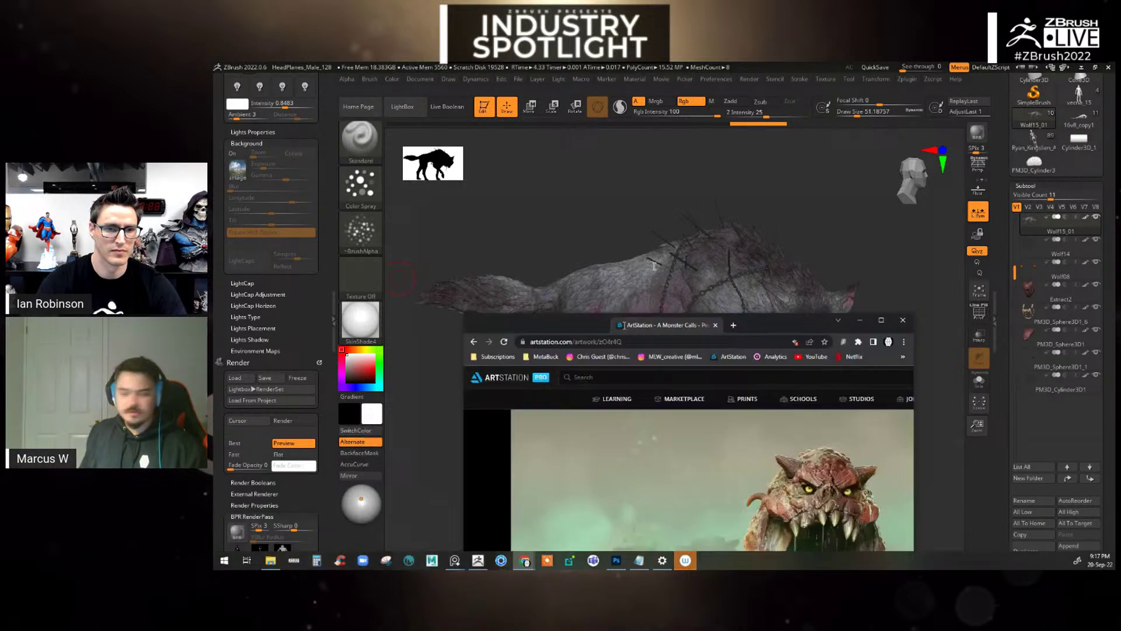
click(223, 86)
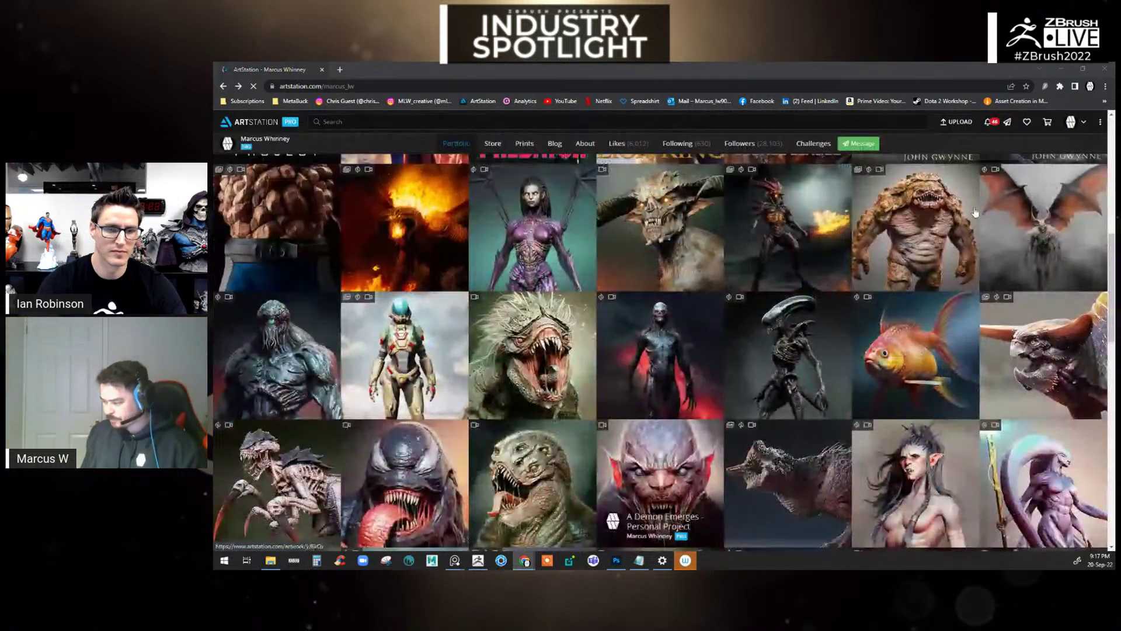
scroll(641, 329, up, 3)
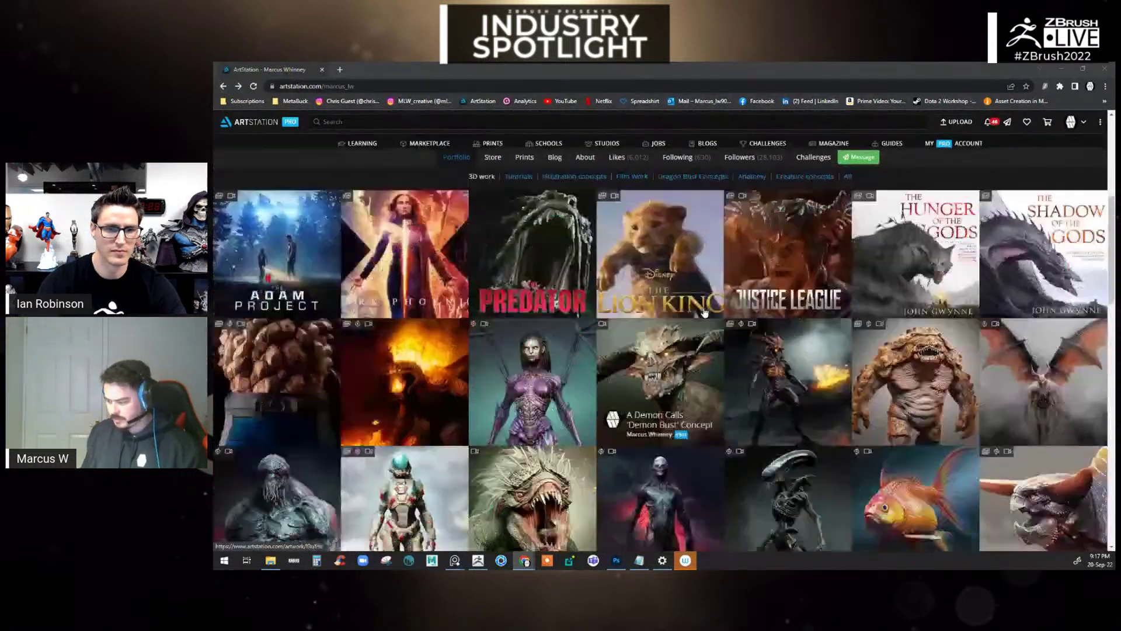
scroll(648, 327, down, 5)
click(806, 395)
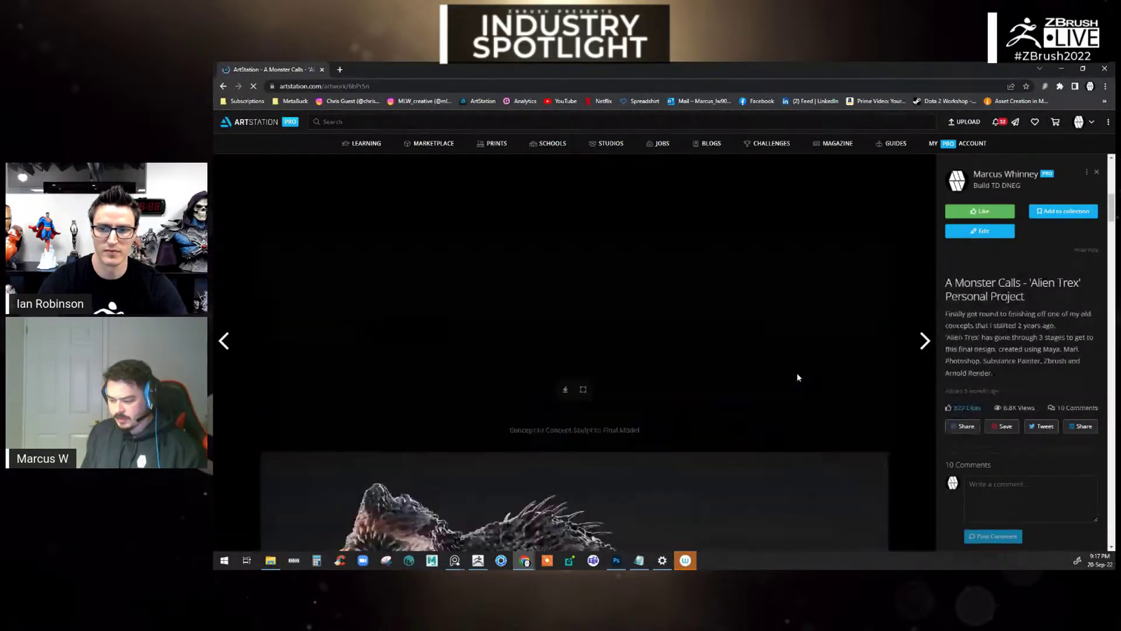
- Look through the Alien Trex project's turntables, render passes, UV layout and alternative colour images
scroll(797, 374, down, 5)
scroll(797, 375, down, 15)
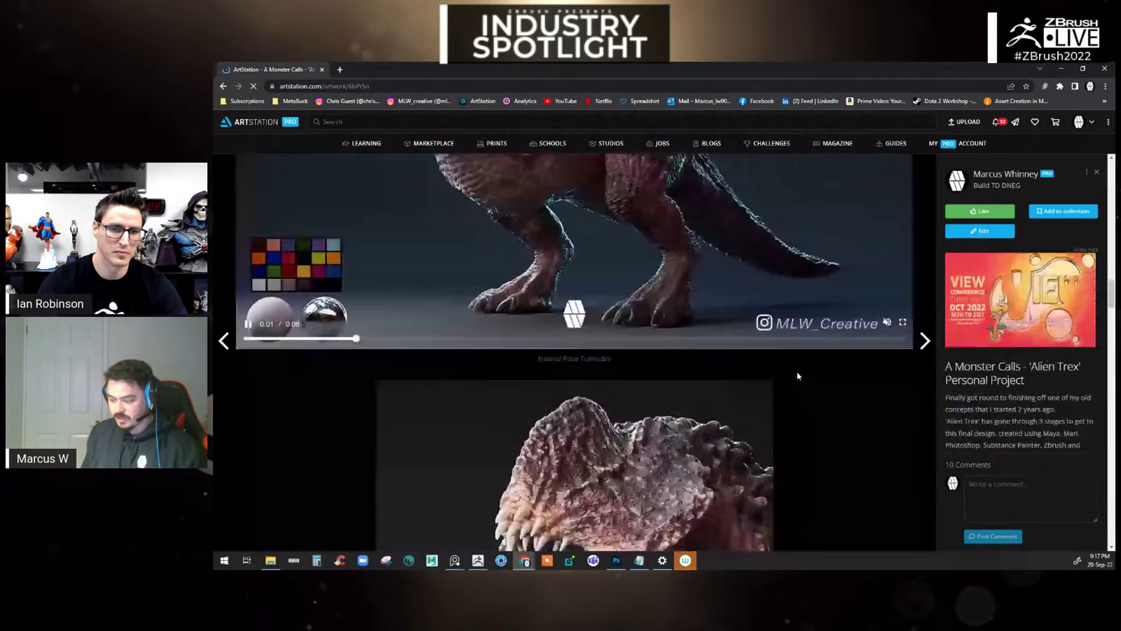
scroll(794, 376, down, 15)
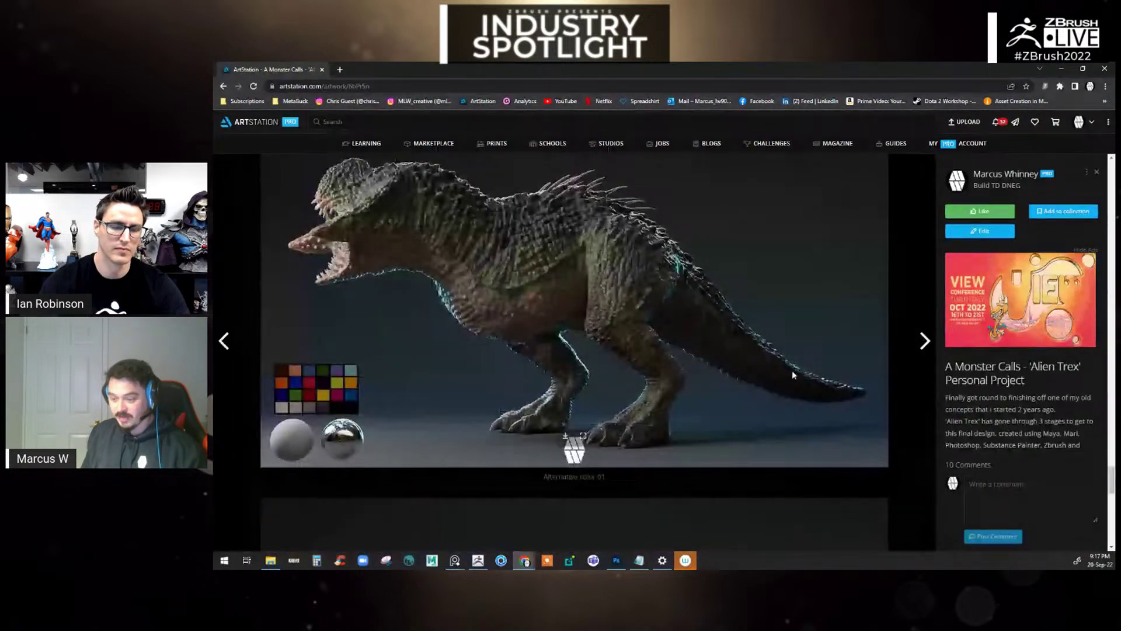
scroll(794, 376, down, 10)
scroll(794, 370, up, 15)
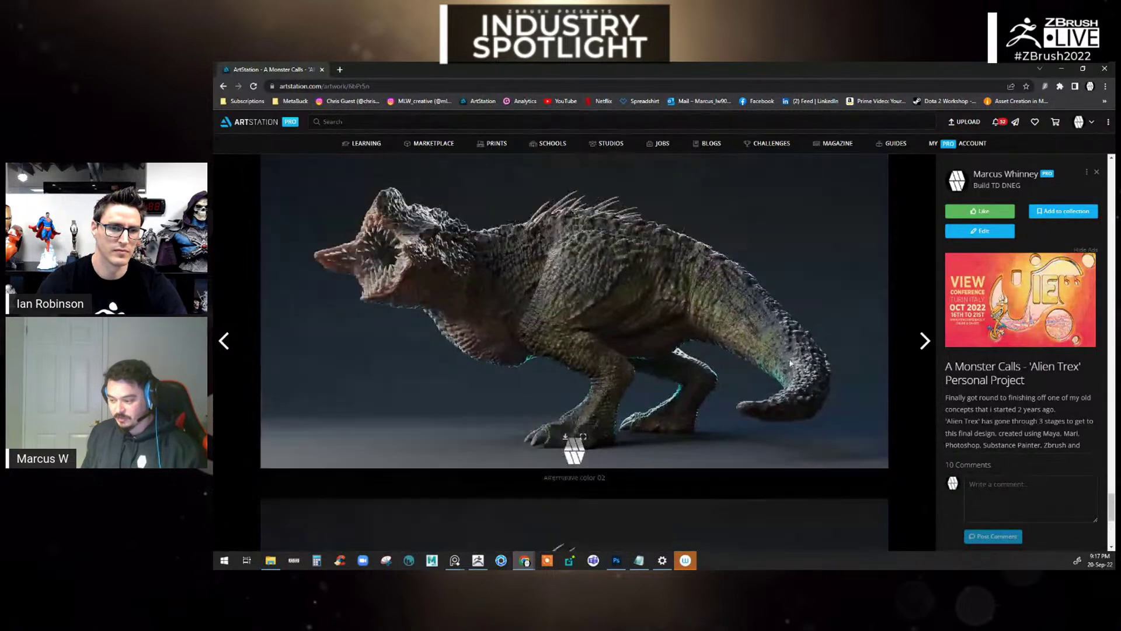
scroll(779, 364, up, 4)
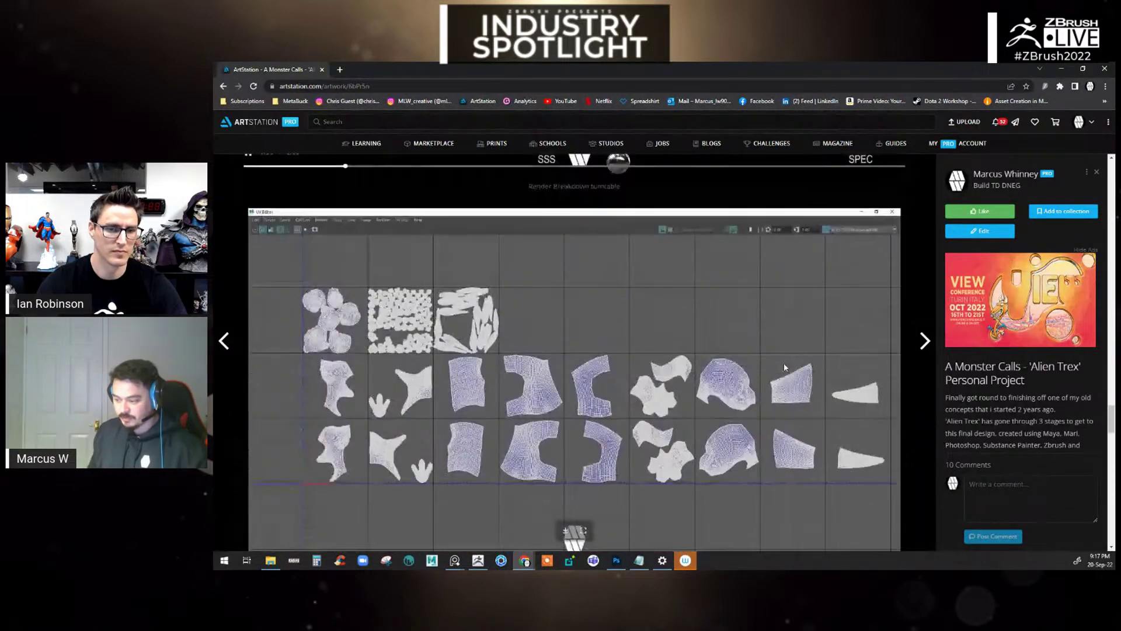
scroll(772, 359, up, 15)
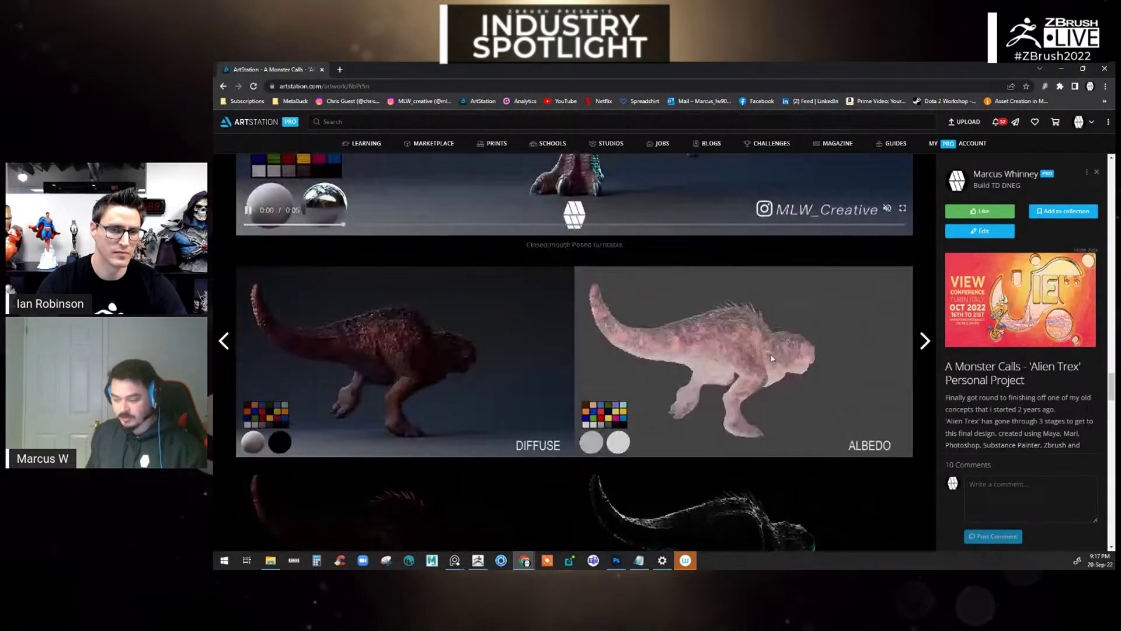
scroll(772, 362, up, 10)
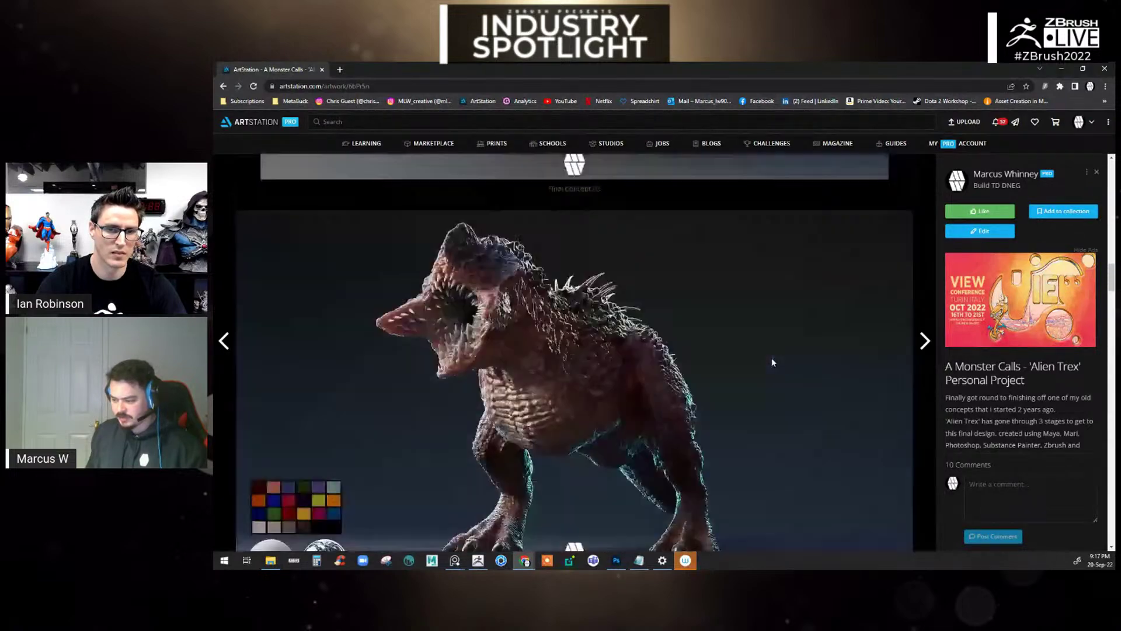
scroll(771, 365, up, 5)
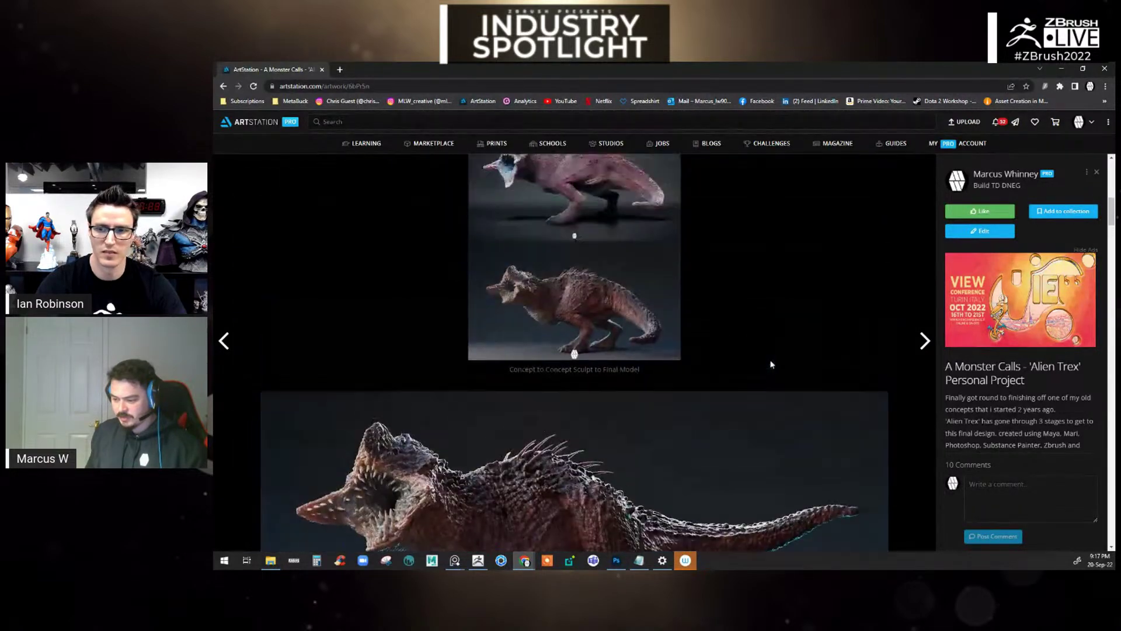
- Compare the Alien Trex concept, concept sculpt and final model, view the final concept renders, and switch back to ZBrush
scroll(601, 305, down, 1)
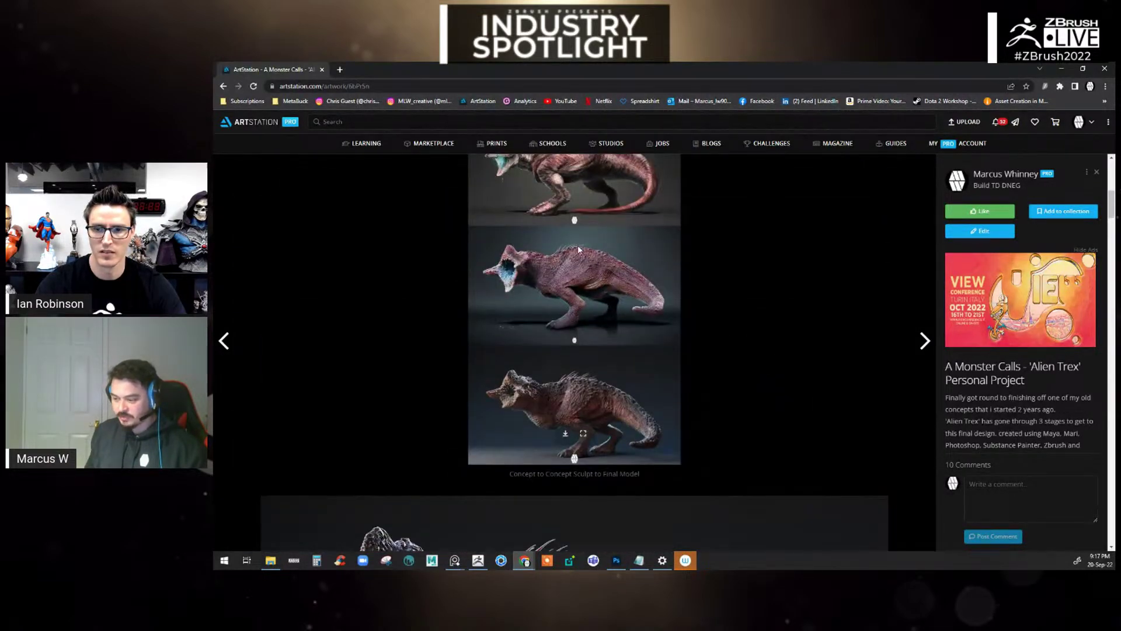
scroll(572, 268, up, 2)
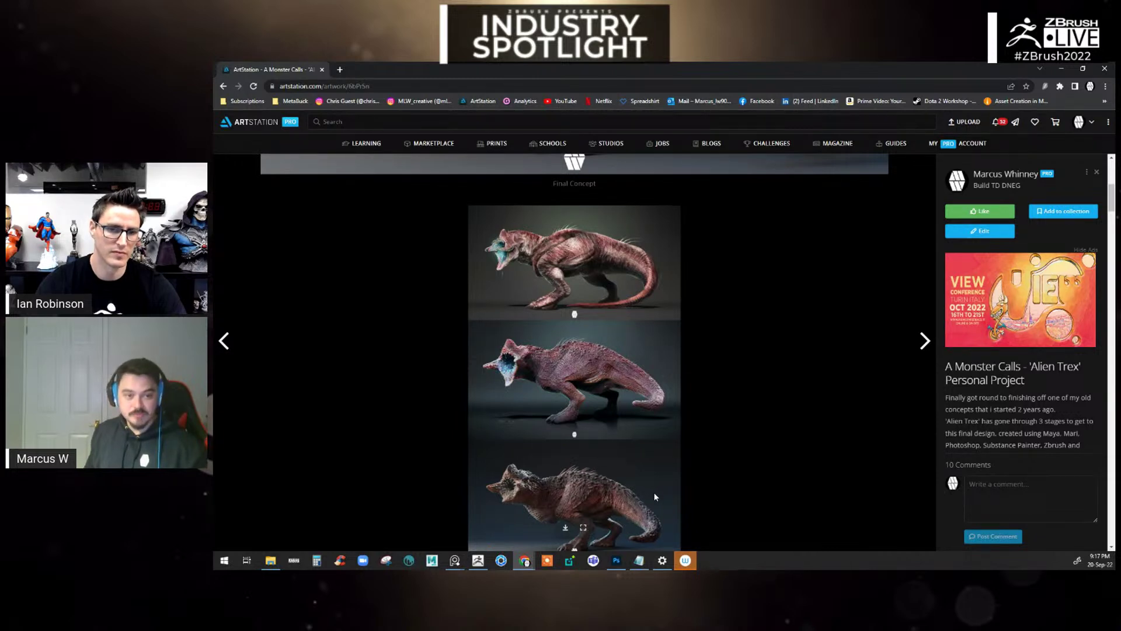
scroll(647, 485, down, 6)
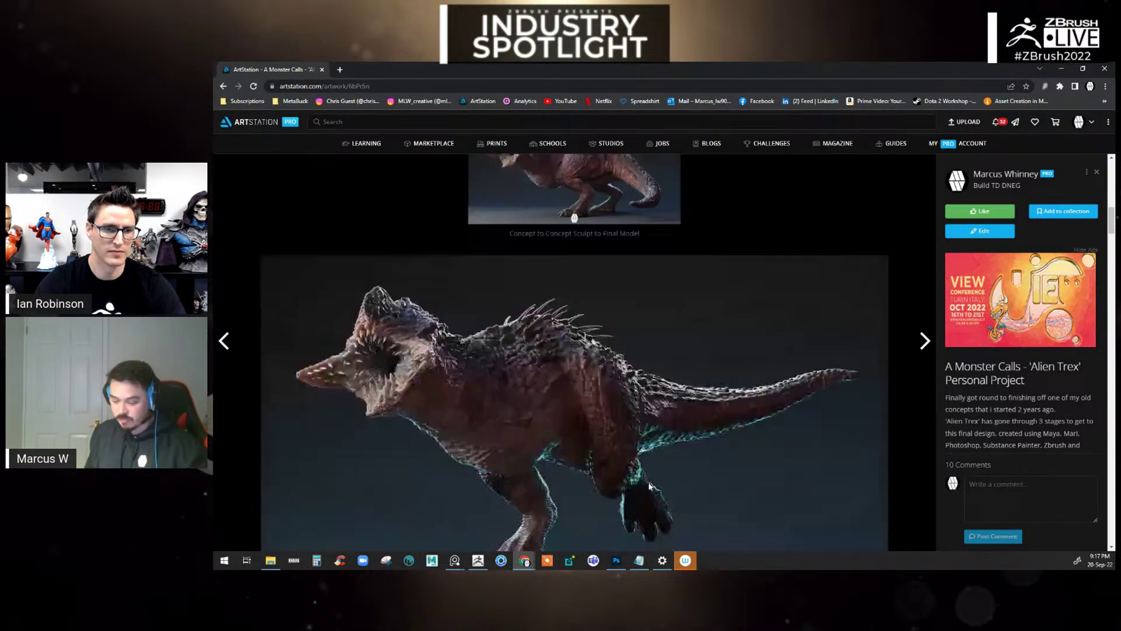
scroll(620, 369, down, 2)
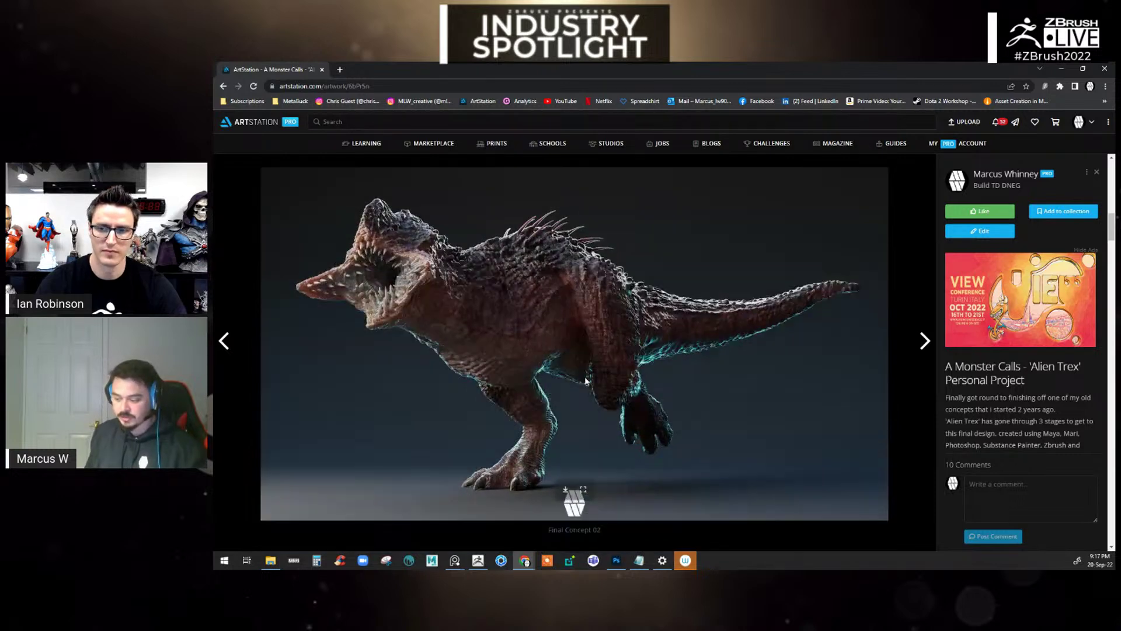
scroll(586, 381, down, 5)
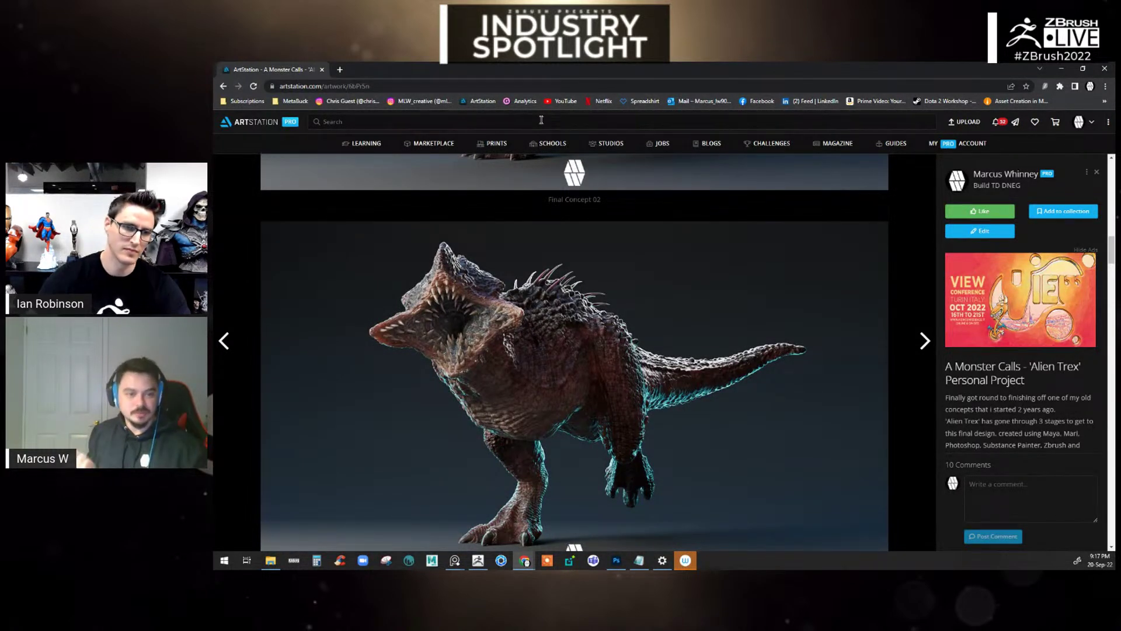
drag(539, 66, 482, 107)
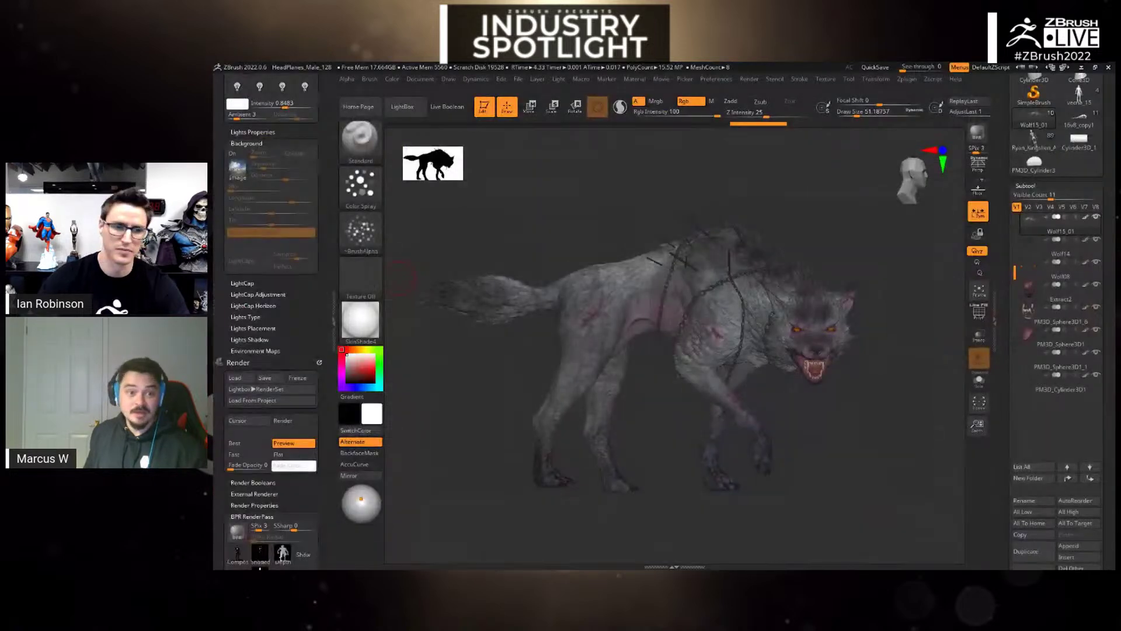